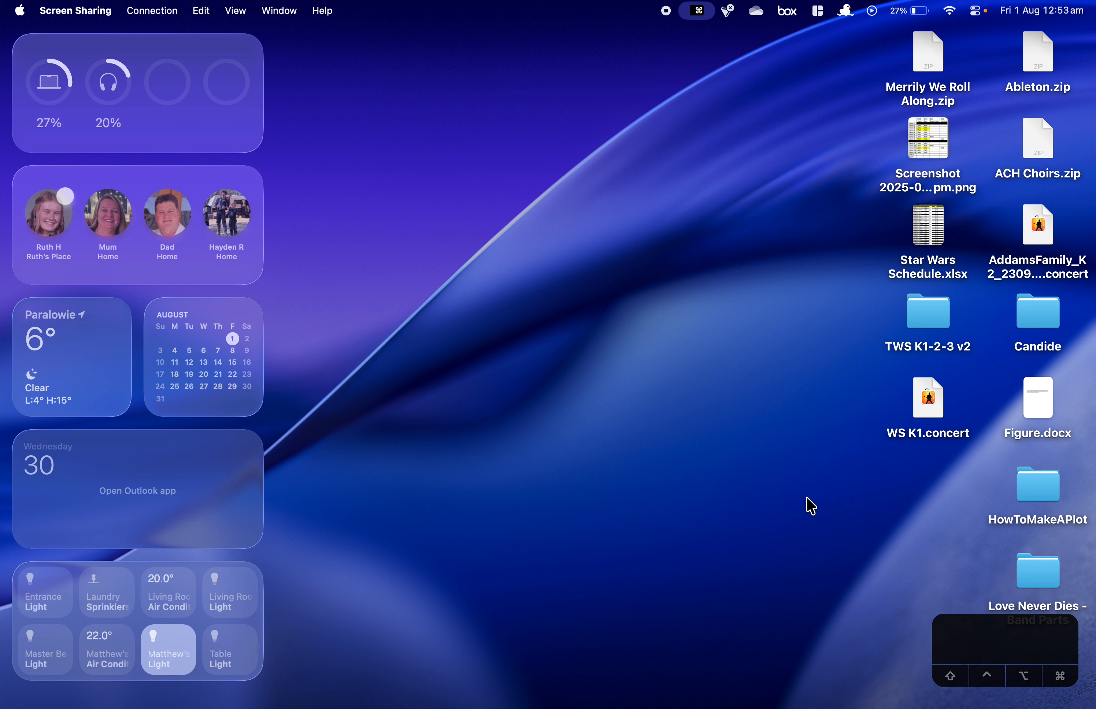
Launch Dorico.
mouse_move(692, 668)
left_click(537, 680)
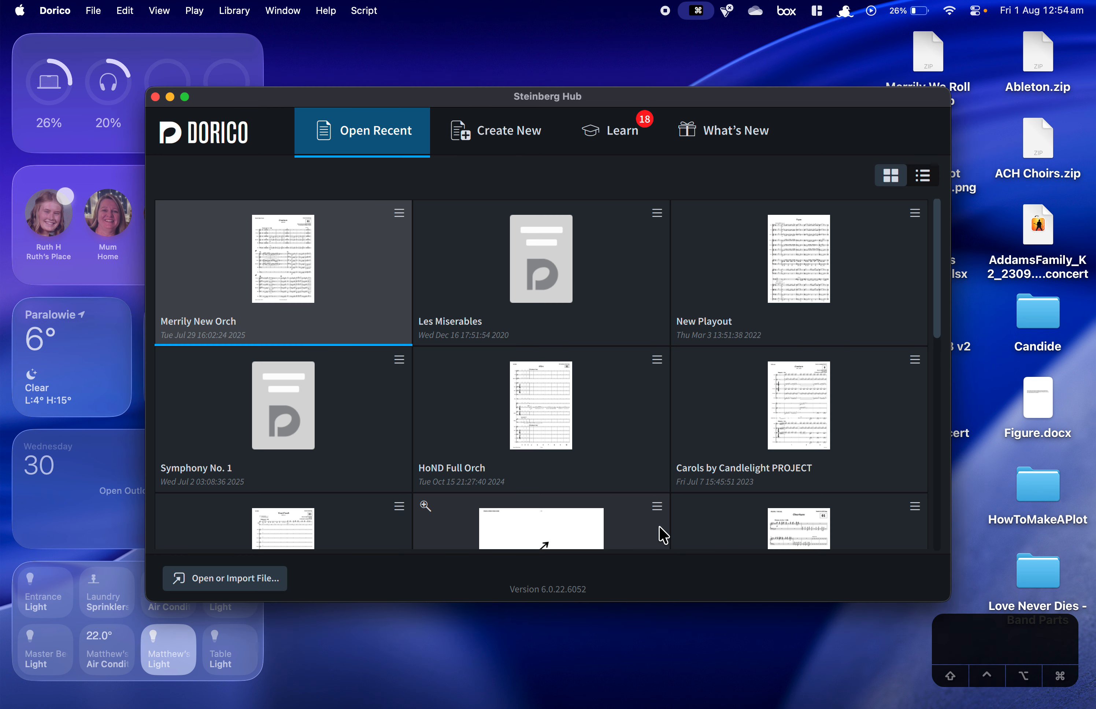
Look through the Create New, Open Recent, Learn and What's New sections of the Steinberg Hub.
left_click(503, 136)
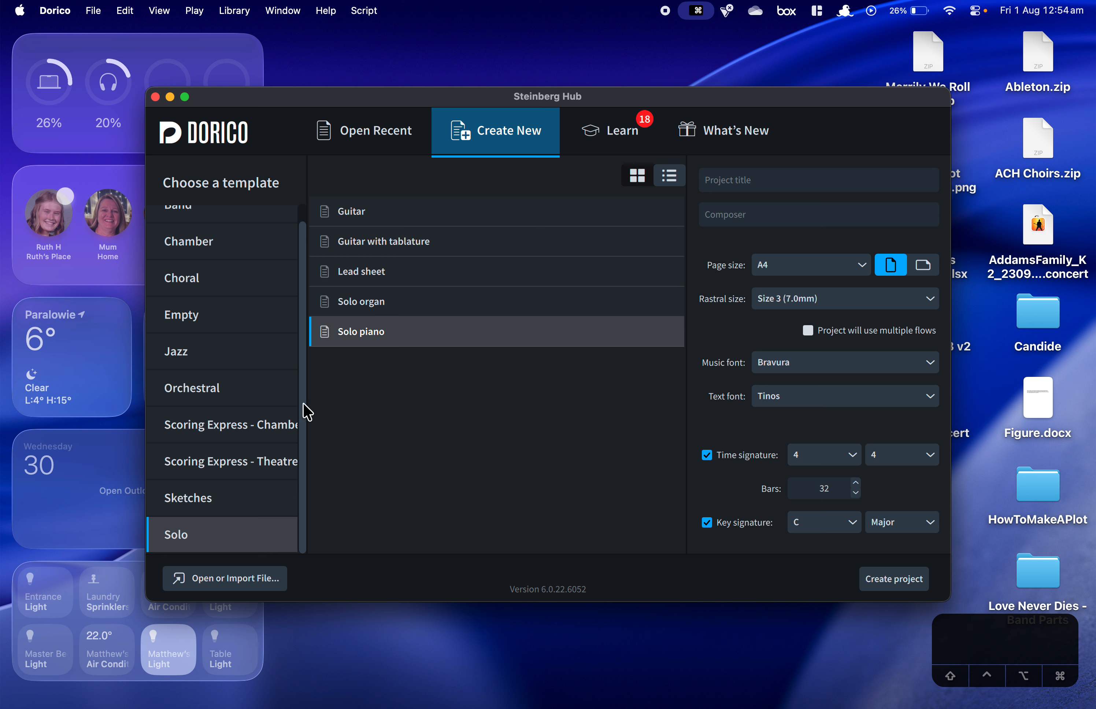
scroll(268, 375, "up", 1)
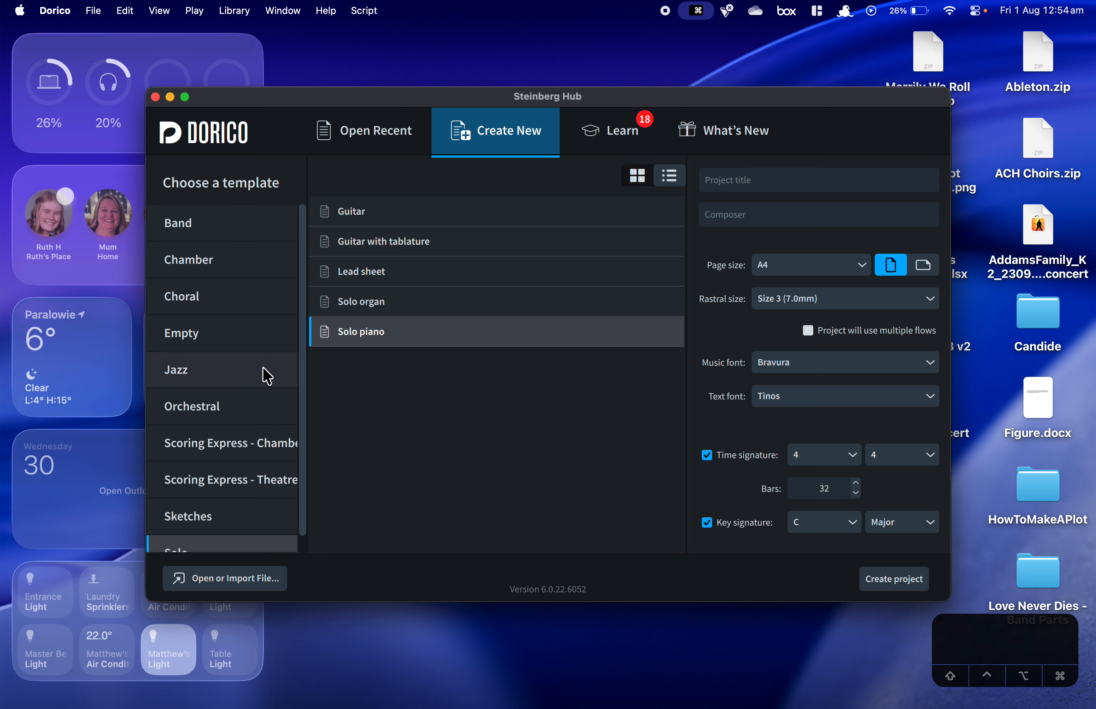
left_click(397, 152)
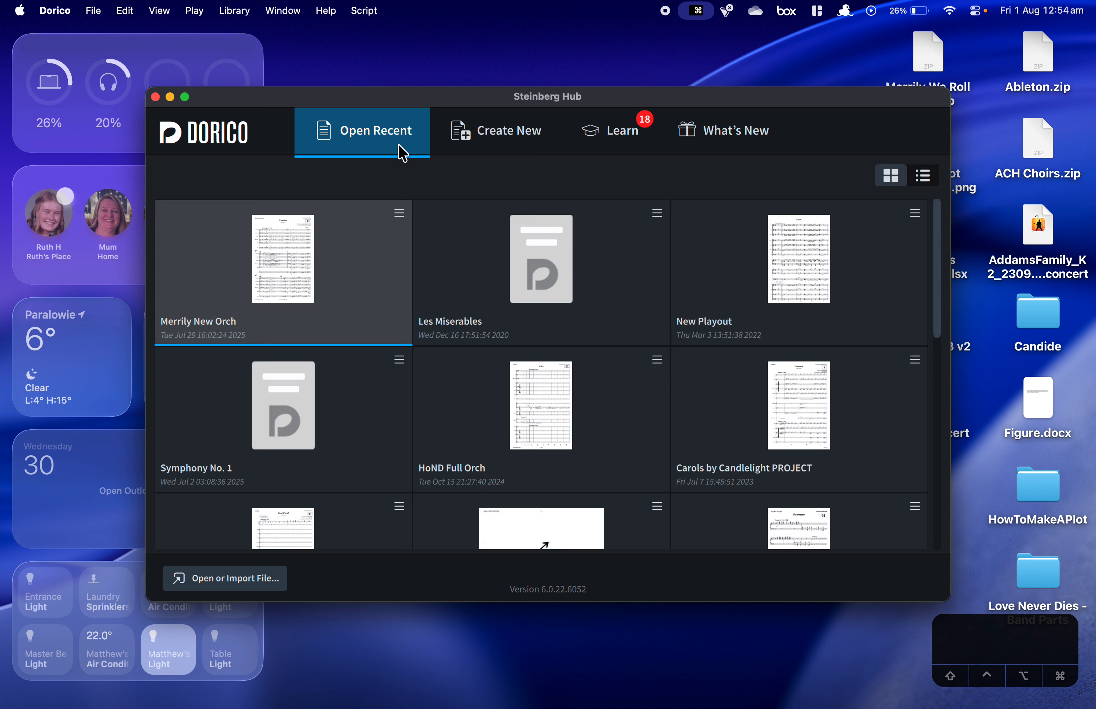
left_click(477, 147)
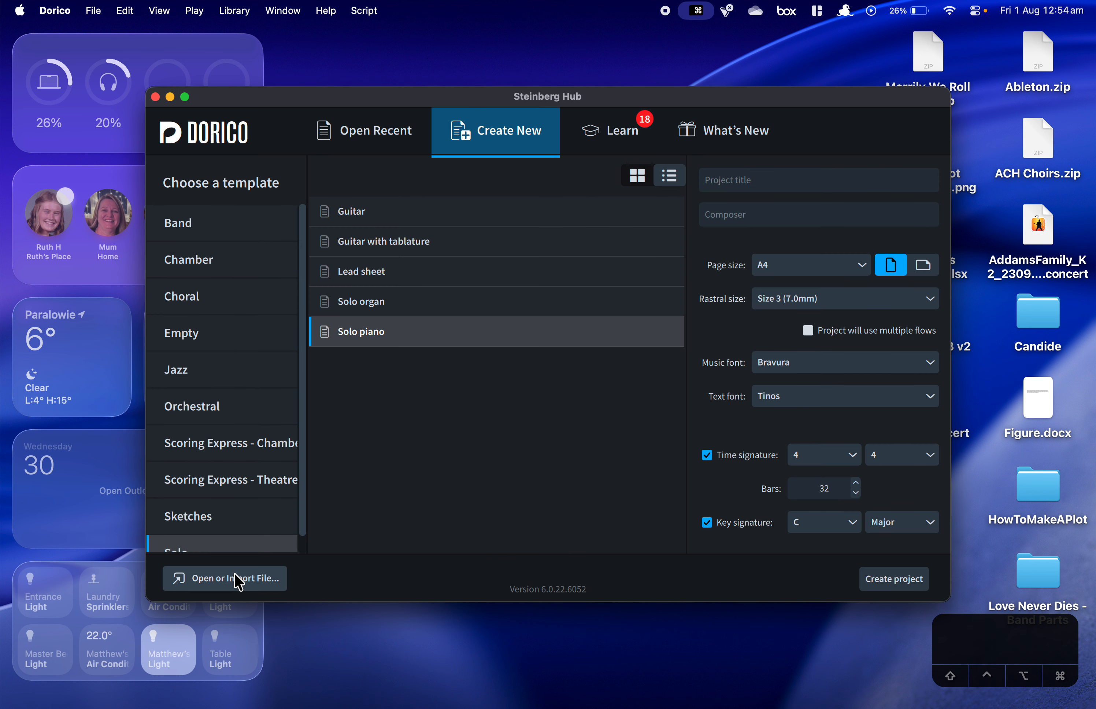
left_click(623, 138)
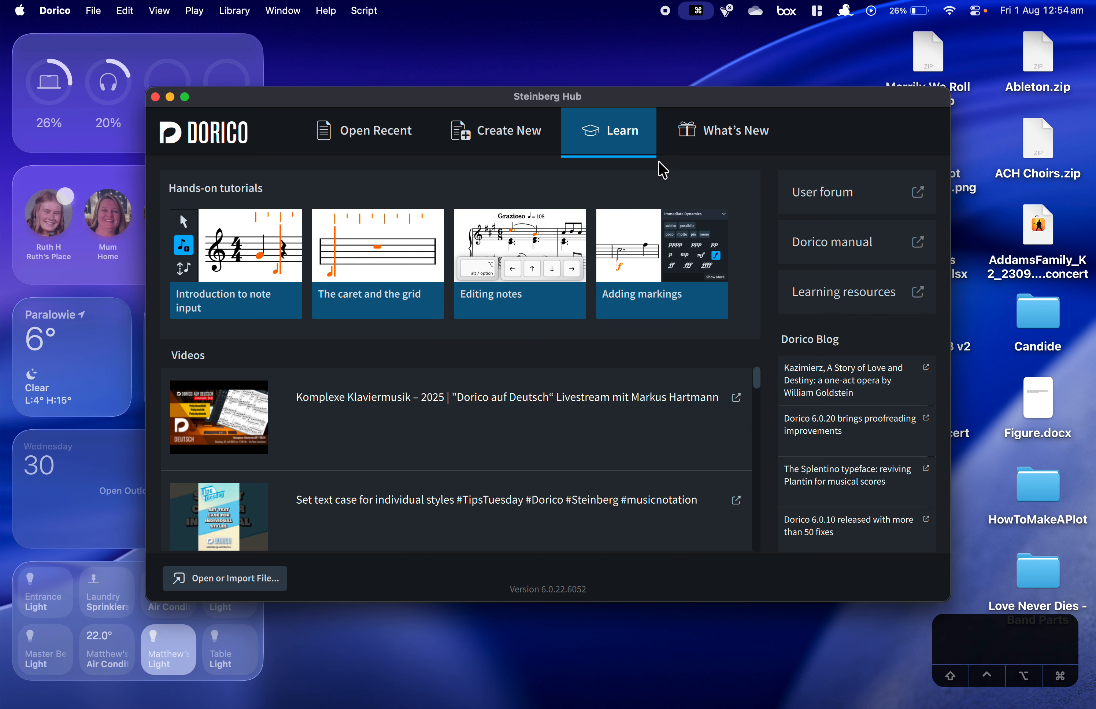
left_click(712, 135)
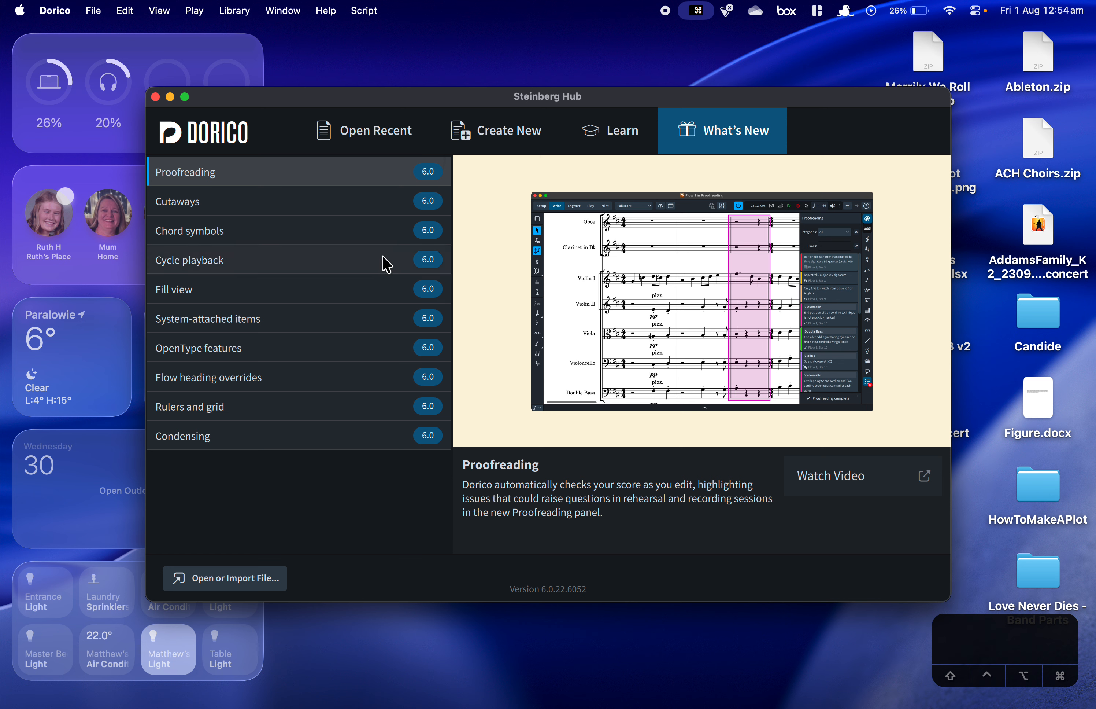
Browse the new-project templates in the Band, Chamber, Choral, Empty, Jazz and Orchestral categories.
left_click(516, 133)
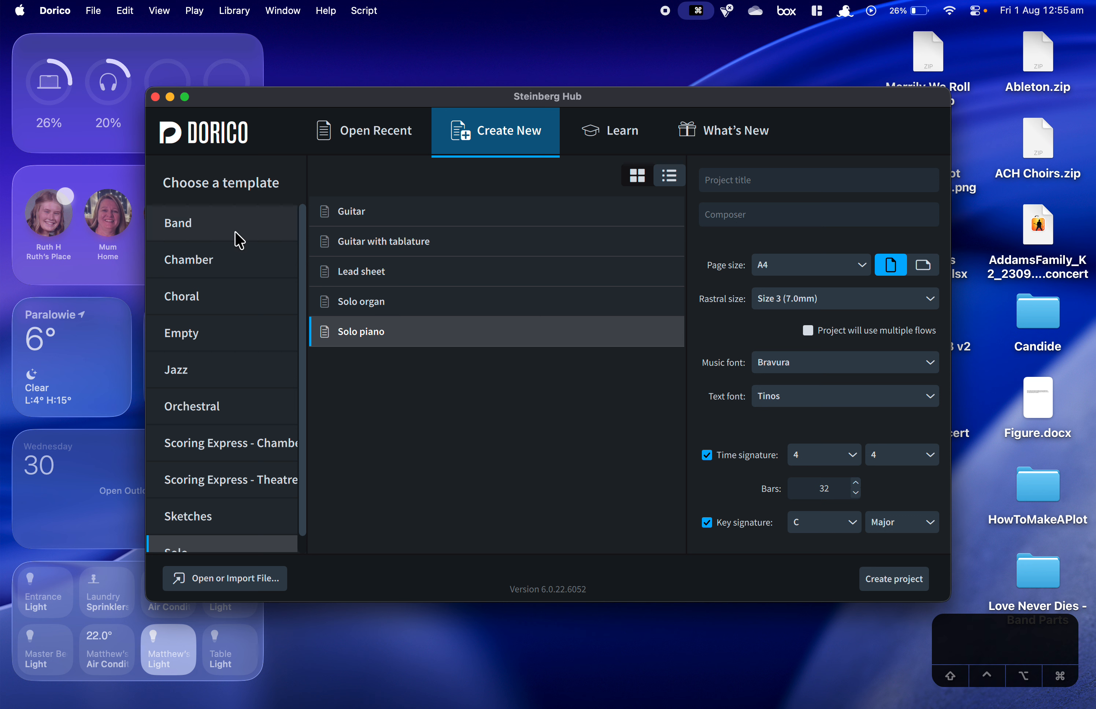
scroll(233, 355, "down", 1)
scroll(228, 354, "up", 1)
left_click(258, 234)
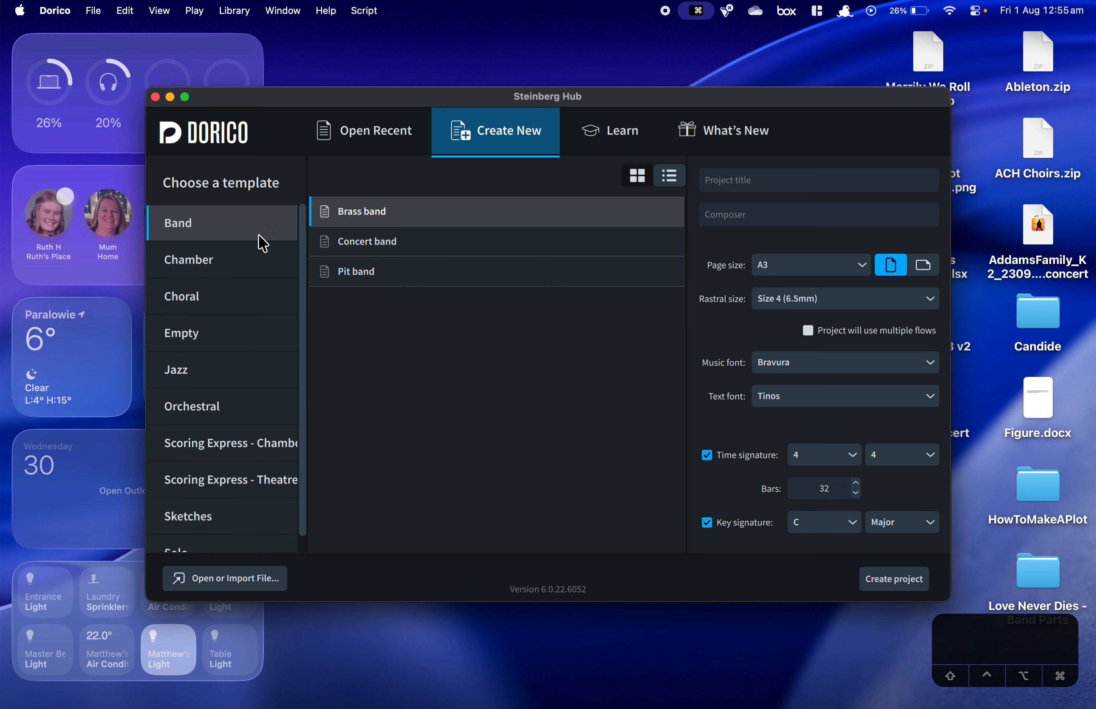
left_click(254, 263)
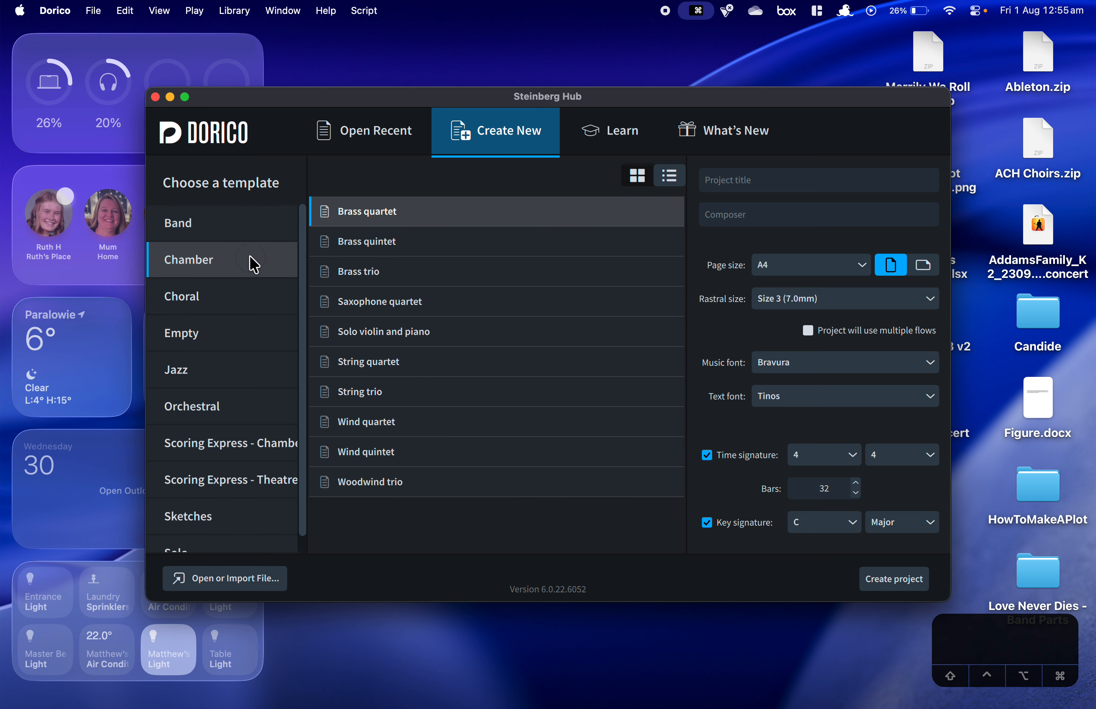
left_click(255, 301)
left_click(253, 348)
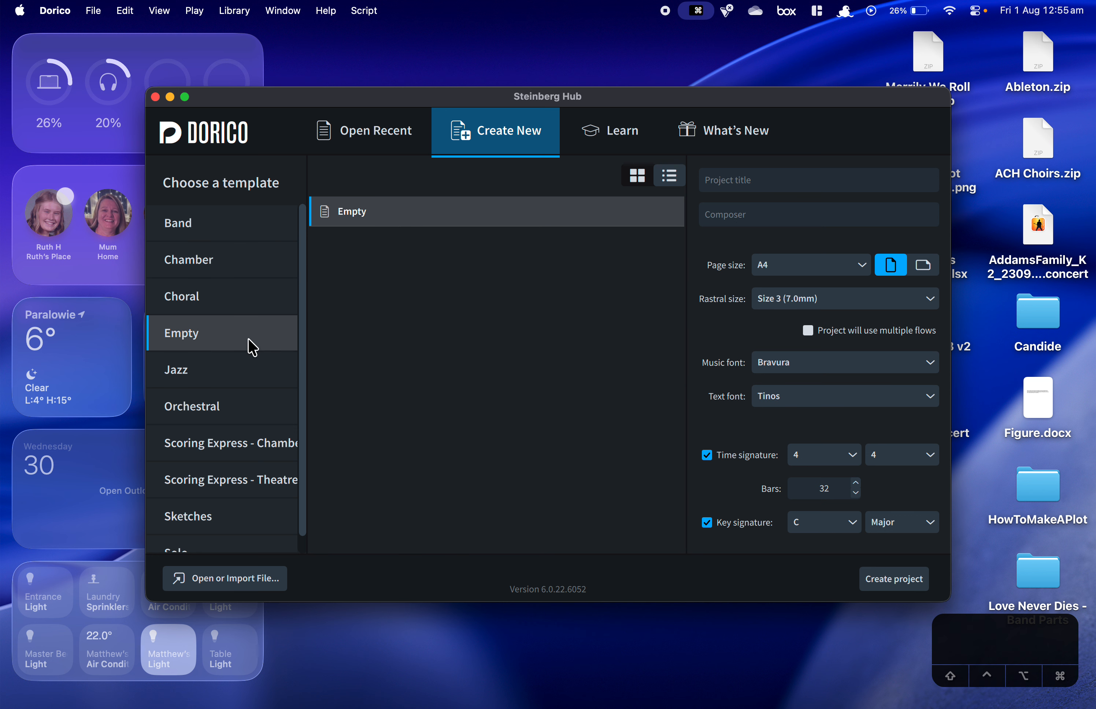
left_click(251, 370)
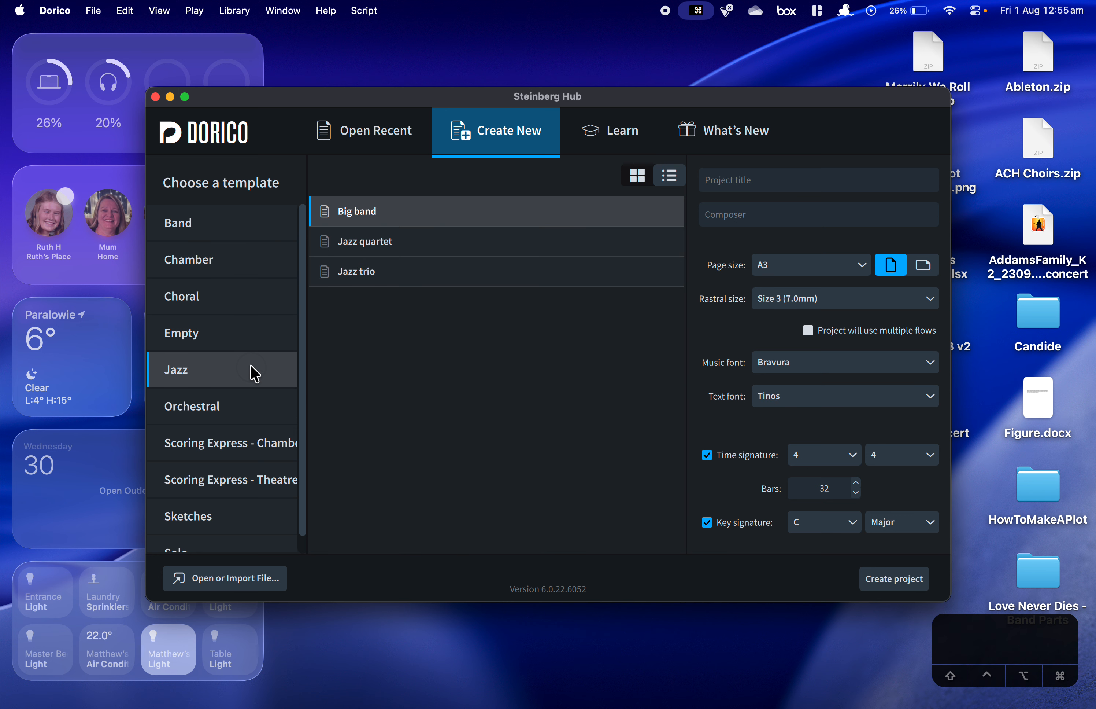
left_click(245, 408)
Examine the Sketches, Solo and both Scoring Express template categories, and return to the Orchestral templates.
scroll(243, 409, "down", 1)
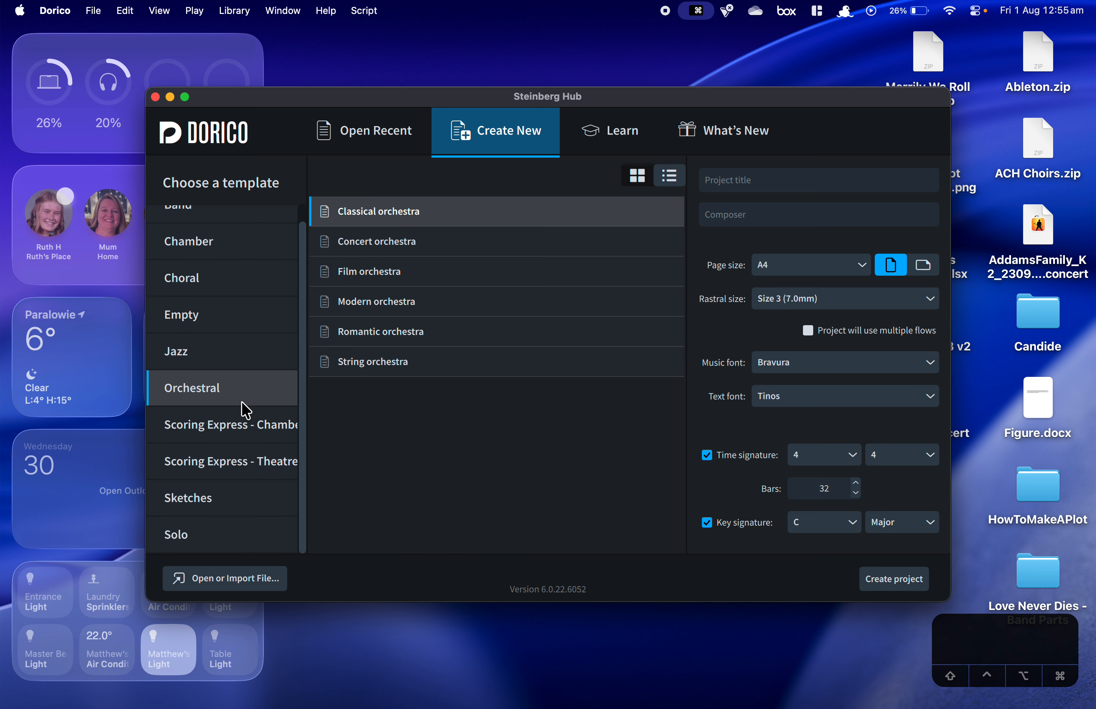
left_click(221, 495)
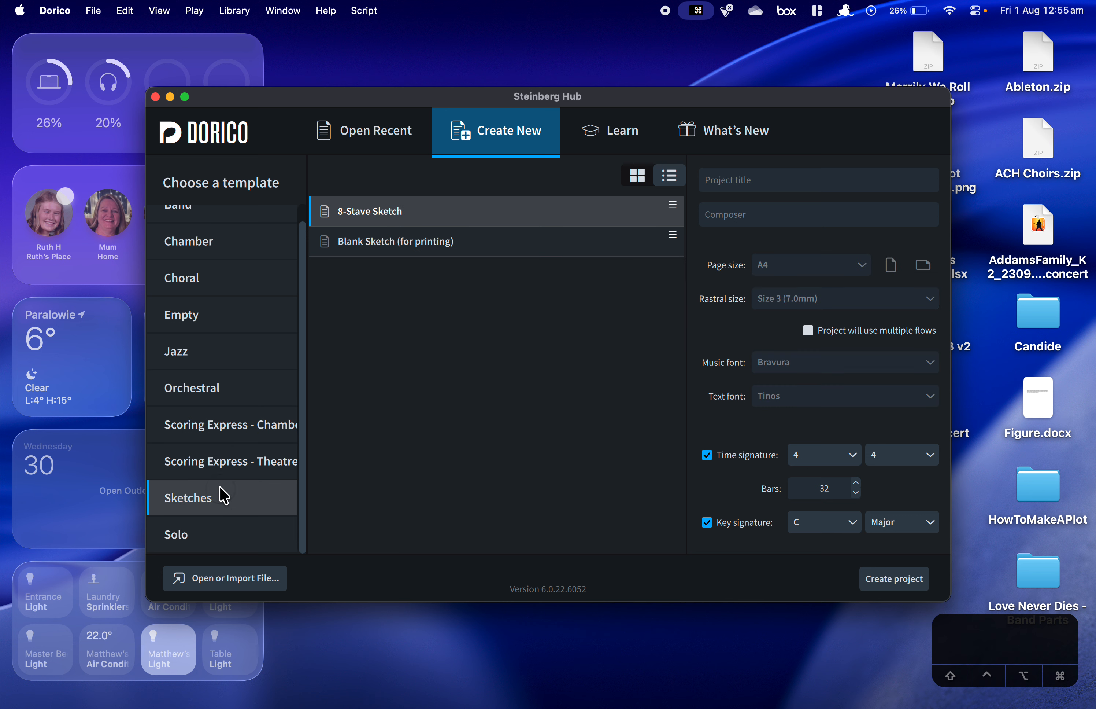
left_click(192, 543)
left_click(256, 417)
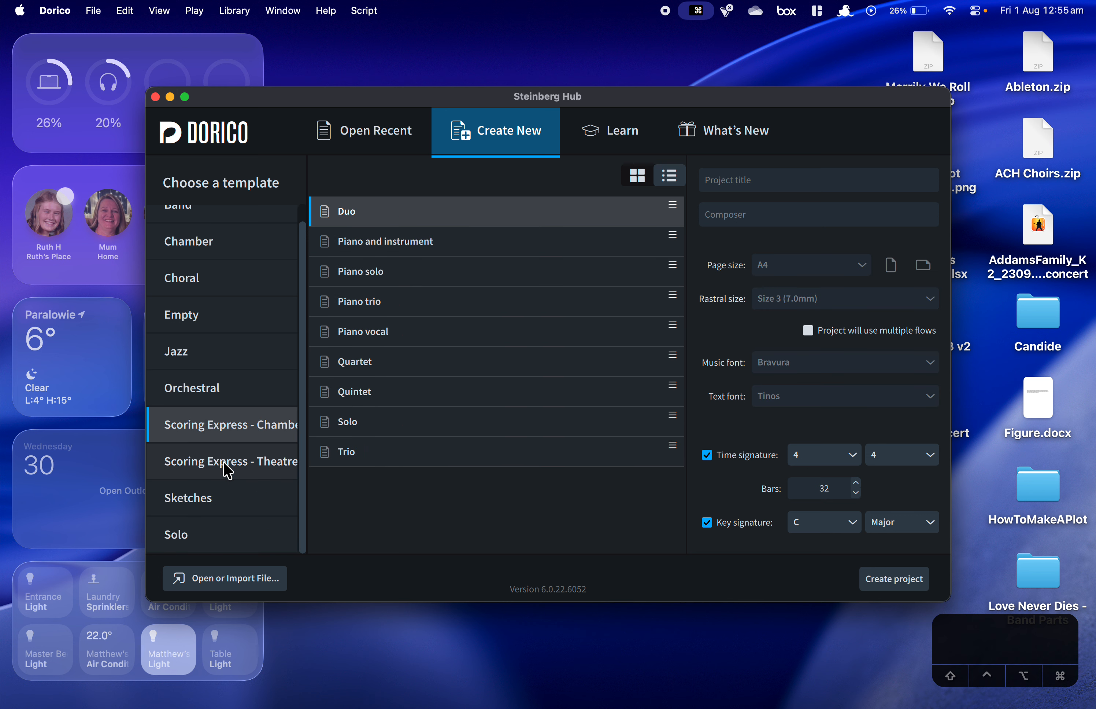
left_click(223, 463)
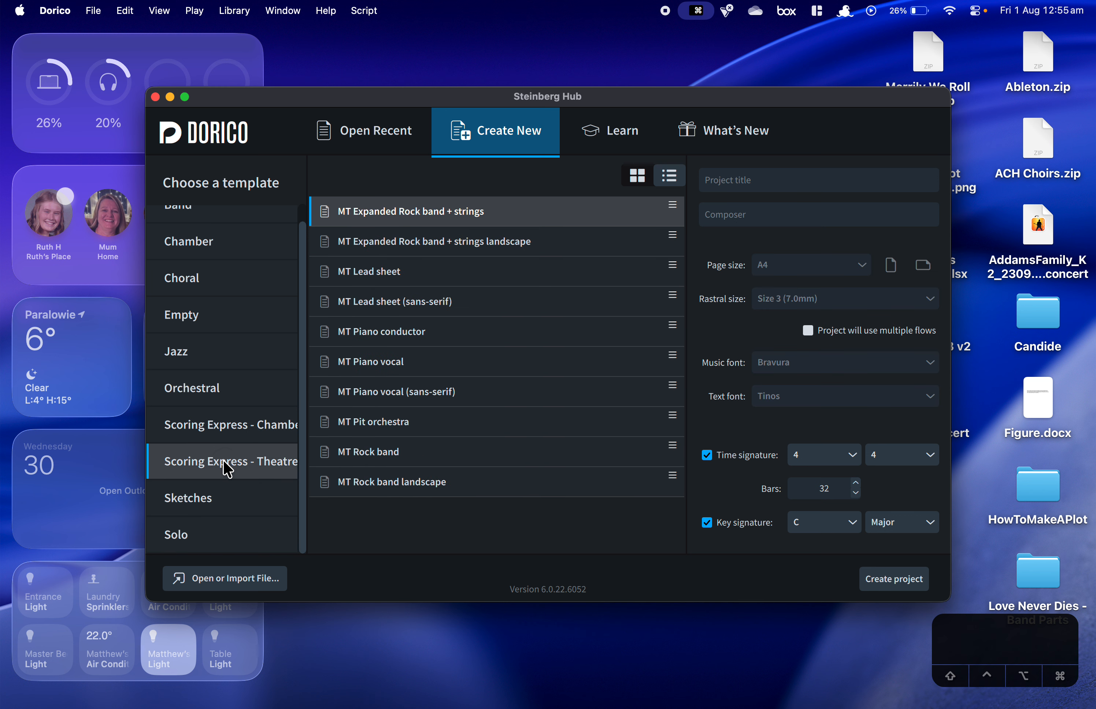
left_click(265, 433)
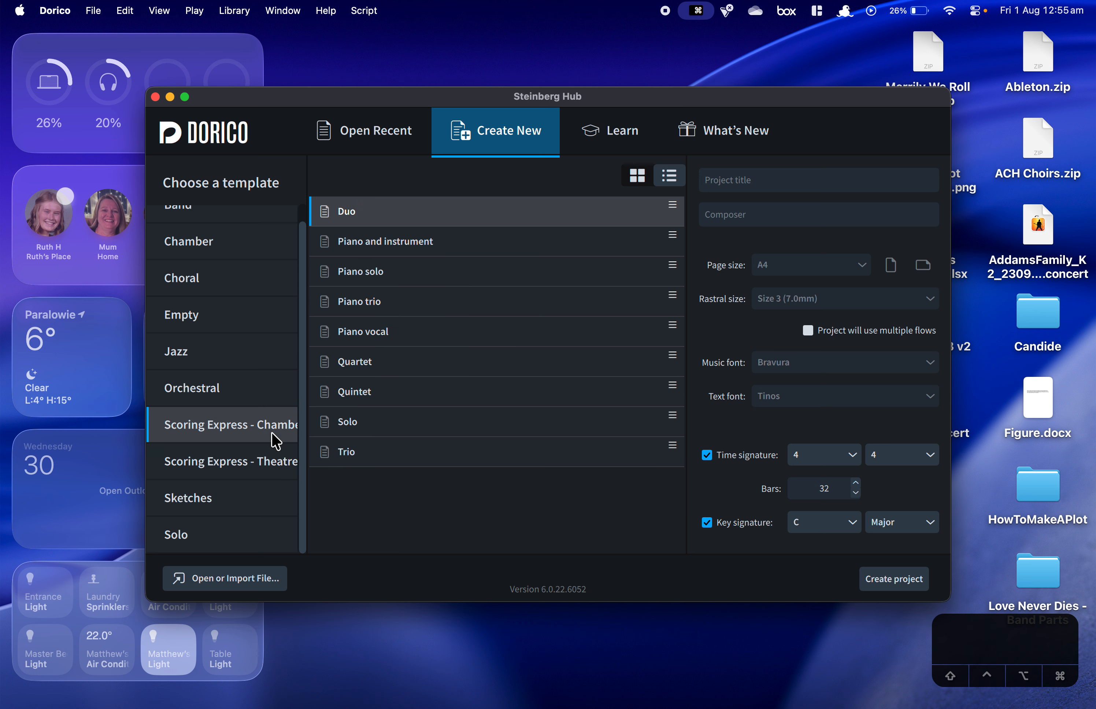
left_click(280, 474)
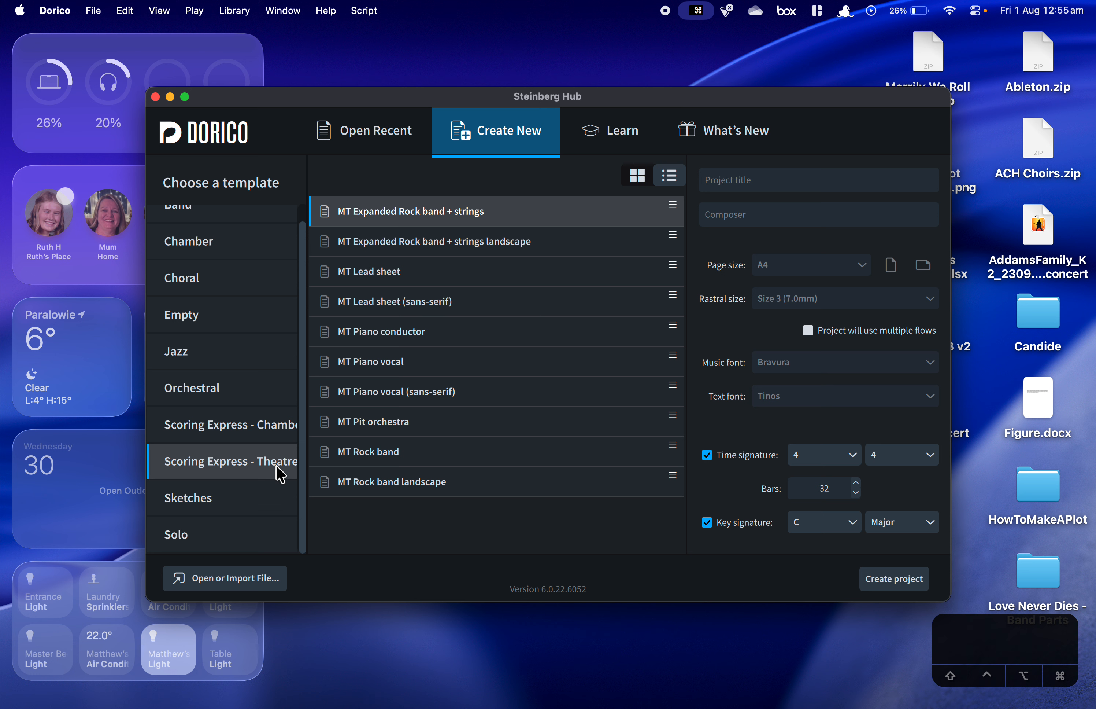
left_click(233, 395)
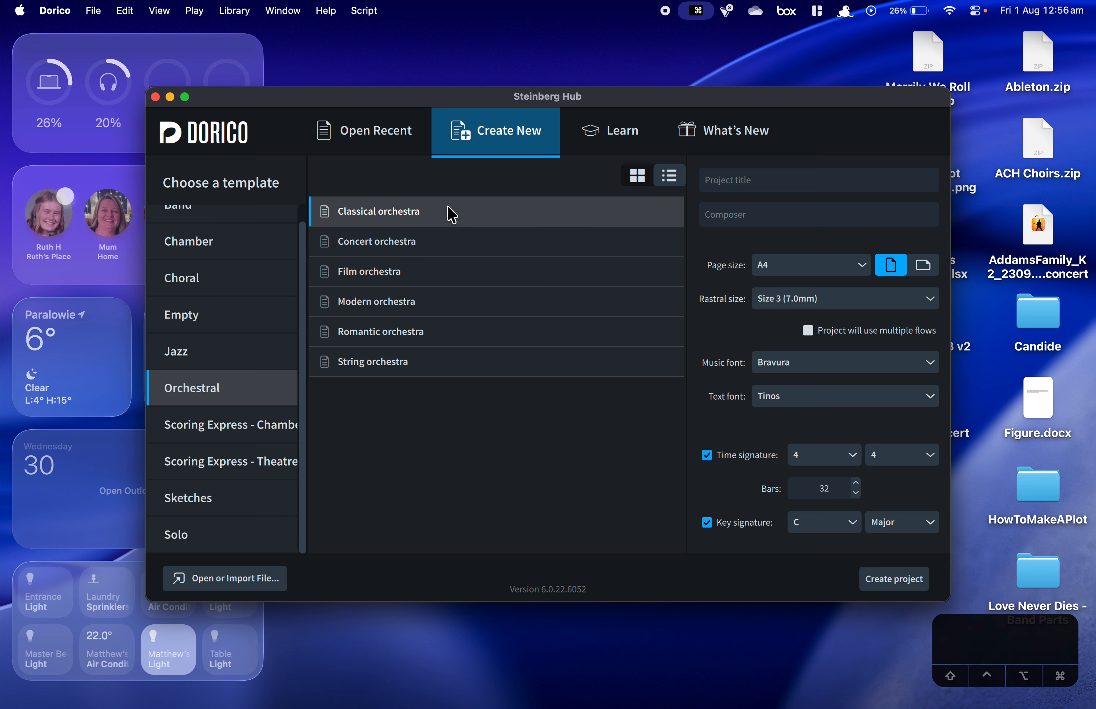
Create a project from the Empty template with time signature and key signature disabled, and enlarge its window to fill the screen.
left_click(747, 180)
left_click(231, 318)
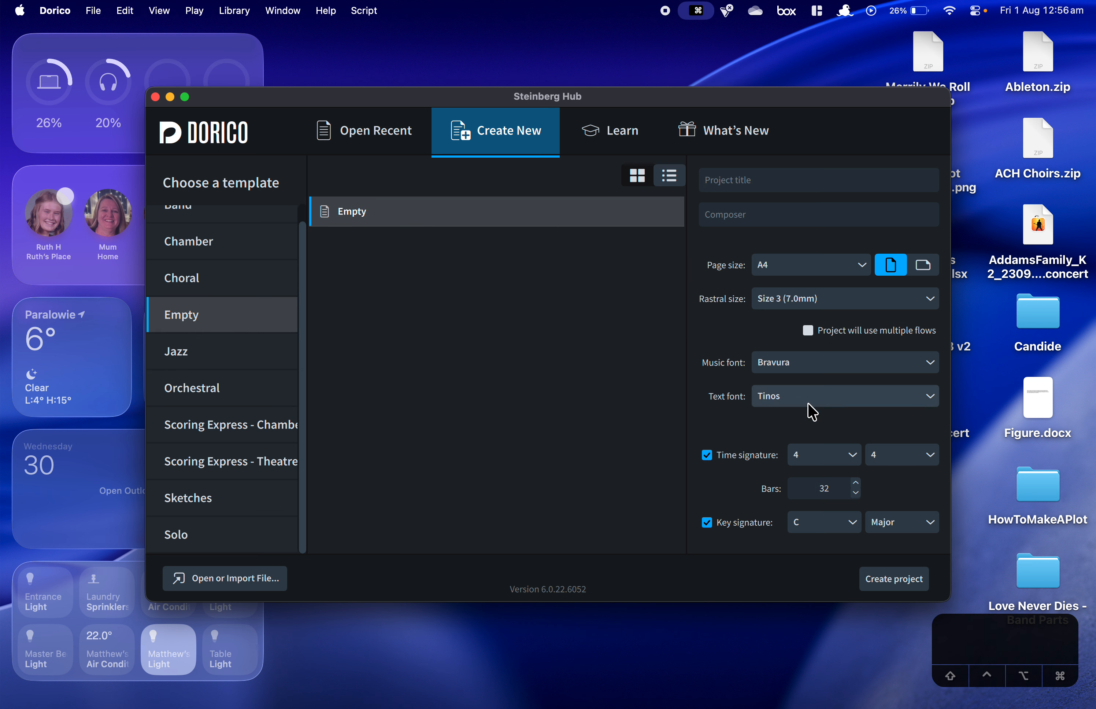
left_click(754, 454)
left_click(726, 521)
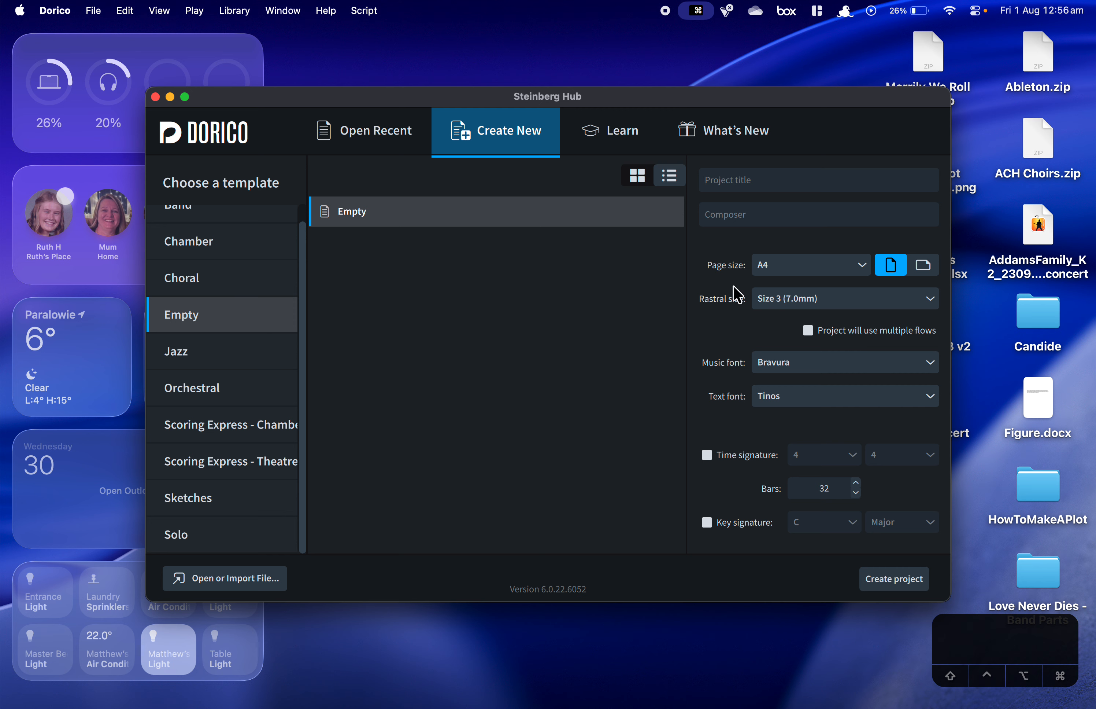
left_click(876, 581)
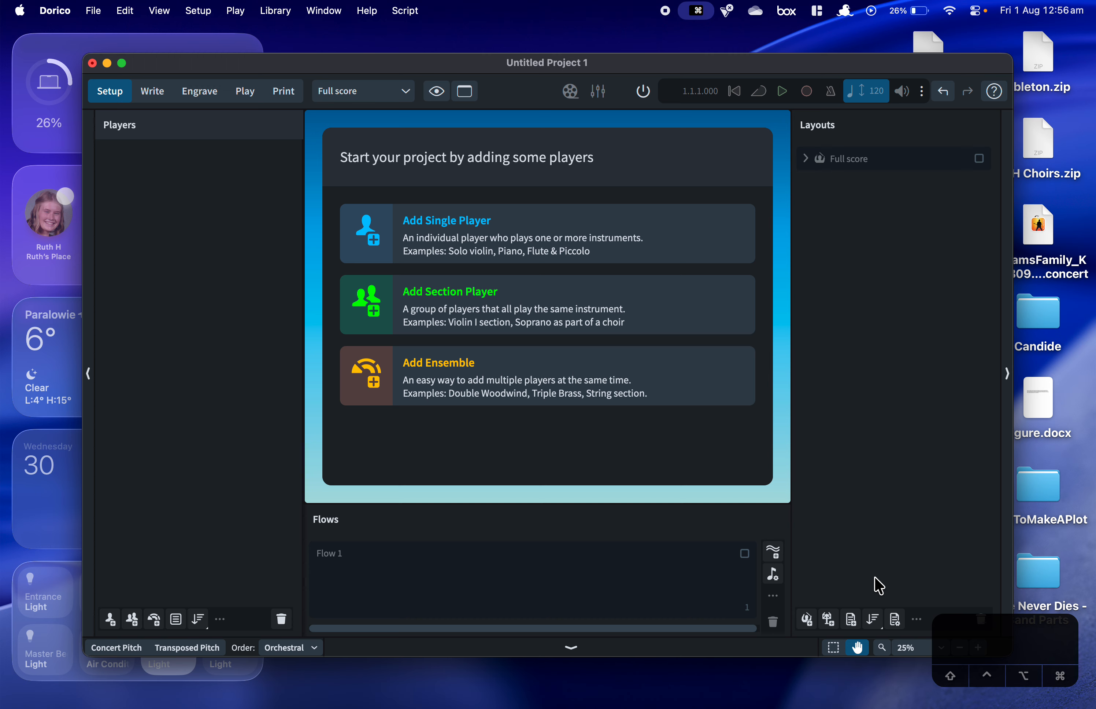
key("ctrl+alt+Return")
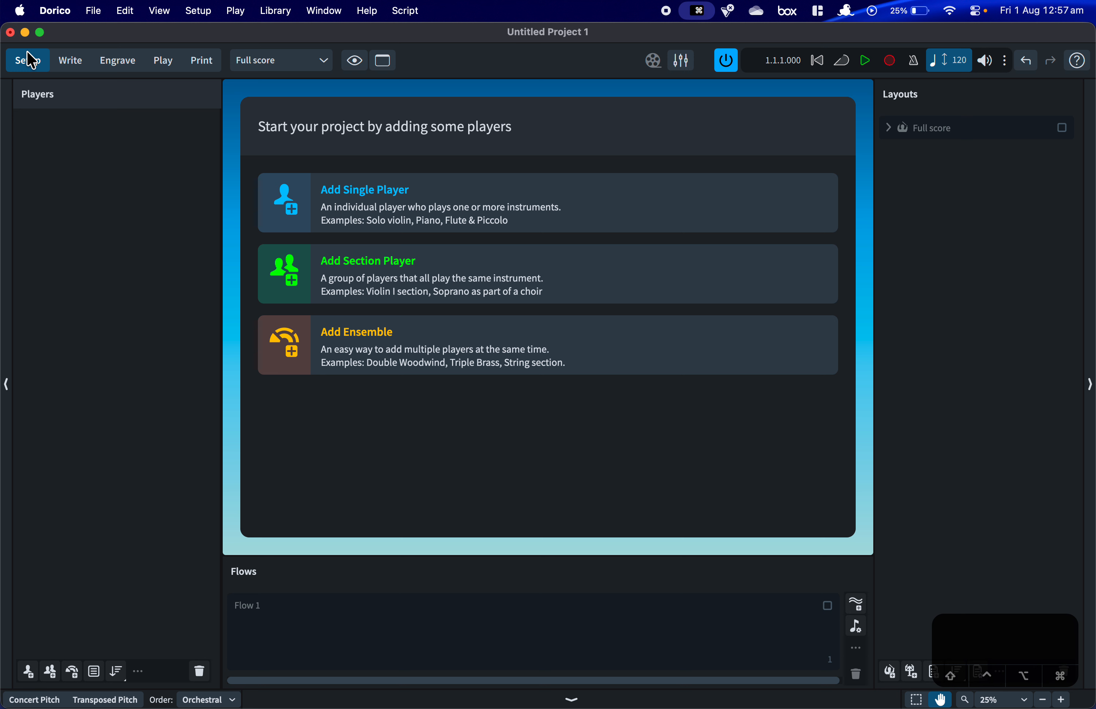
Look at the project in Write, Engrave, Play and Print modes, and return to Setup mode.
left_click(74, 62)
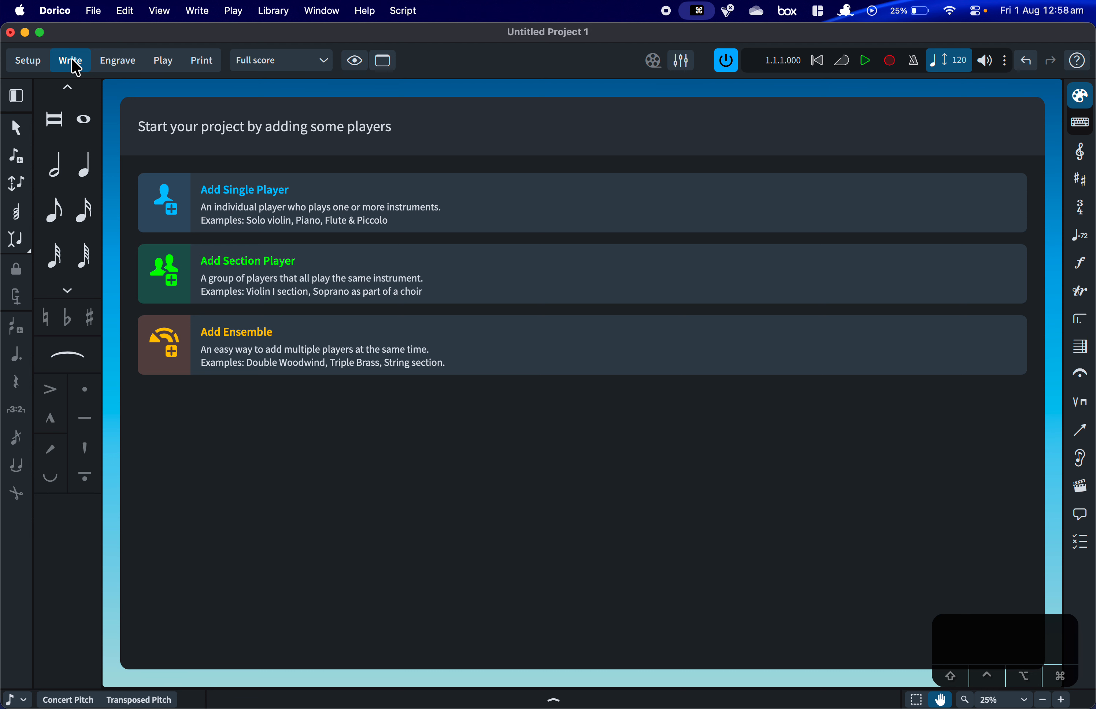
left_click(123, 64)
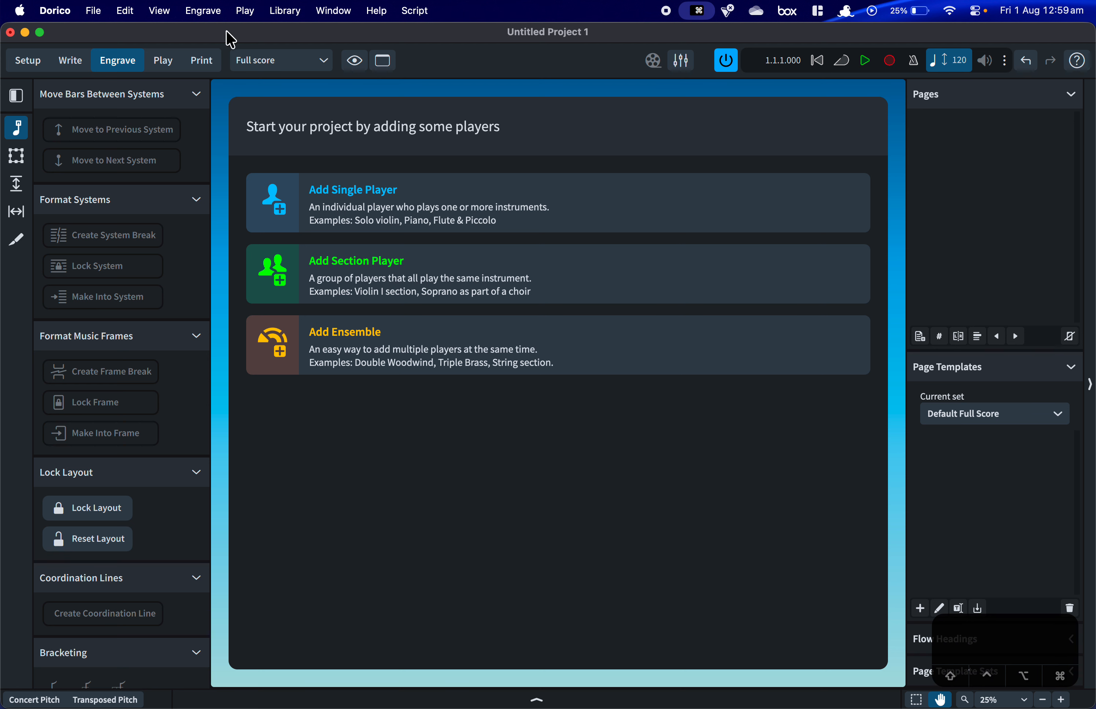
left_click(171, 68)
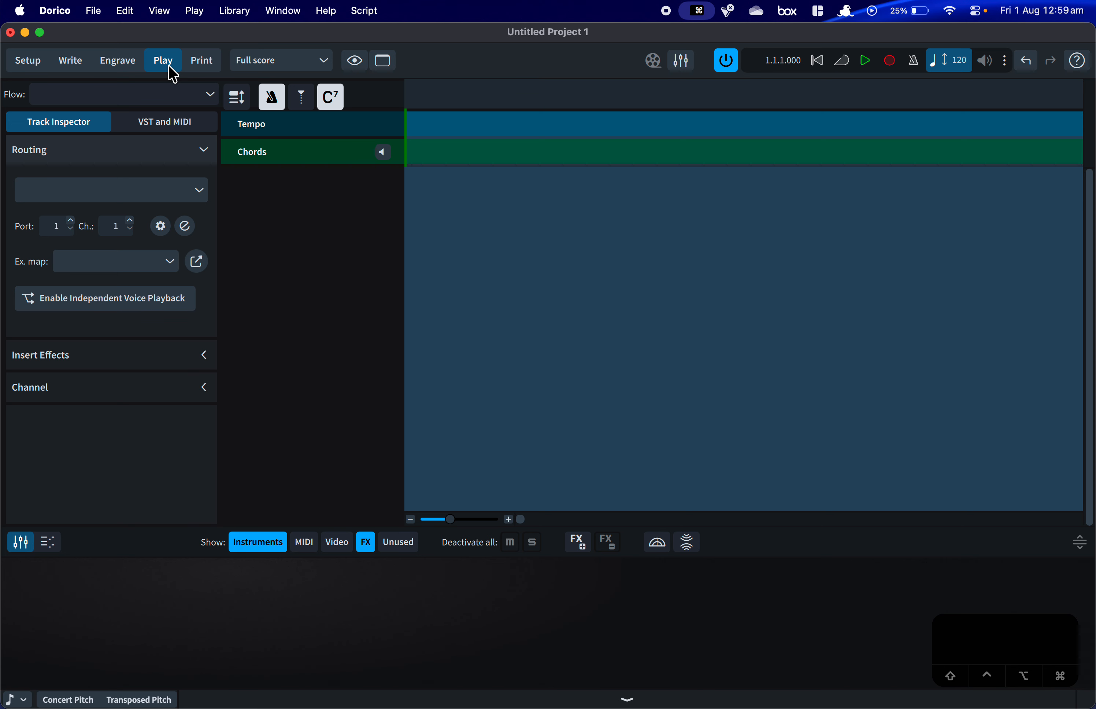
left_click(207, 71)
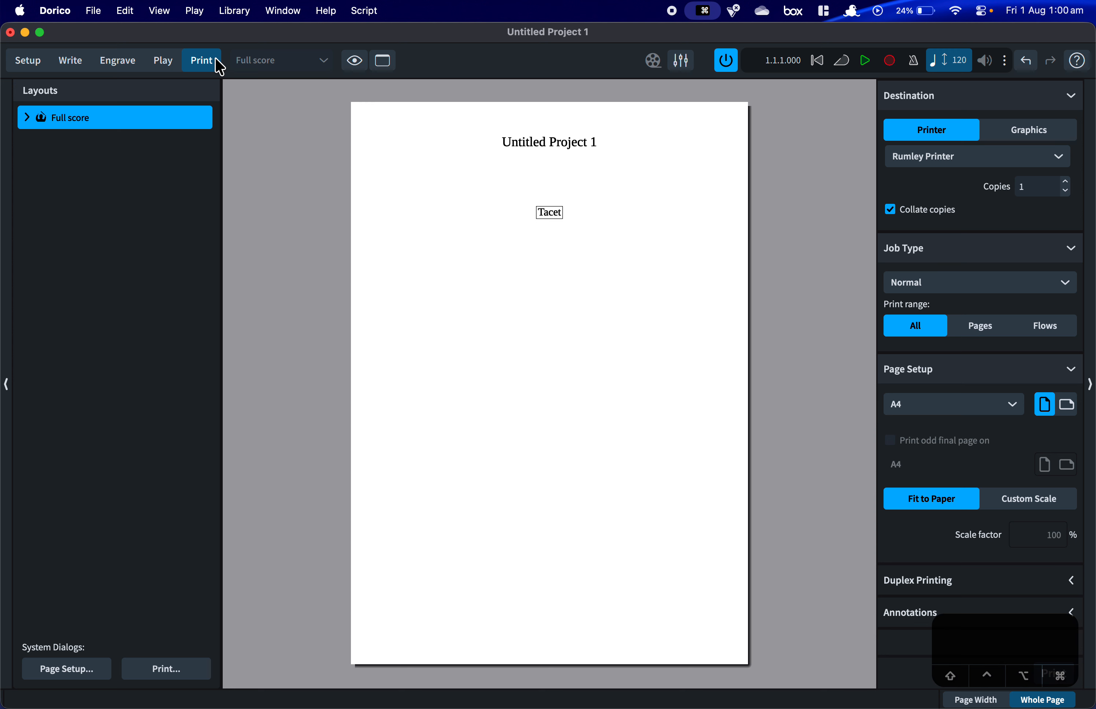
key("super+2")
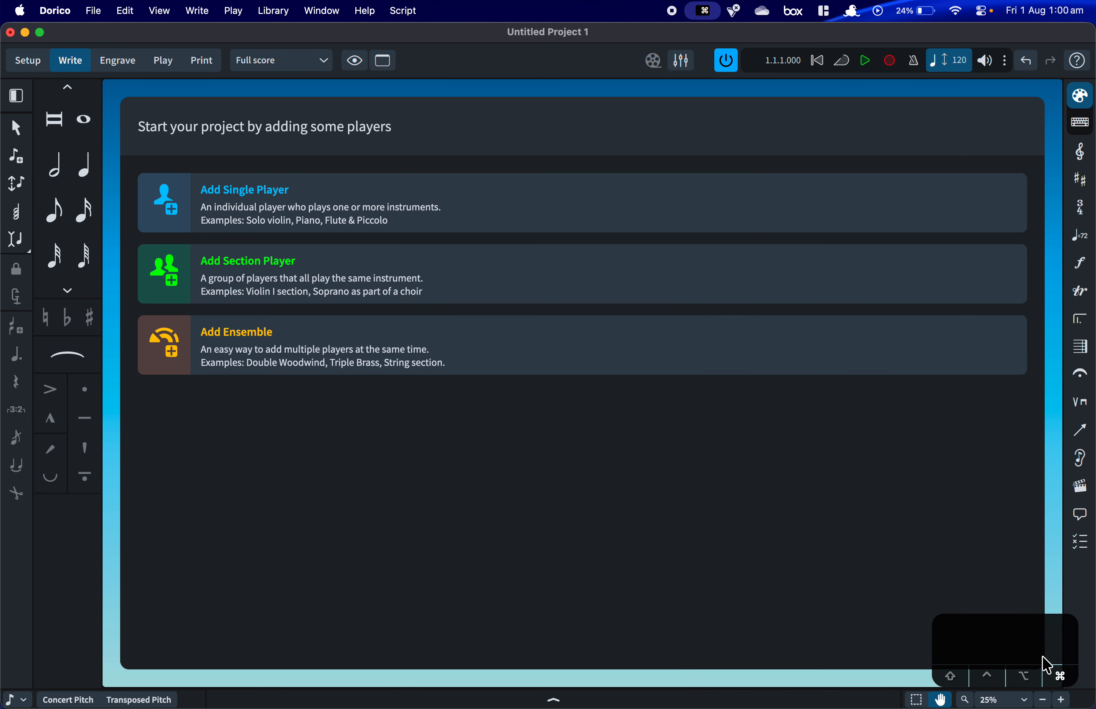
key("super+2")
key("super+1")
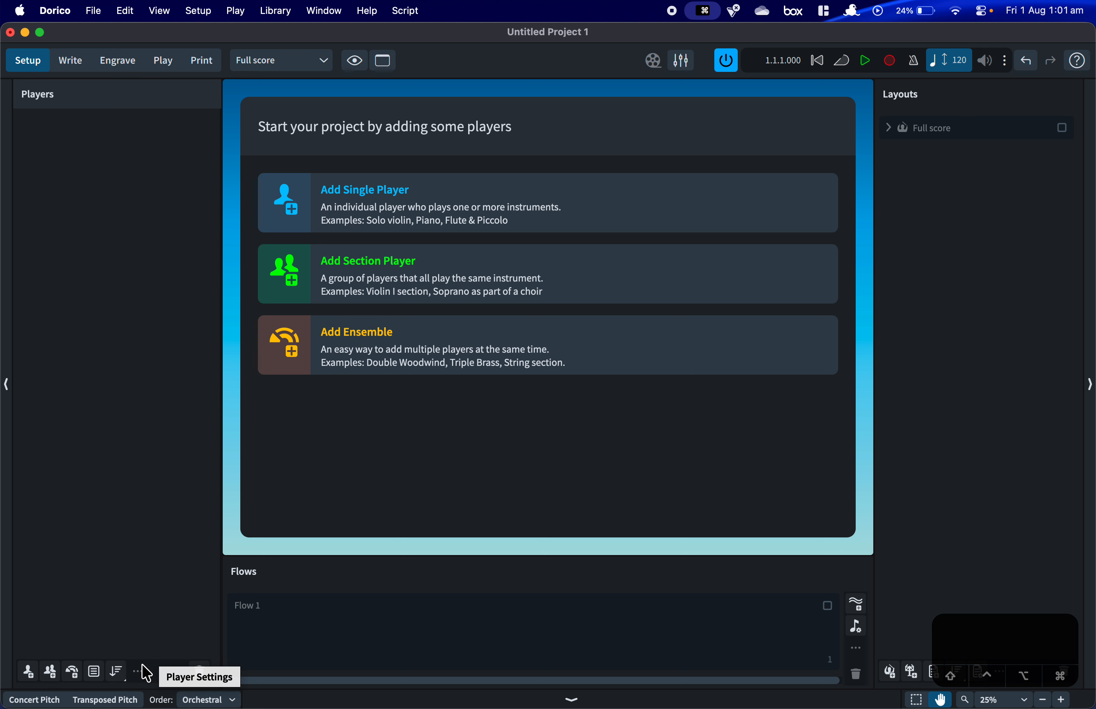
Examine the preset woodwind and brass ensembles, including Double Woodwind, Brass: 4230 and Brass: 8341.
left_click(72, 671)
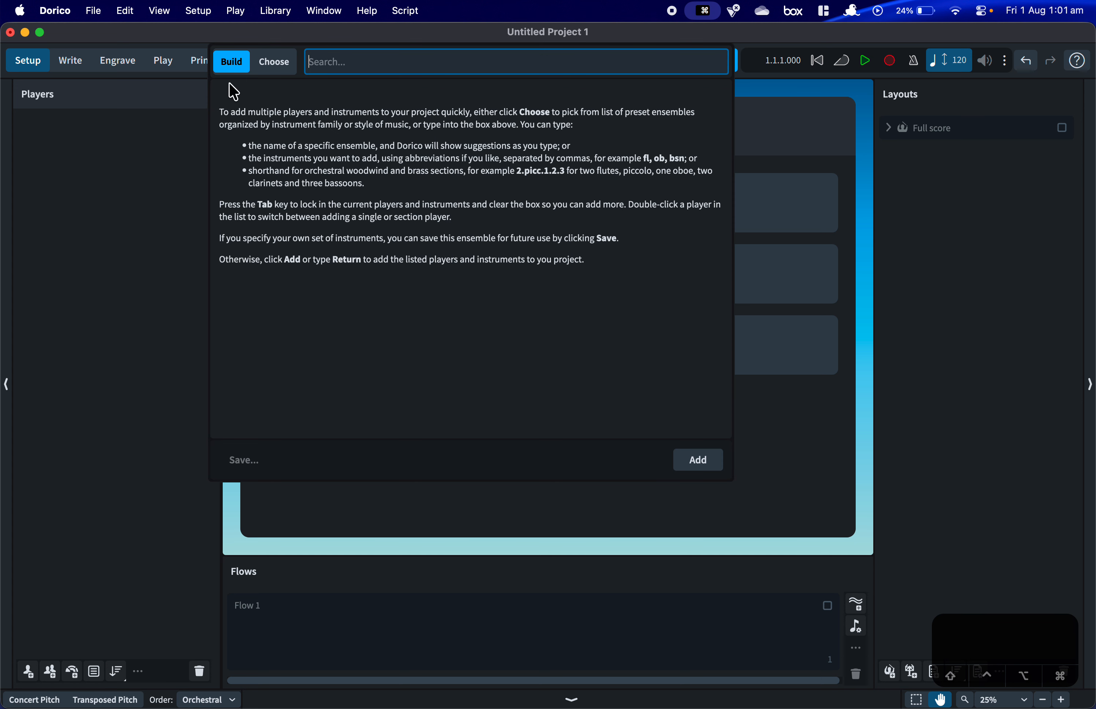
left_click(275, 69)
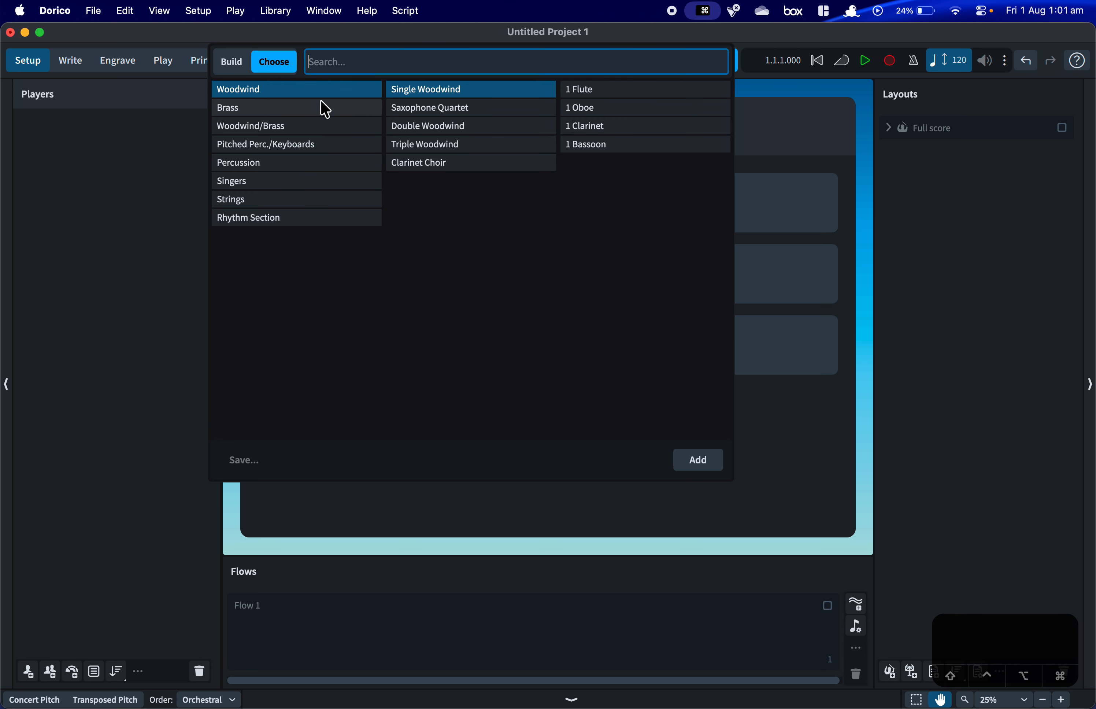
left_click(400, 128)
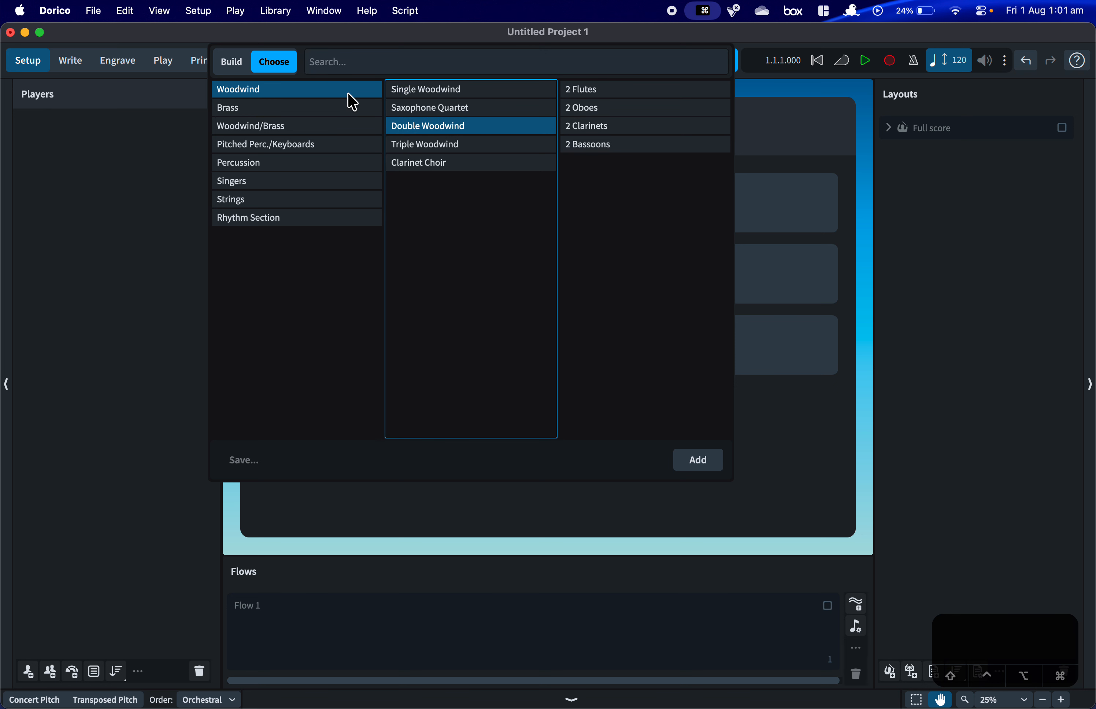
left_click(324, 113)
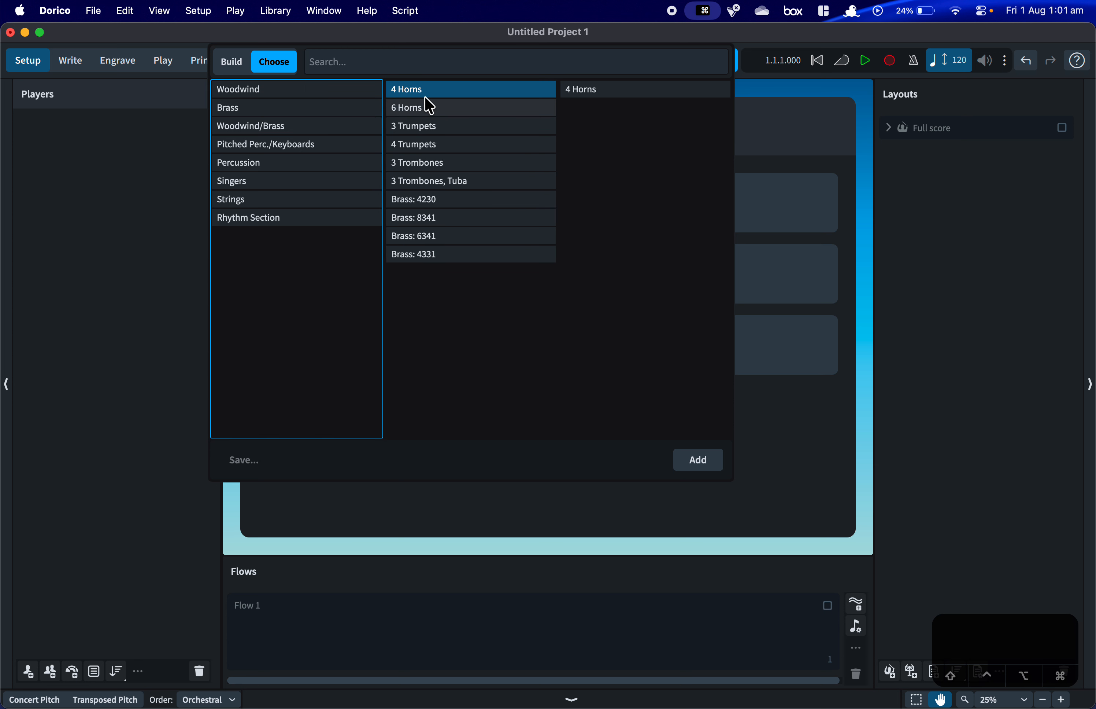
left_click(465, 201)
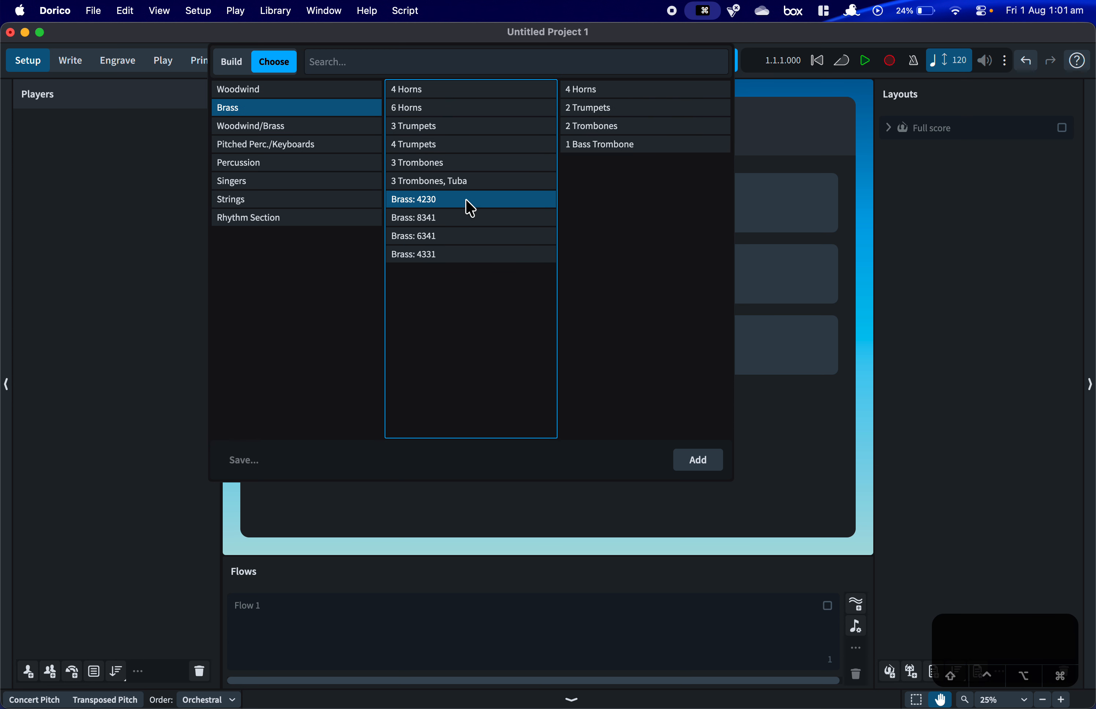
left_click(438, 217)
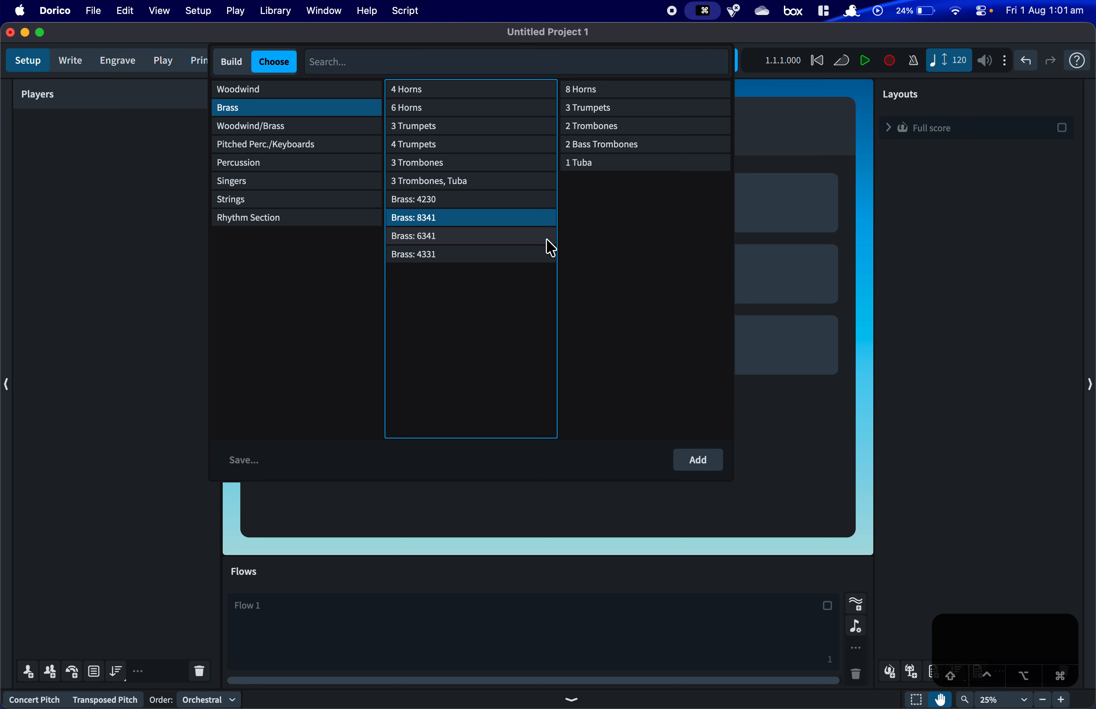
Examine the preset string ensembles String Section (No Bass) and Violin, Viola, Cello, and the preset singer ensembles.
left_click(247, 199)
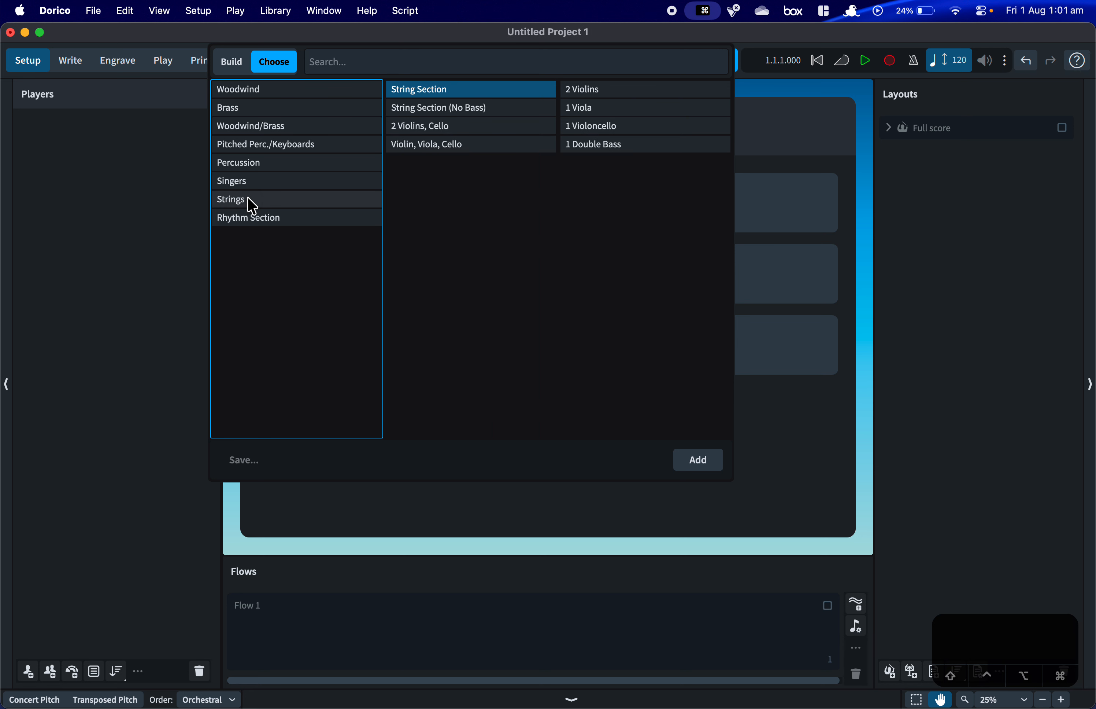
left_click(430, 113)
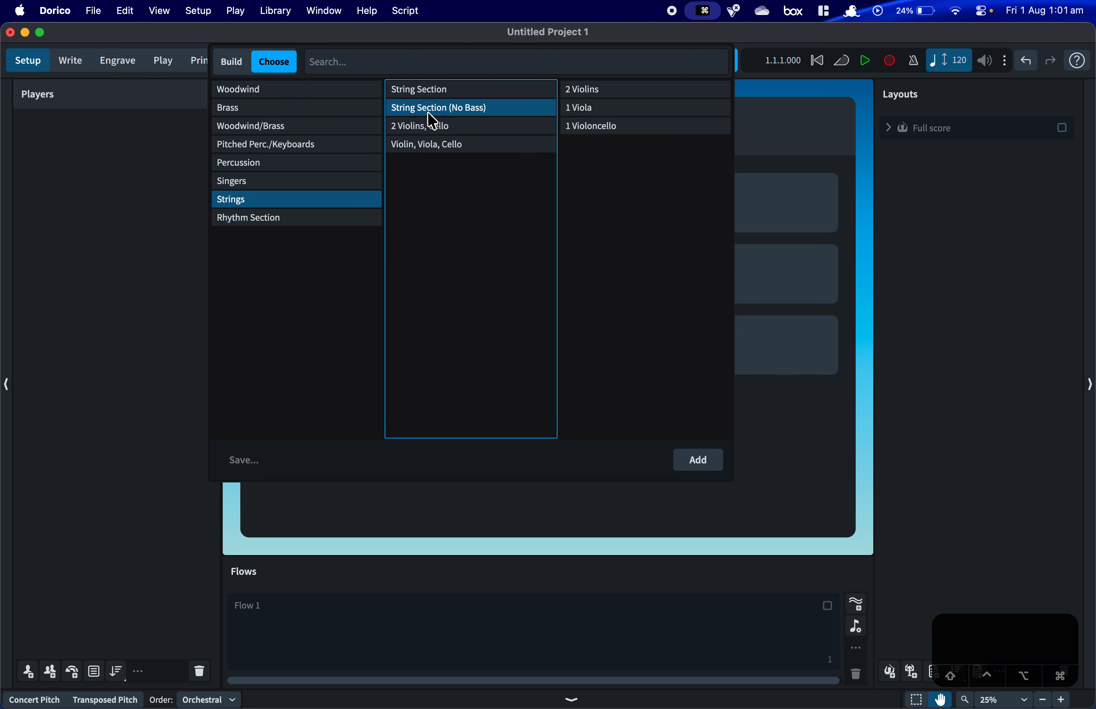
left_click(452, 143)
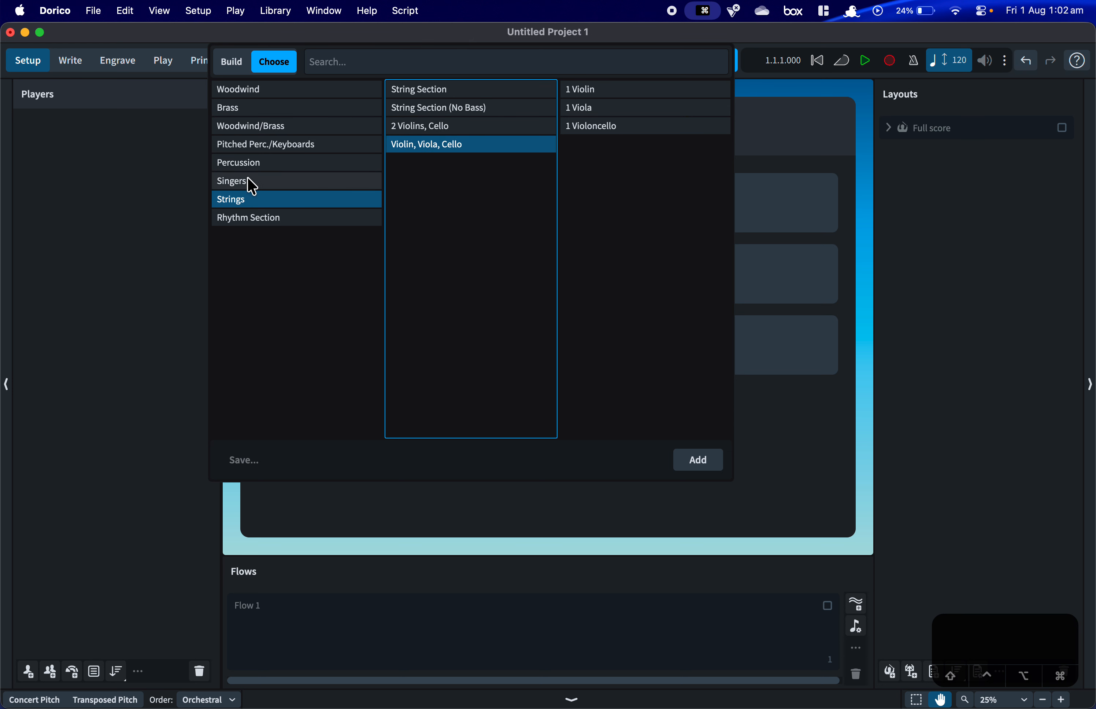
left_click(240, 183)
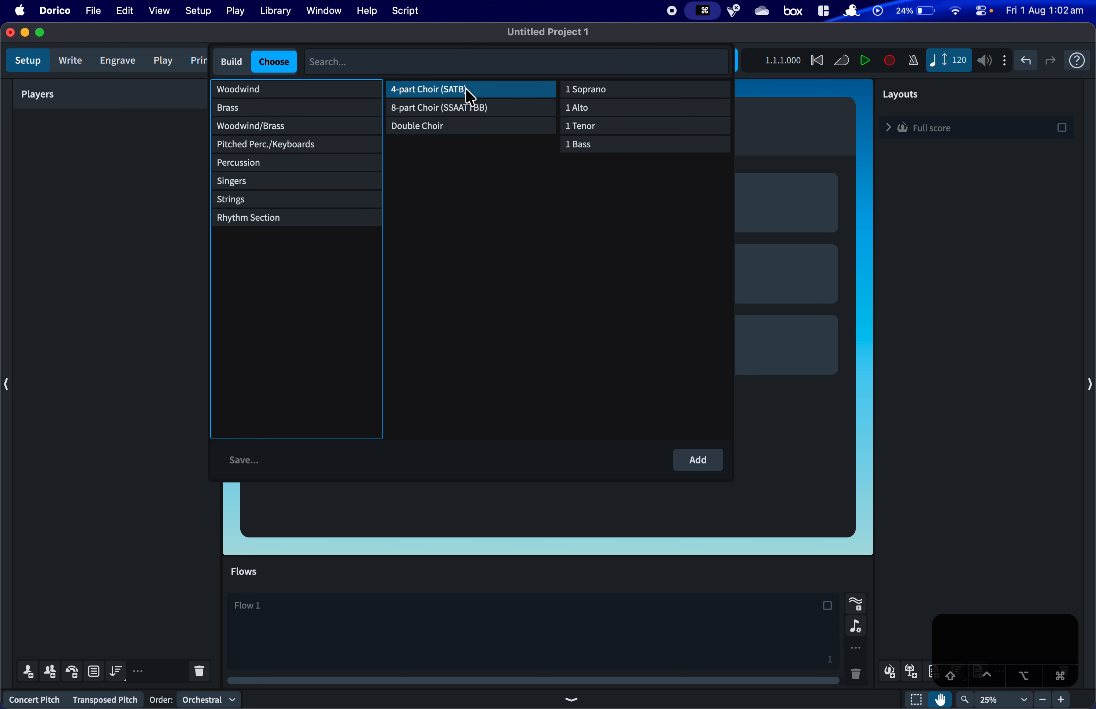
Build a custom ensemble of horn, trumpet, tuba and contrabass from the abbreviations hn,tpt,tub,cb.
left_click(251, 71)
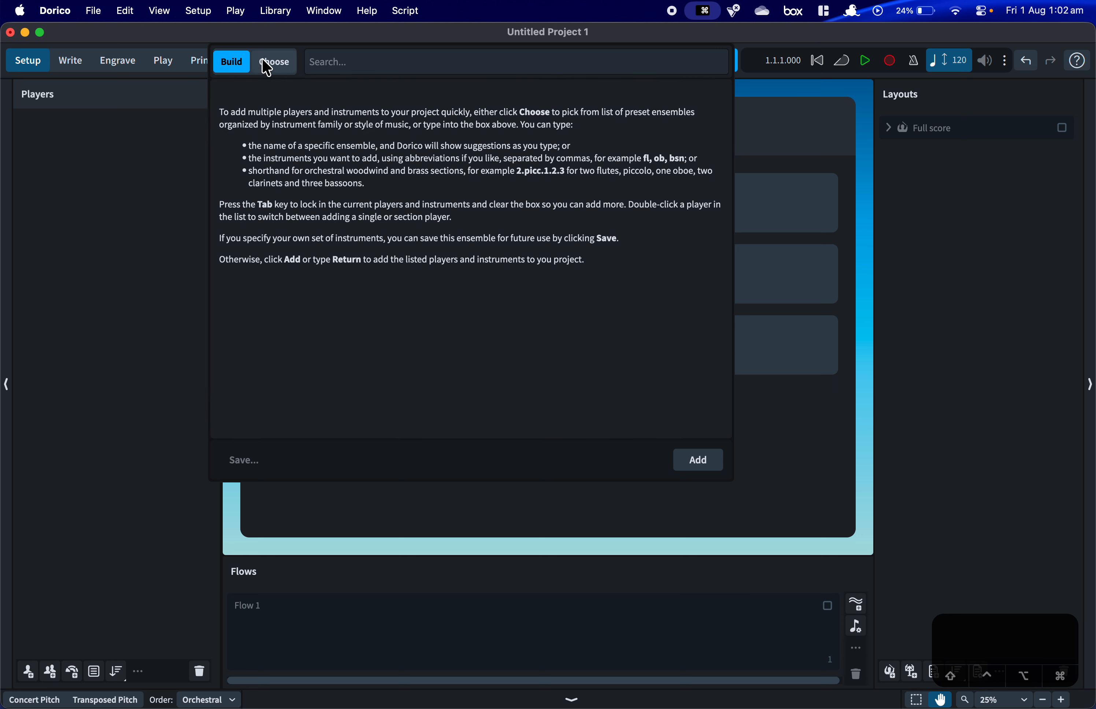
left_click(352, 54)
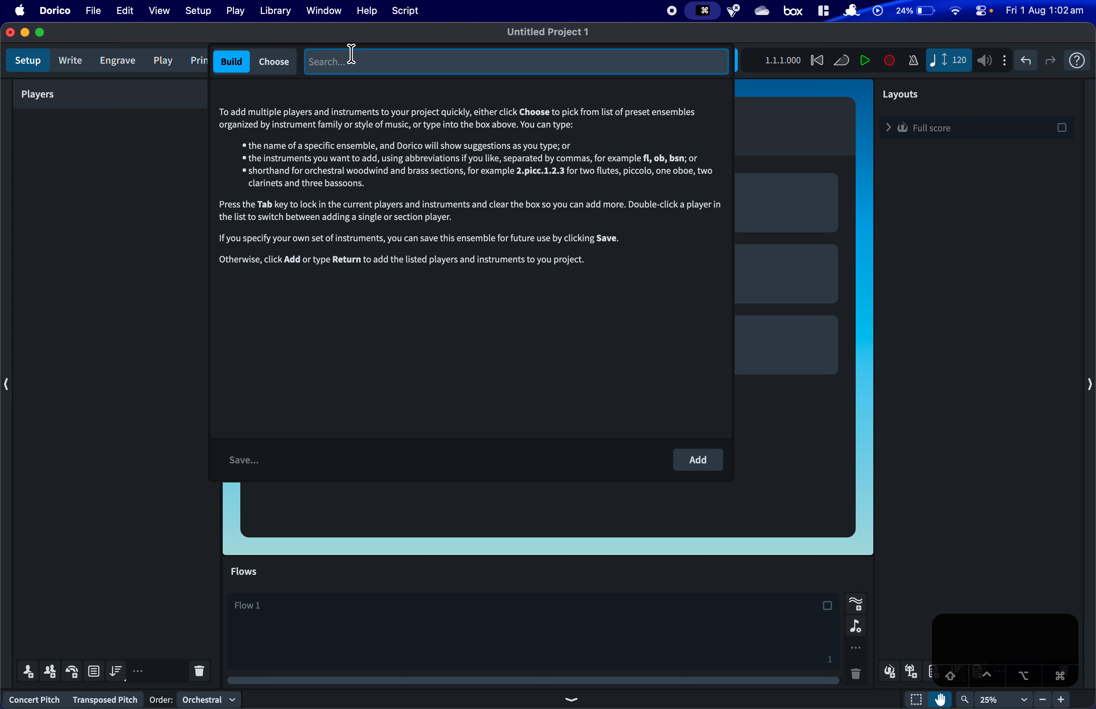
type("hn")
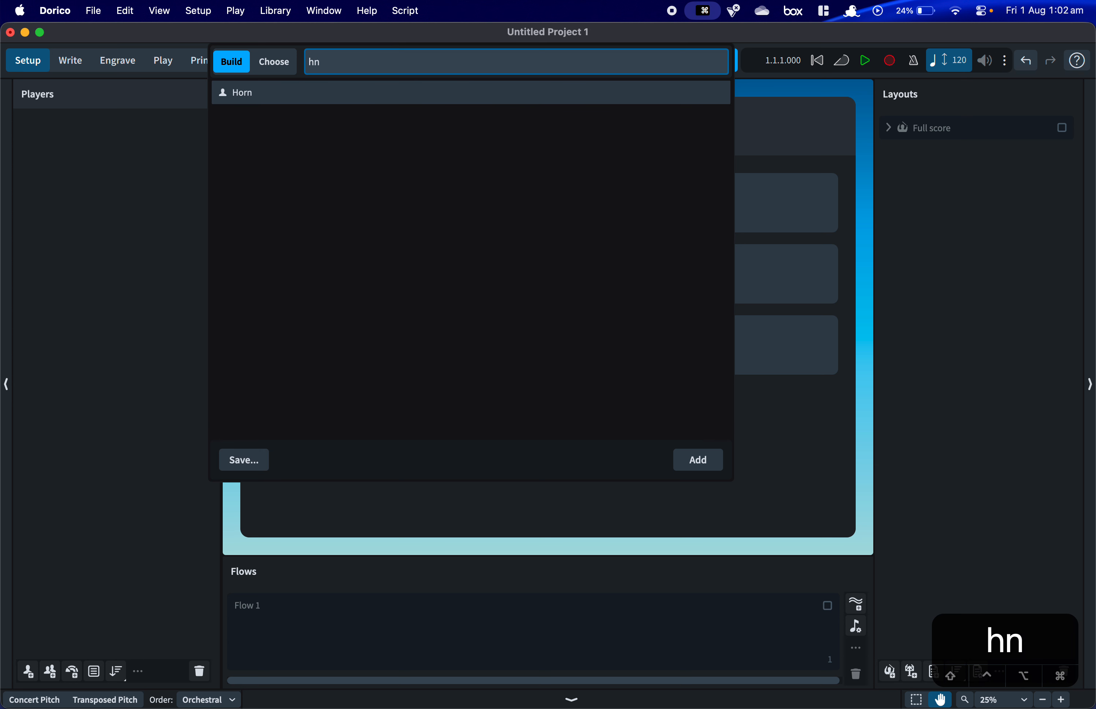
type(",tpt,trb")
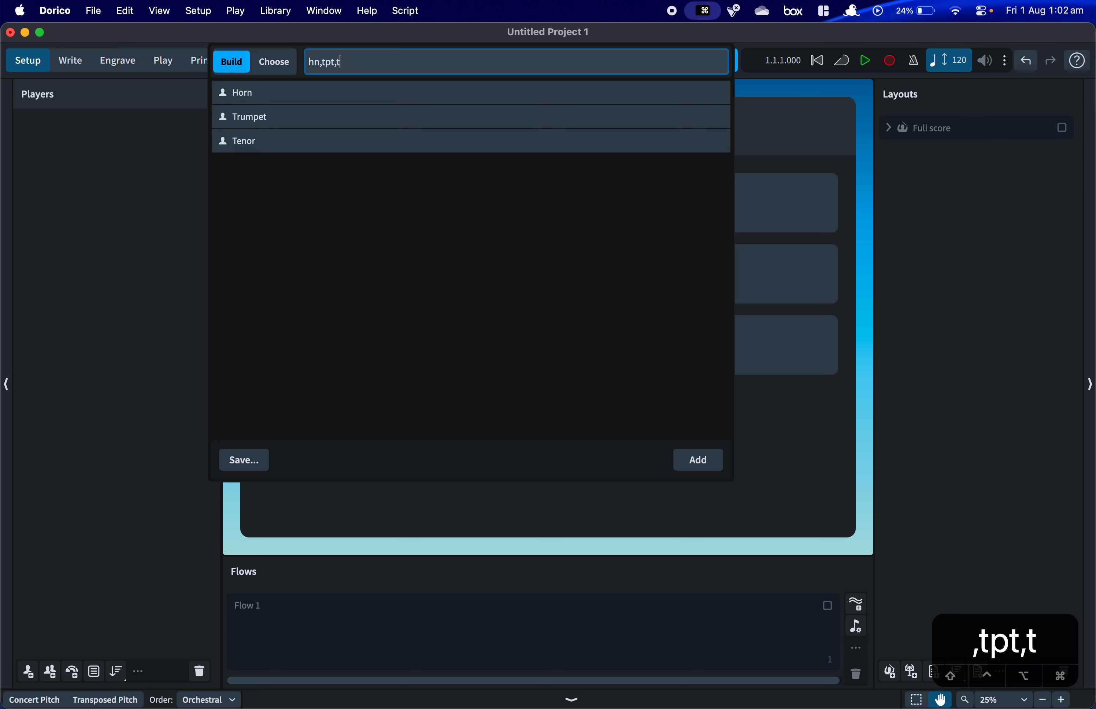
key("BackSpace")
key("BackSpace")
key("BackSpace")
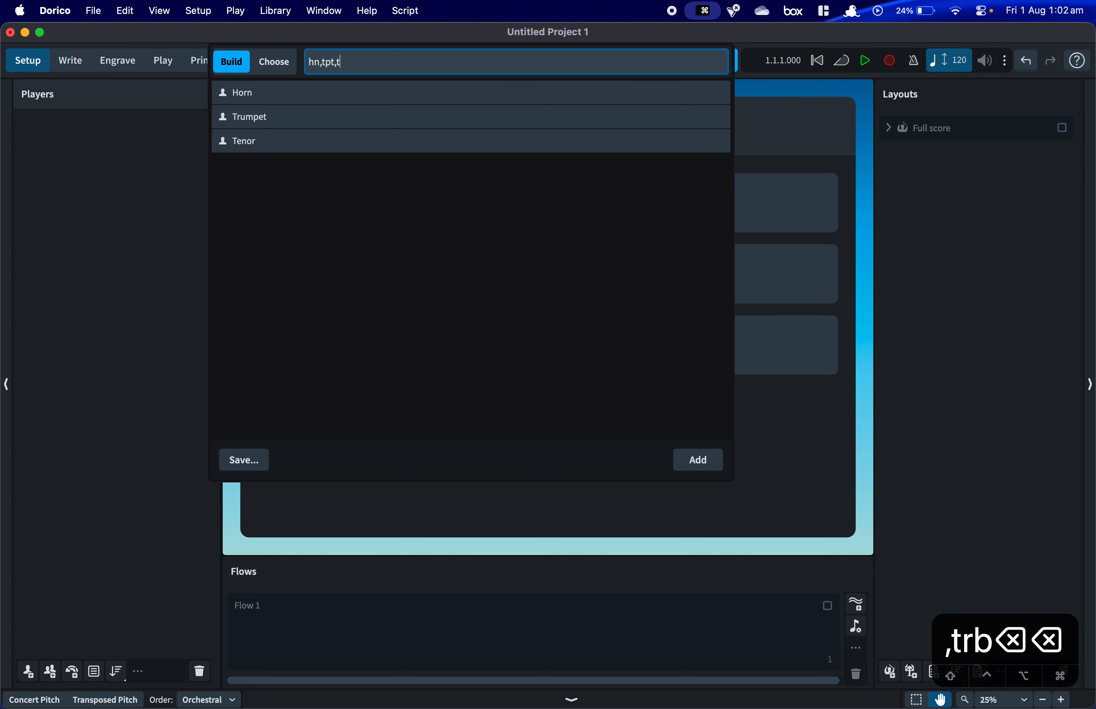
type("tb")
key("BackSpace")
key("BackSpace")
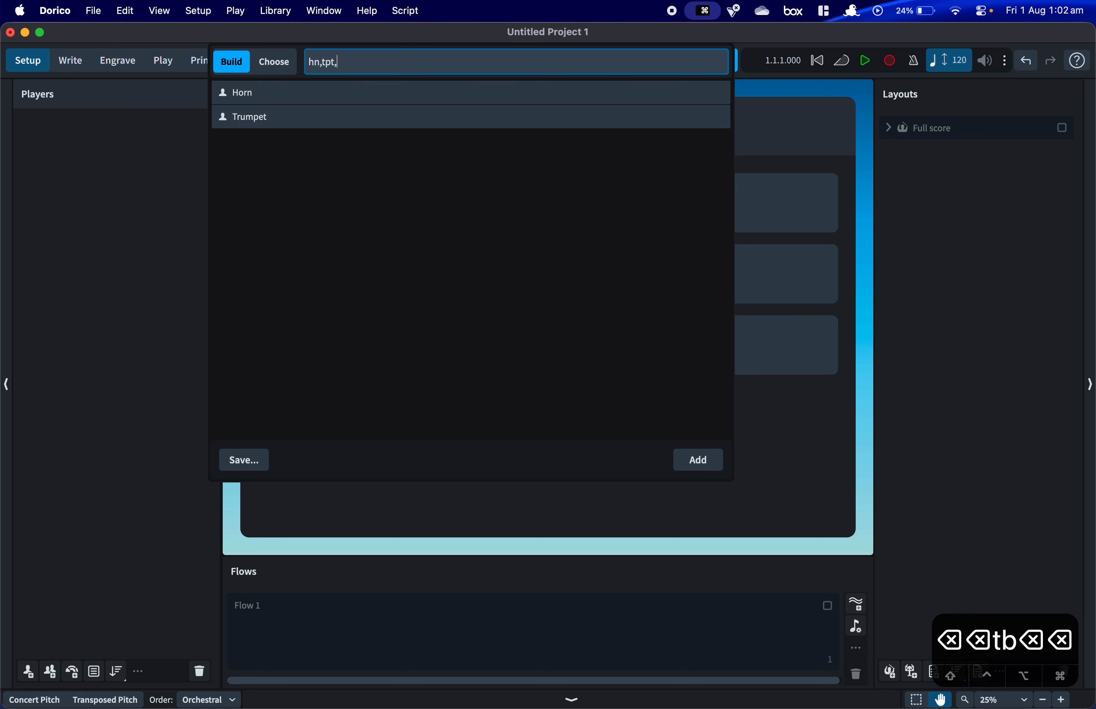
type("tub")
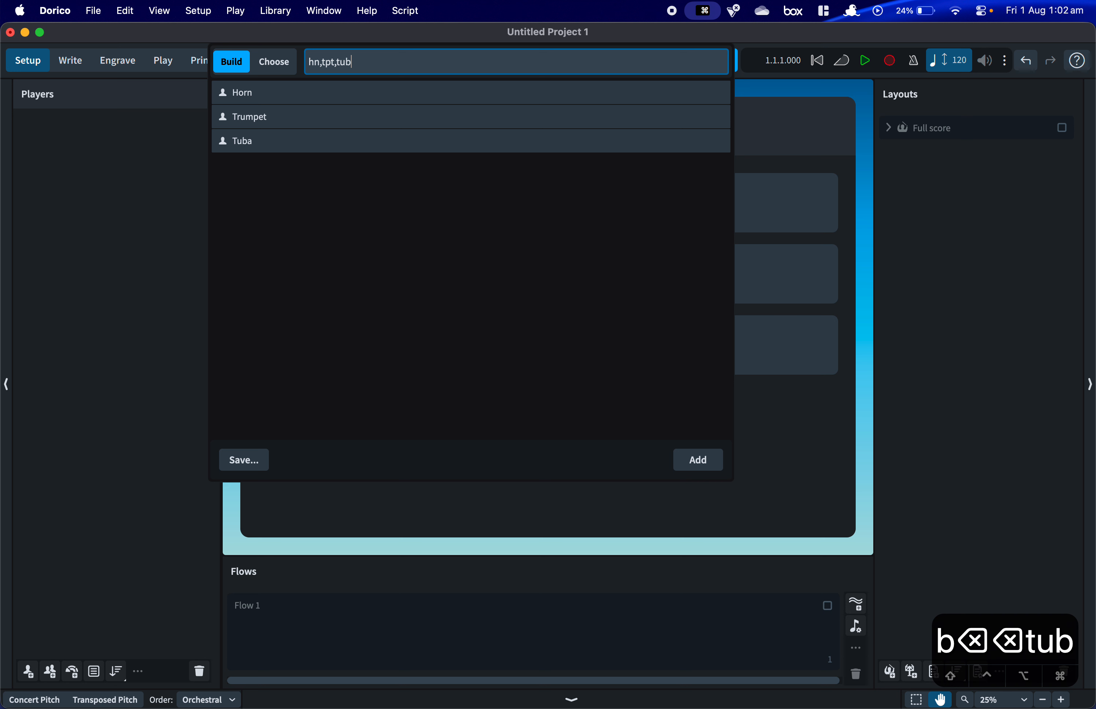
type(",cb")
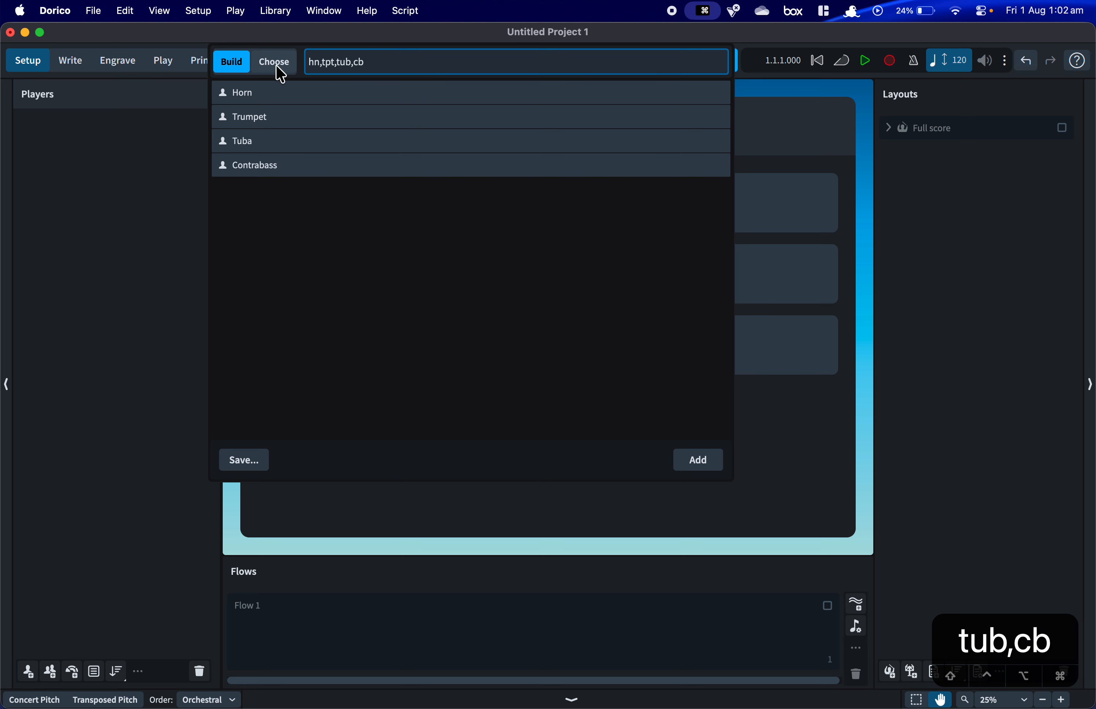
Clear the custom ensemble's abbreviations, return to the preset ensembles, and close the ensemble picker without adding players.
key("BackSpace")
key("BackSpace")
key("BackSpace")
key("BackSpace")
key("BackSpace")
key("BackSpace")
key("BackSpace")
key("BackSpace")
key("BackSpace")
key("BackSpace")
key("BackSpace")
key("BackSpace")
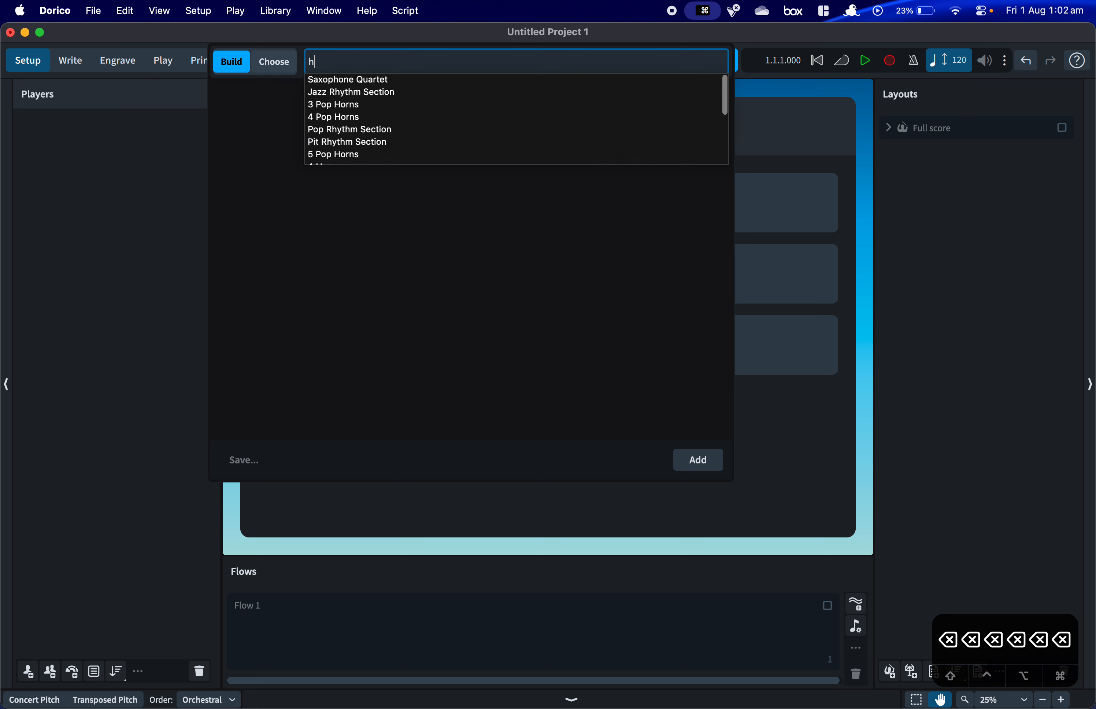
key("BackSpace")
left_click(276, 64)
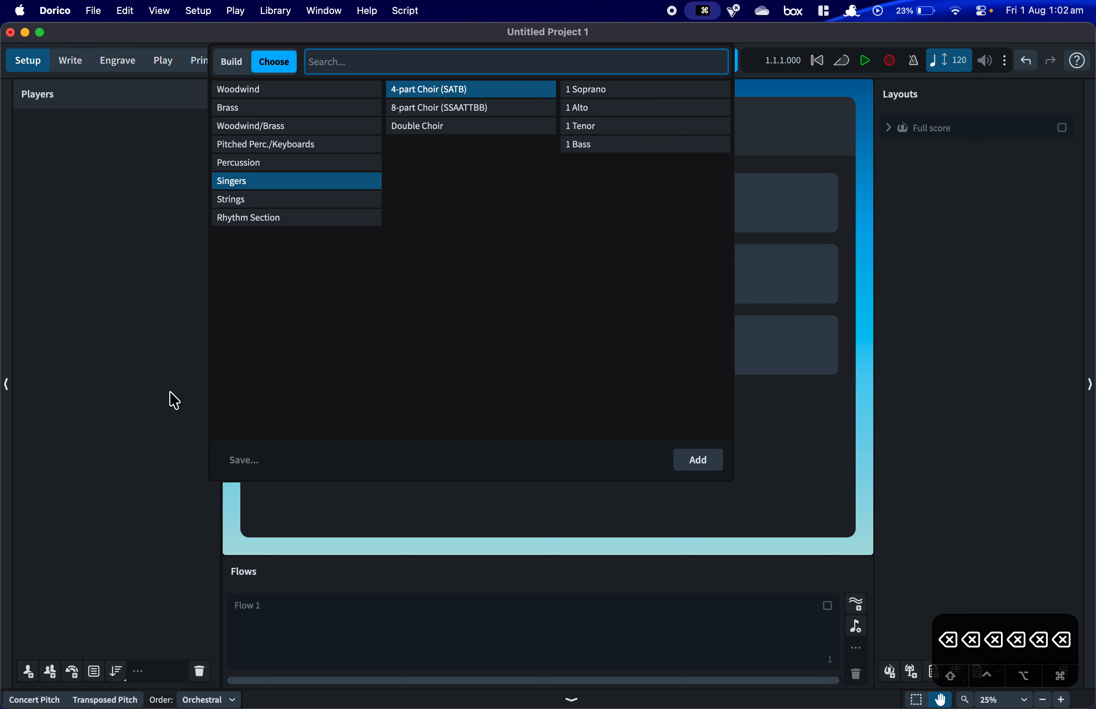
key("Escape")
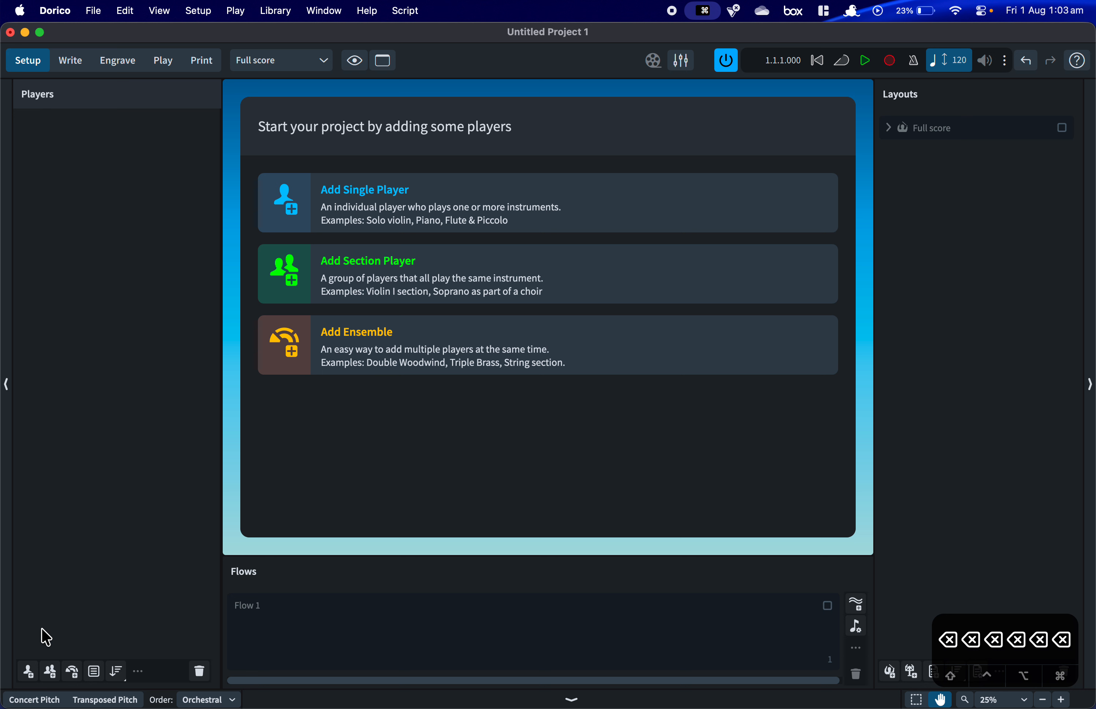
Add a single player holding a Flute, found by searching the instruments for Flute.
left_click(28, 671)
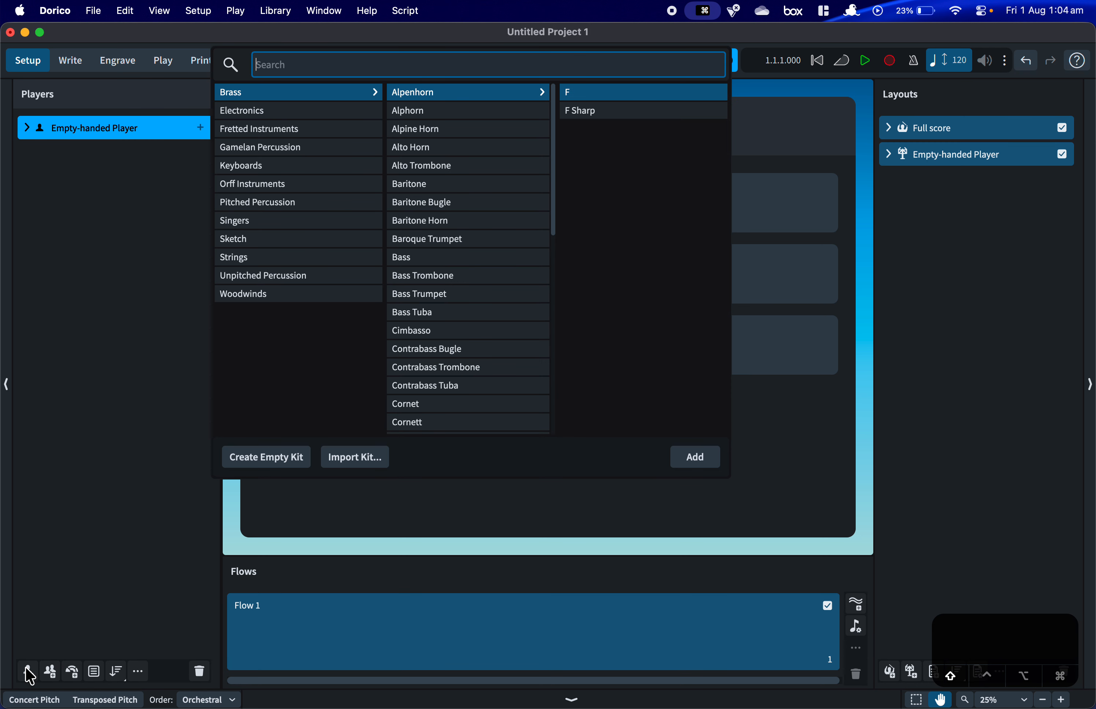
type("F")
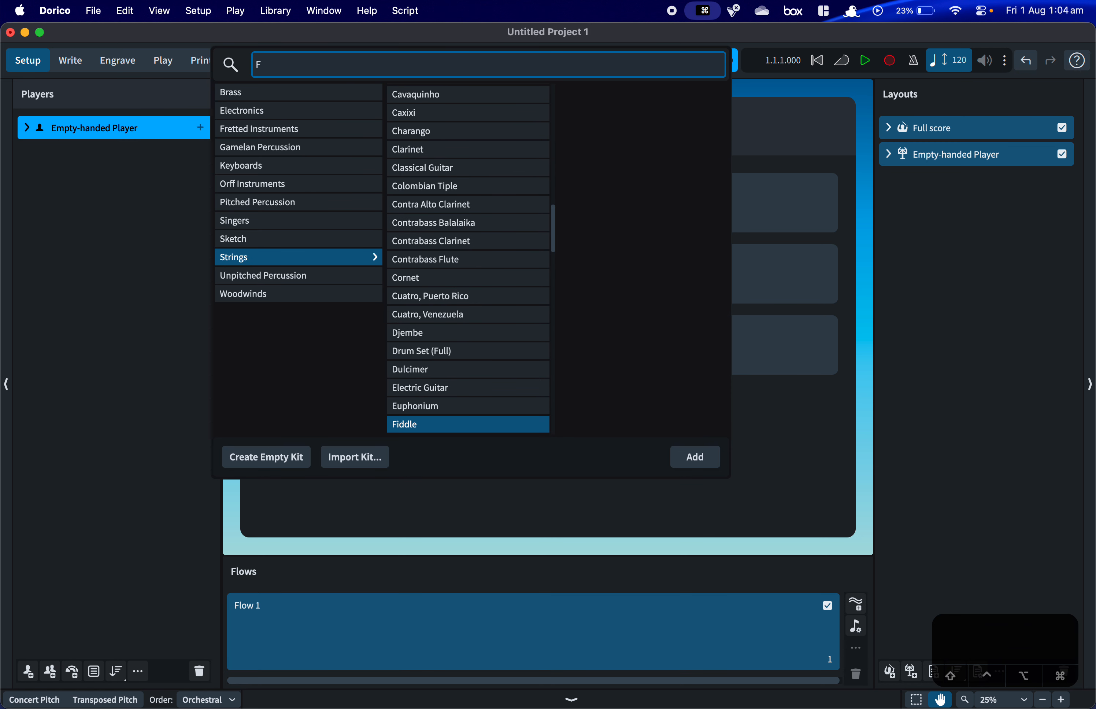
key("BackSpace")
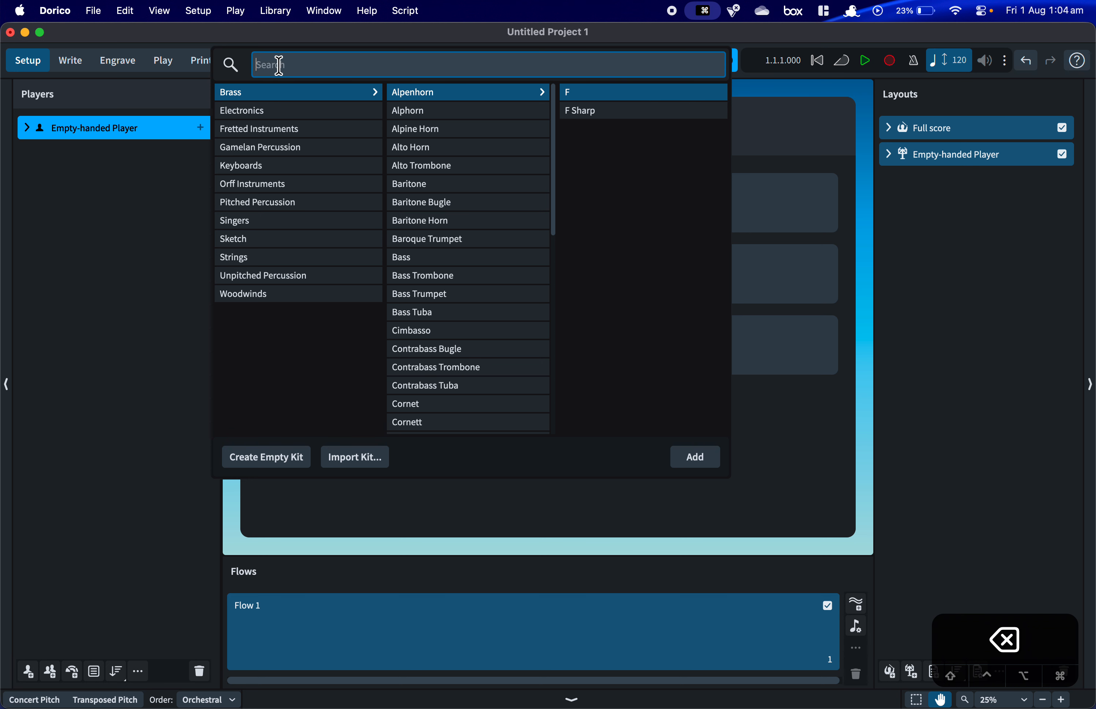
type("Fl")
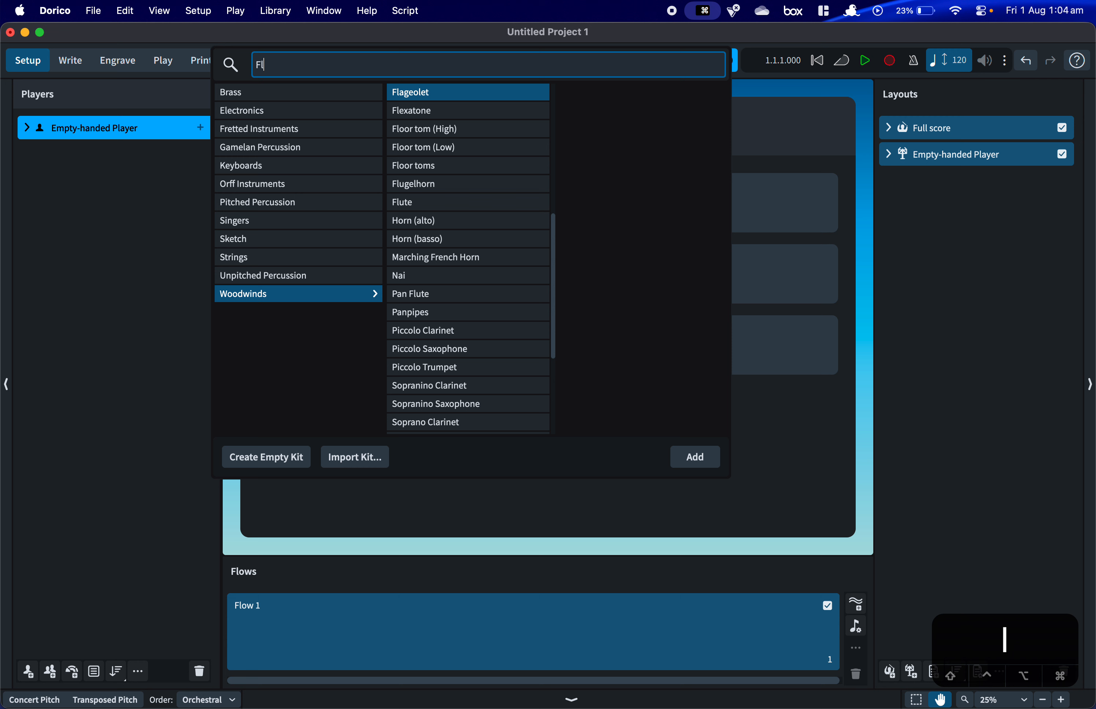
type("ut")
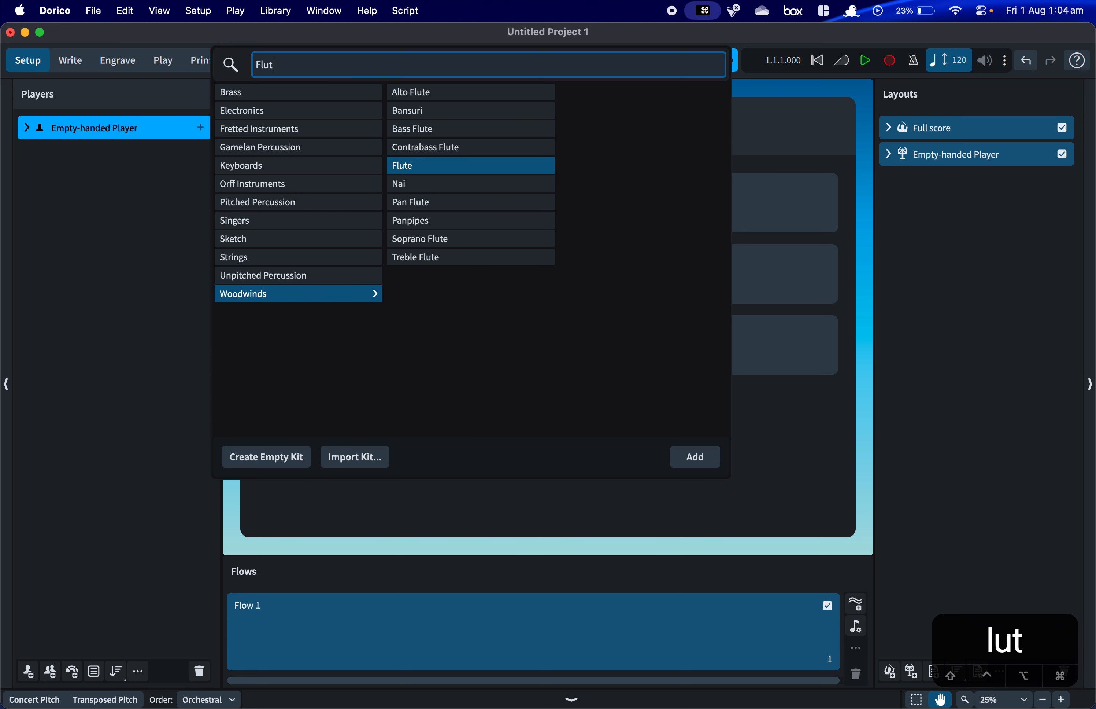
type("e")
key("Return")
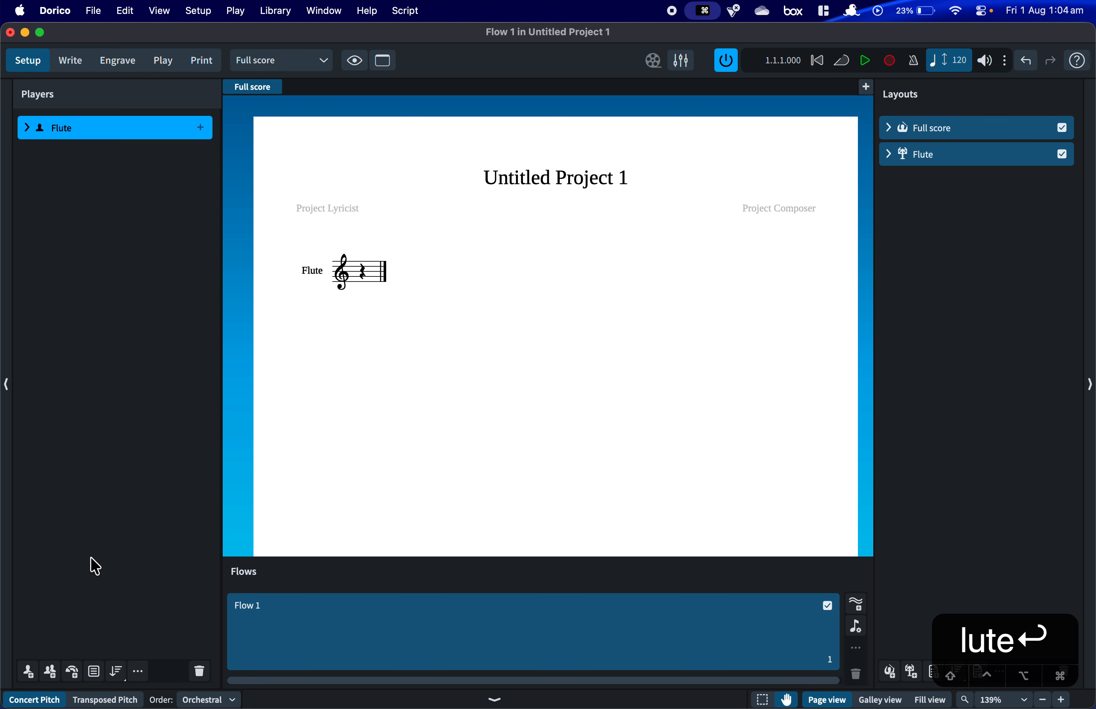
Add a second single player holding a Flute, chosen from the Woodwinds family instead of by search.
left_click(33, 672)
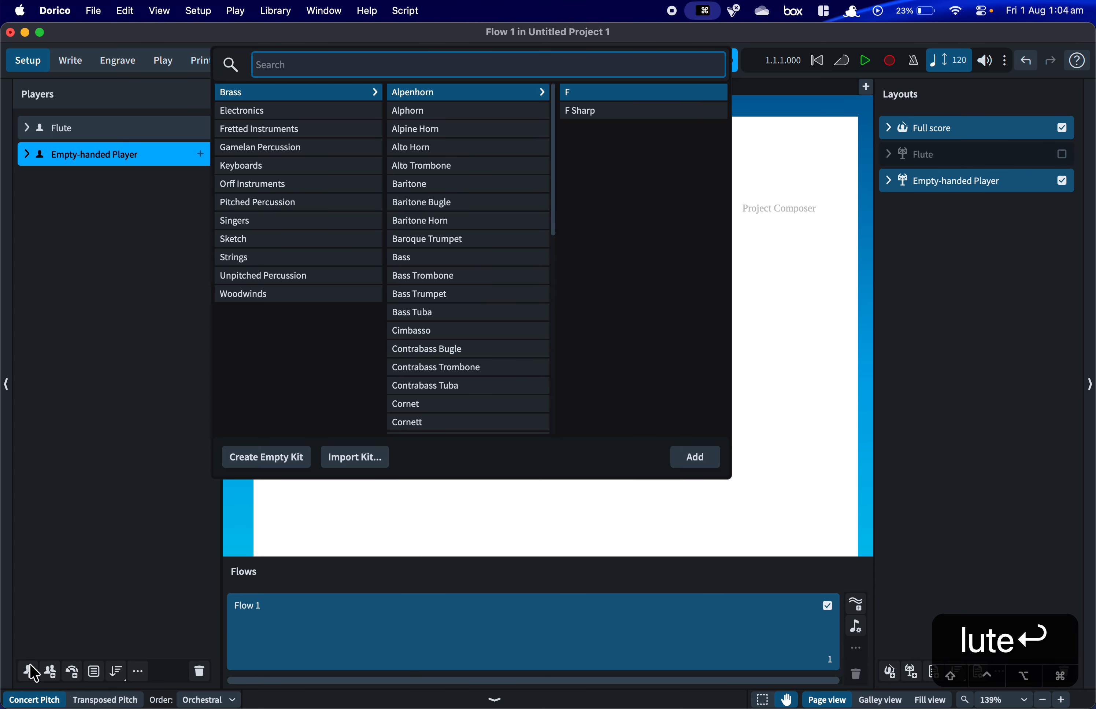
type("fl")
key("BackSpace")
key("BackSpace")
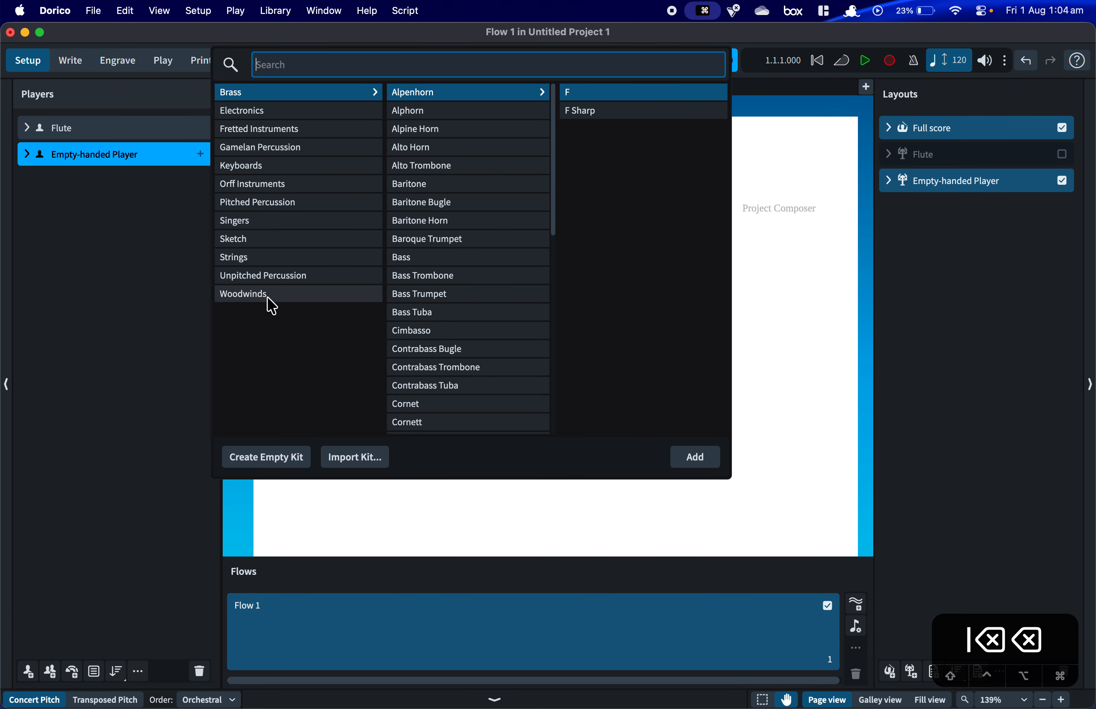
left_click(276, 297)
scroll(449, 288, "down", 6)
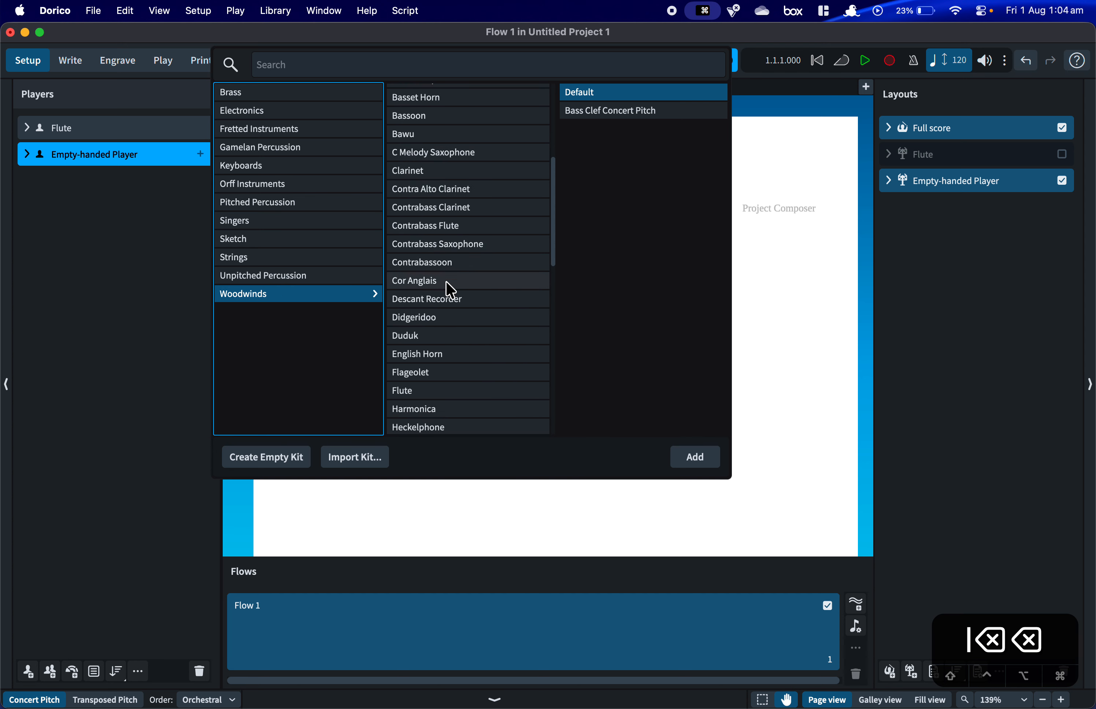
scroll(450, 290, "down", 4)
scroll(450, 291, "up", 7)
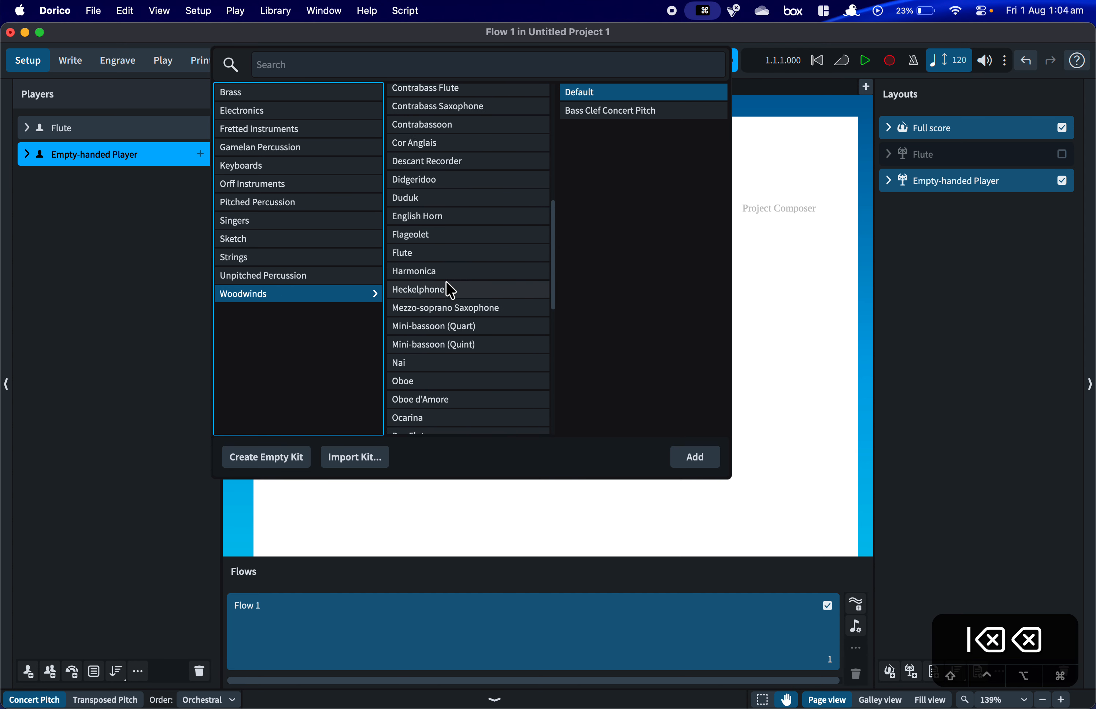
scroll(451, 290, "down", 3)
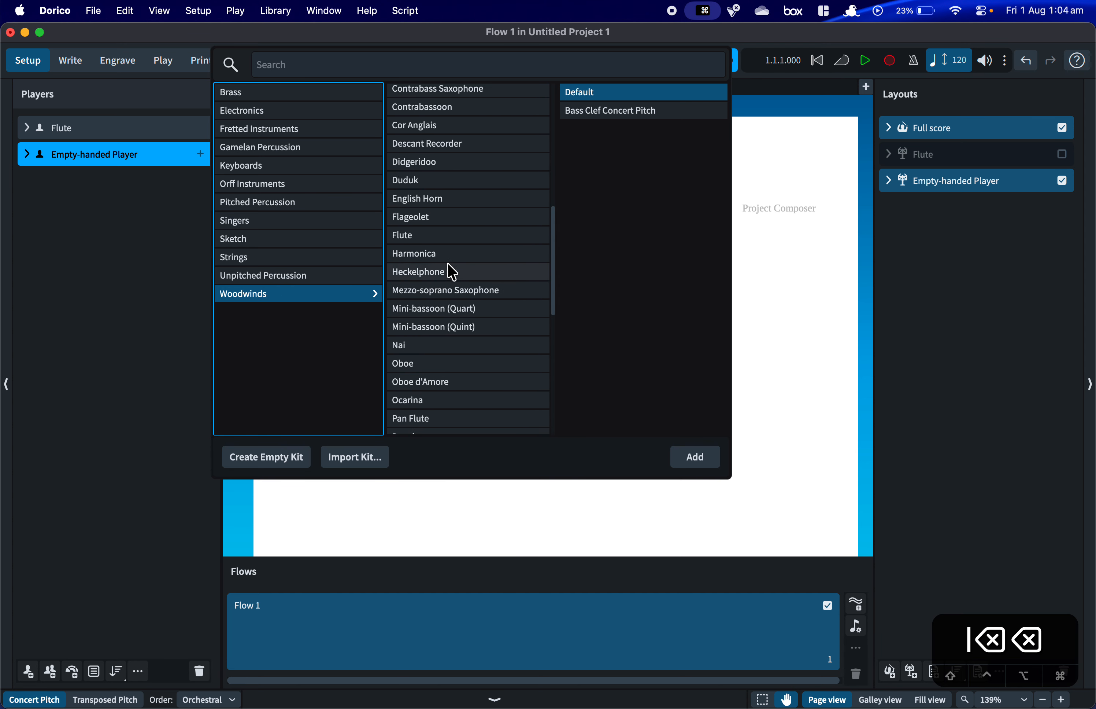
left_click(460, 236)
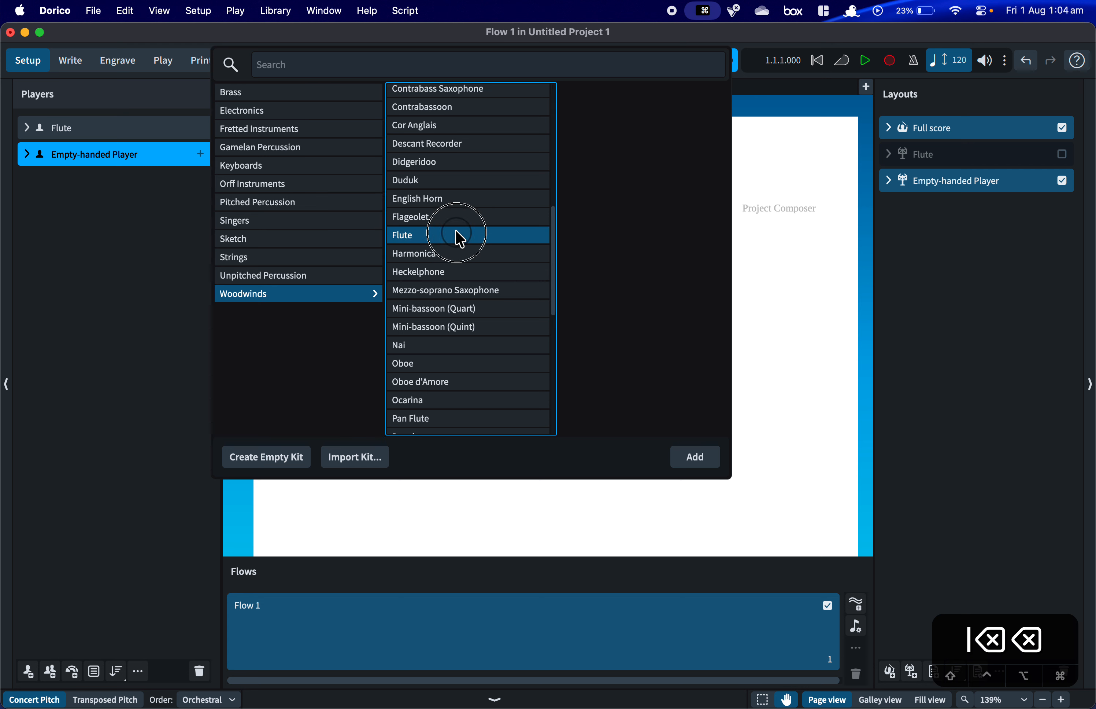
left_click(694, 457)
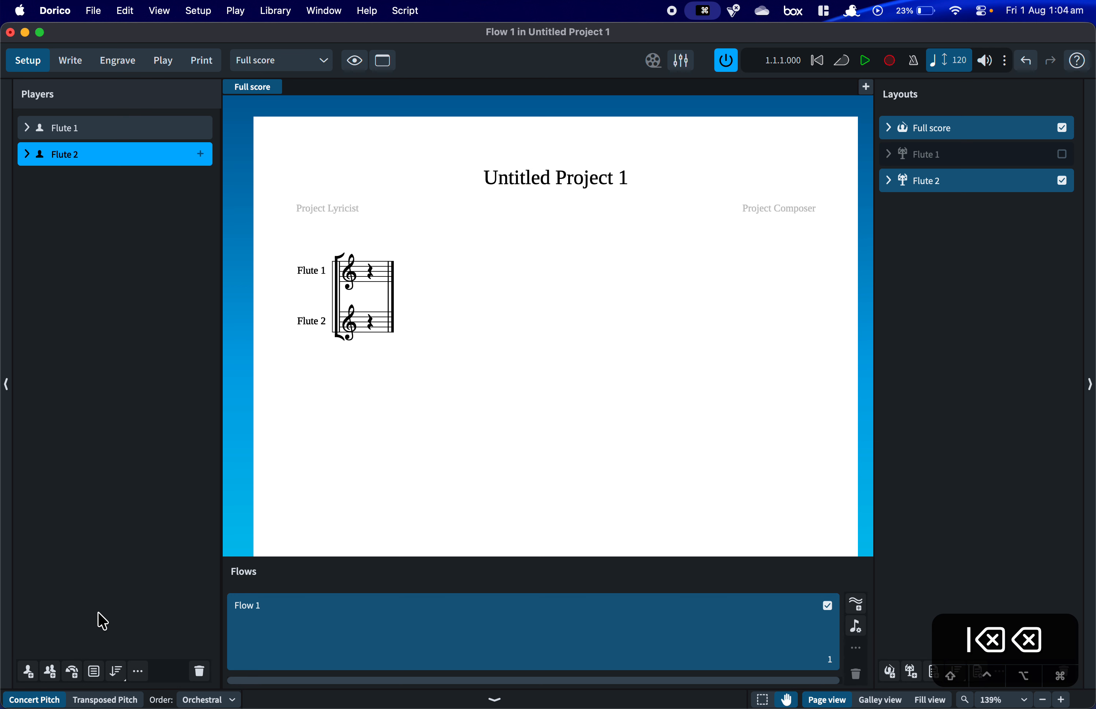
Create a single player and try searching its instrument picker for Oboe, then clear the search text.
left_click(28, 671)
type("Obo")
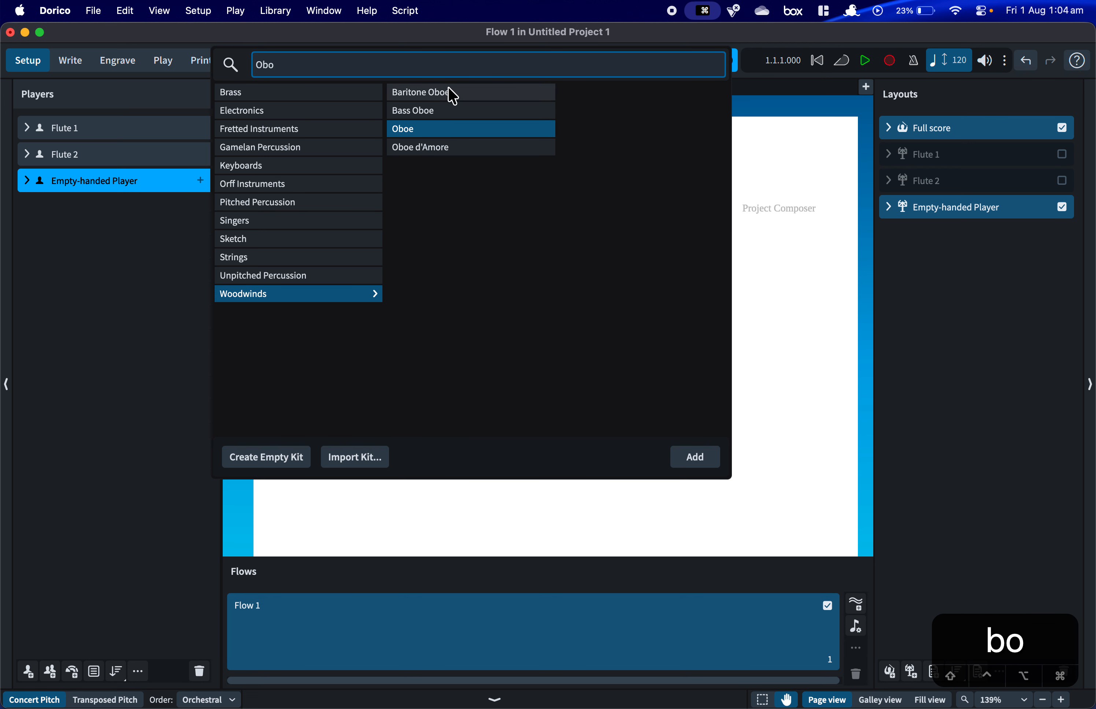
key("Down")
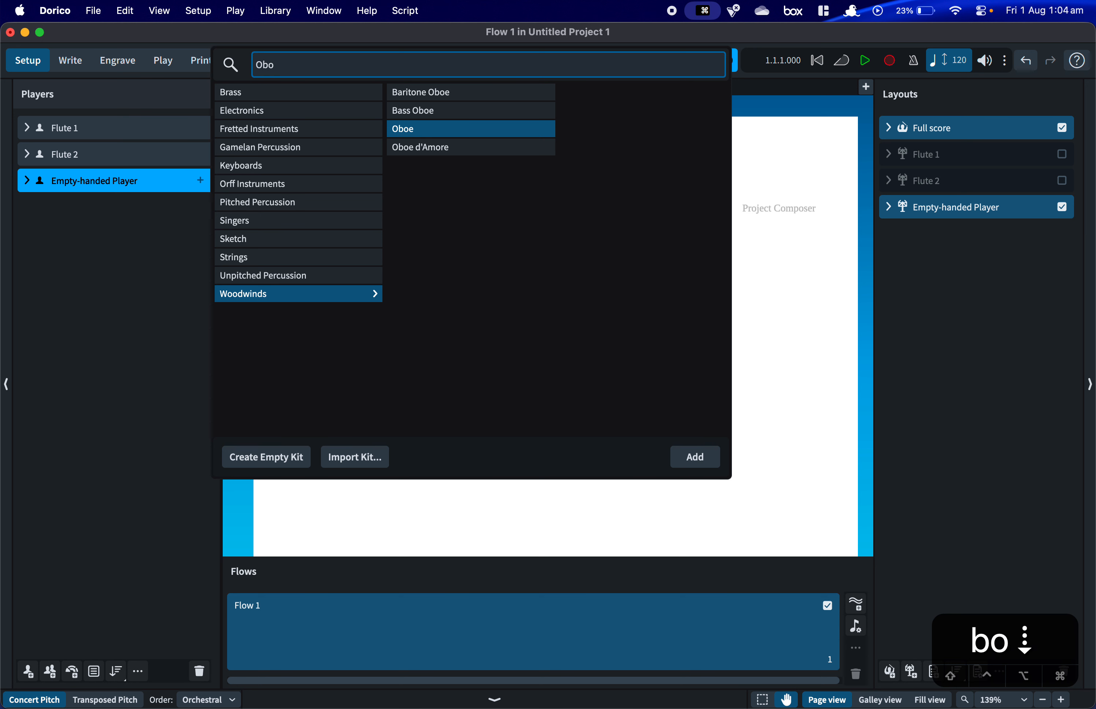
key("Down")
type("e d'")
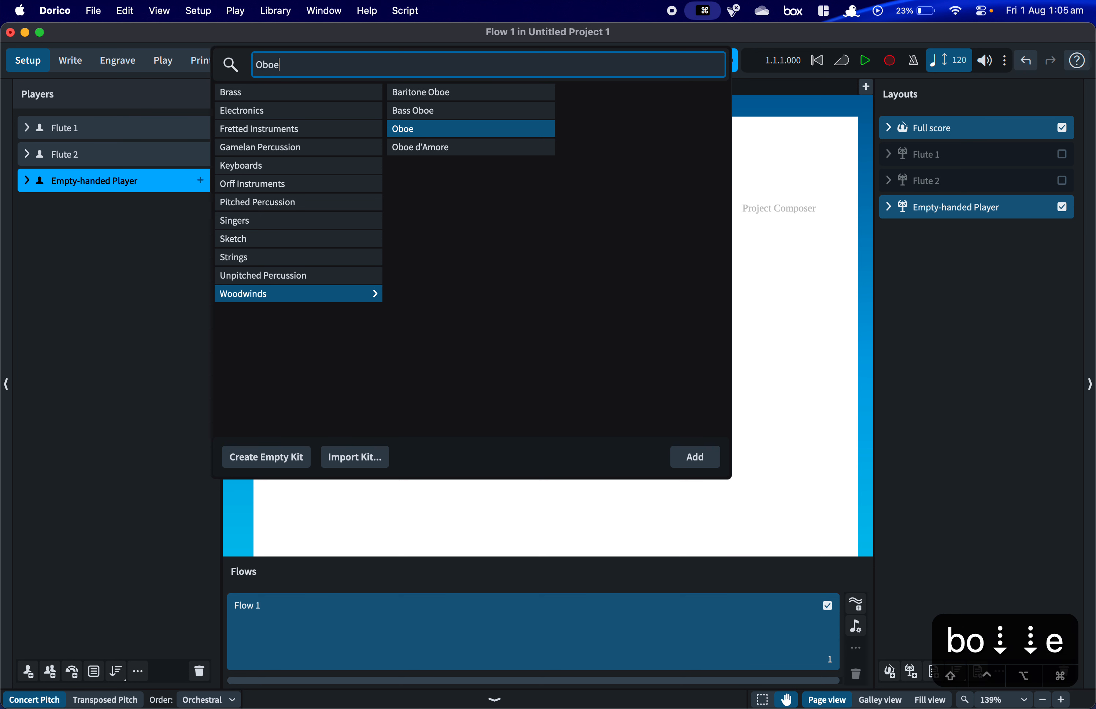
key("BackSpace")
key("BackSpace")
key("BackSpace")
key("BackSpace")
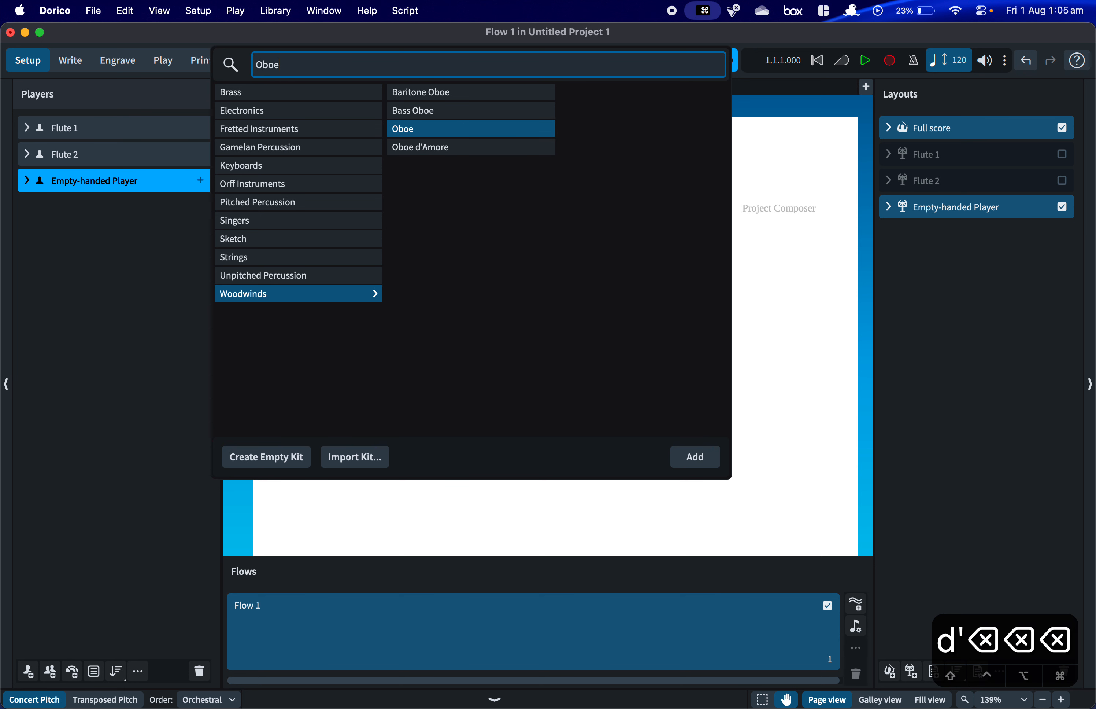
key("BackSpace")
key("BackSpace")
key("BackSpace")
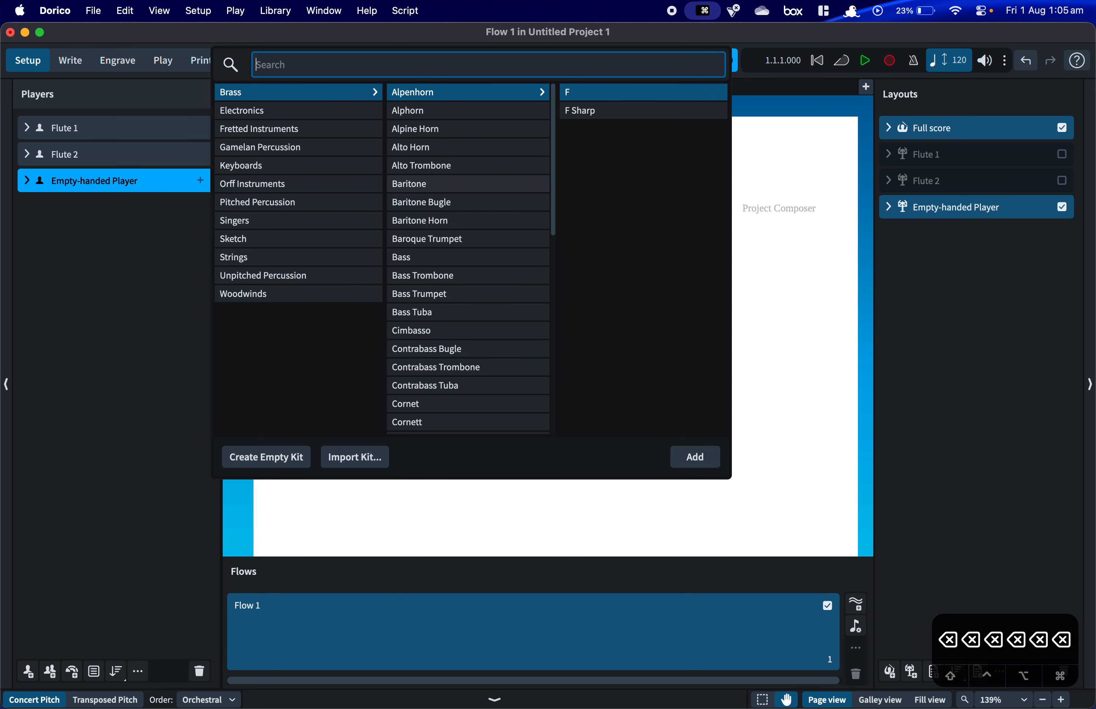
Search the instruments for Bass Oboe, then clear the search without adding it.
type("Bass Obo")
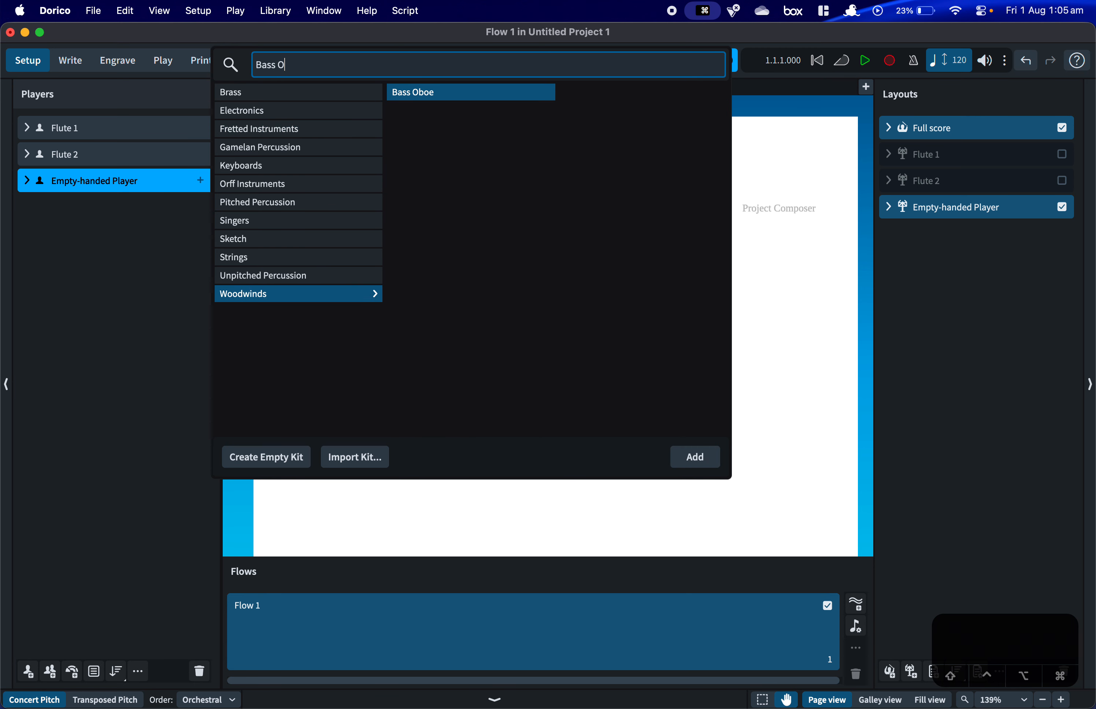
key("BackSpace")
key("BackSpace")
key("BackSpace")
key("BackSpace")
key("BackSpace")
key("BackSpace")
key("BackSpace")
key("BackSpace")
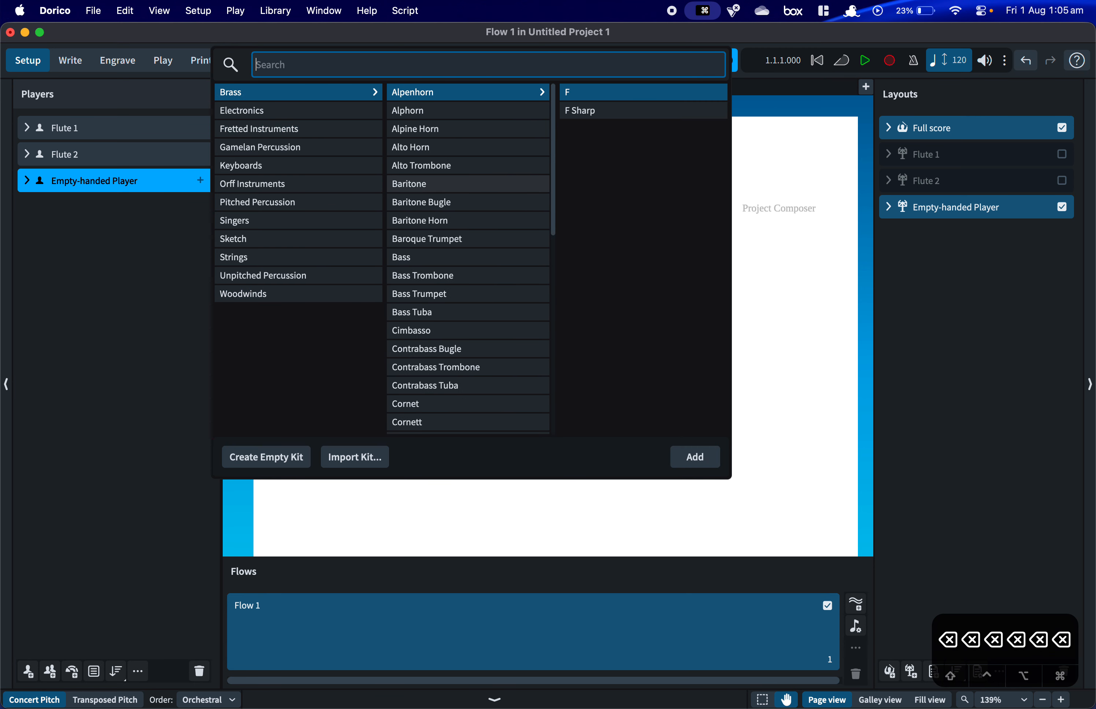
Give the empty-handed player an Oboe and add another single player also holding an Oboe.
type("Oboe")
key("Return")
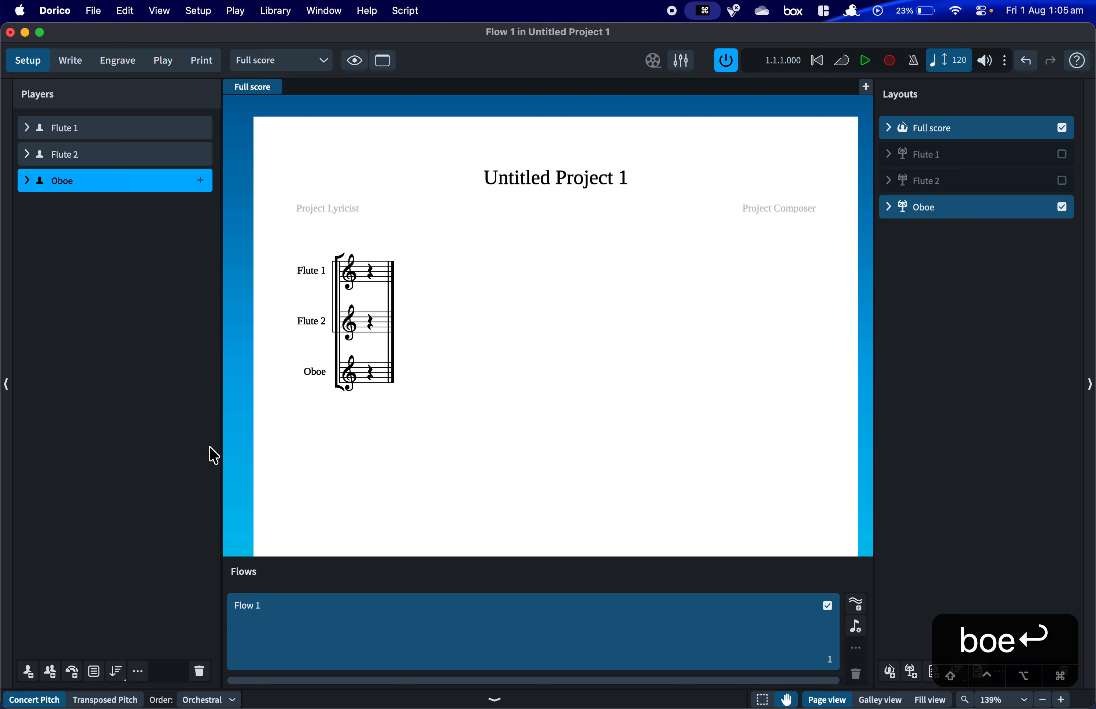
left_click(28, 671)
type("Oboe")
key("Return")
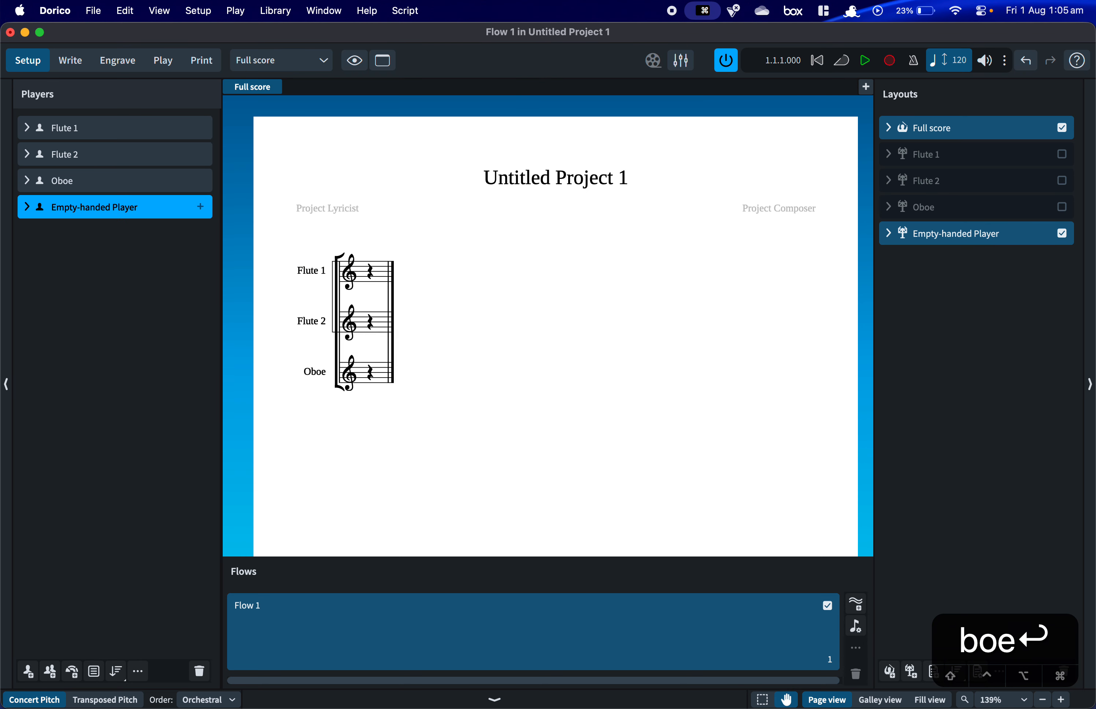
Add a single player holding a B Flat Clarinet, found by searching the instruments.
left_click(30, 669)
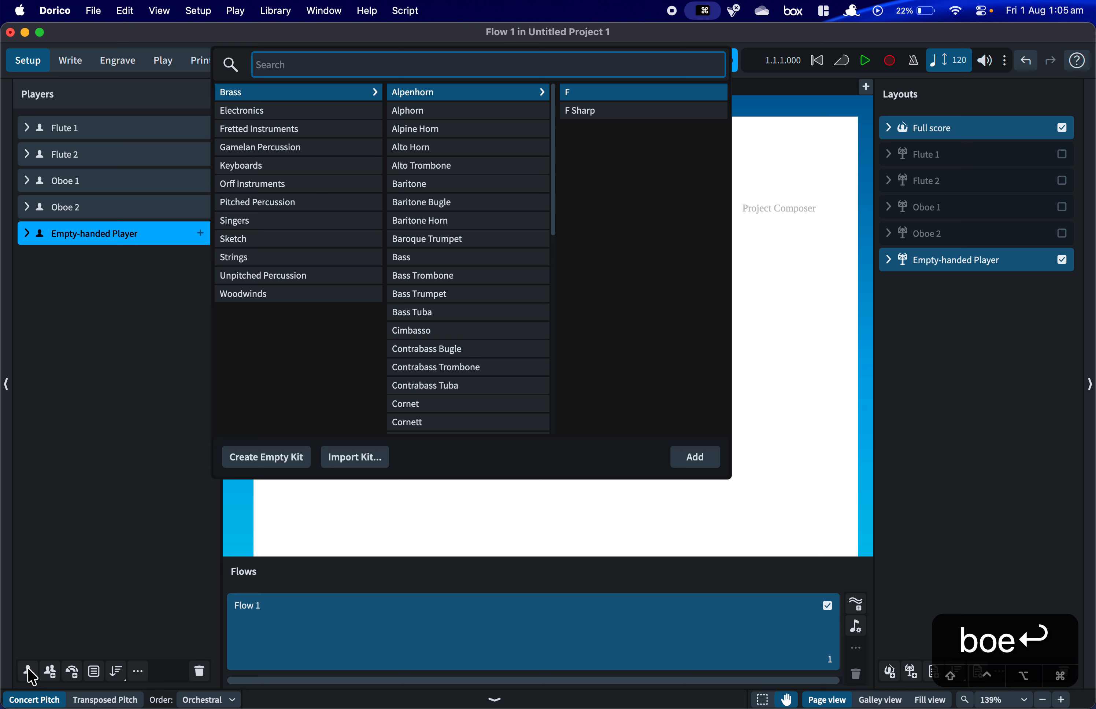
type("Clarin")
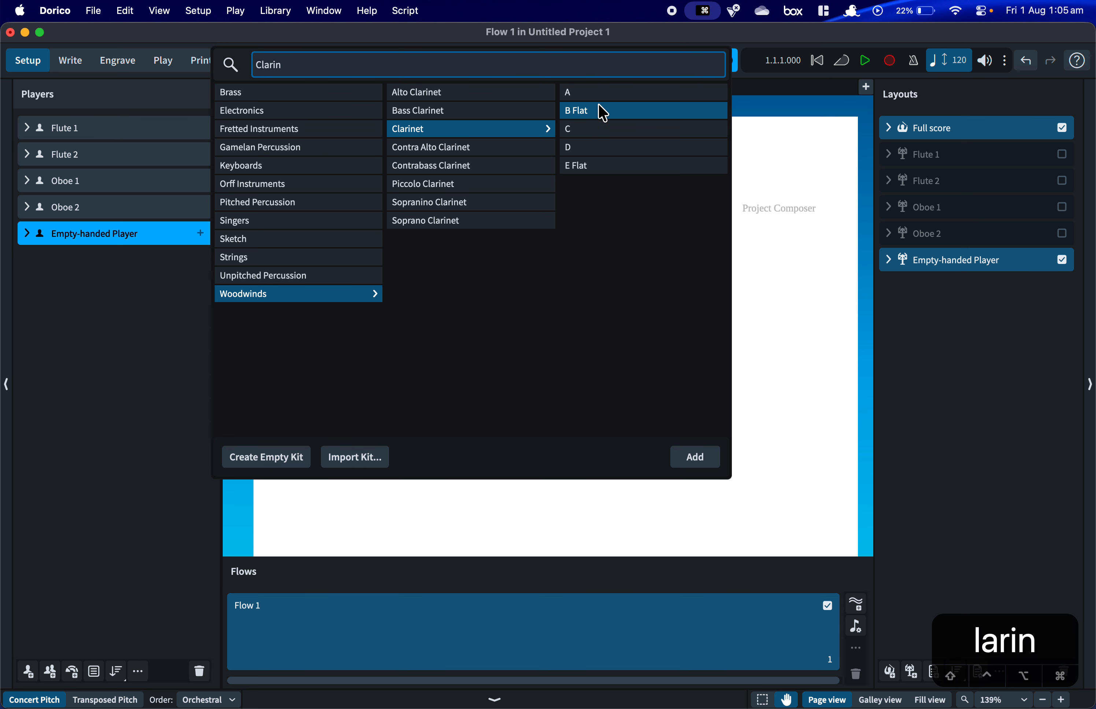
key("Return")
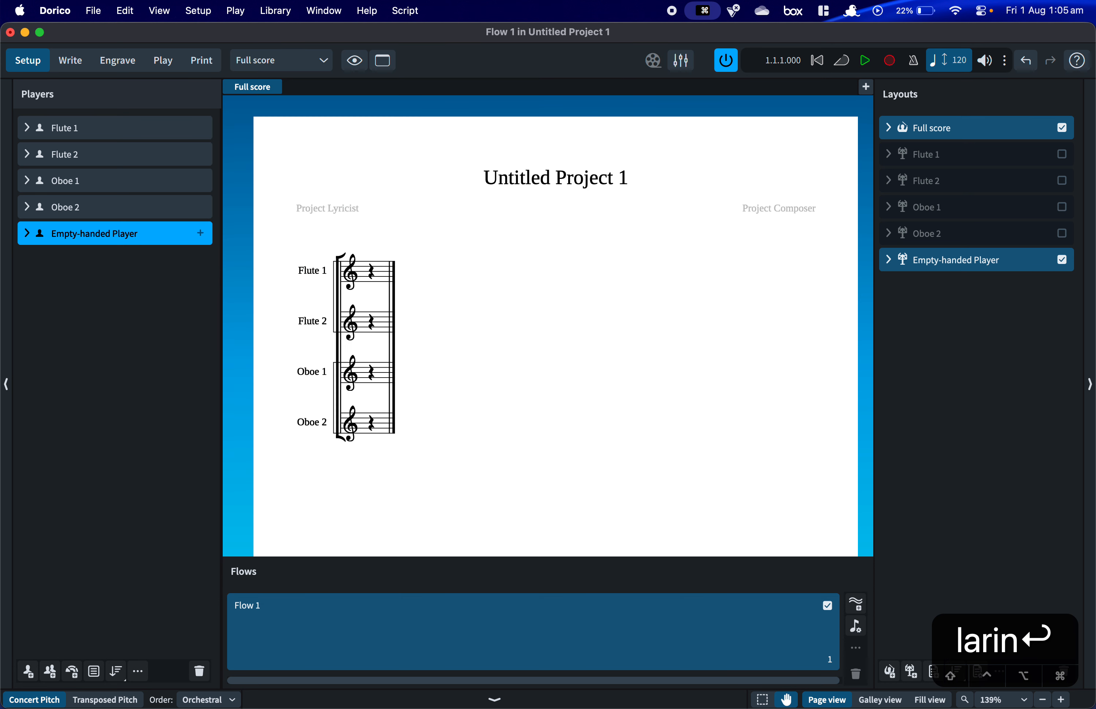
Add a single player holding a Clarinet in its E Flat version.
left_click(27, 670)
type("C")
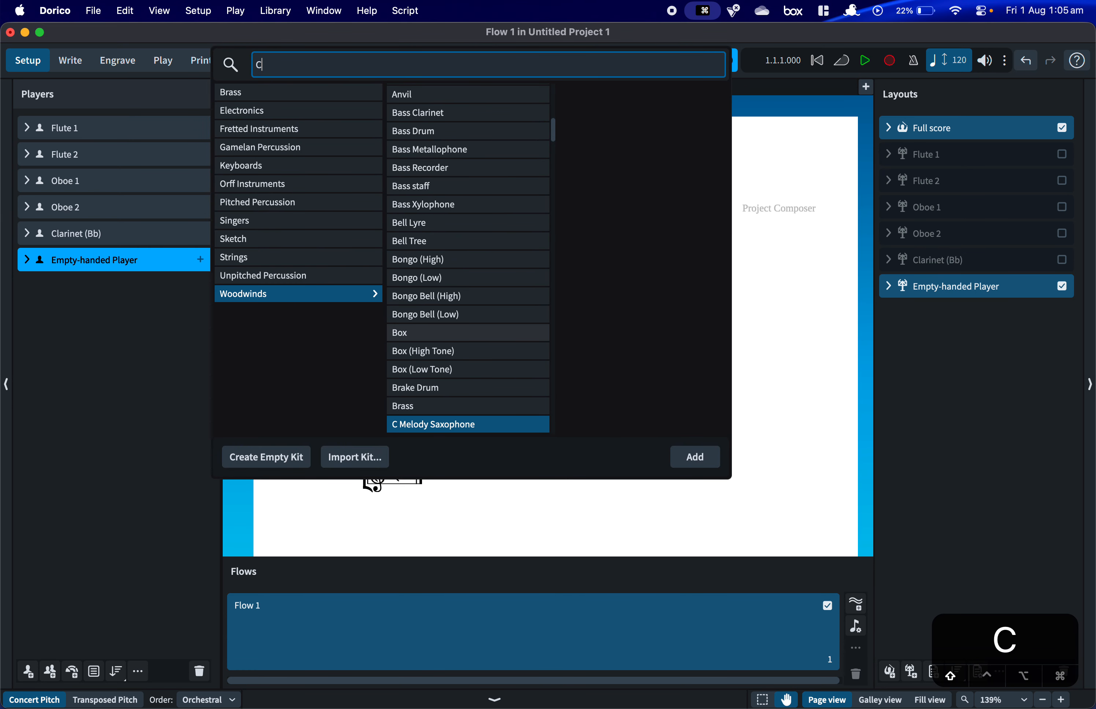
type("larinet (")
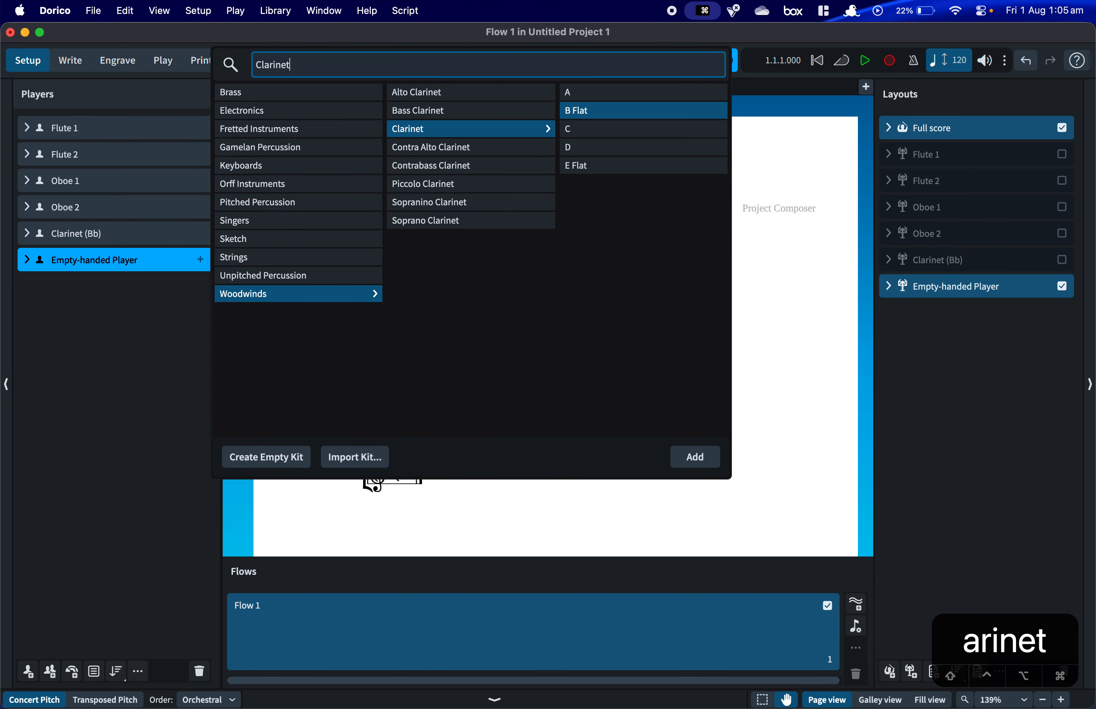
key("BackSpace")
key("BackSpace")
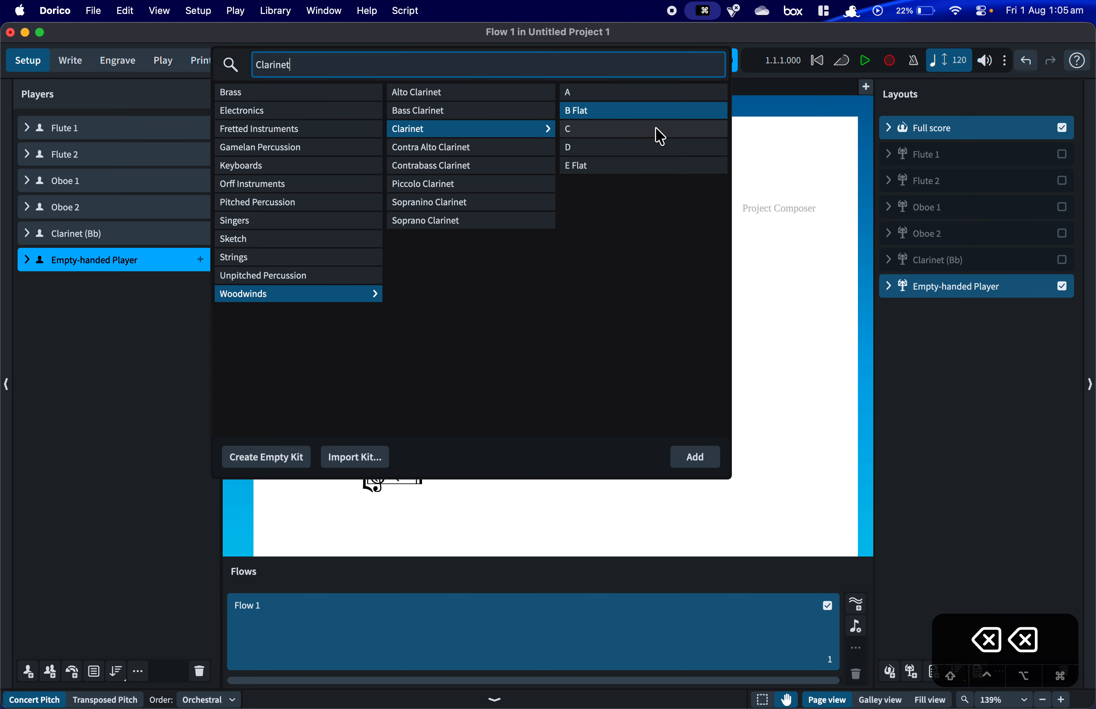
left_click(615, 171)
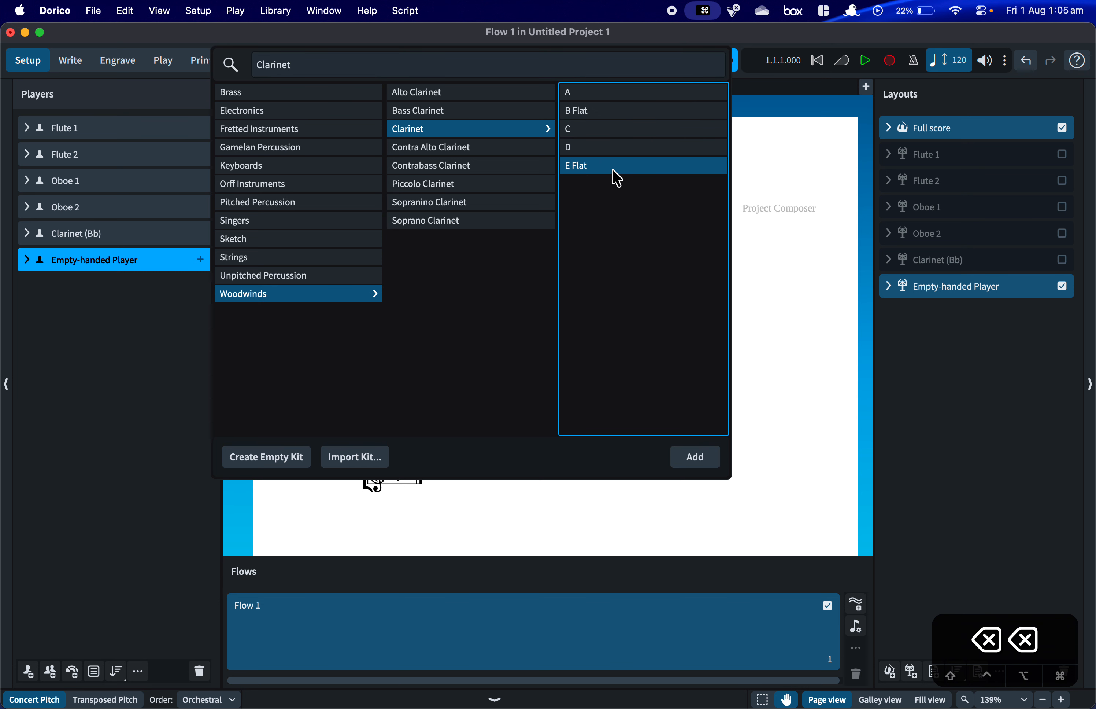
left_click(700, 456)
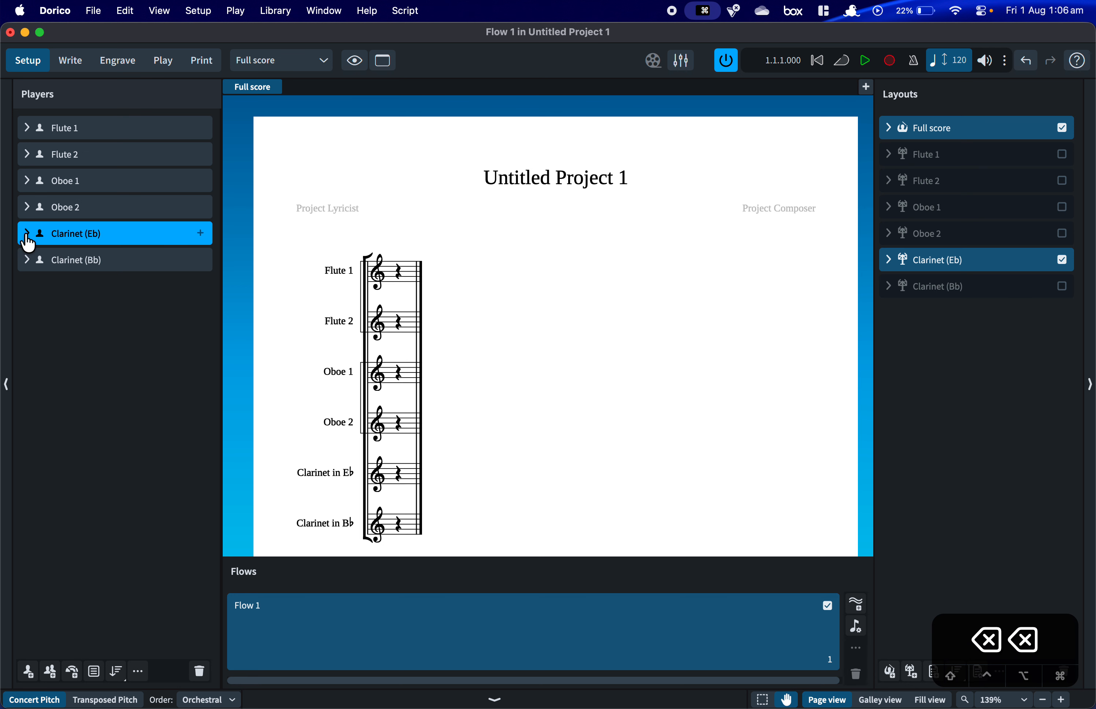
Expand the Clarinet (Eb) and Flute 1 players to view the instruments they hold.
right_click(81, 244)
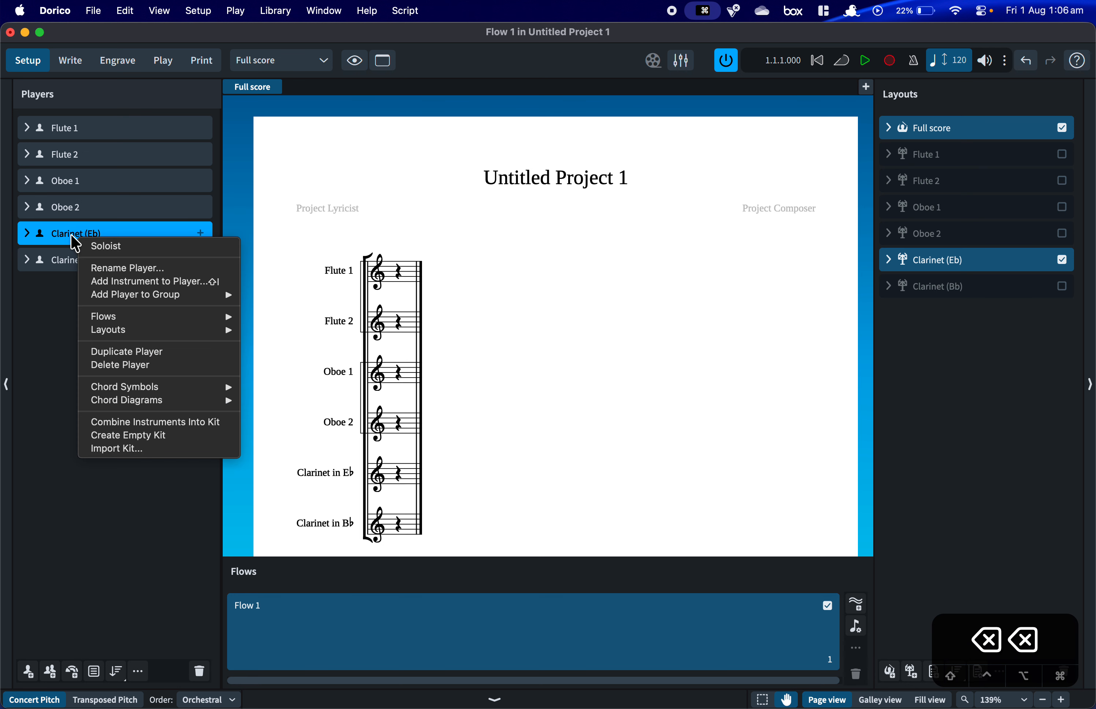
left_click(46, 238)
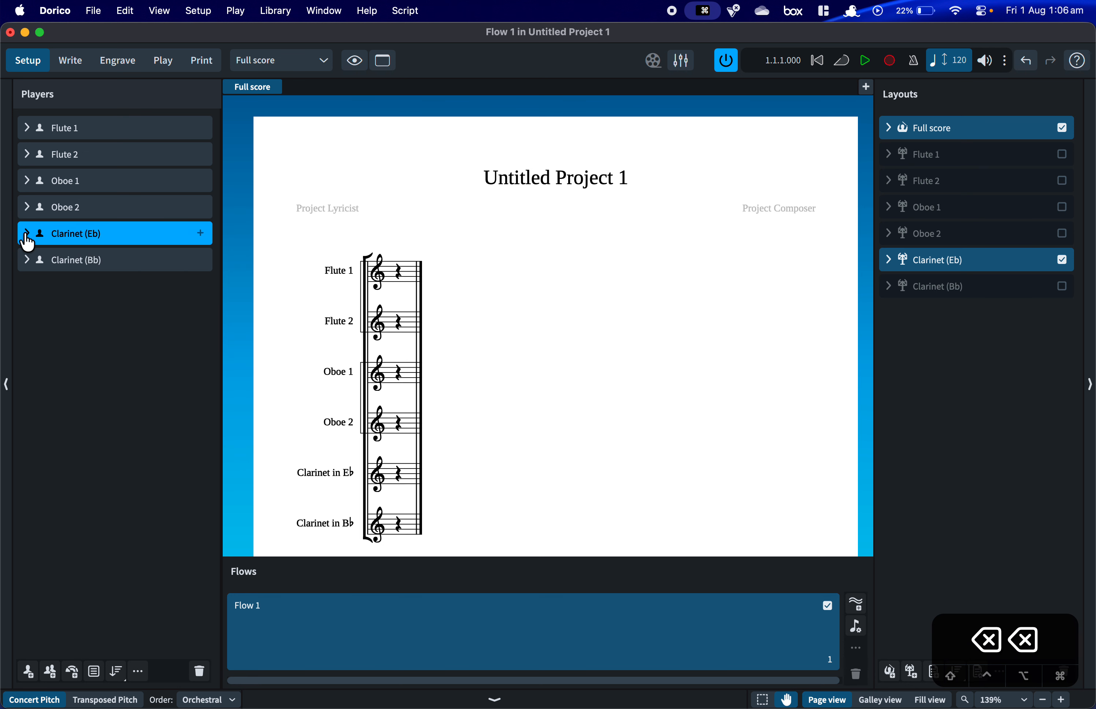
left_click(26, 234)
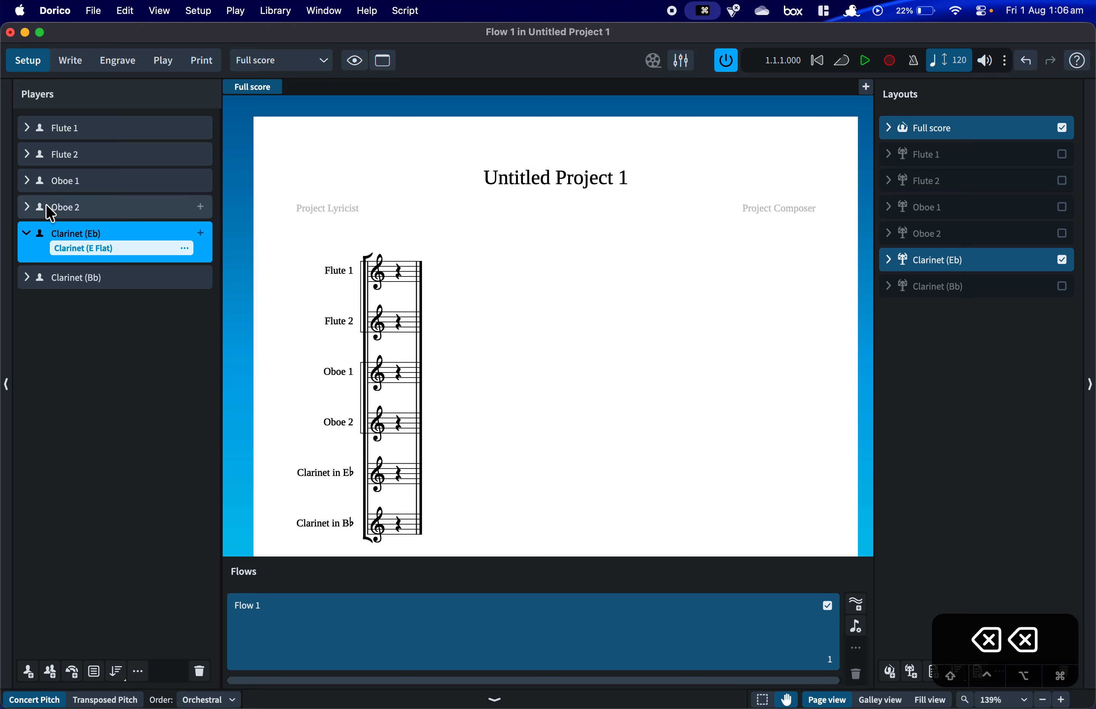
left_click(27, 129)
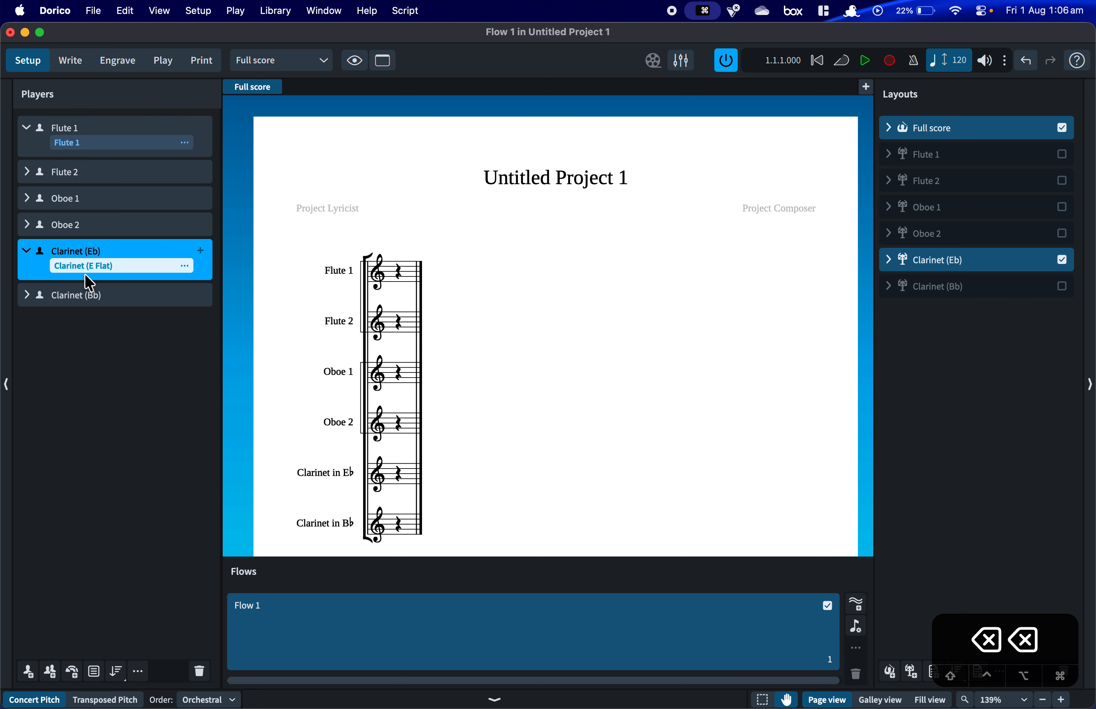
Rename the Flute 1 player to Reed 1.
left_click(64, 131)
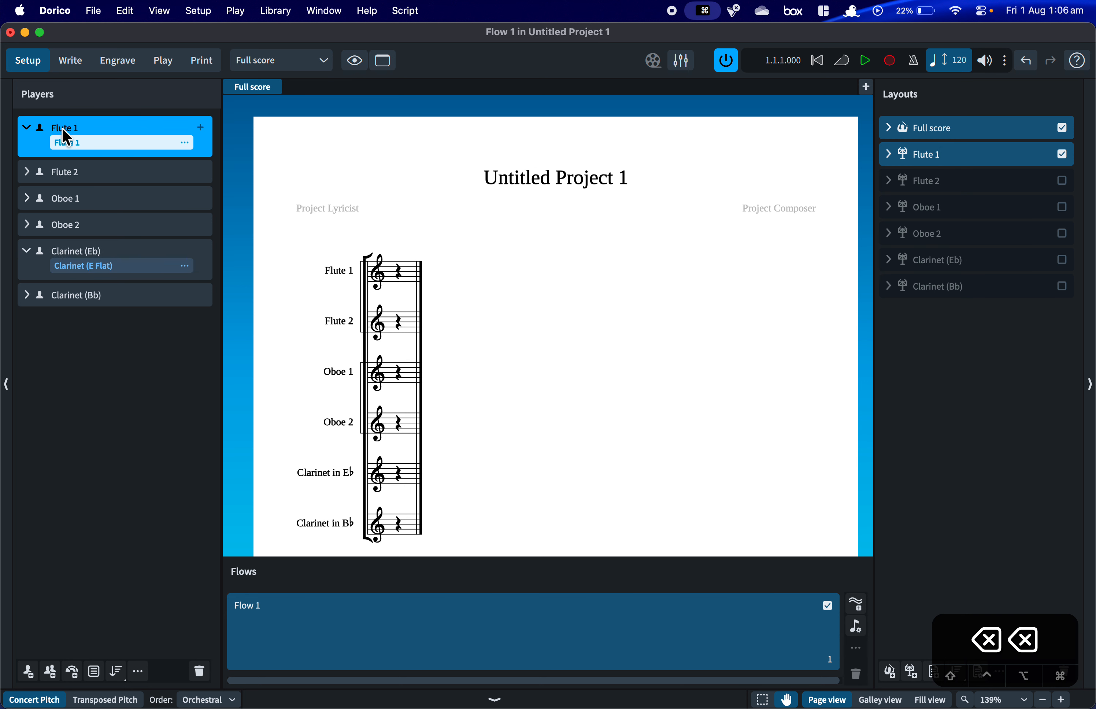
double_click(62, 127)
type("Re")
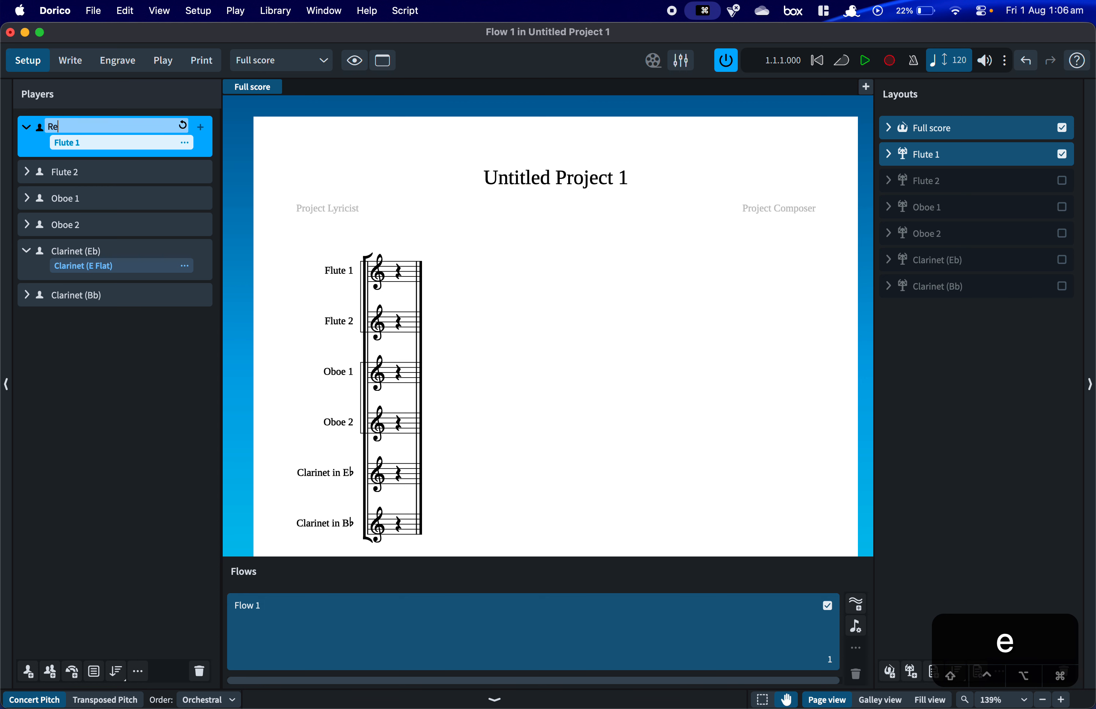
type("ed 1")
key("Return")
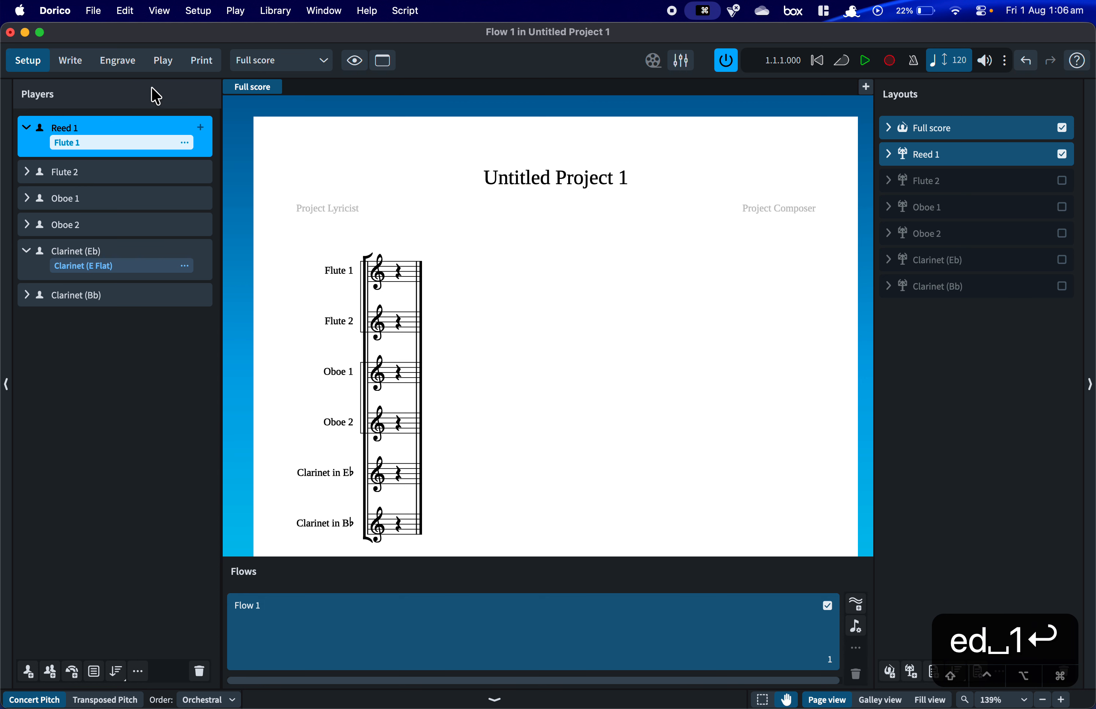
Add a B Flat Clarinet as a second instrument for the Reed 1 player.
left_click(201, 131)
type("Cla")
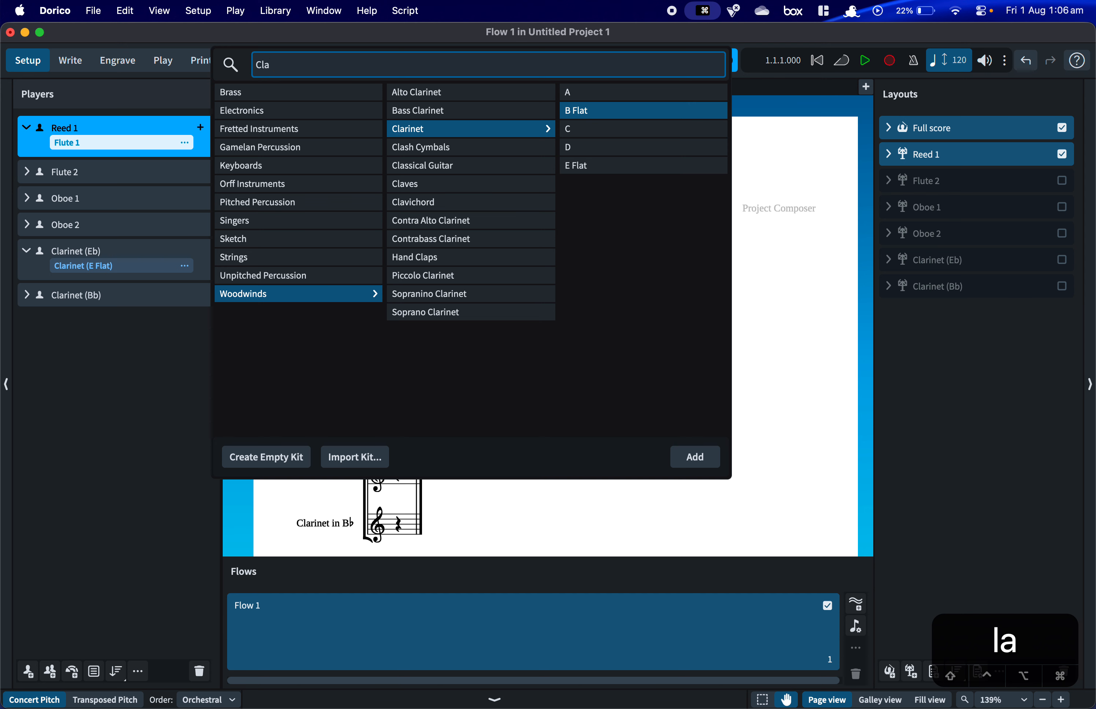
type("r")
key("Return")
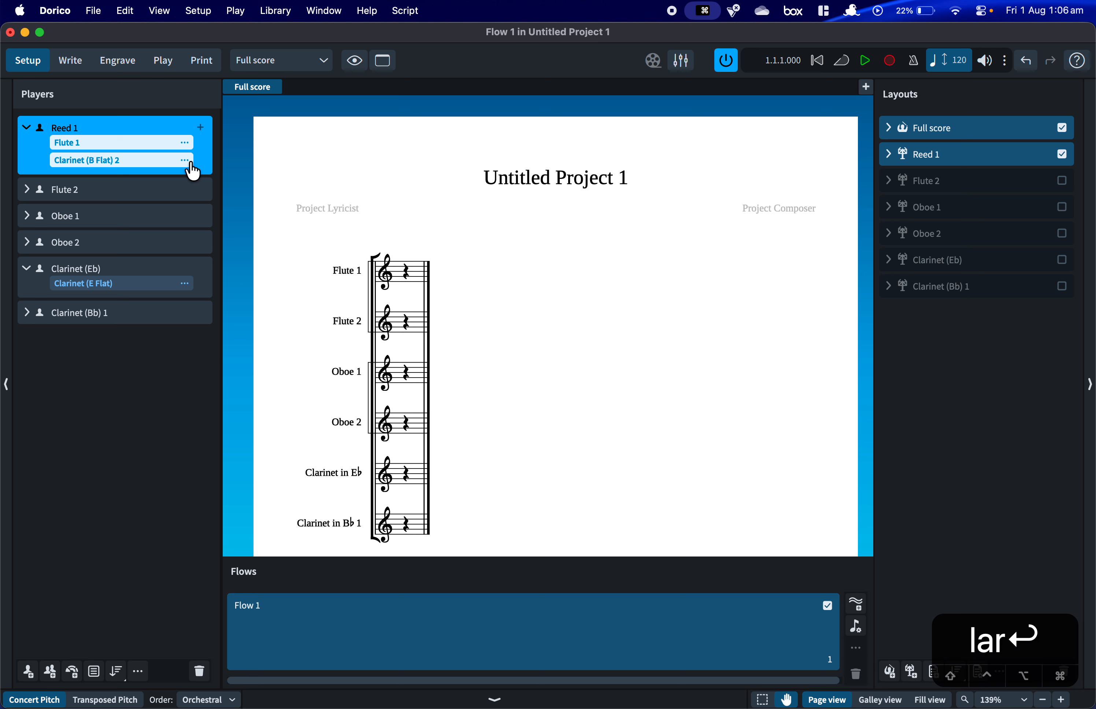
Undo the added clarinet and the Reed 1 renaming, and collapse the first flute player.
key("cmd+z")
key("cmd+z")
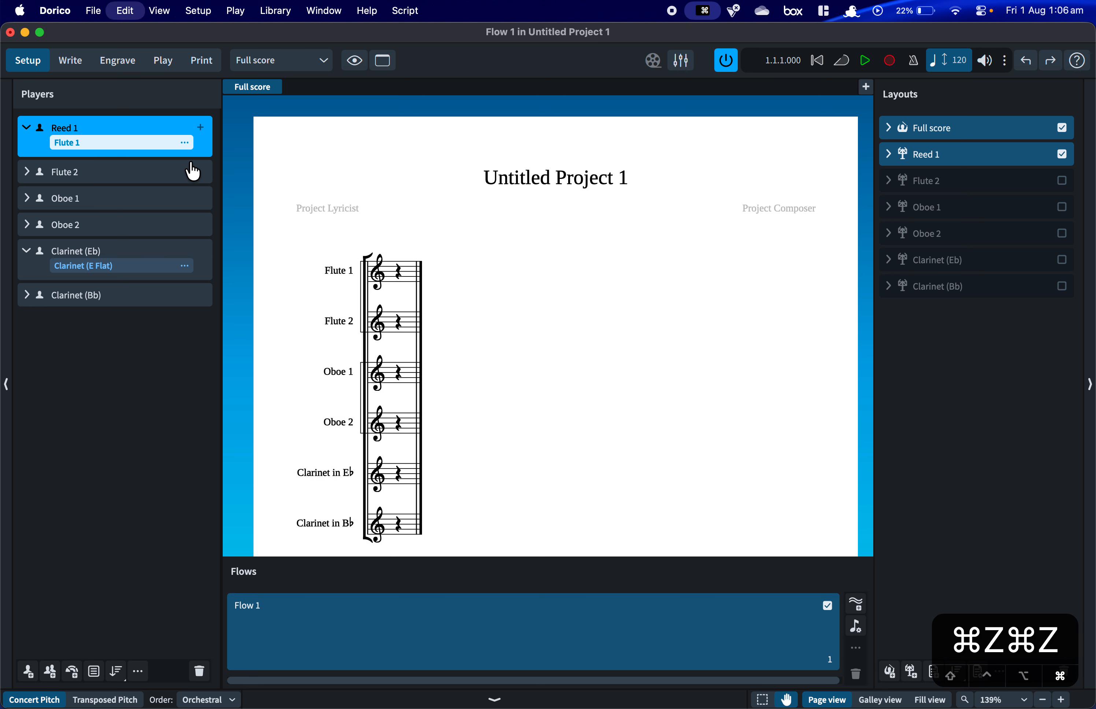
left_click(27, 127)
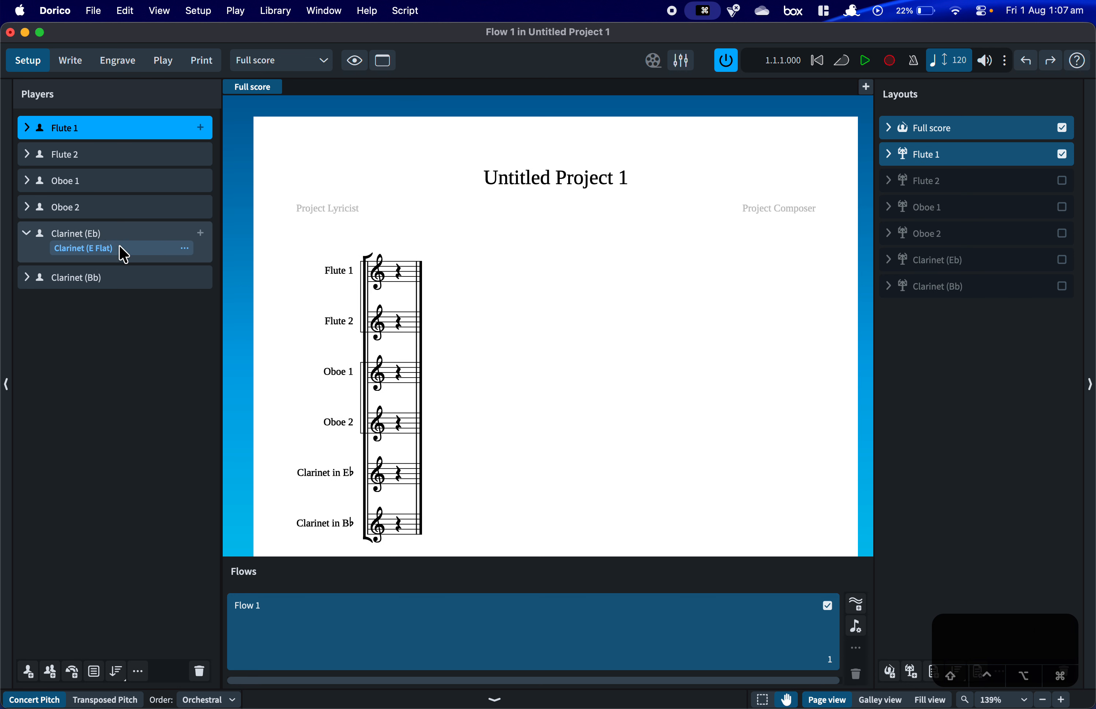
Change the E Flat Clarinet player's instrument to a B Flat Clarinet.
left_click(185, 250)
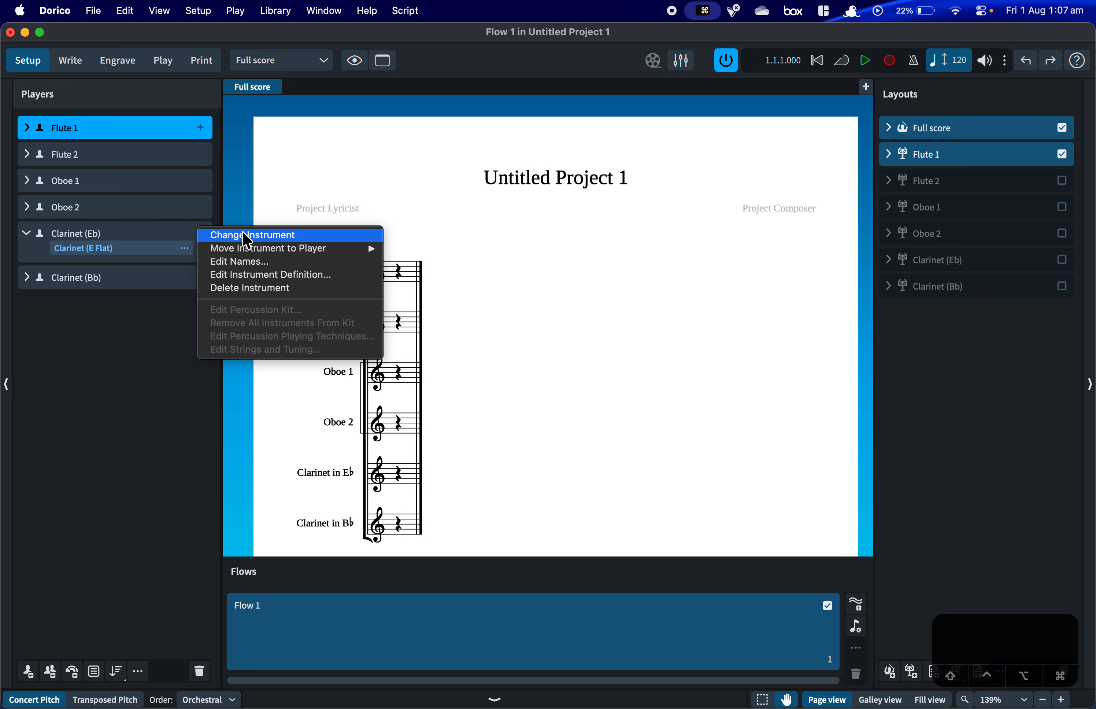
left_click(247, 239)
type("Clarin")
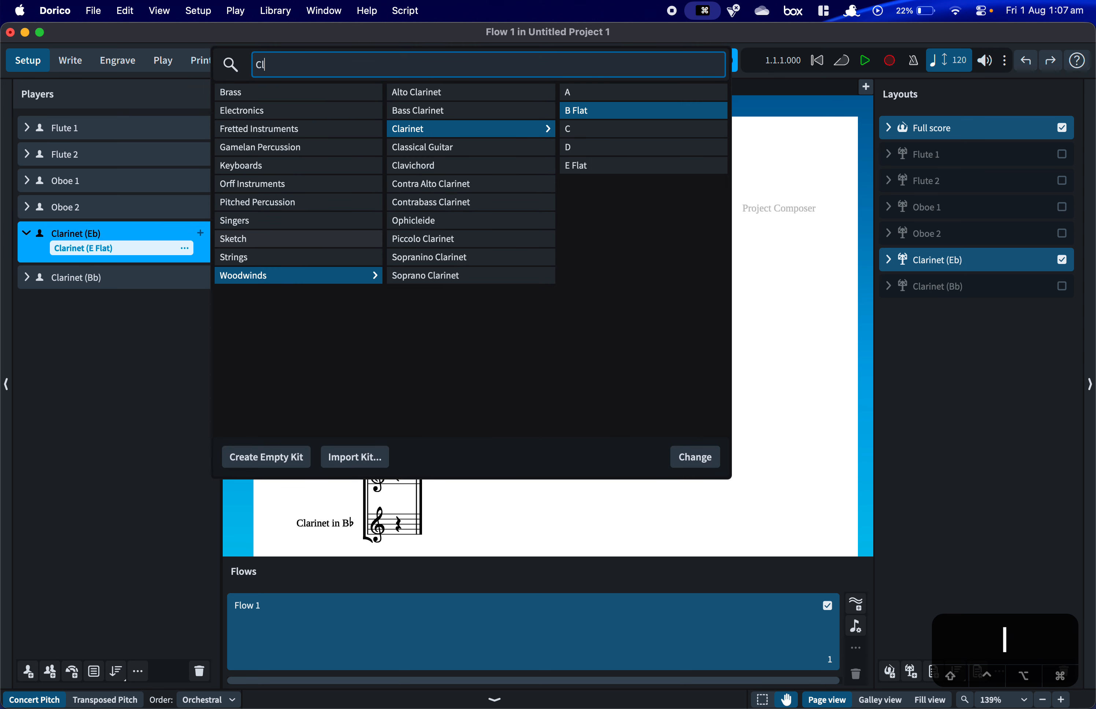
left_click(699, 458)
Move the Clarinet (Bb) 1 player above Clarinet (Bb) 2 in the player order.
left_click(27, 260)
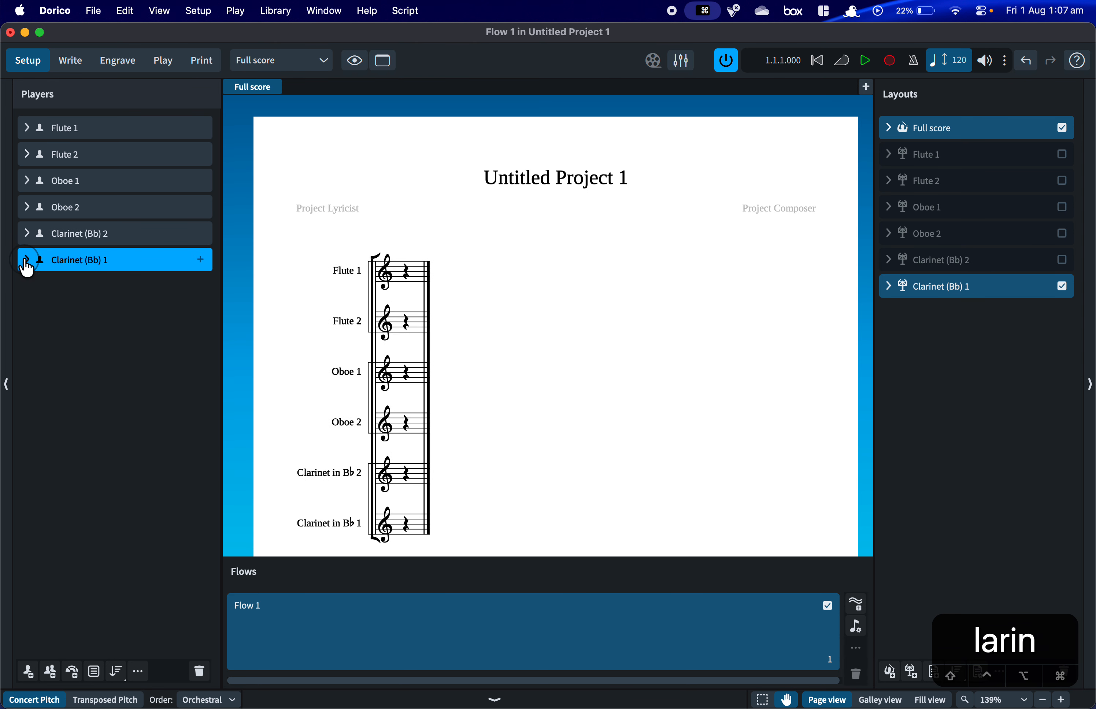
left_click(87, 263)
left_click_drag(88, 267, 90, 229)
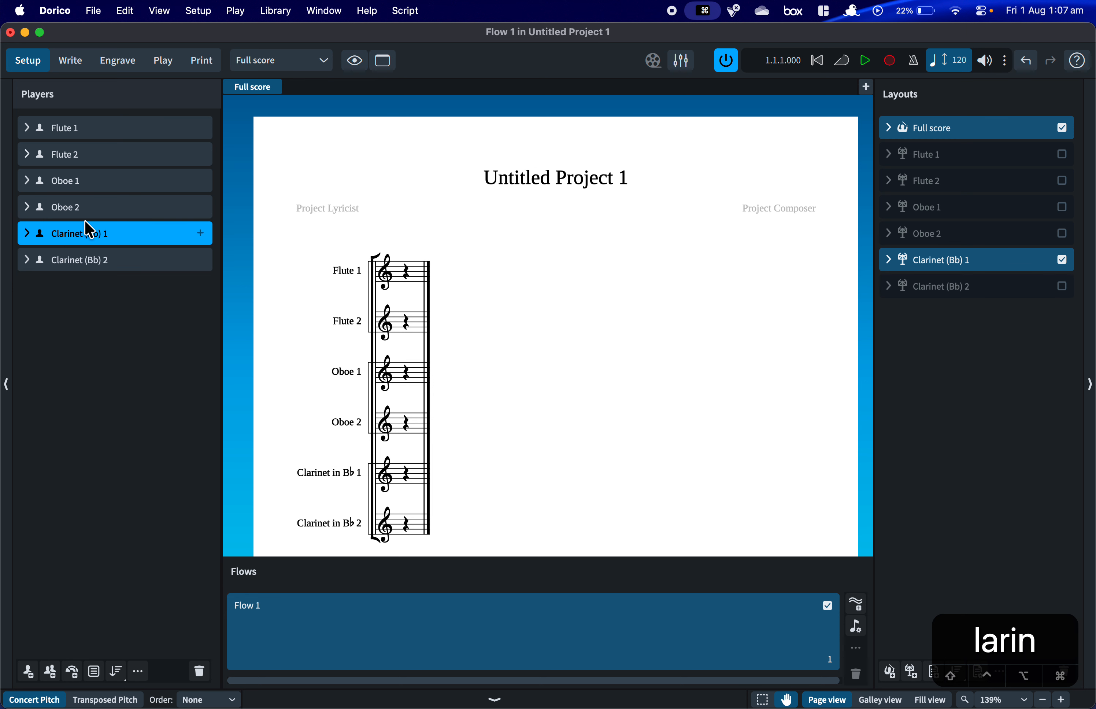
left_click(119, 302)
Switch the full score from concert pitch to transposed pitch.
scroll(281, 354, "down", 3)
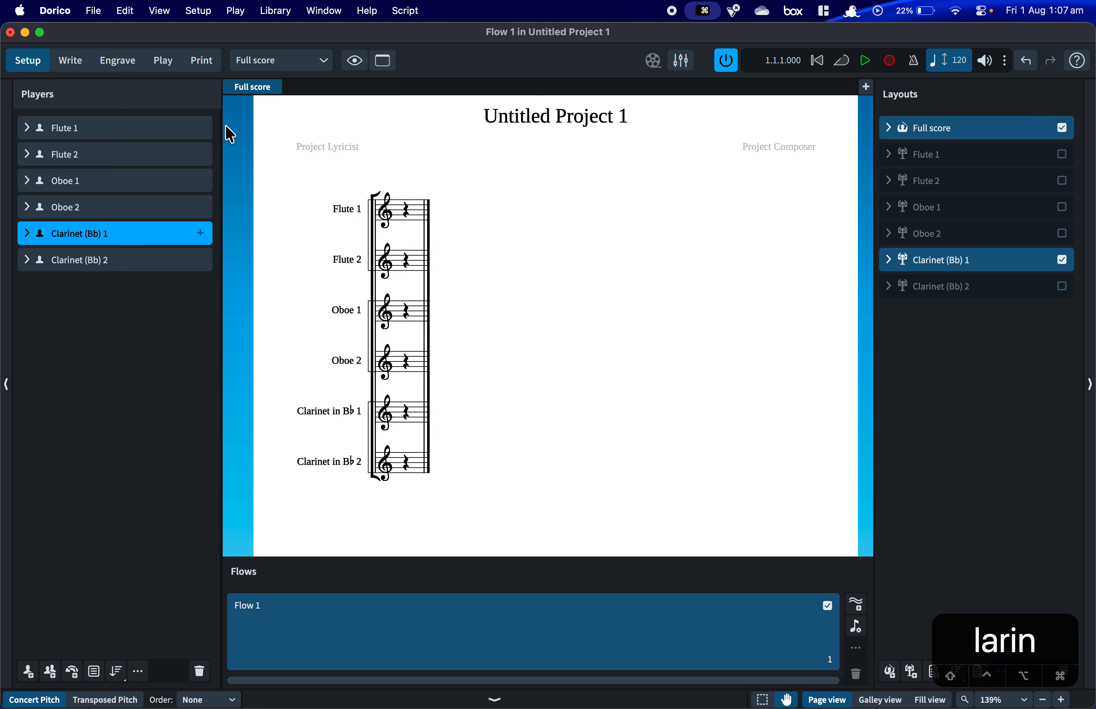
left_click(125, 10)
left_click(134, 18)
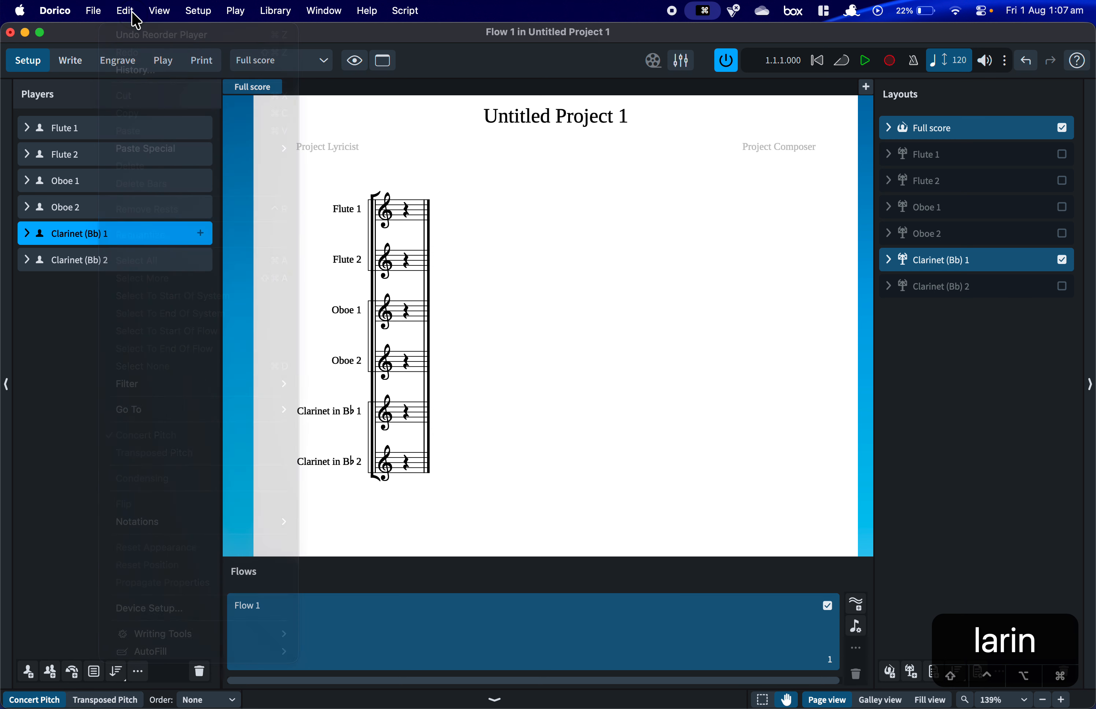
left_click(100, 700)
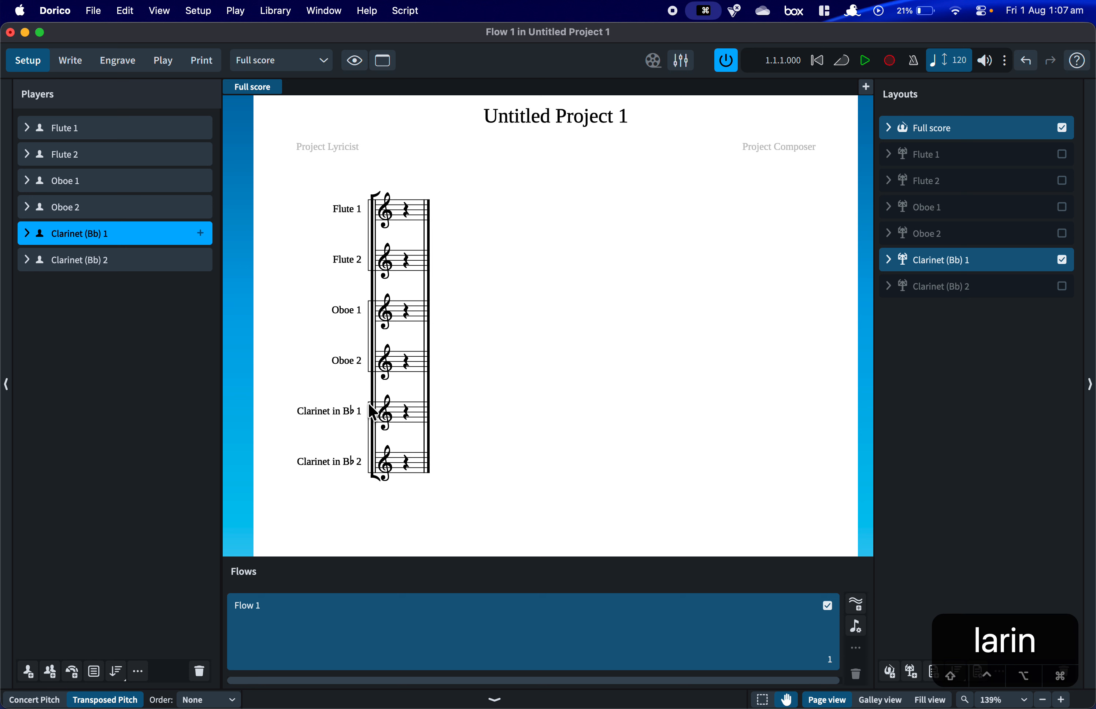
Add a C major key signature at the start of the score in Write mode, and return to Setup mode.
key("super+2")
left_click(435, 268)
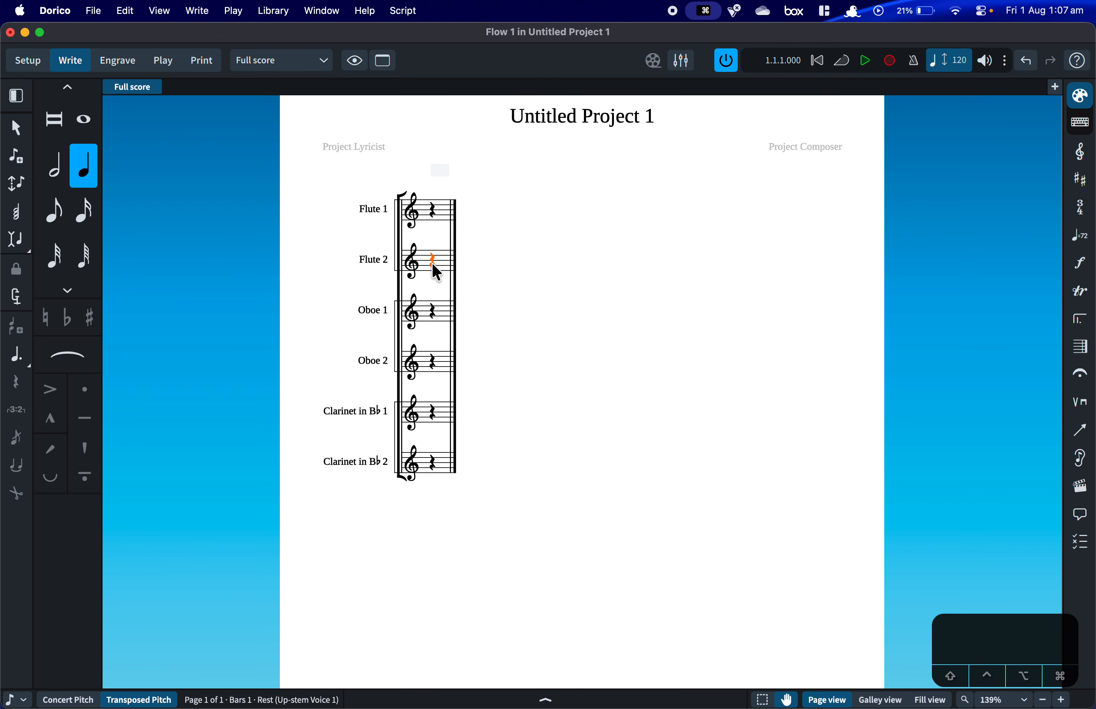
key("shift+k")
type("C")
key("Return")
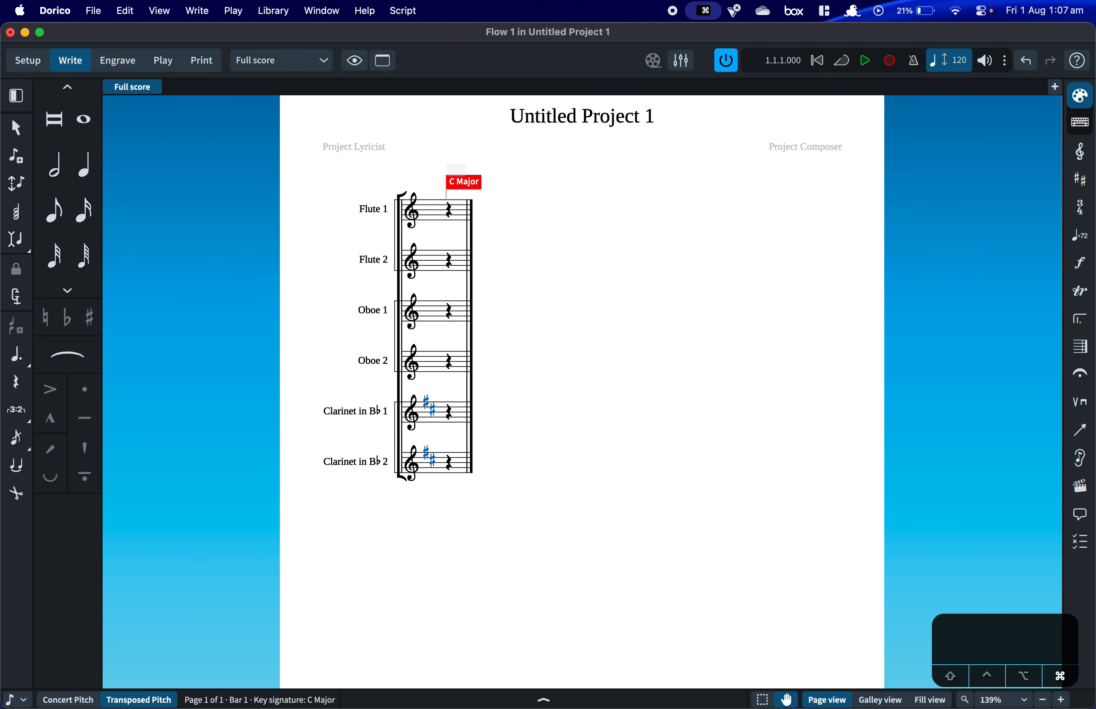
key("super+1")
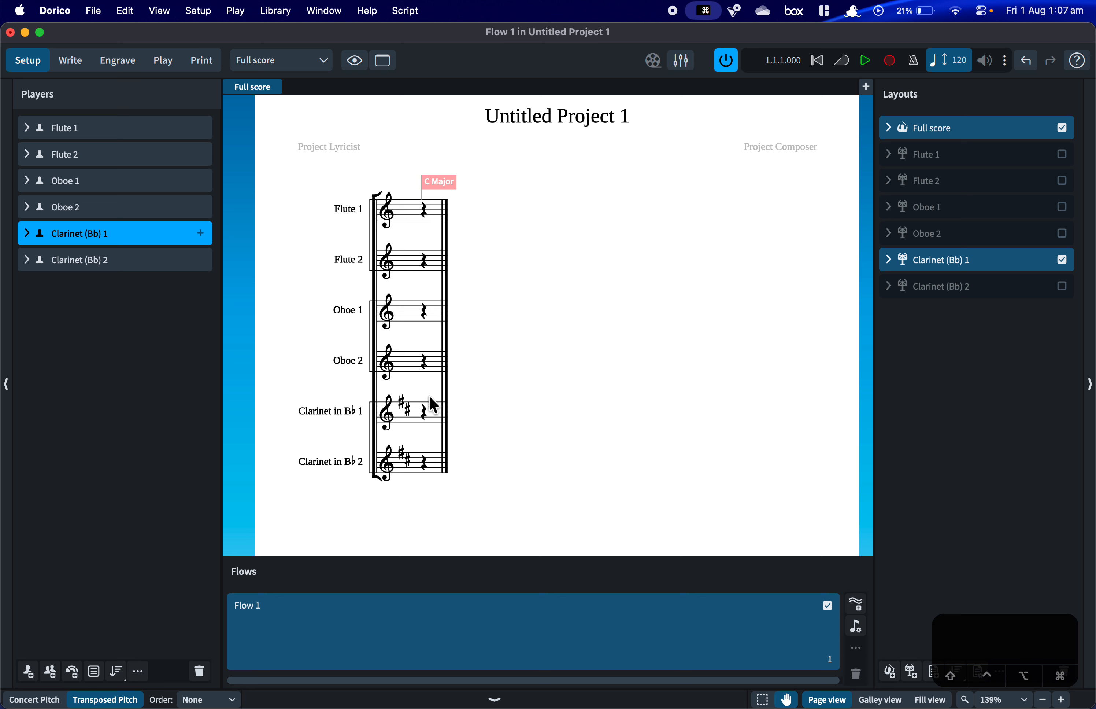
Add a section player holding a Violin after the second clarinet.
left_click(116, 267)
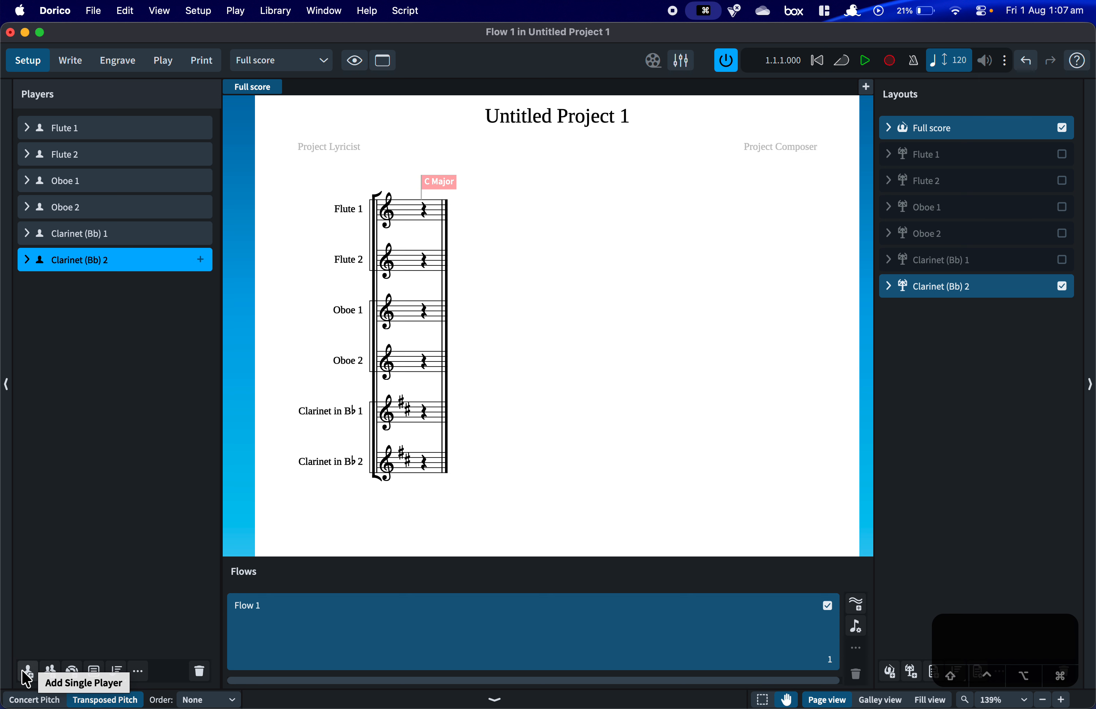
left_click(50, 671)
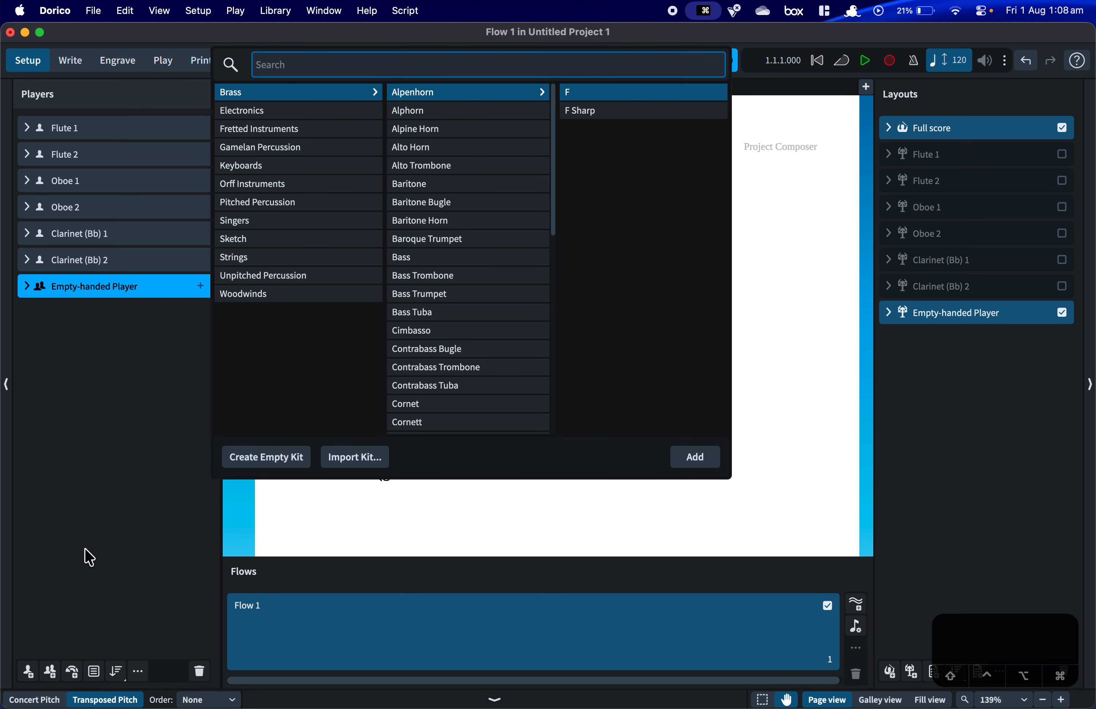
type("V")
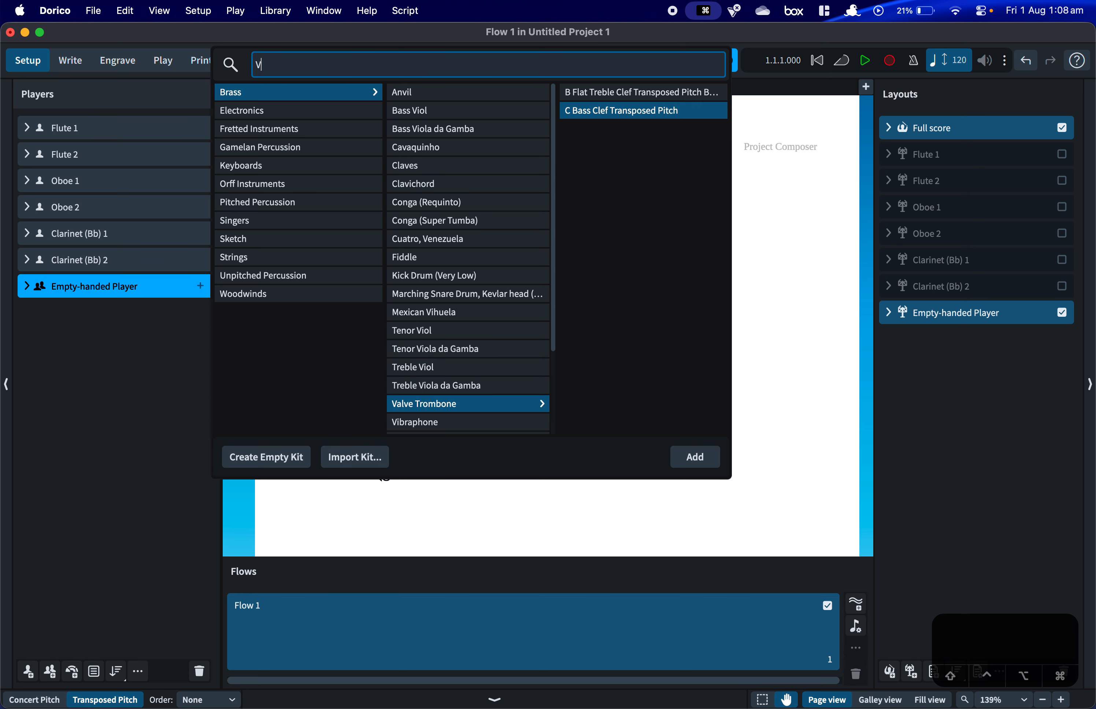
type("ioli")
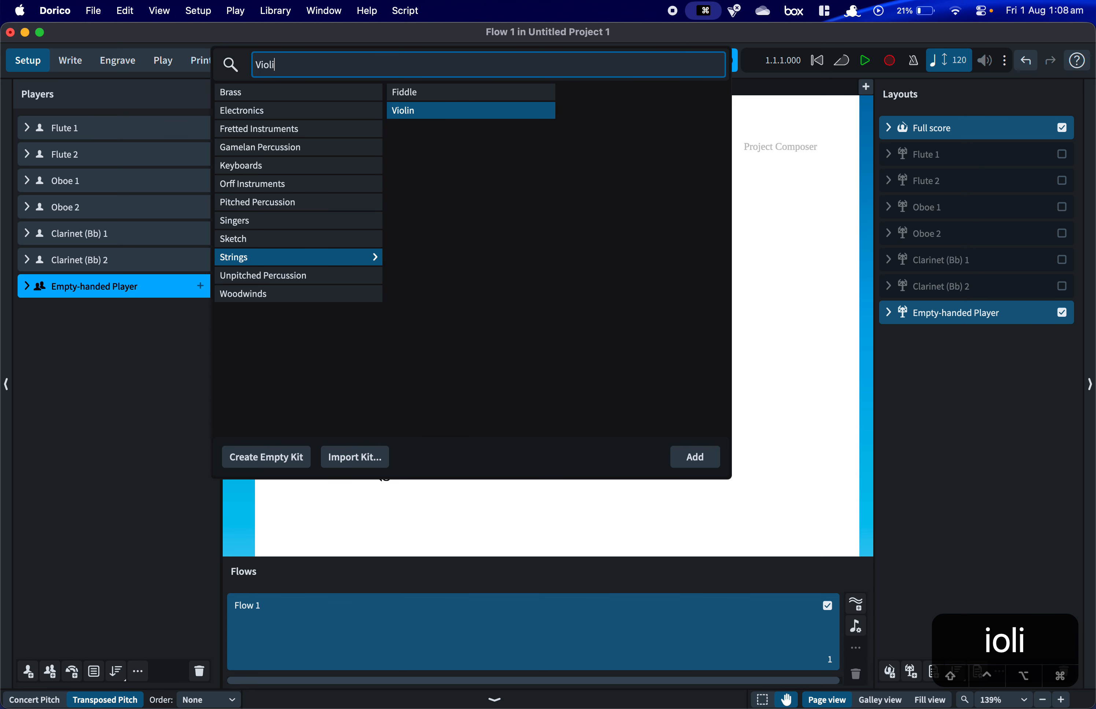
key("Return")
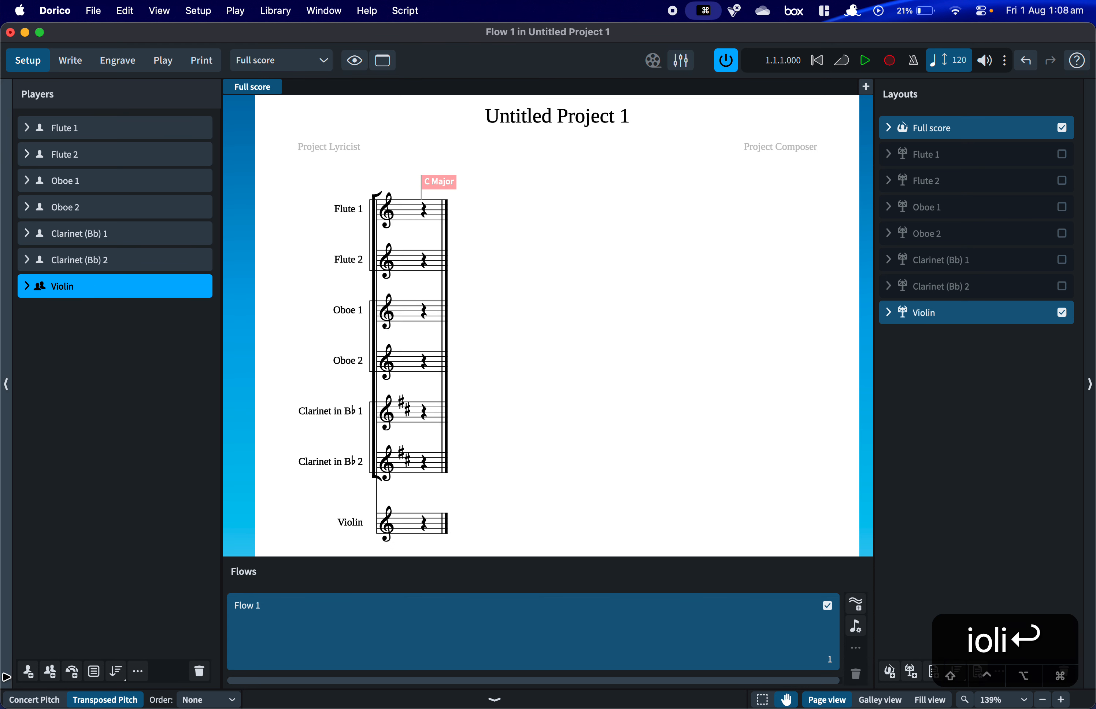
Add a second Violin section player below the existing violin section.
left_click(51, 671)
type("Vio")
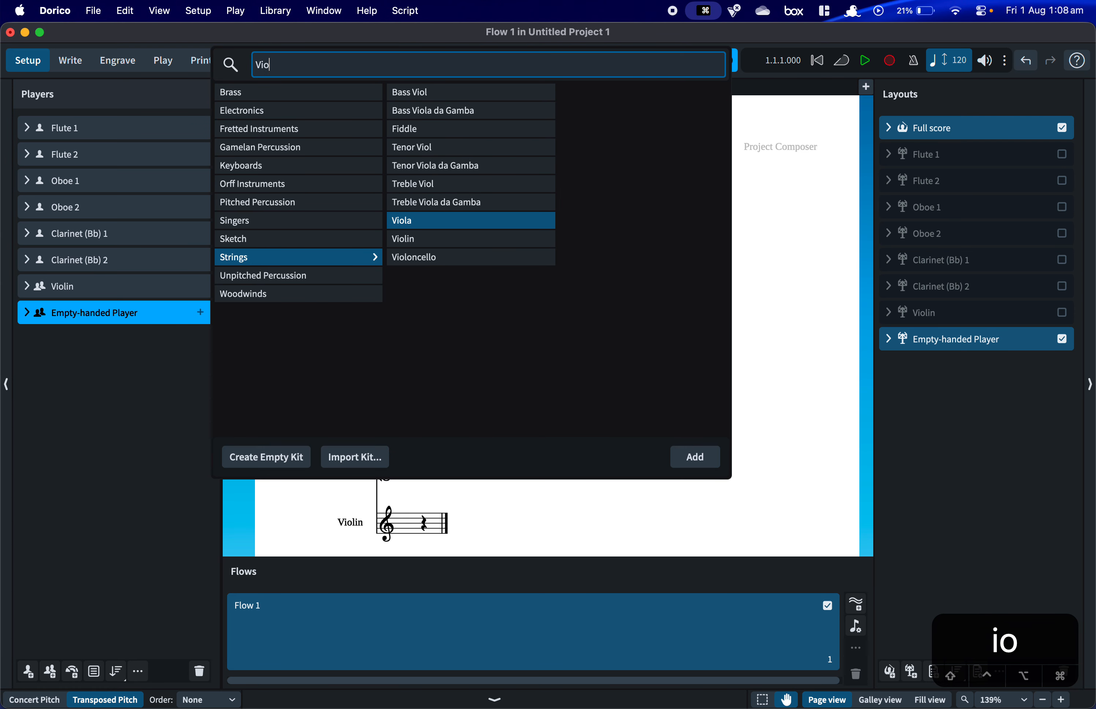
type("lin")
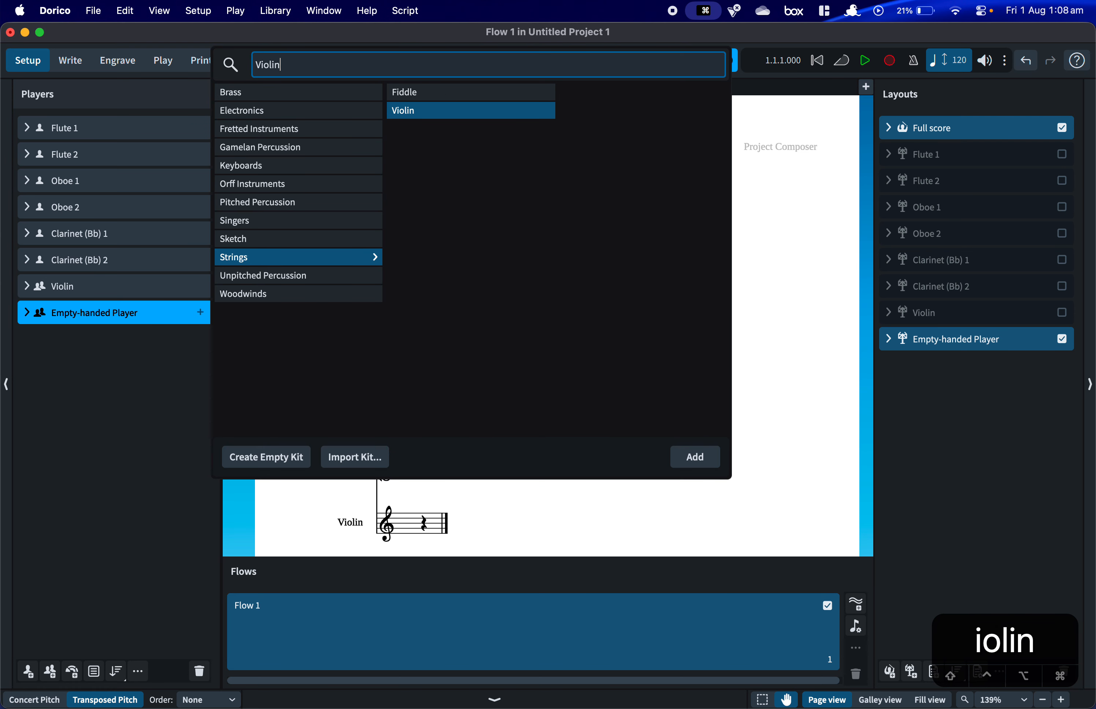
key("Return")
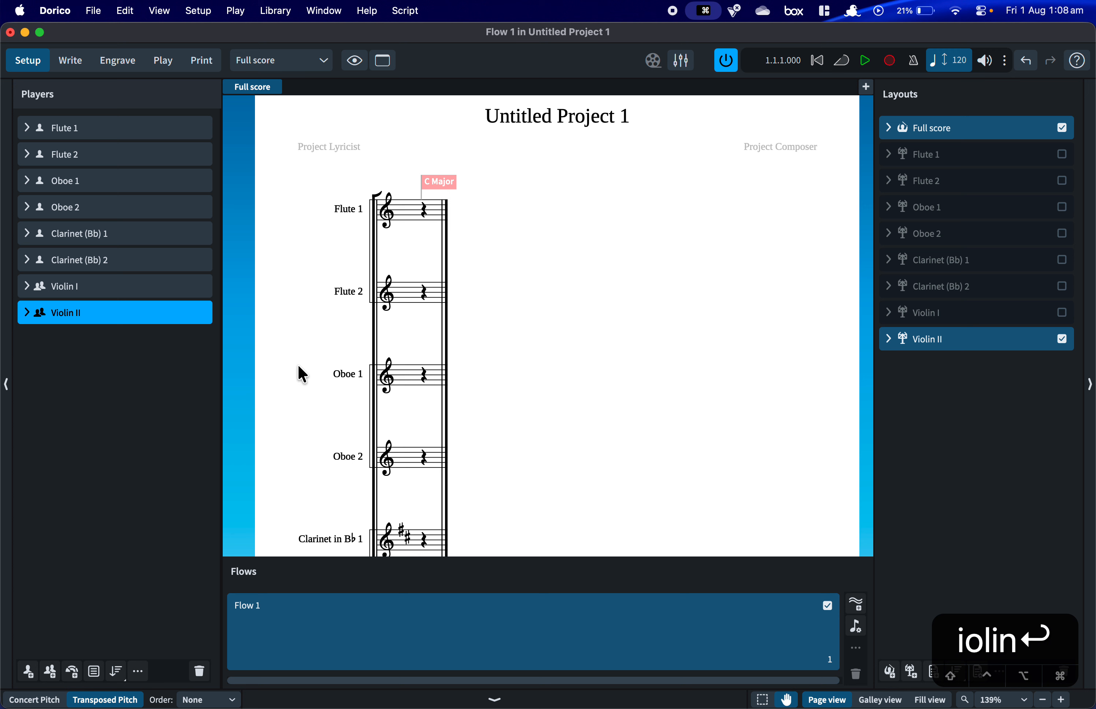
Add a Viola section player below the two violin sections.
scroll(298, 372, "down", 1)
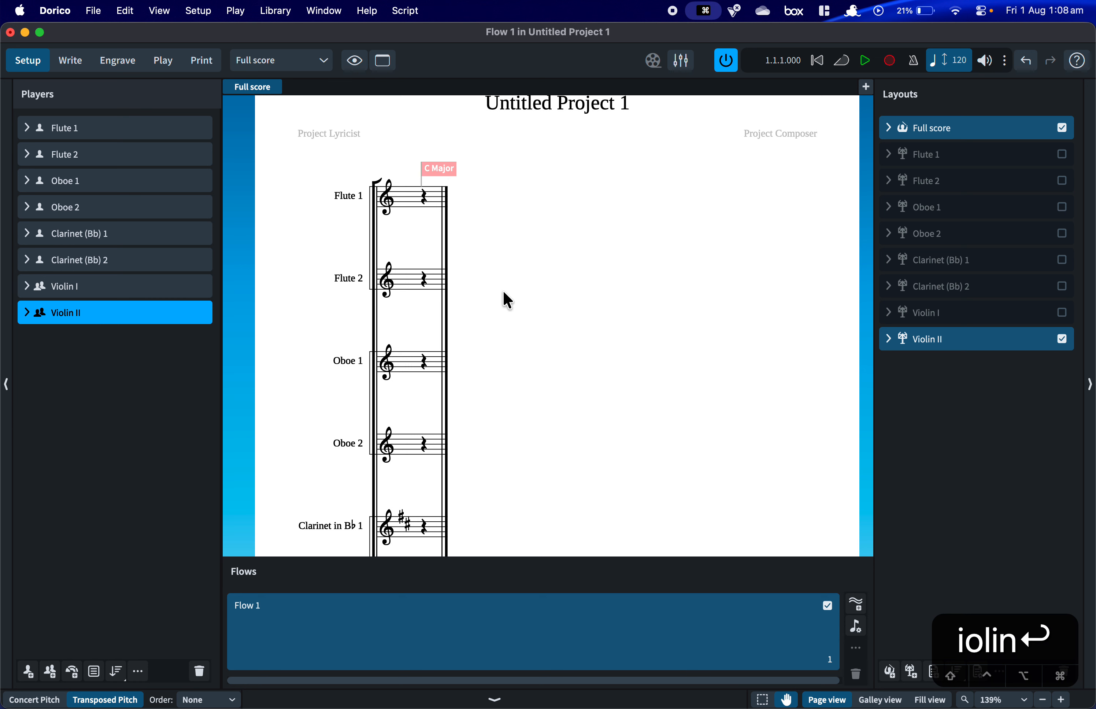
scroll(508, 301, "down", 10)
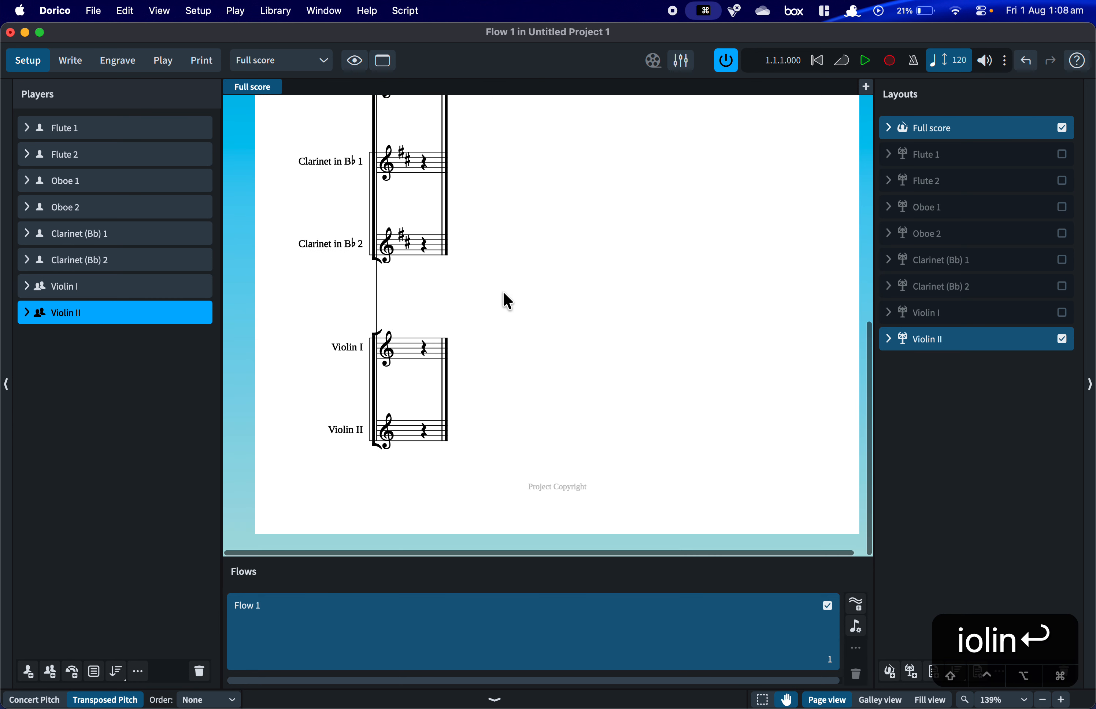
scroll(508, 301, "down", 10)
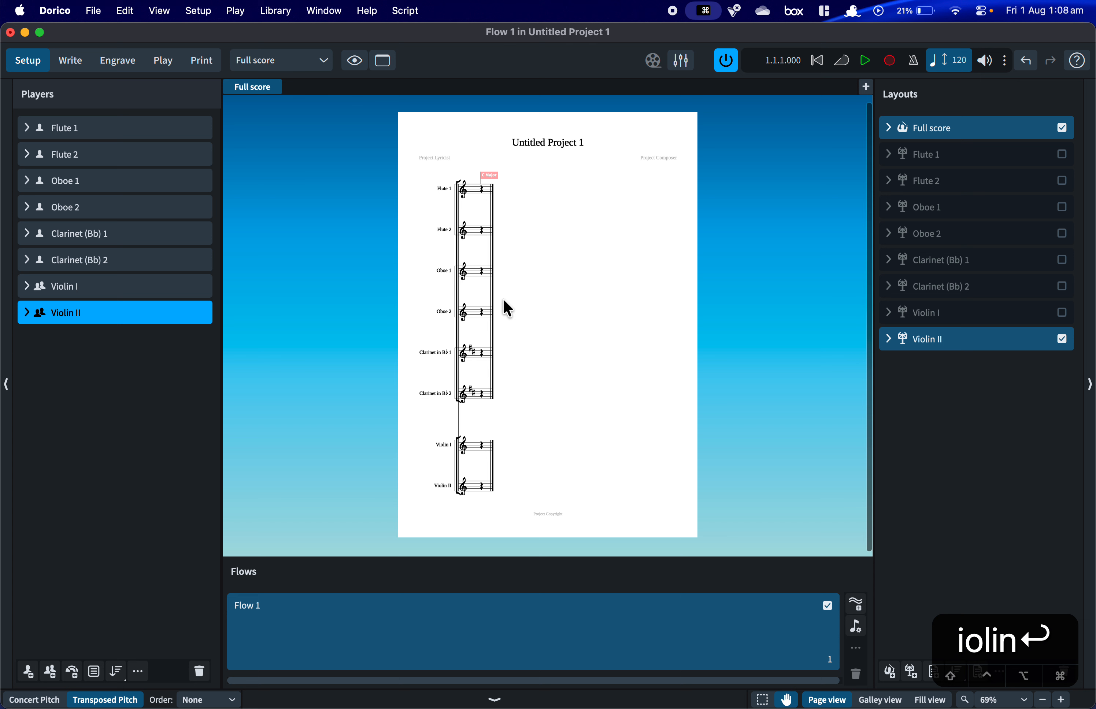
scroll(504, 300, "up", 1)
left_click(49, 671)
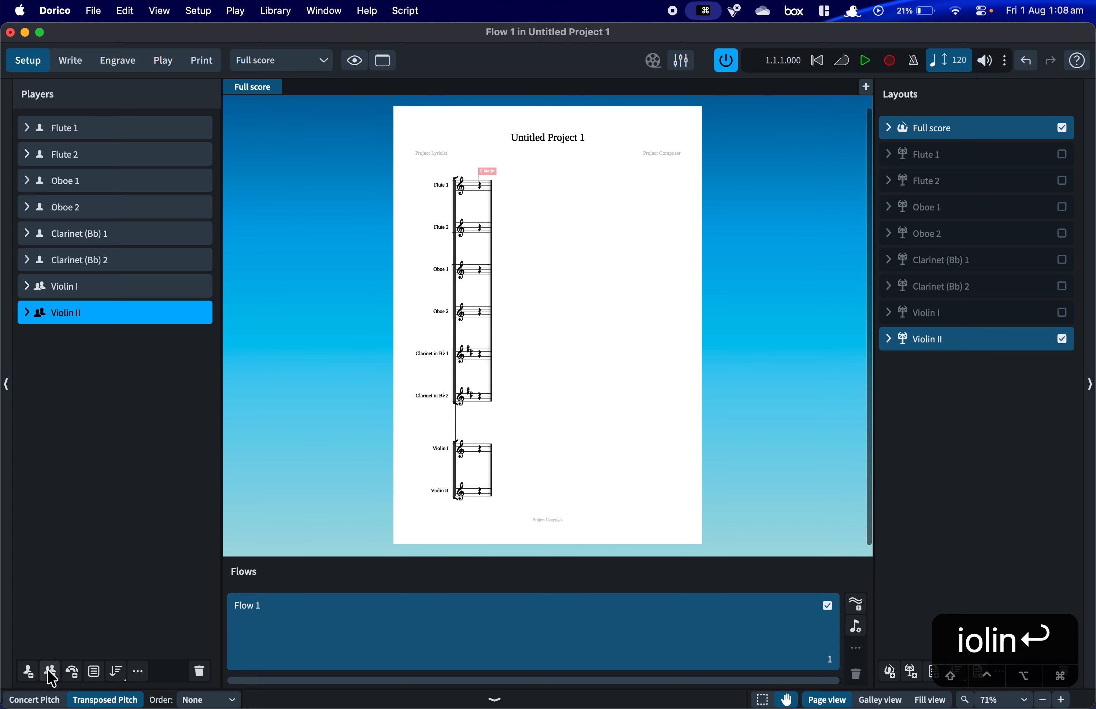
type("Viola")
key("Return")
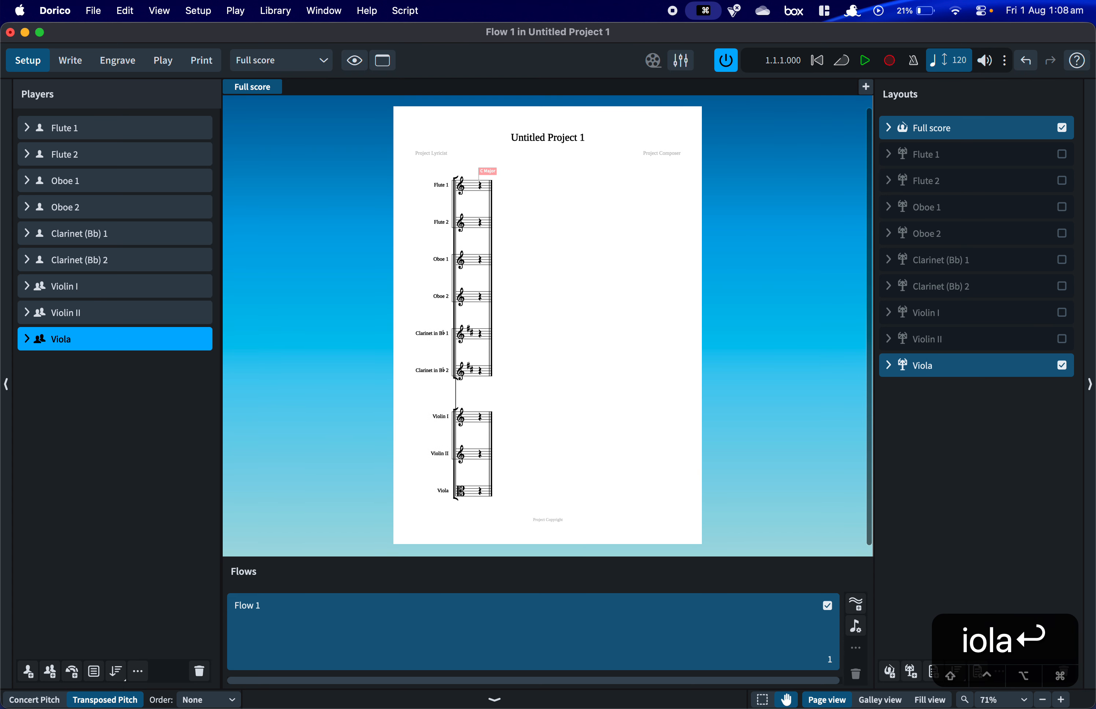
Add a section player holding a Violoncello below the viola section.
left_click(50, 671)
type("Ce")
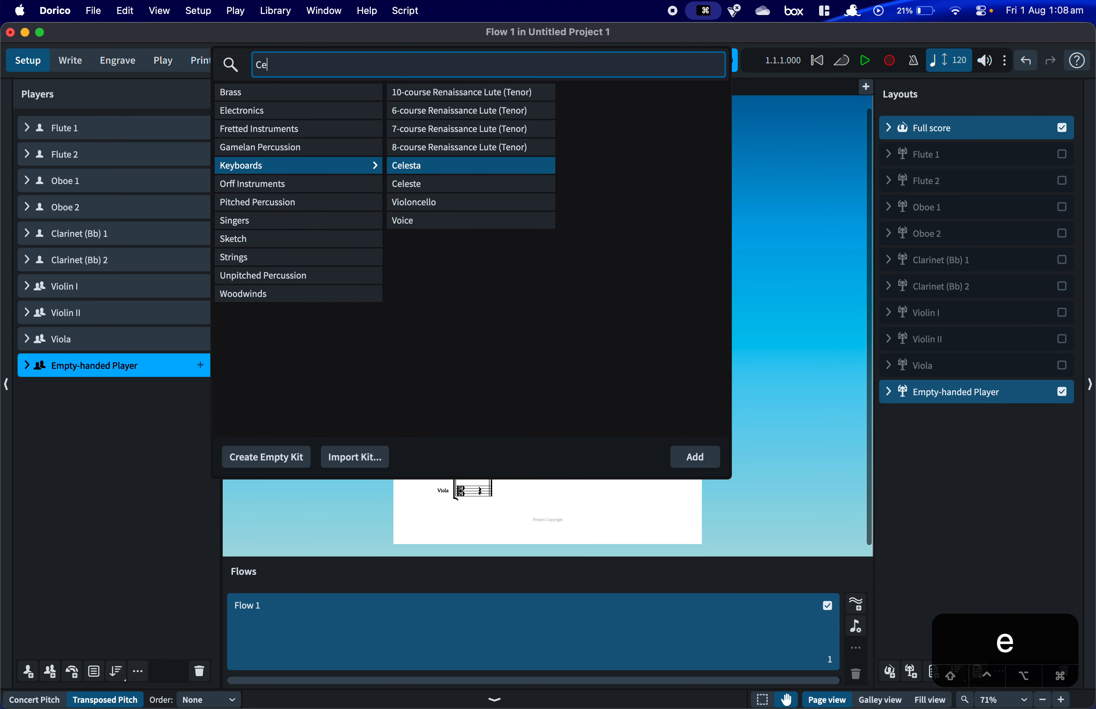
type("llo")
key("Return")
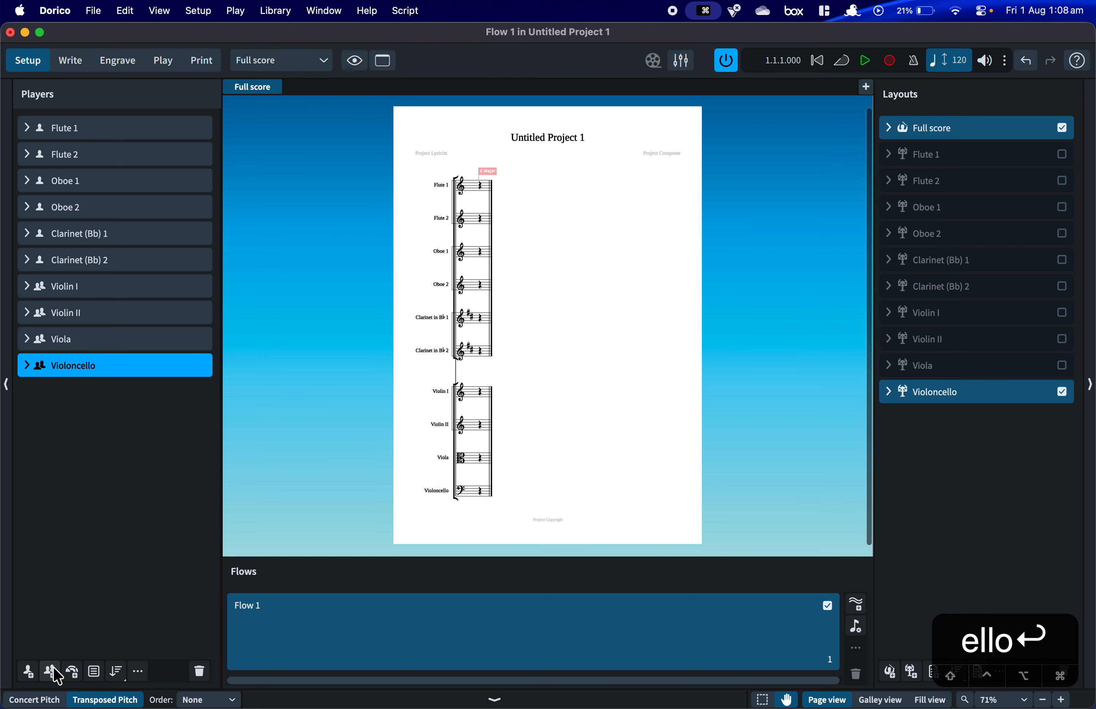
Add a section player holding a Contrabass from the Strings family, with the C1, E1, A1, D2, G2 tuning.
left_click(50, 671)
type("Ba")
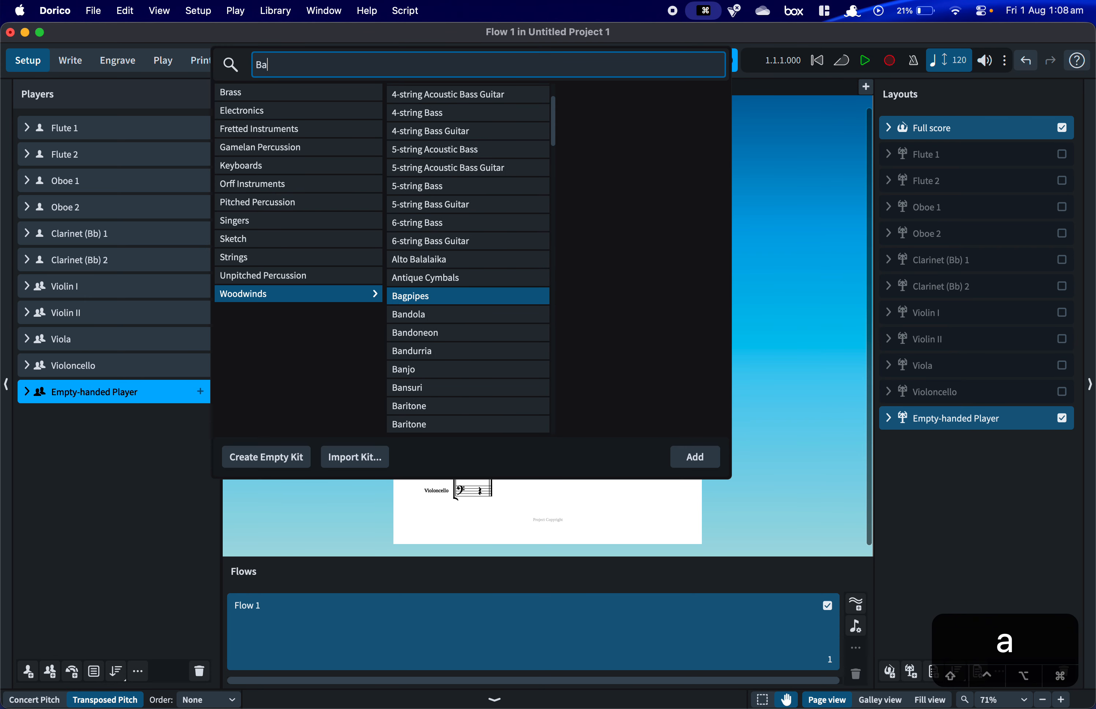
type("ss")
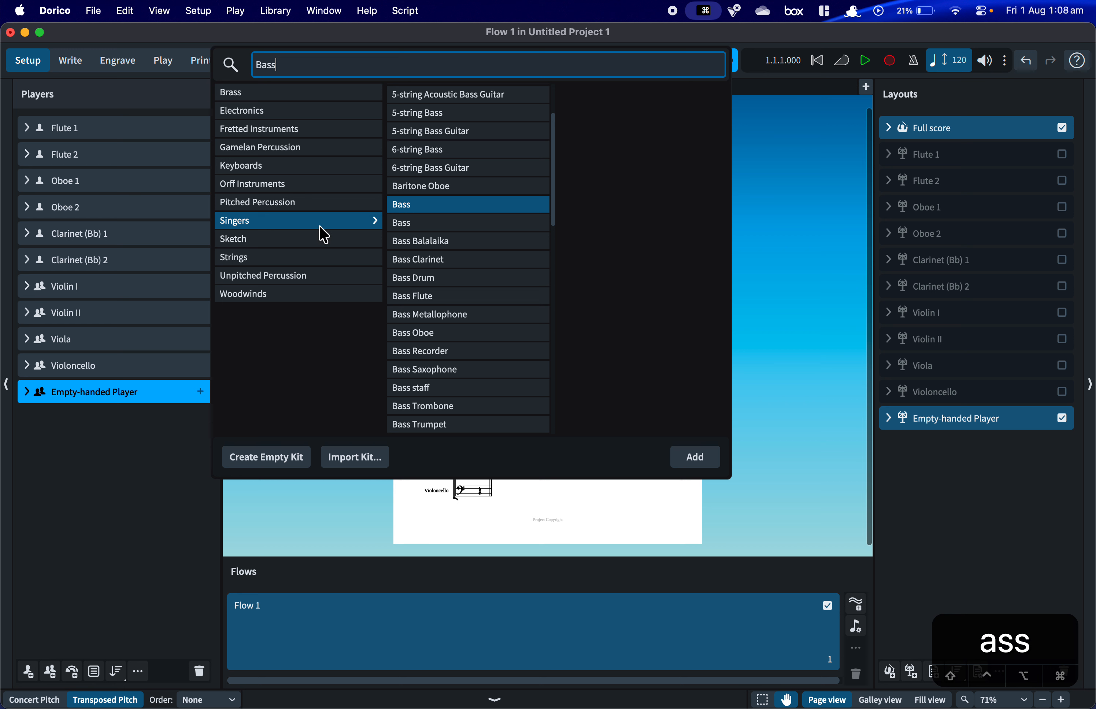
left_click(404, 229)
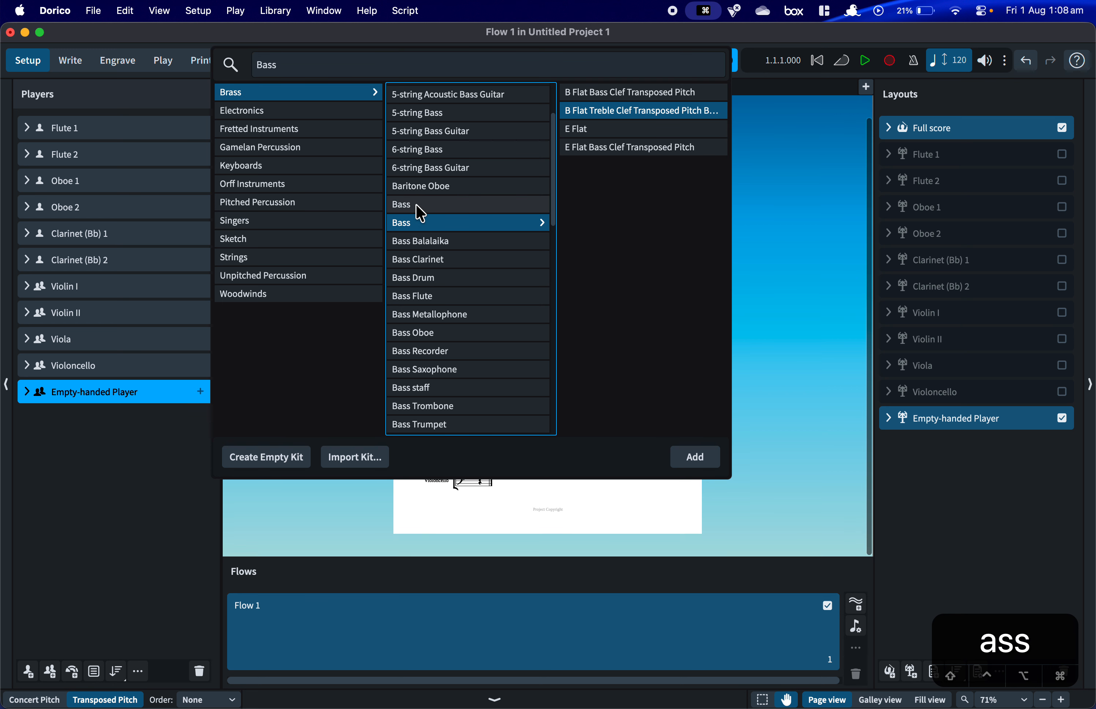
scroll(417, 207, "down", 5)
scroll(416, 204, "down", 3)
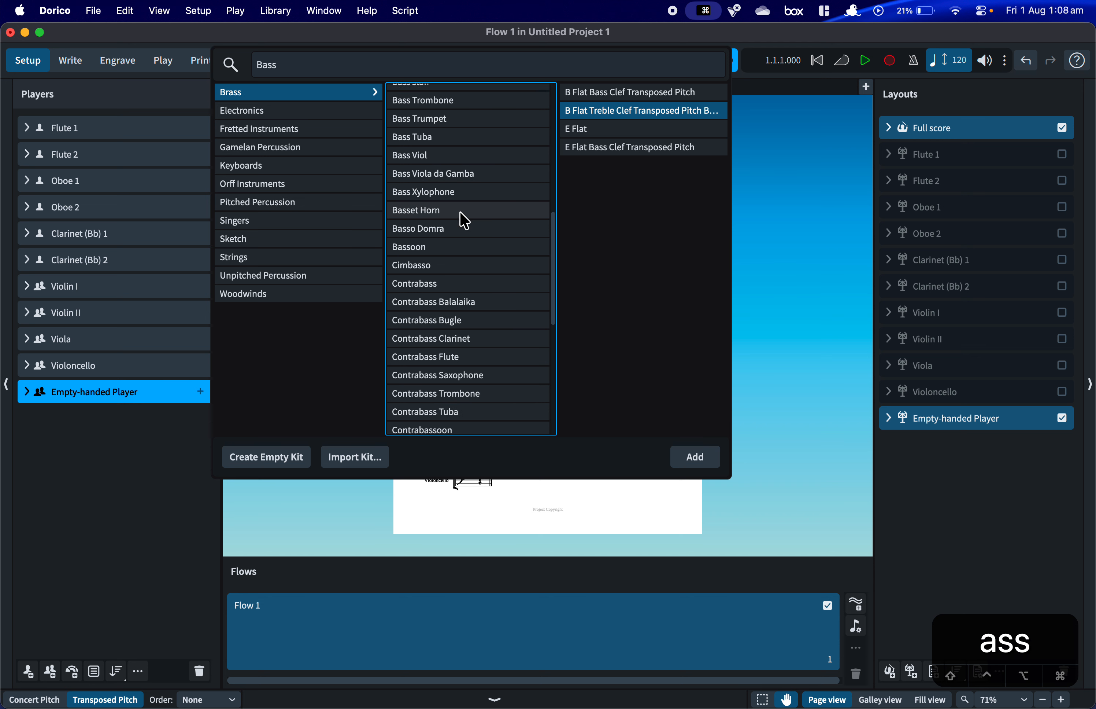
scroll(459, 210, "up", 8)
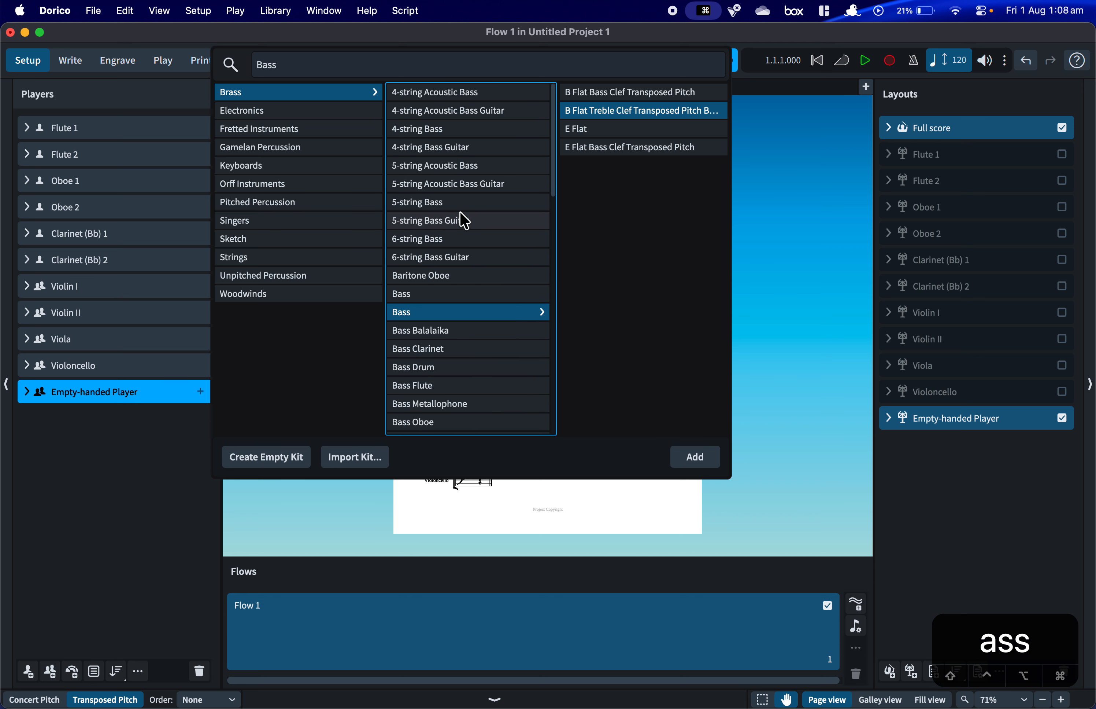
left_click(331, 261)
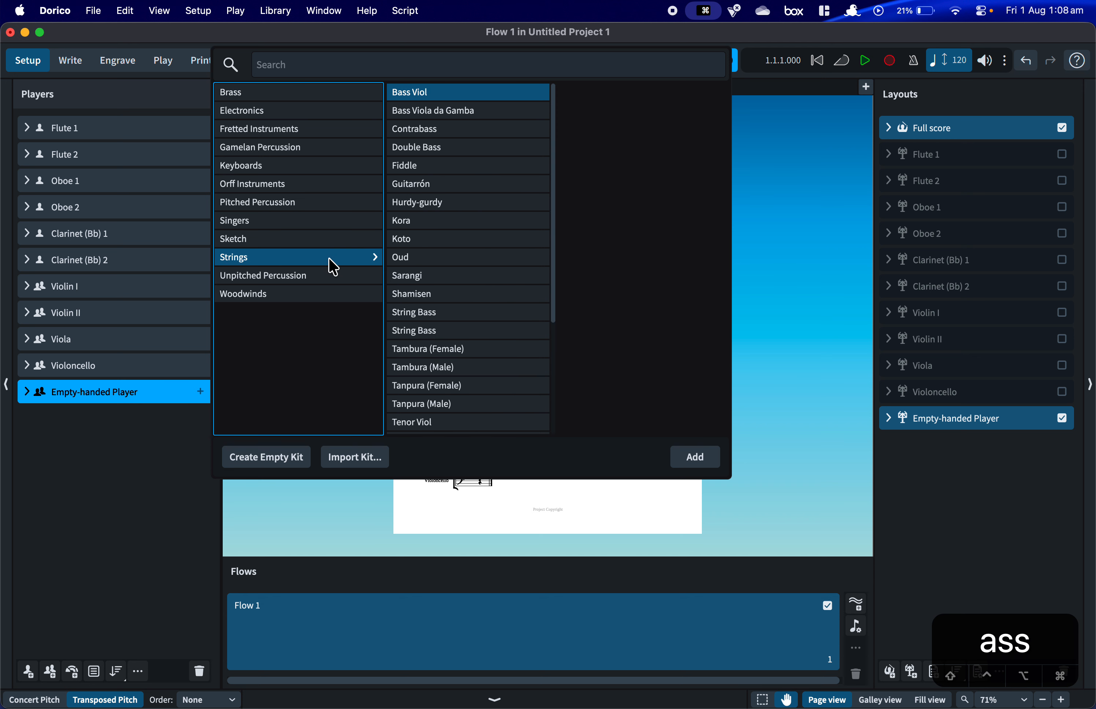
left_click(457, 130)
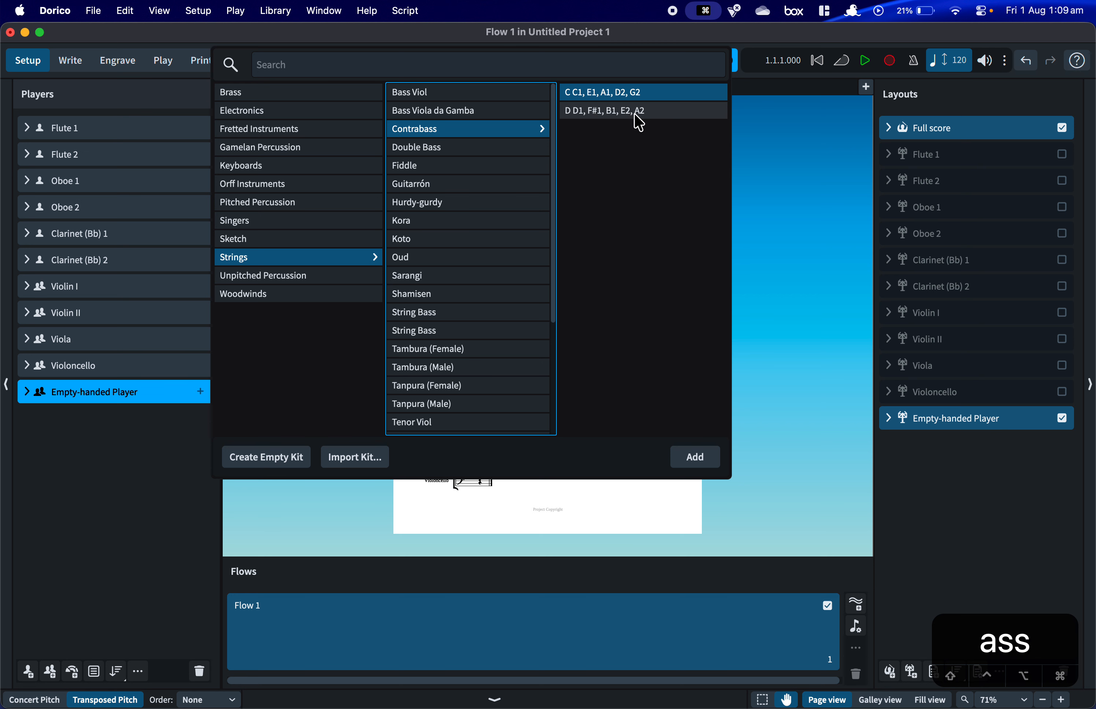
left_click(696, 455)
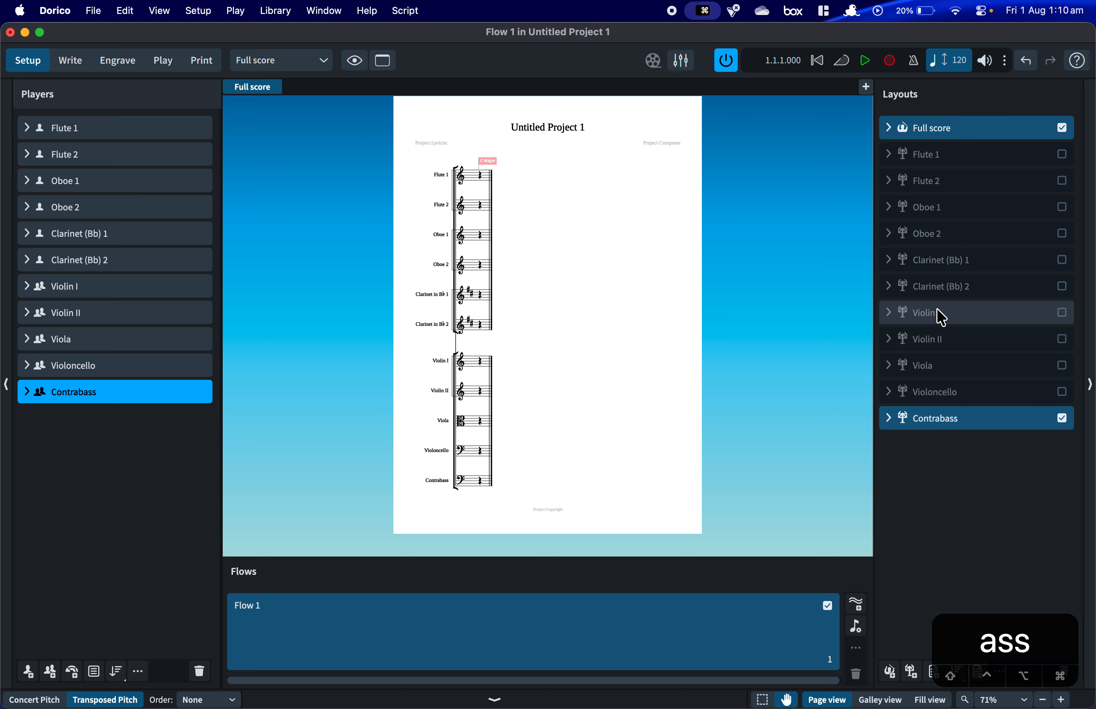
Check which players are assigned to the Flute 1, Flute 2 and Full score layouts.
left_click(982, 173)
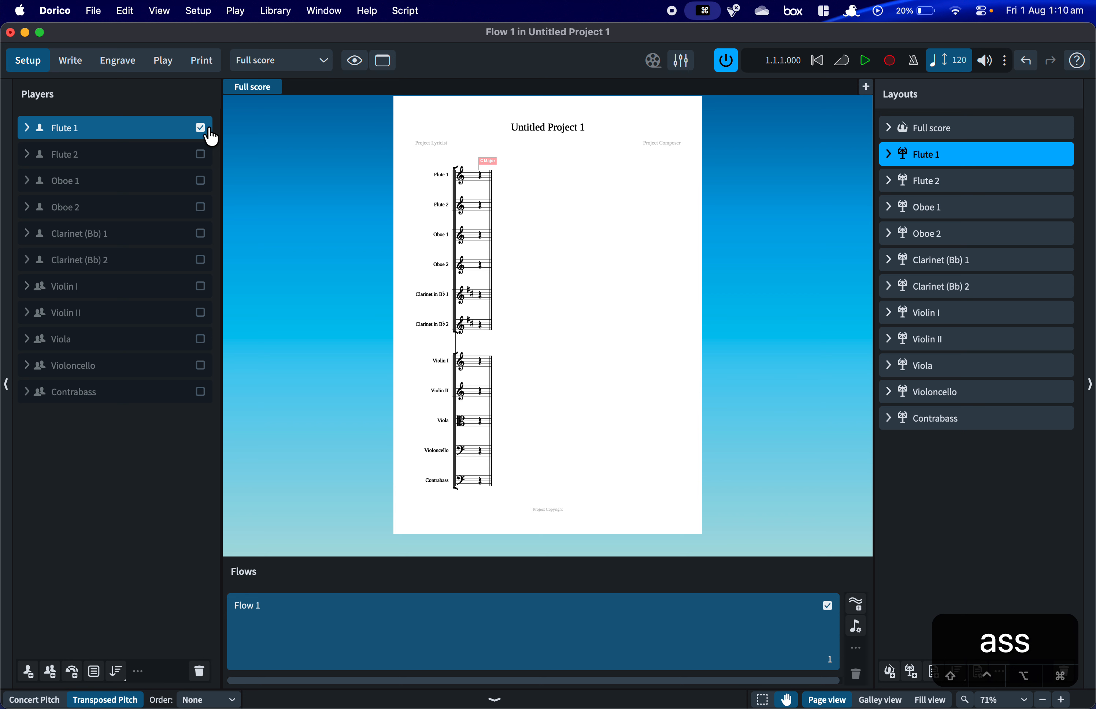
left_click(979, 188)
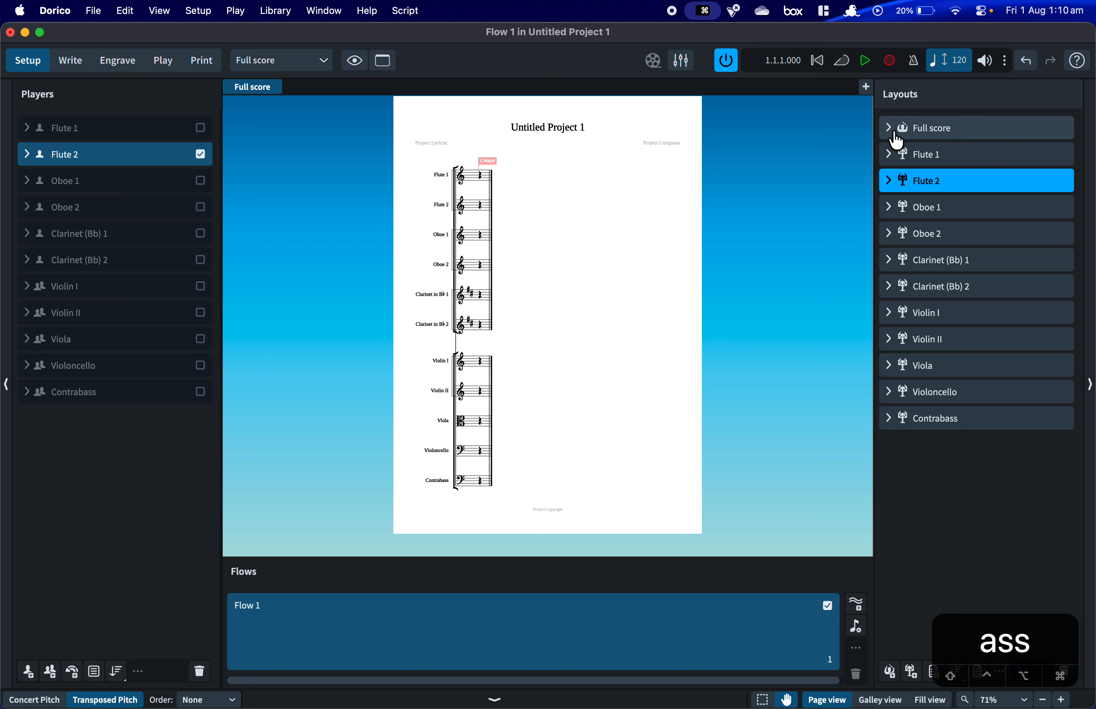
left_click(969, 127)
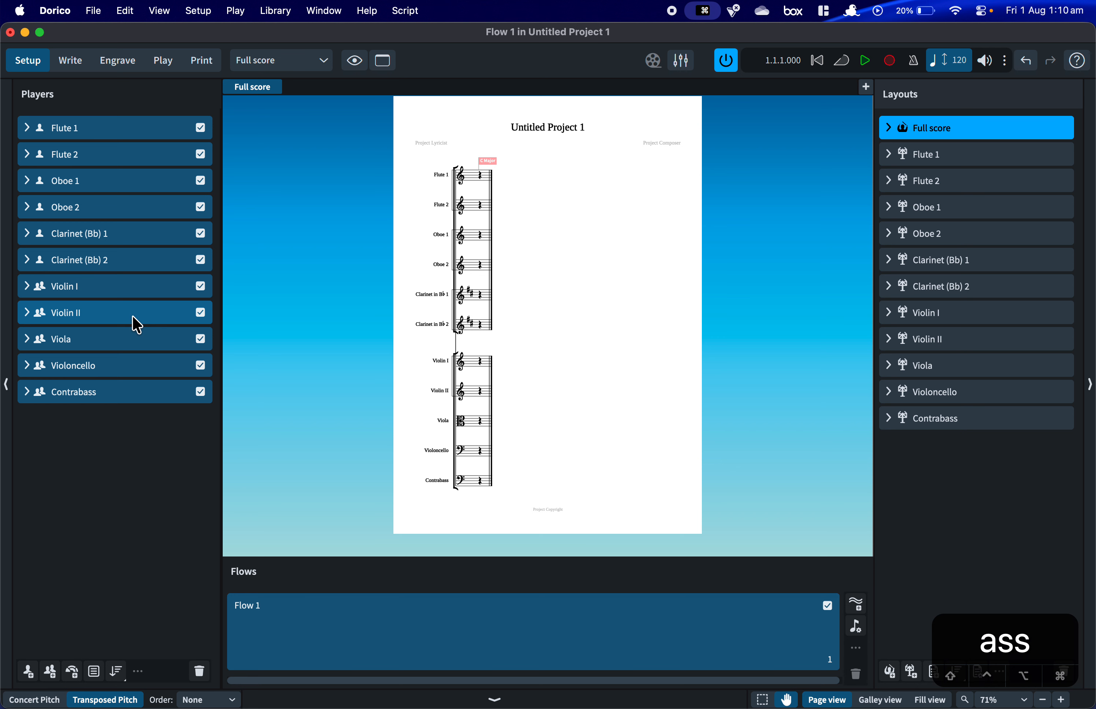
Add a single player holding a Piano below the contrabass section.
left_click(112, 393)
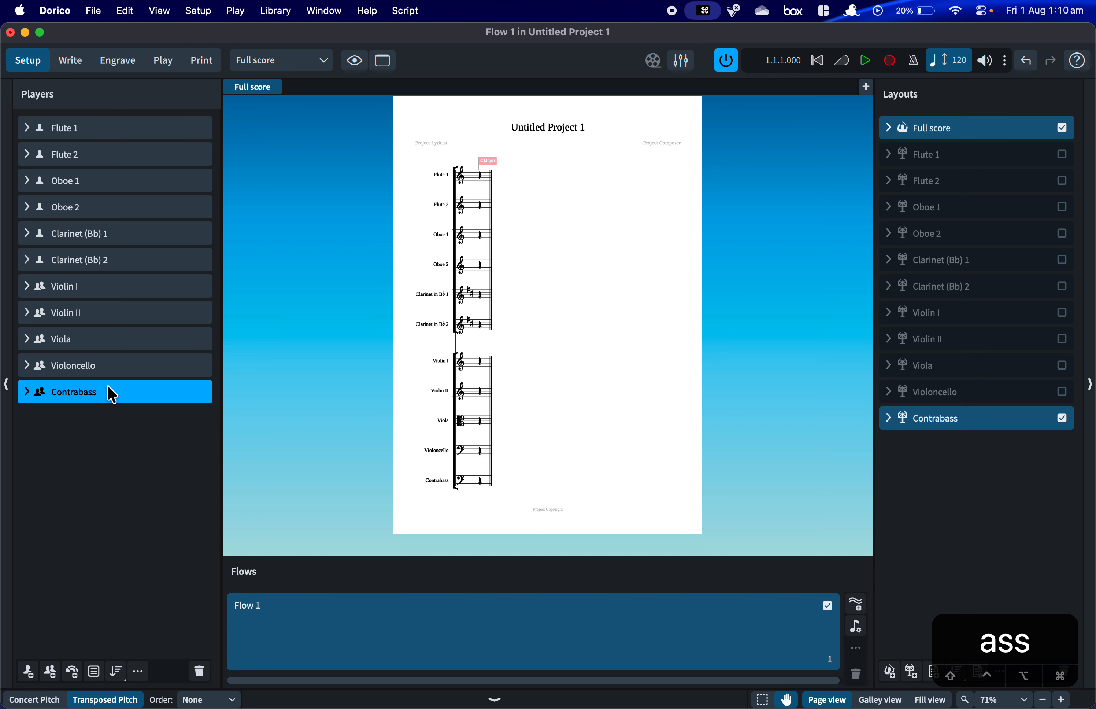
left_click(27, 670)
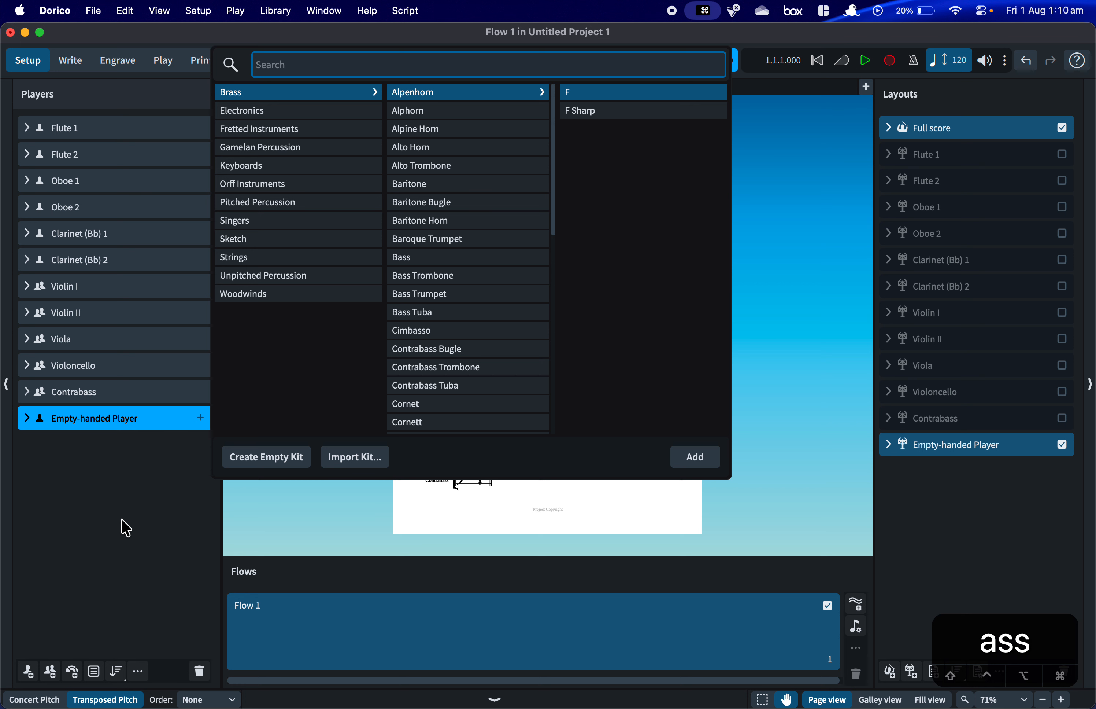
type("Pian")
key("Return")
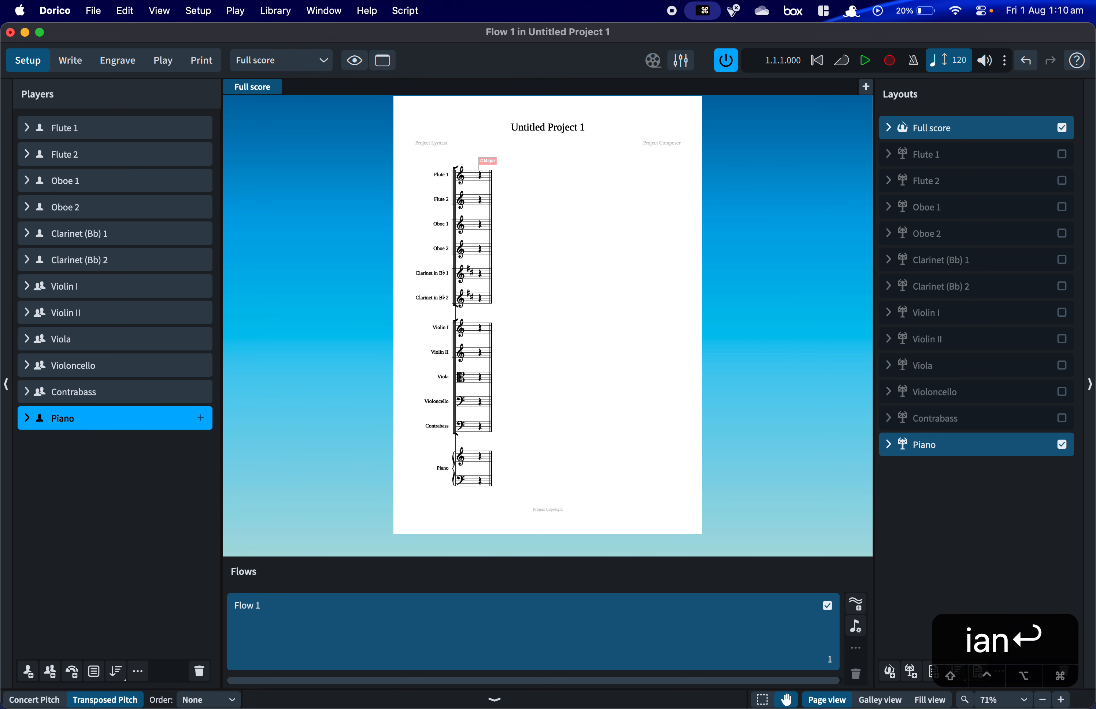
Rename the piano player as Rehearsal Piano.
double_click(67, 419)
type("Reh")
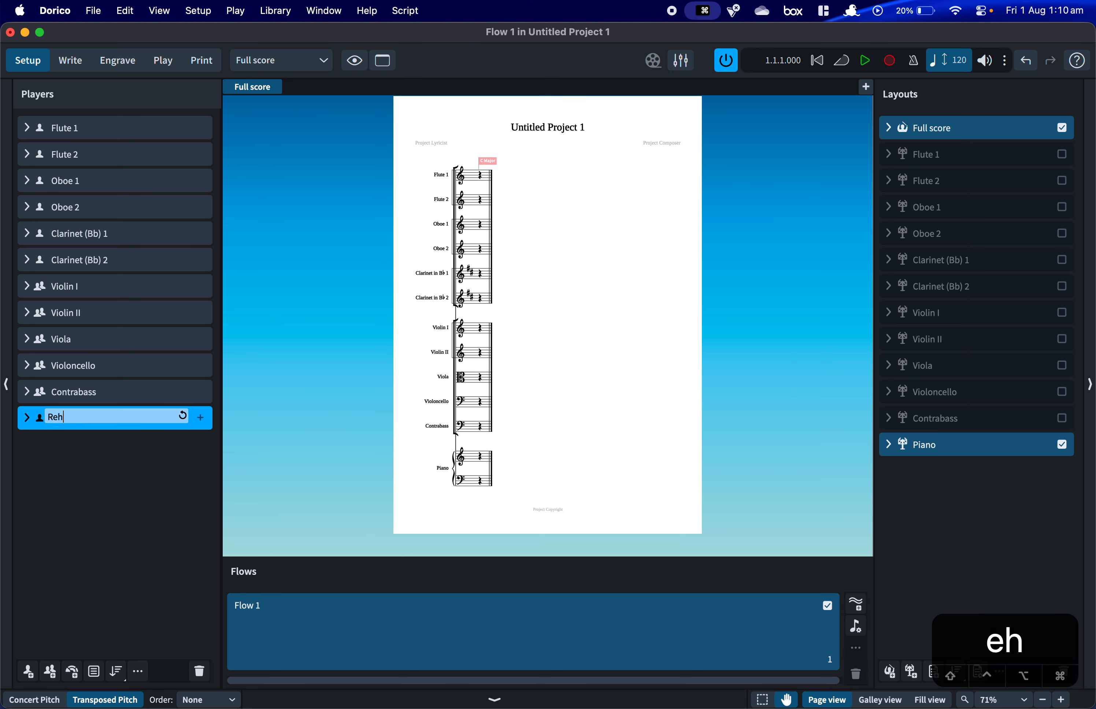
type("earsal Piano")
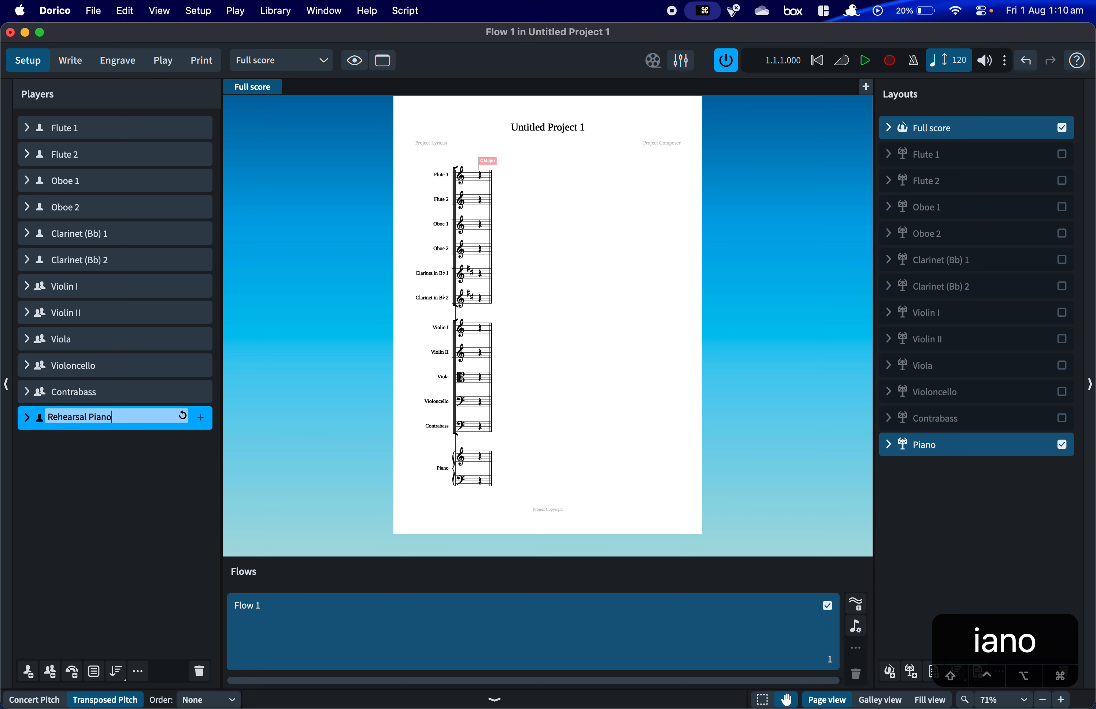
key("Return")
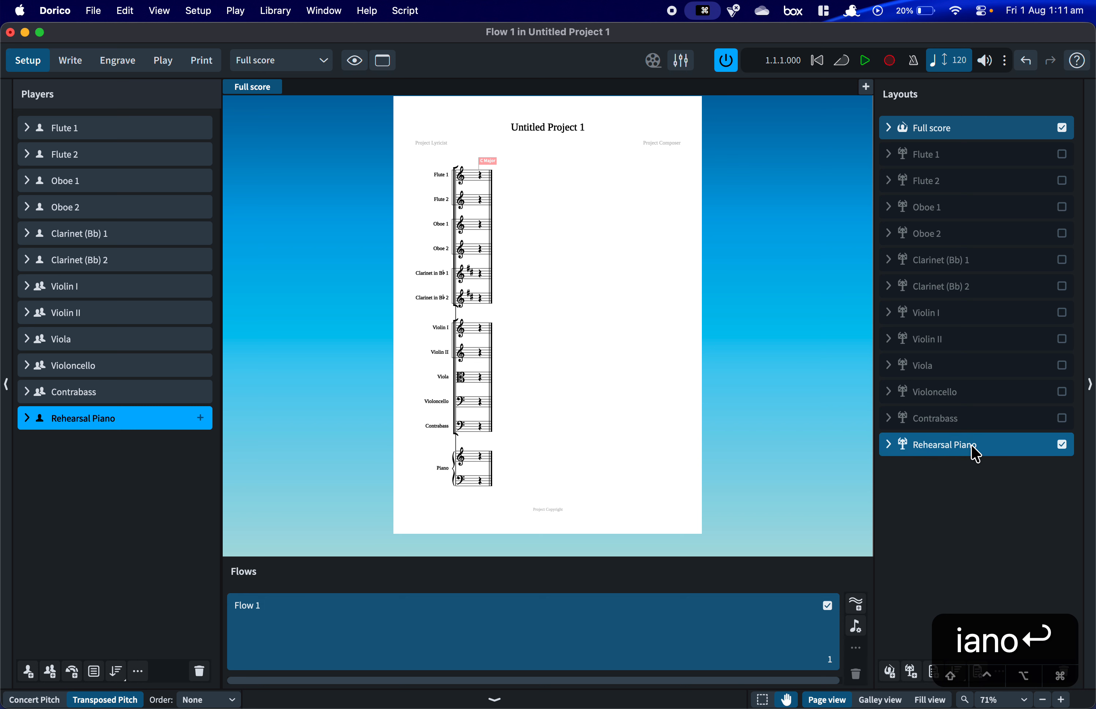
Try removing the Rehearsal Piano player from the Full score layout, and assign it to that layout again.
left_click(951, 134)
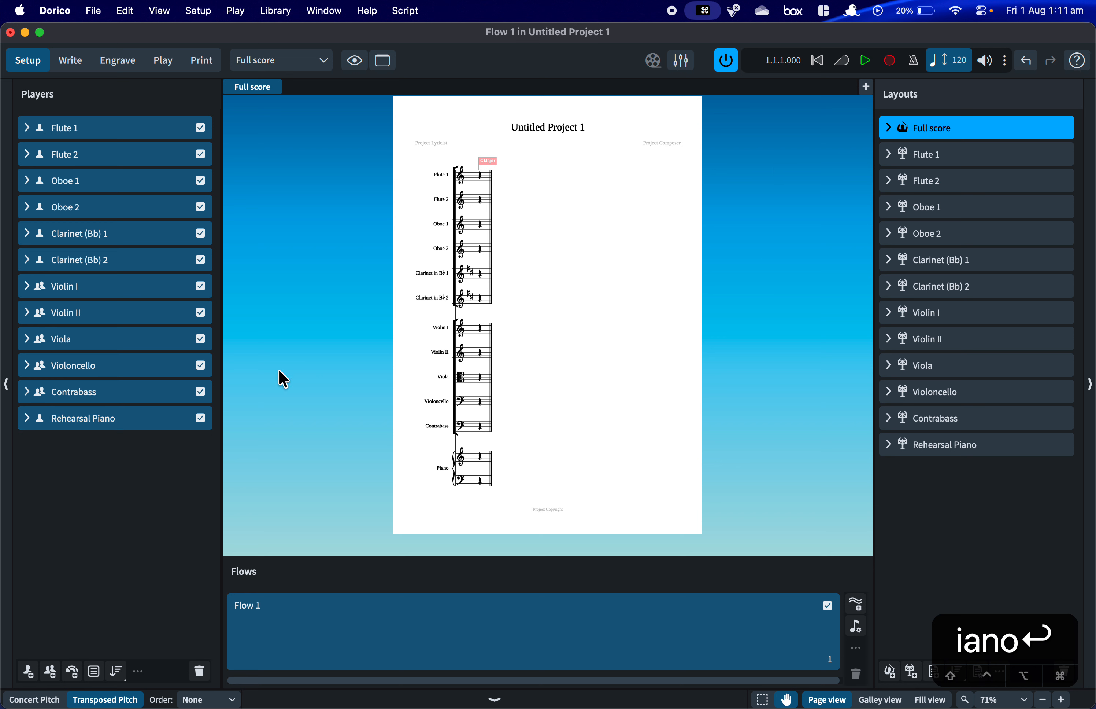
left_click(201, 419)
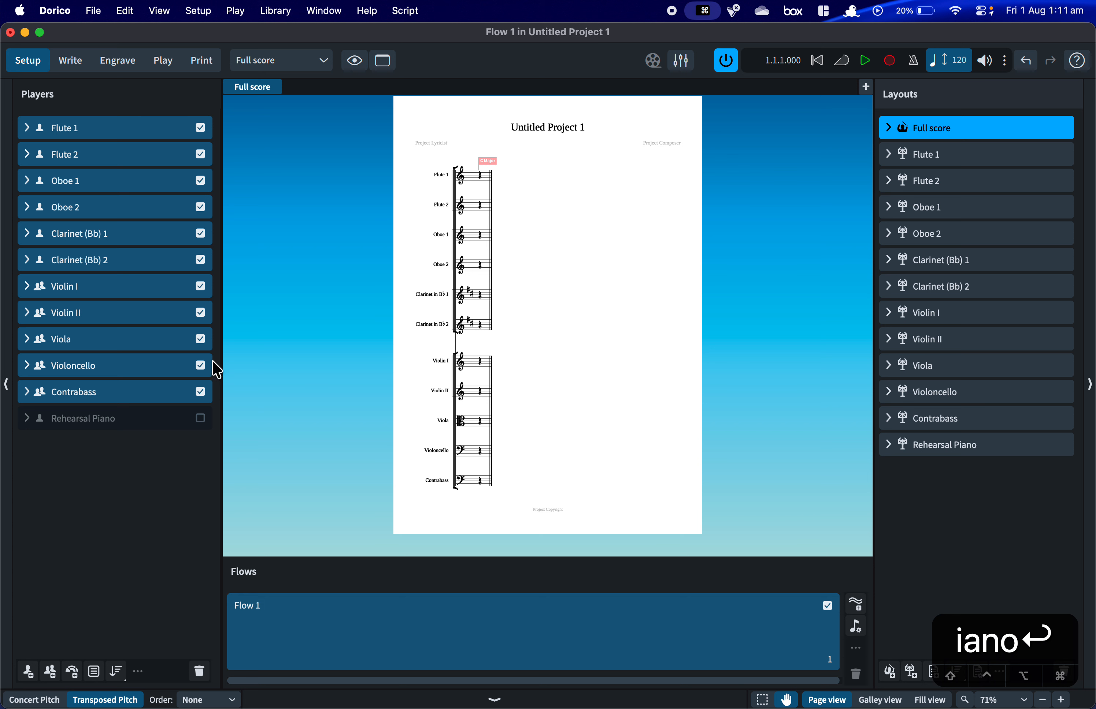
left_click(201, 419)
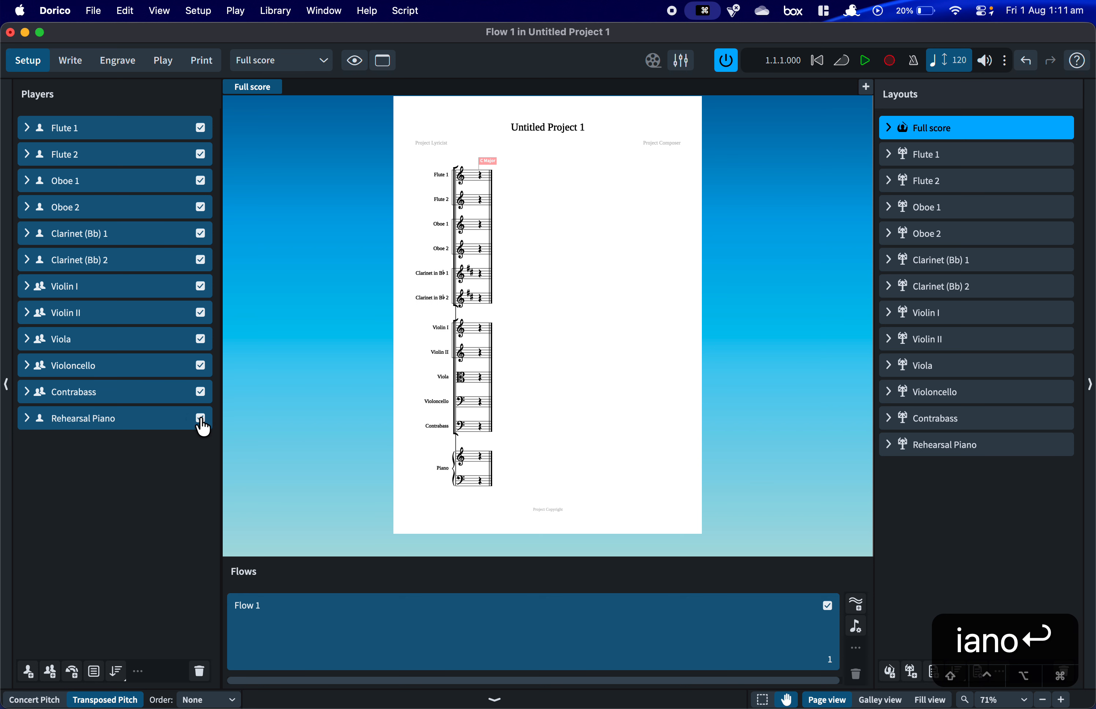
Assign the Oboe 1 player to the Rehearsal Piano part layout as well.
left_click(176, 419)
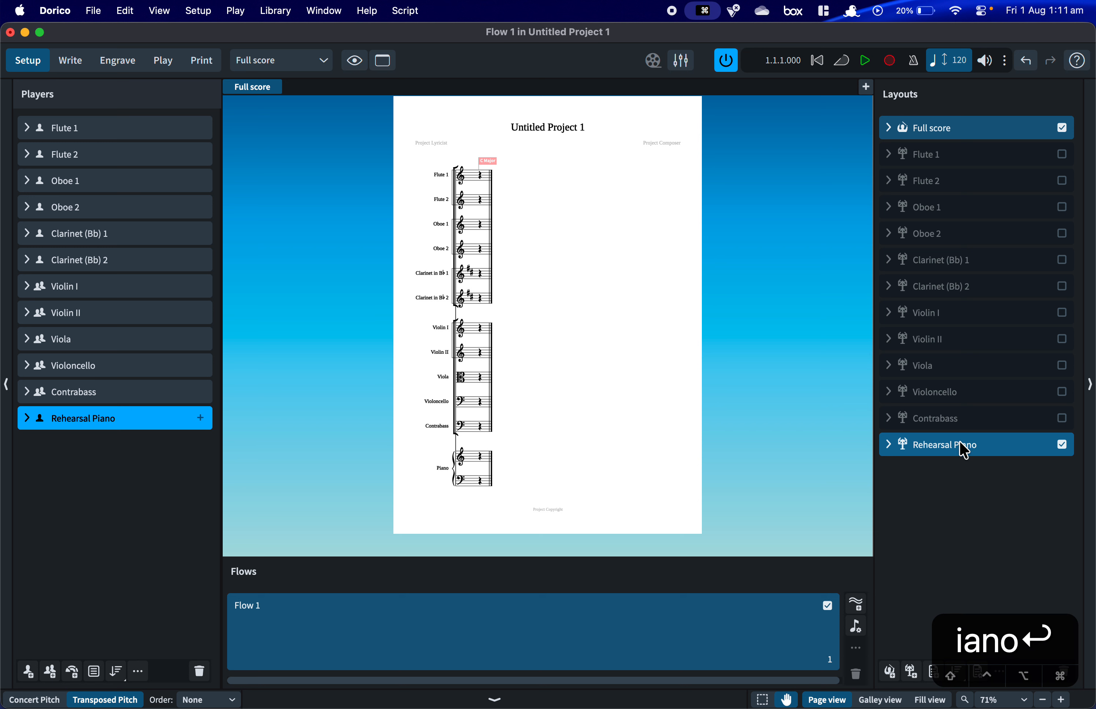
left_click(965, 451)
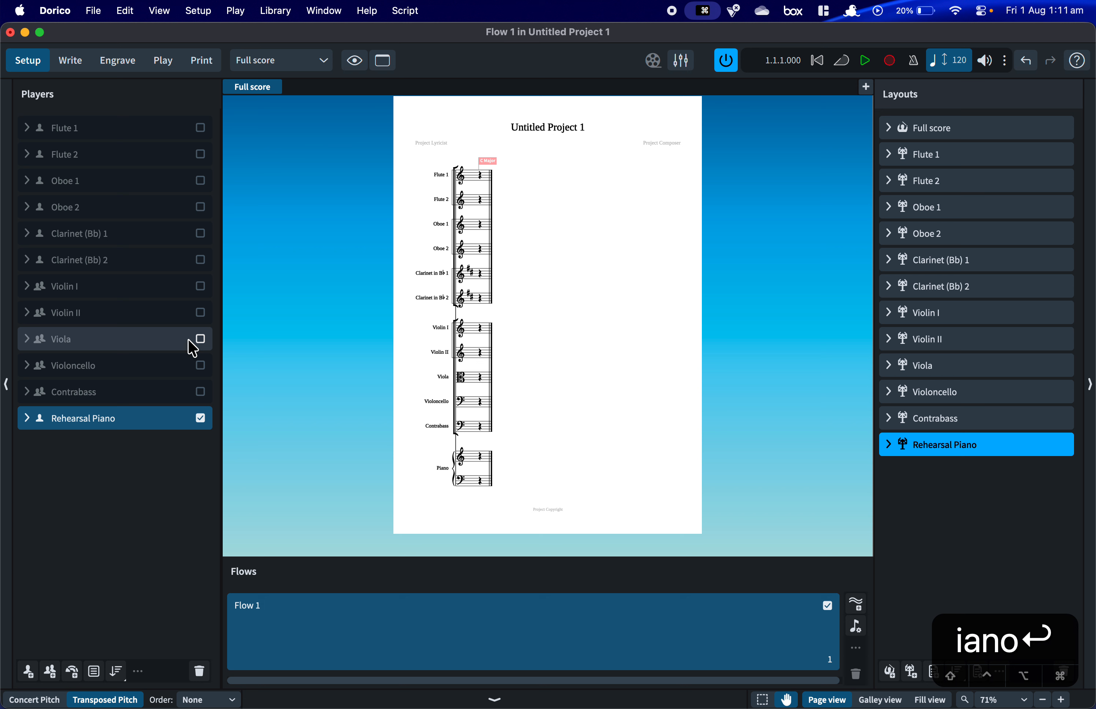
left_click(201, 181)
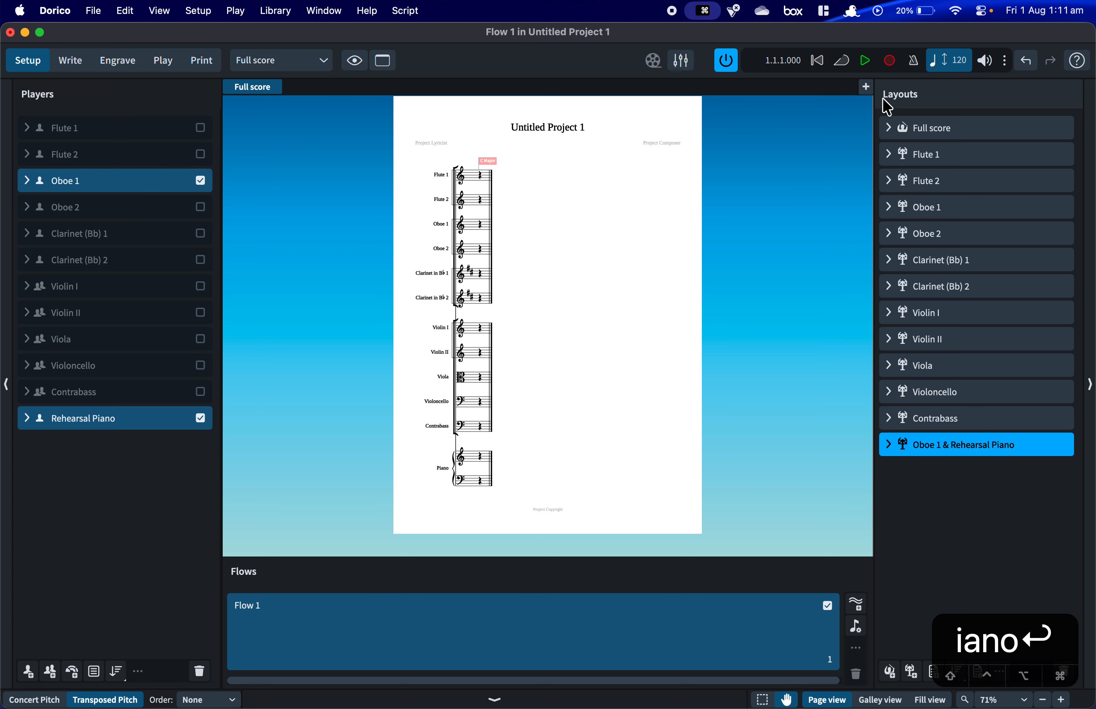
Open the Oboe 1 & Rehearsal Piano layout in a new tab, examine its page, and close the tab.
left_click(866, 87)
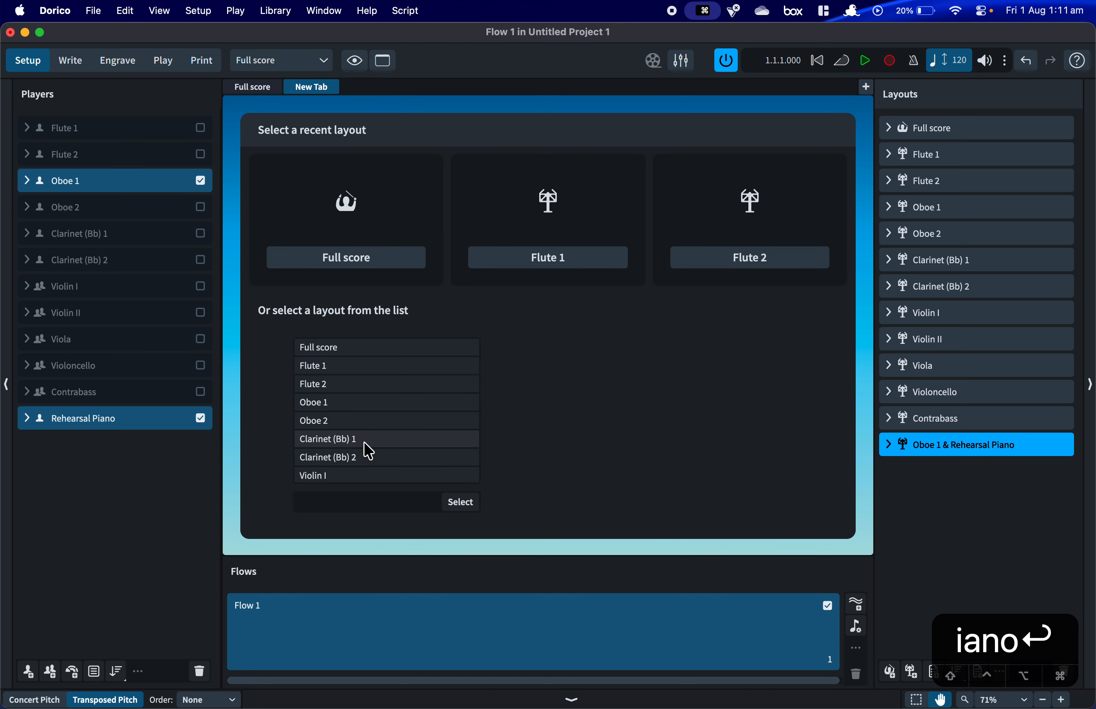
scroll(367, 447, "down", 3)
left_click(340, 473)
left_click(457, 501)
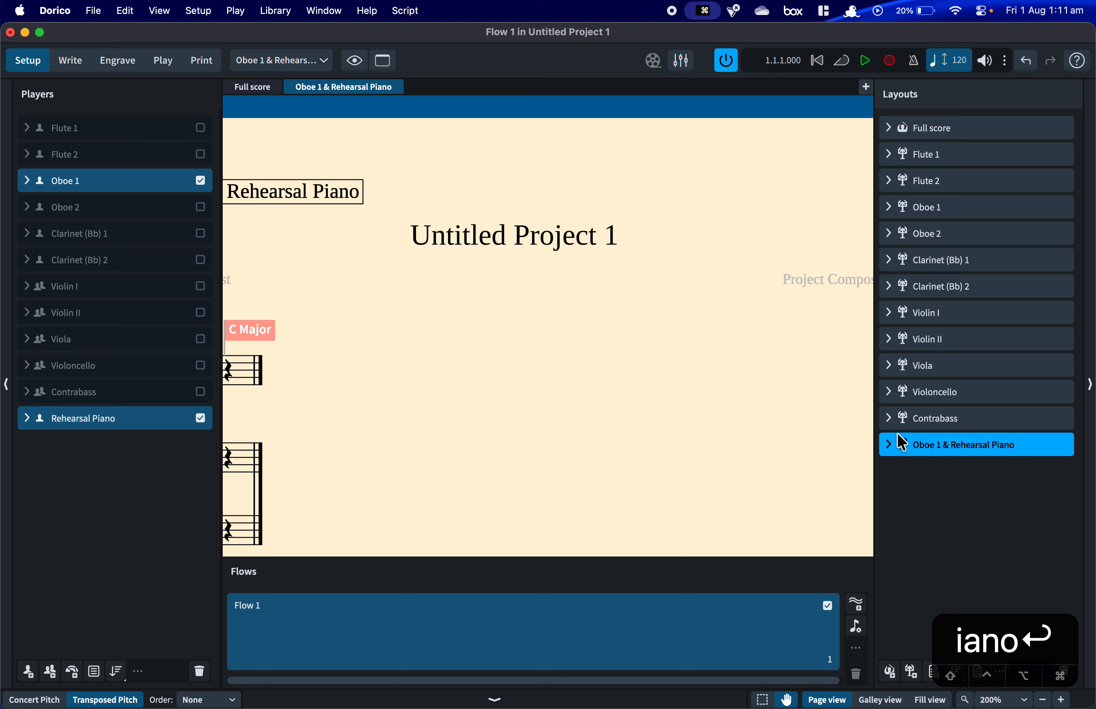
scroll(671, 374, "down", 5)
scroll(672, 375, "down", 1)
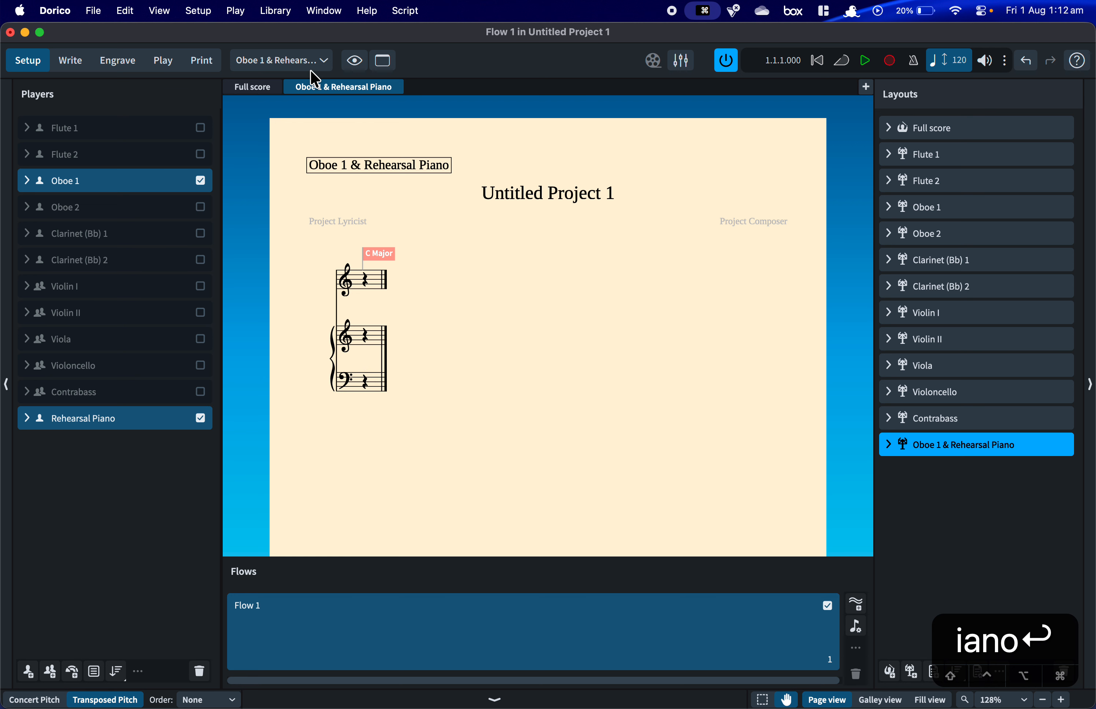
left_click(290, 87)
Delete the Rehearsal Piano player, choosing to delete its part layouts too.
left_click(100, 184)
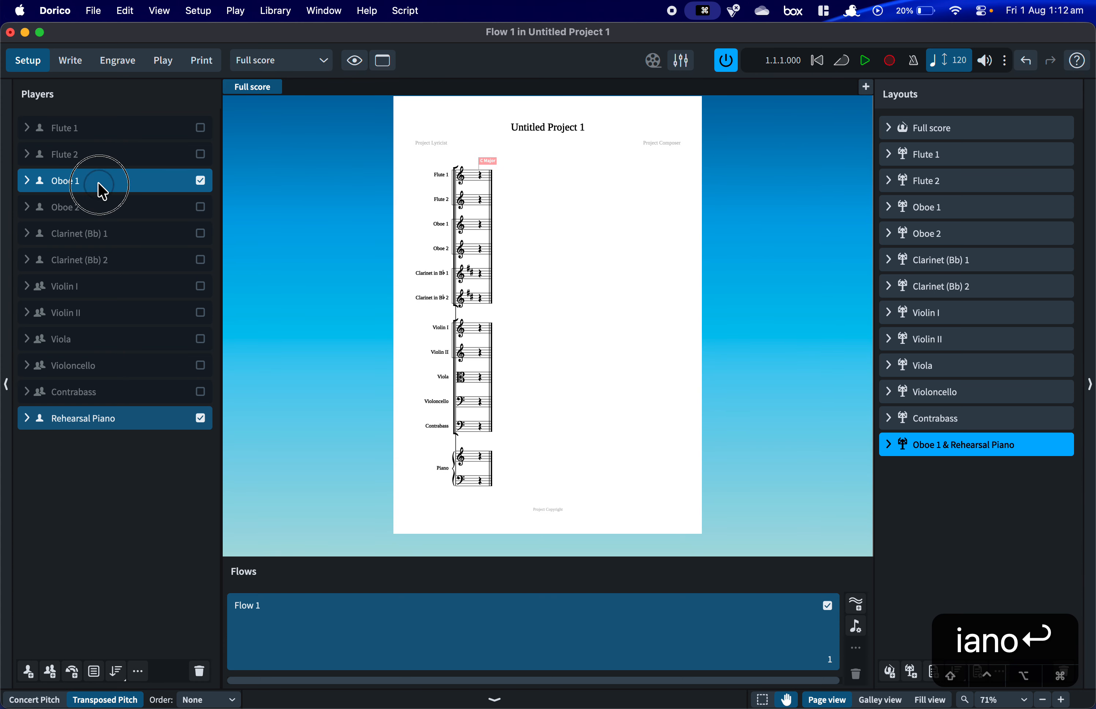
left_click(134, 420)
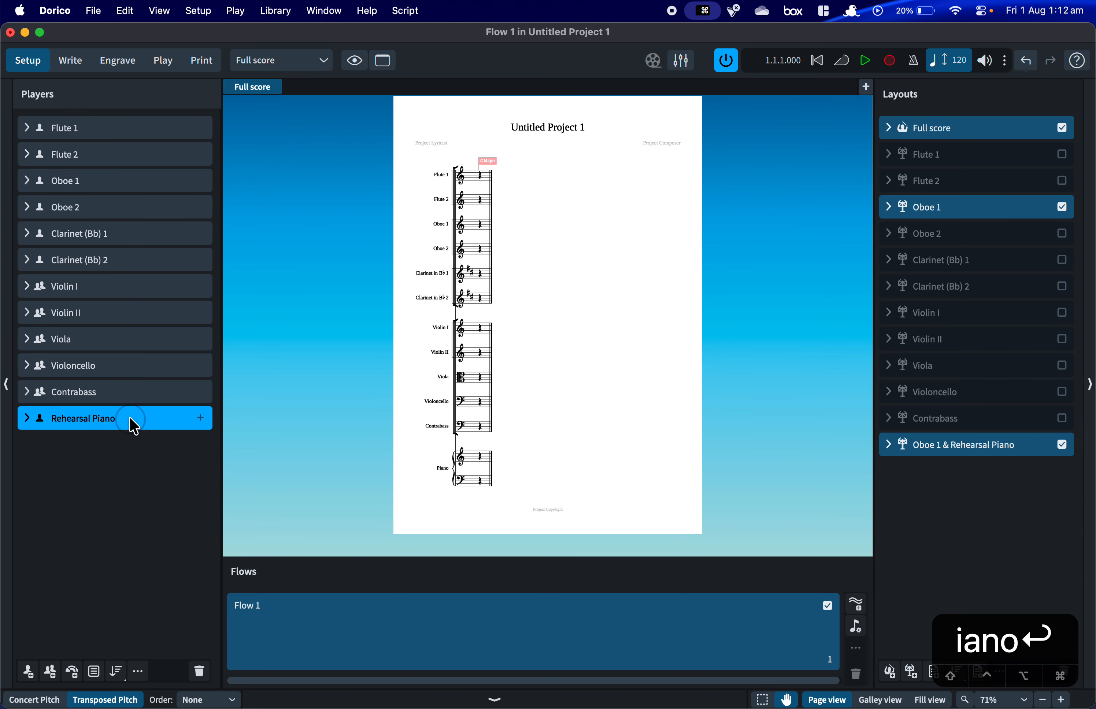
left_click(199, 672)
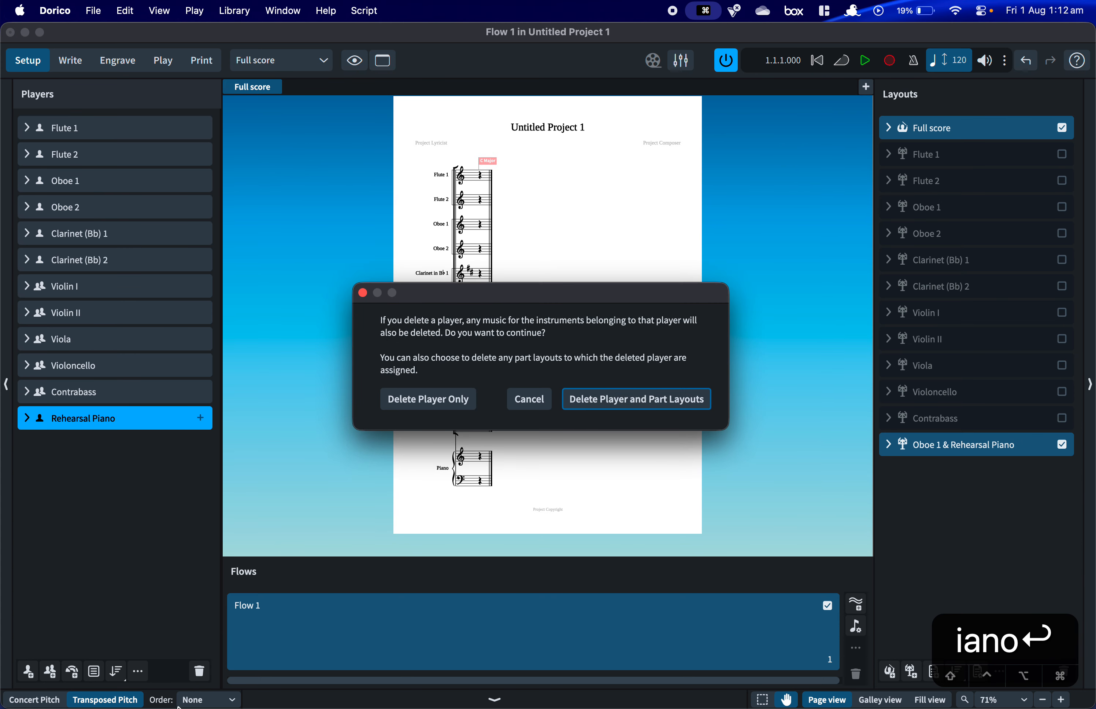
left_click(428, 399)
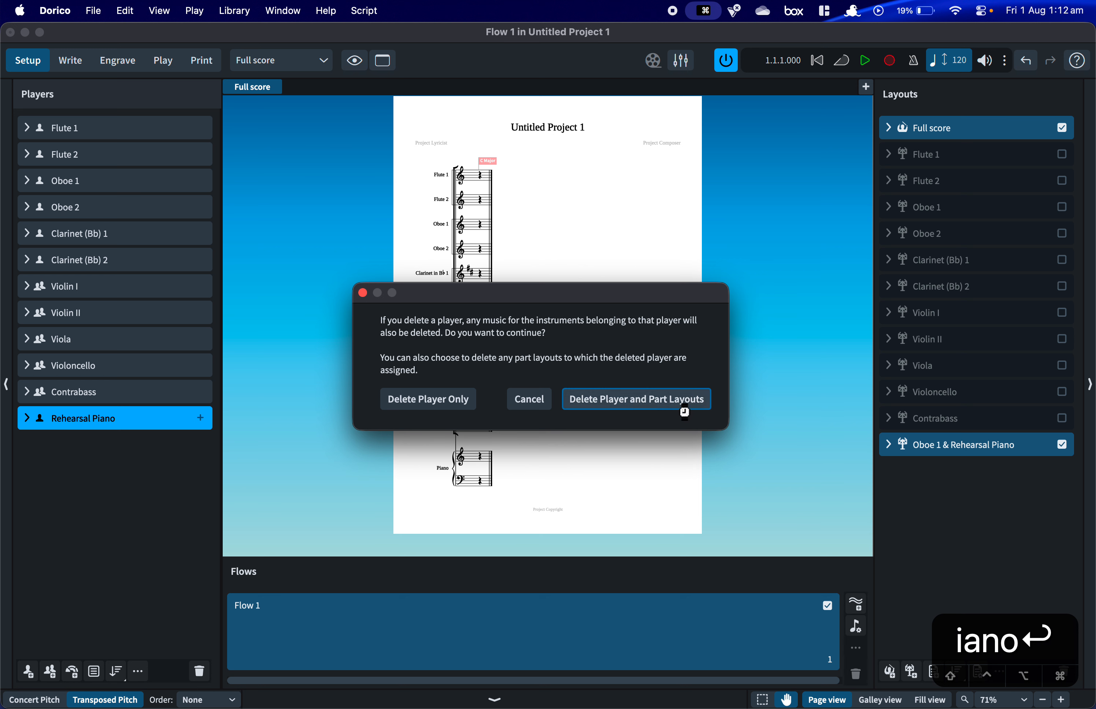
left_click(645, 401)
Delete the extra Oboe 1 layout at the end of the layout list, below Contrabass.
left_click(930, 446)
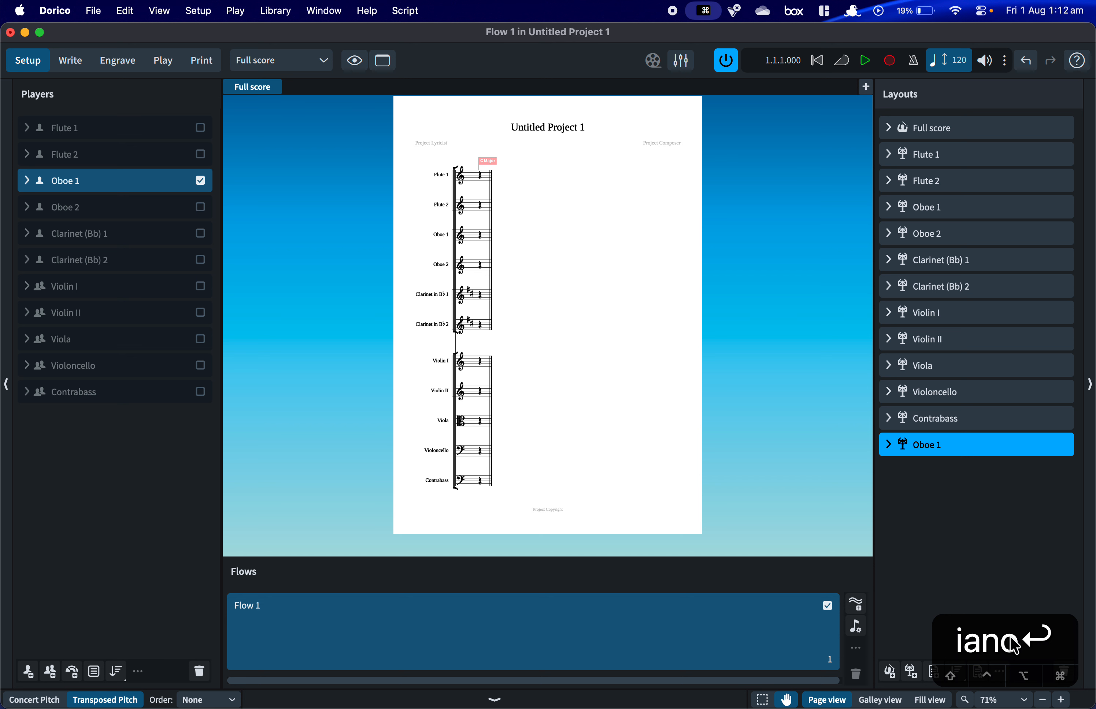
left_click(1054, 651)
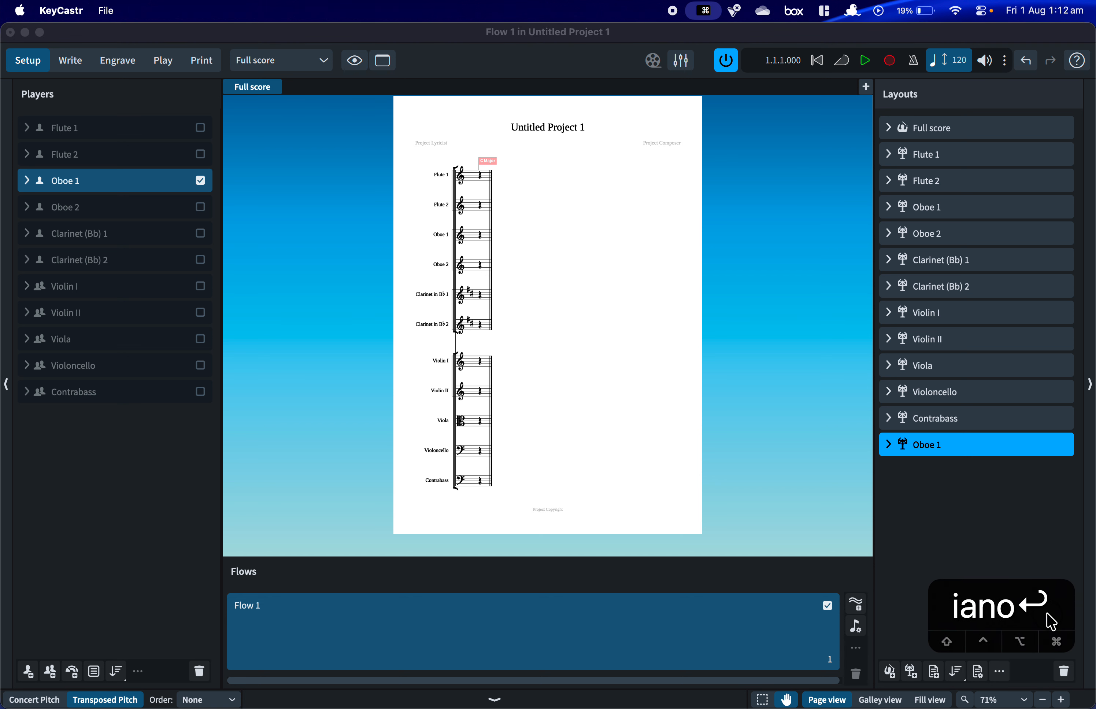
left_click(1068, 680)
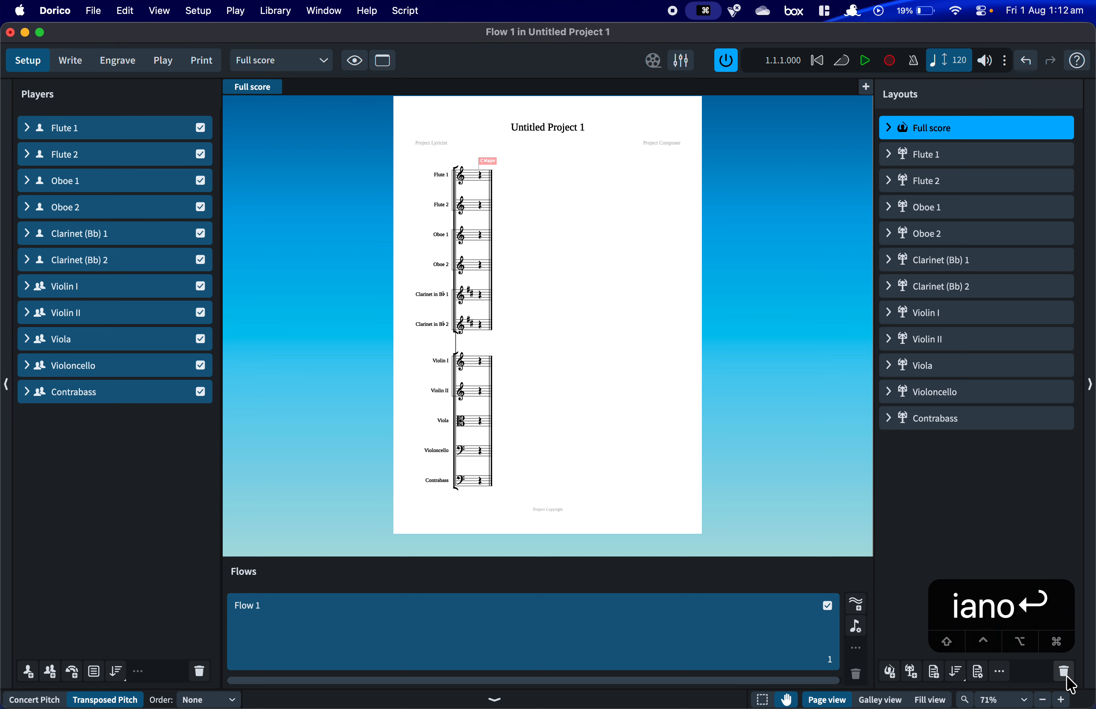
Check the assignments of the Contrabass, Violoncello and Full score layouts and of the Oboe 2 and Flute 1 players.
left_click(968, 424)
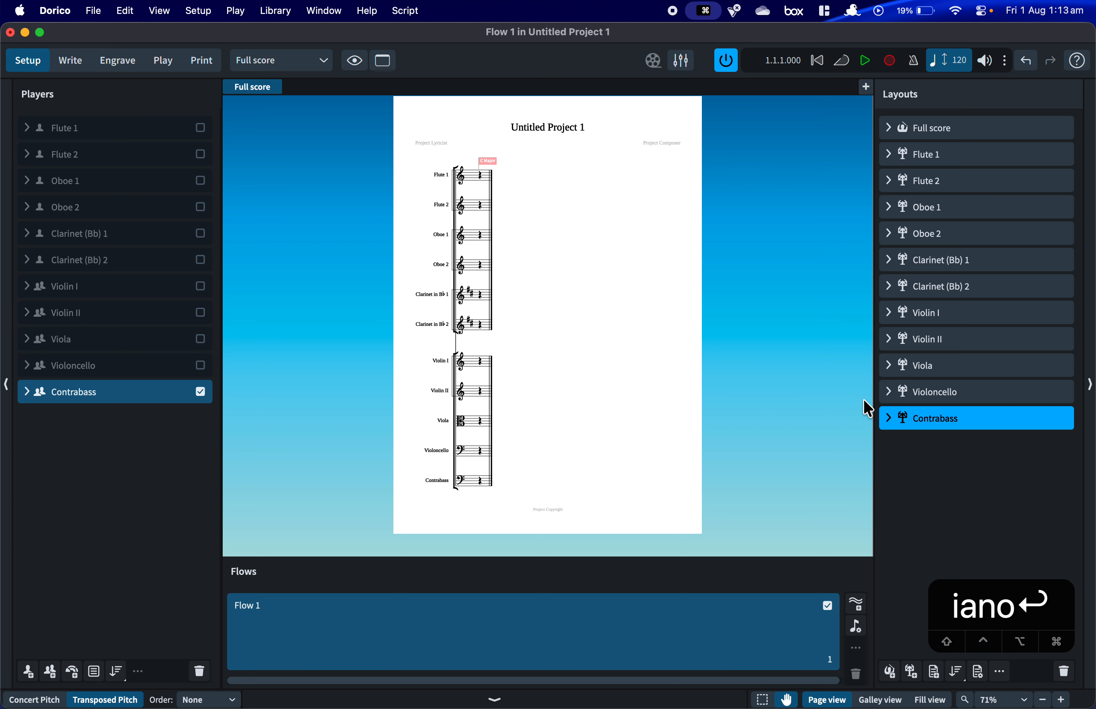
left_click(984, 392)
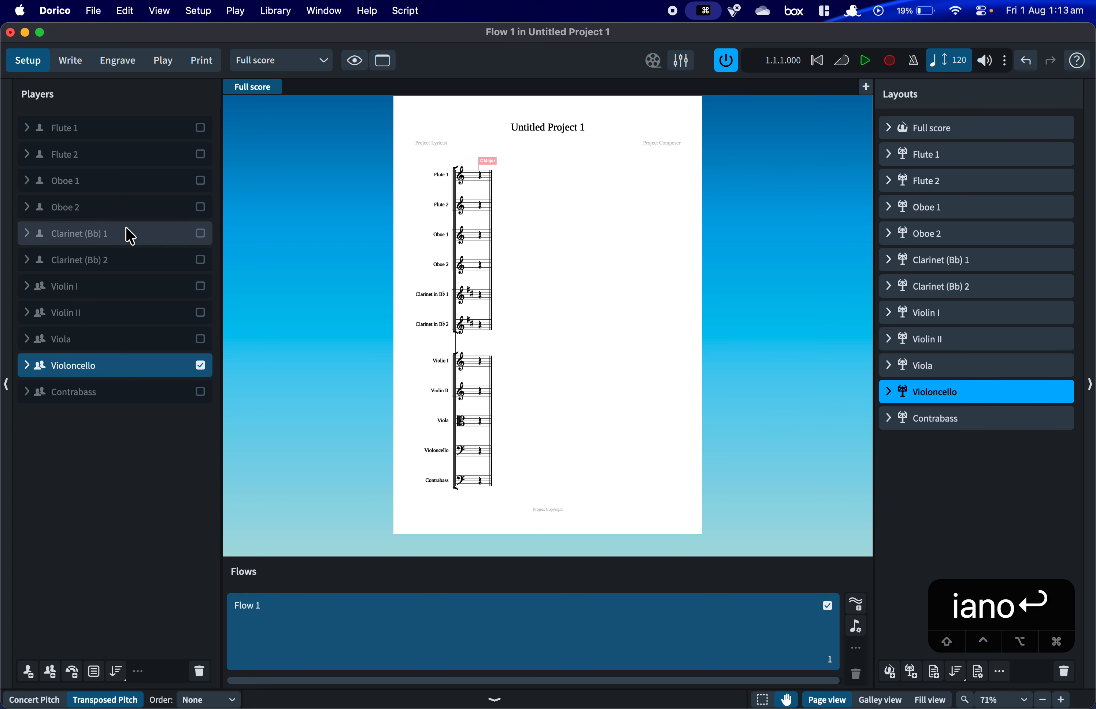
left_click(108, 207)
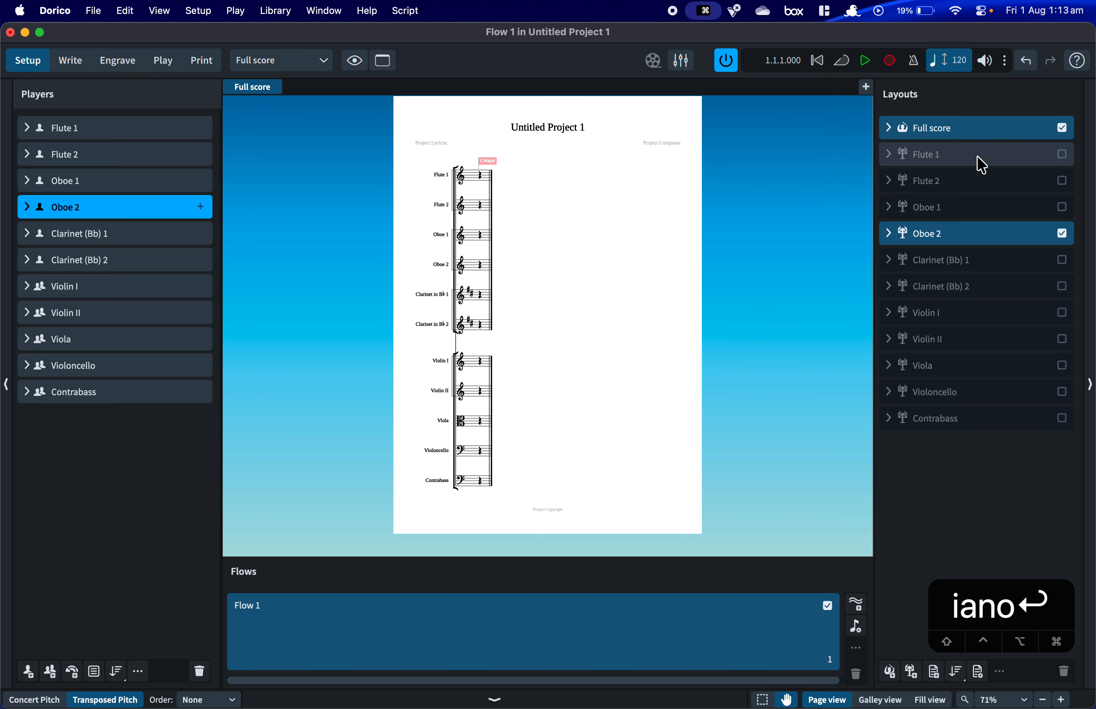
left_click(959, 135)
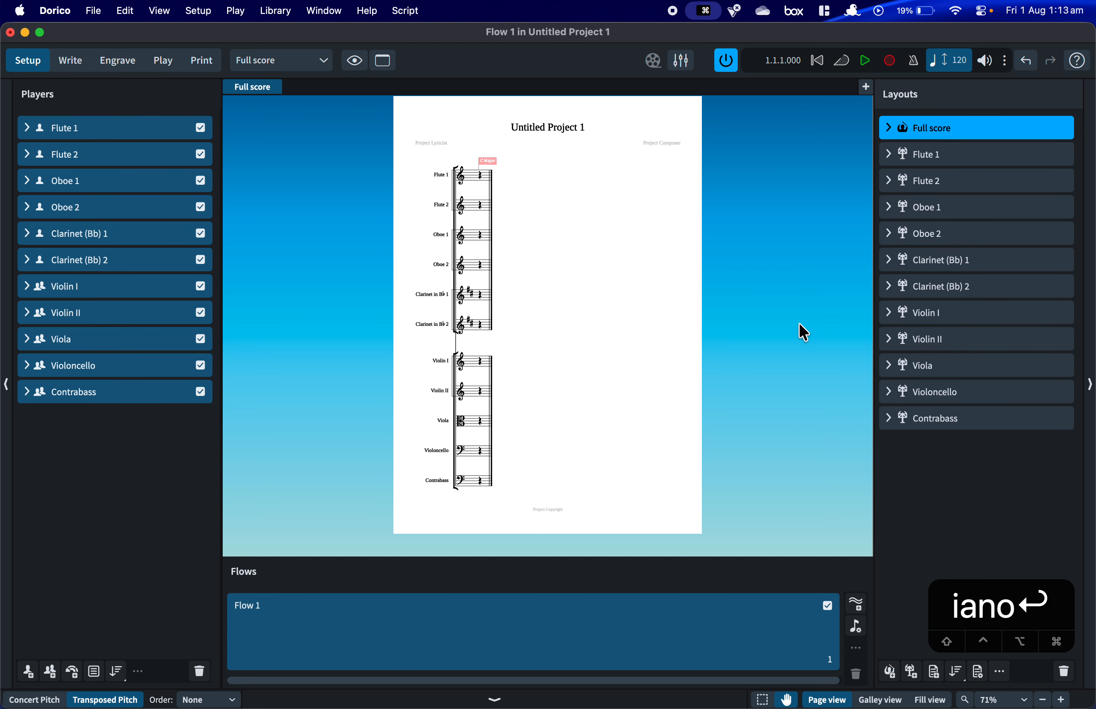
left_click(113, 128)
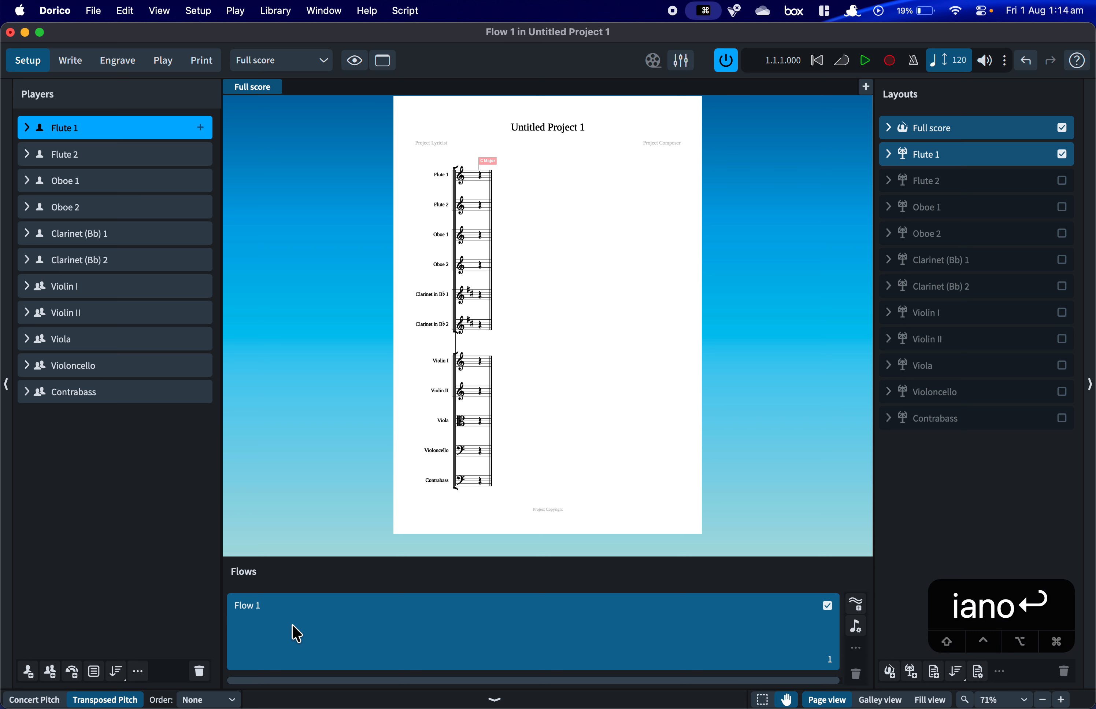
Add a second flow to the project and name it "II.".
left_click(863, 614)
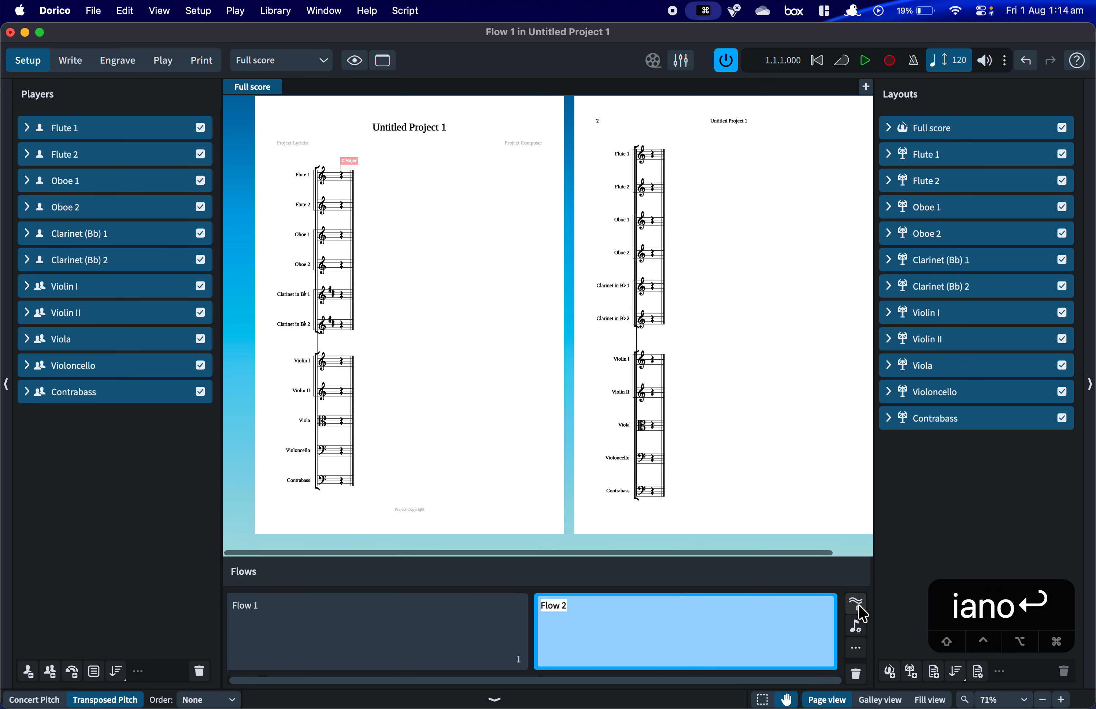
double_click(553, 599)
key("BackSpace")
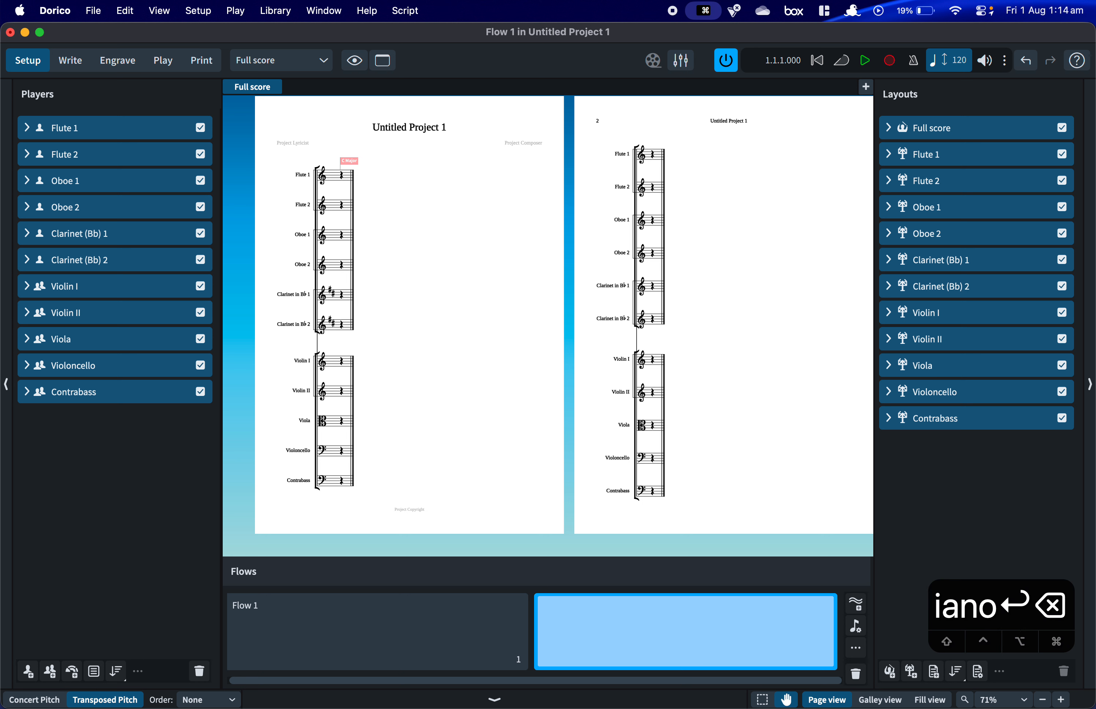
type("II")
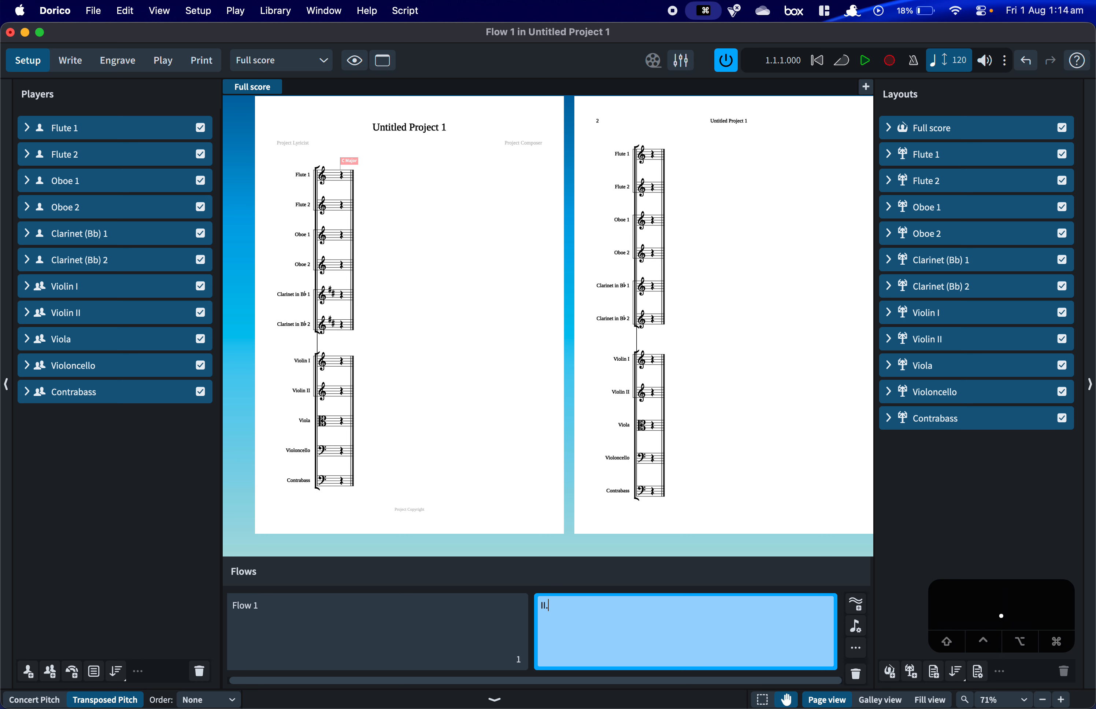
type(".")
key("Return")
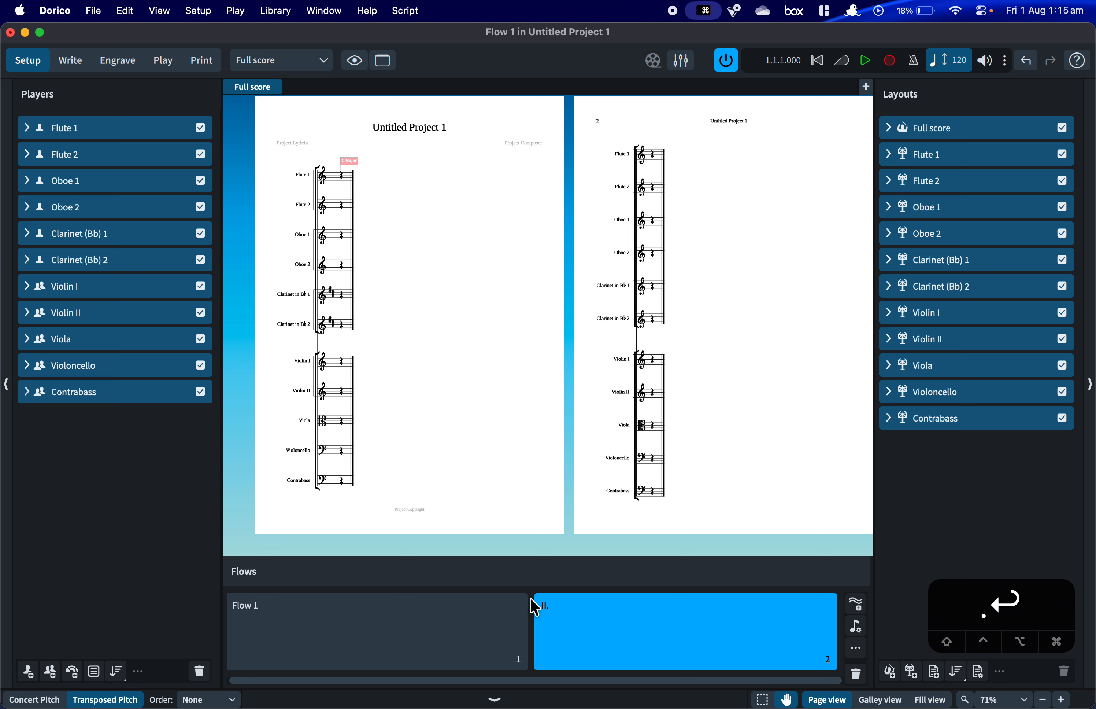
Rename the first flow as "I.".
left_click(248, 613)
double_click(245, 606)
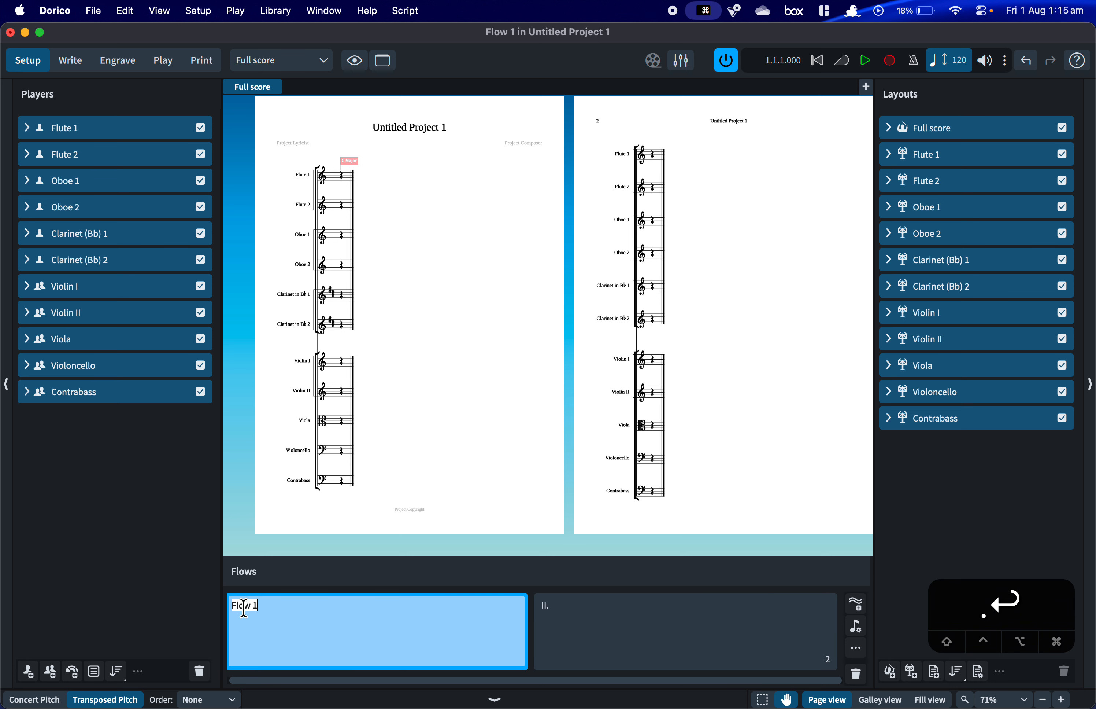
type("I.")
key("Return")
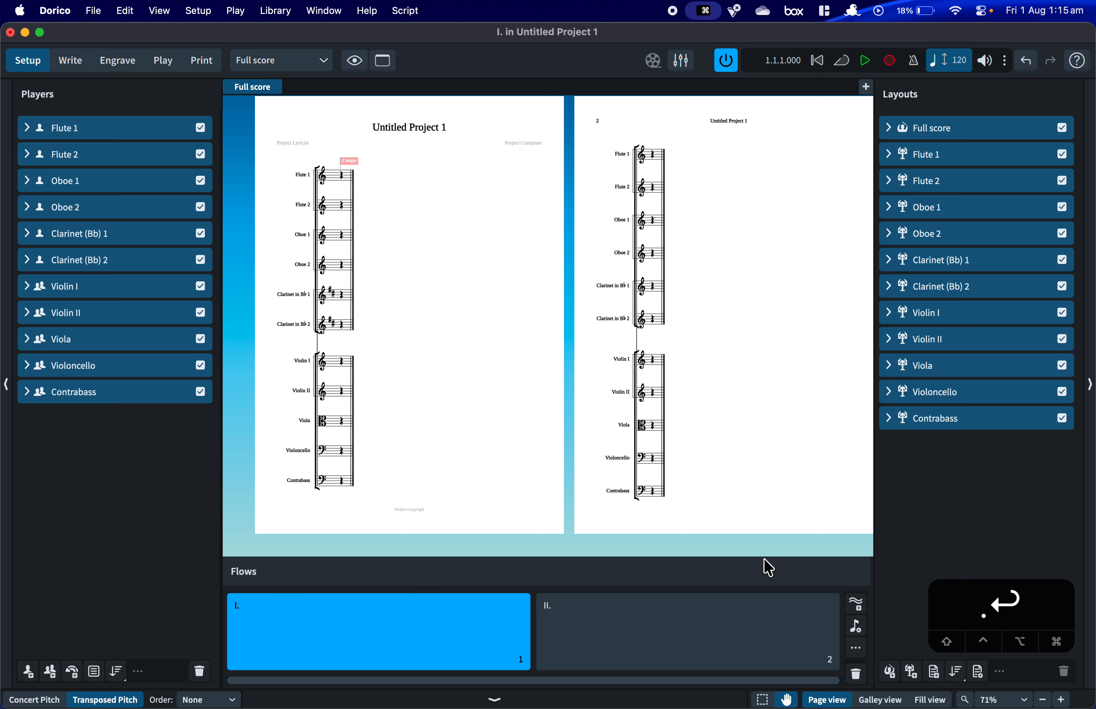
Add two more flows after the second one and name them "III." and "IV.".
left_click(856, 603)
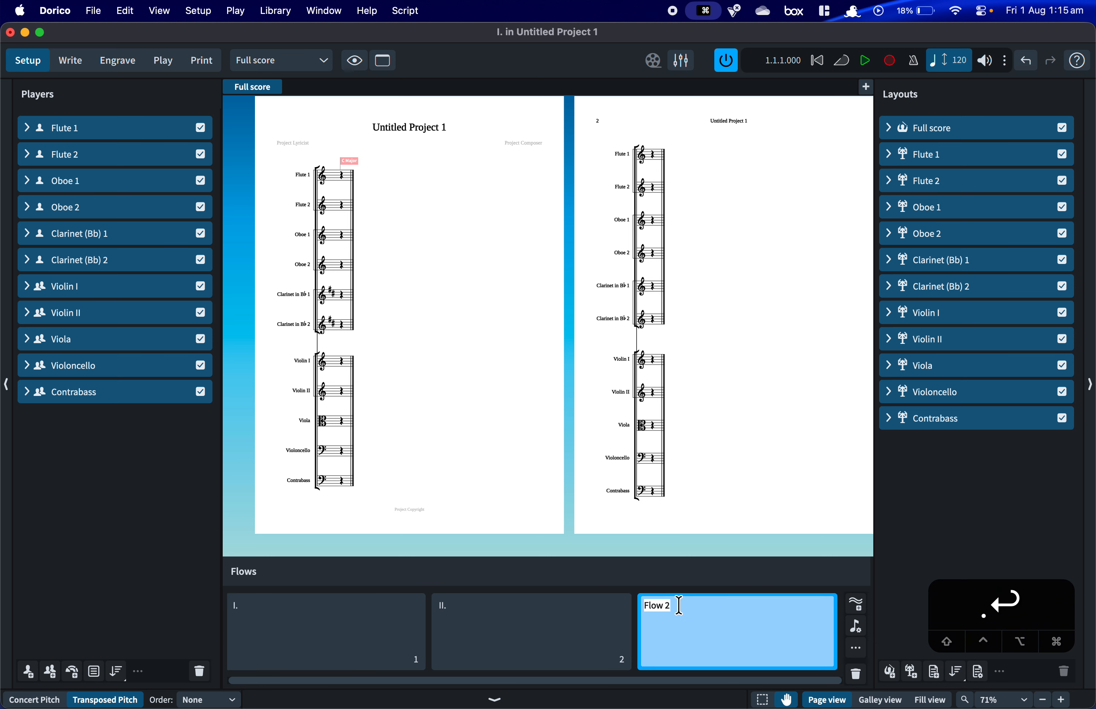
type("III.")
key("Return")
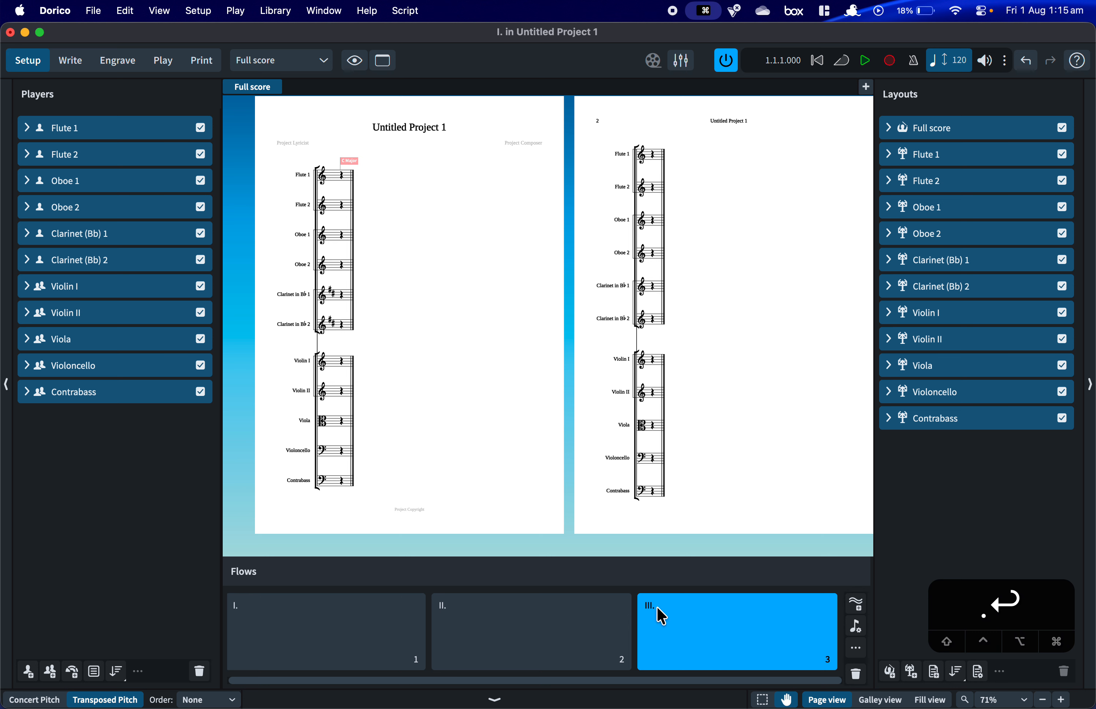
type("IV.")
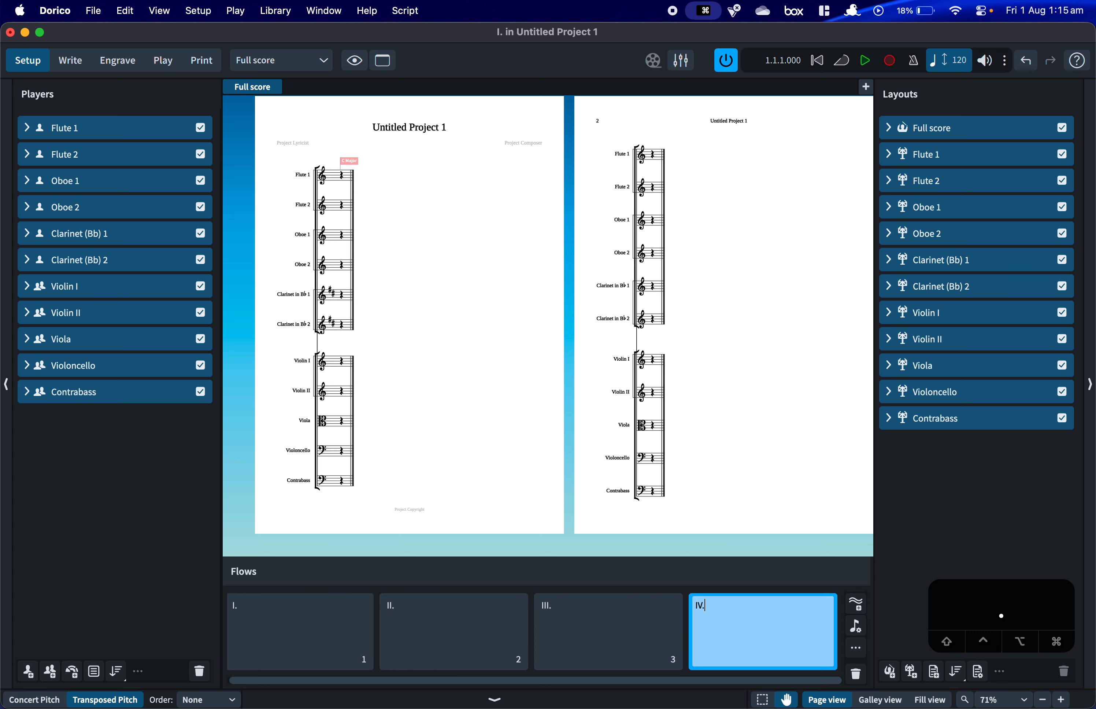
key("Return")
Examine the commands available for flow I., such as renaming, duplicating and deleting, without applying any.
left_click(304, 640)
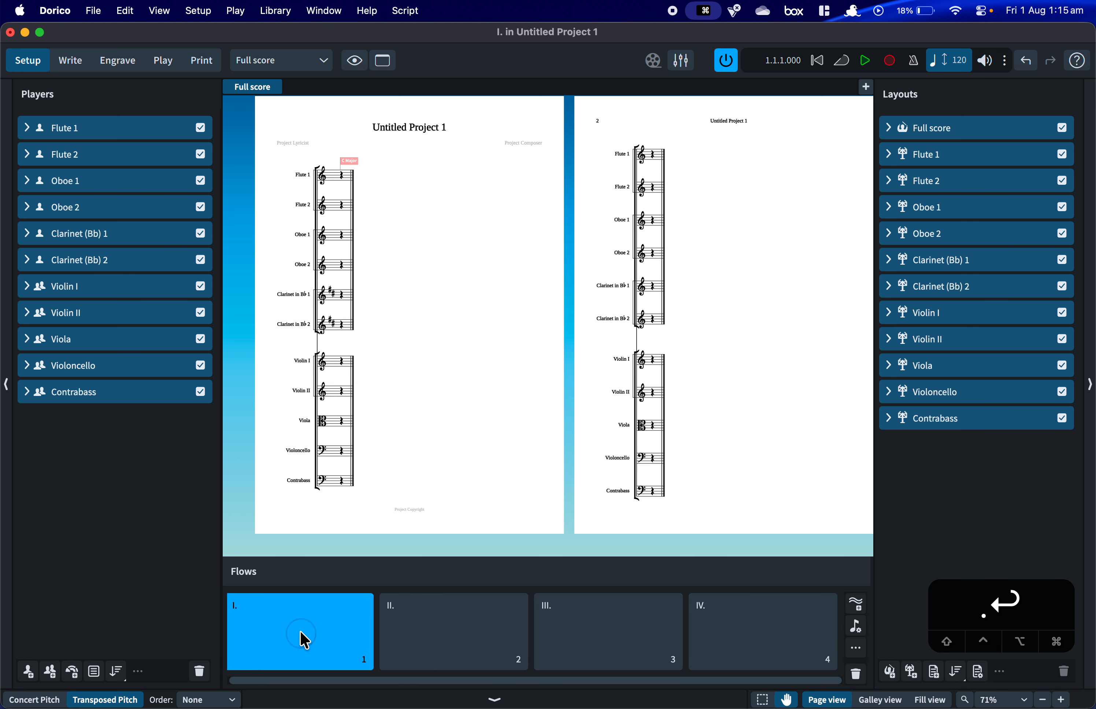
right_click(304, 639)
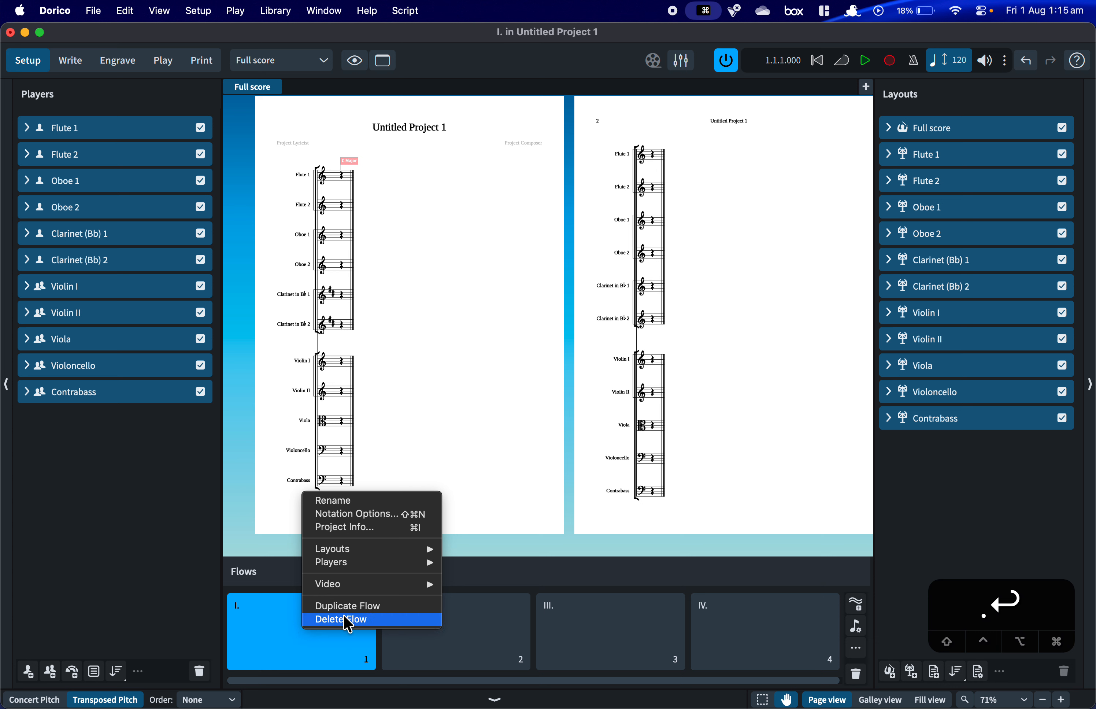
left_click(304, 656)
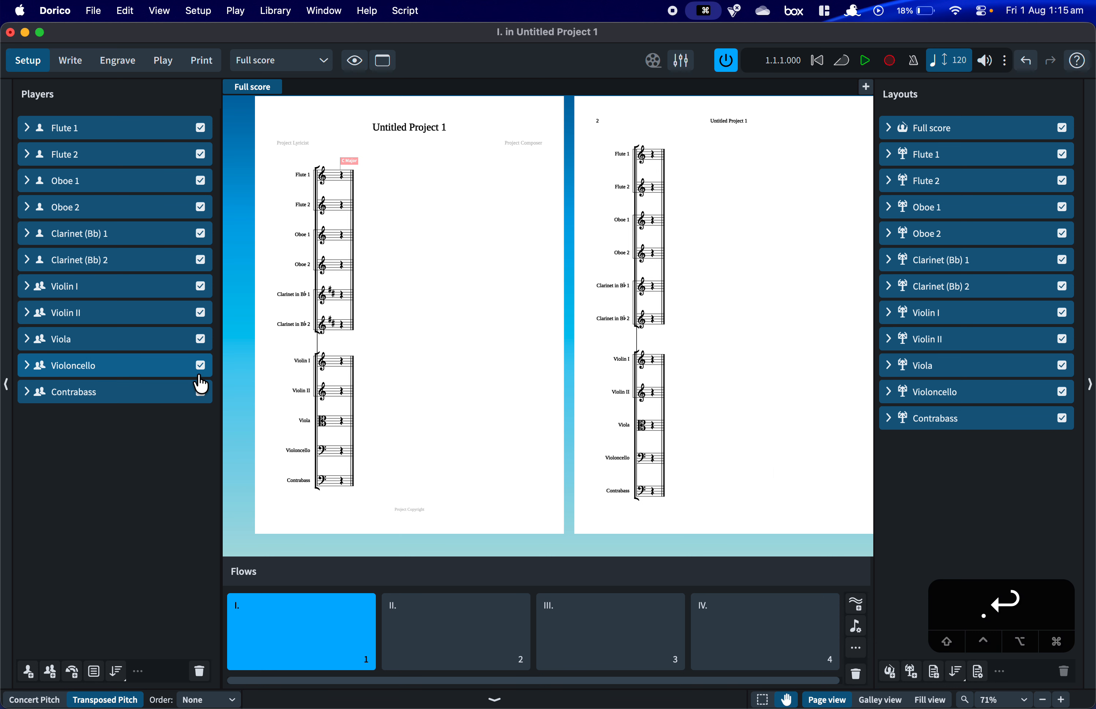
Add a single player holding an E Flat clarinet and move it directly above Clarinet (Bb) 1.
left_click(104, 267)
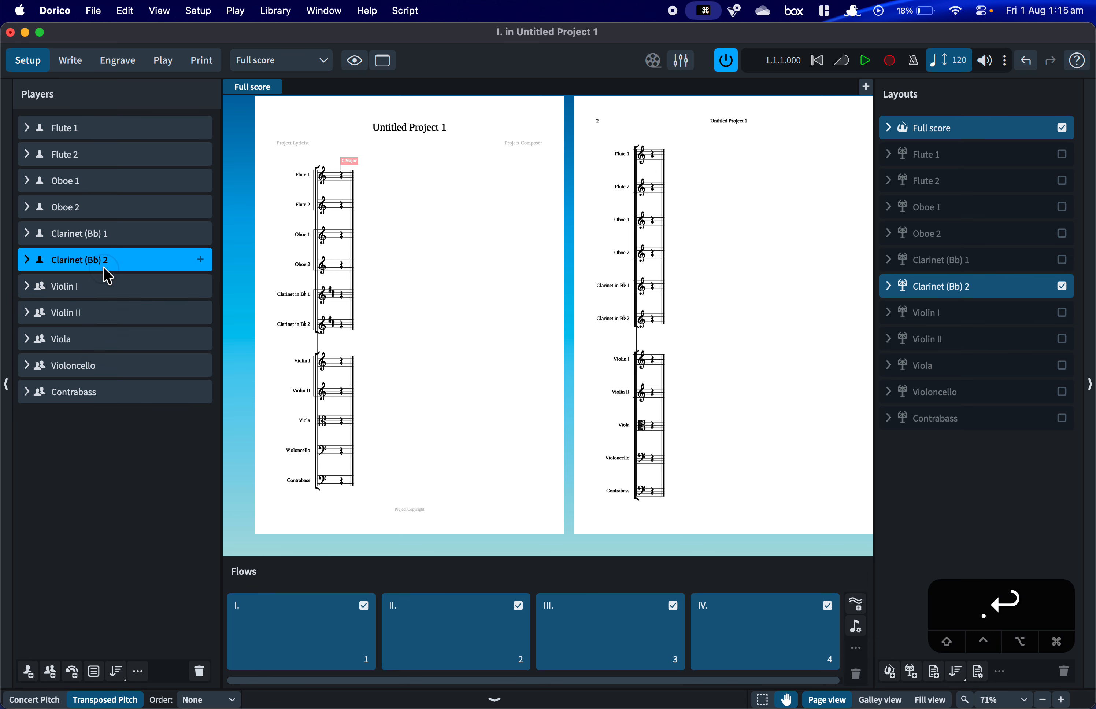
left_click(30, 673)
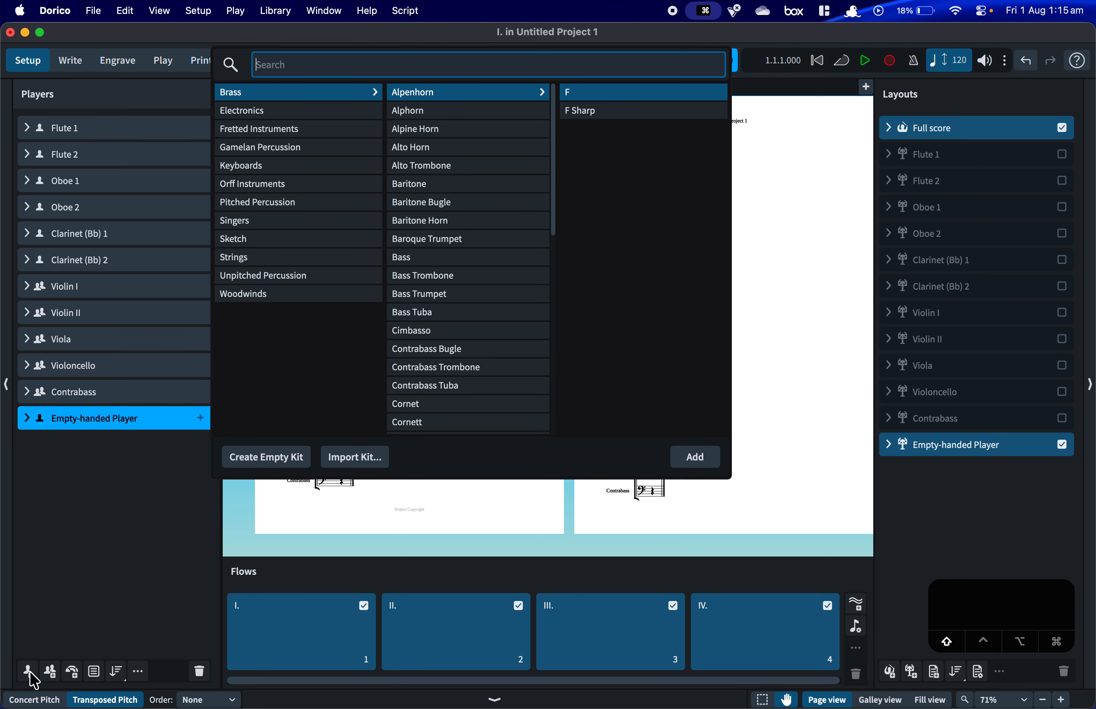
type("Clarin")
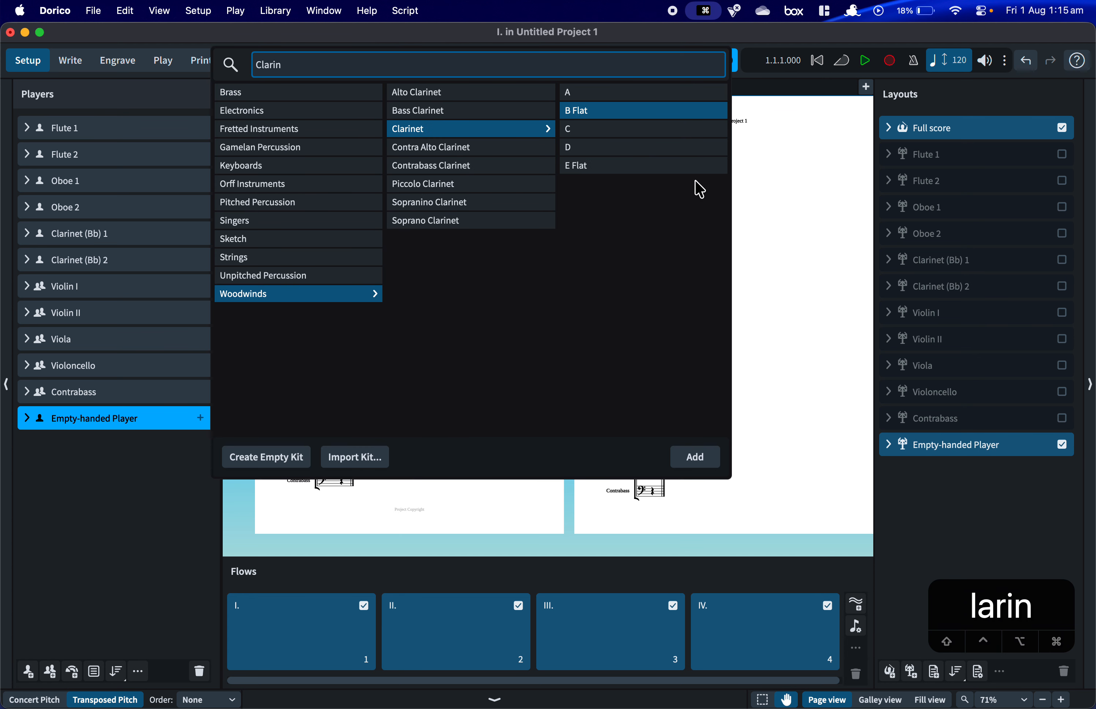
left_click(684, 167)
left_click(695, 456)
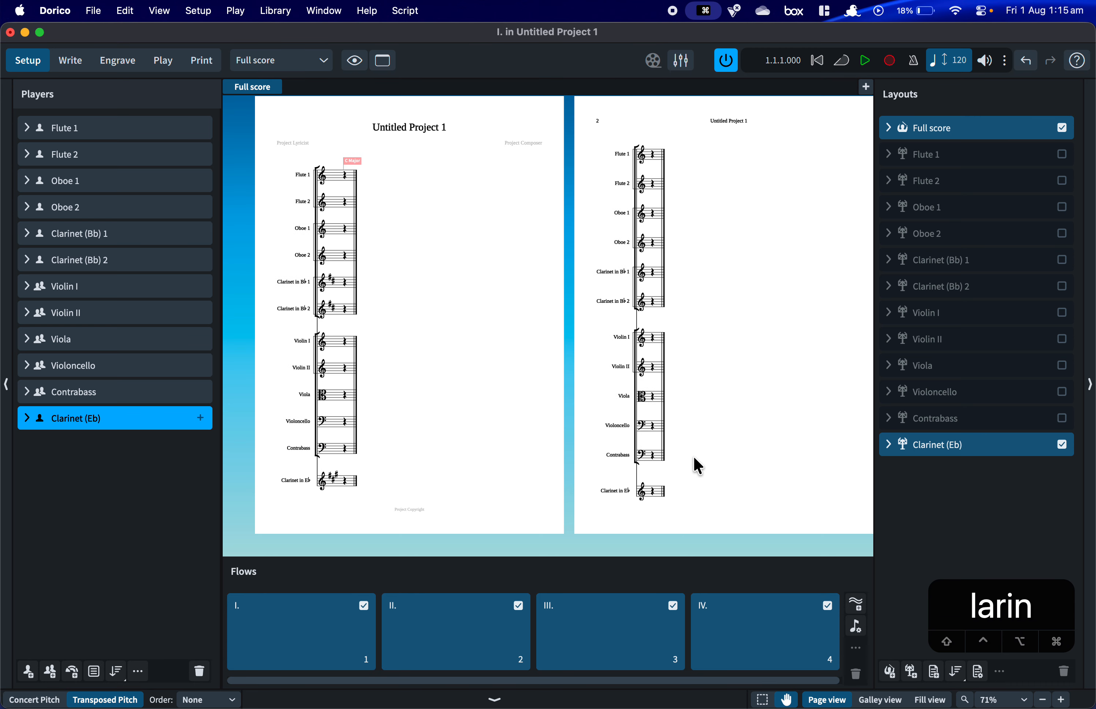
left_click(118, 417)
left_click_drag(119, 418, 130, 218)
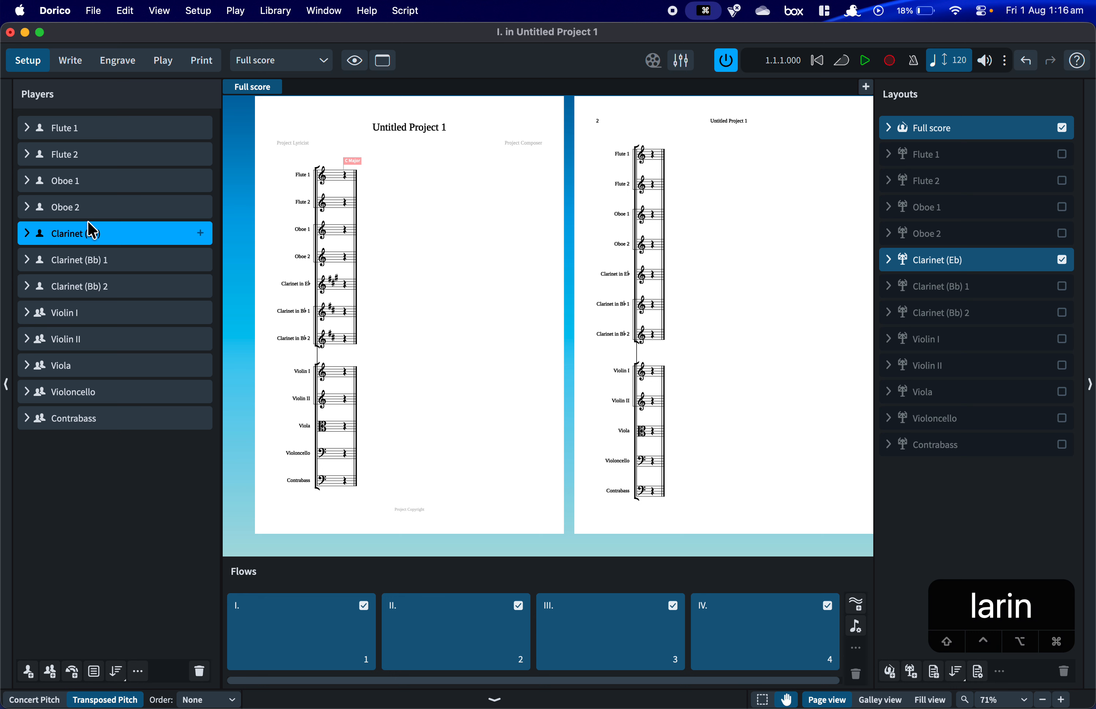
Exclude the Clarinet (Eb) player from flows I., III. and IV., leaving it only in flow II.
left_click(363, 607)
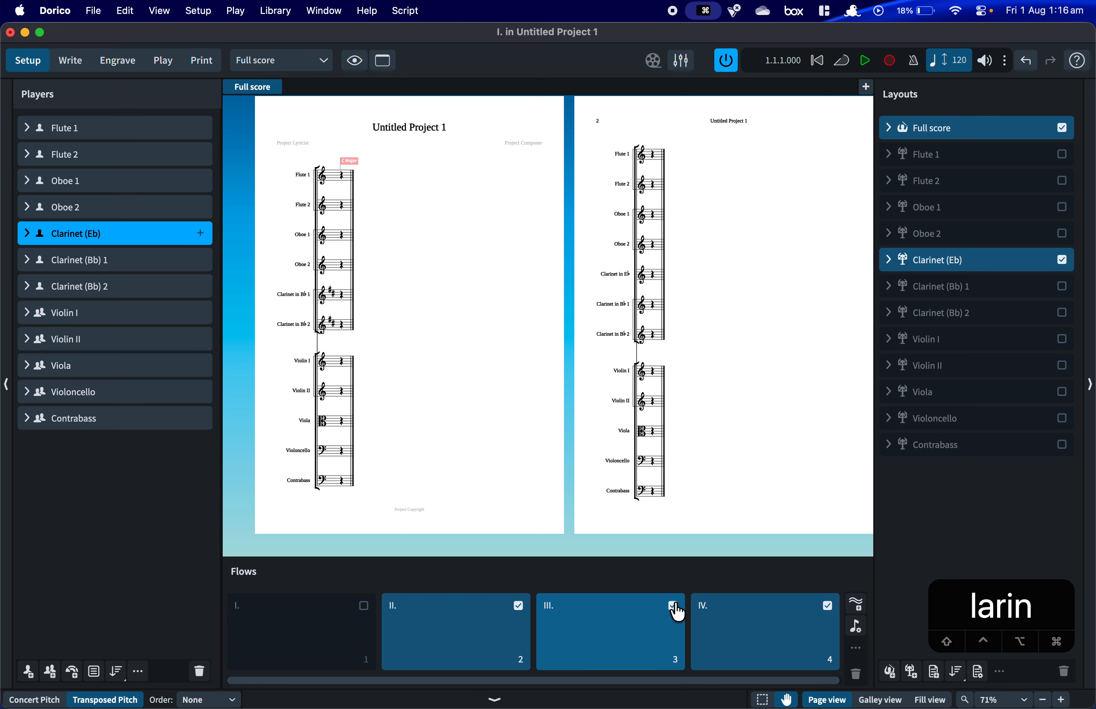
left_click(673, 607)
left_click(828, 608)
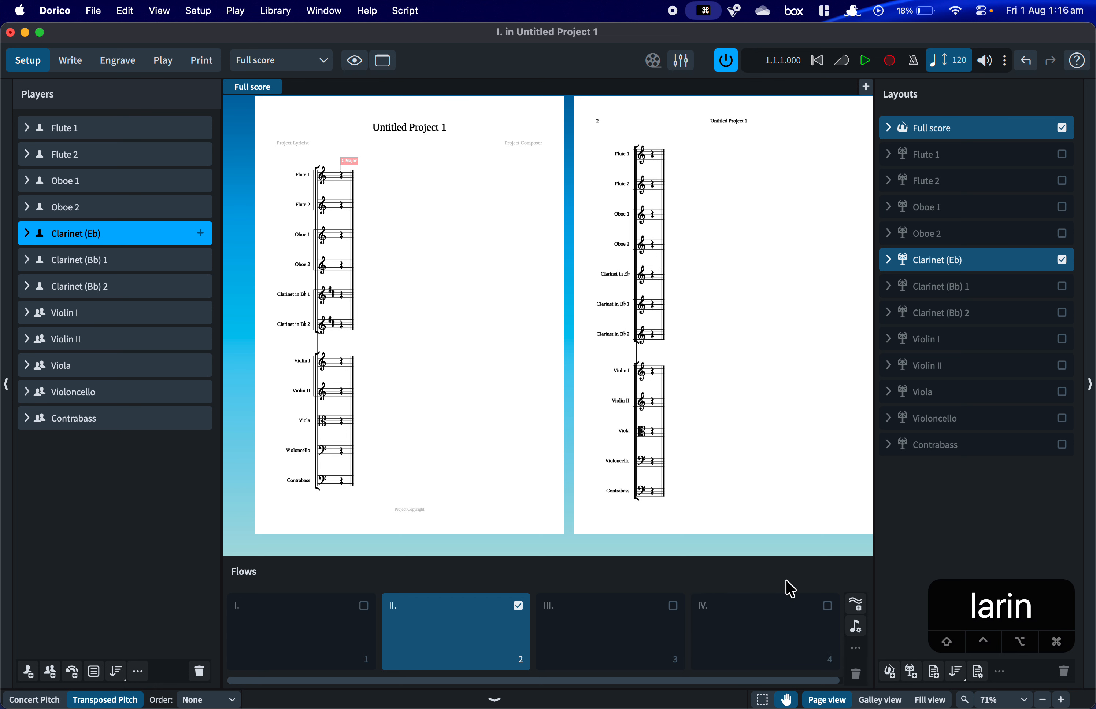
scroll(405, 283, "right", 6)
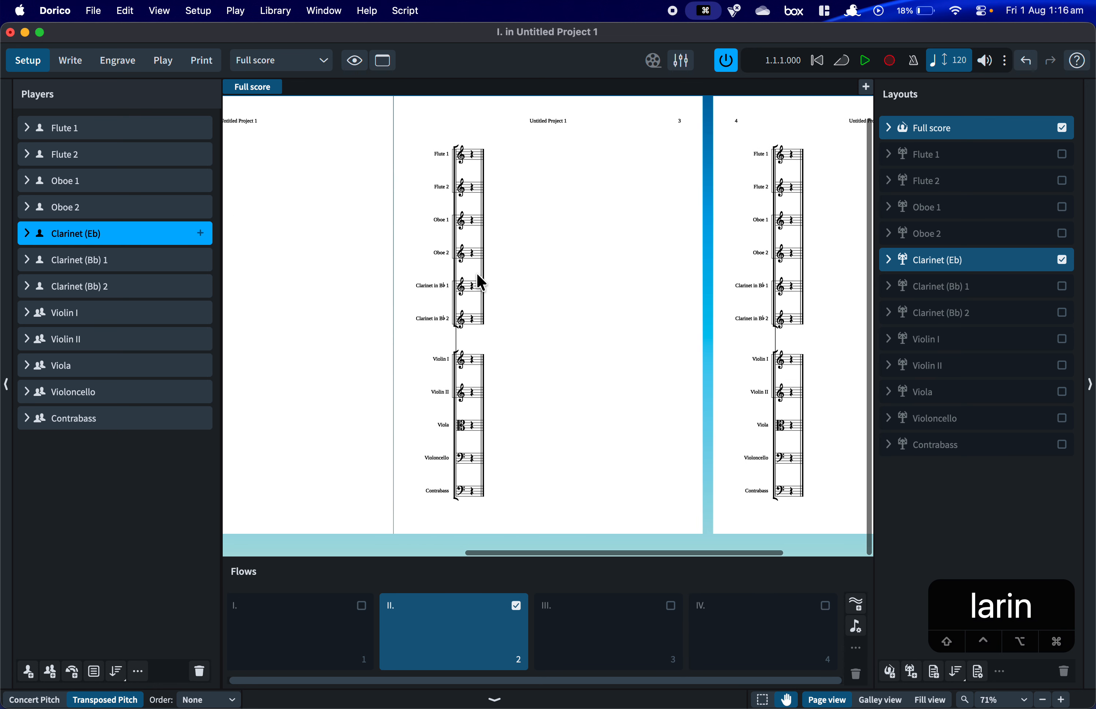
scroll(568, 306, "left", 6)
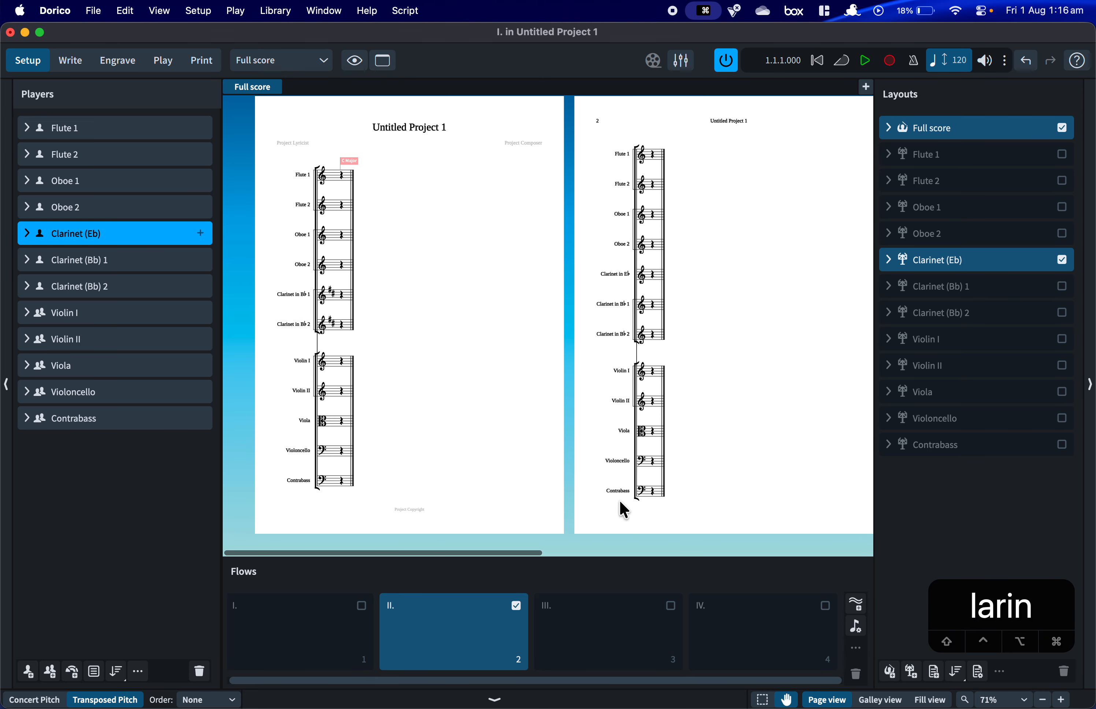
Open the Clarinet (Eb) layout in a new tab, examine how its four flows appear, and close the tab.
left_click(957, 263)
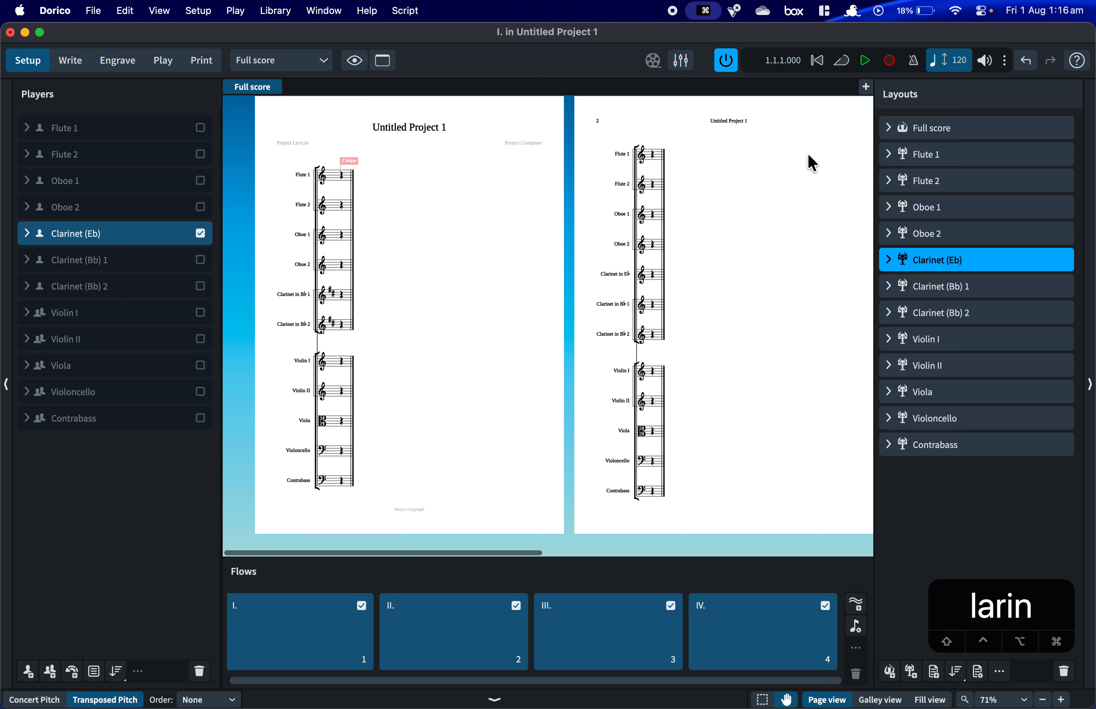
left_click(866, 87)
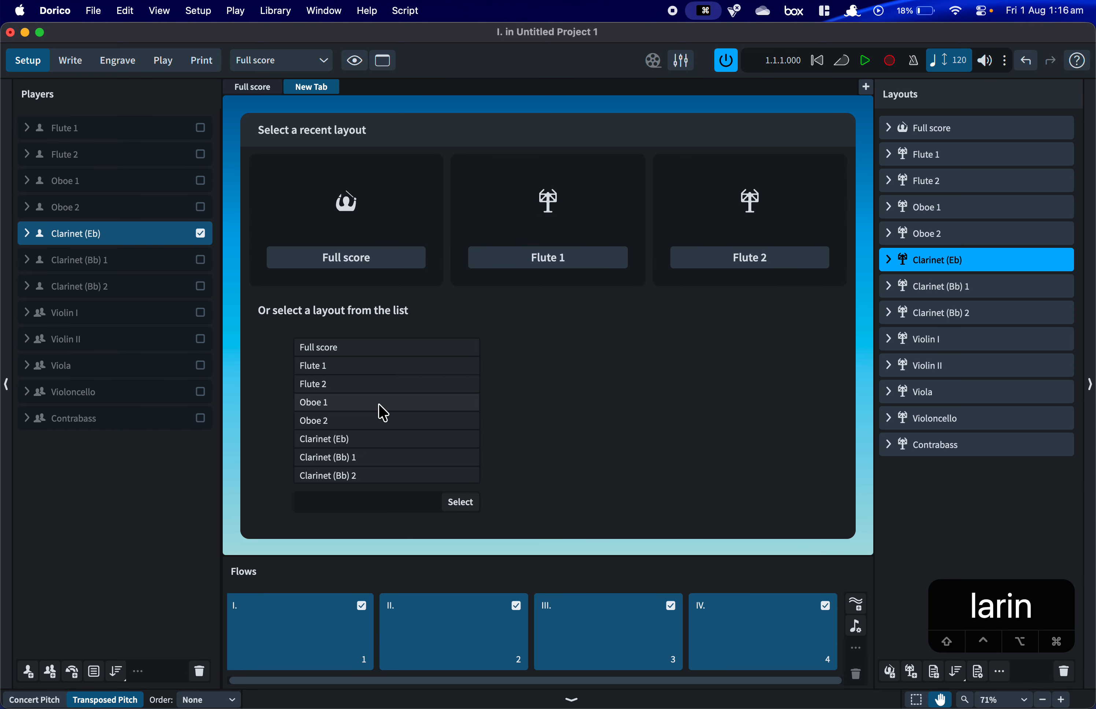
left_click(367, 440)
left_click(454, 504)
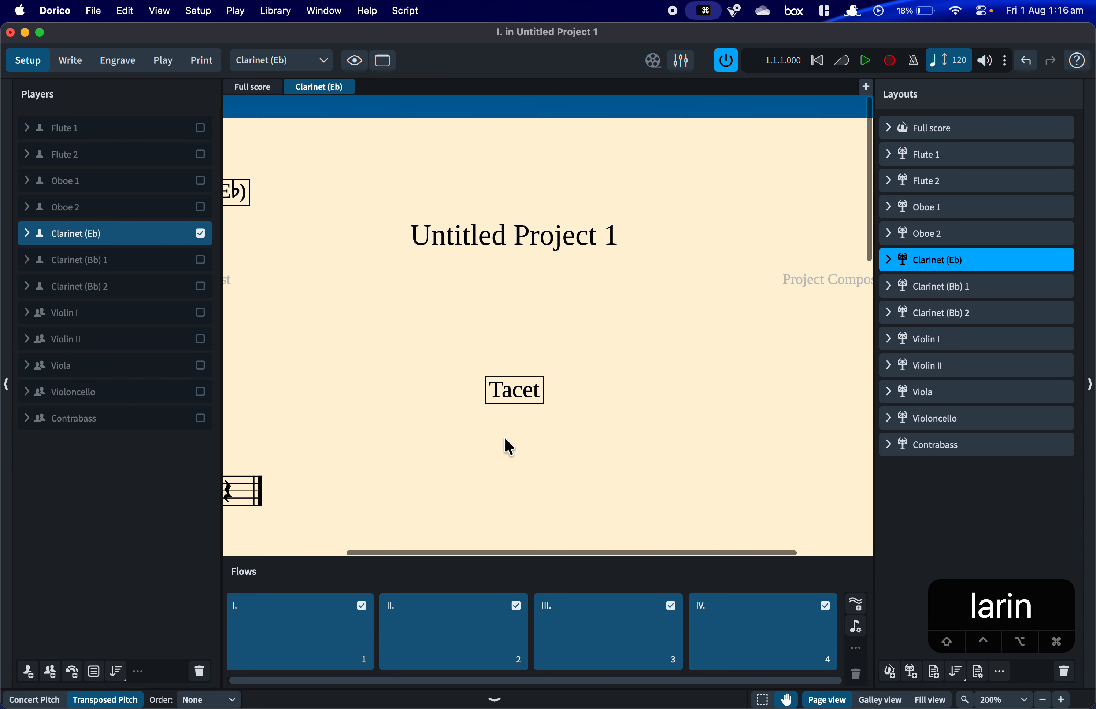
scroll(505, 441, "down", 5)
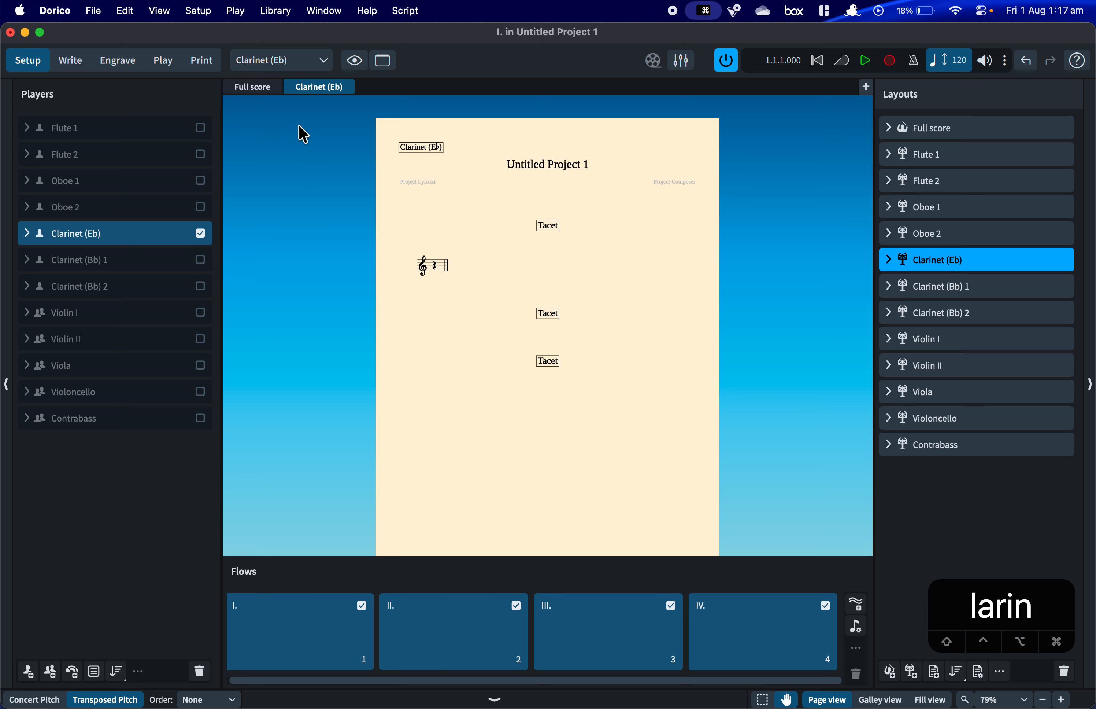
left_click(289, 87)
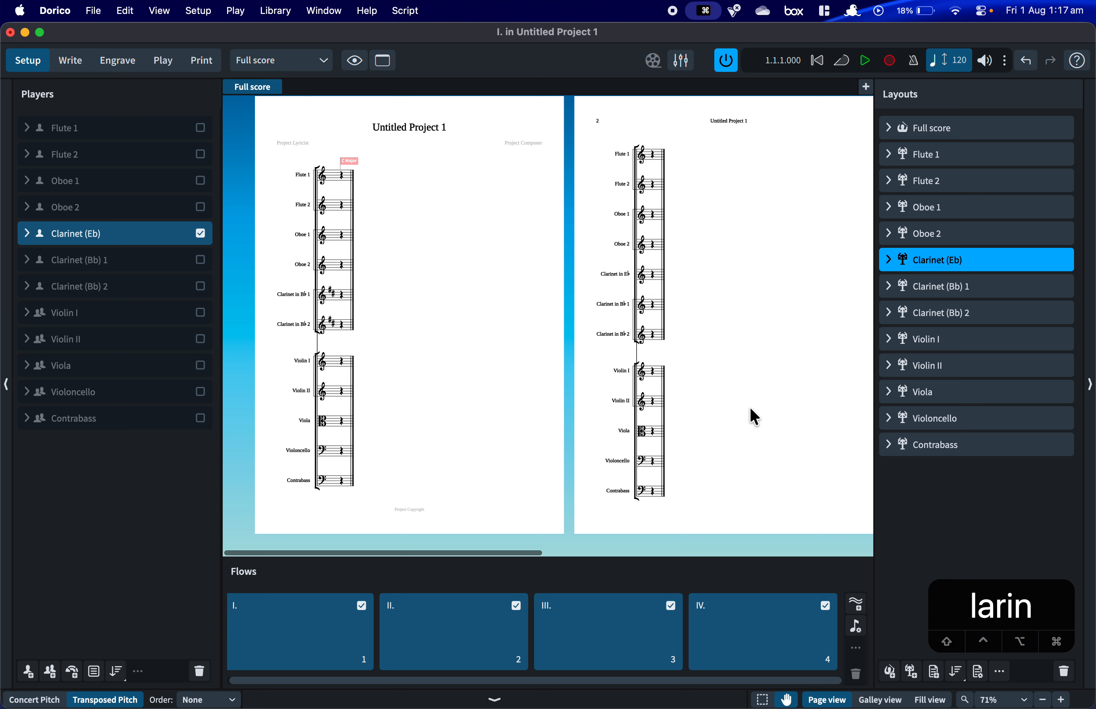
Delete the Clarinet (Eb) player from the project.
left_click(155, 235)
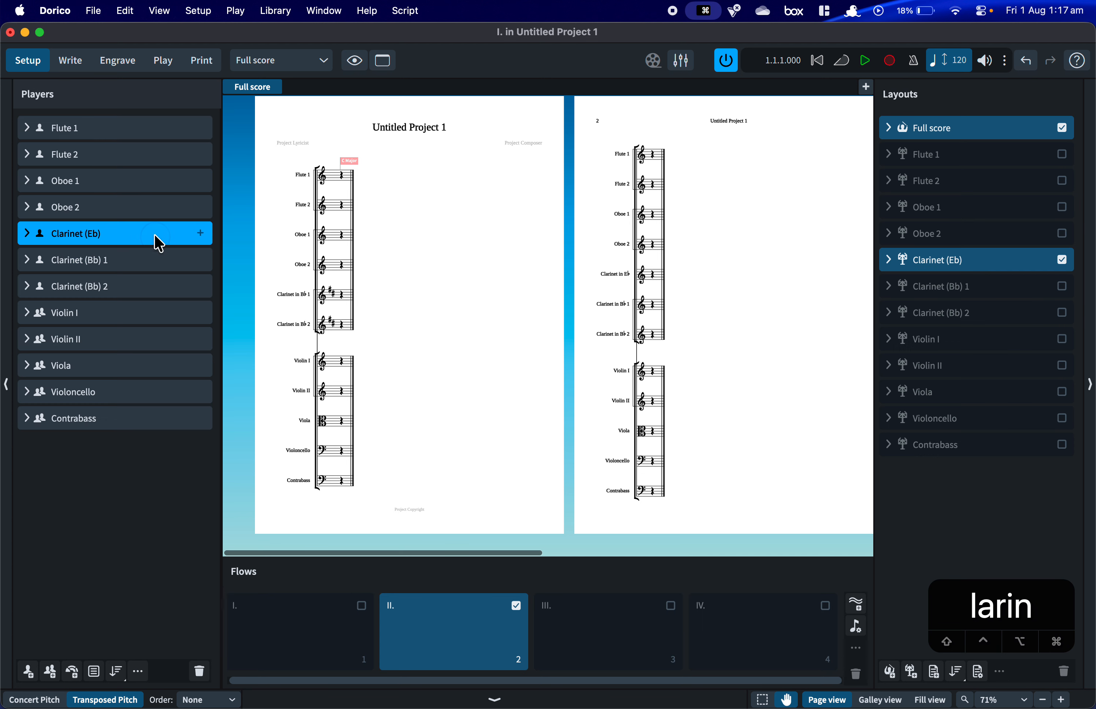
left_click(199, 671)
left_click(699, 404)
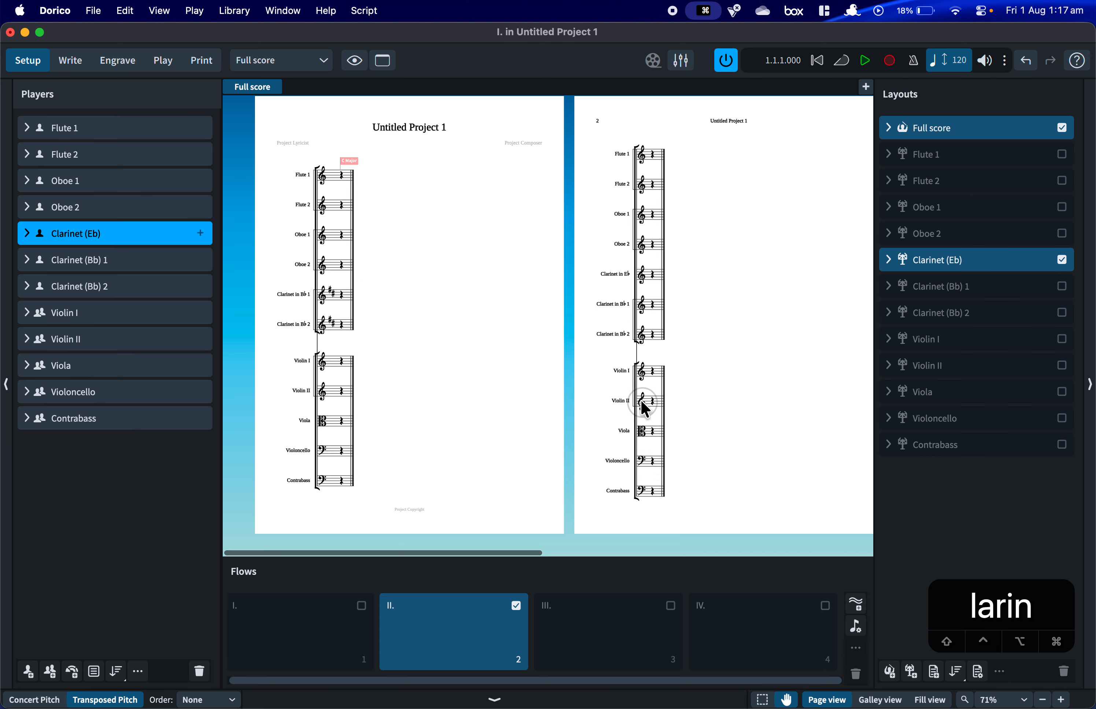
Exclude flow II. from the Full score layout and check the remaining score pages.
left_click(985, 134)
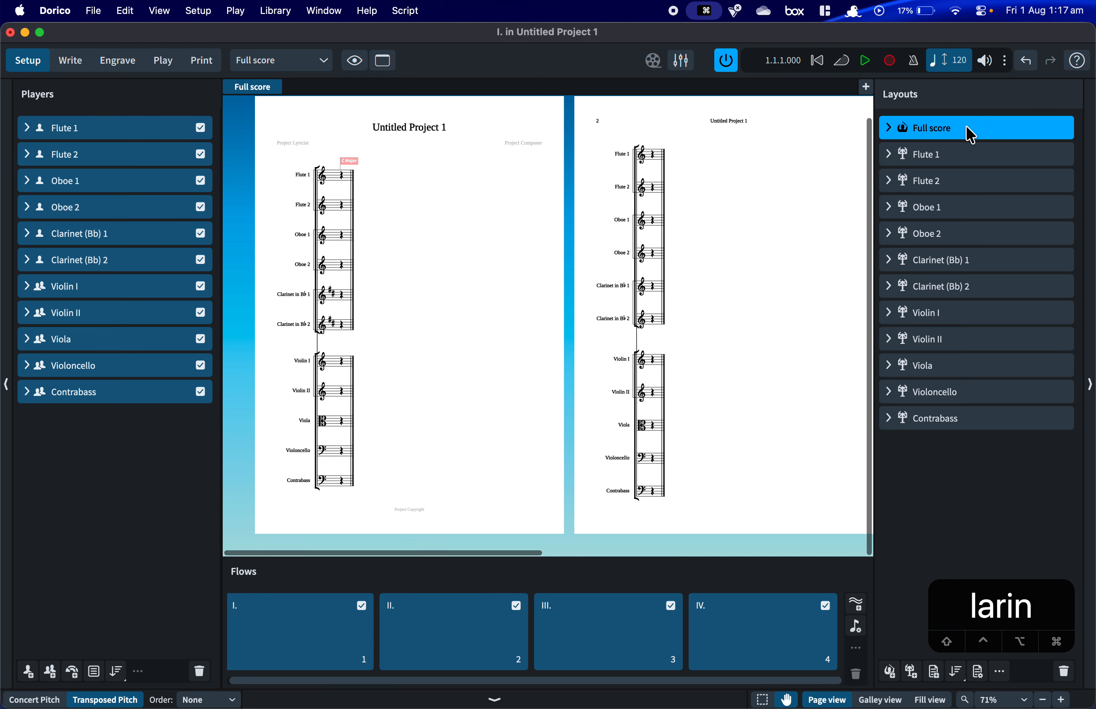
left_click(516, 607)
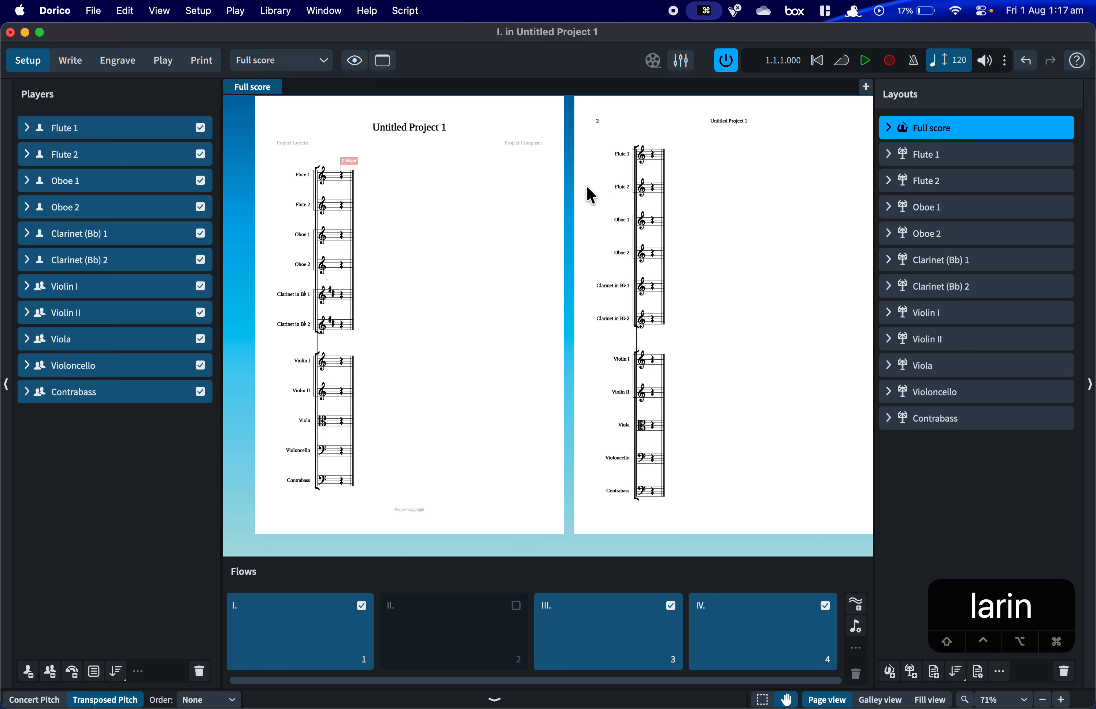
scroll(656, 317, "right", 6)
scroll(649, 325, "down", 4)
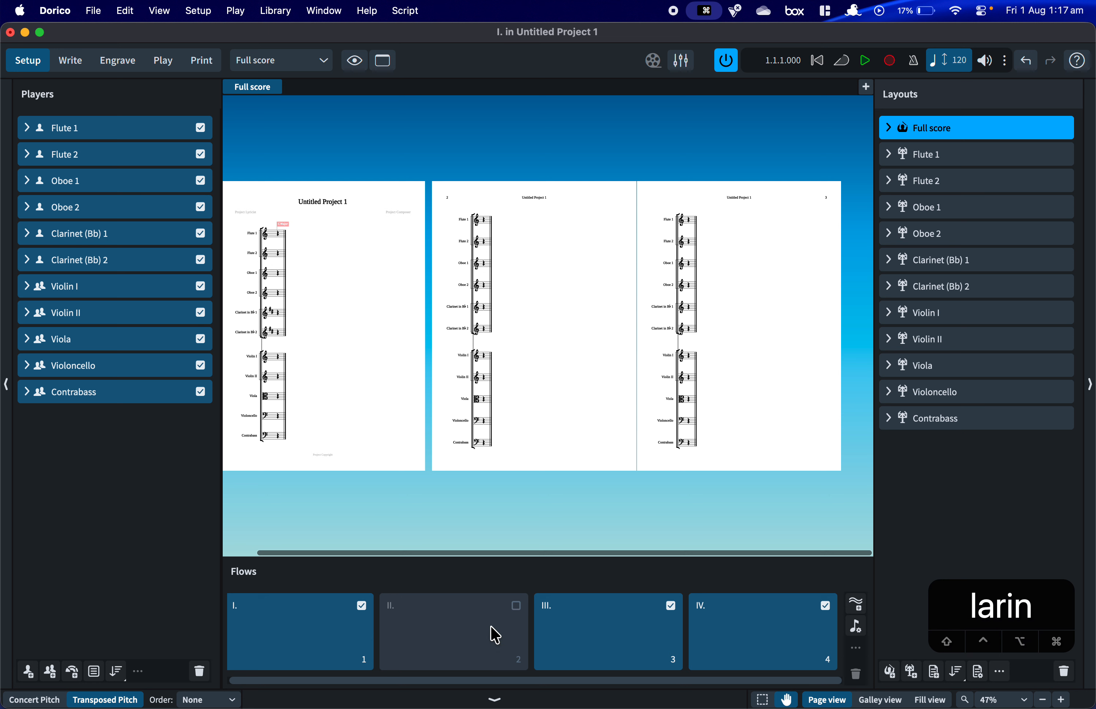
Exclude flow II. from all part layouts, Flute 1 through Contrabass, and view the Flute 1 part in a new tab.
left_click(958, 159)
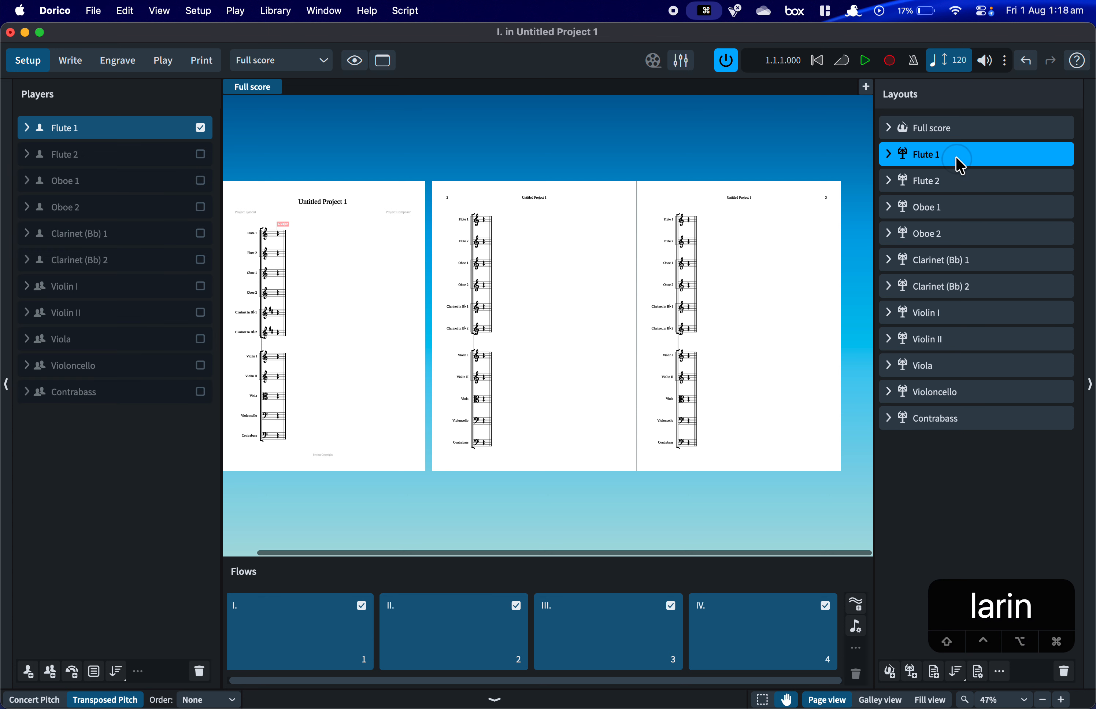
left_click(943, 180)
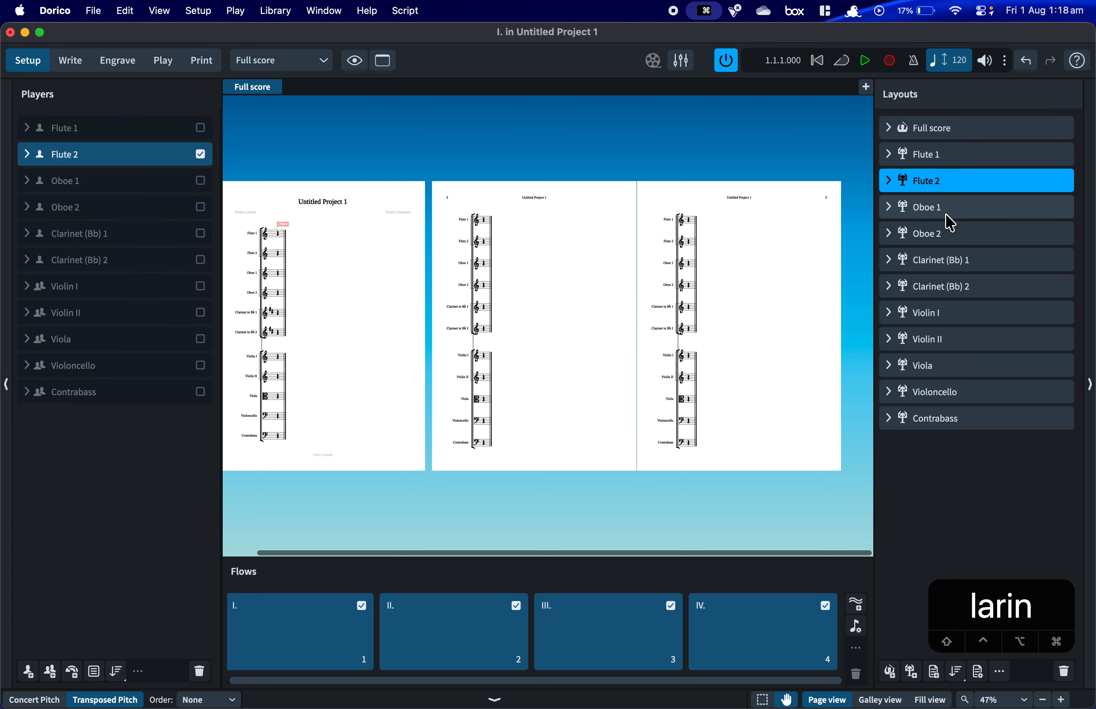
left_click(951, 159)
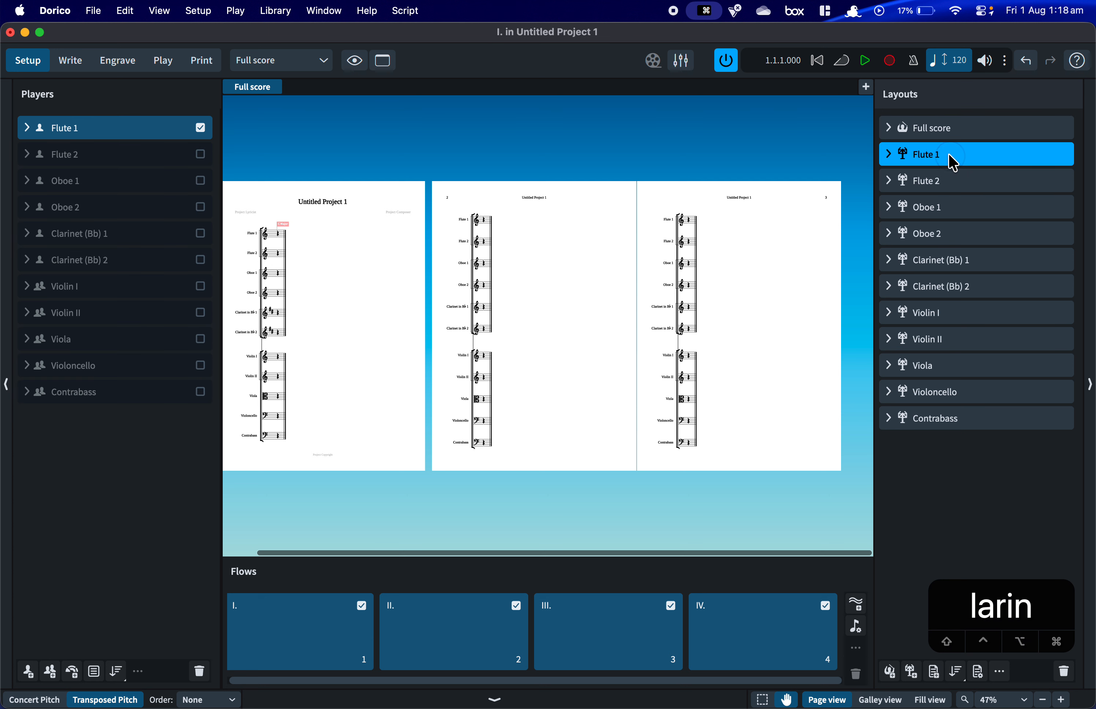
key("shift")
left_click(941, 424, "shift")
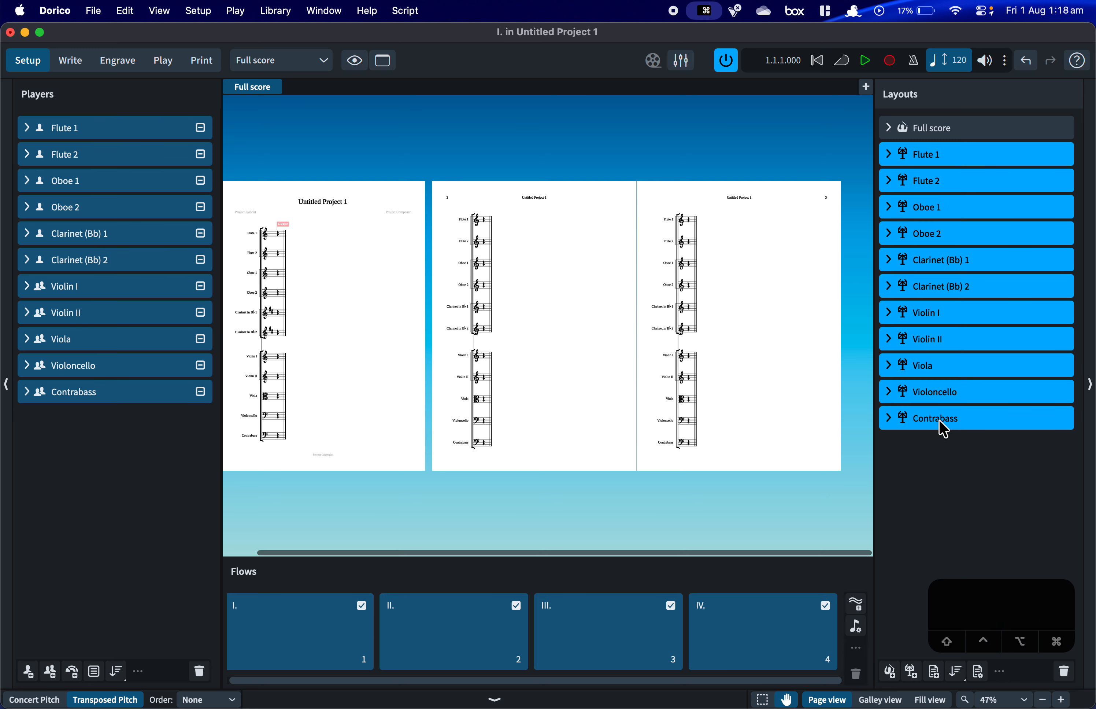
left_click(516, 605)
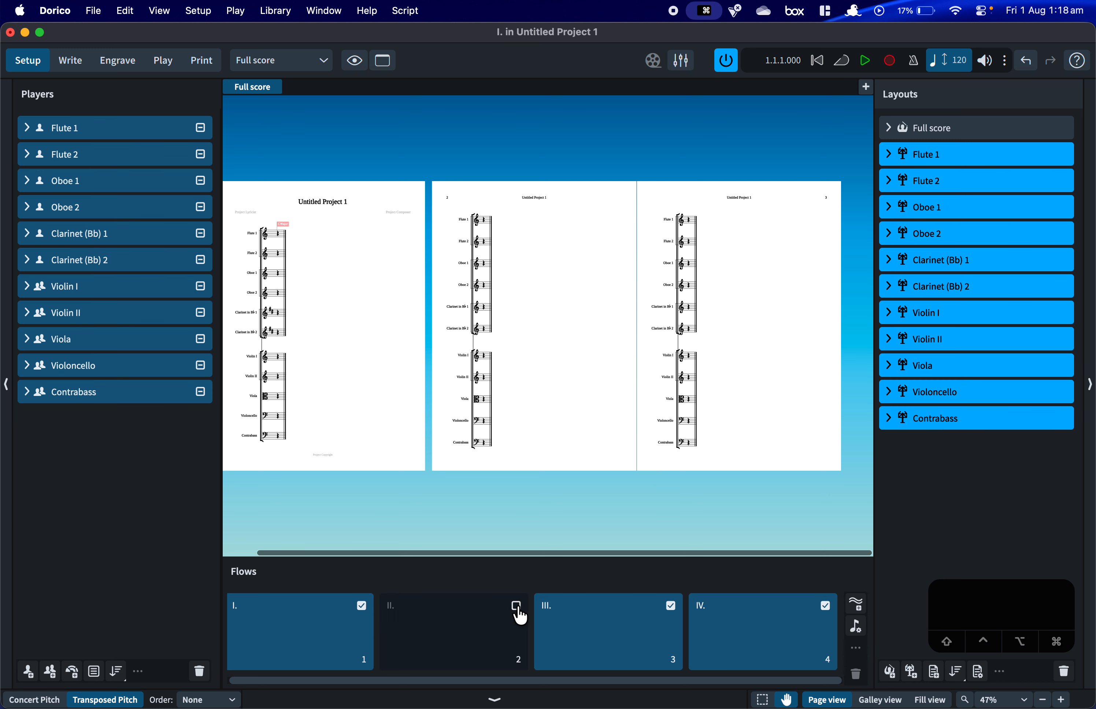
left_click(865, 87)
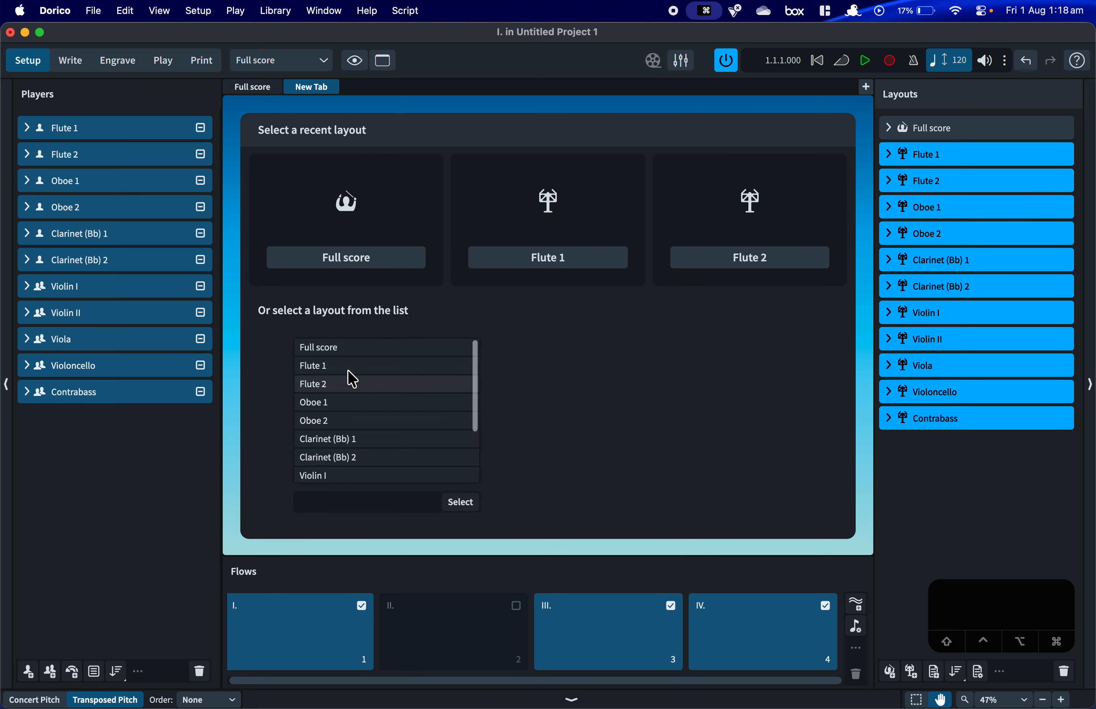
left_click(514, 247)
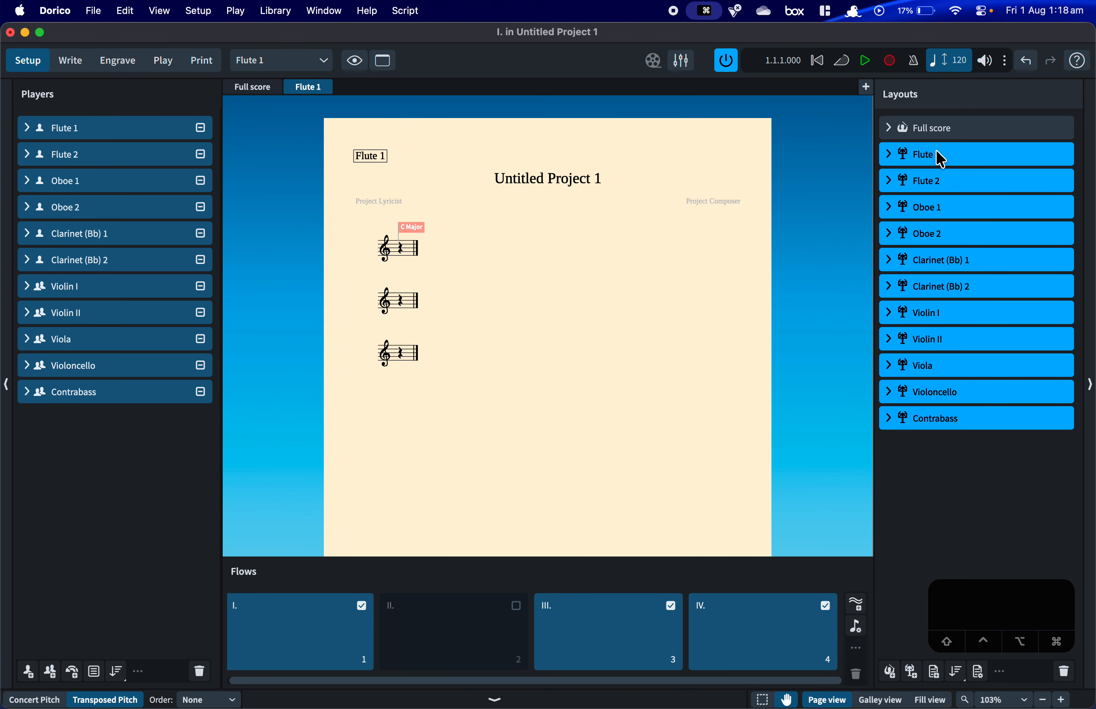
Include flow II. again in all part layouts and the Full score layout, and close the Flute 1 tab.
left_click(517, 606)
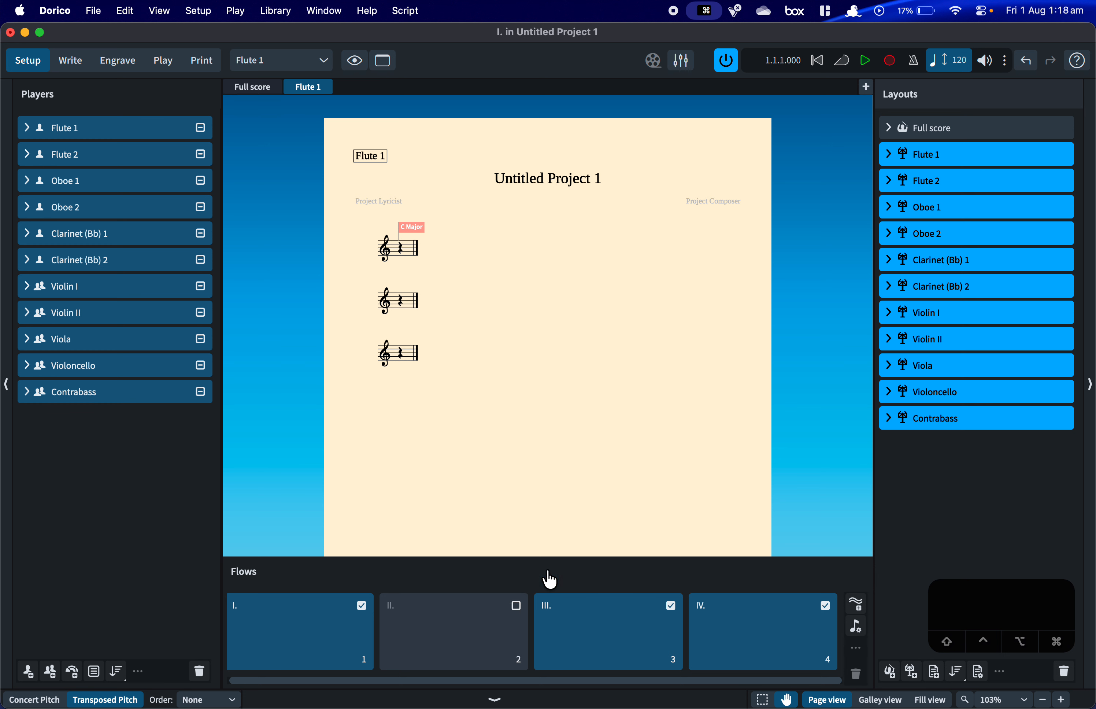
left_click(979, 128)
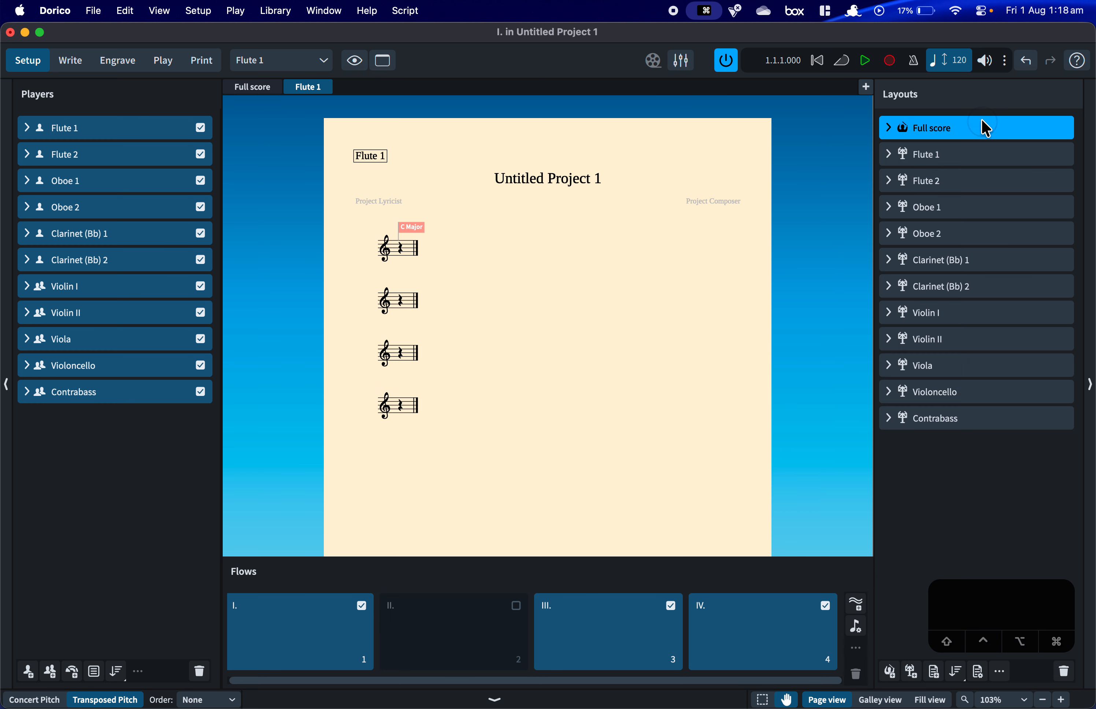
left_click(517, 608)
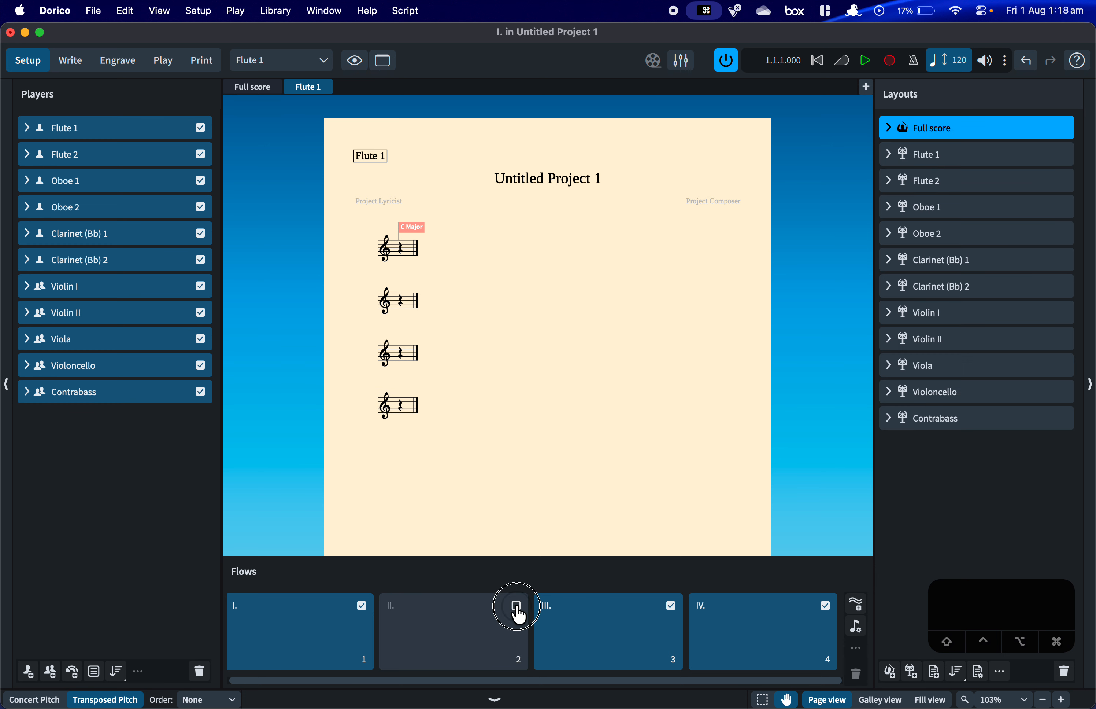
left_click(292, 86)
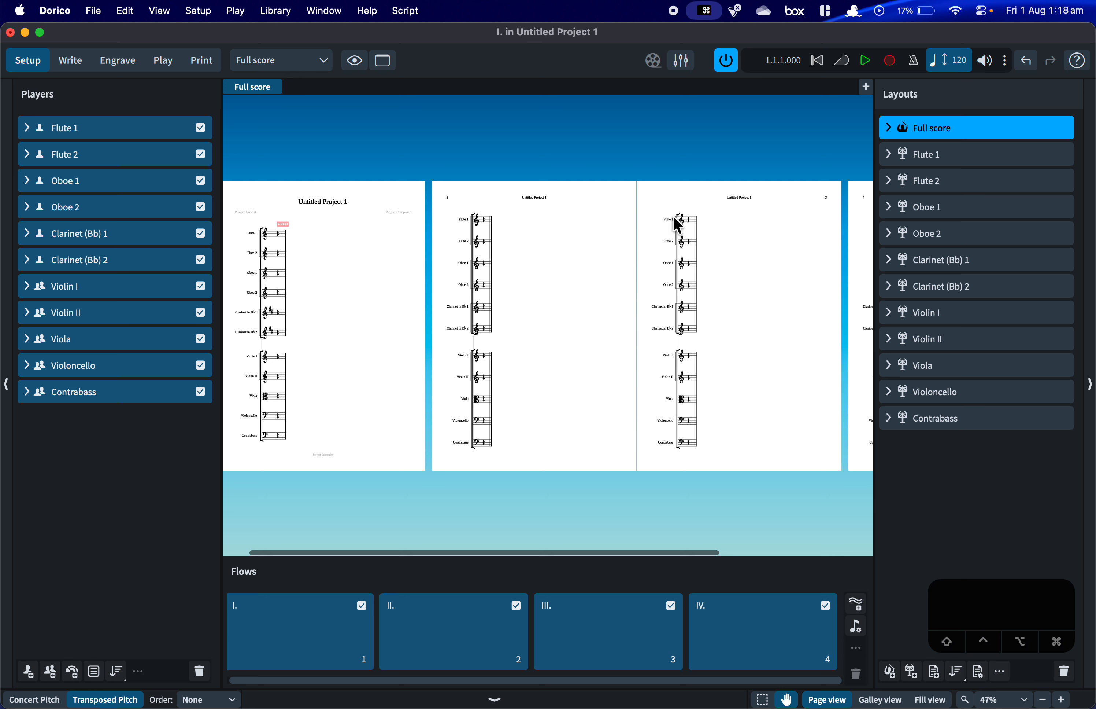
scroll(525, 277, "up", 5)
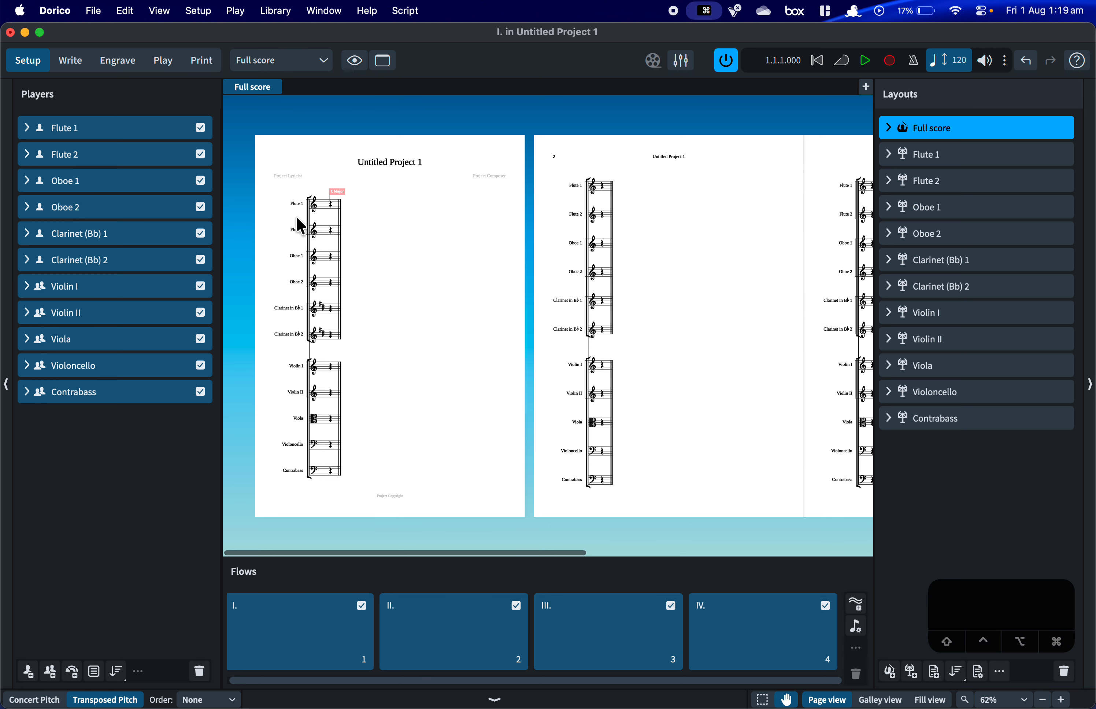
left_click(201, 14)
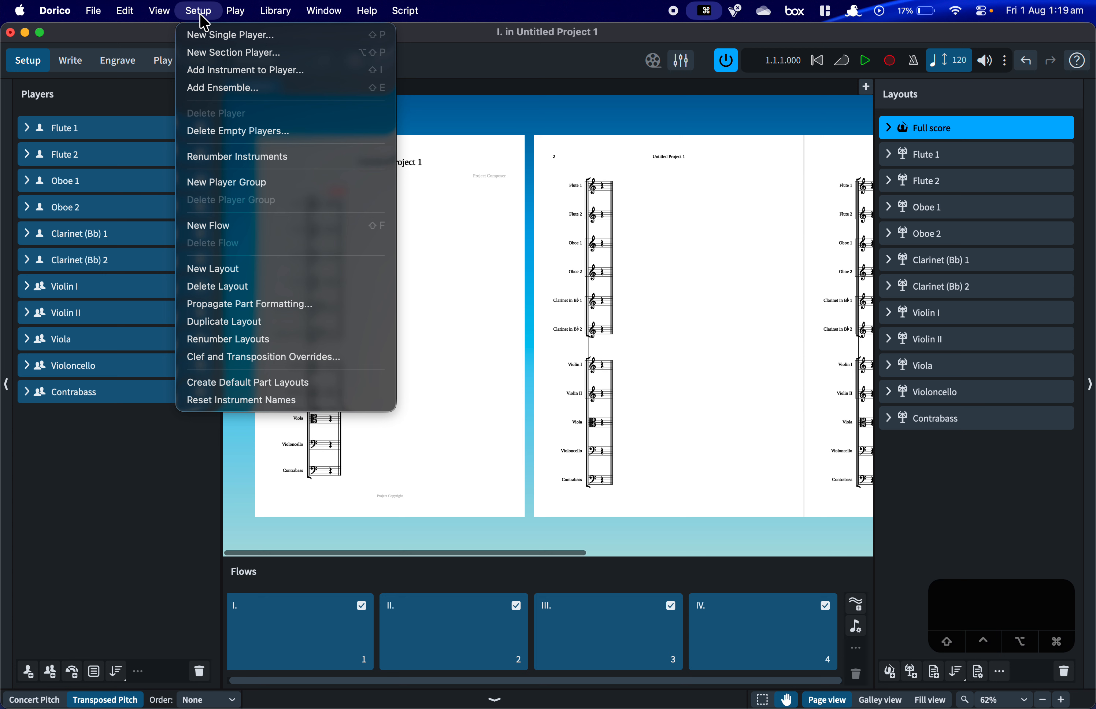
left_click(201, 18)
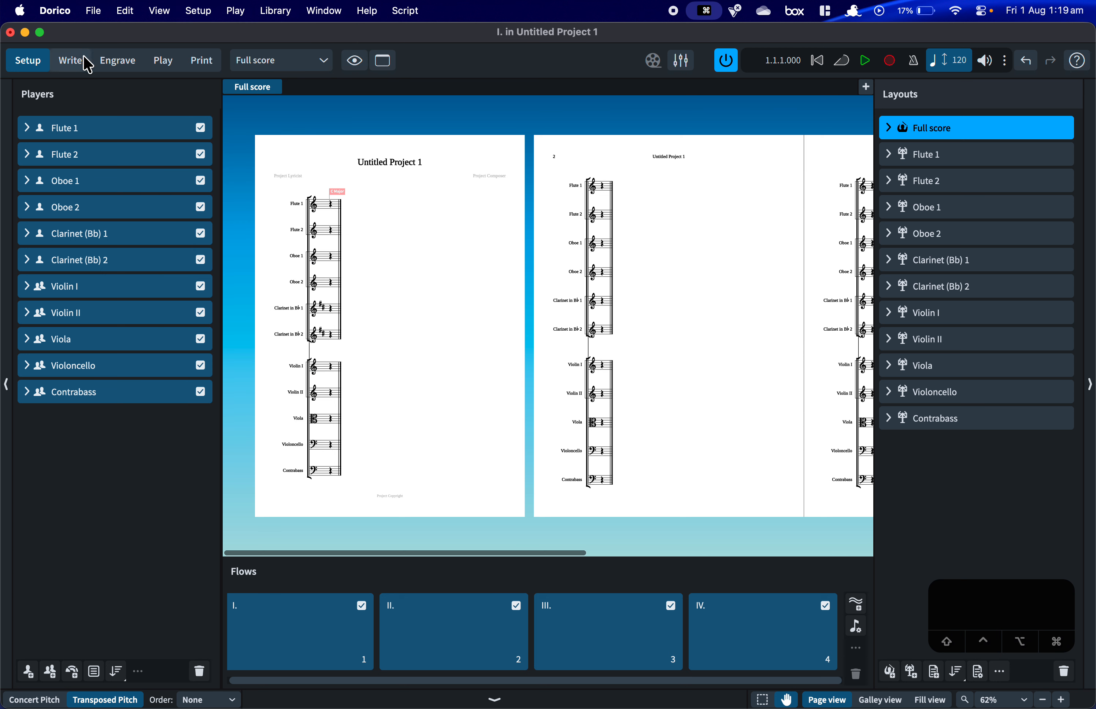
left_click(199, 10)
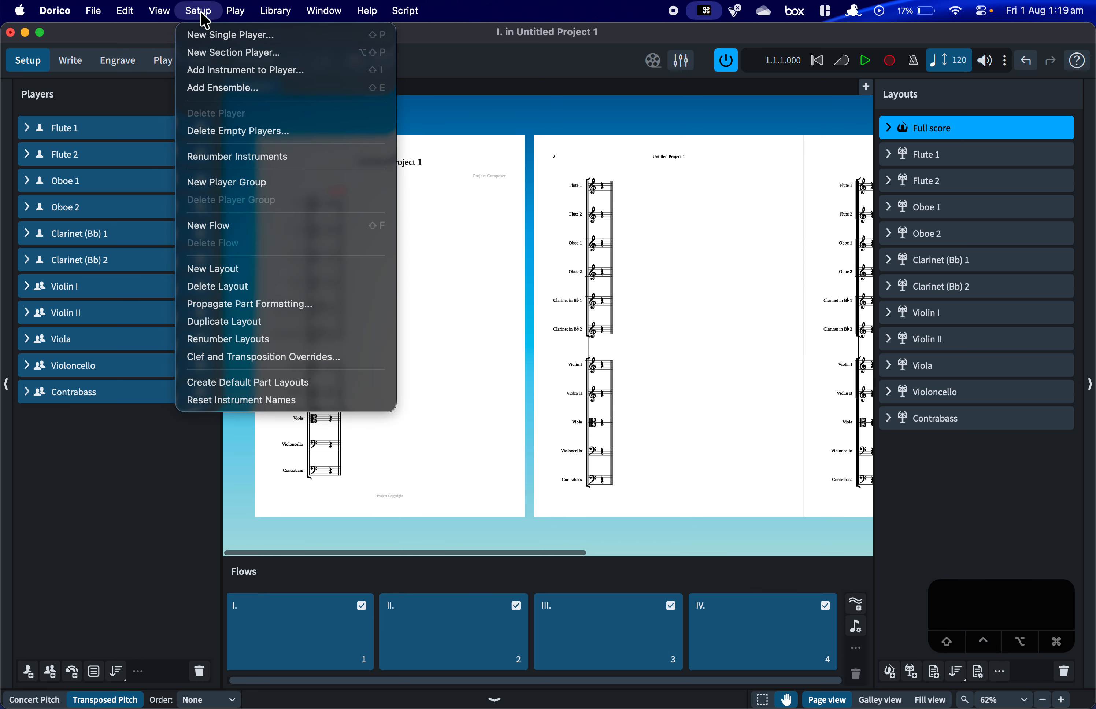
left_click(203, 15)
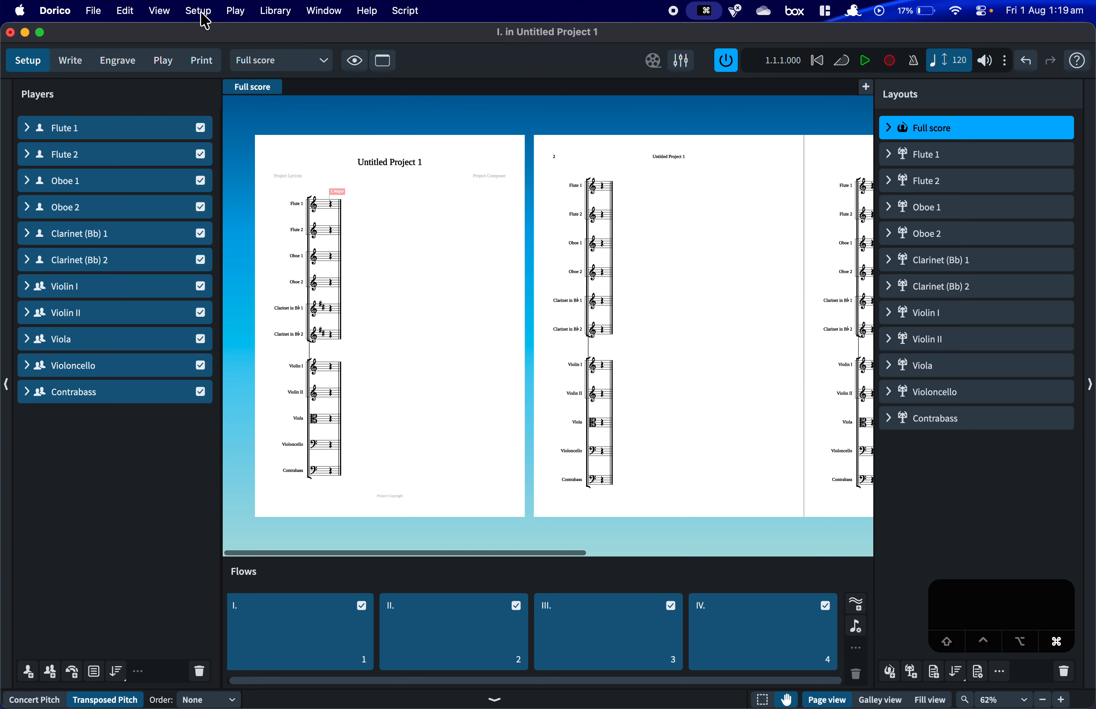
Switch to Write mode to view its mode-specific commands, and return to Setup mode to compare its commands.
key("super+2")
left_click(197, 11)
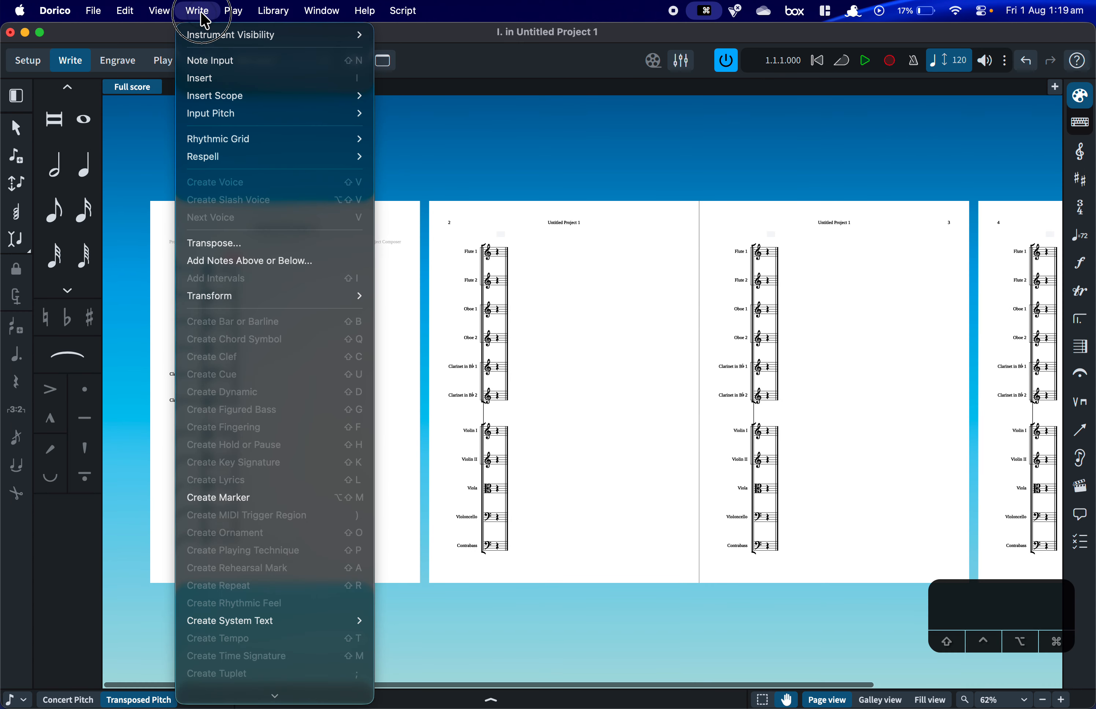
key("super+1")
left_click(203, 14)
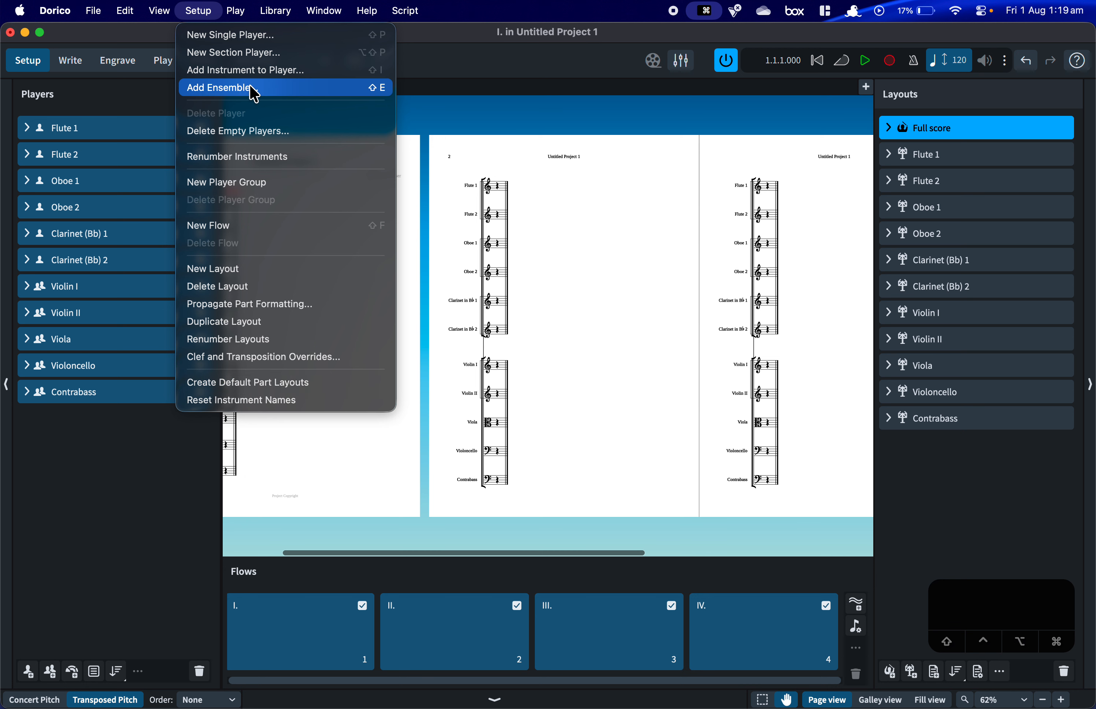
left_click(205, 16)
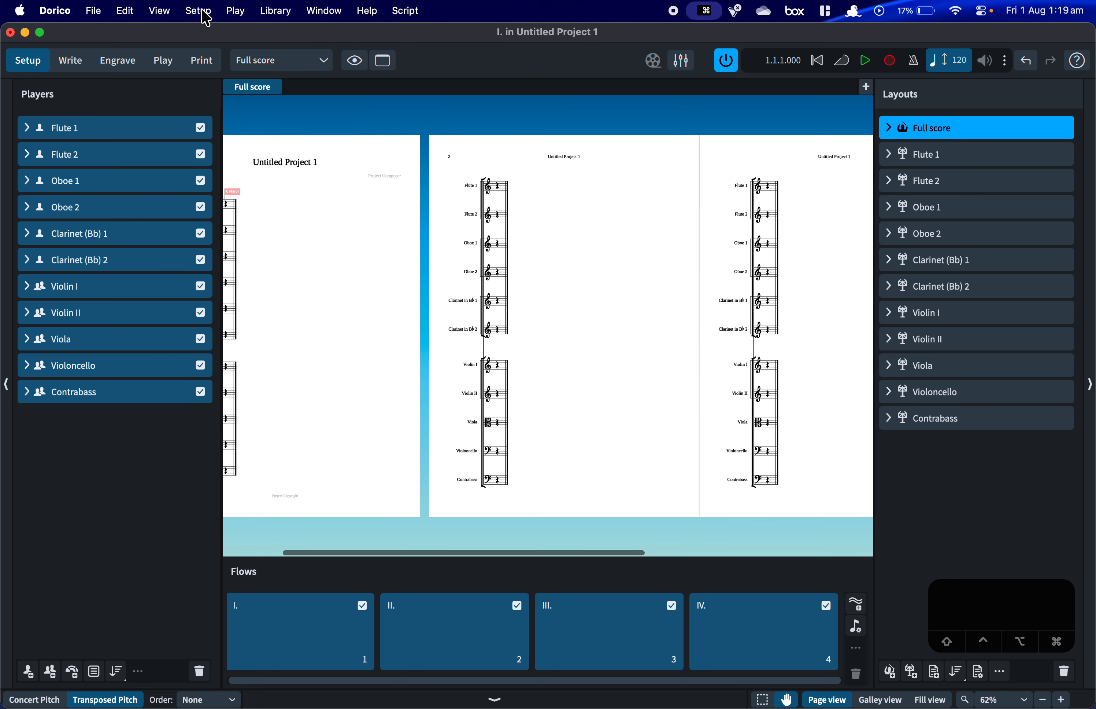
Open the Engraving Options and examine the Accidentals stacking settings and the list of categories.
left_click(276, 11)
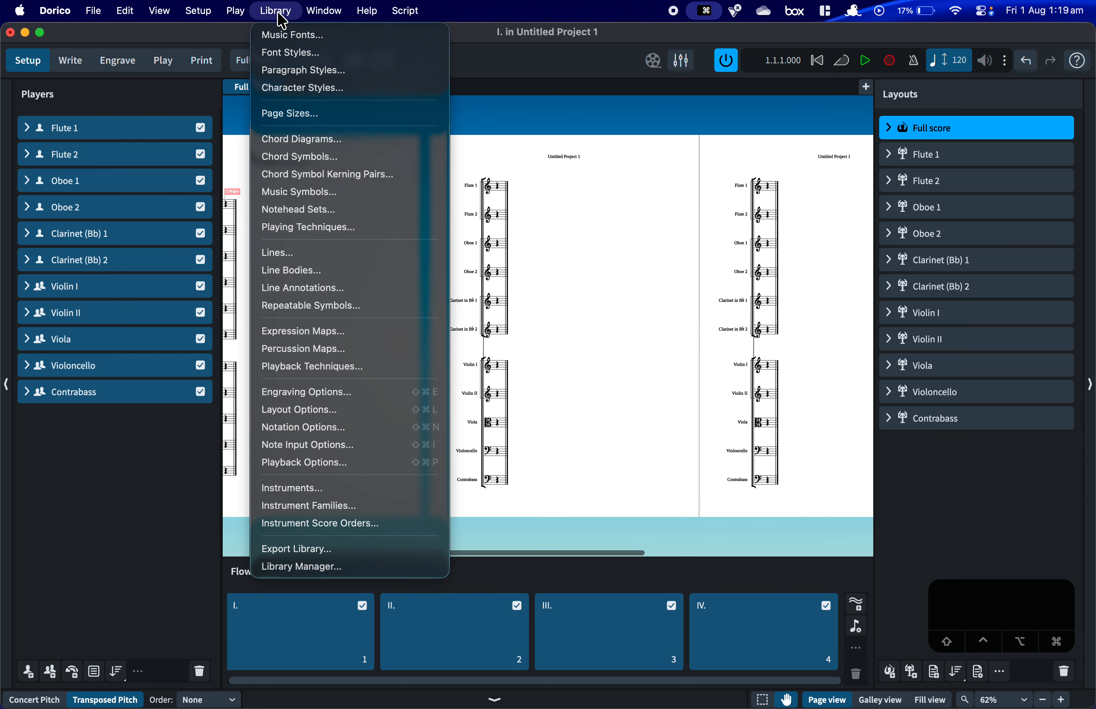
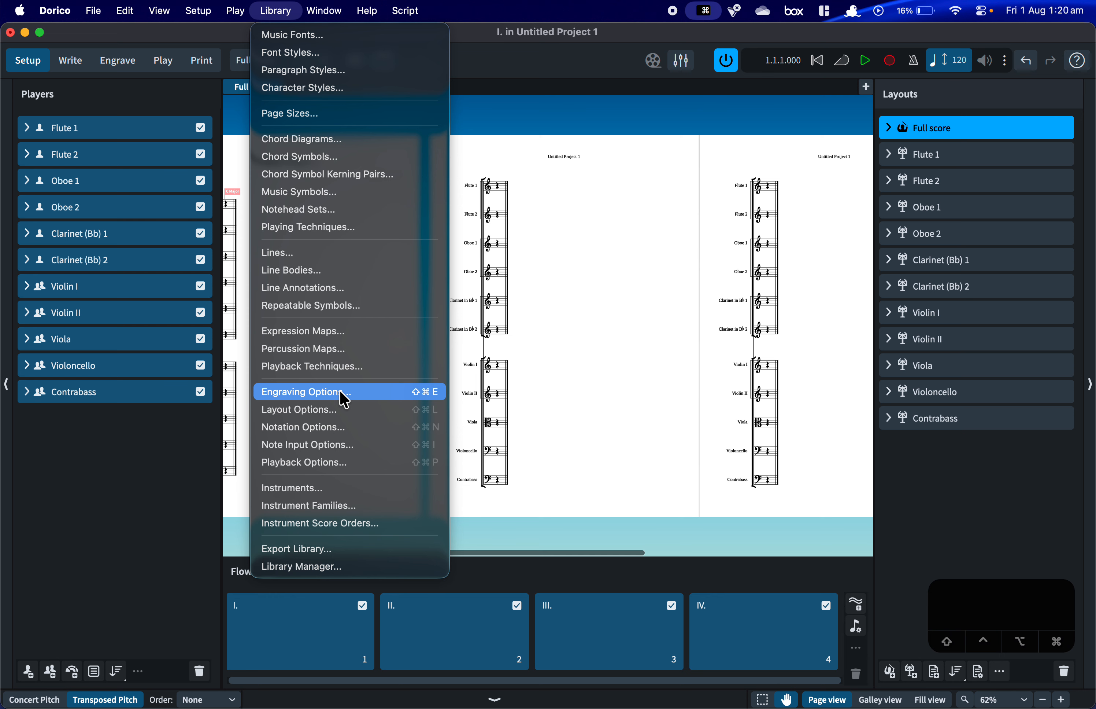
left_click(344, 399)
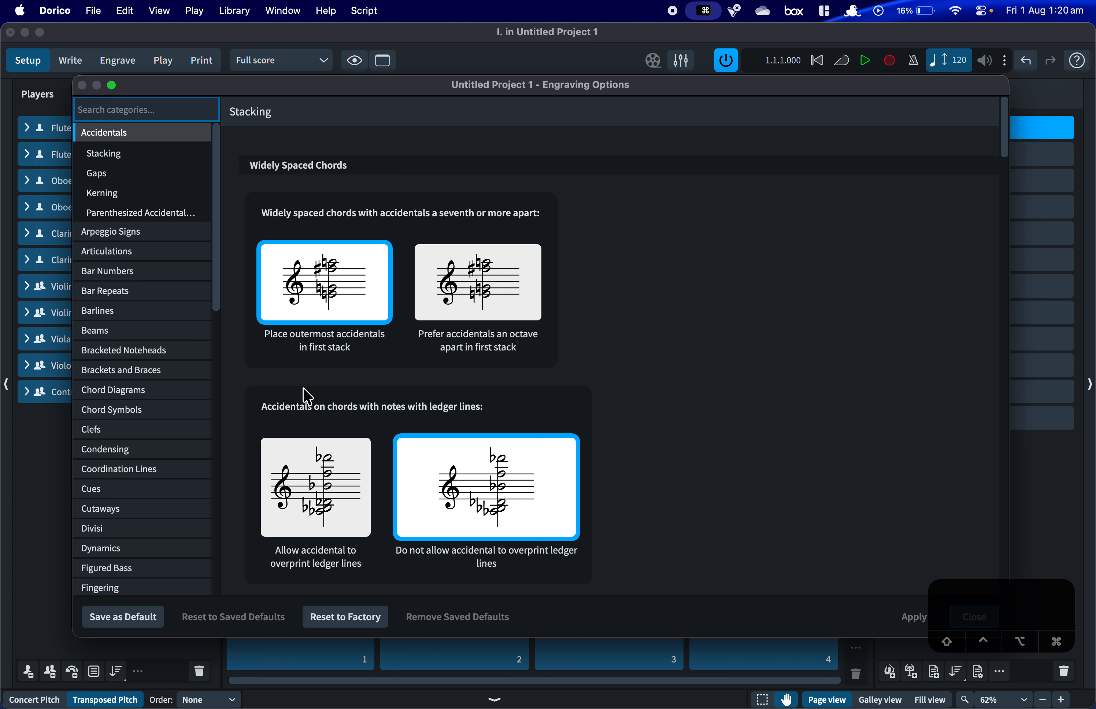
scroll(134, 422, "down", 2)
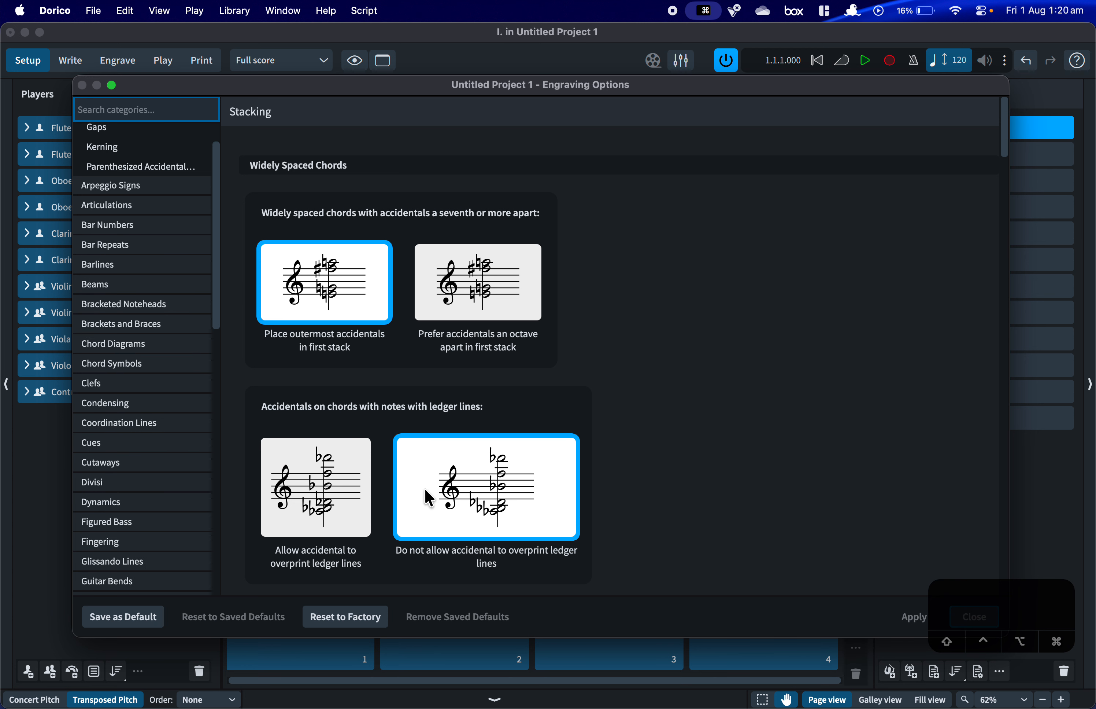
scroll(425, 488, "down", 2)
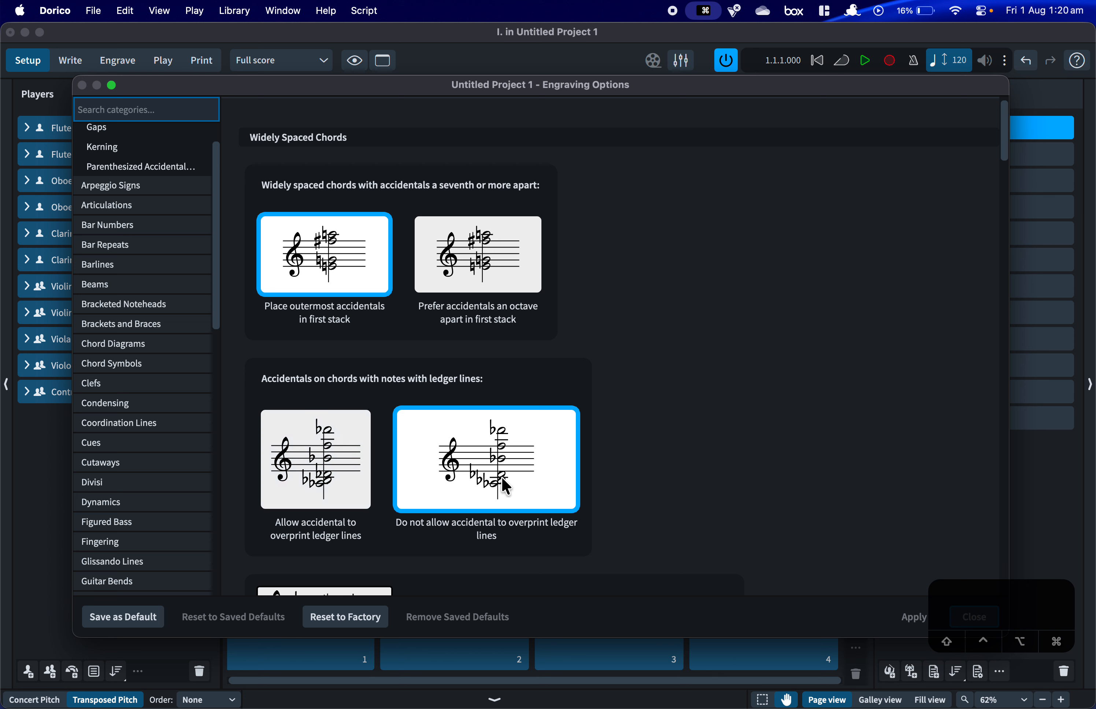
scroll(143, 435, "down", 4)
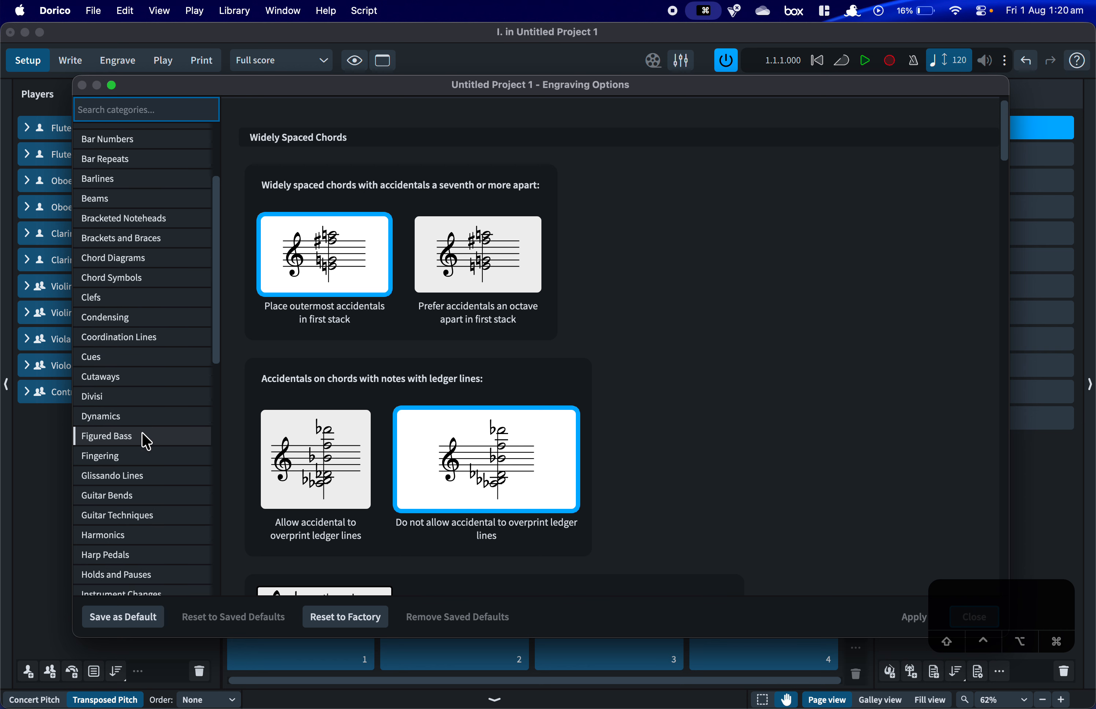
Examine the Dynamics engraving options, from subito appearance through gradual dynamics and hairpins to positions relative to barlines and the end of the system.
left_click(159, 417)
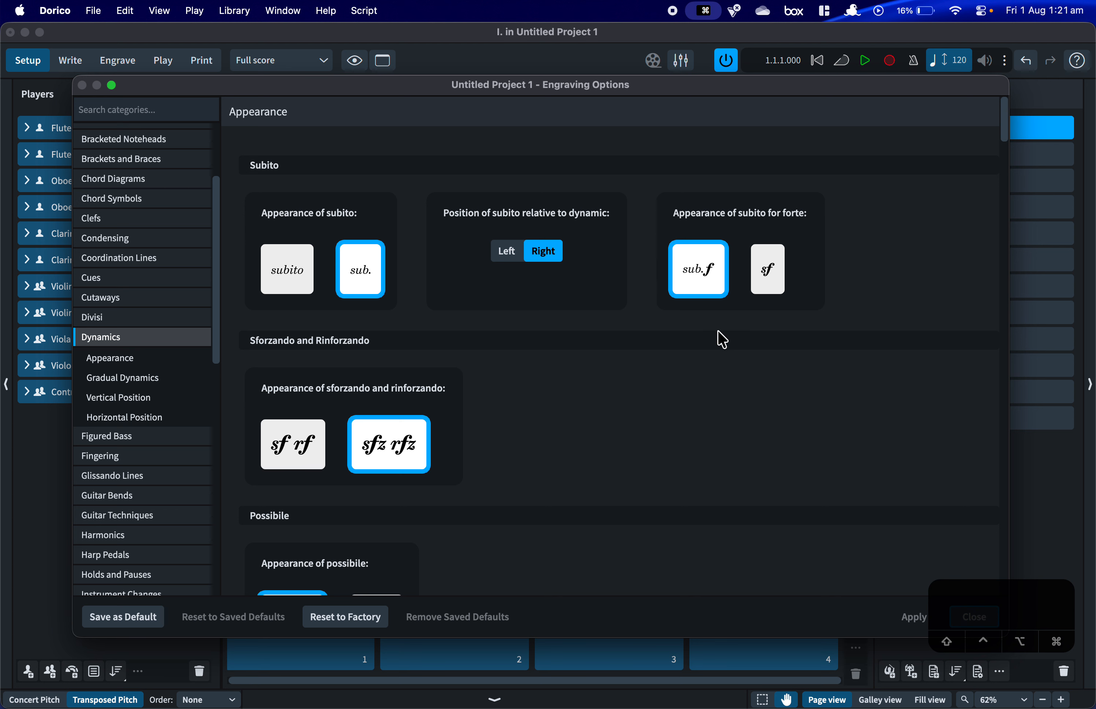
scroll(720, 338, "down", 5)
scroll(581, 392, "down", 15)
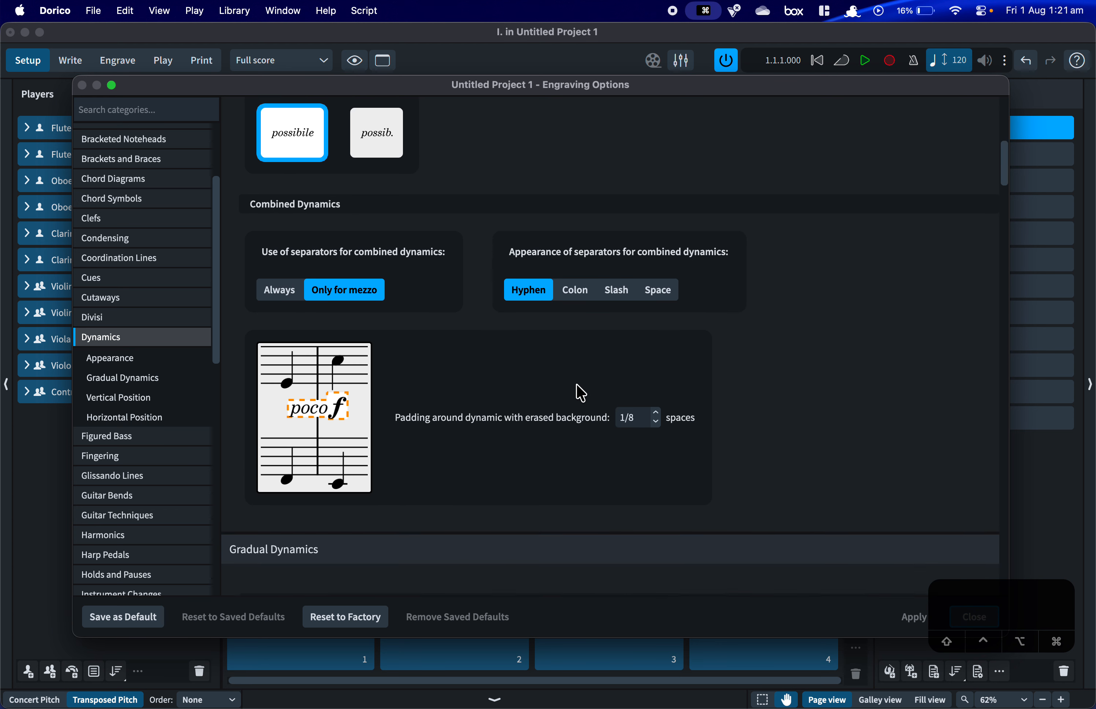
scroll(582, 392, "down", 5)
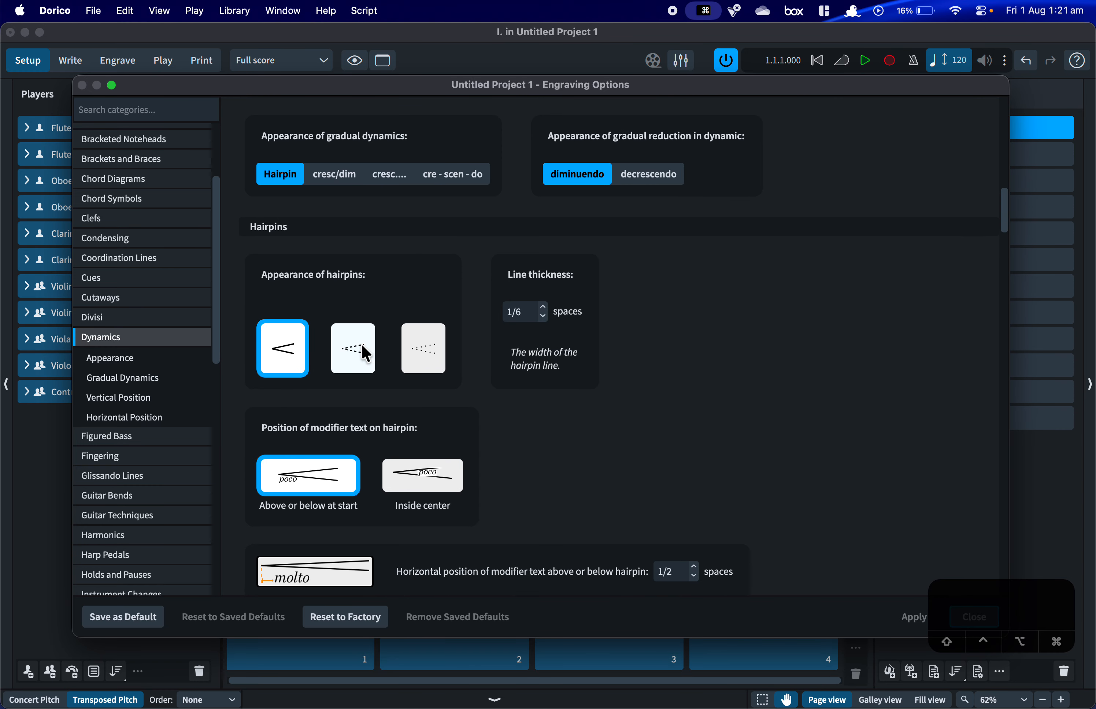
scroll(361, 350, "down", 4)
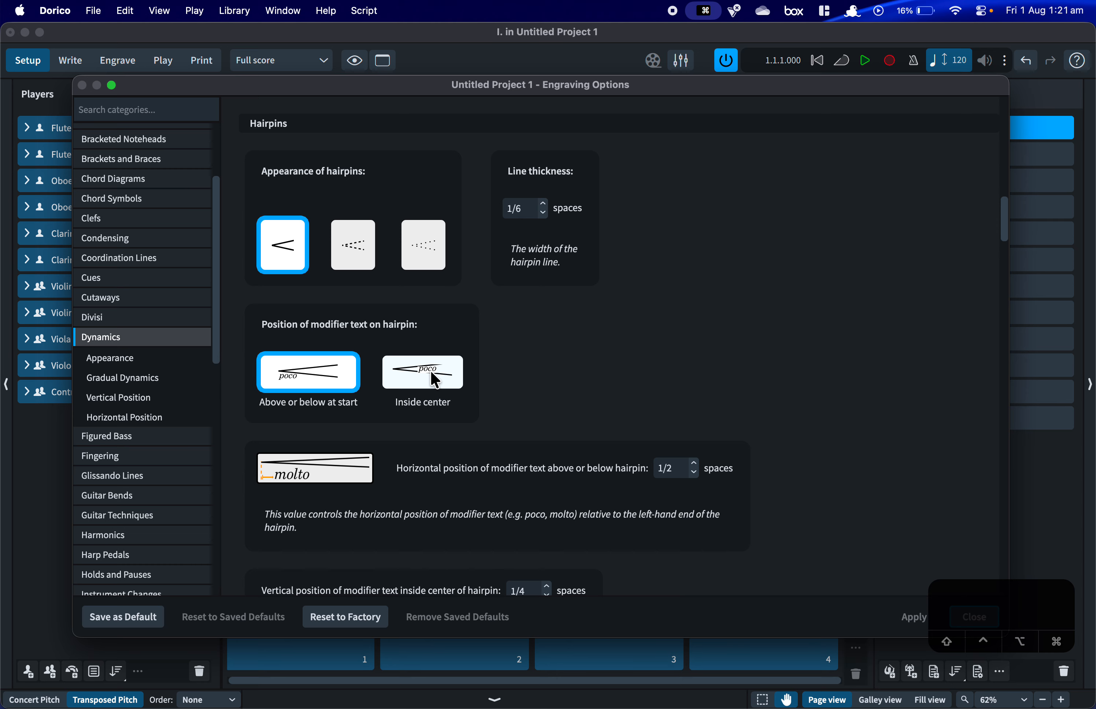
scroll(436, 380, "down", 2)
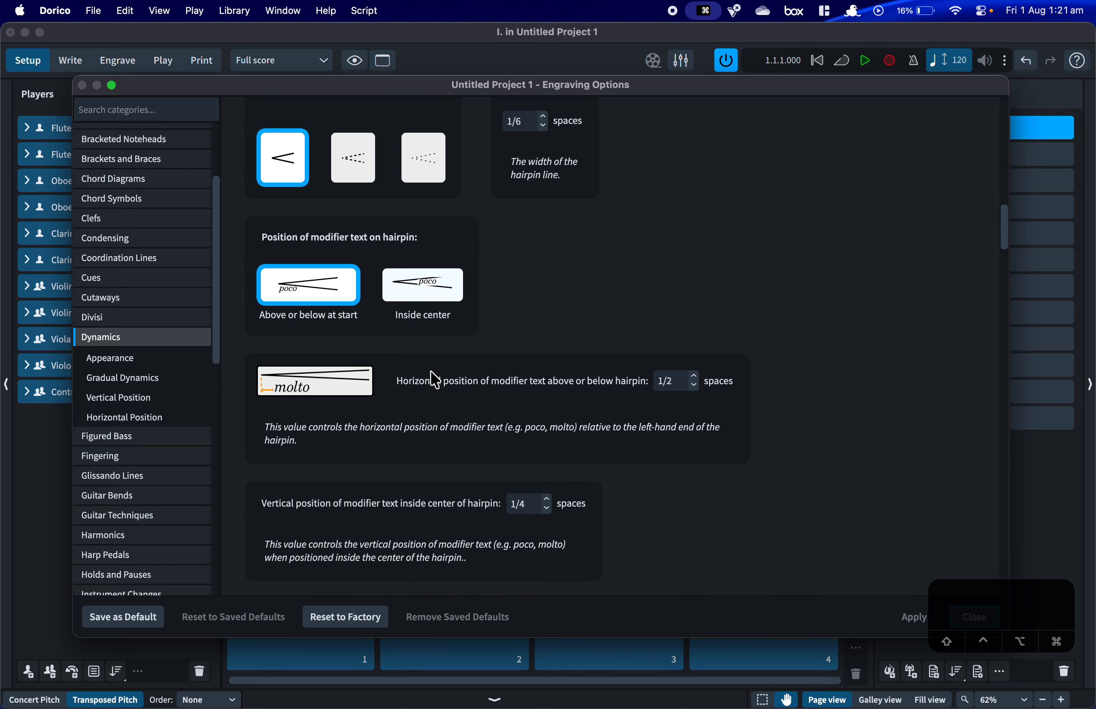
scroll(435, 380, "down", 15)
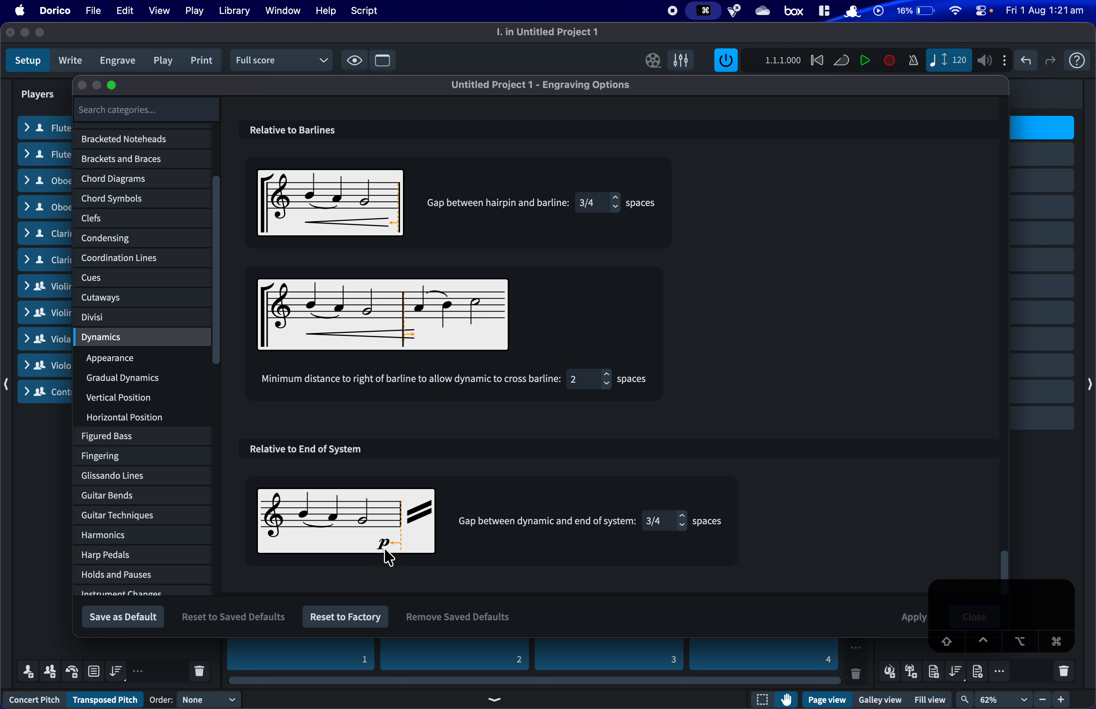
Look through the remaining Engraving Options categories and close the dialog without changing anything.
scroll(144, 523, "down", 10)
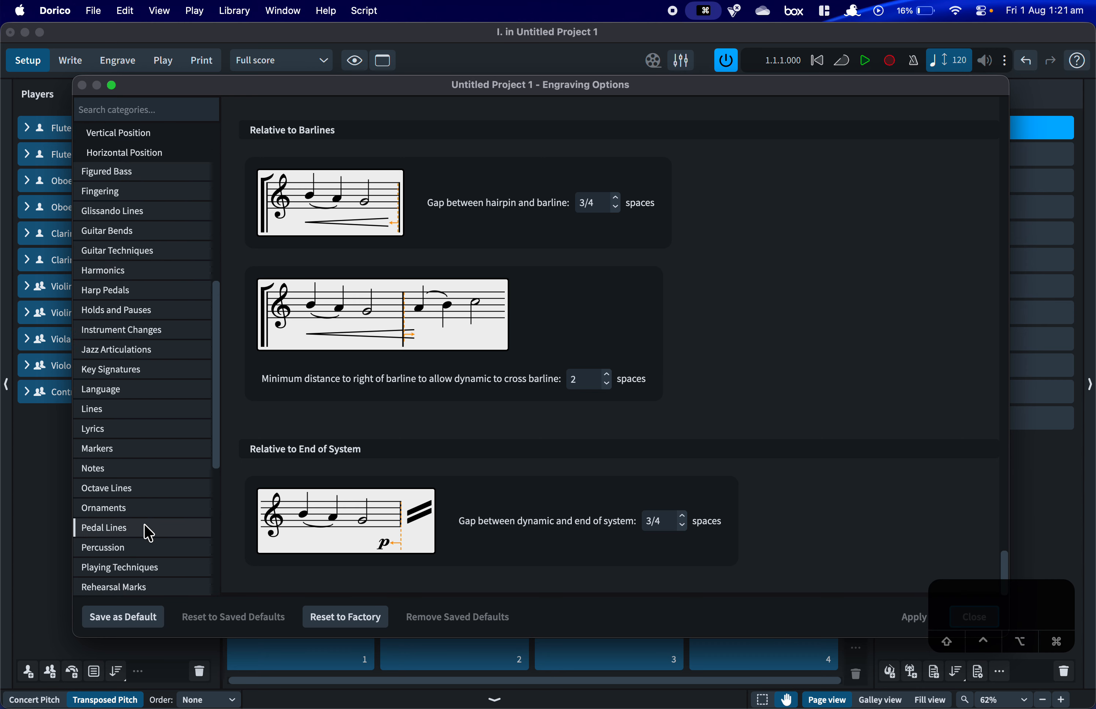
scroll(147, 530, "up", 10)
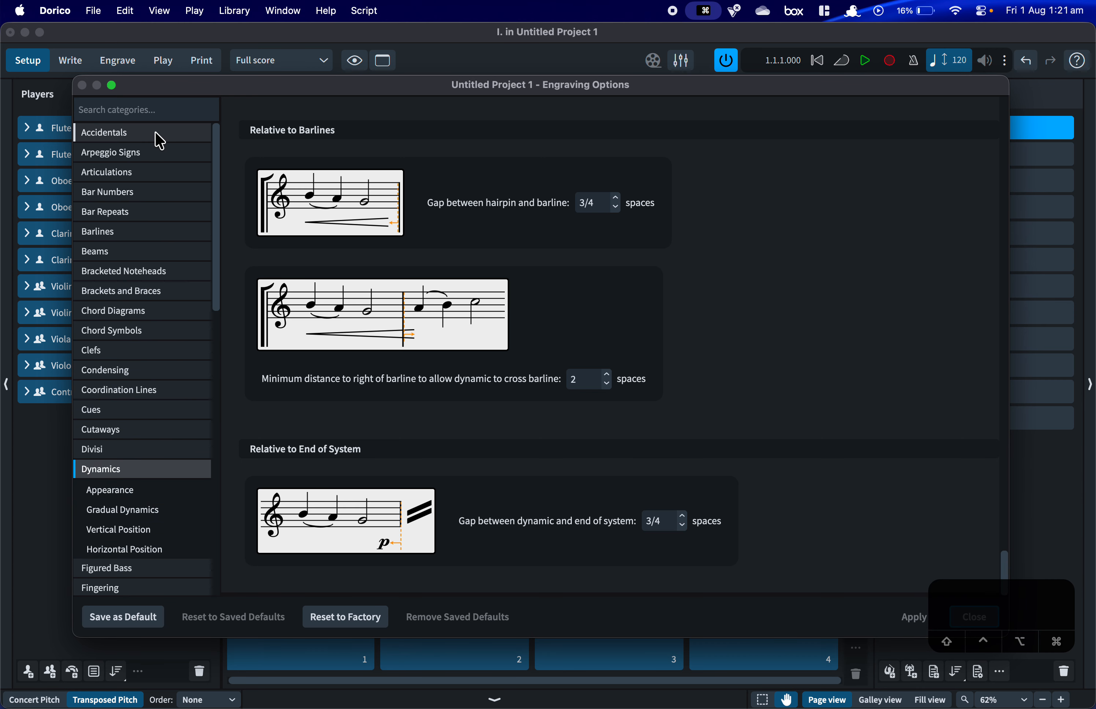
scroll(141, 341, "down", 3)
scroll(140, 341, "up", 3)
left_click_drag(1012, 615, 1038, 664)
left_click(975, 616)
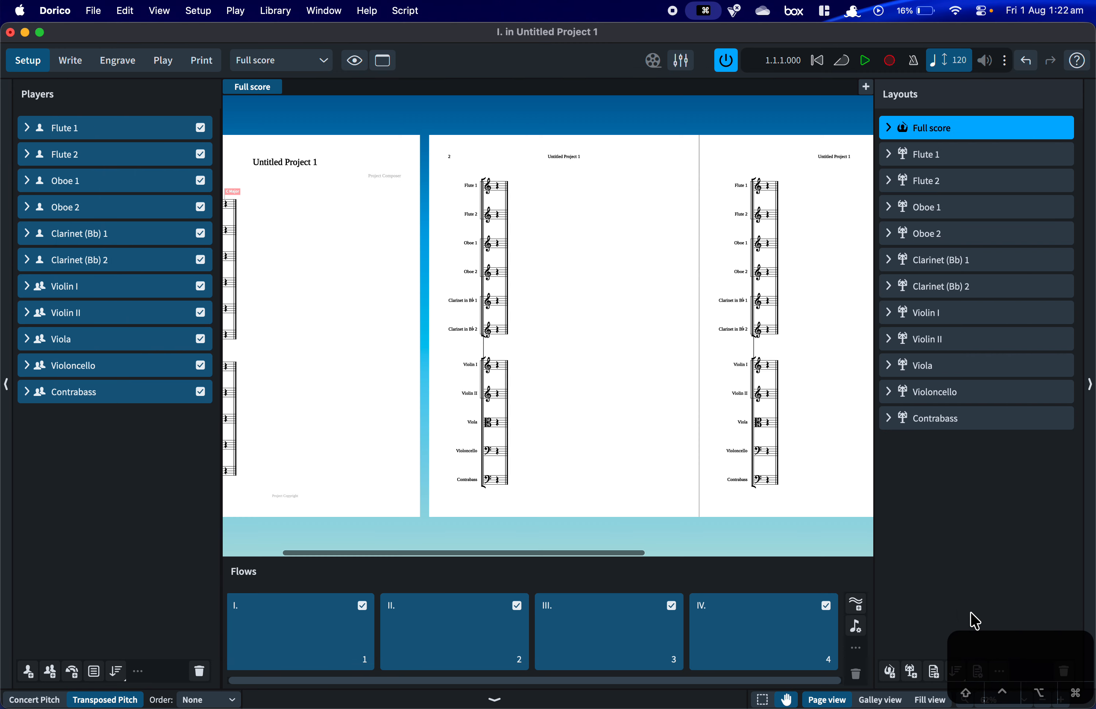
In the Layout Options, set the Full score's page size to A3 and its rastral size to Size 5 (6.0mm).
left_click(285, 14)
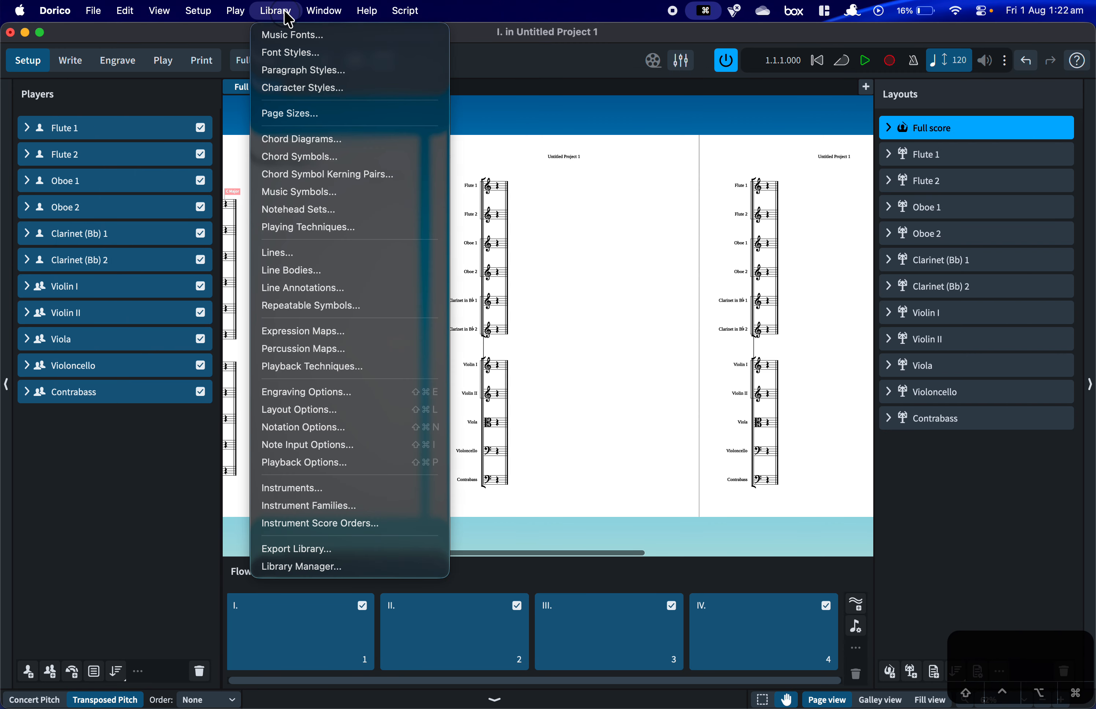
left_click(340, 412)
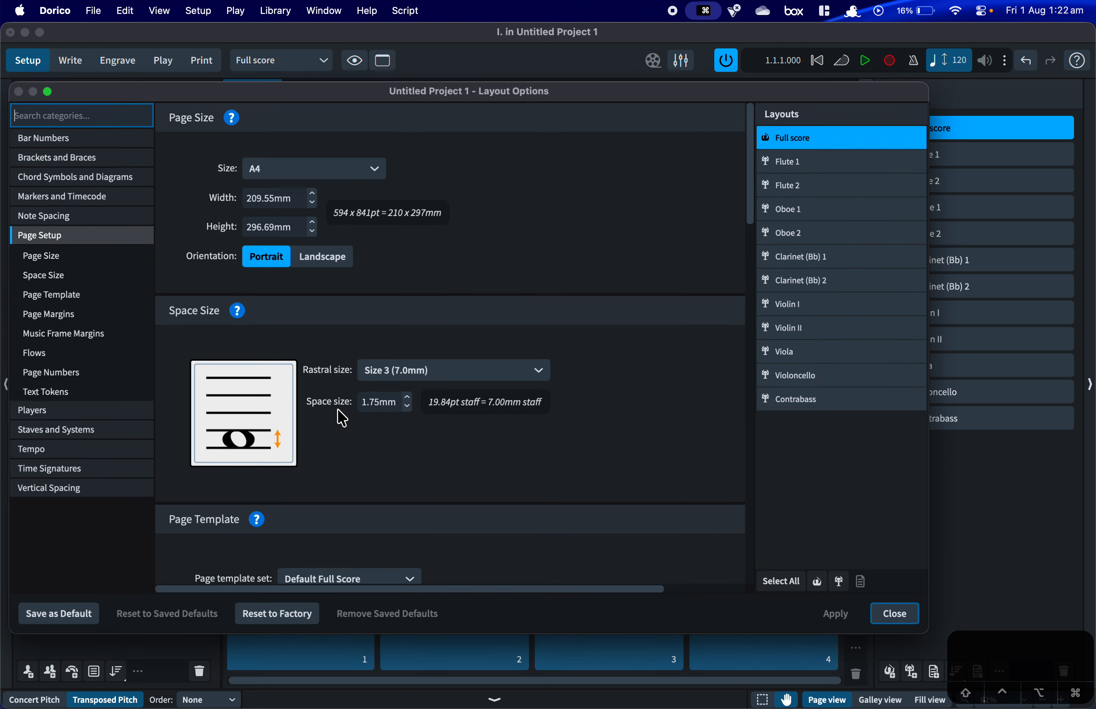
left_click_drag(570, 92, 626, 90)
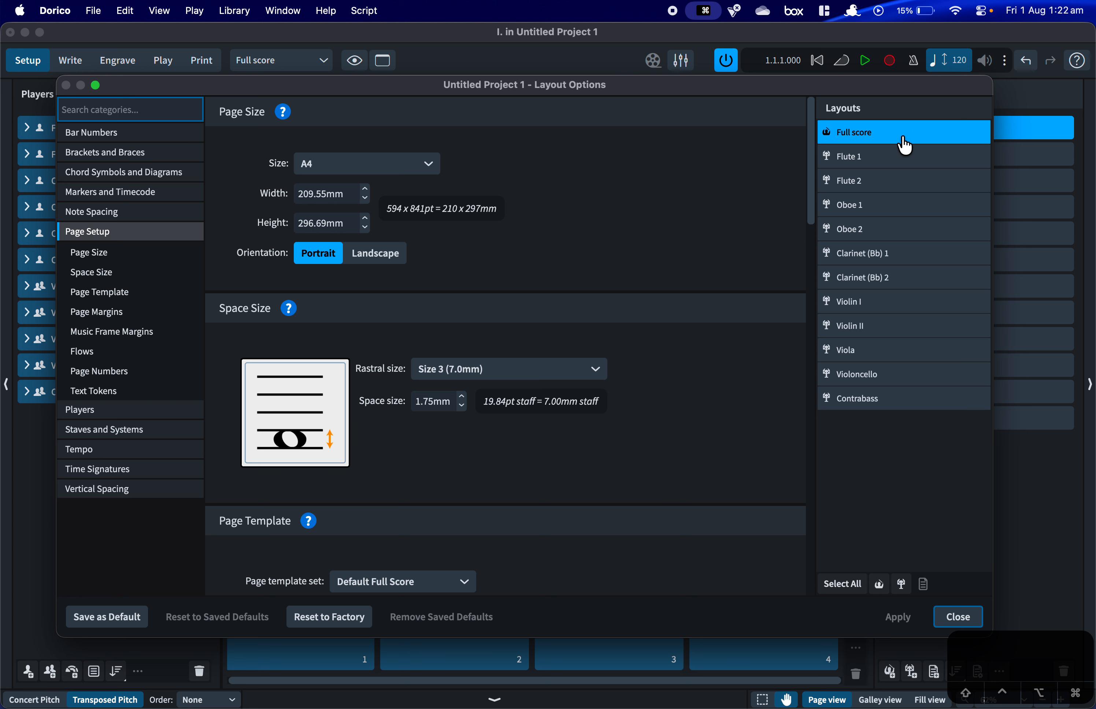
left_click(401, 165)
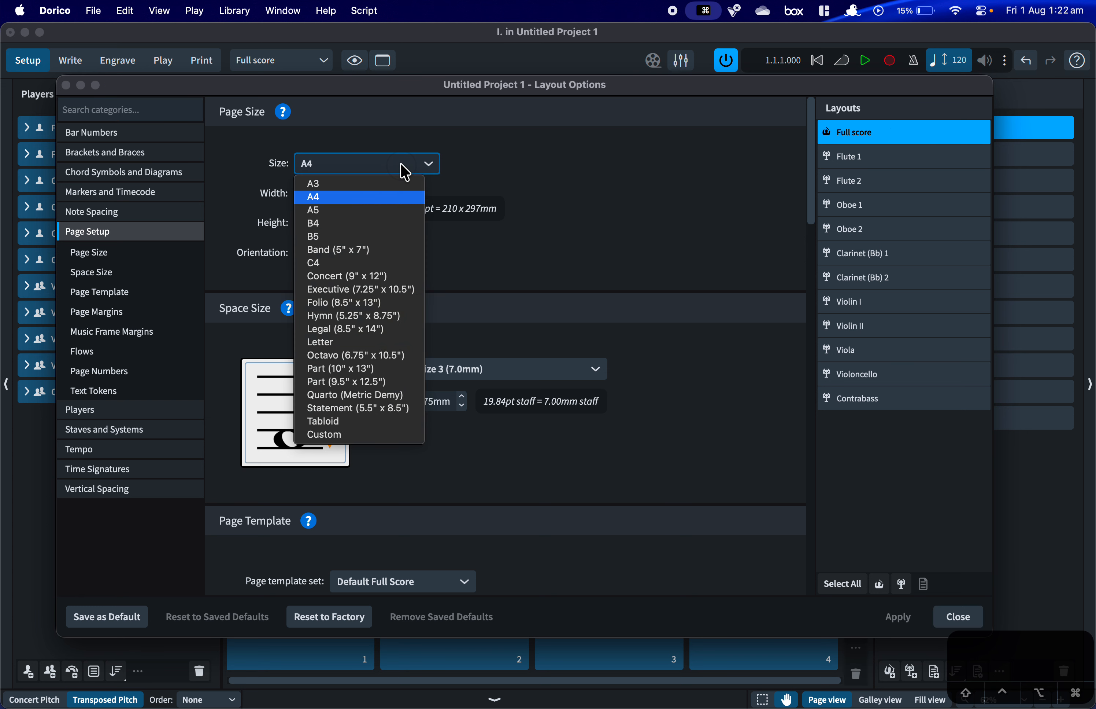
left_click(356, 183)
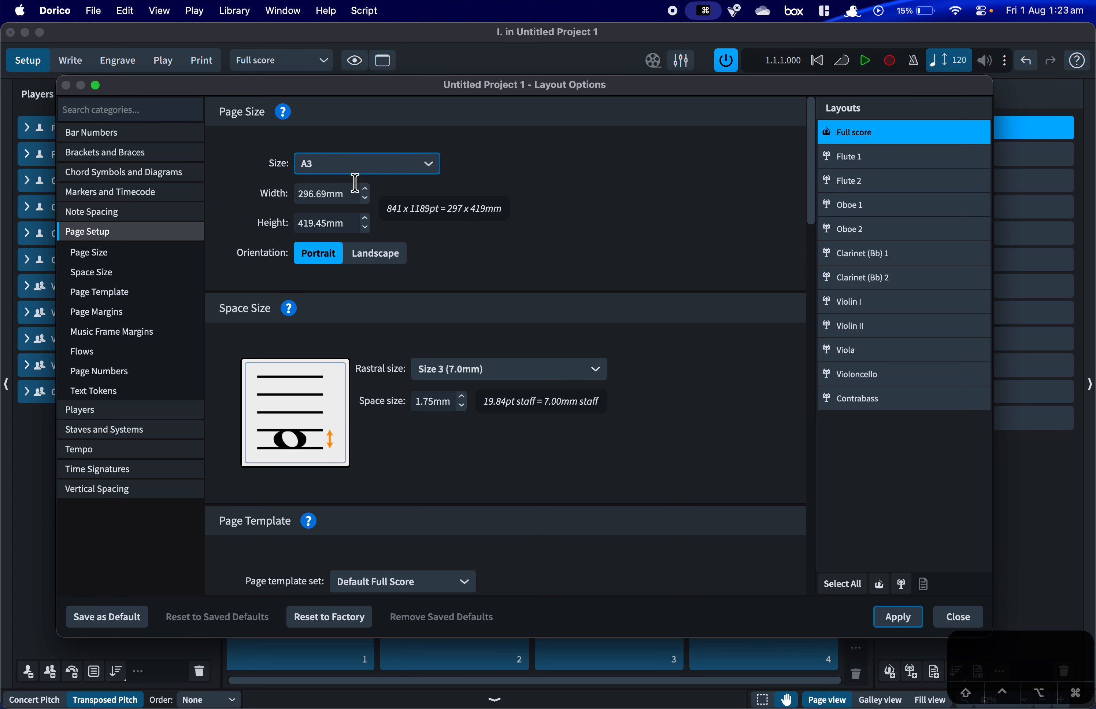
left_click(462, 369)
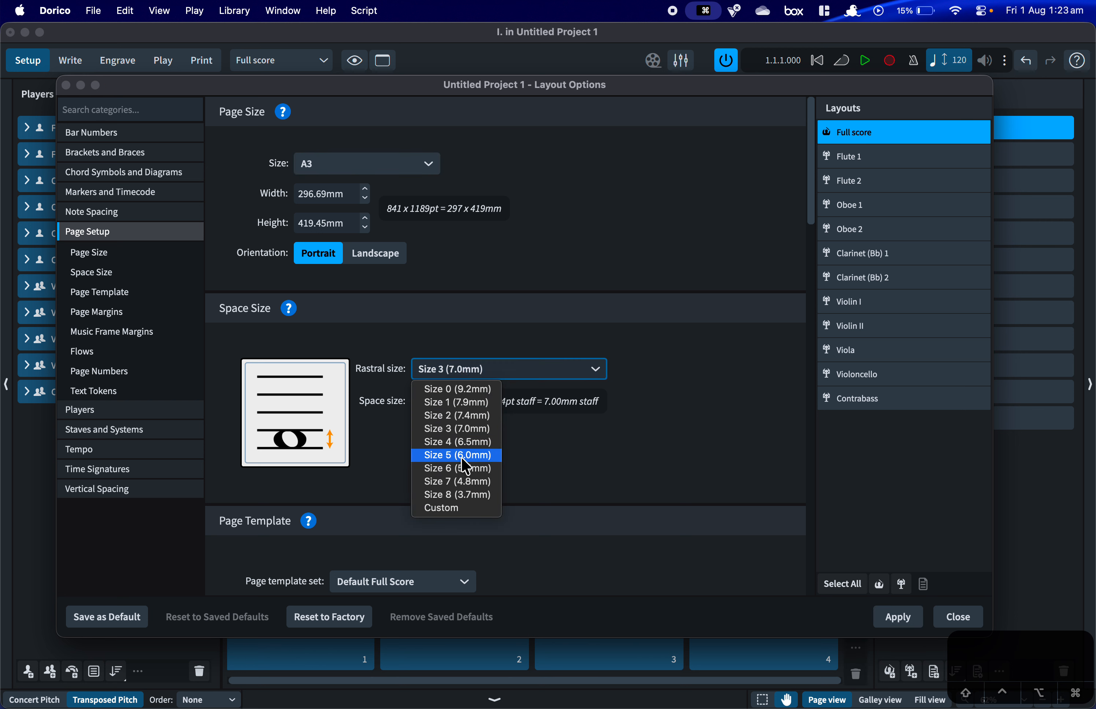
left_click(477, 455)
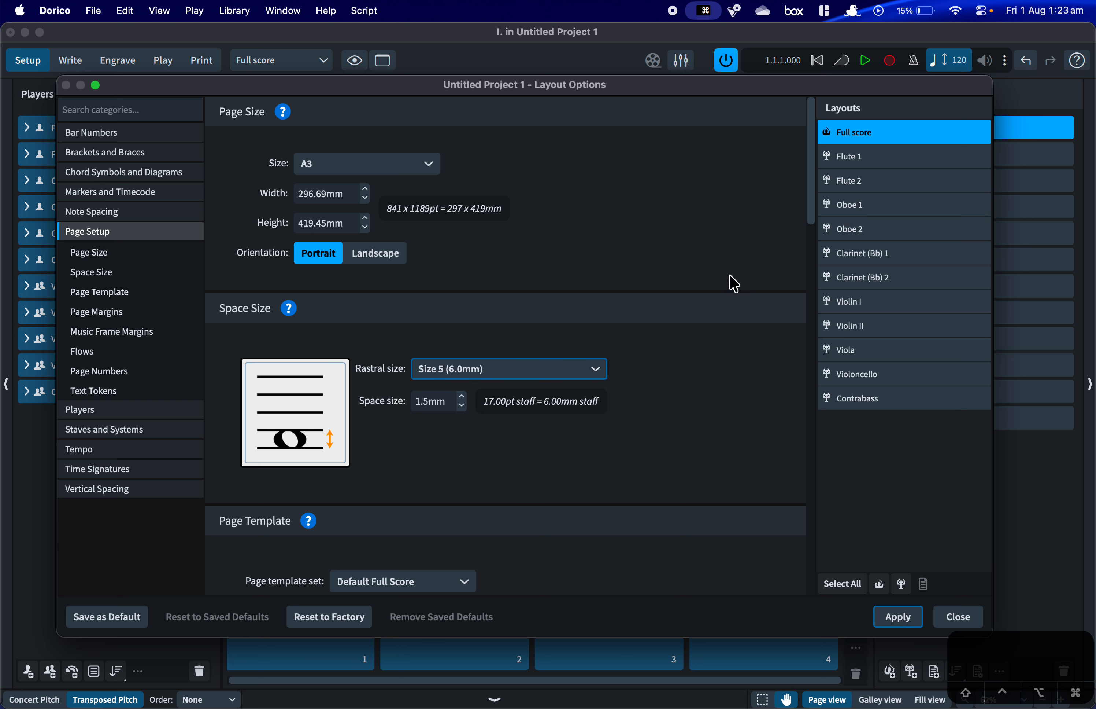
Review the Full score's margin, flow and page number settings, and apply the changed layout options.
scroll(729, 286, "down", 5)
scroll(729, 286, "down", 15)
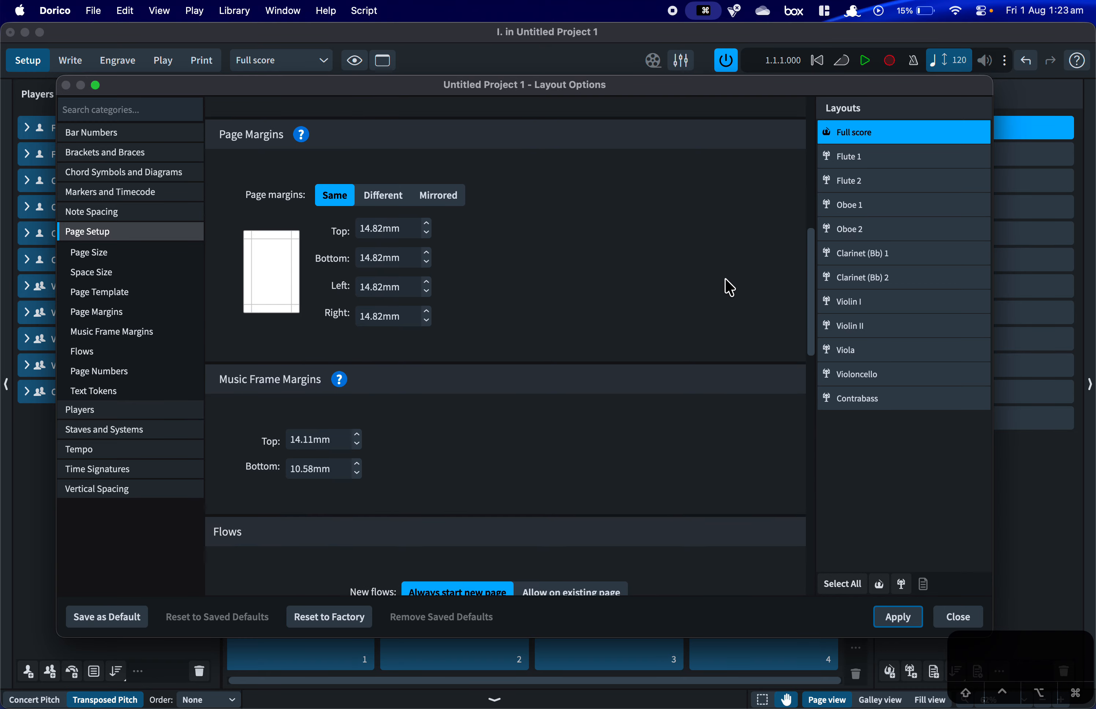
scroll(729, 286, "down", 8)
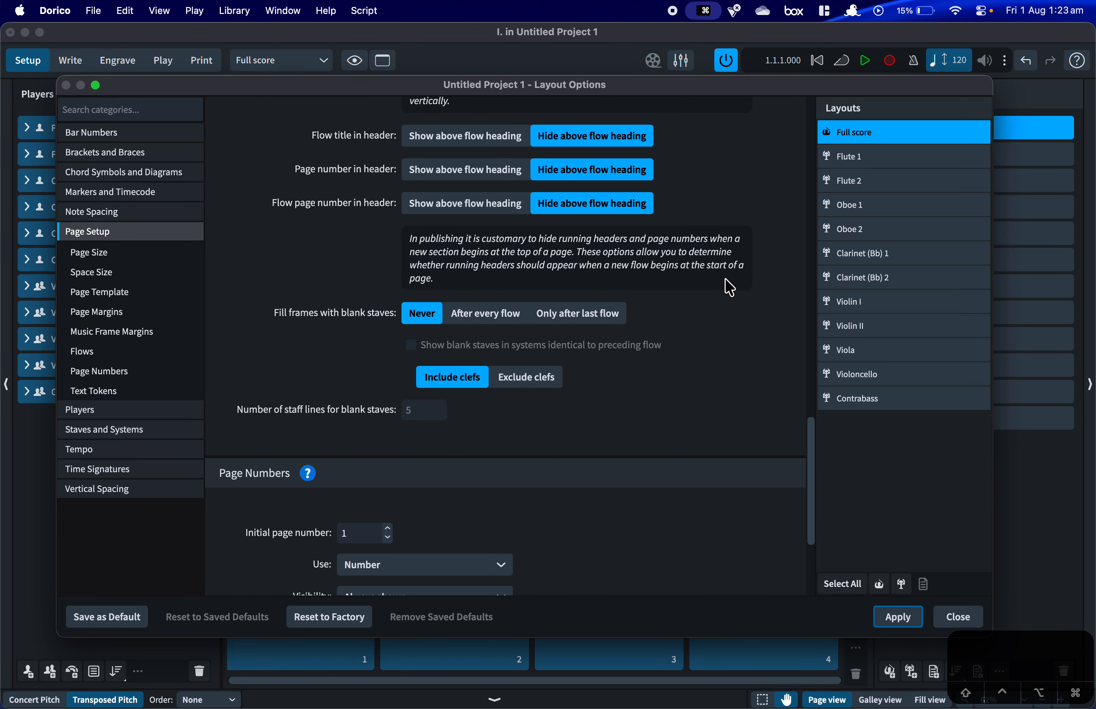
scroll(730, 287, "up", 20)
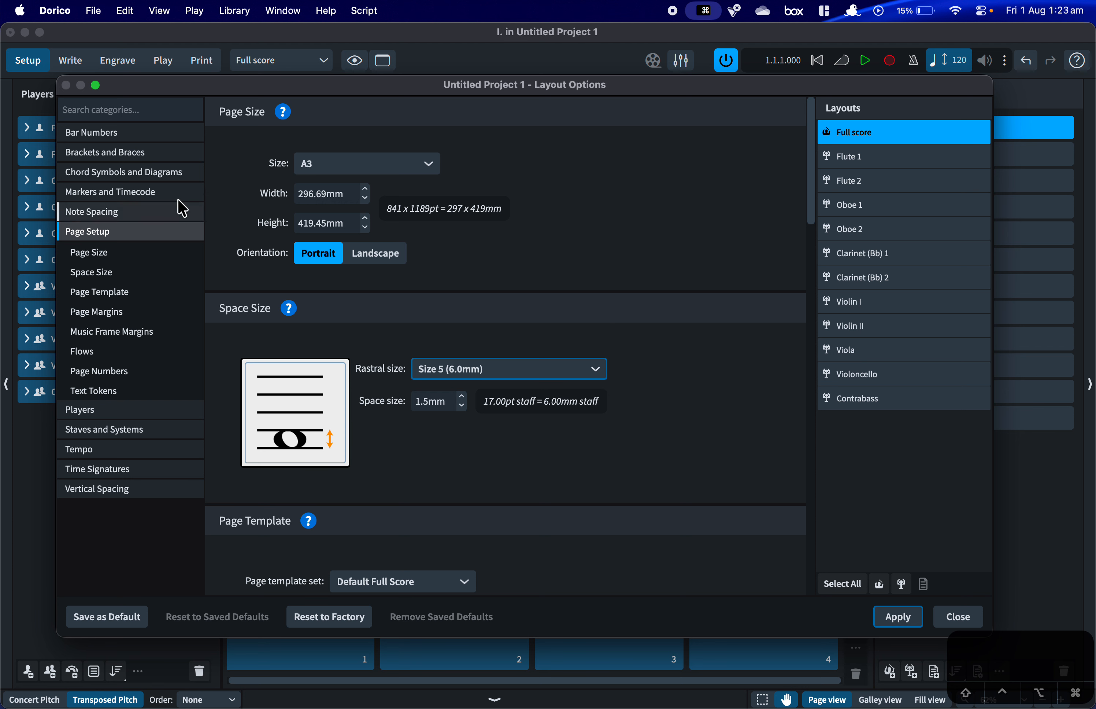
left_click_drag(227, 103, 252, 102)
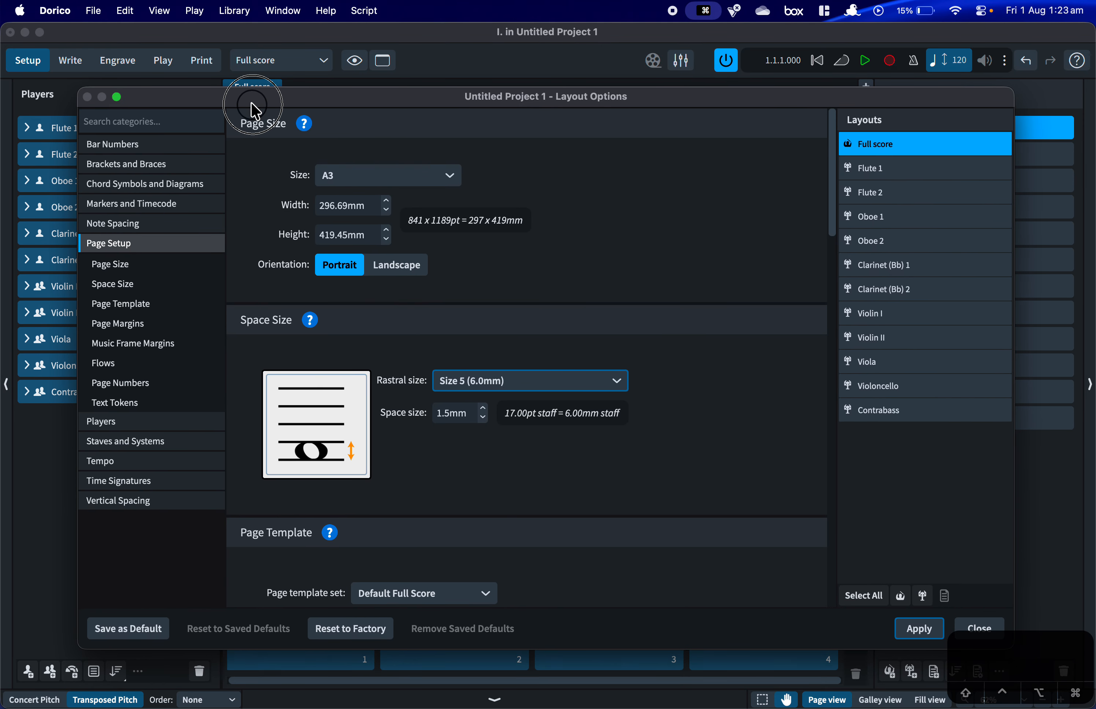
left_click(905, 627)
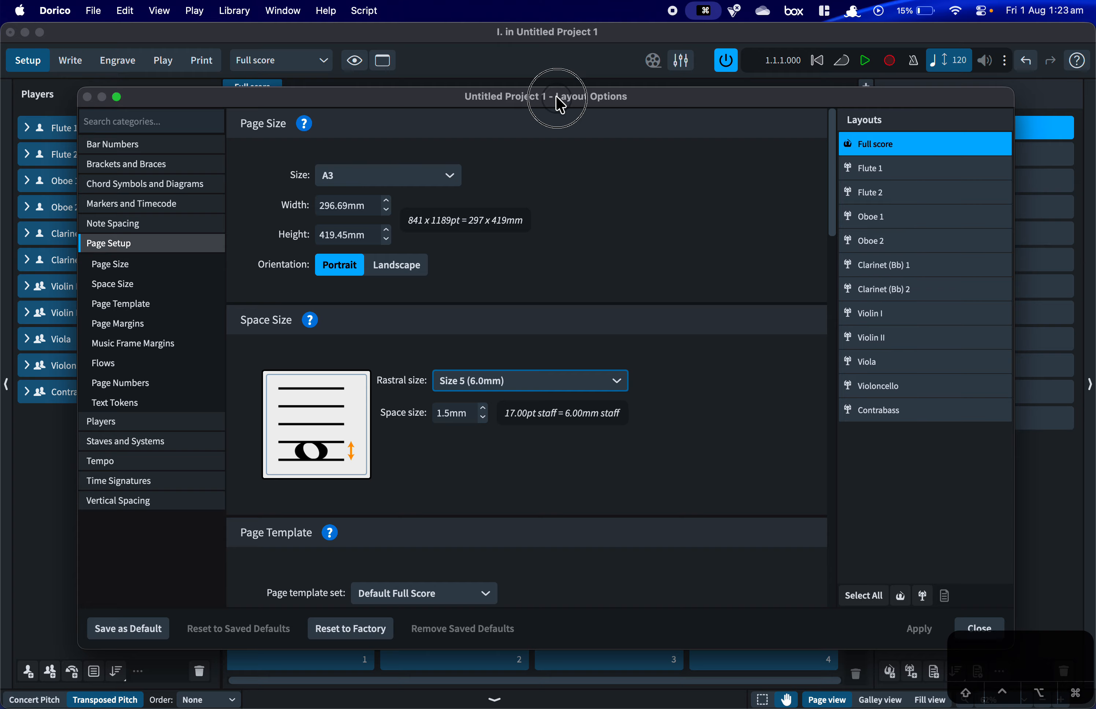
Examine the Full score's Page Setup options for page template, page margins, music frame margins and flows.
left_click_drag(560, 105, 514, 87)
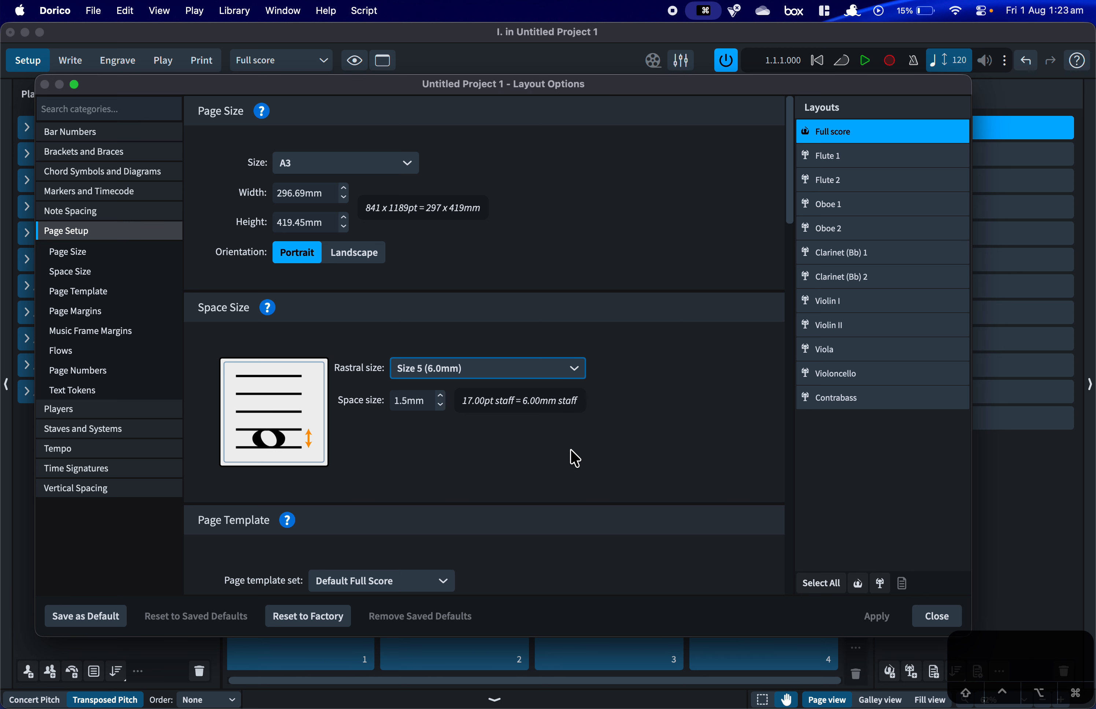
scroll(575, 458, "down", 10)
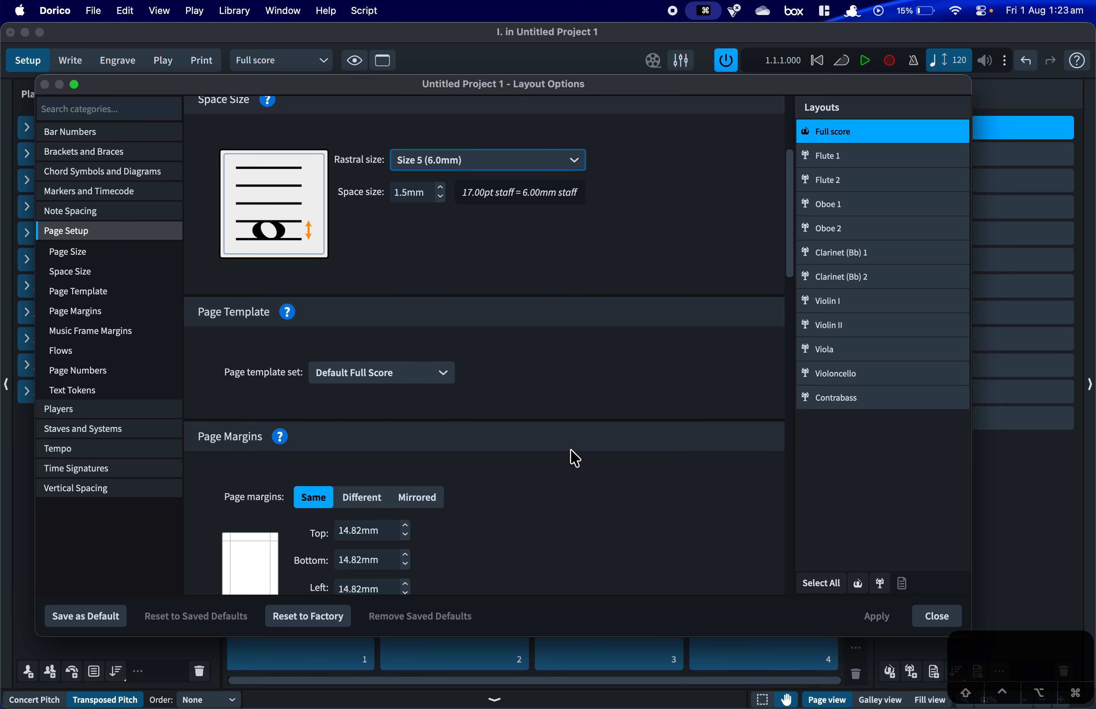
scroll(575, 458, "down", 10)
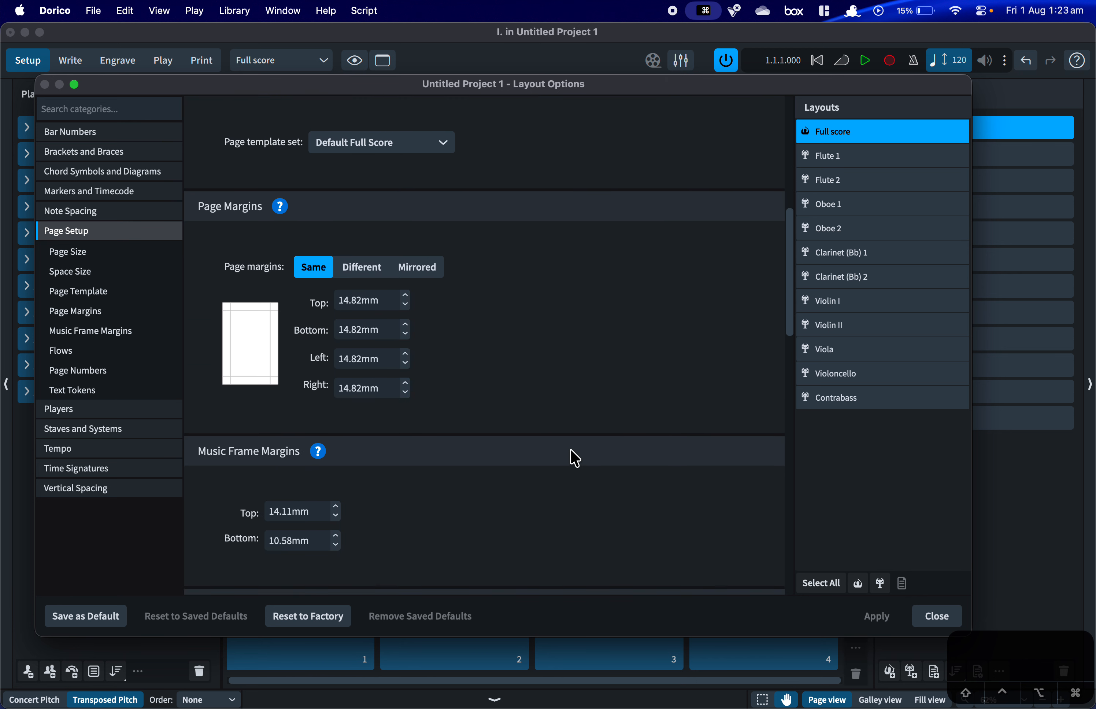
scroll(576, 458, "down", 6)
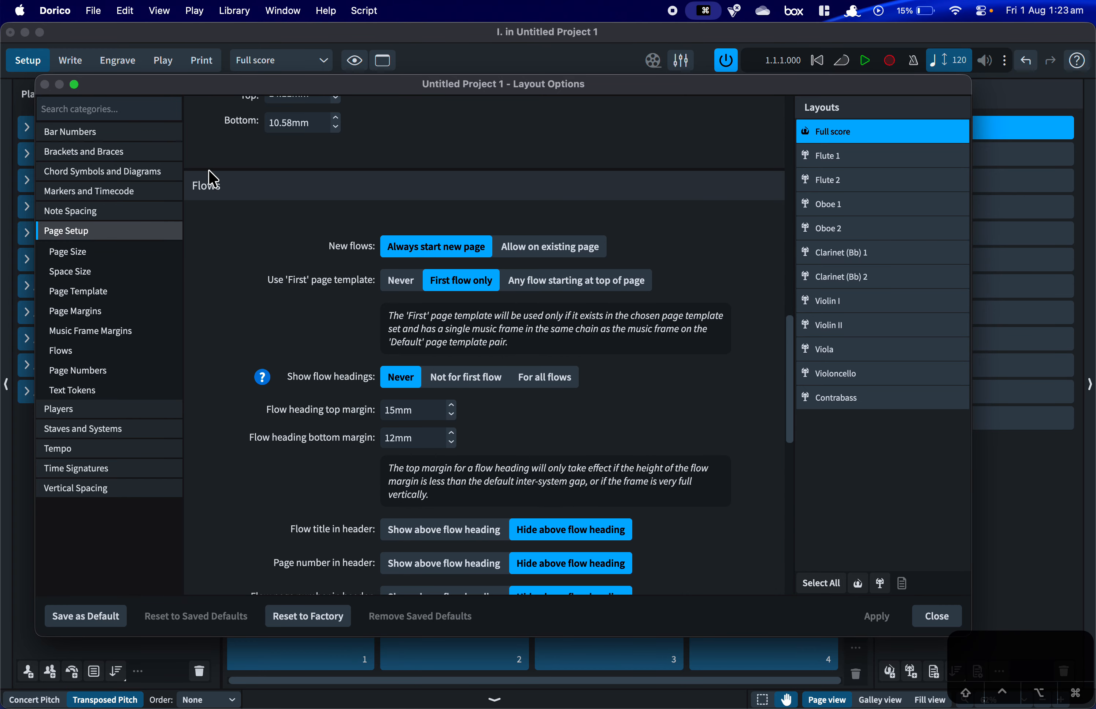
scroll(213, 179, "down", 5)
scroll(213, 179, "up", 3)
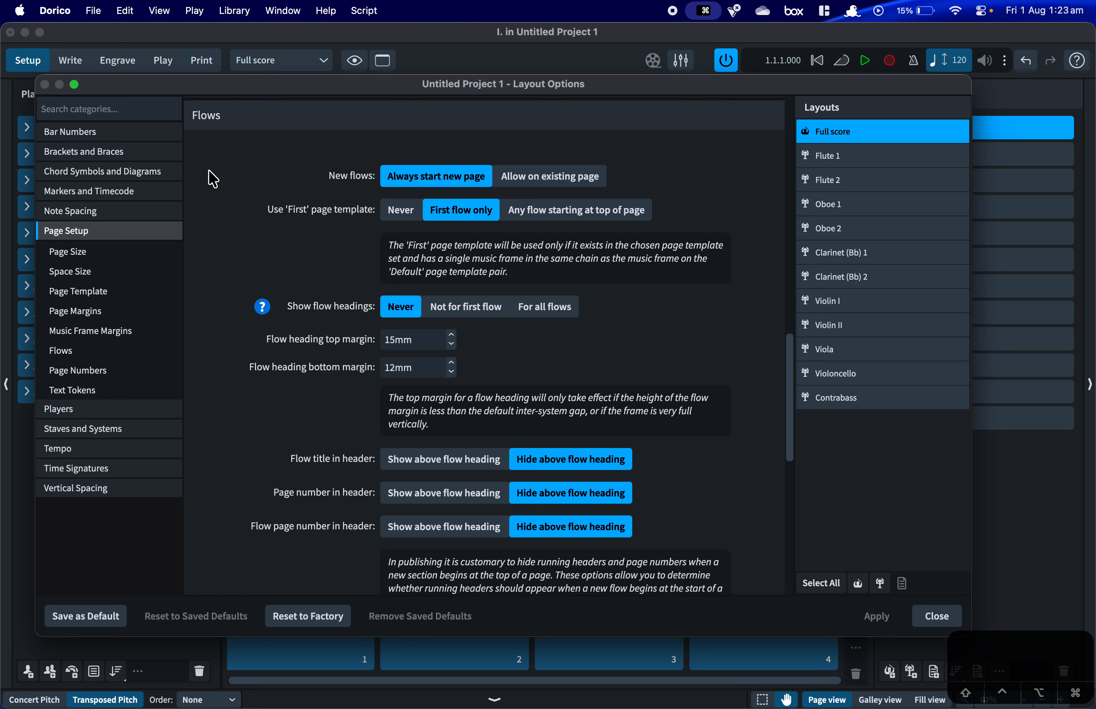
Select all the part layouts instead of the Full score and review their page size, space size and flow options.
left_click(92, 339)
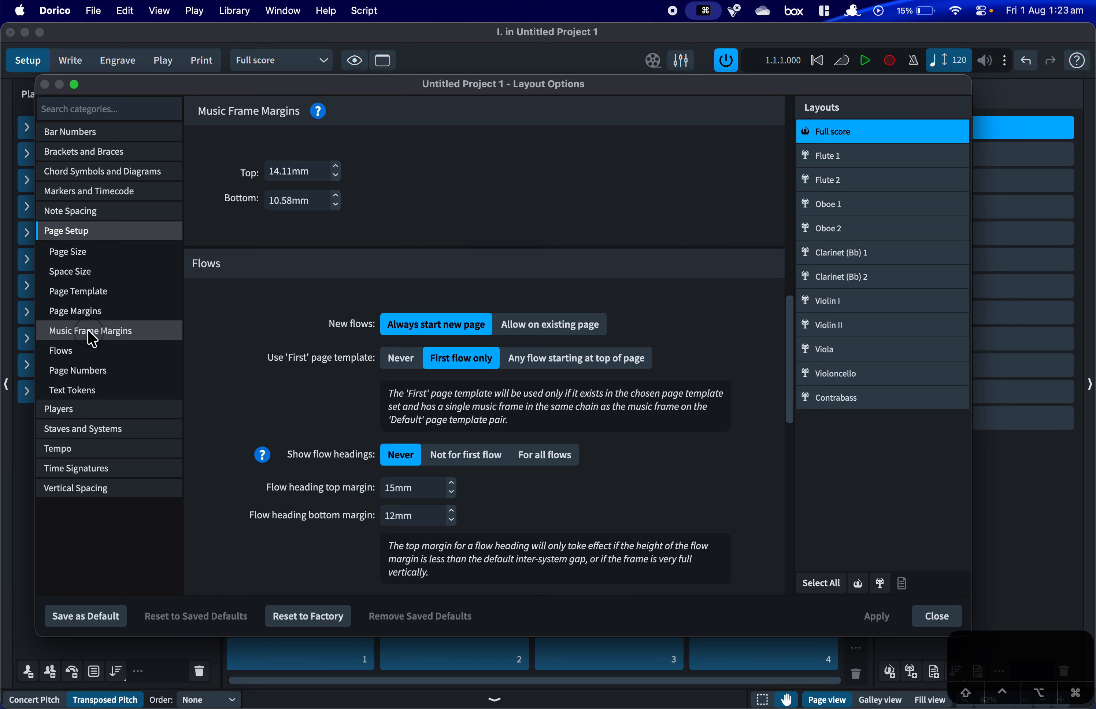
left_click(159, 351)
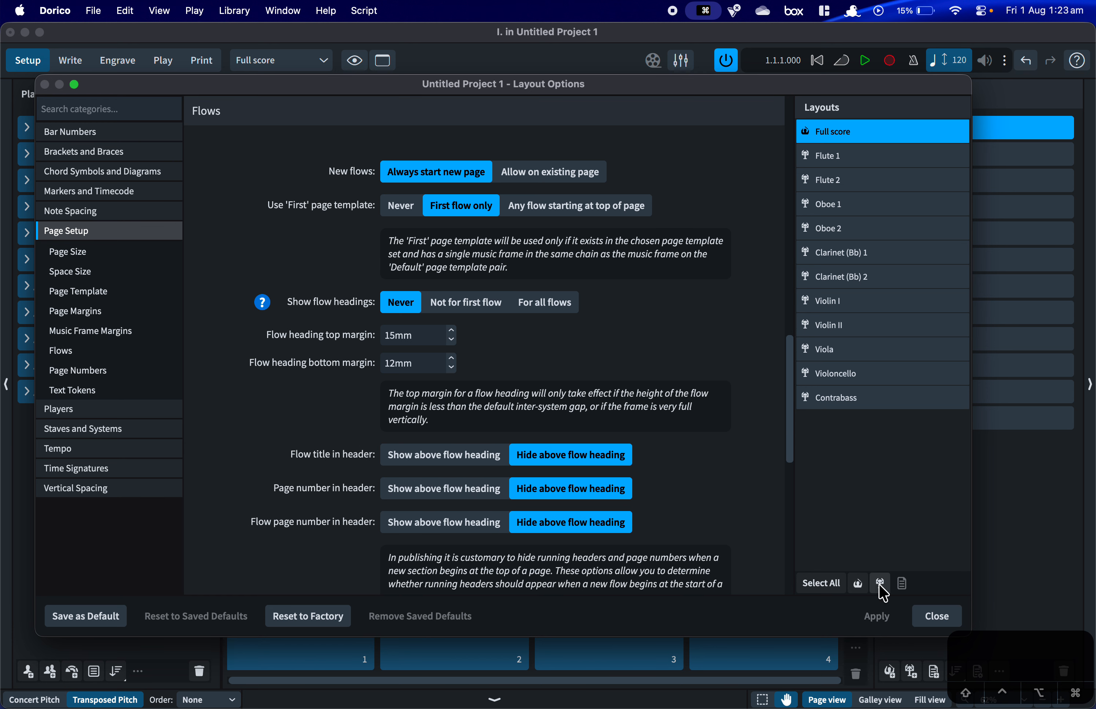
left_click(825, 584)
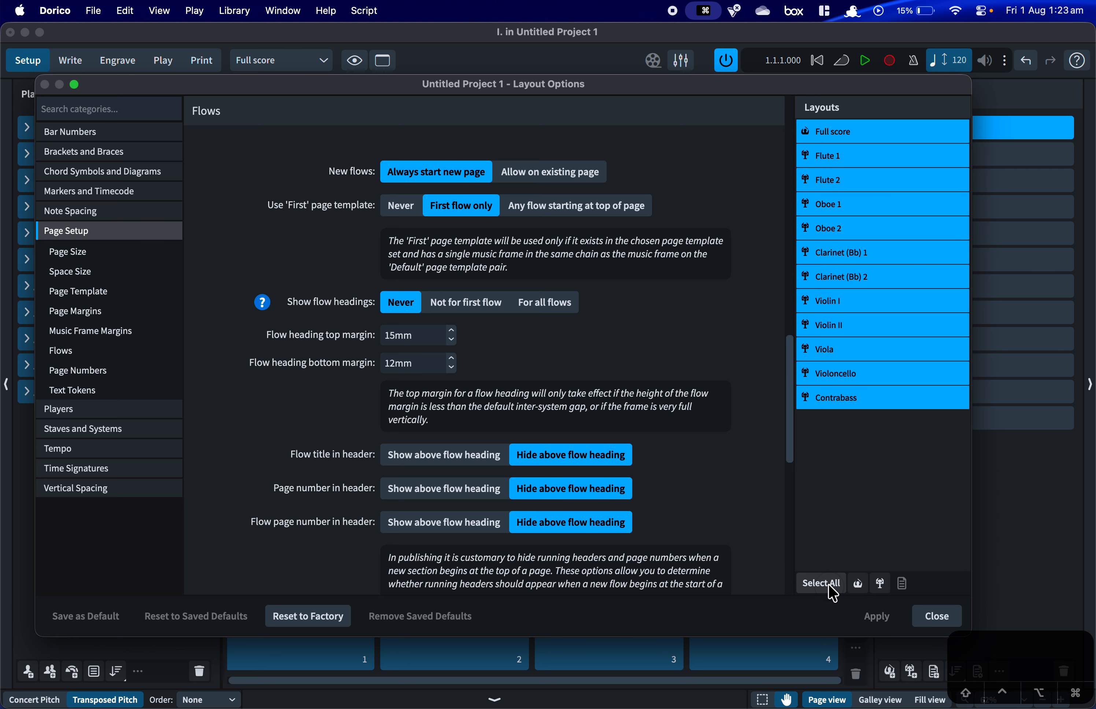
left_click(860, 586)
left_click(881, 584)
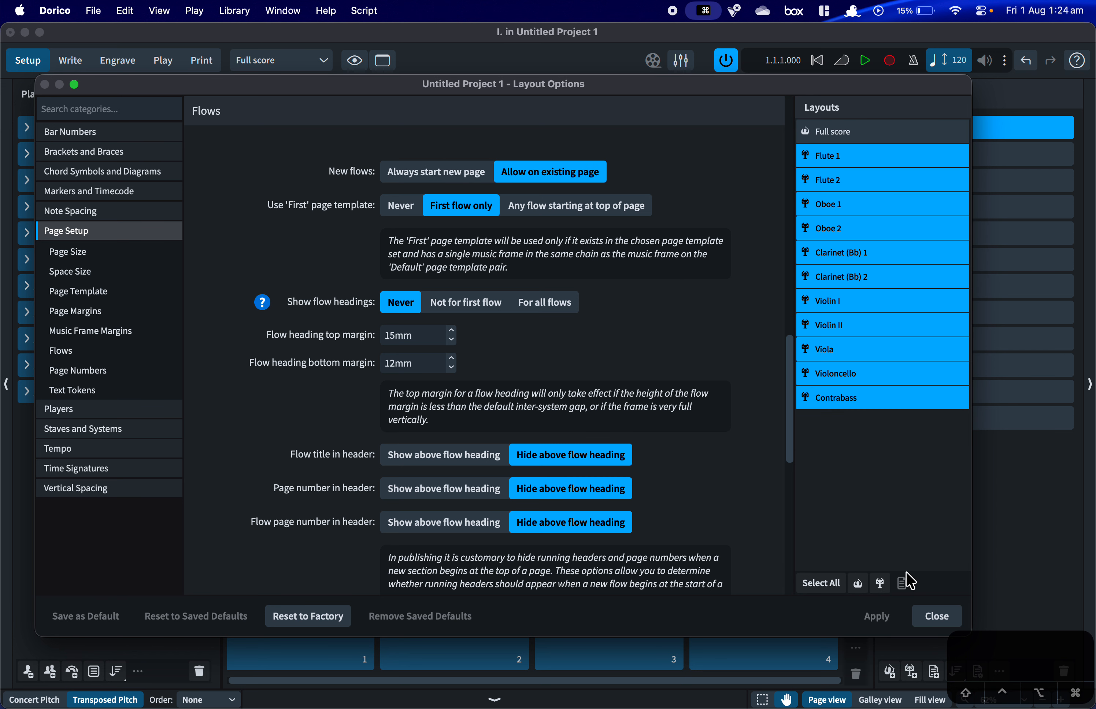
scroll(724, 401, "up", 10)
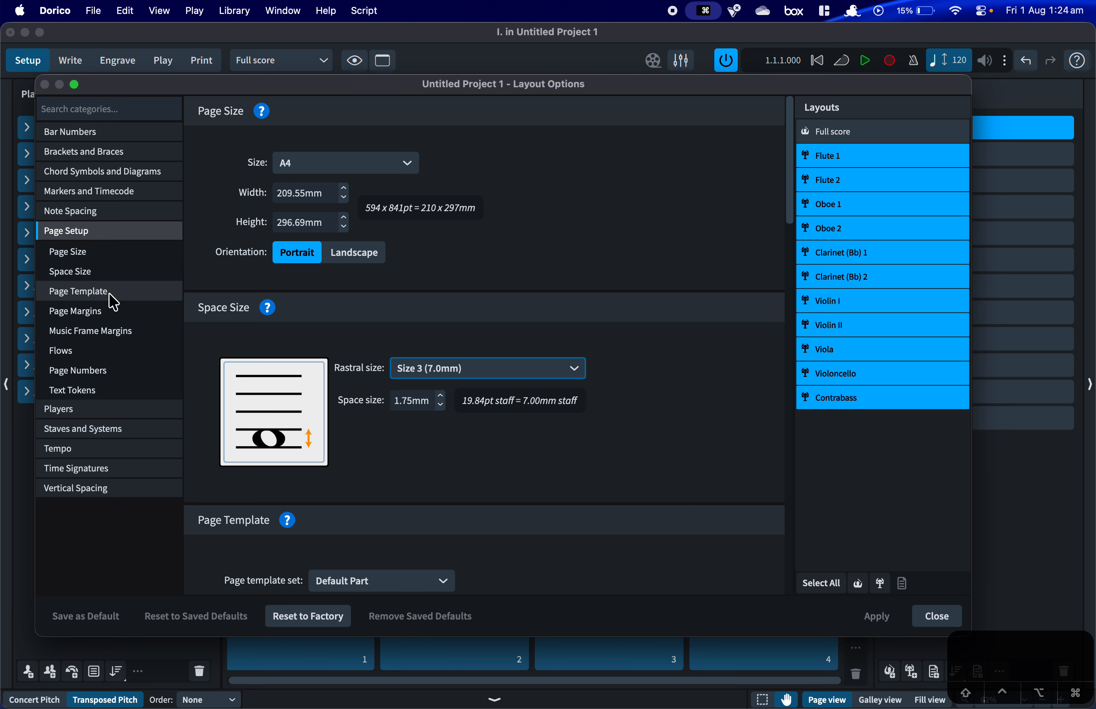
left_click(113, 350)
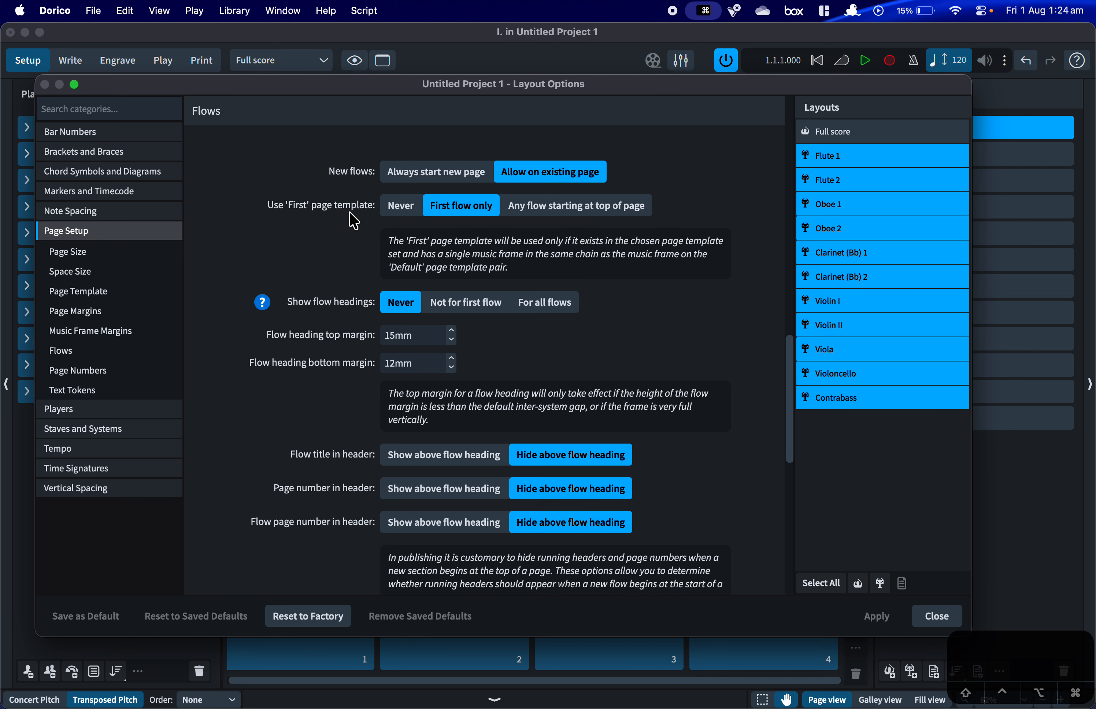
Try starting new flows always on a new page in the part layouts, and restore Allow on existing page.
left_click_drag(536, 85, 586, 88)
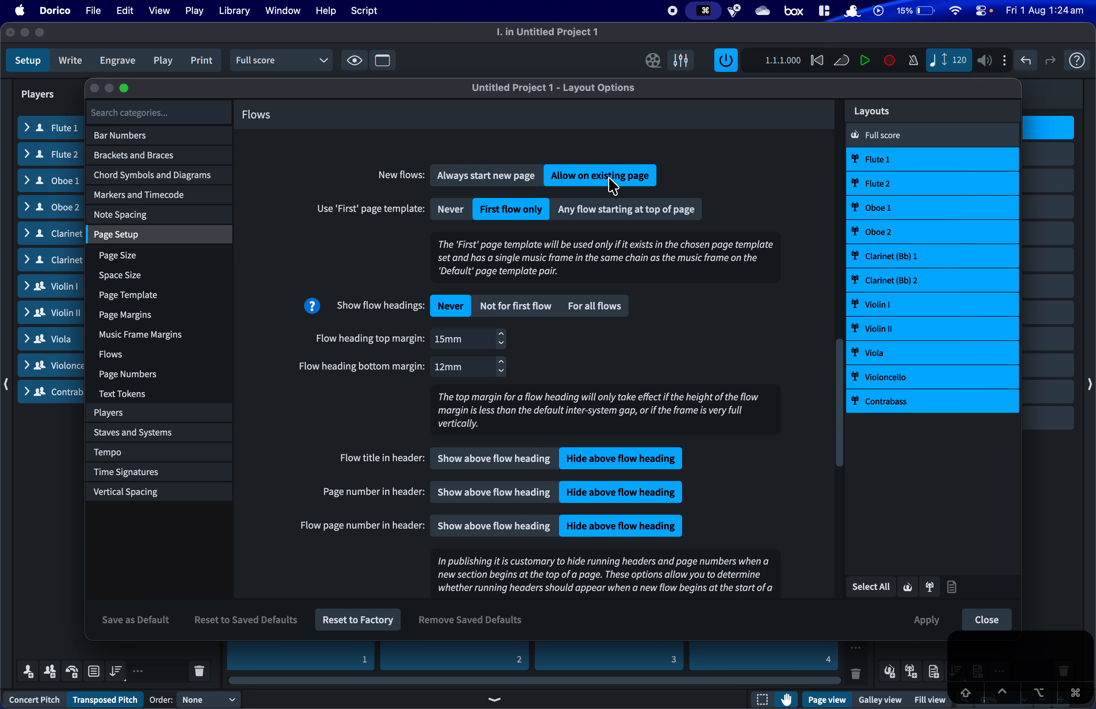
left_click(512, 177)
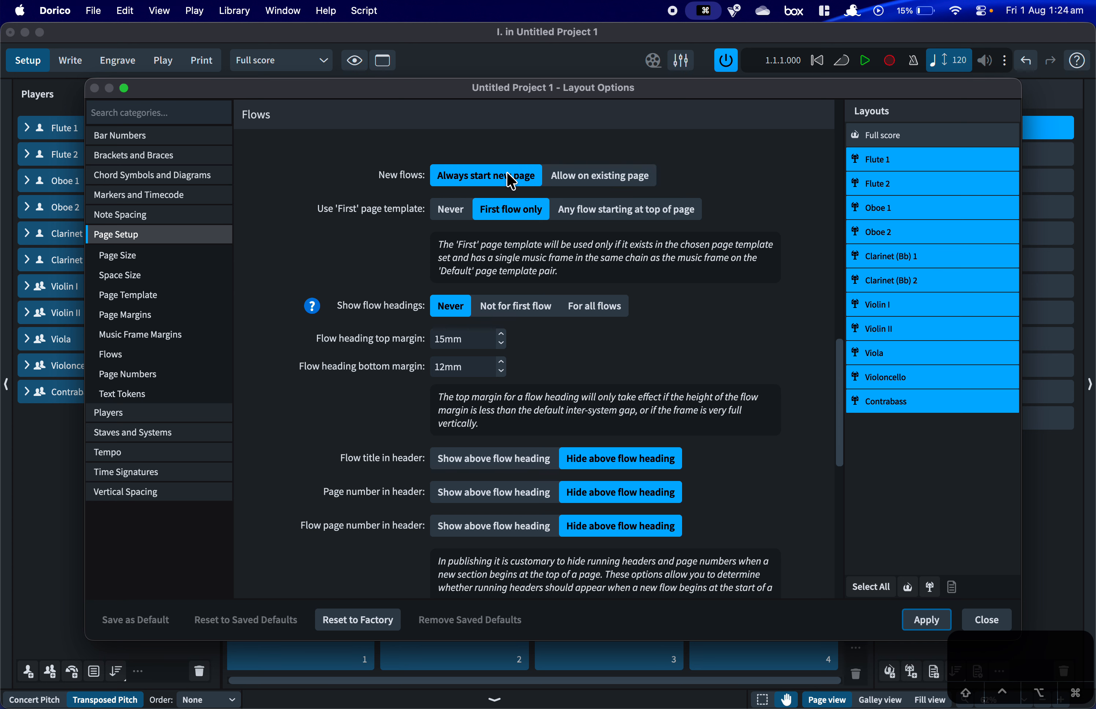
left_click(579, 180)
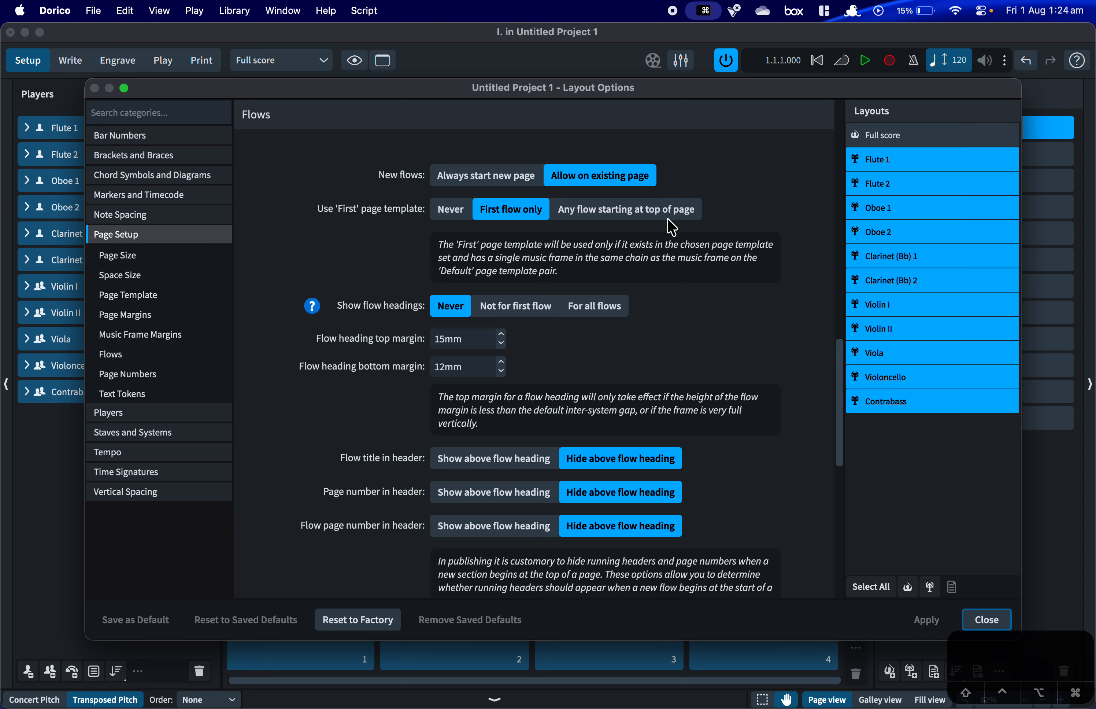
Show flow headings for all flows in the part layouts and apply the changes.
scroll(666, 293, "down", 1)
scroll(667, 293, "down", 2)
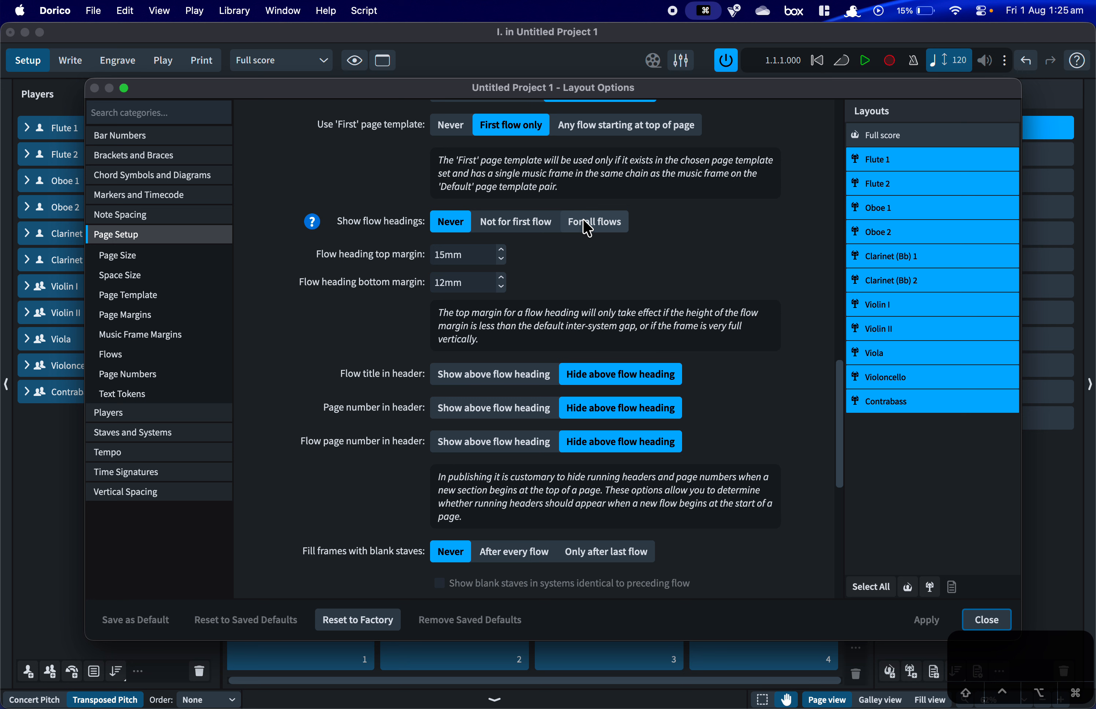
left_click(588, 229)
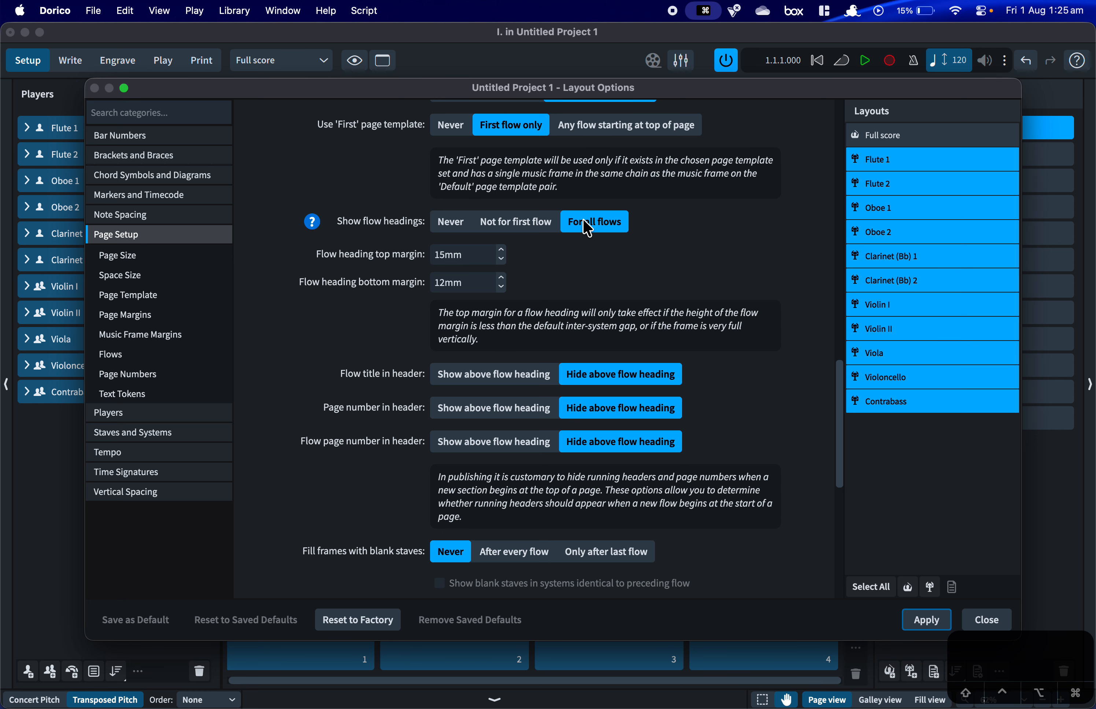
left_click(917, 134)
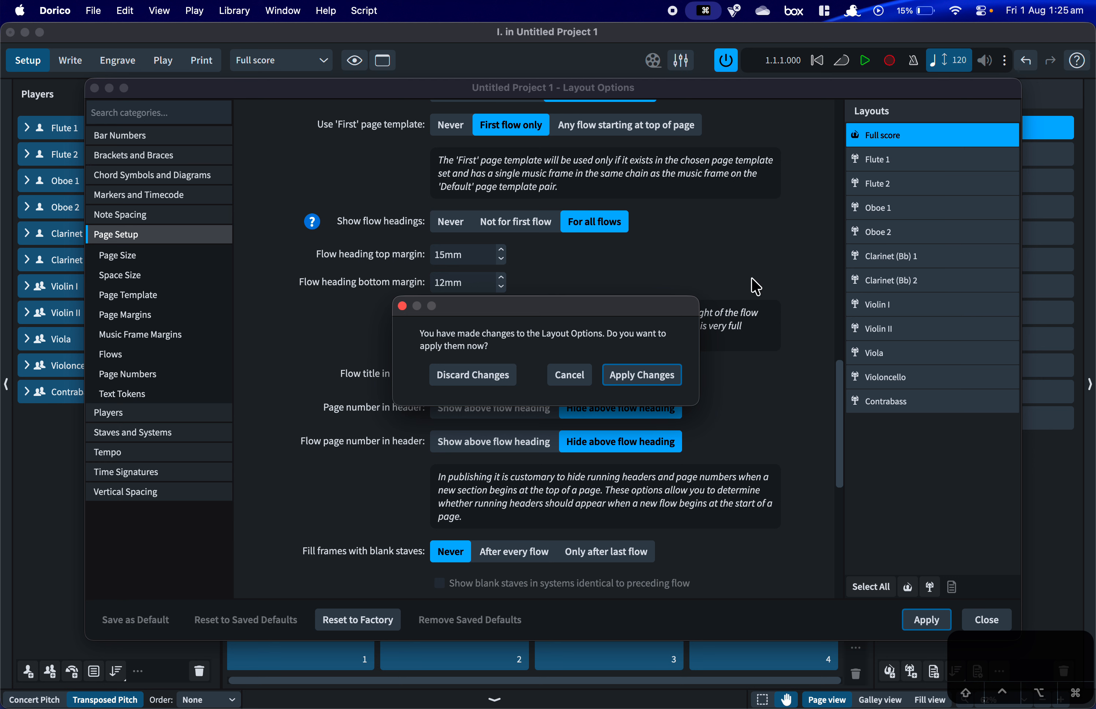
left_click(628, 375)
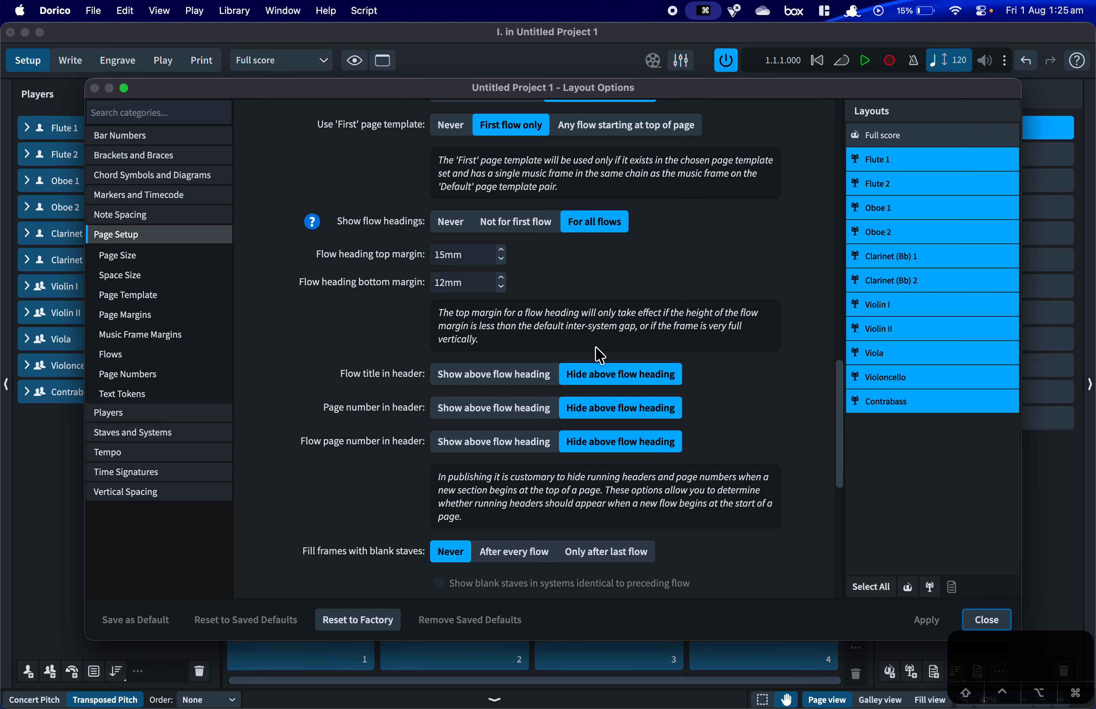
Show flow headings for all flows in the Full score, apply the change, and reselect all the part layouts.
left_click(878, 138)
left_click(608, 226)
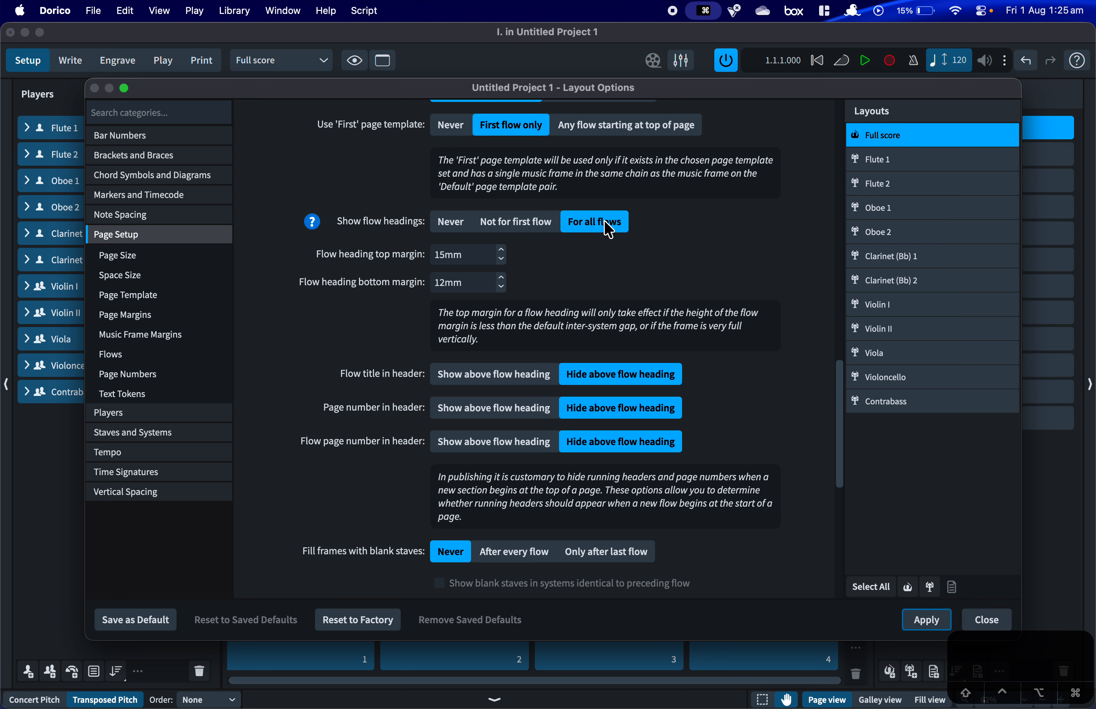
left_click(927, 620)
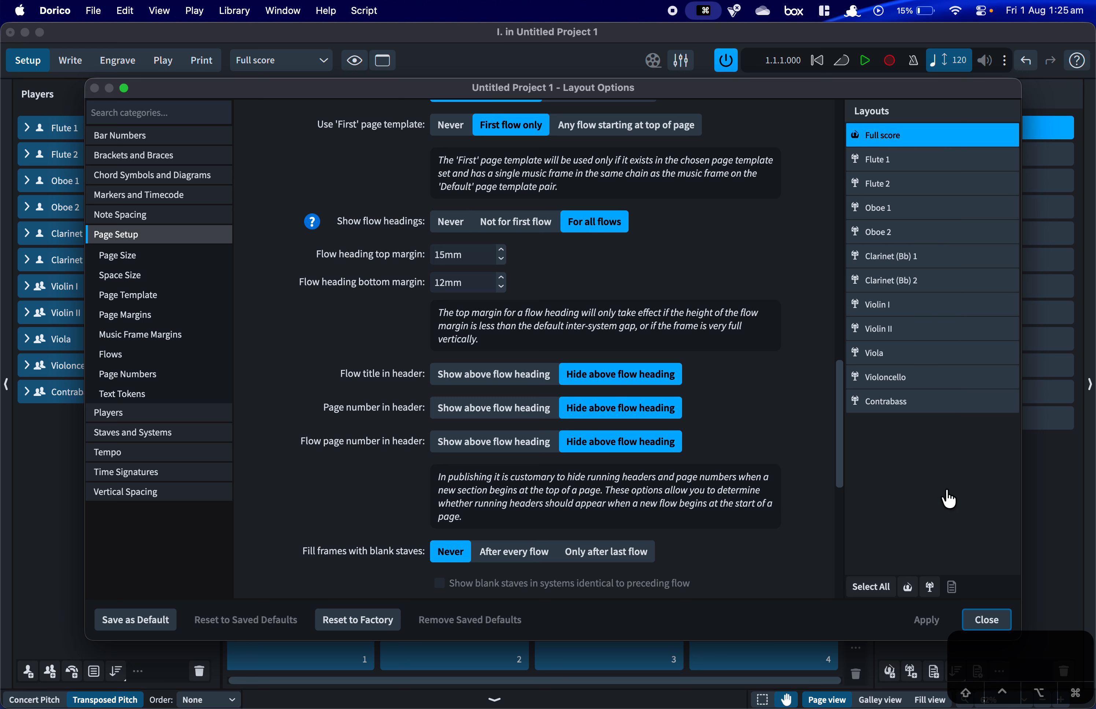
left_click(930, 588)
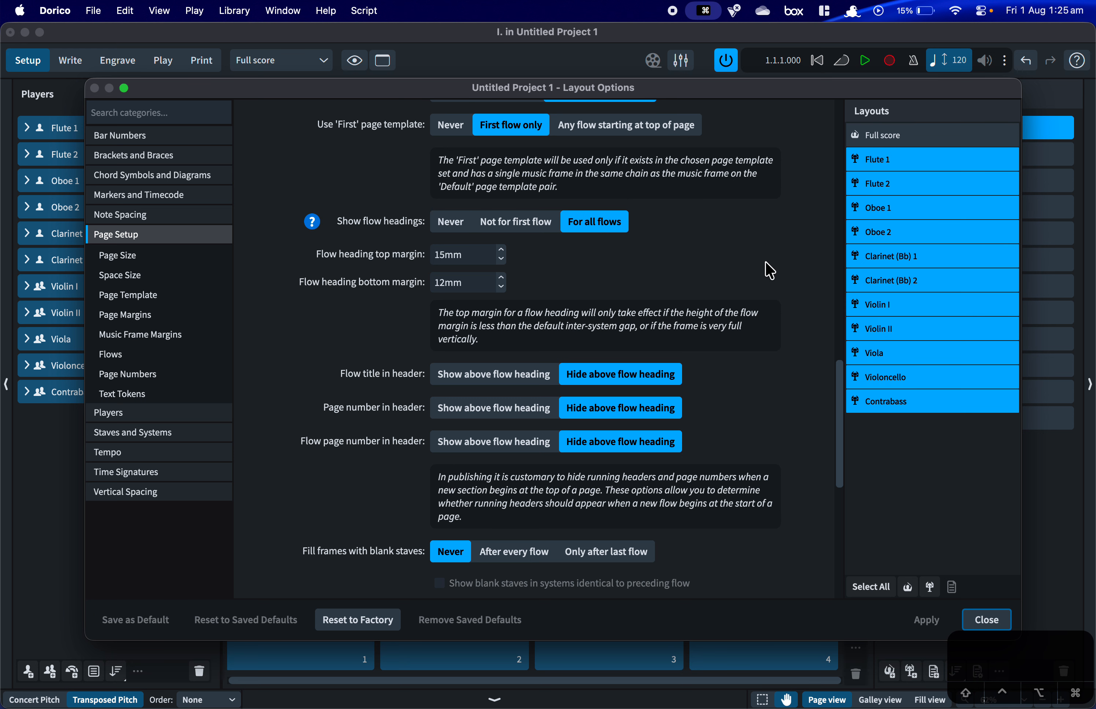
Try showing the flow title in the header above flow headings for the part layouts, and restore hiding it.
scroll(699, 276, "down", 5)
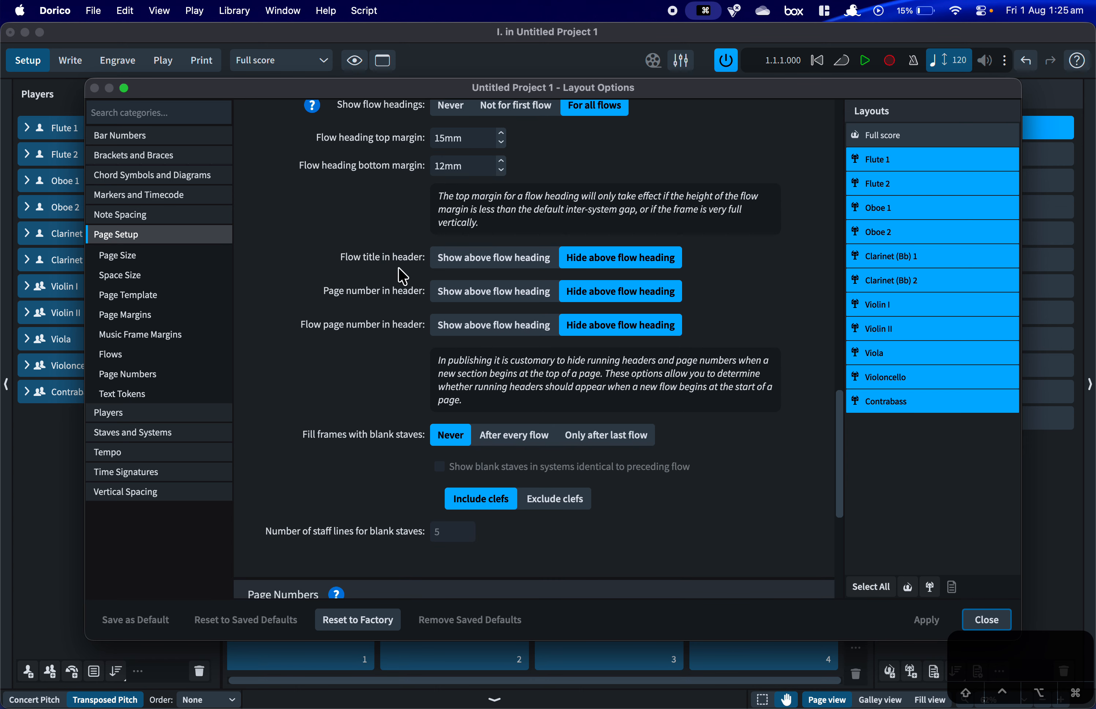
left_click(481, 266)
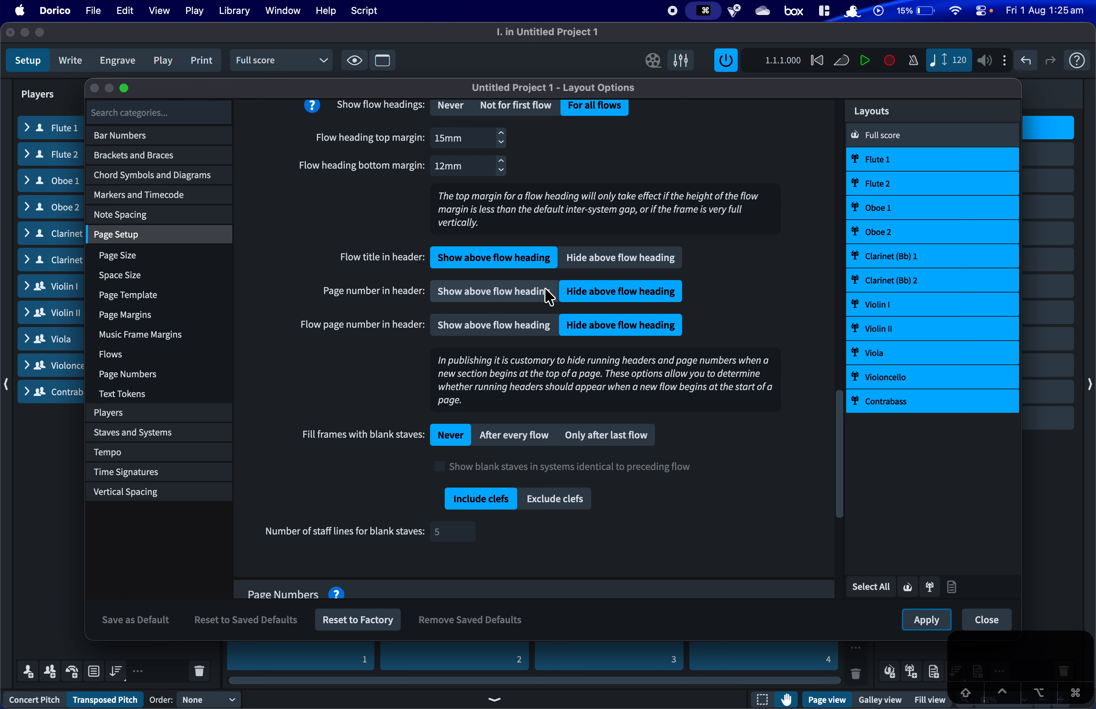
left_click(595, 258)
Review the Page Setup options for the part layouts, from blank staves, page numbers and text tokens back to page margins.
scroll(265, 416, "down", 5)
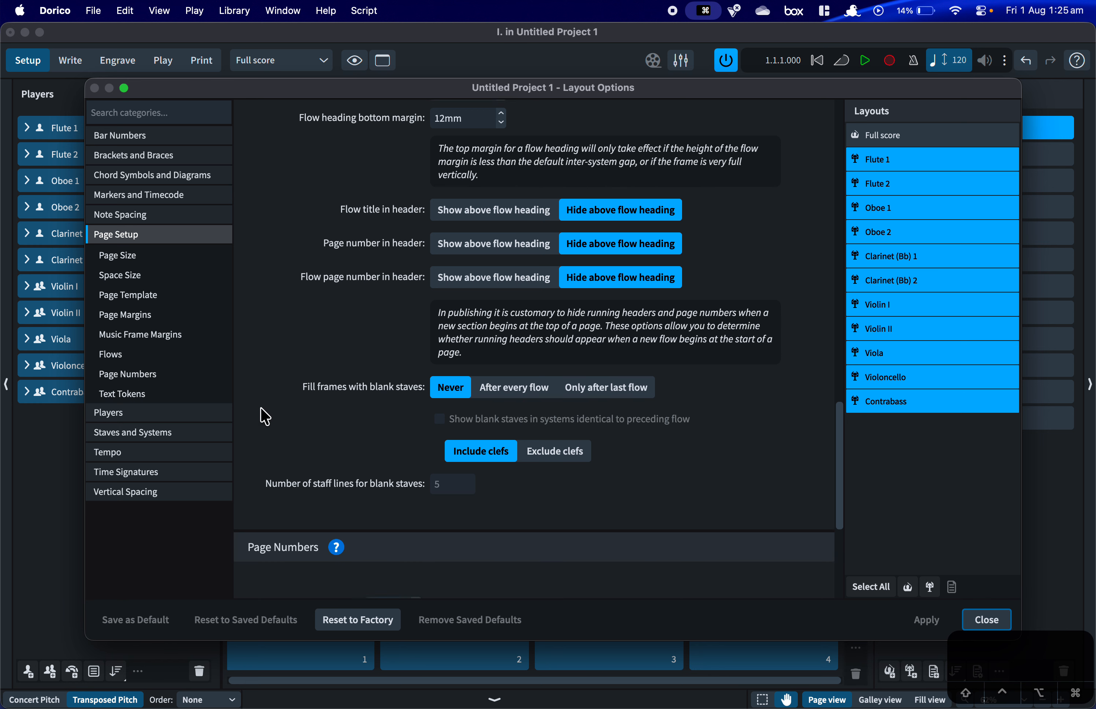
scroll(265, 416, "down", 6)
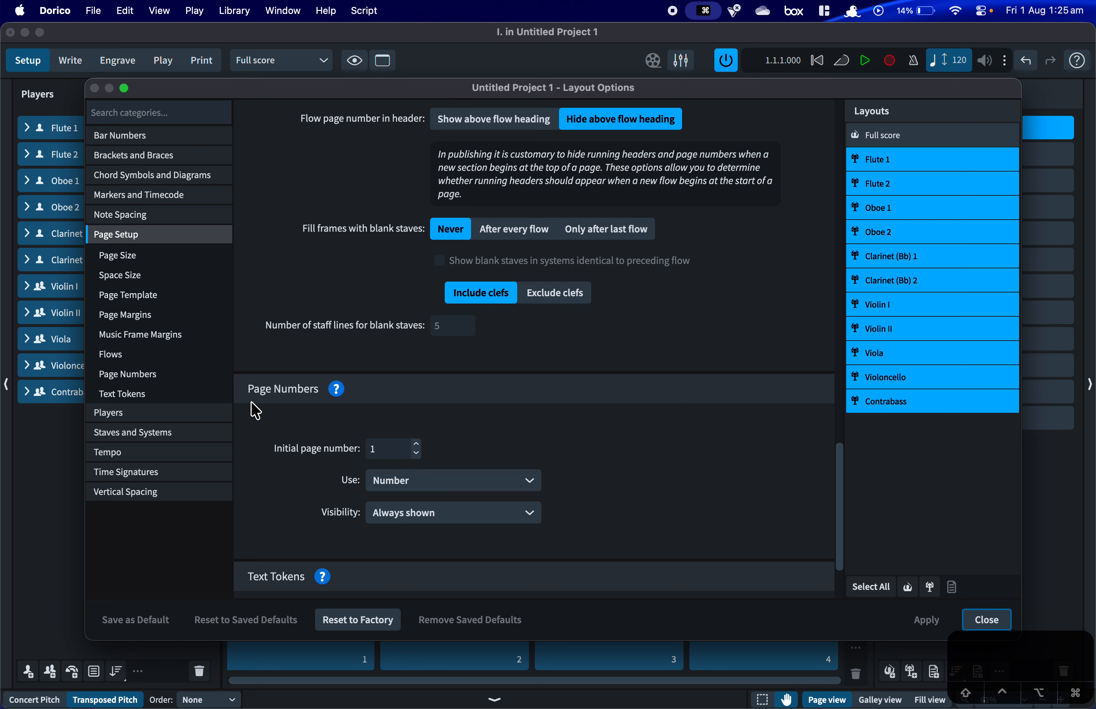
scroll(253, 410, "down", 6)
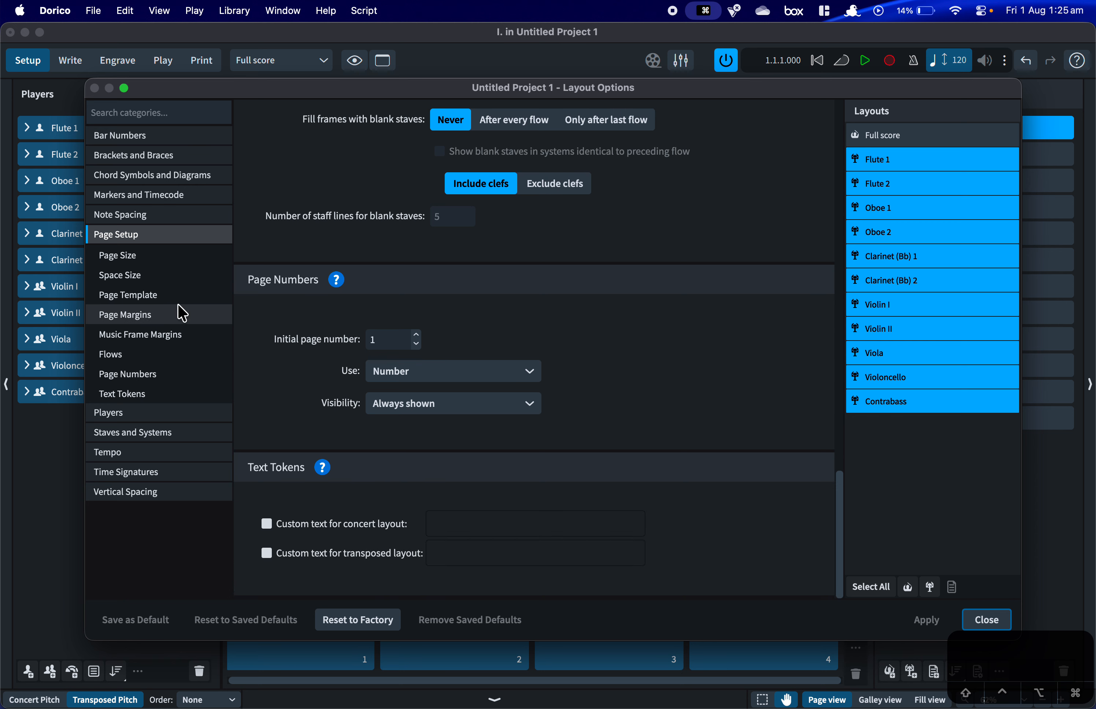
scroll(269, 284, "up", 2)
scroll(270, 285, "up", 20)
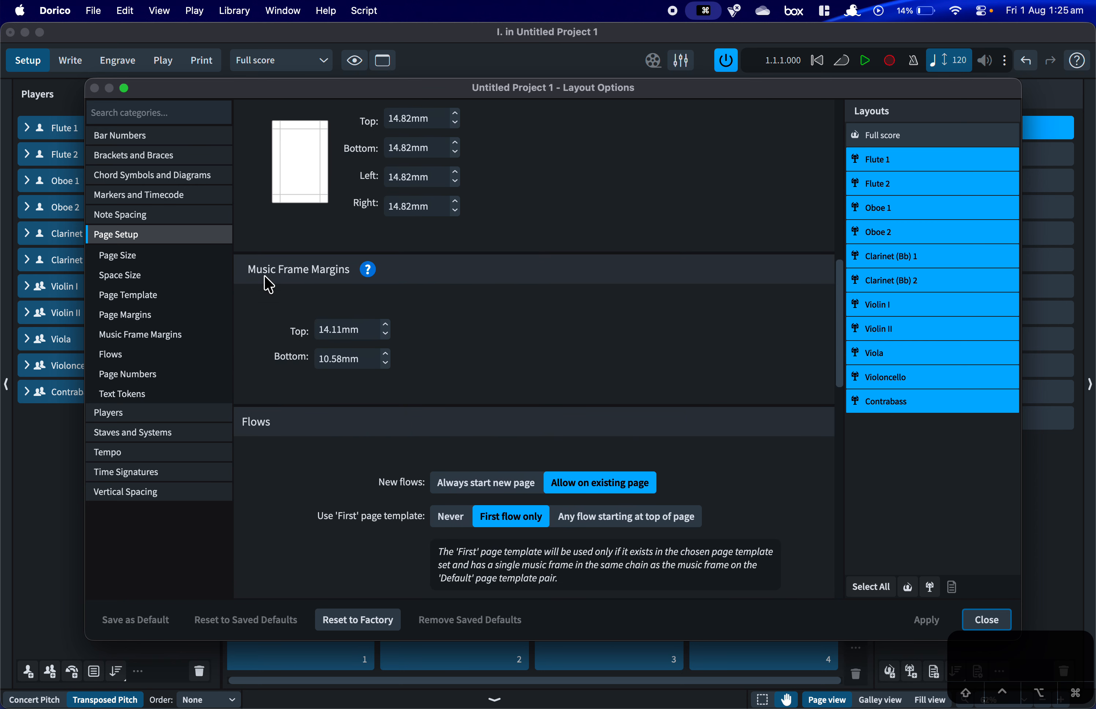
scroll(269, 285, "up", 3)
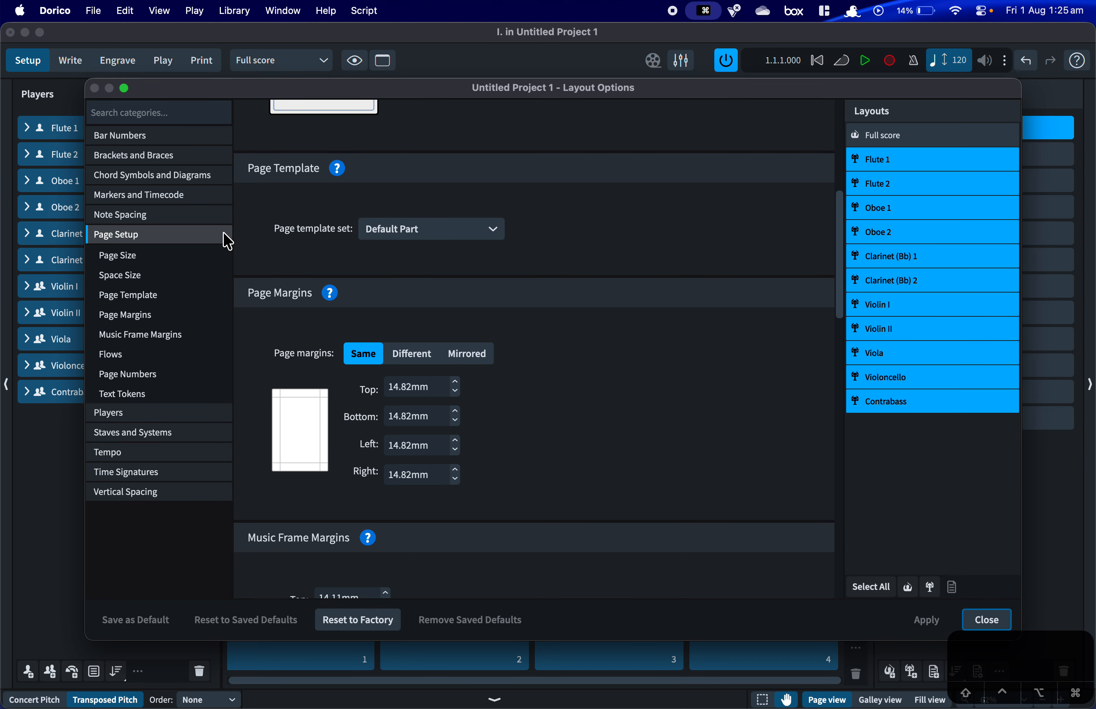
Review the Players options for the part layouts, including instrument changes, bar rests, tacets and condensing.
left_click(136, 414)
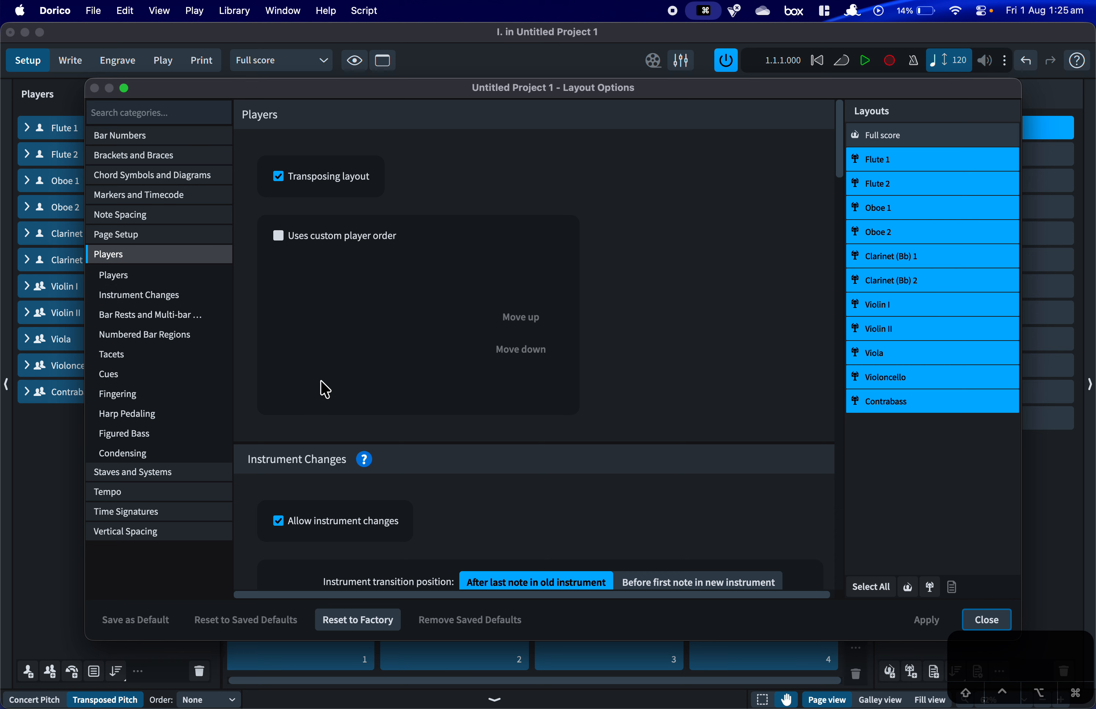
scroll(326, 389, "down", 6)
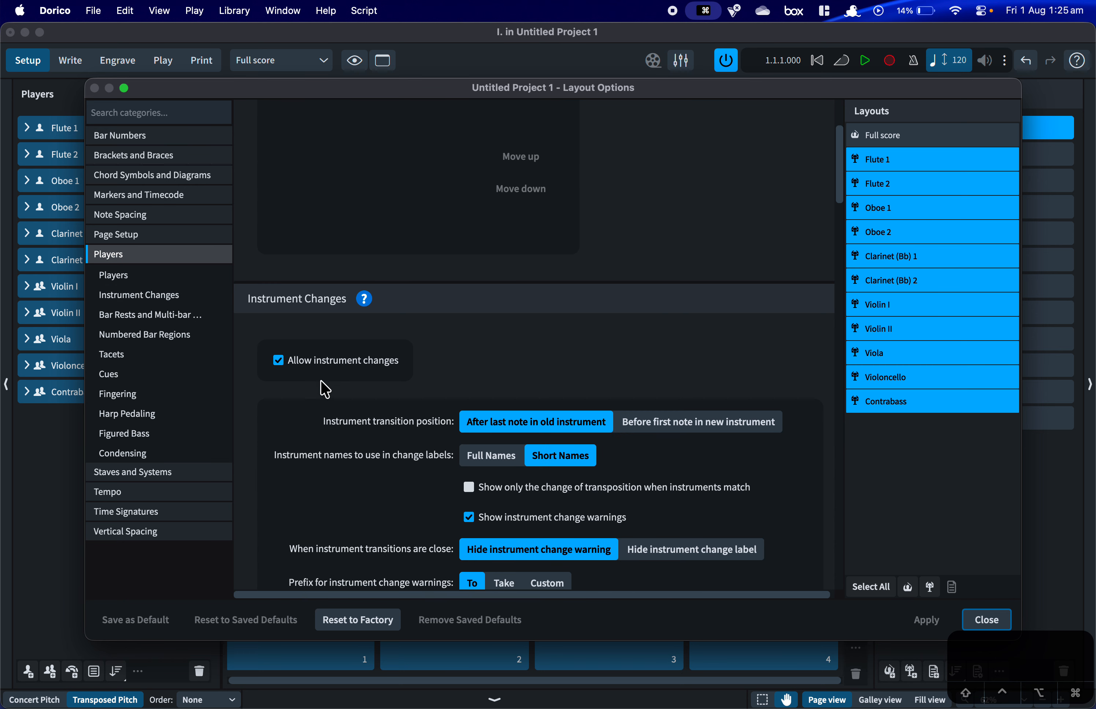
scroll(326, 390, "down", 4)
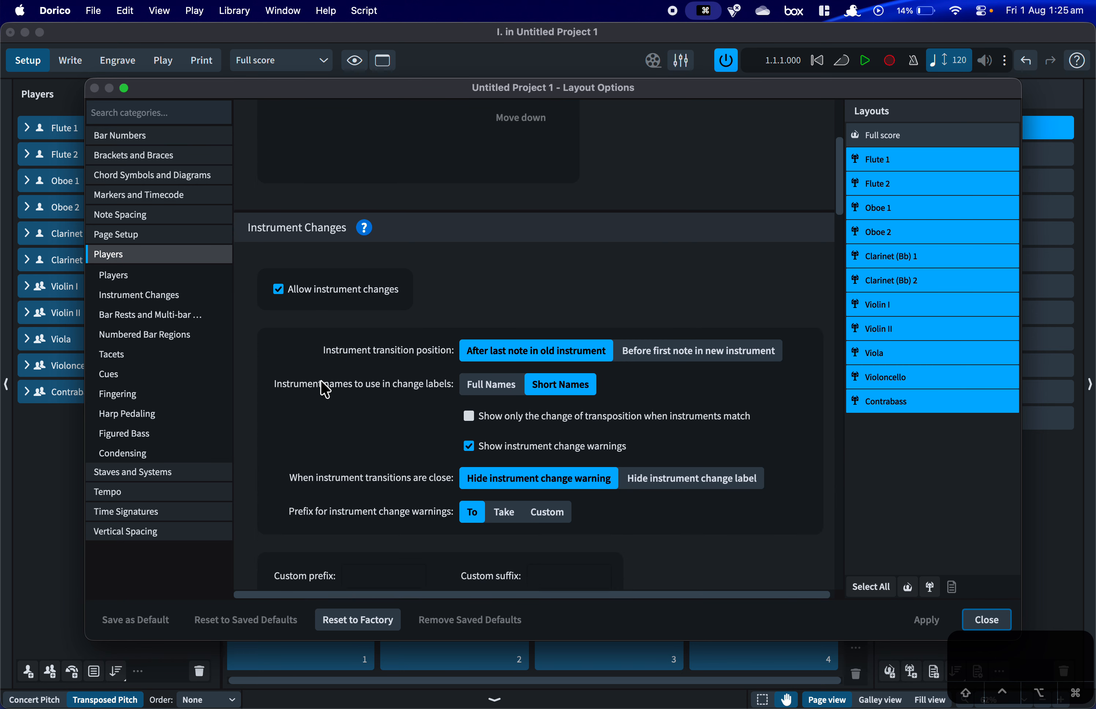
scroll(325, 389, "down", 10)
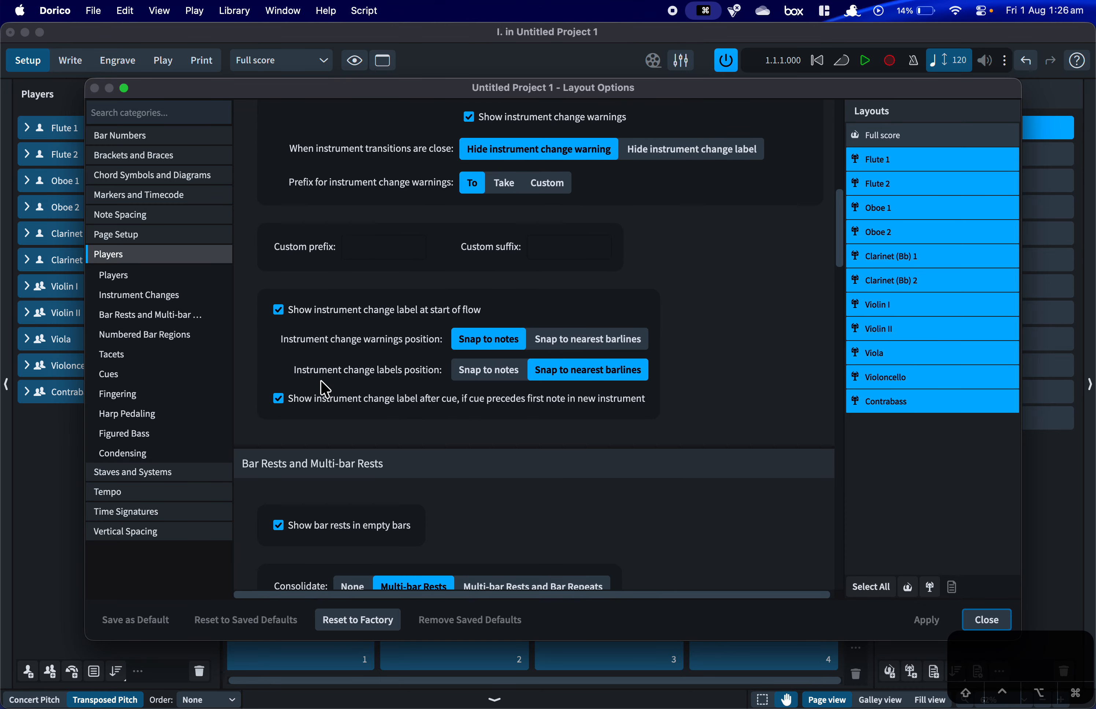
scroll(325, 390, "down", 13)
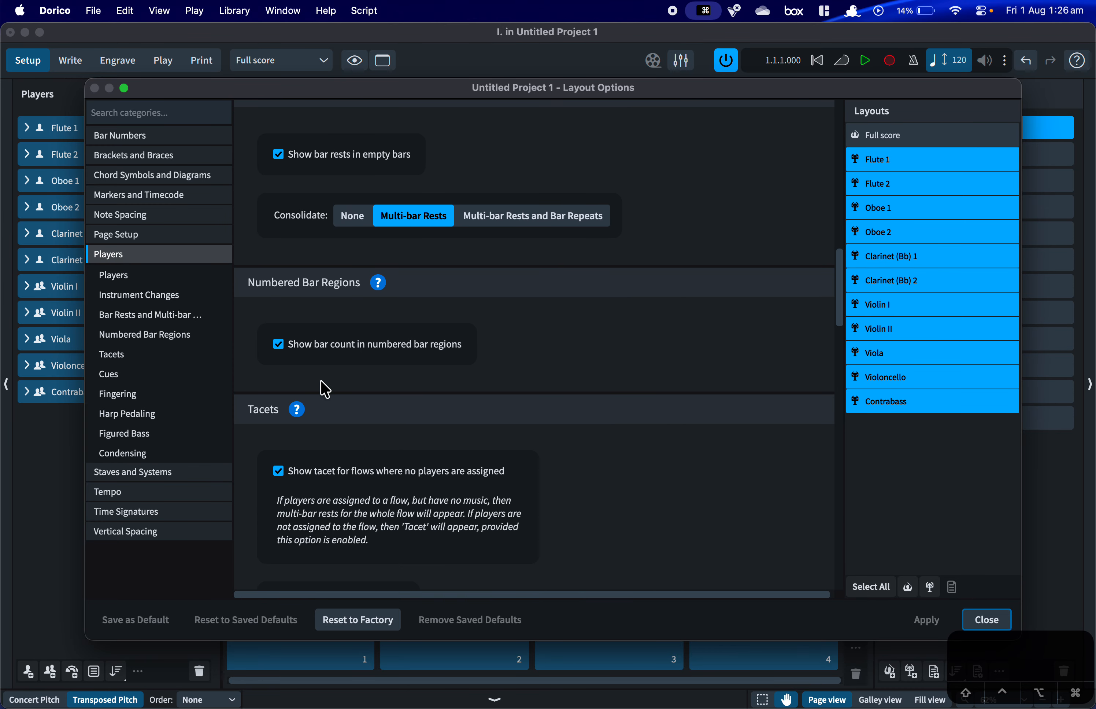
scroll(357, 376, "down", 13)
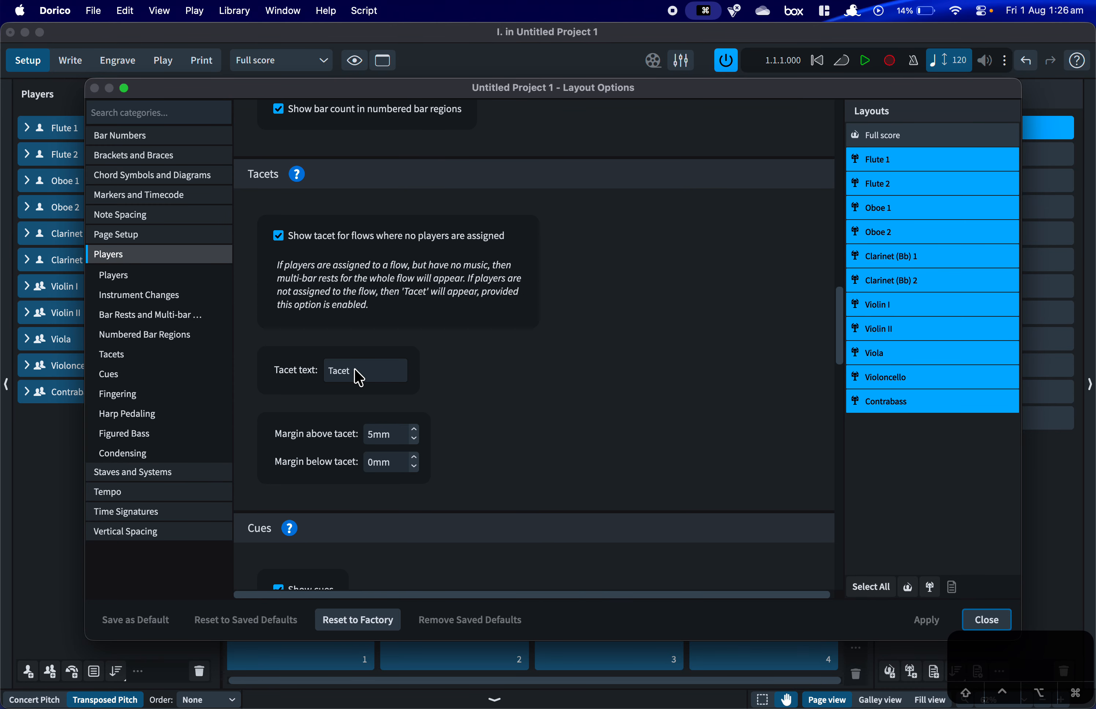
scroll(358, 376, "down", 20)
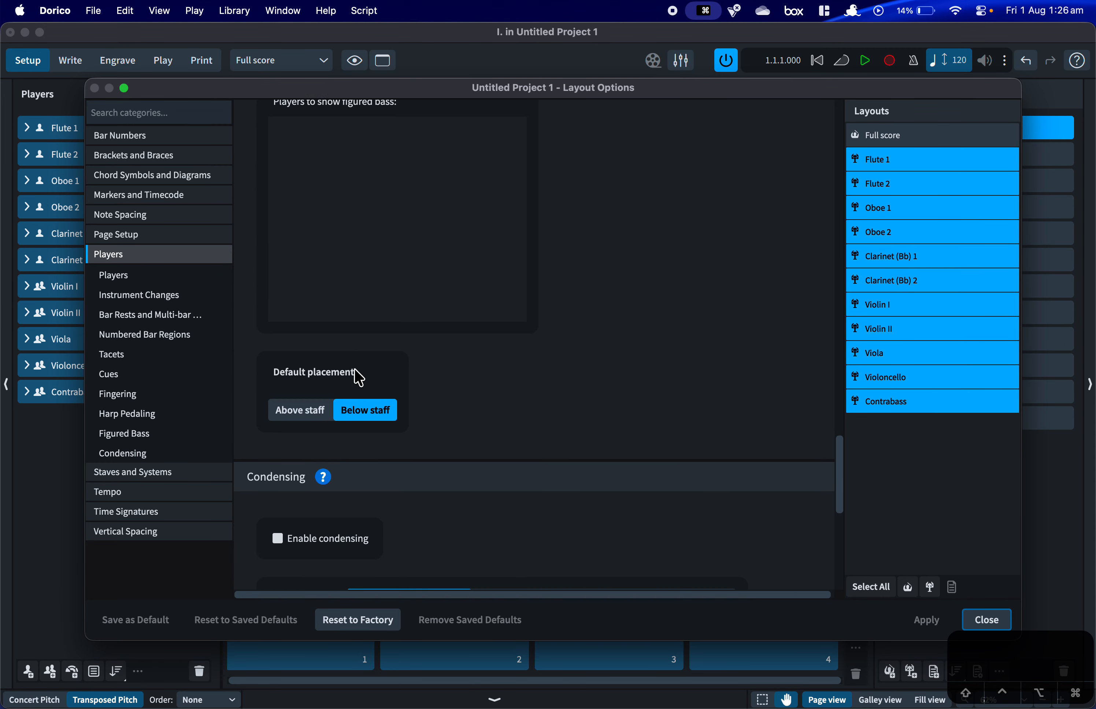
scroll(358, 375, "down", 3)
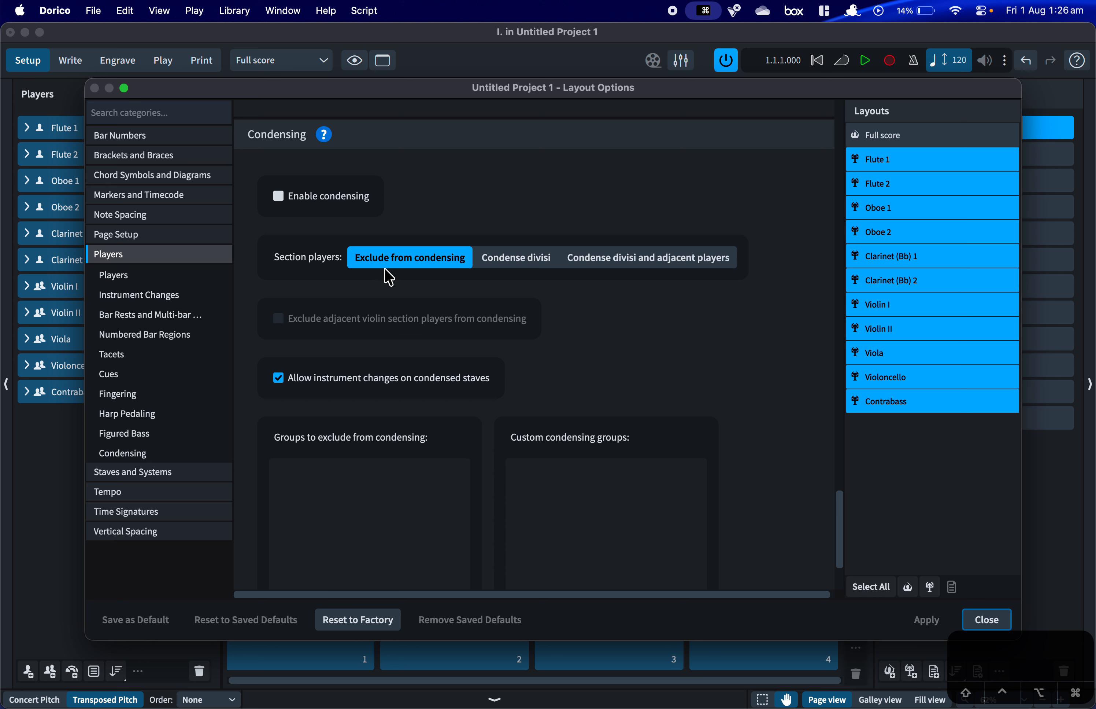
Try enabling condensing for the selected part layouts and apply it, keeping the score page in view.
left_click(357, 202)
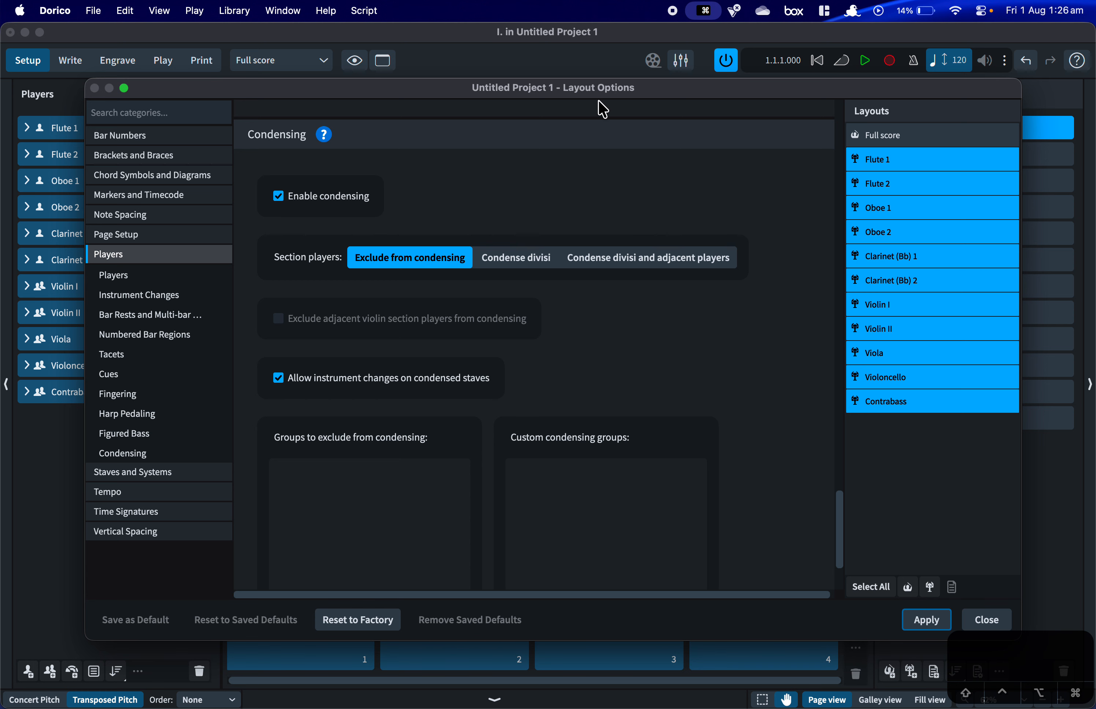
left_click_drag(599, 100, 412, 122)
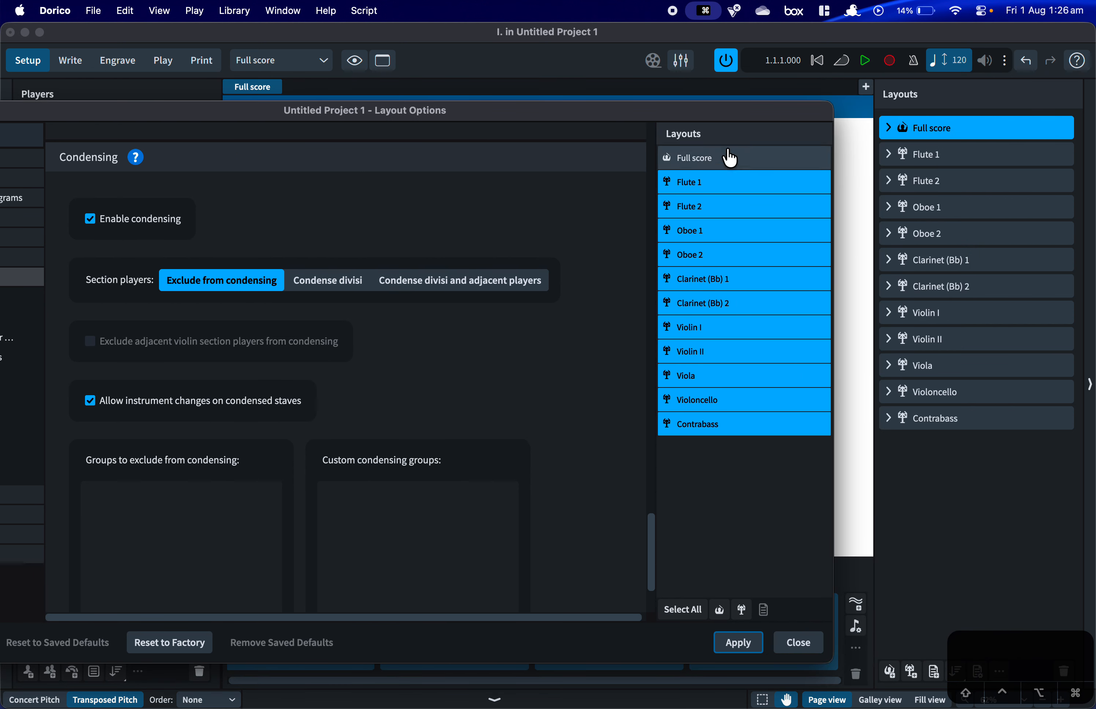
left_click_drag(764, 113, 421, 106)
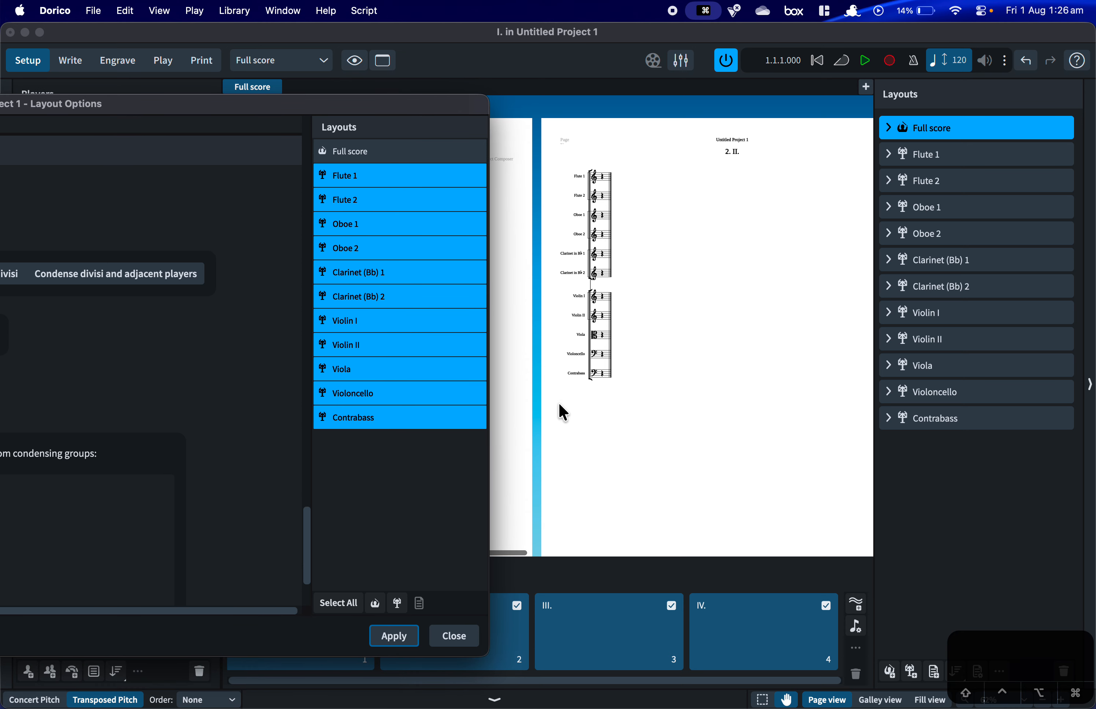
left_click(397, 643)
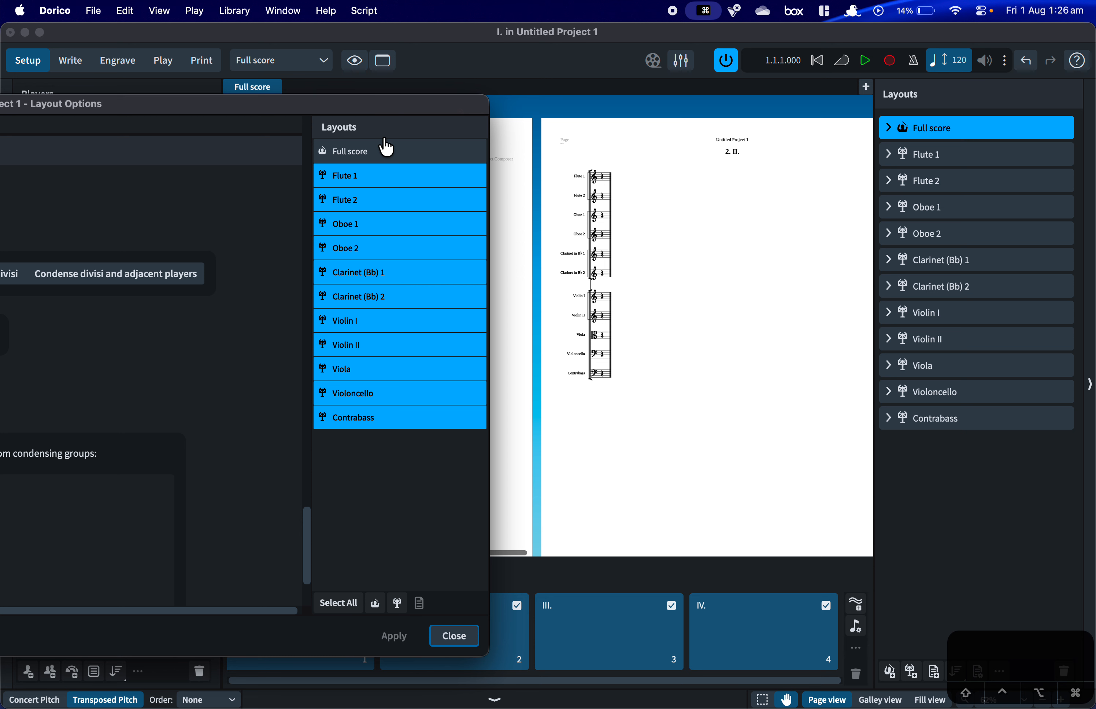
Disable condensing again for the selected part layouts and apply the change.
left_click_drag(246, 119, 748, 91)
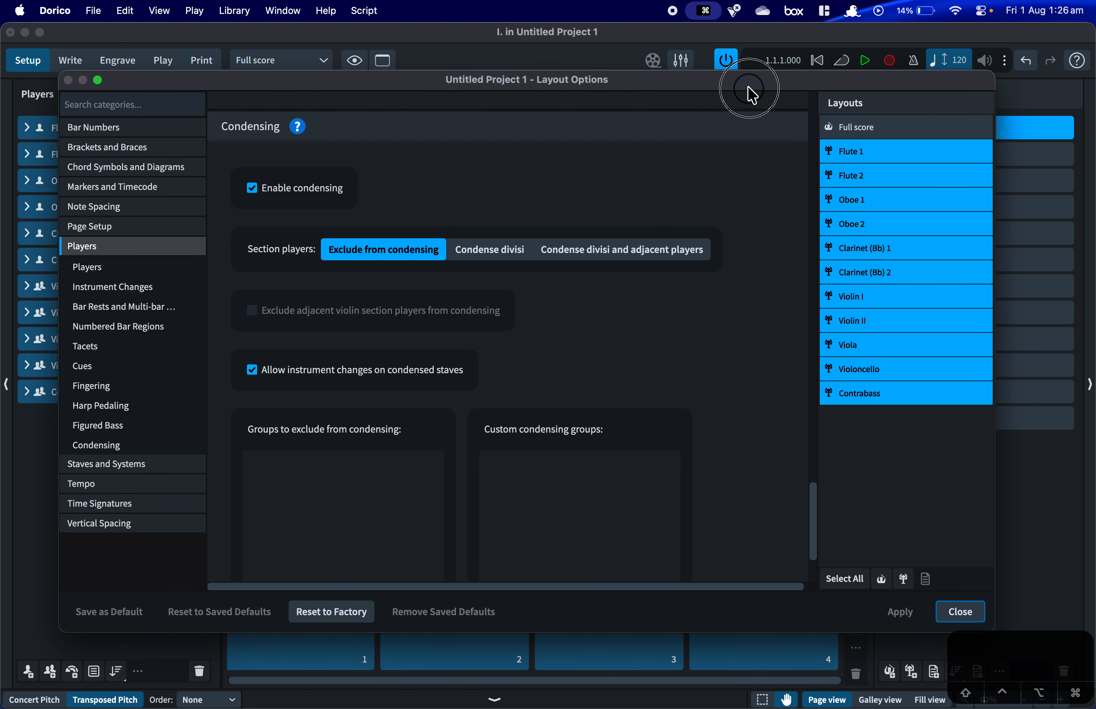
scroll(543, 385, "down", 5)
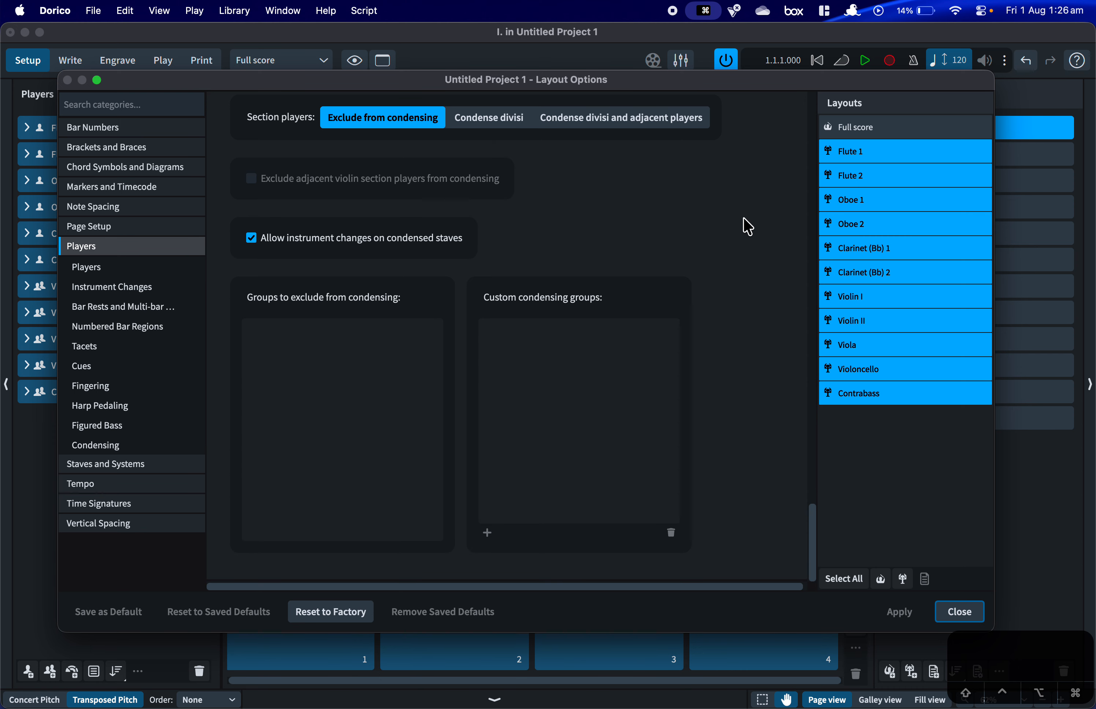
scroll(584, 199, "up", 6)
left_click(320, 213)
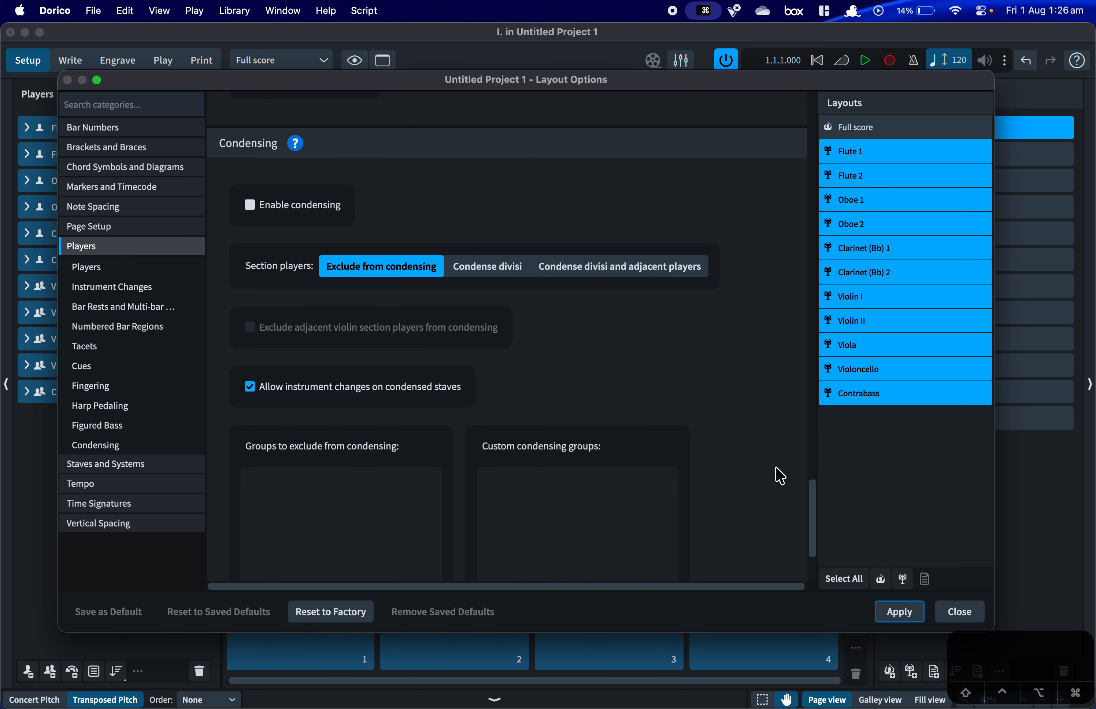
left_click(900, 612)
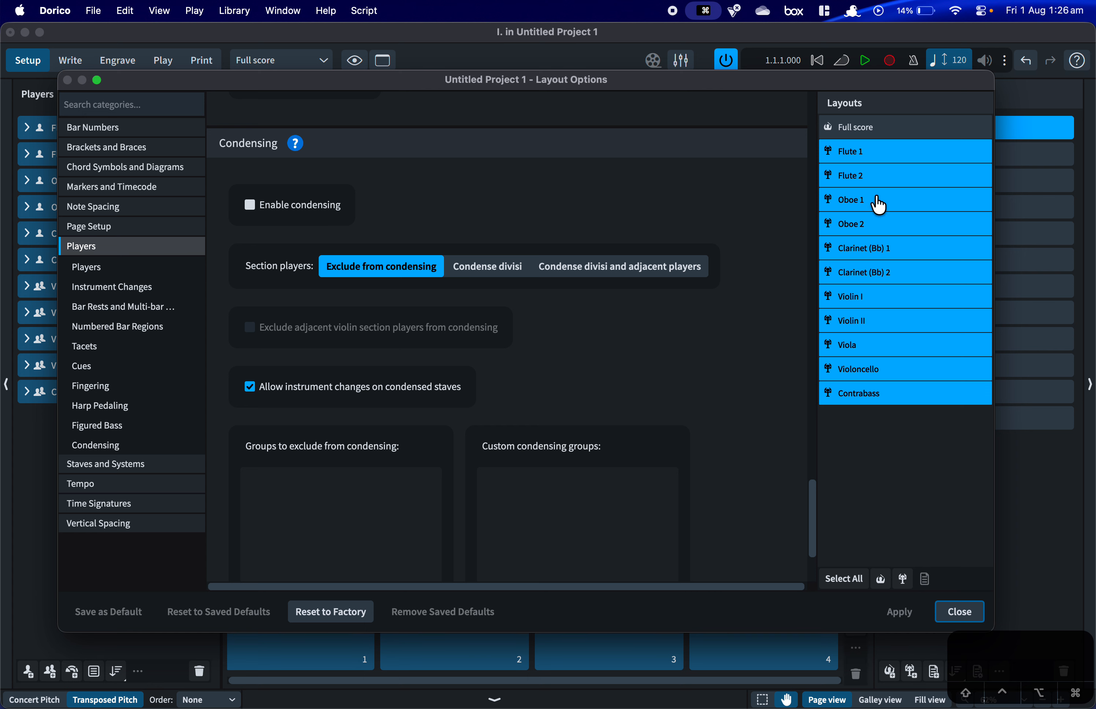
Enable condensing for the Full score layout only, apply it, and close Layout Options.
left_click(863, 133)
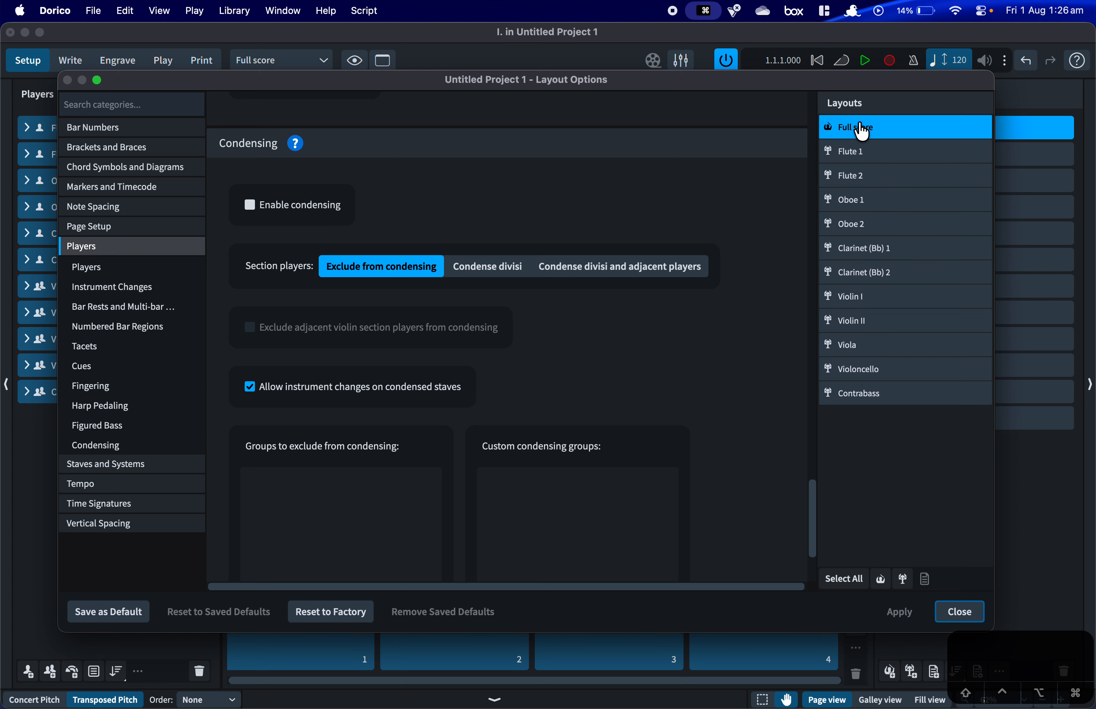
left_click(339, 205)
left_click_drag(768, 90, 337, 86)
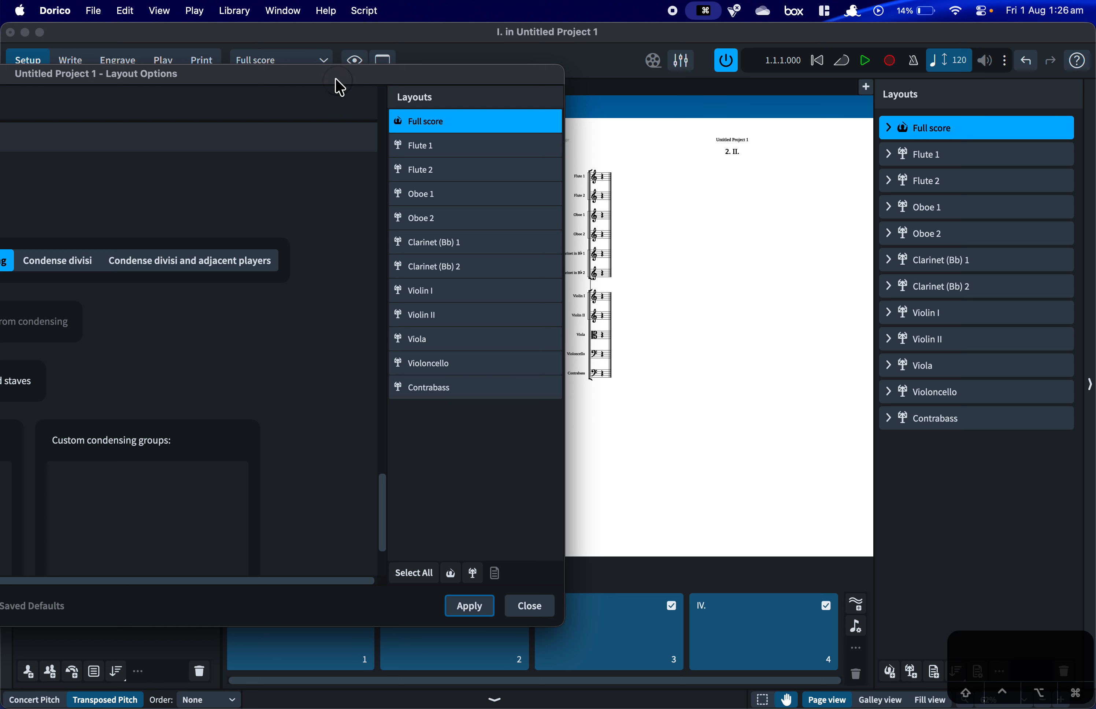
left_click(471, 610)
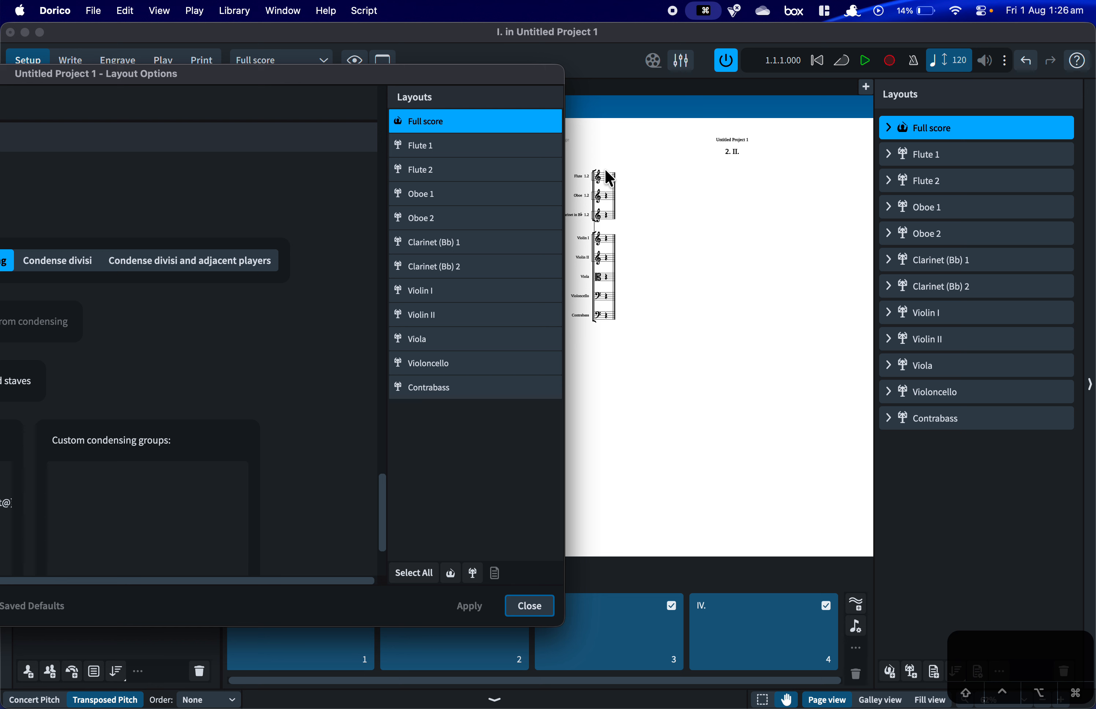
left_click_drag(344, 79, 586, 83)
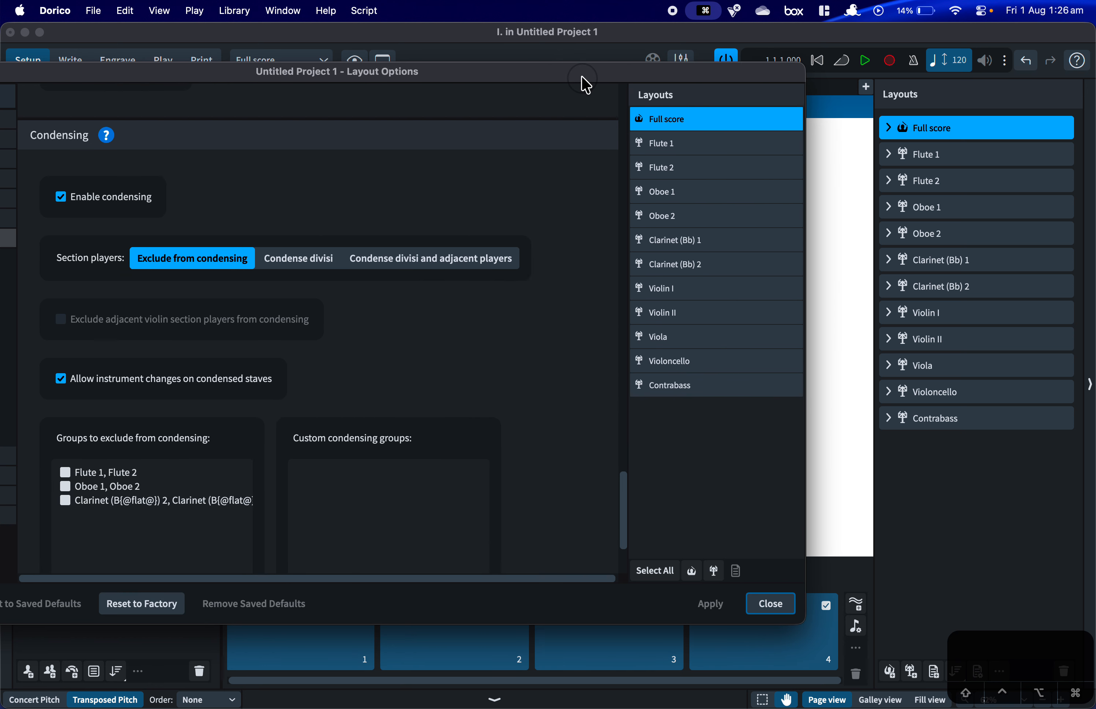
left_click(771, 605)
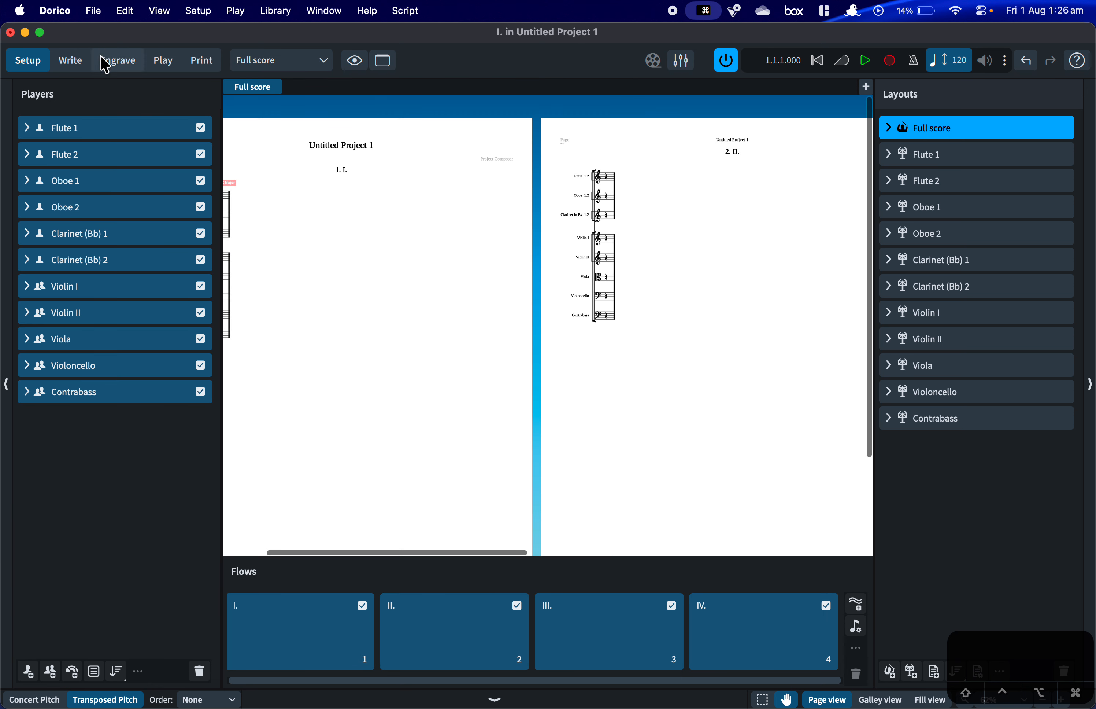
Switch to Write mode and display the full score in galley view.
left_click(70, 60)
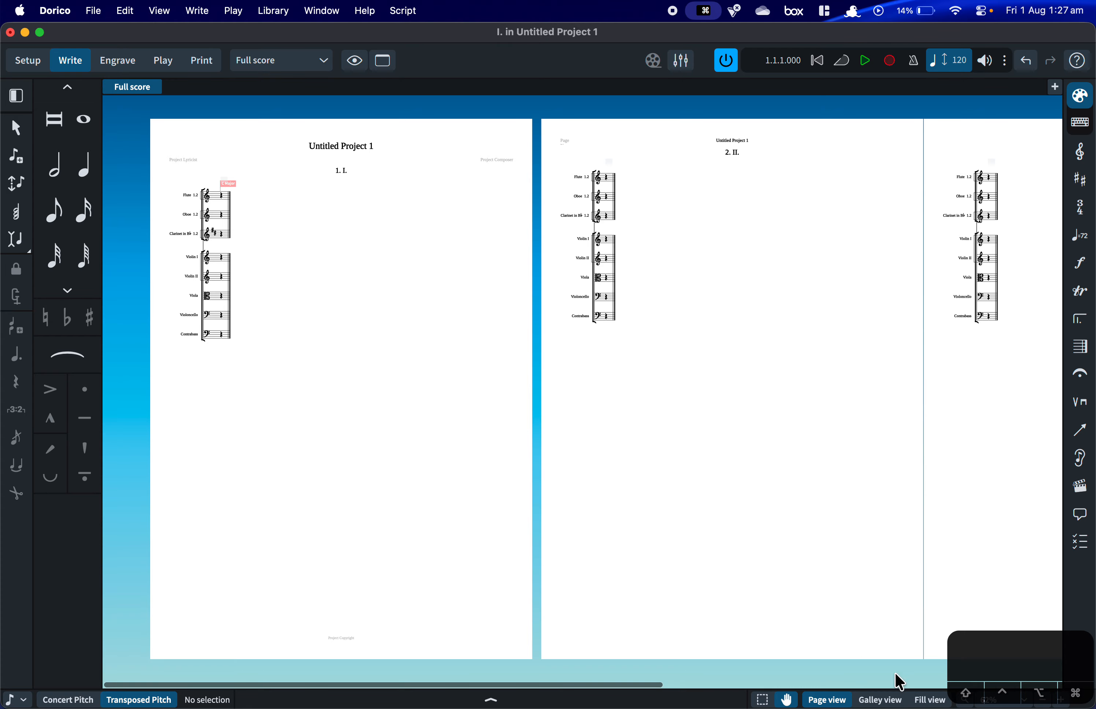
left_click(887, 698)
scroll(429, 346, "up", 5)
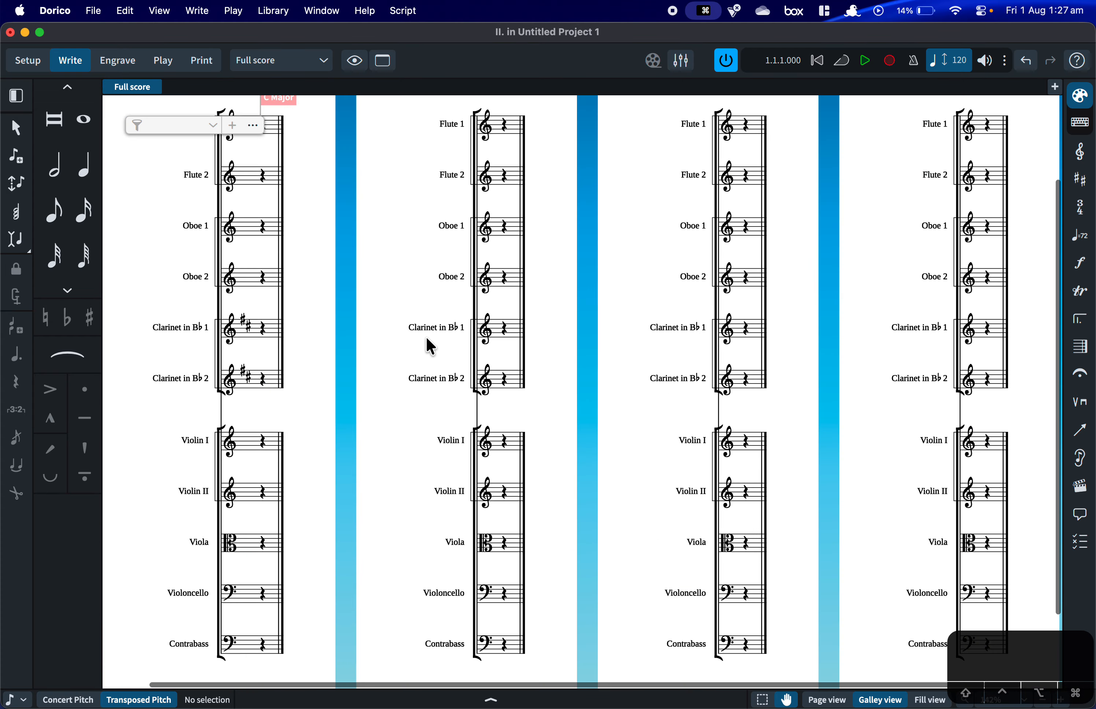
scroll(430, 347, "up", 5)
Start note input on the Flute 1 staff of flow II and add a C major key signature there.
left_click(469, 302)
key("Return")
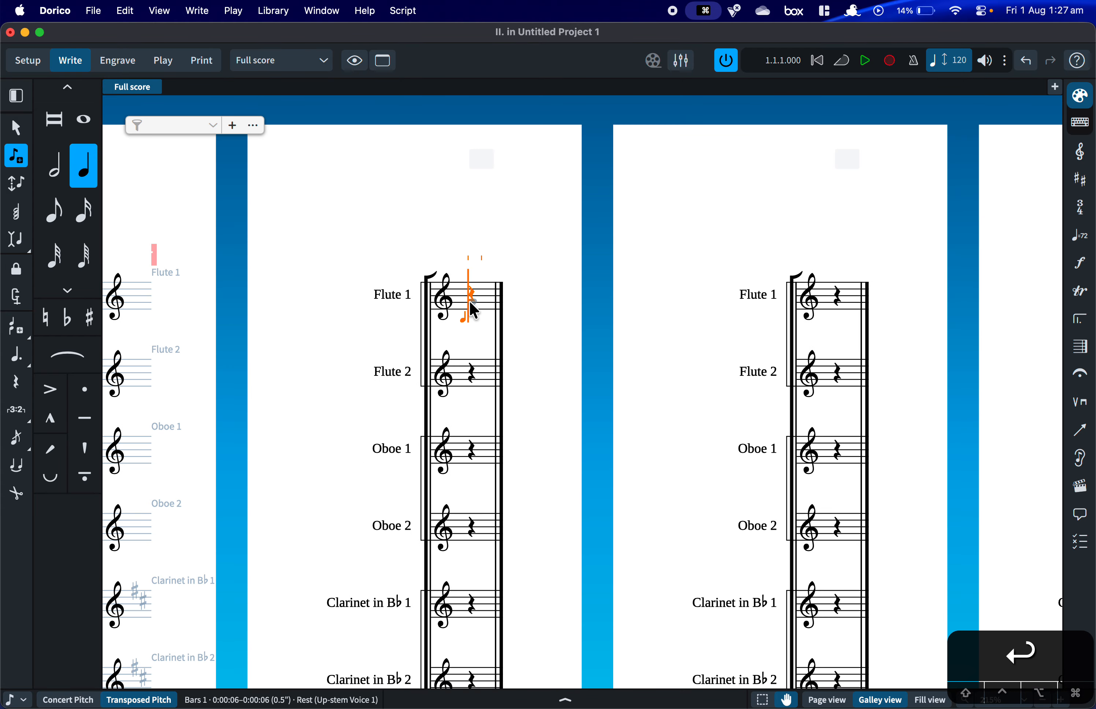
key("shift+k")
type("C")
key("Return")
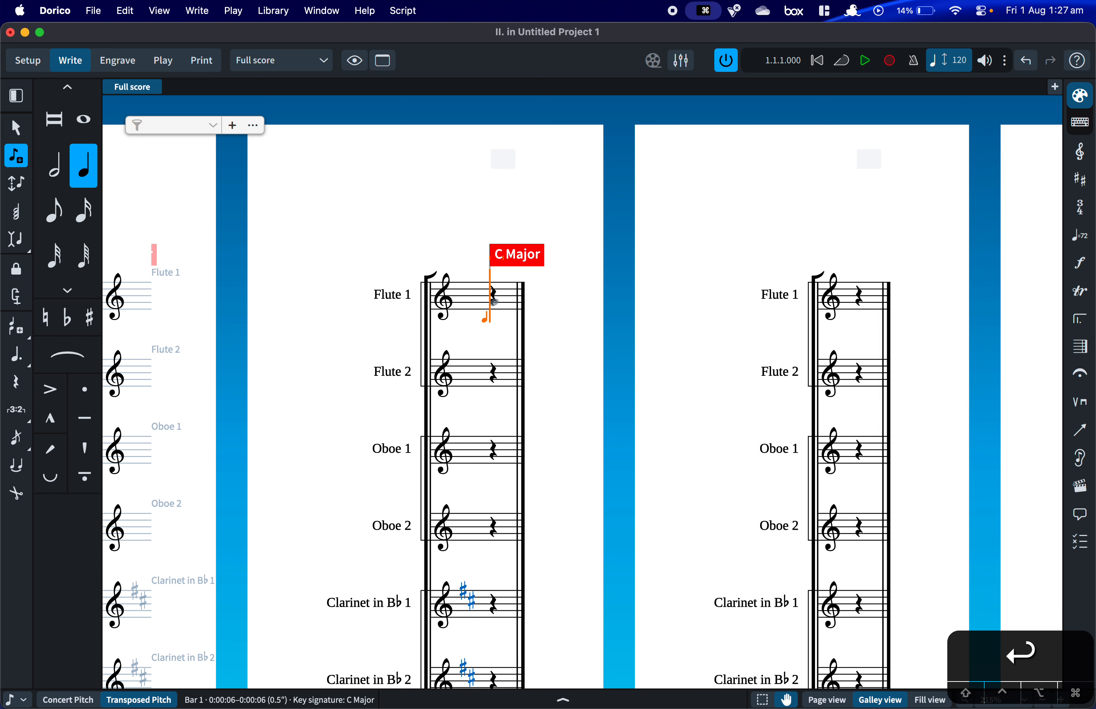
Add a 2/4 time signature at the start of flow II.
key("shift+m")
type("4")
key("BackSpace")
type("2/4")
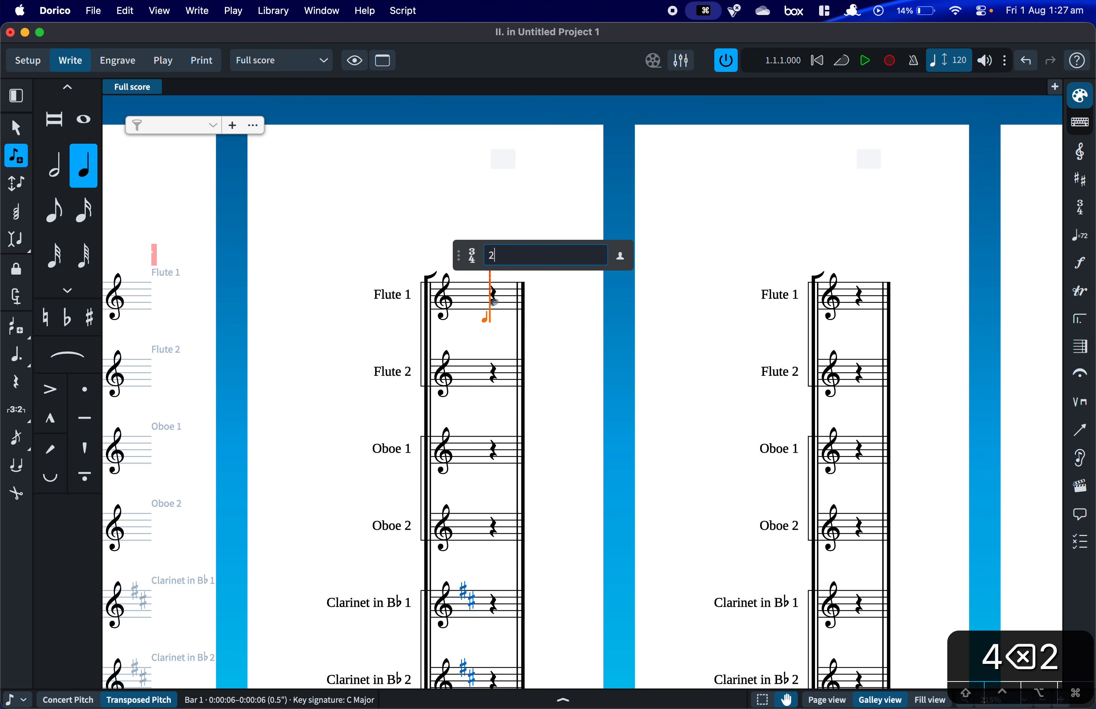
key("Return")
Enter quarter notes C, B, A, G, F, E, F in Flute 1 from bar 1 to the first beat of bar 4.
key("6")
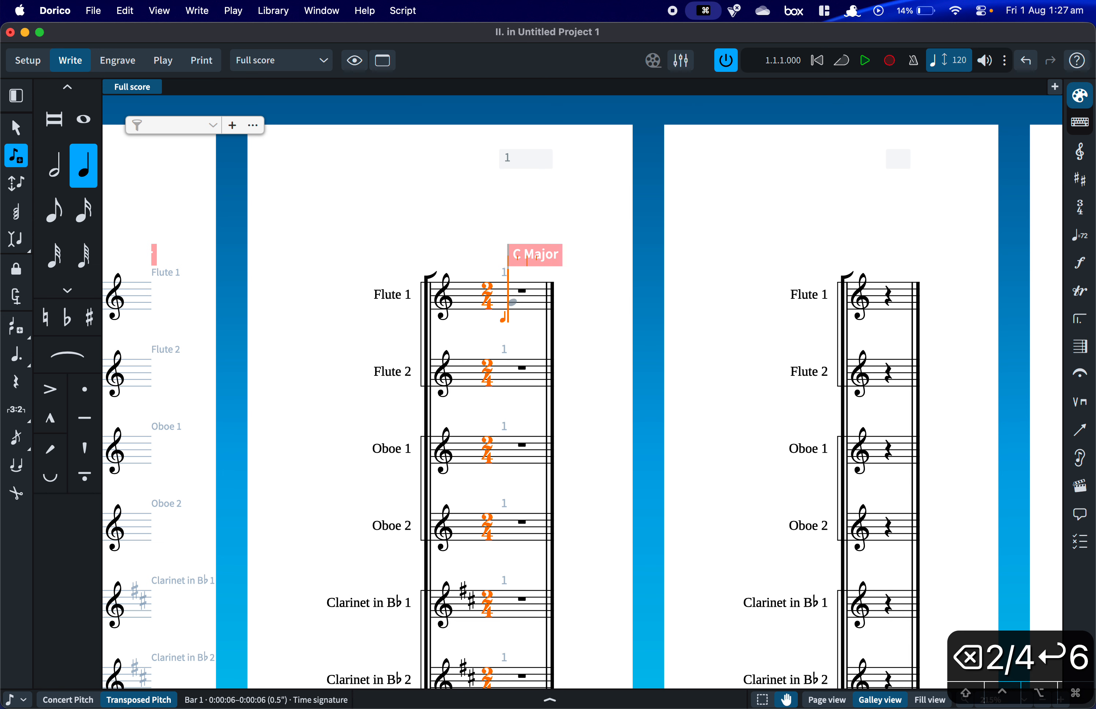
key("c")
key("b")
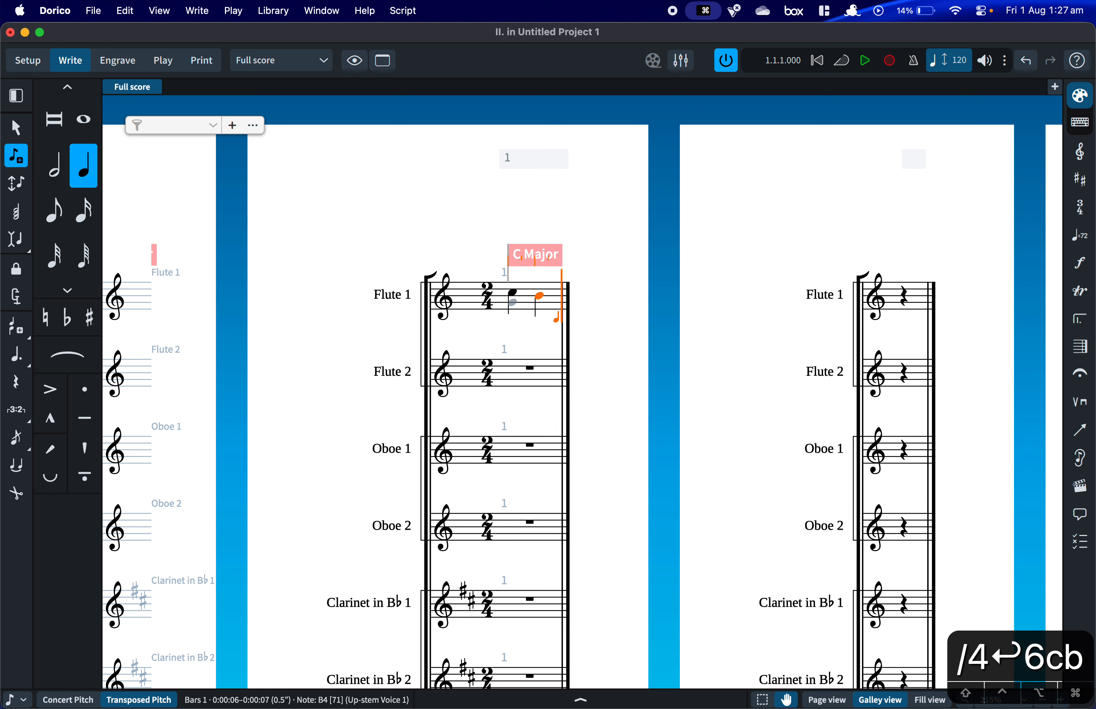
key("a")
key("g")
key("f")
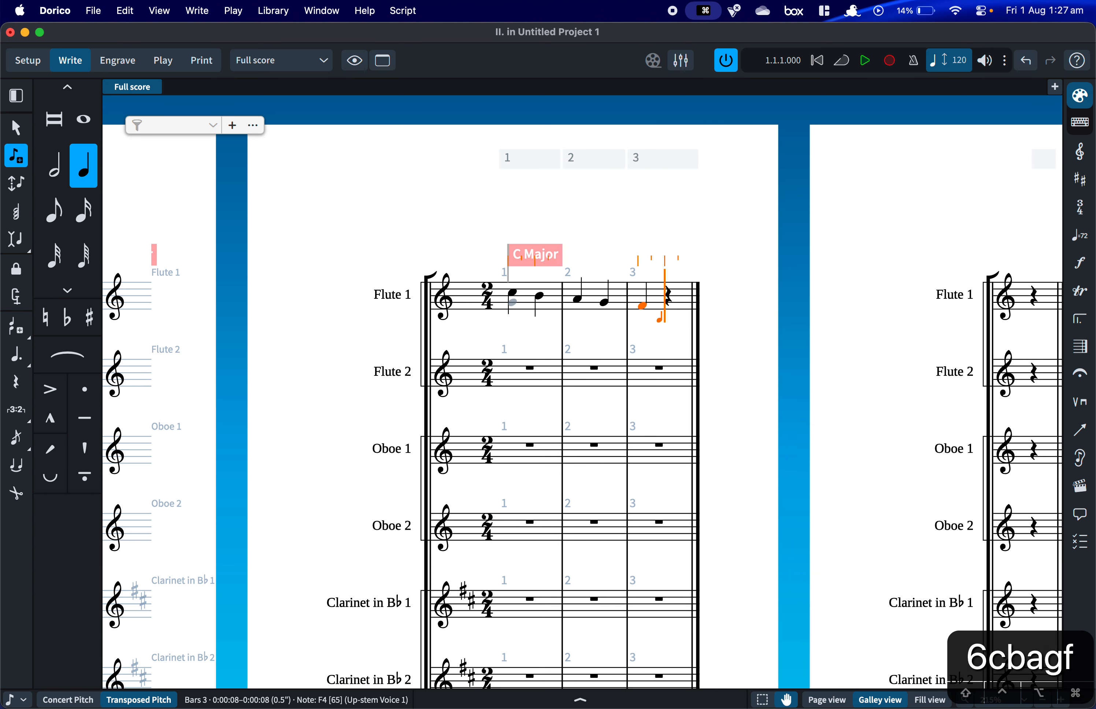
key("e")
key("f")
Complete bar 4 of Flute 1 with eighth notes G and A, and begin bar 5 with a quarter note B.
key("5")
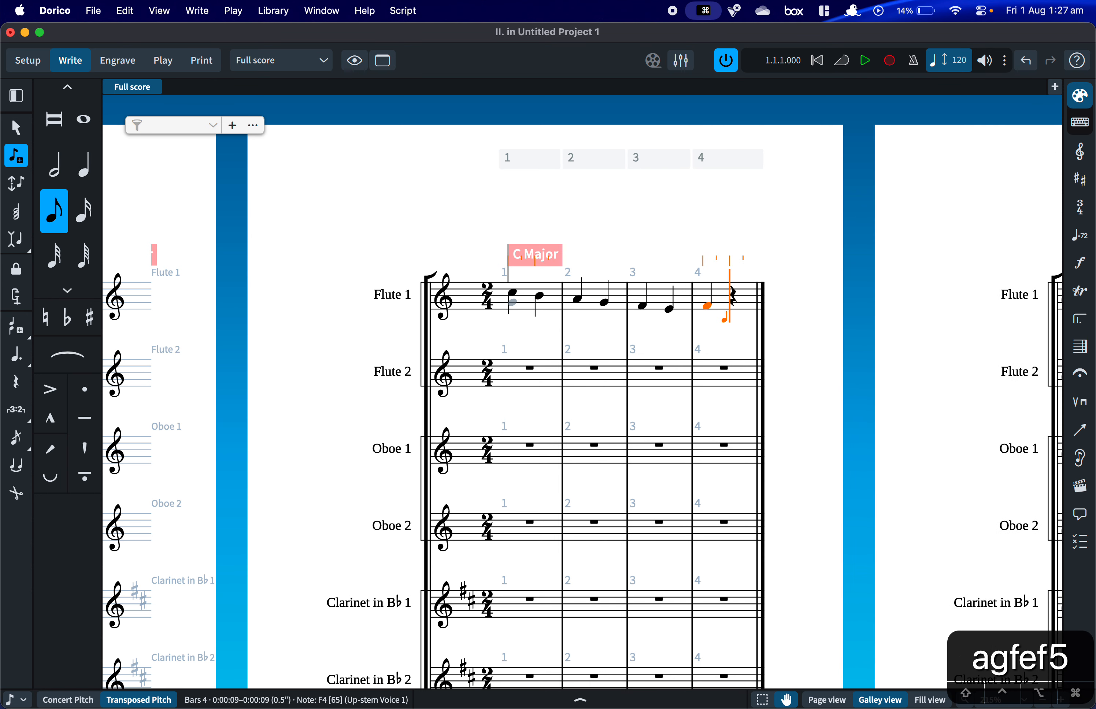
key("g")
key("a")
key("6")
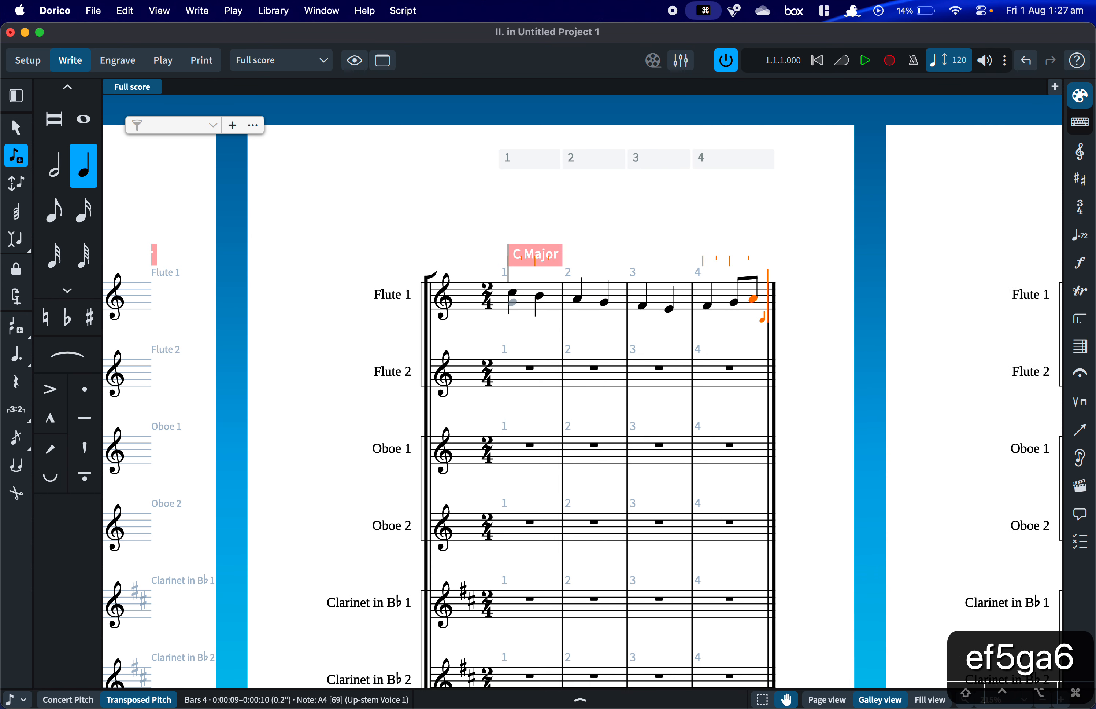
key("b")
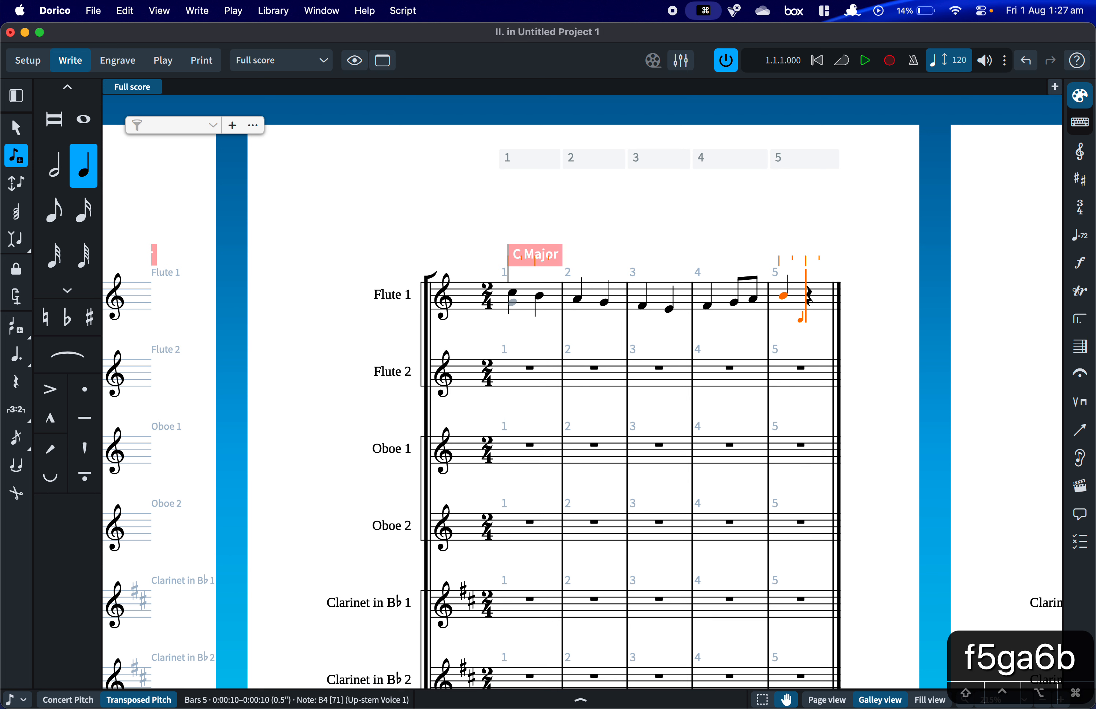
Fill the second beat of bar 5 in Flute 1 with sixteenth notes C, D, C, B under one slur.
key("4")
key("c")
key("s")
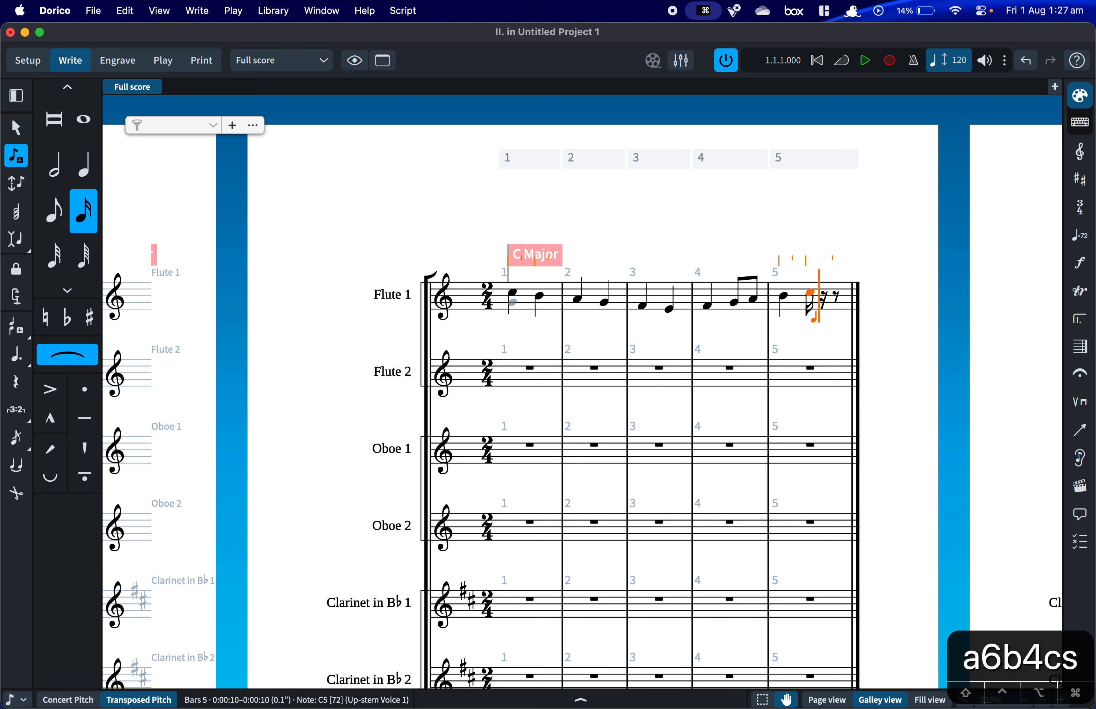
key("d")
key("c")
key("b")
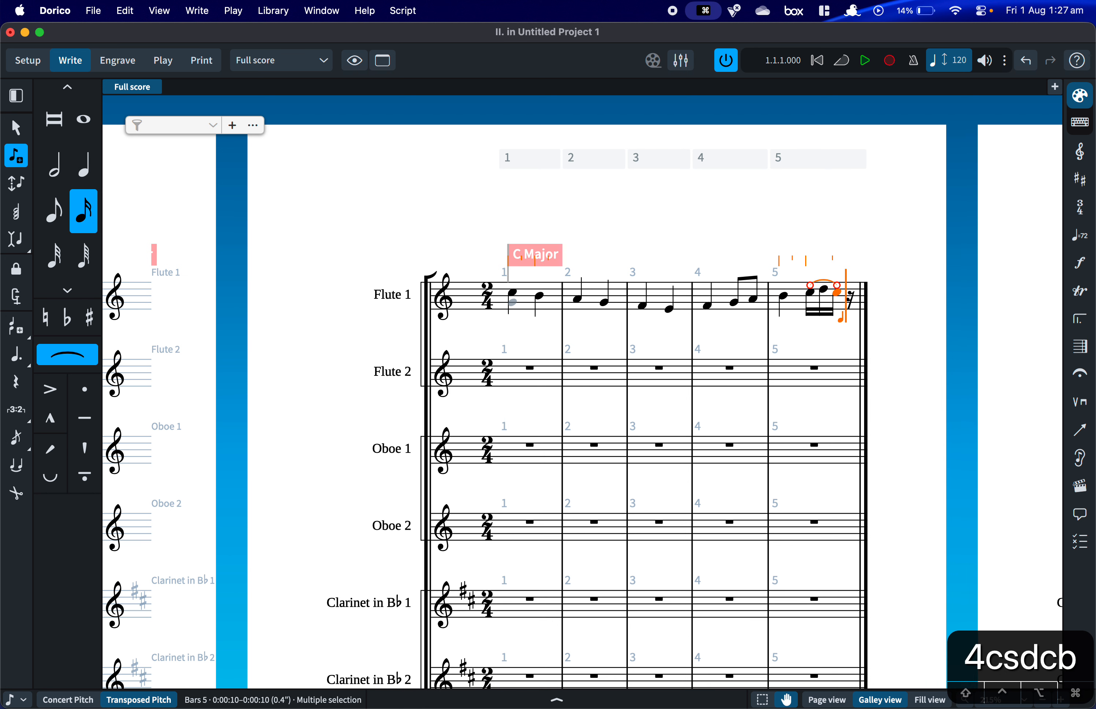
key("7")
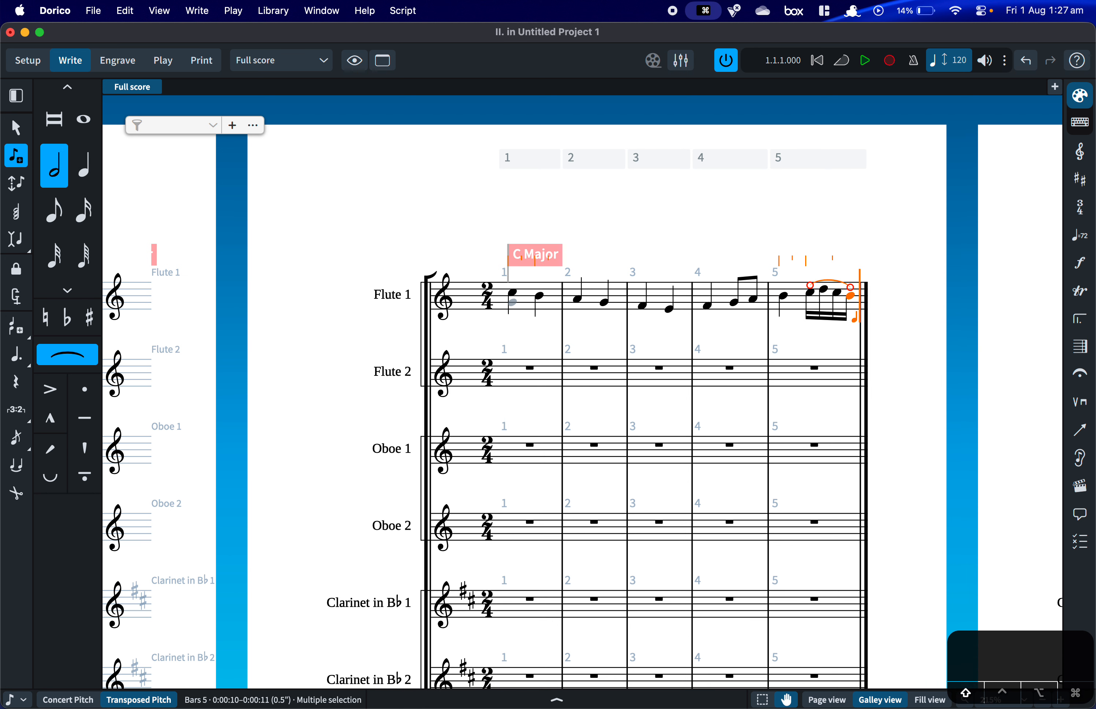
key("shift+s")
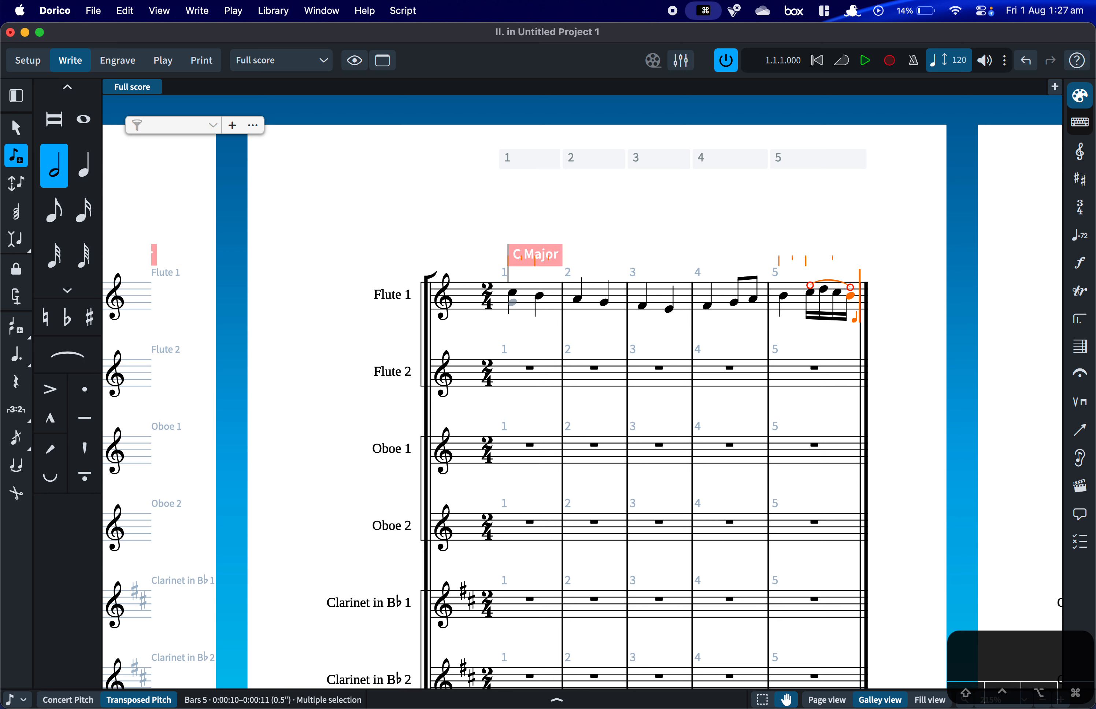
Add a half note C in bar 6 of Flute 1 and lengthen it to a double whole note, tied across bars 6 to 9.
key("c")
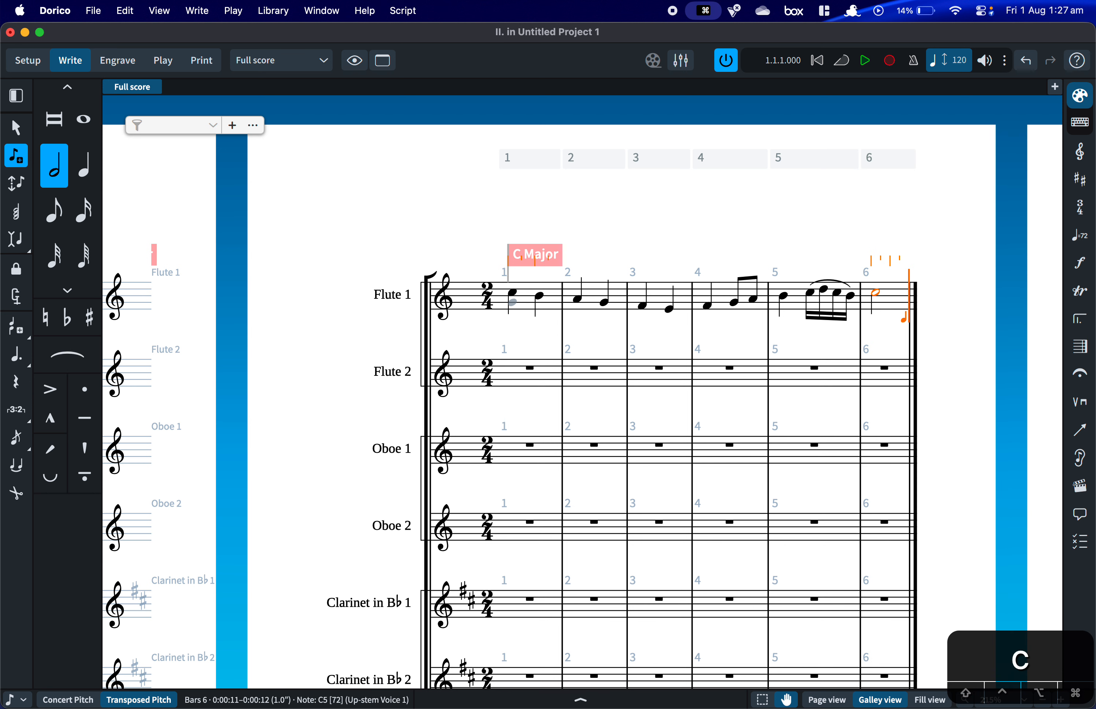
key("Escape")
key("9")
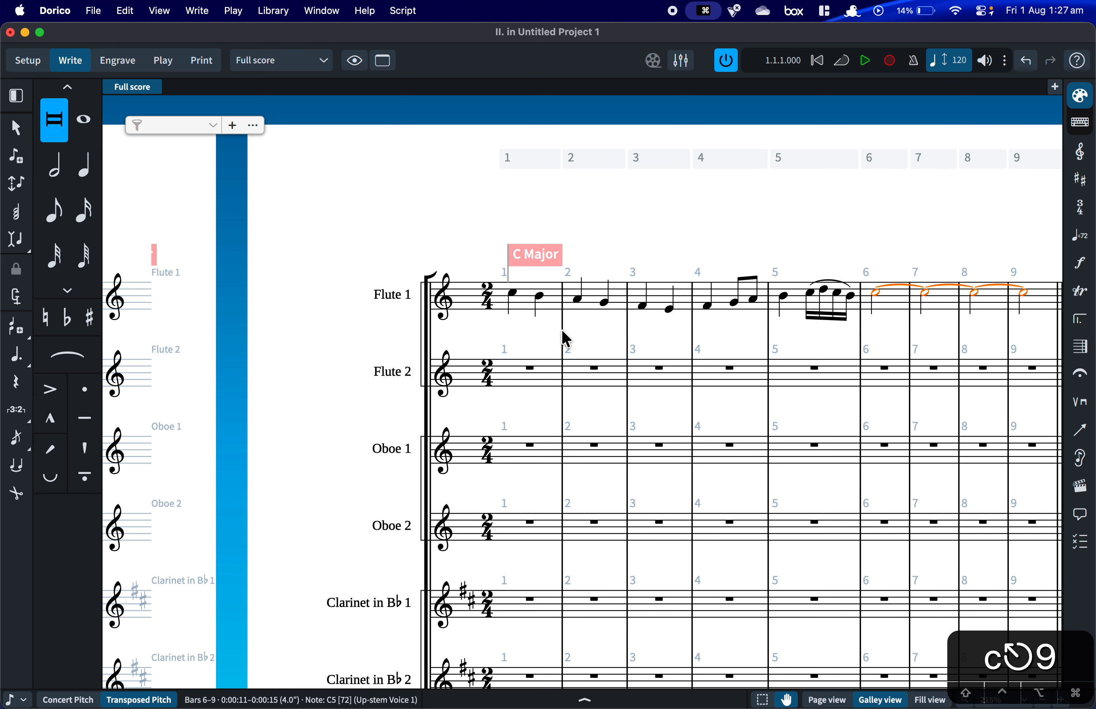
Copy the Flute 1 music of bars 1 to 9 to the Flute 2 staff and lower it by two staff steps.
scroll(649, 369, "right", 3)
left_click(378, 293, "shift")
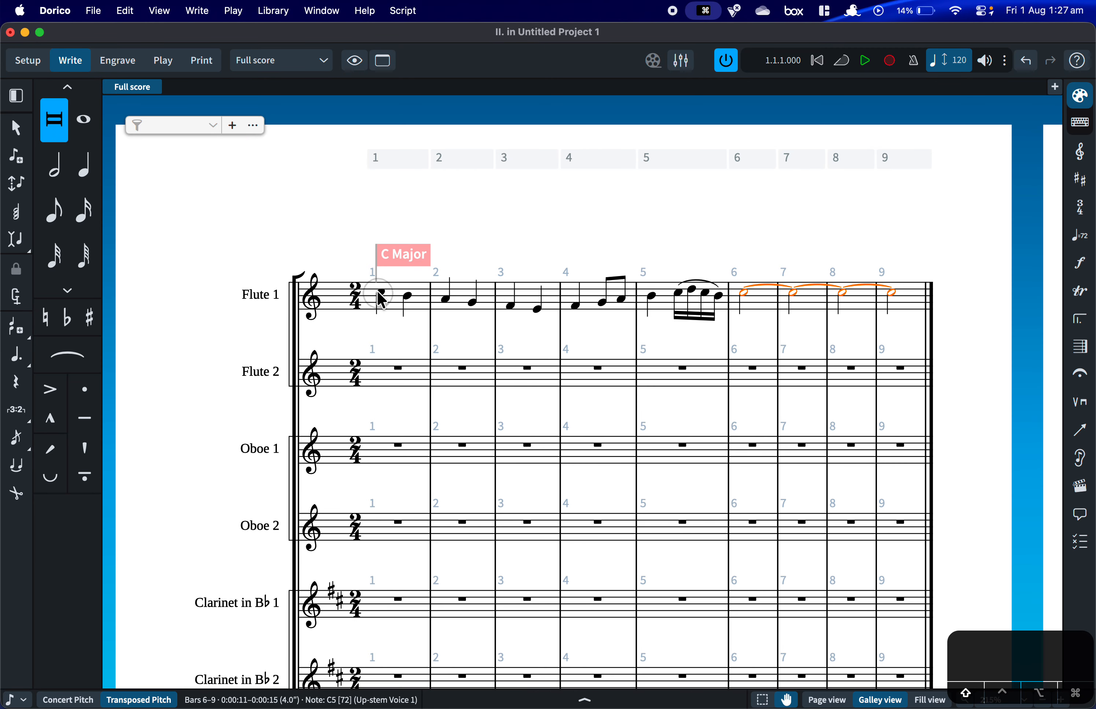
left_click(377, 368, "alt")
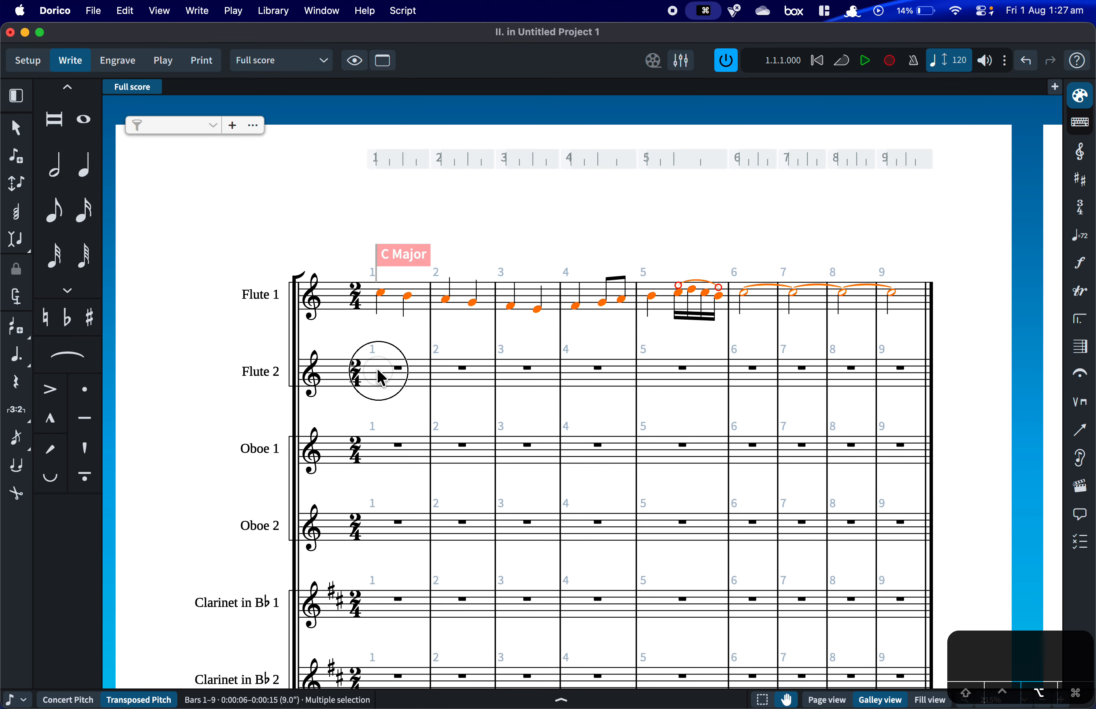
key("alt+Down")
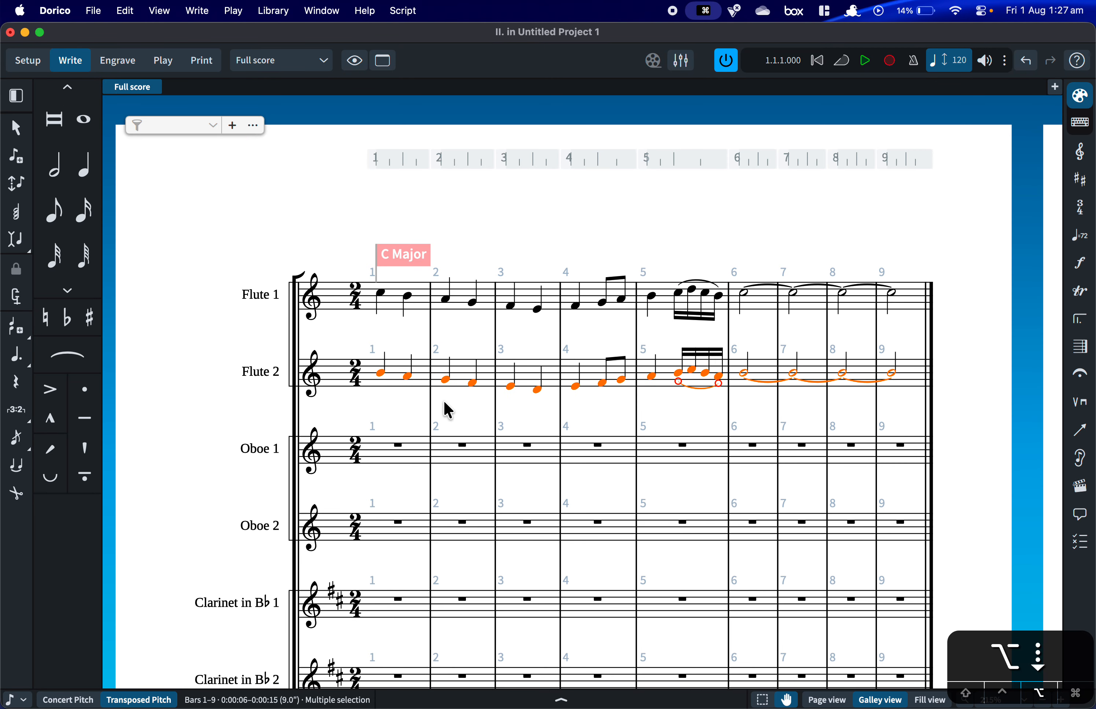
key("alt+Down")
In Flute 2, lengthen the first note of bar 2 to a dotted quarter and raise the first note of bar 3 to F.
left_click(382, 375)
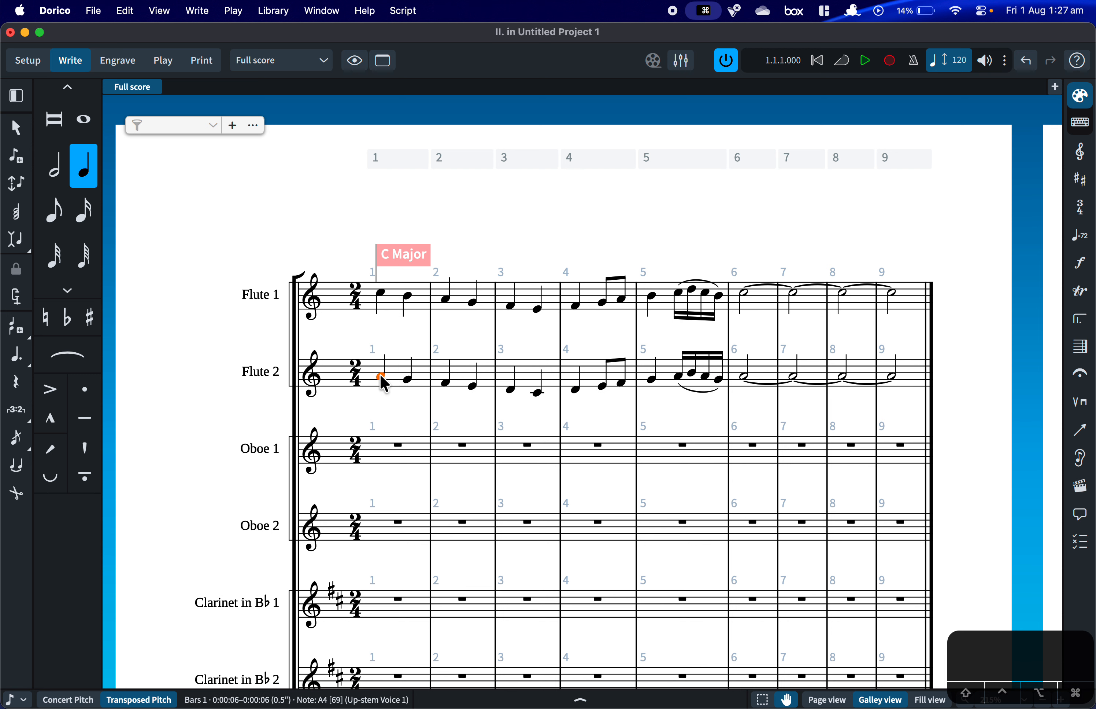
key("Right")
key("Right")
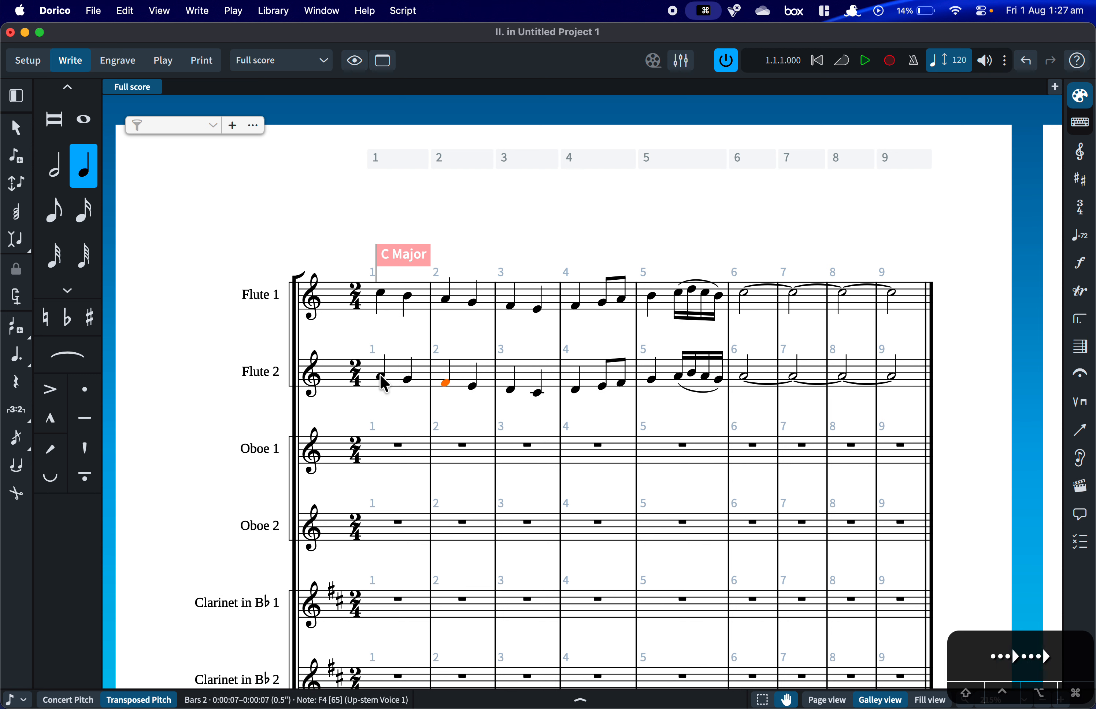
key("Right")
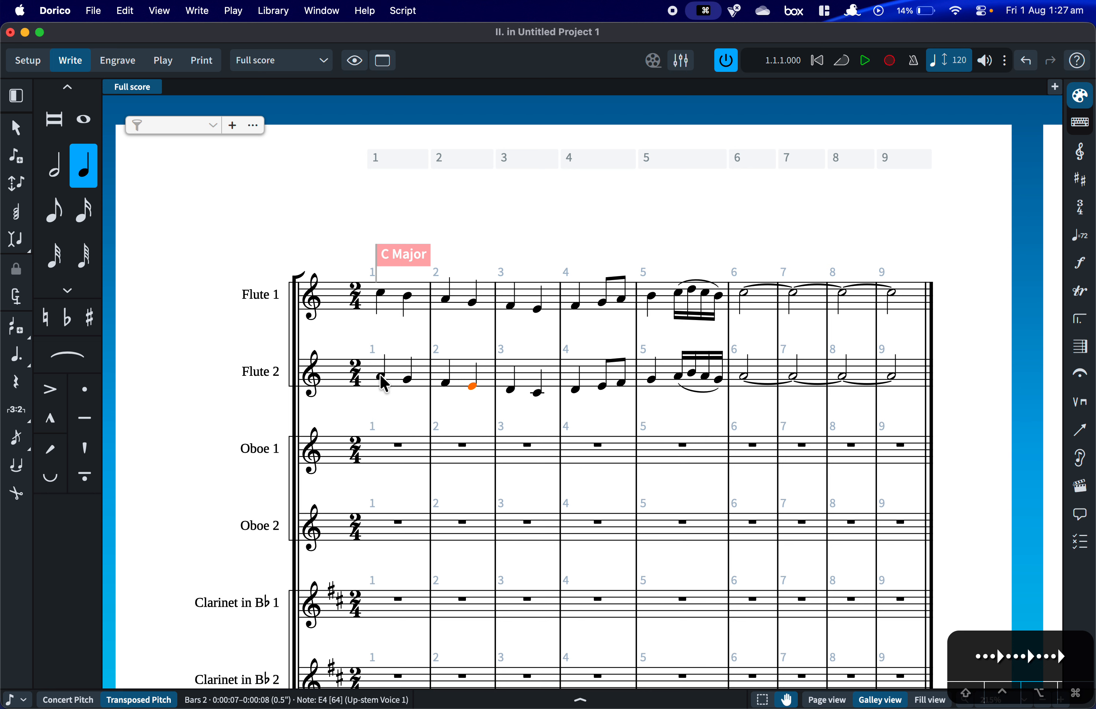
key("Left")
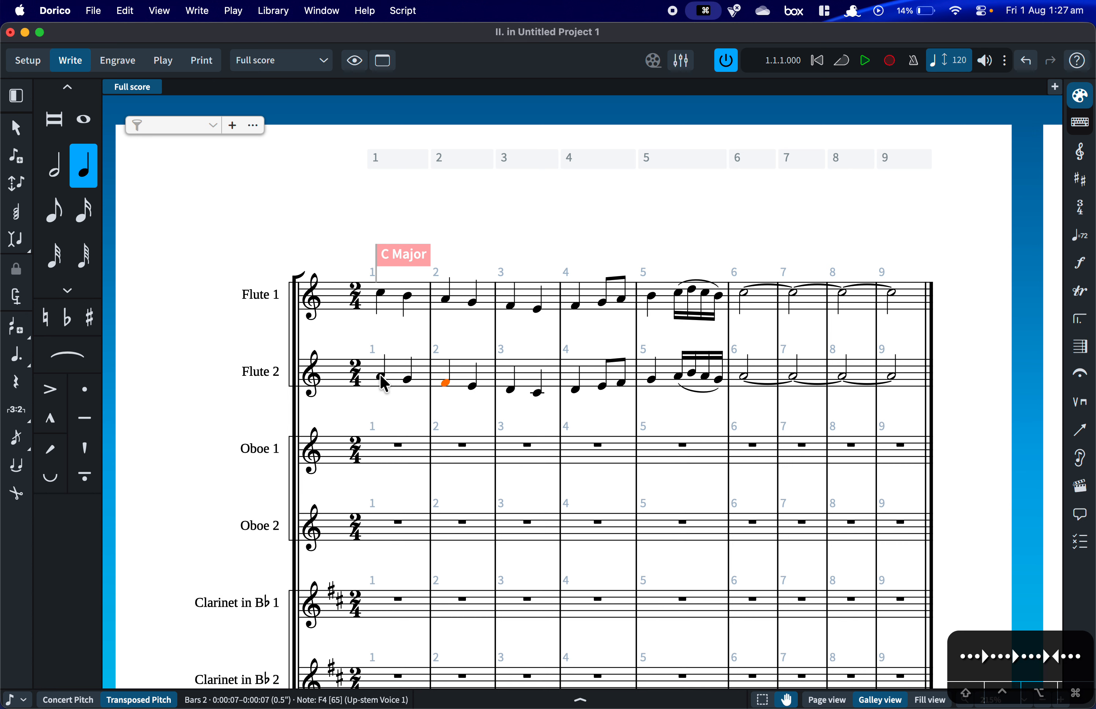
key("alt+Right")
key("alt+Right")
key("alt+Right")
key("alt+Right")
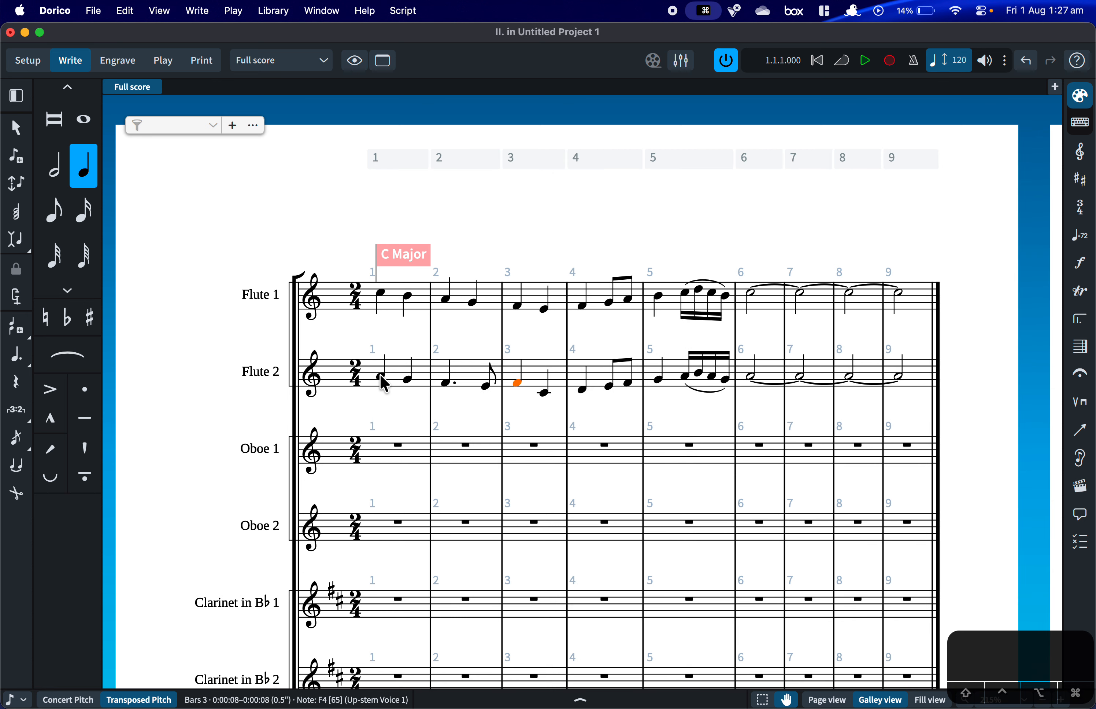
In Flute 2, make the F in bar 3 a half note and the second beat of bar 4 a quarter note D.
key("7")
key("Right")
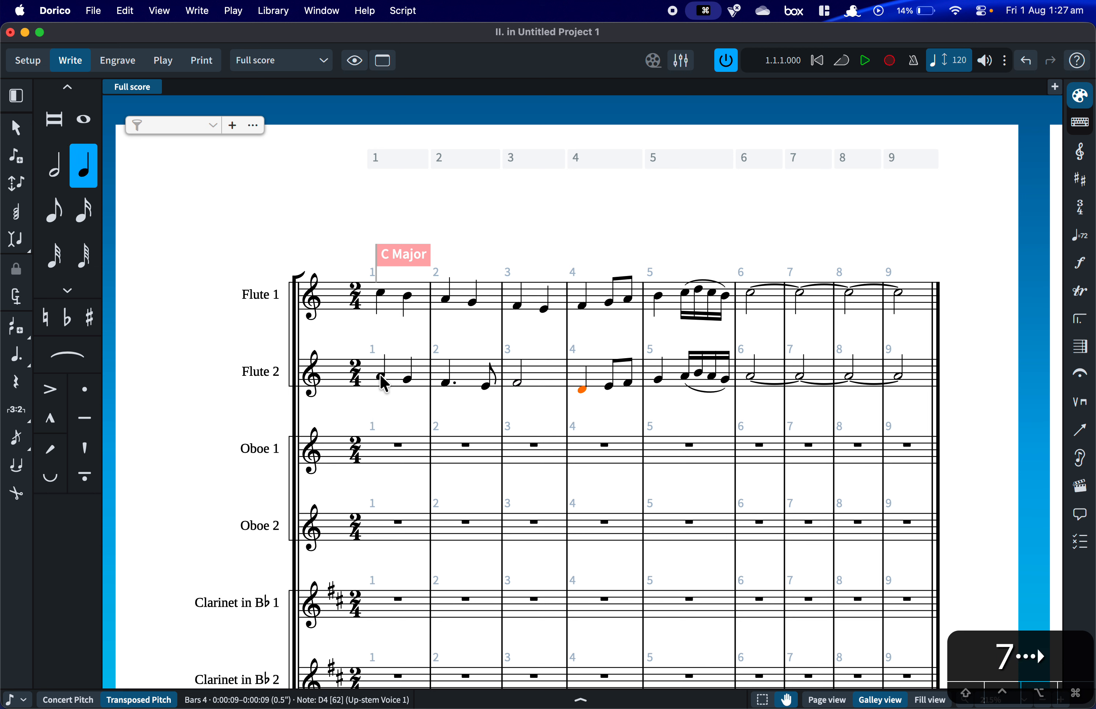
key("Right")
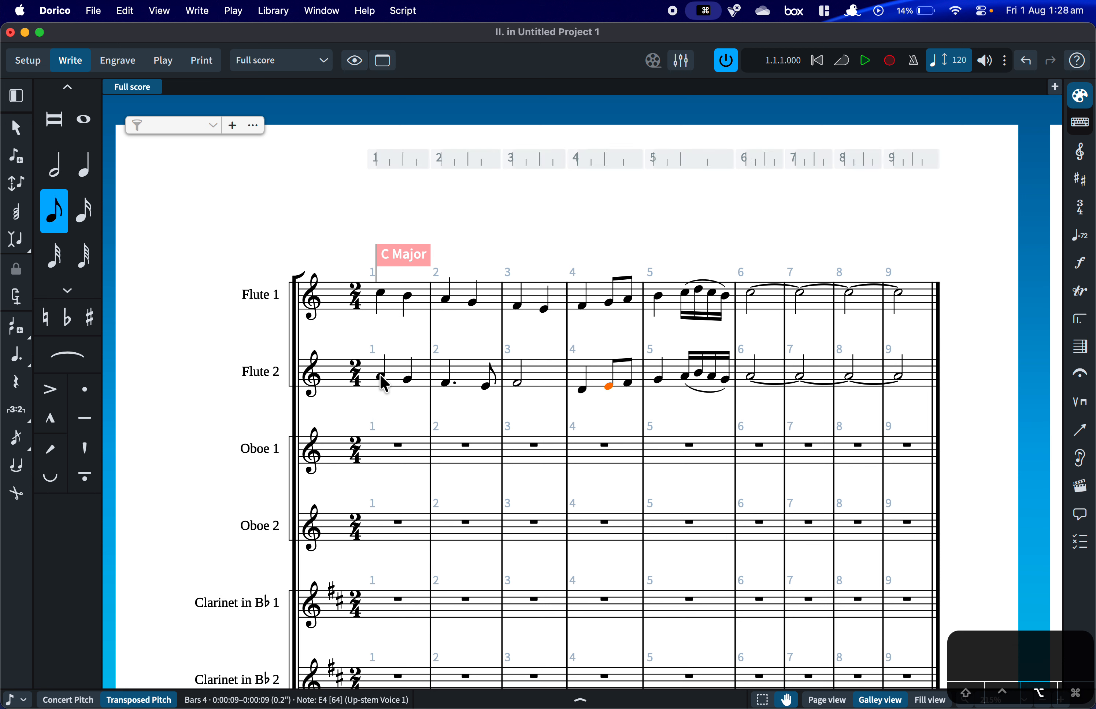
key("6")
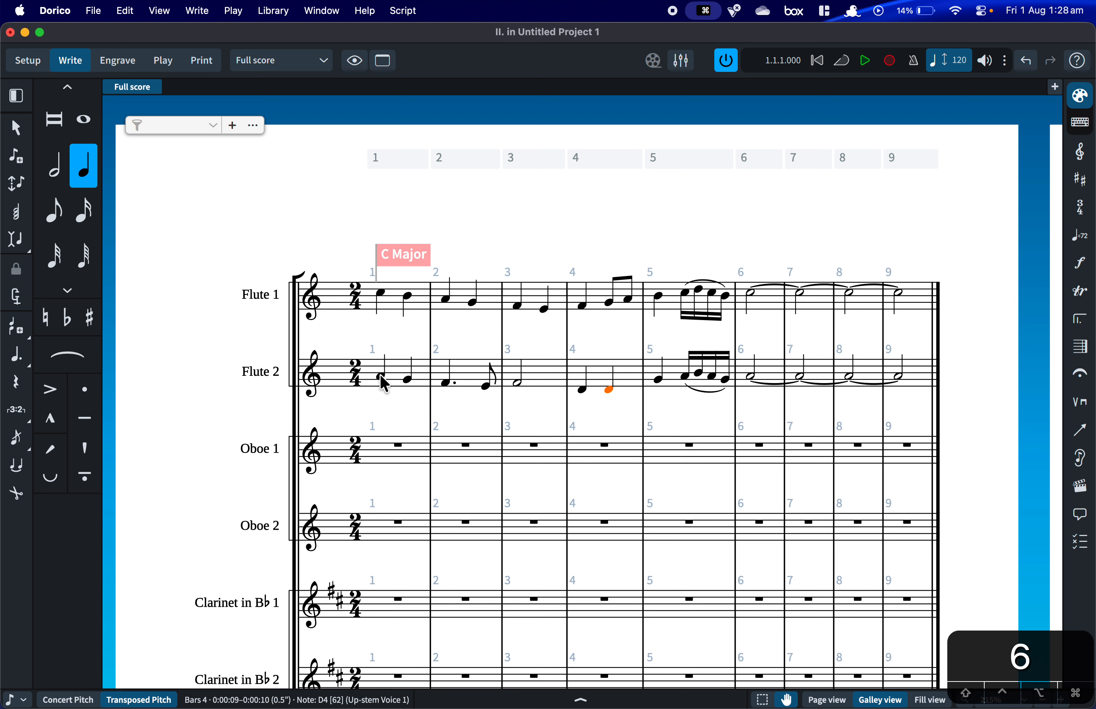
Lower the first note of bar 5 in Flute 2 to F.
key("Right")
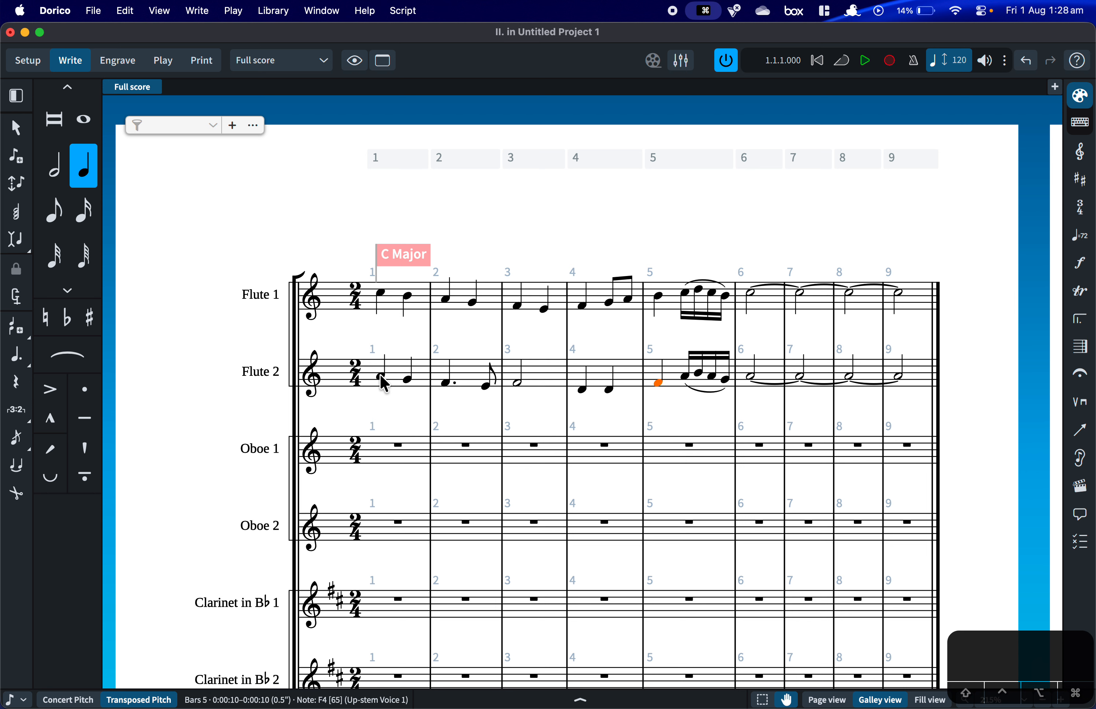
key("Right")
key("Left")
Delete the four slurred sixteenth notes in bar 5 of Flute 2 and make the F before them a dotted quarter.
key("Right")
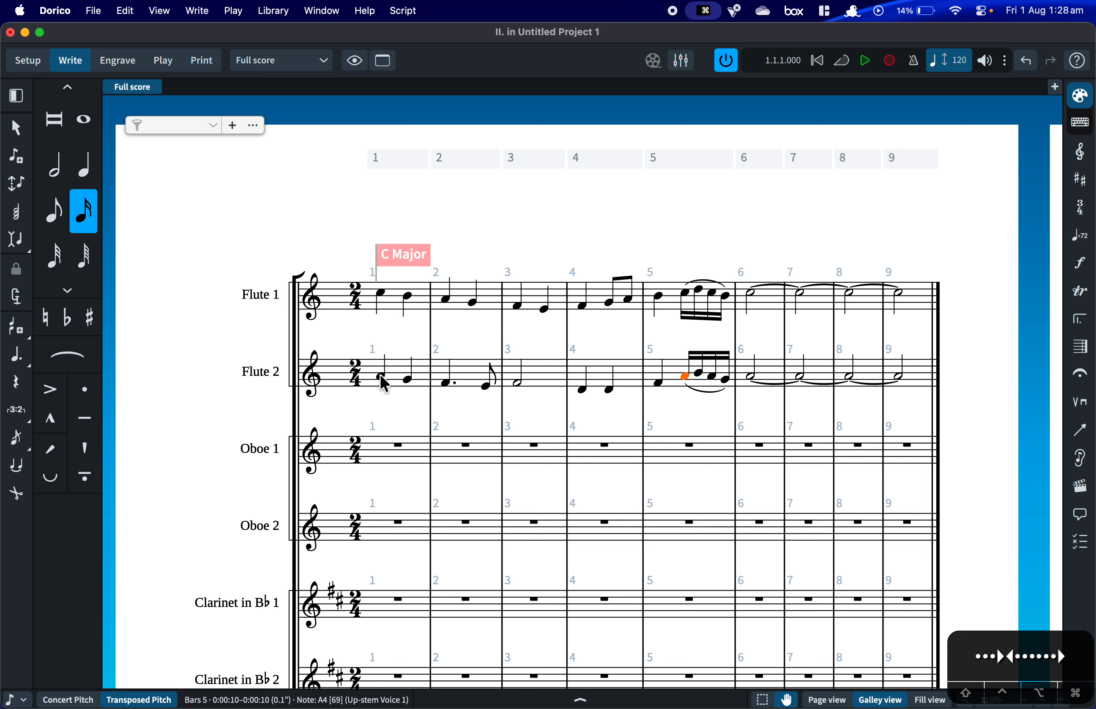
key("shift+Right")
key("shift+Right")
key("shift+Right")
key("BackSpace")
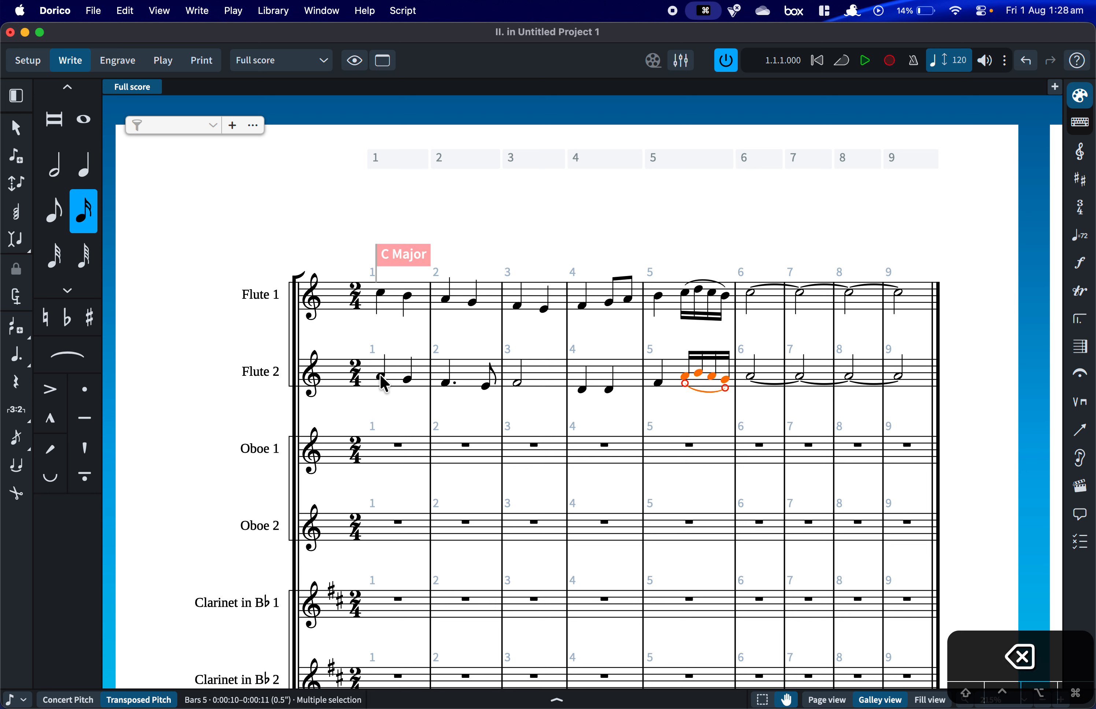
key(".")
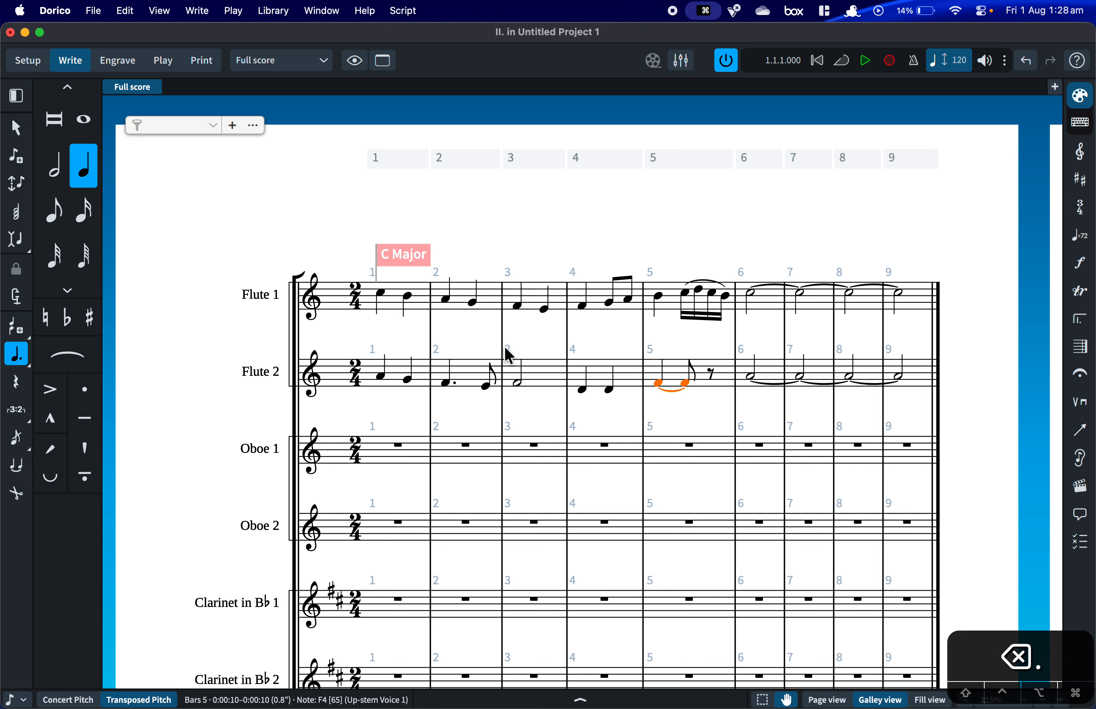
Start note input at the rest ending bar 5 of Flute 2 and enter sixteenth notes G and A.
key("Right")
key("Return")
key("6")
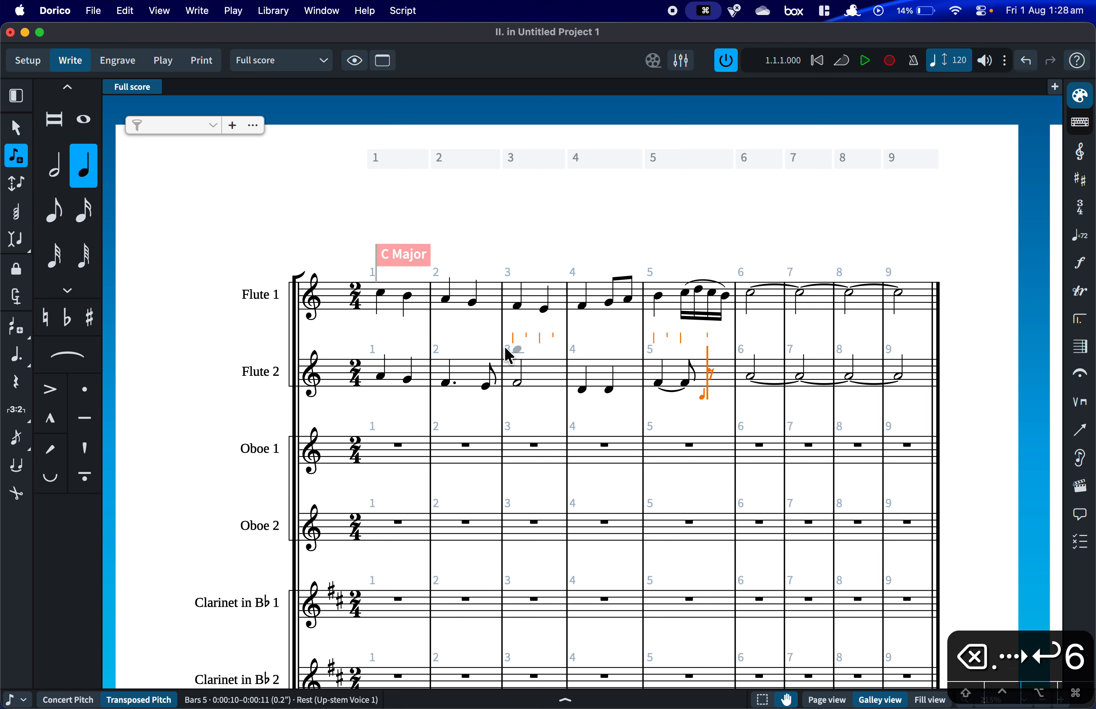
key("5")
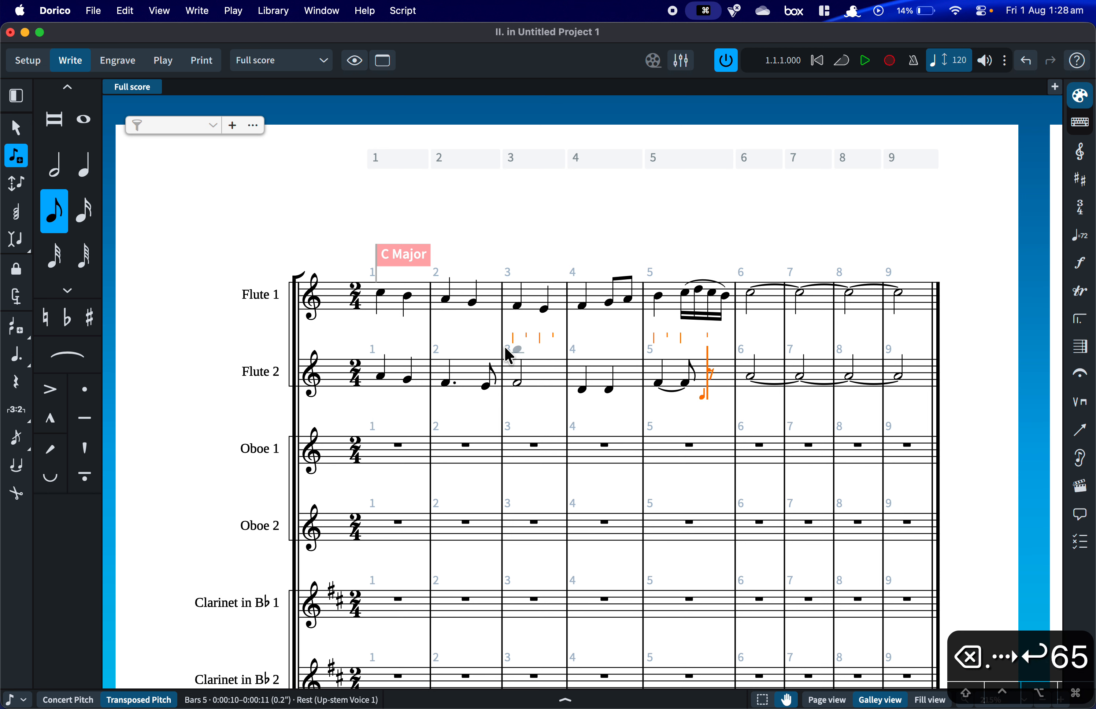
key("4")
key("g")
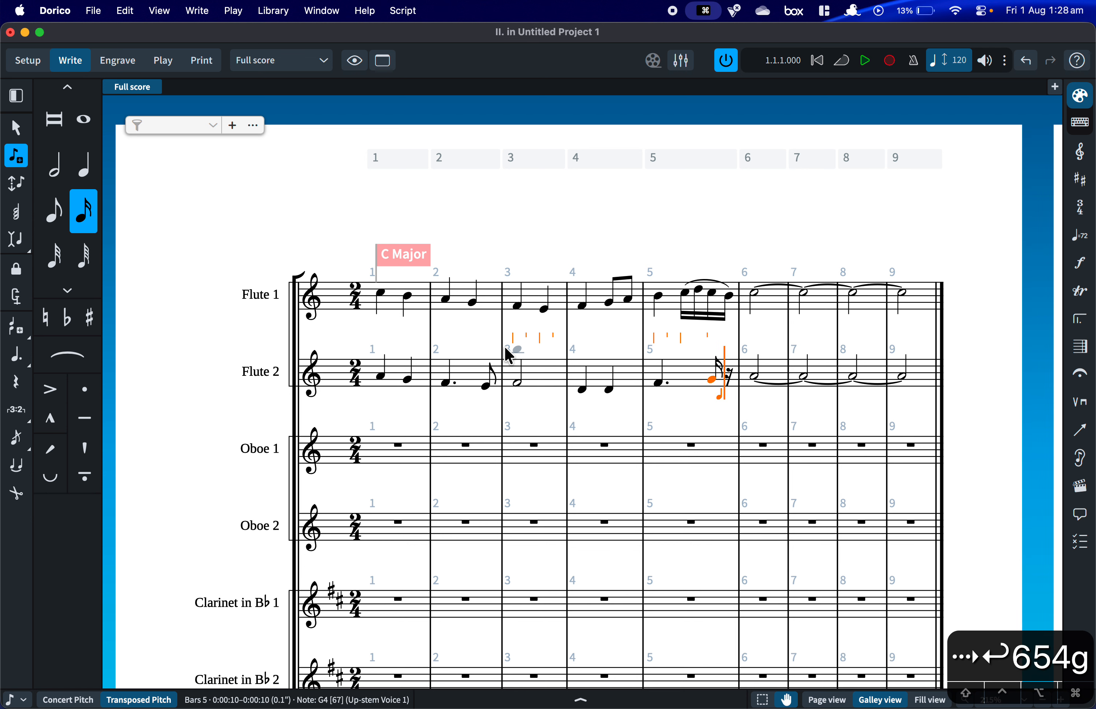
key("a")
From bar 6 of Flute 2, enter two dotted quarter B notes tied together, followed by a quarter note A in bar 7.
key("6")
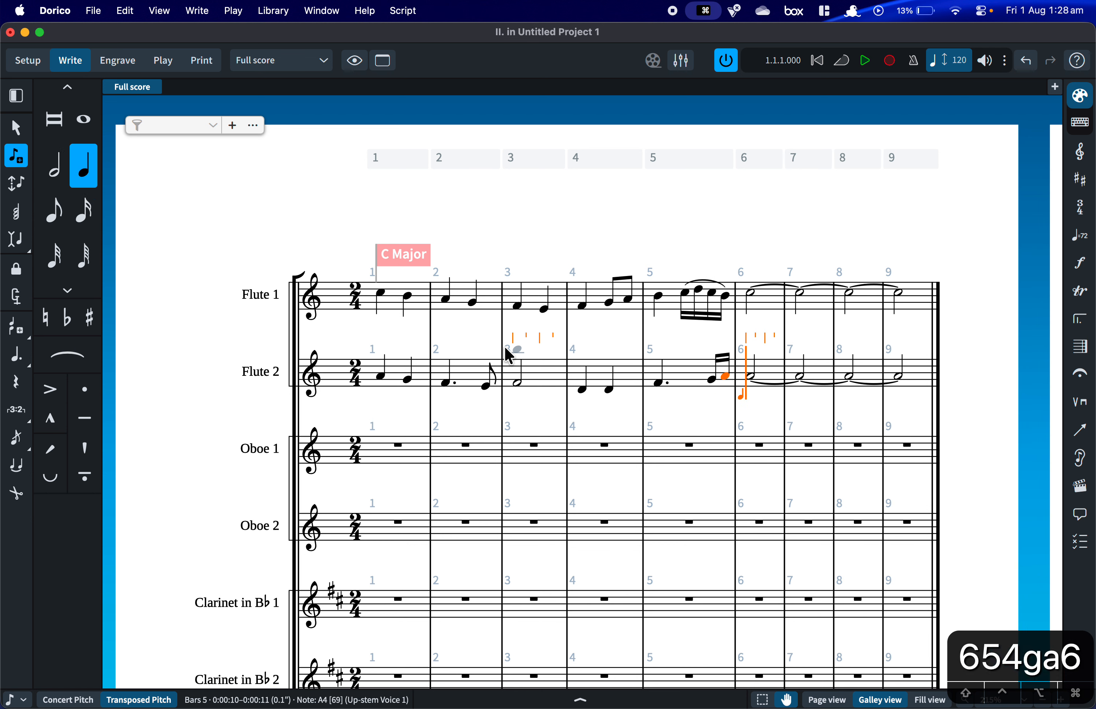
key("period")
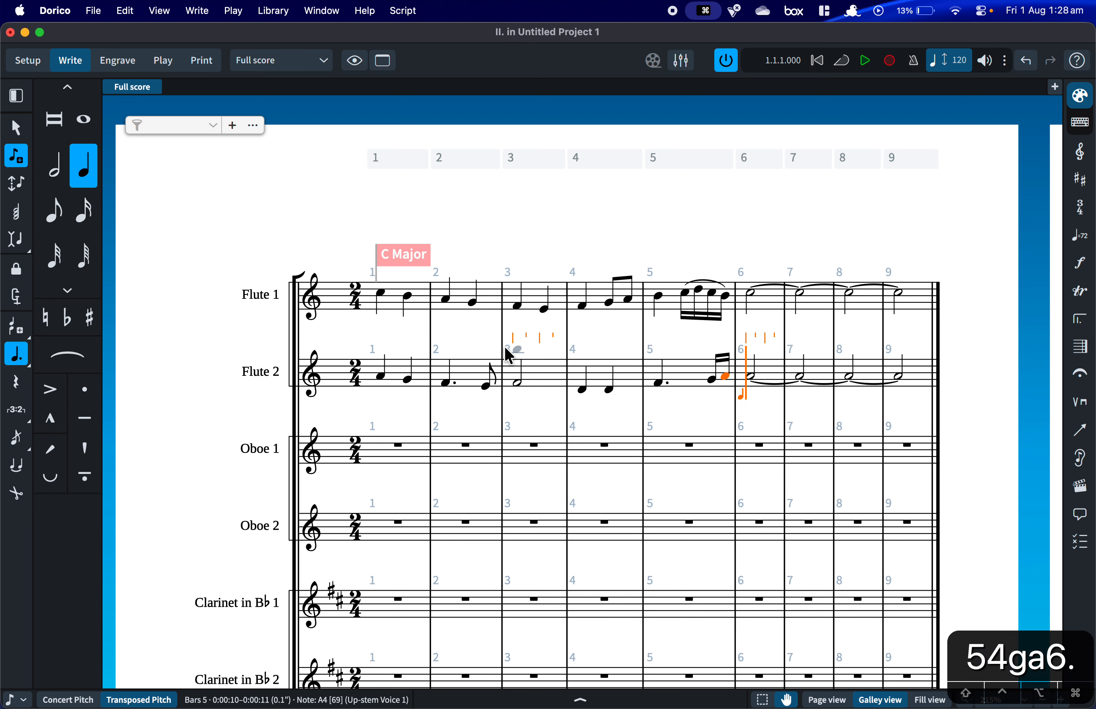
key("b")
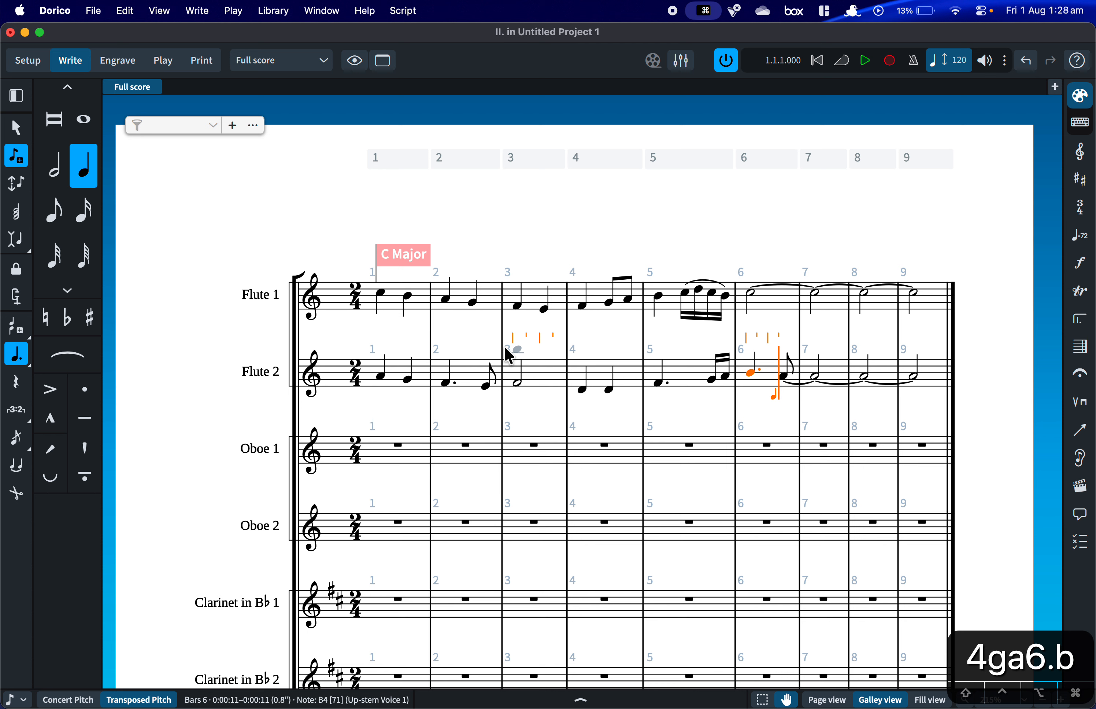
key("t")
key("b")
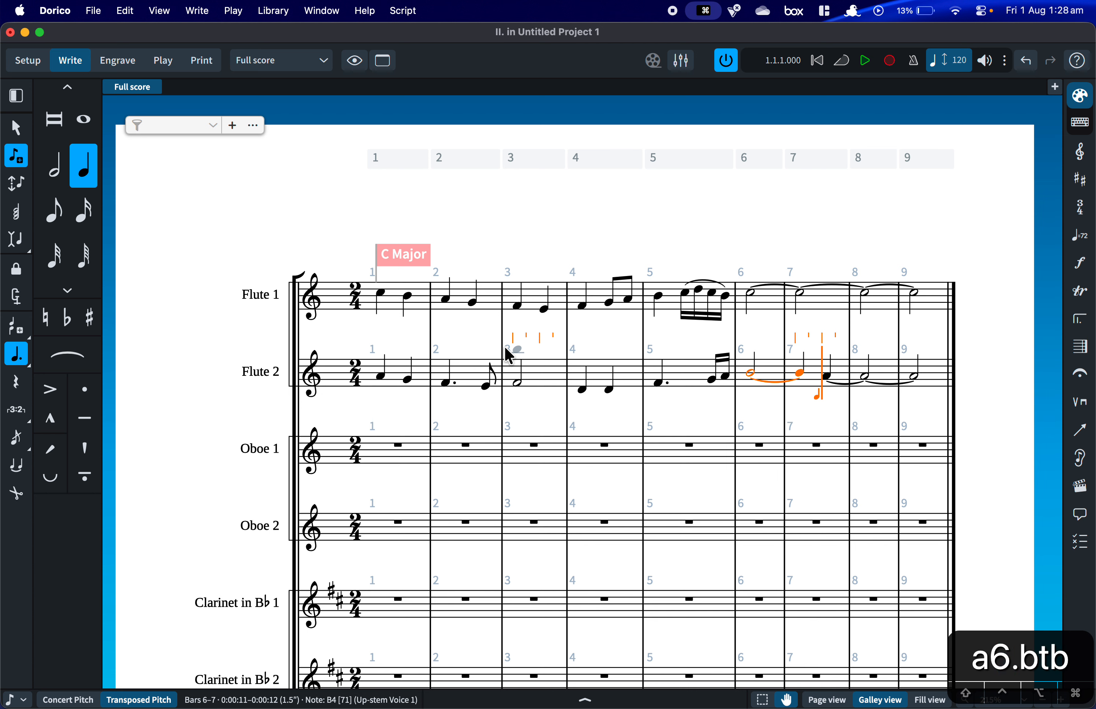
key("5")
key("6")
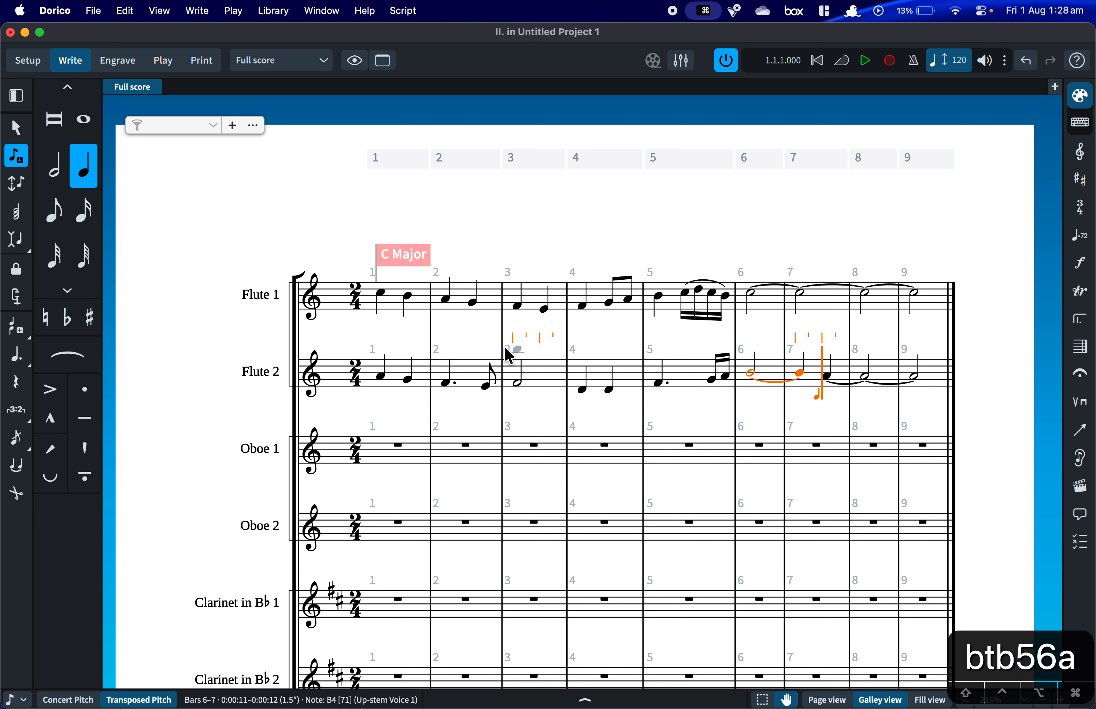
key("a")
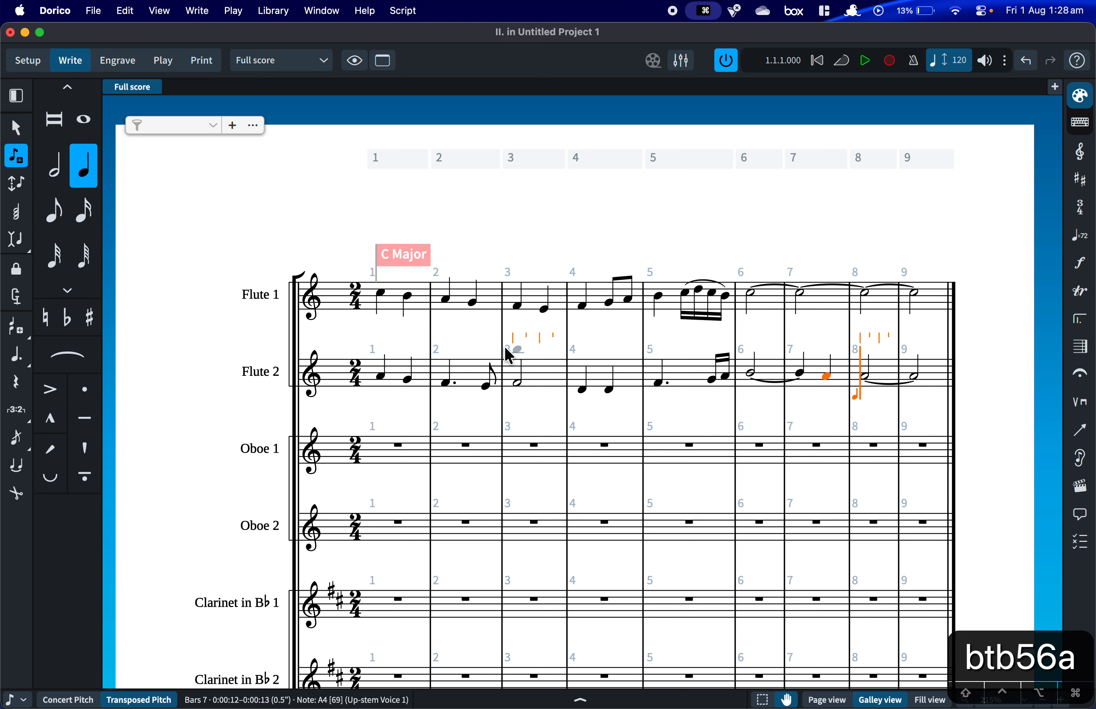
Enter a B at bar 8 of Flute 2, finish note input, and make it a whole note spanning bars 8 and 9.
key("7")
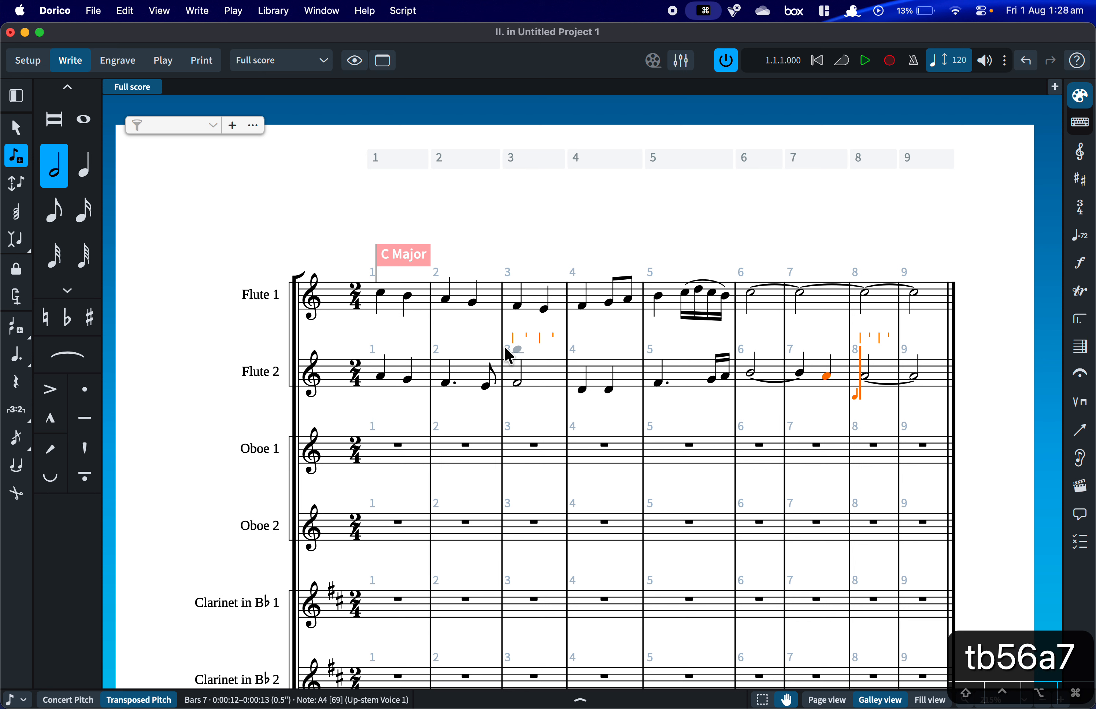
key("b")
key("Escape")
key("8")
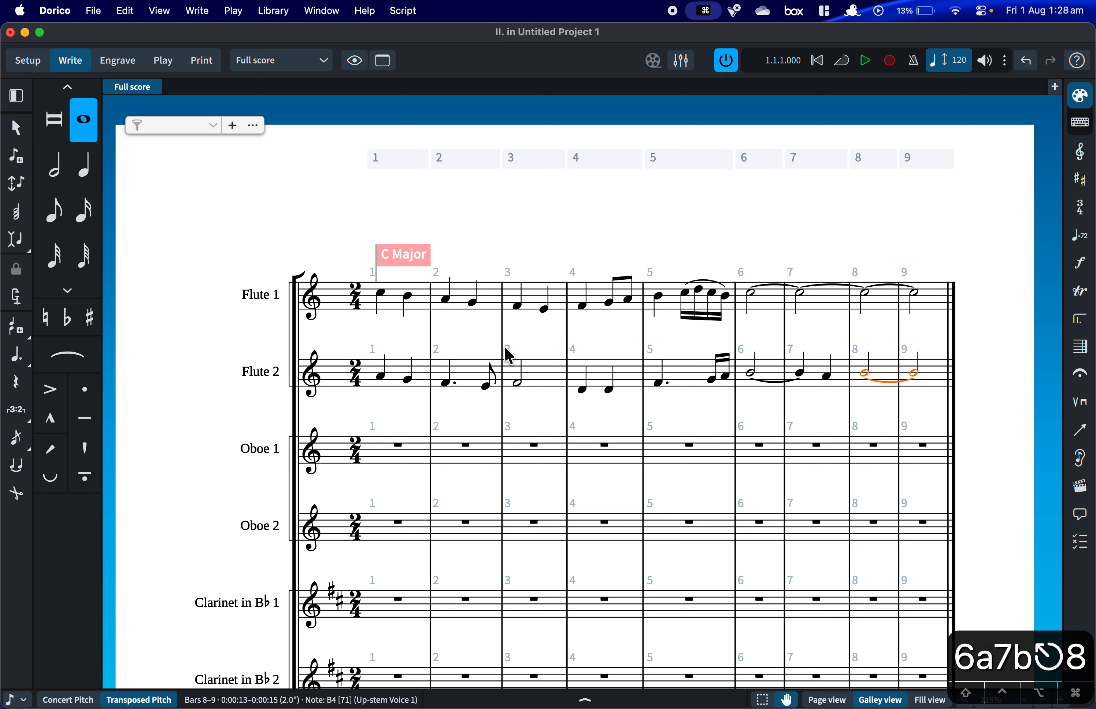
left_click(887, 235)
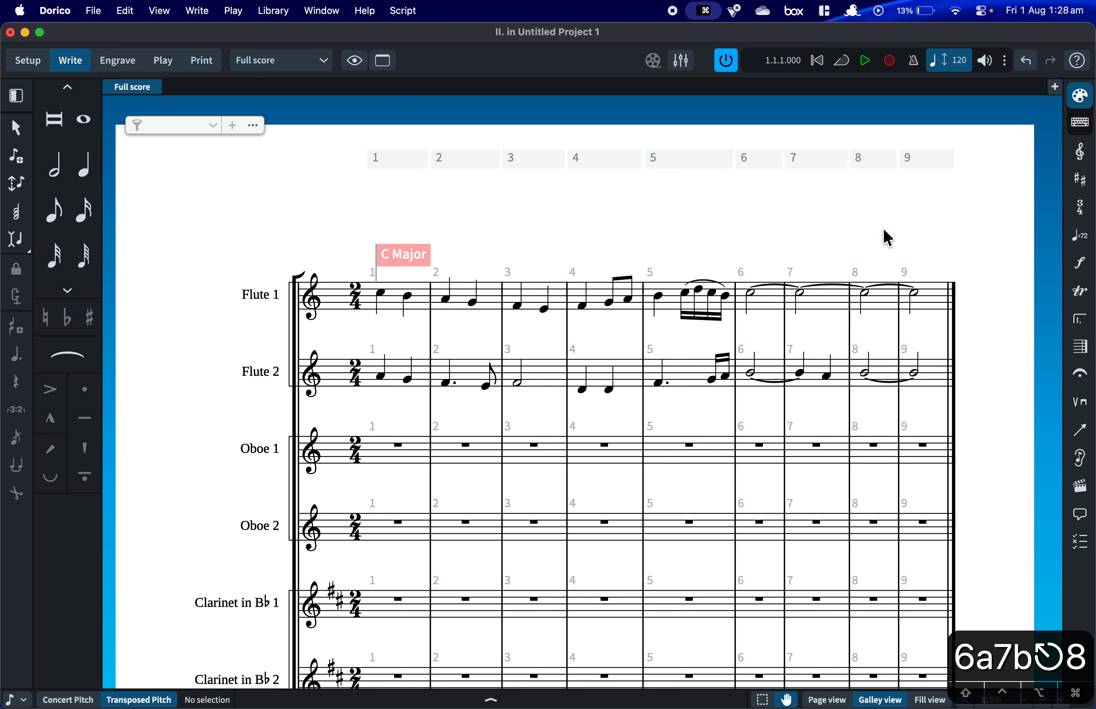
Show the full score in page view and look over the opening of flow II with the condensed Flute staff.
left_click(828, 699)
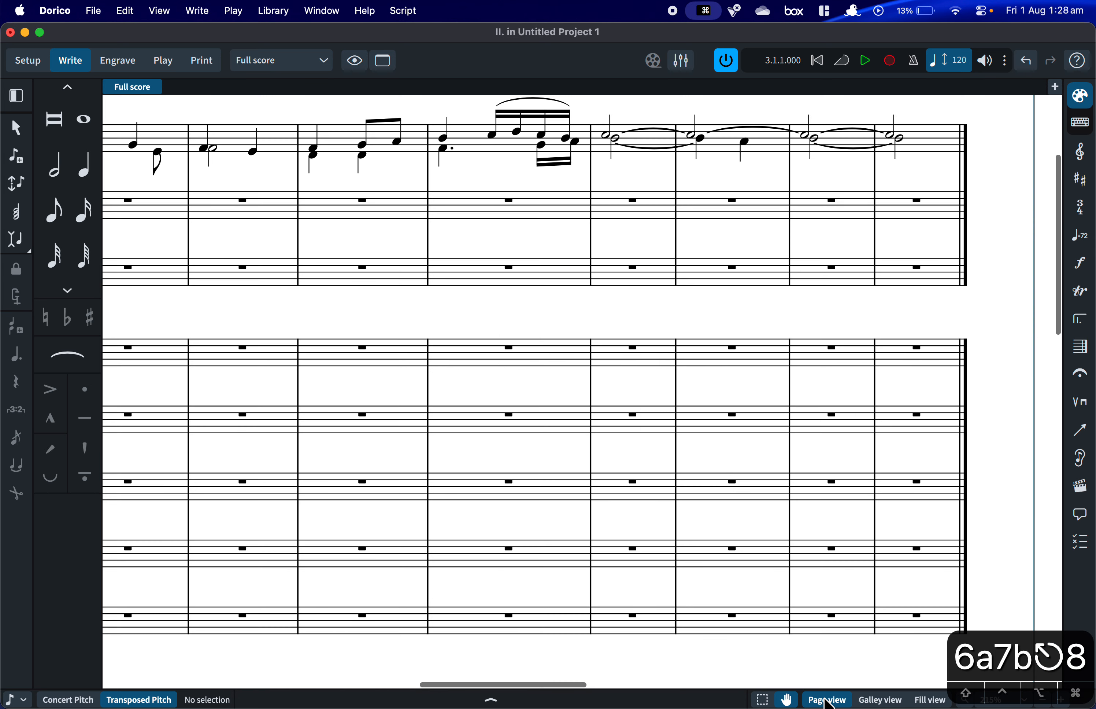
scroll(399, 328, "up", 2)
scroll(394, 318, "left", 10)
scroll(395, 319, "up", 3)
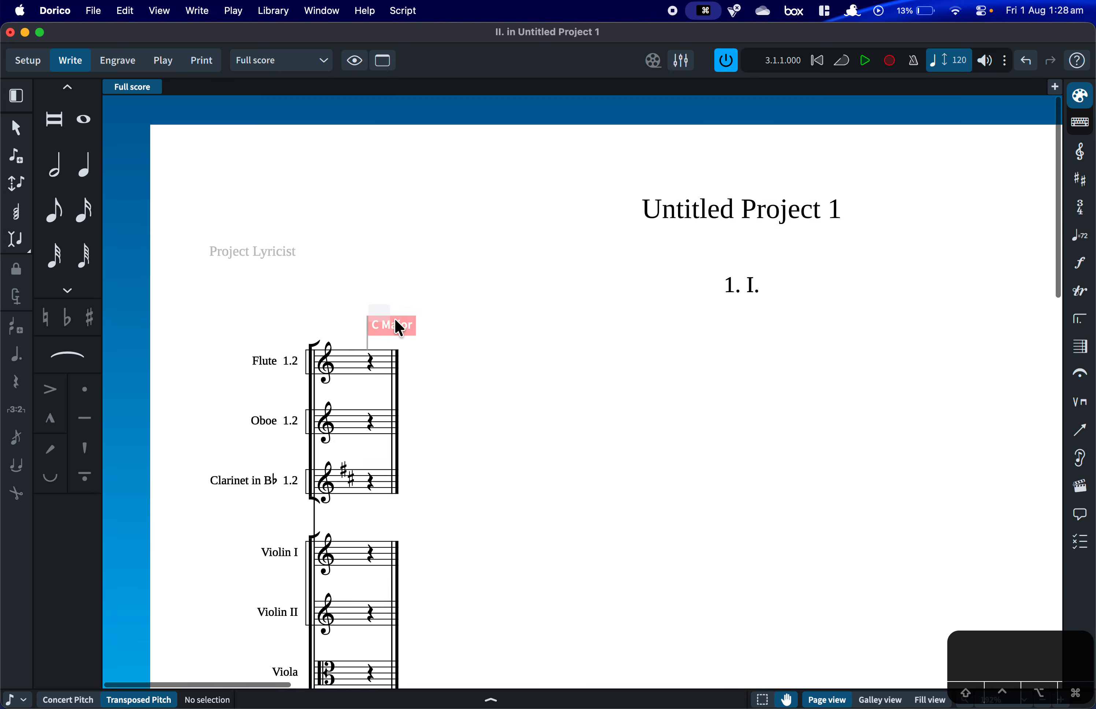
scroll(395, 318, "down", 2)
scroll(395, 318, "right", 5)
scroll(399, 328, "right", 10)
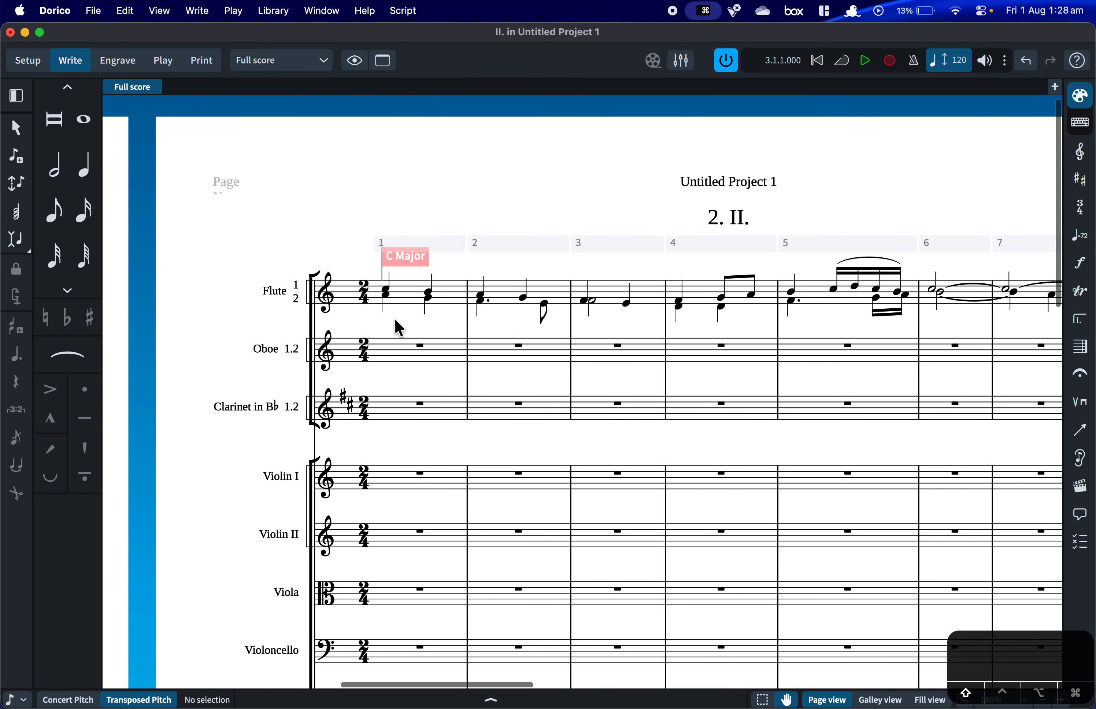
scroll(399, 328, "down", 2)
scroll(394, 323, "right", 5)
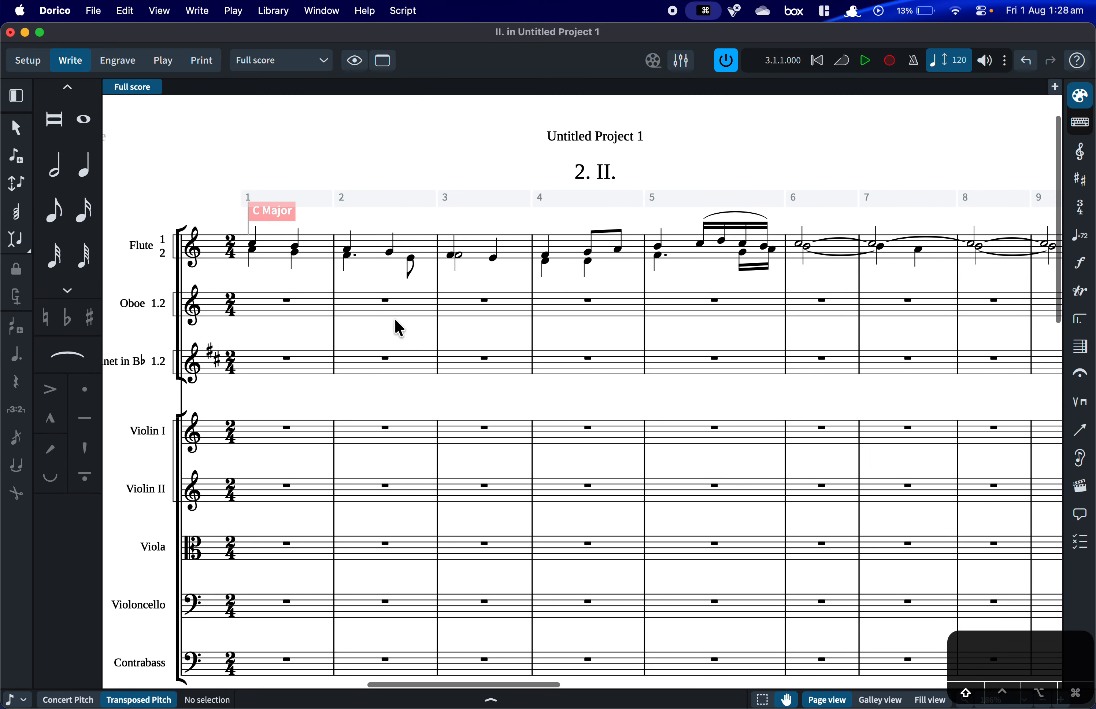
scroll(133, 270, "left", 3)
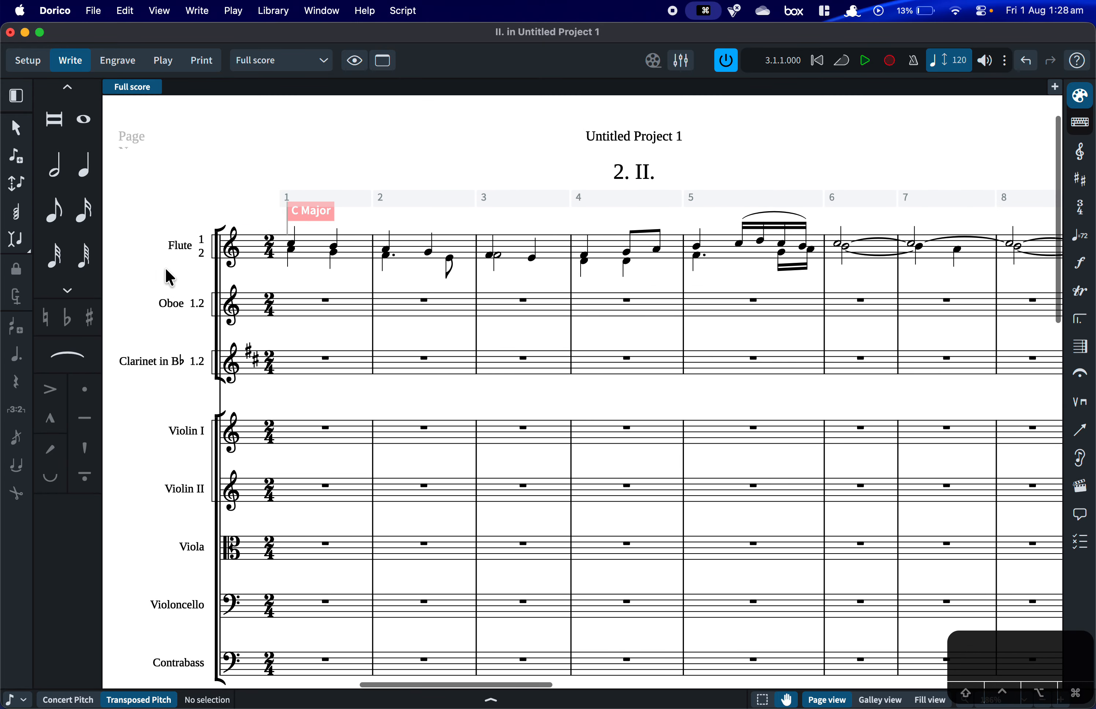
Examine closely how the Flute 1 and Flute 2 rhythms share the condensed staff from bar 1 to bar 9.
scroll(217, 281, "up", 3)
scroll(222, 286, "left", 3)
scroll(218, 282, "up", 3)
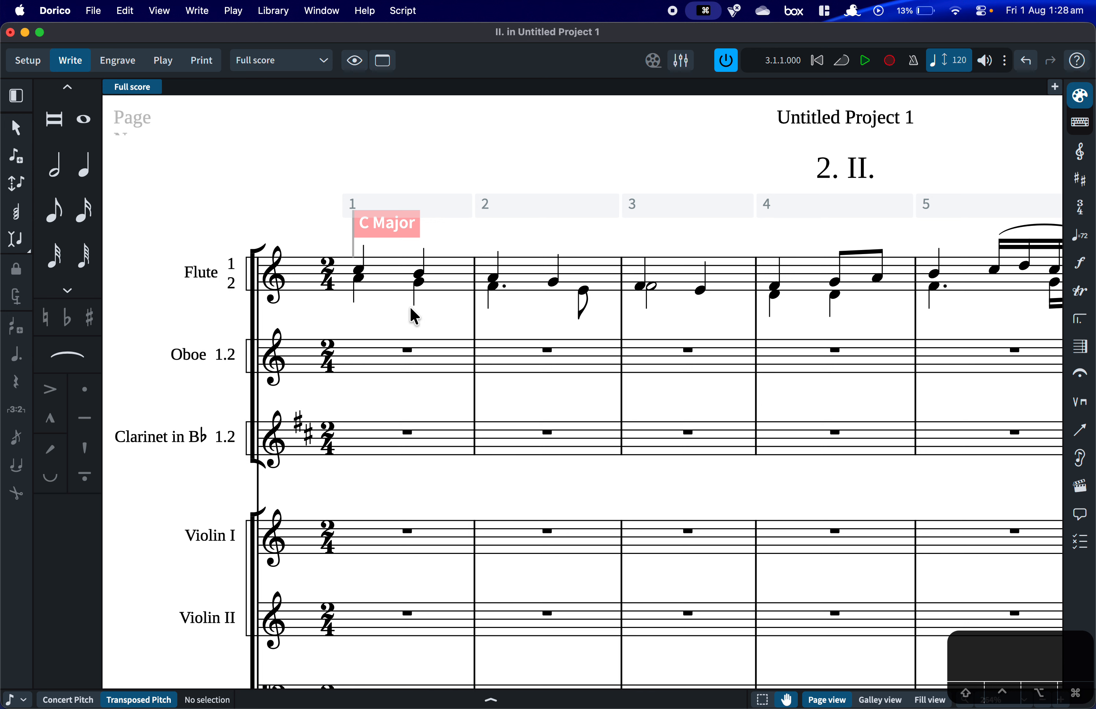
scroll(411, 306, "up", 1)
scroll(410, 306, "right", 2)
scroll(411, 308, "right", 3)
scroll(411, 308, "left", 3)
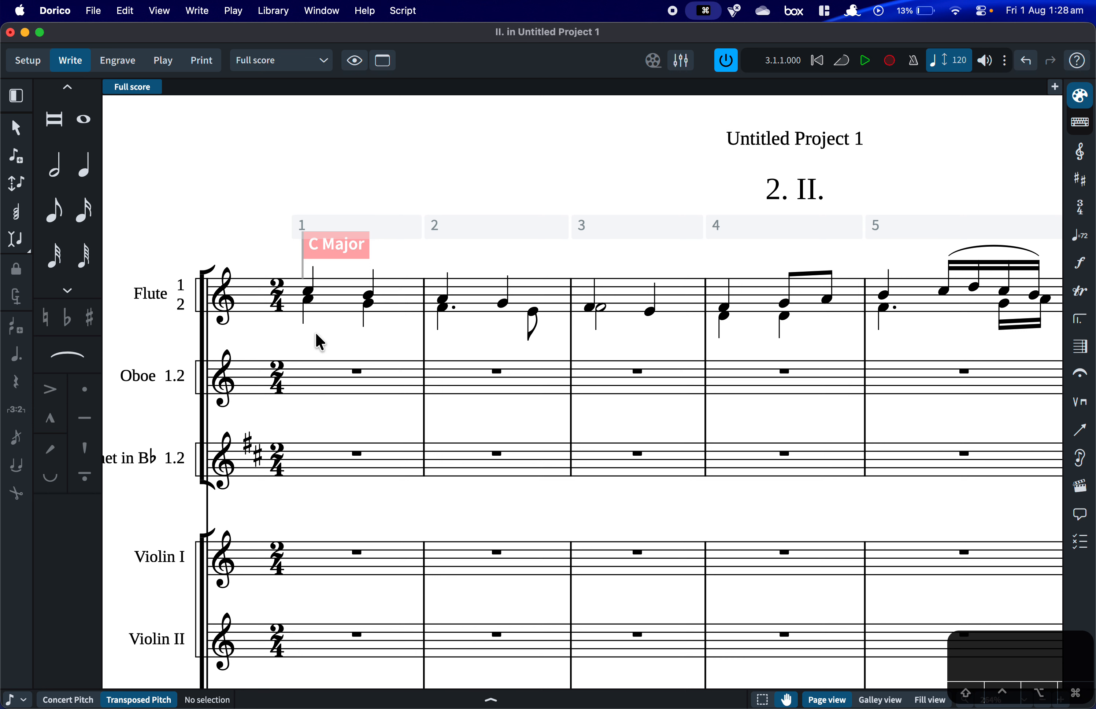
scroll(317, 334, "right", 2)
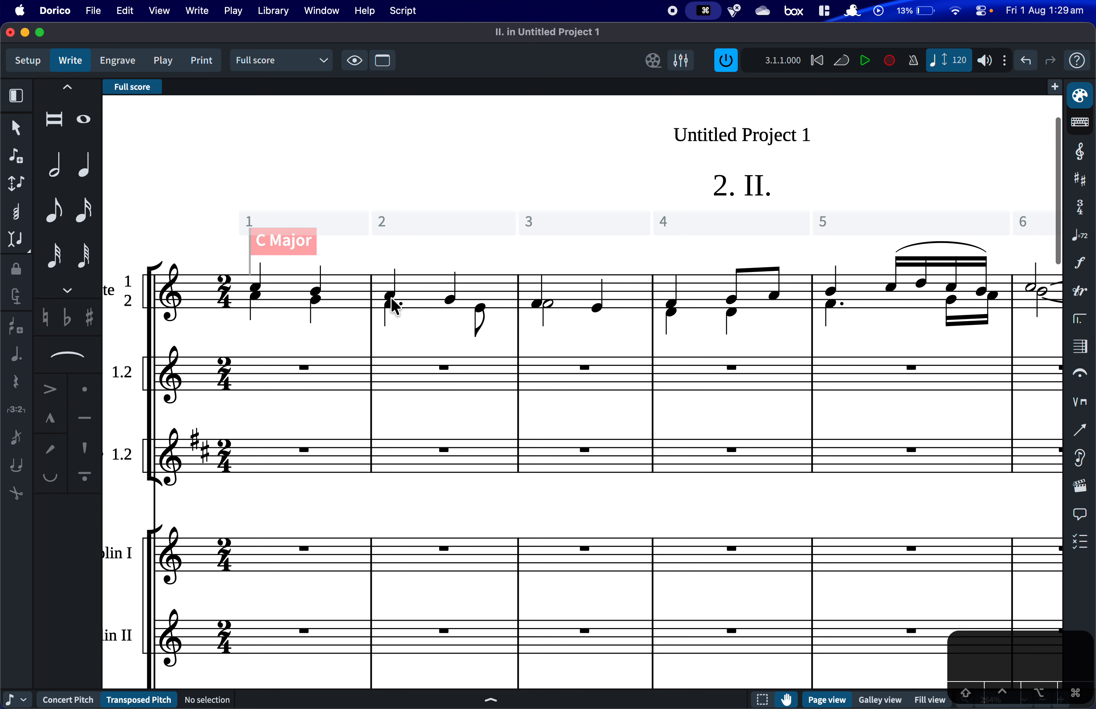
scroll(497, 331, "right", 5)
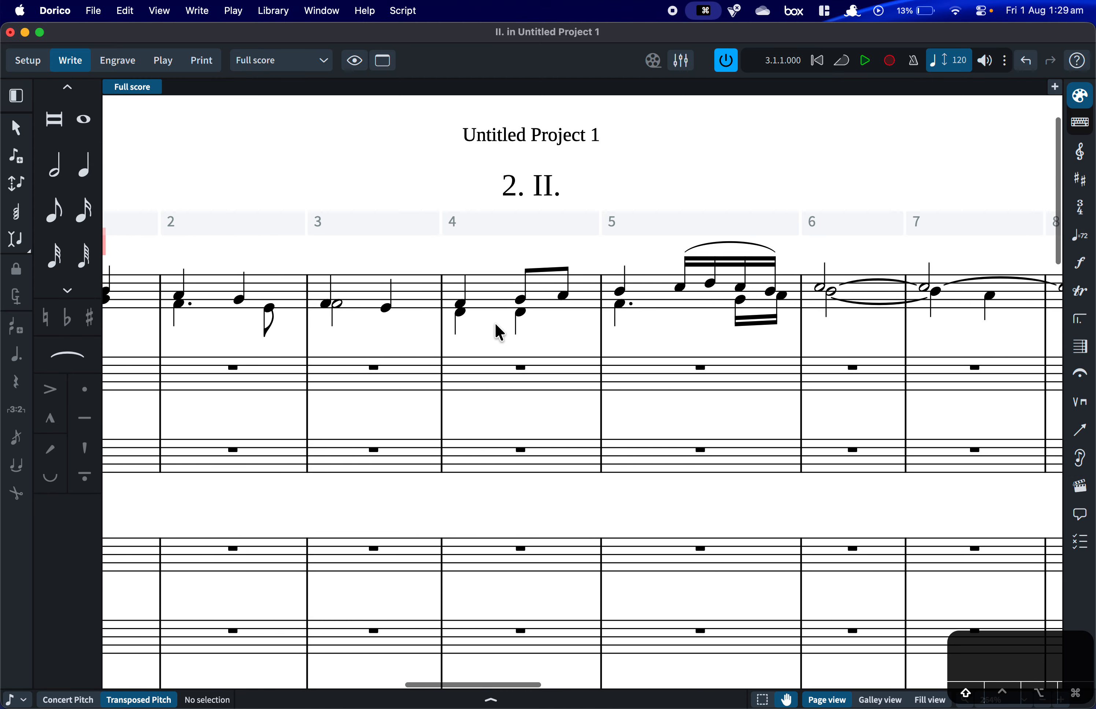
scroll(746, 302, "right", 5)
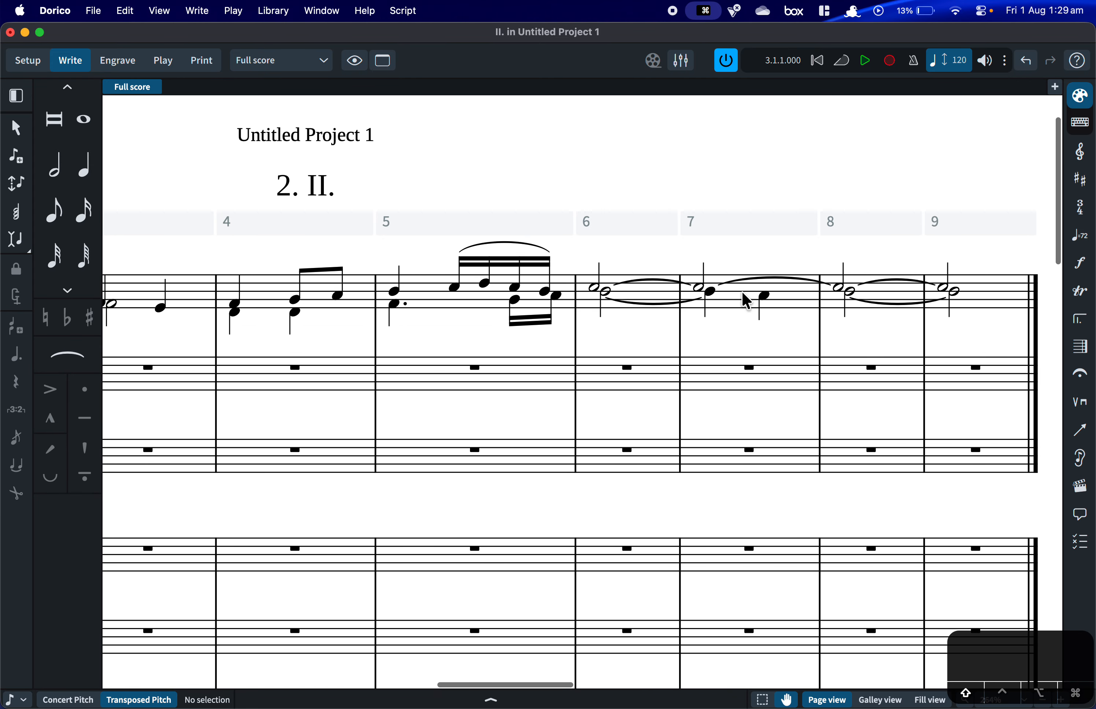
In galley view, make the F in bar 2 of Flute 2 a quarter note and repeat it on the second beat.
left_click(882, 700)
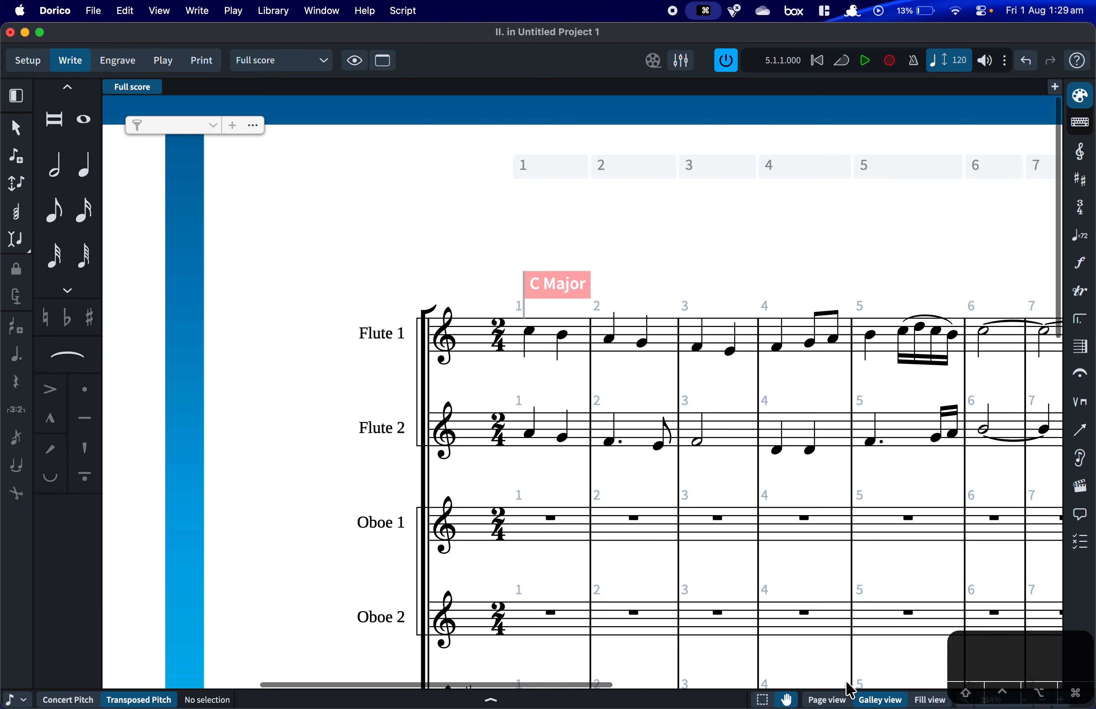
scroll(534, 442, "right", 2)
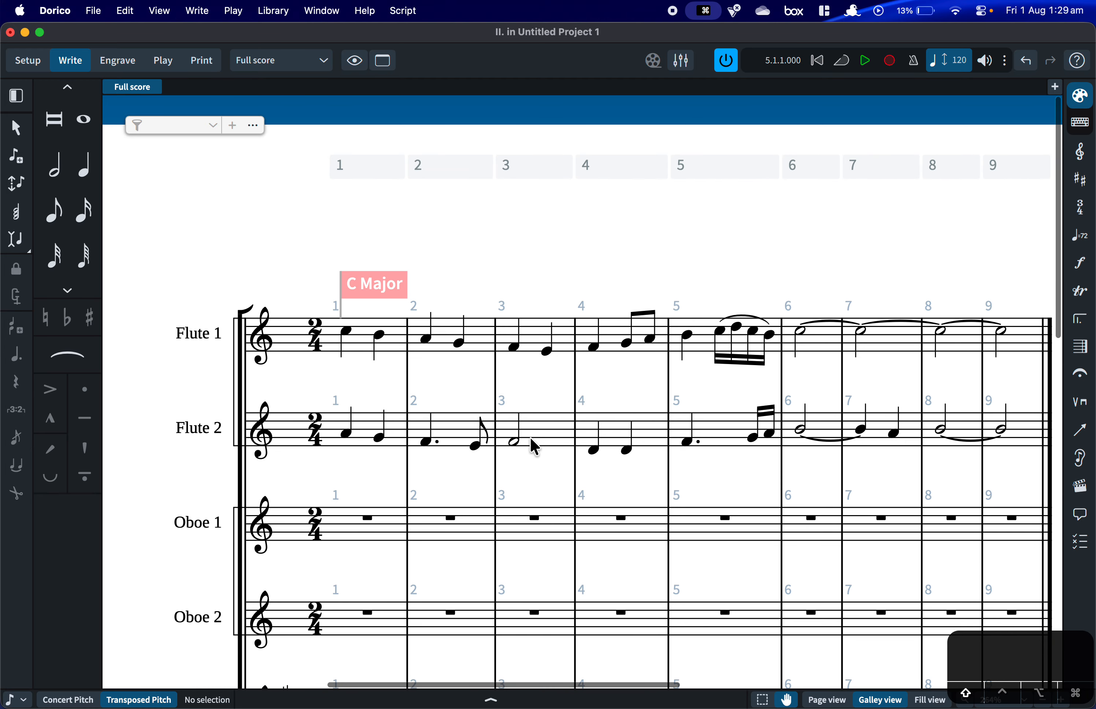
left_click(431, 441)
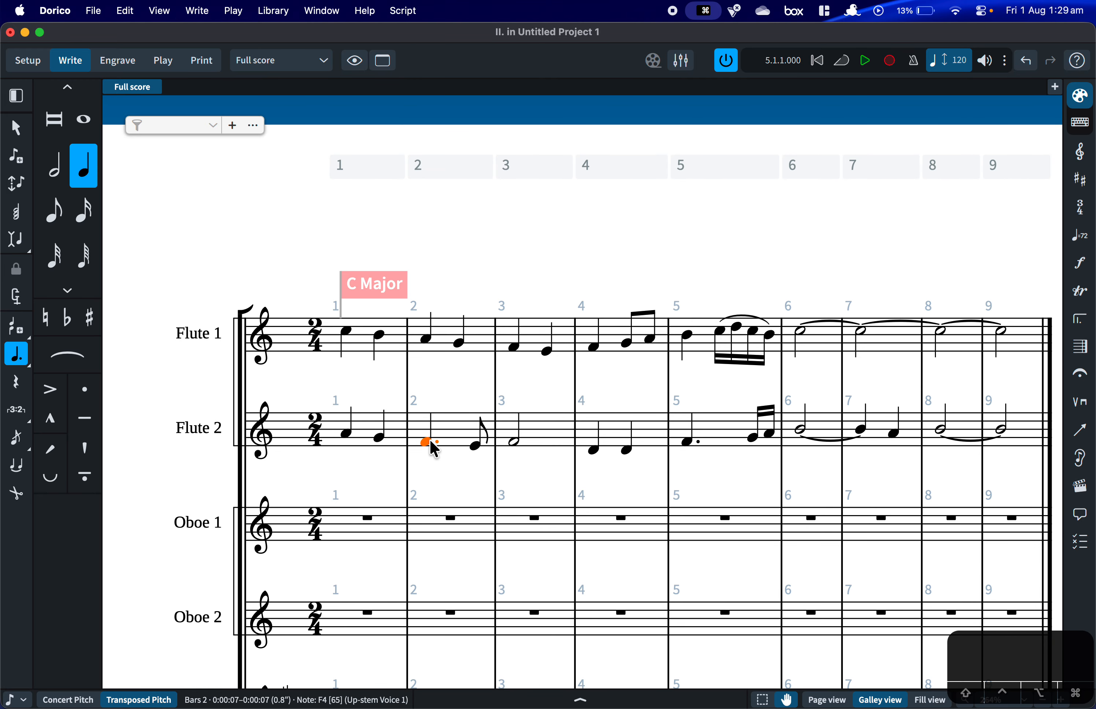
key("7")
key("6")
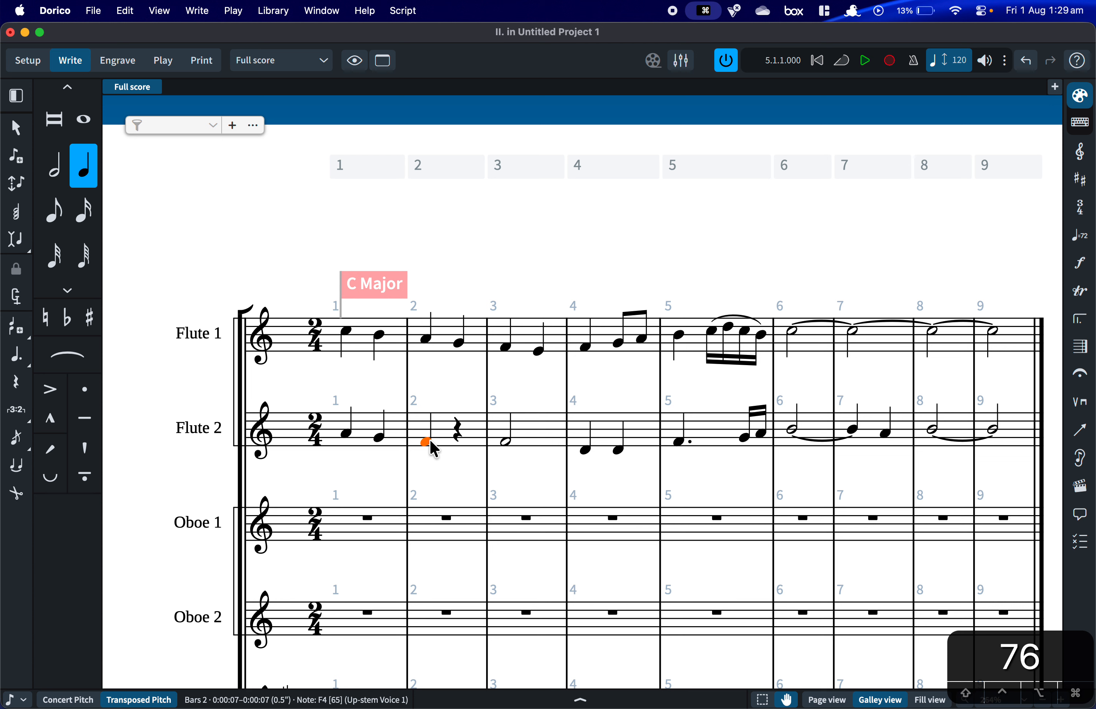
key("r")
Delete all Flute 2 notes in bars 3 and 4 and check the condensed Flute staff in page view.
key("Right")
key("shift+Right")
key("shift+Right")
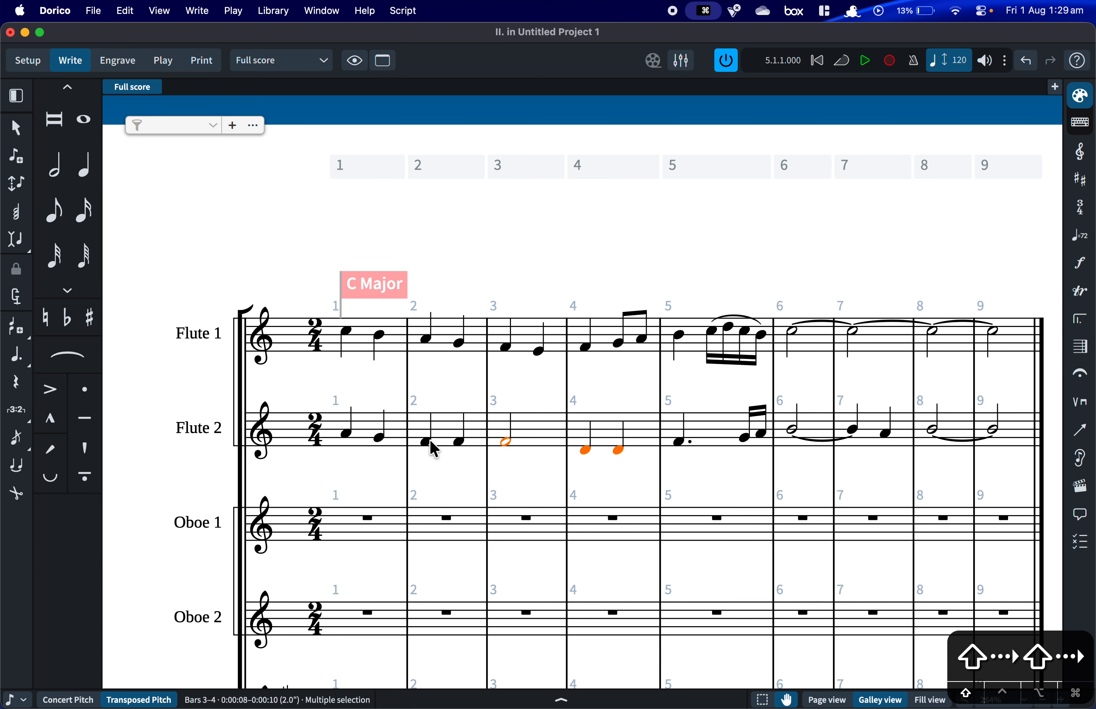
key("BackSpace")
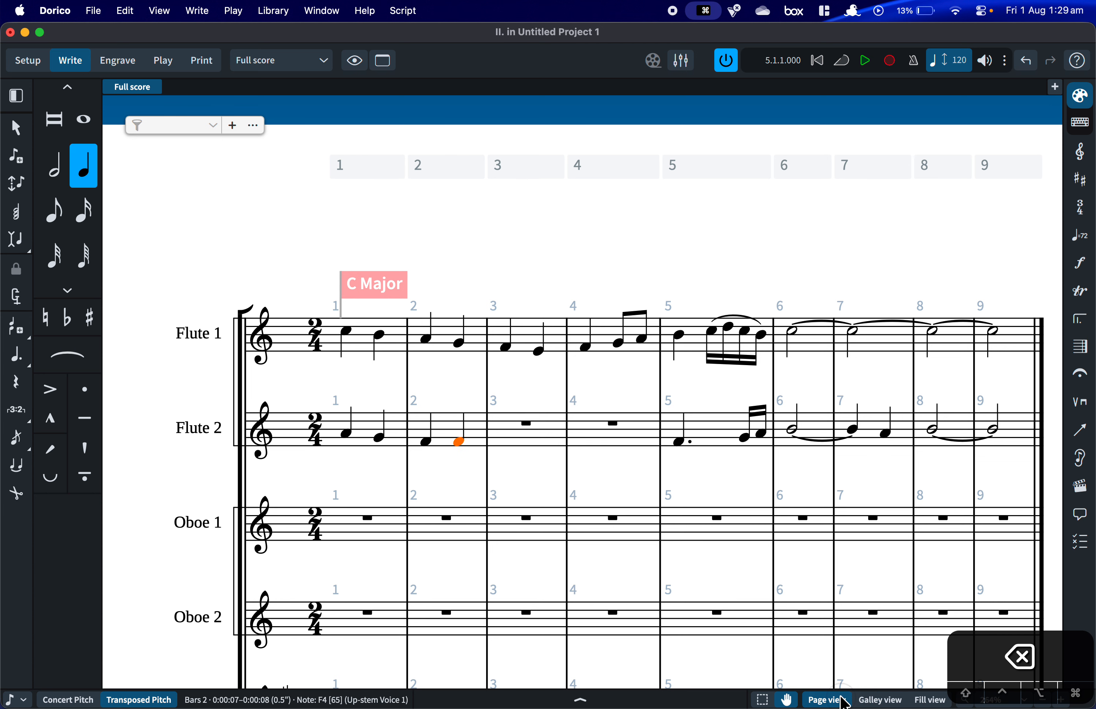
left_click(829, 700)
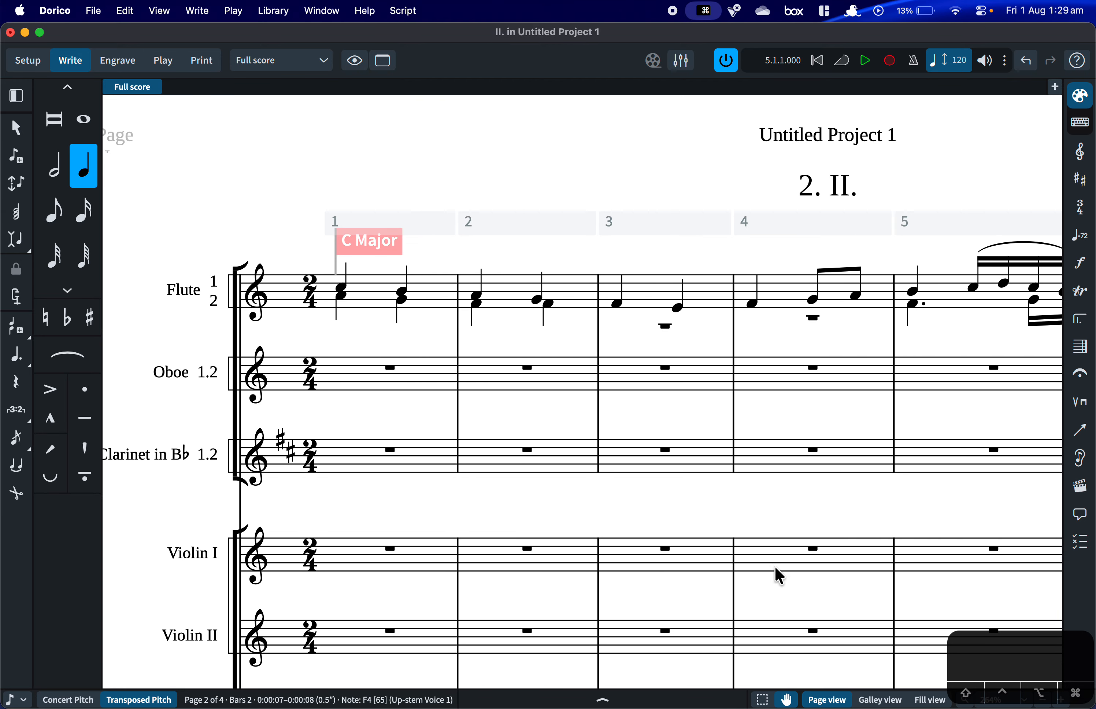
Delete both F quarter notes in bar 2 of Flute 2 in fill view and check the condensed staff in page view.
left_click(930, 700)
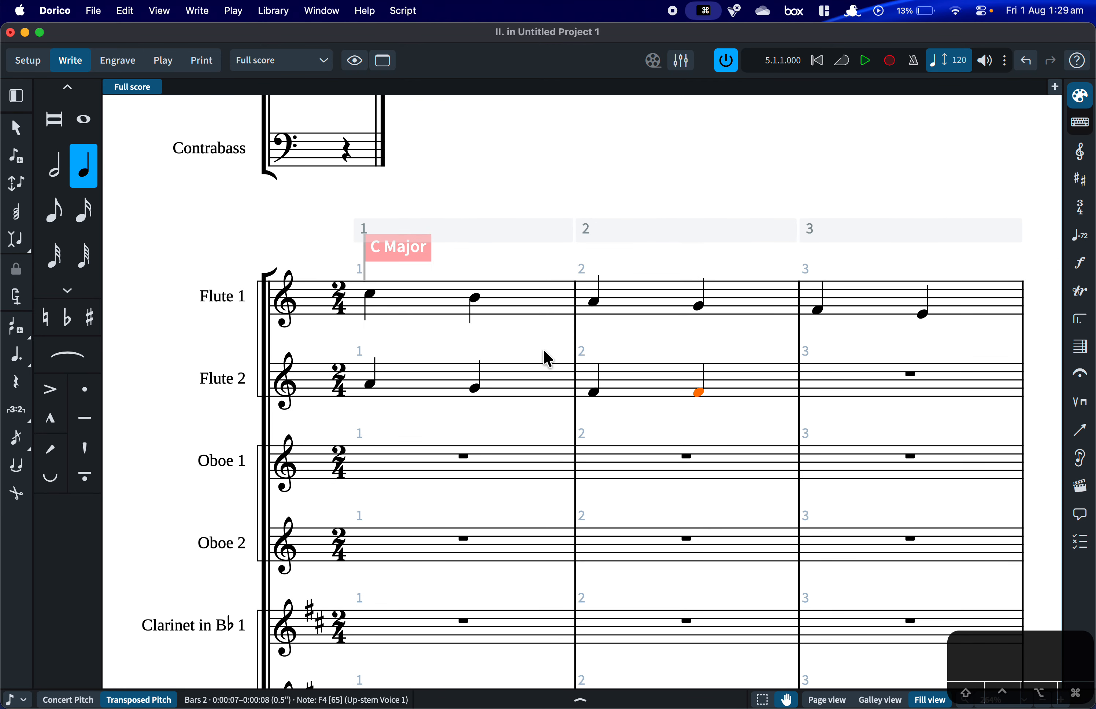
key("shift+Left")
key("BackSpace")
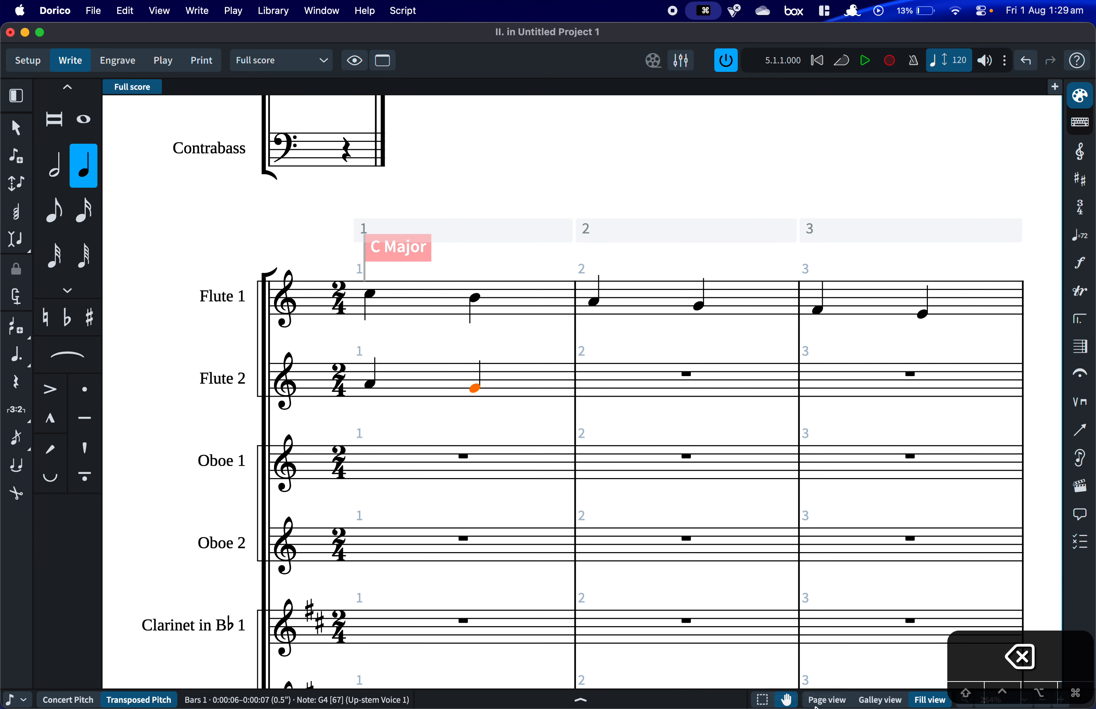
left_click(828, 700)
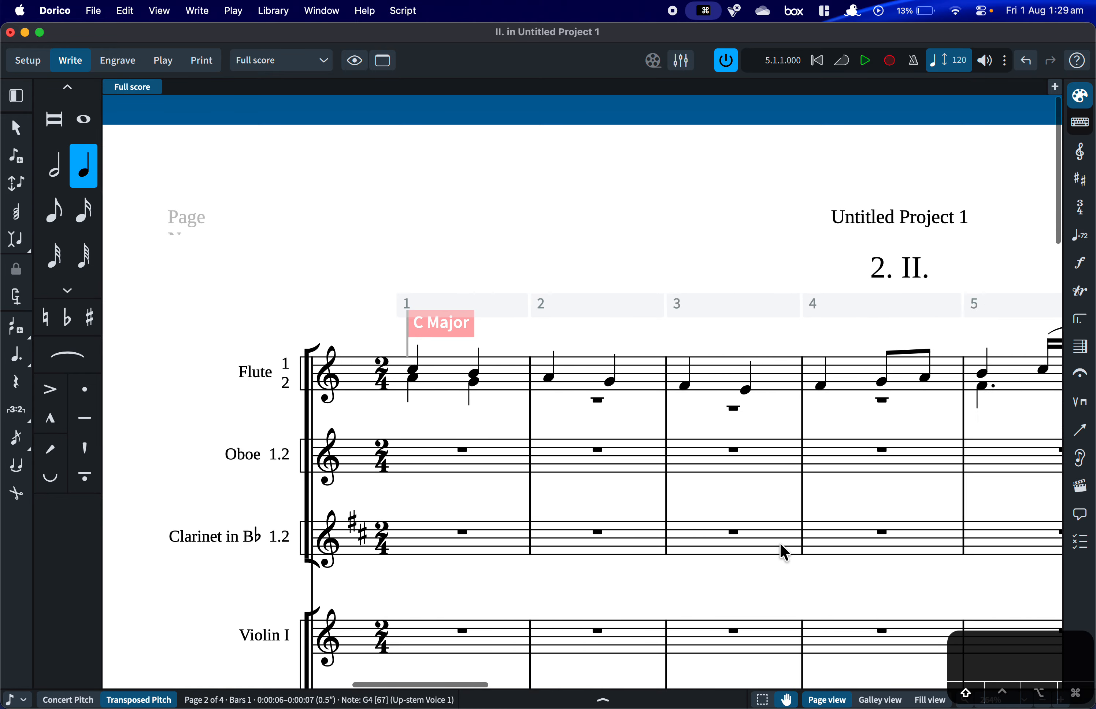
scroll(780, 542, "right", 5)
scroll(780, 542, "down", 3)
scroll(780, 542, "right", 3)
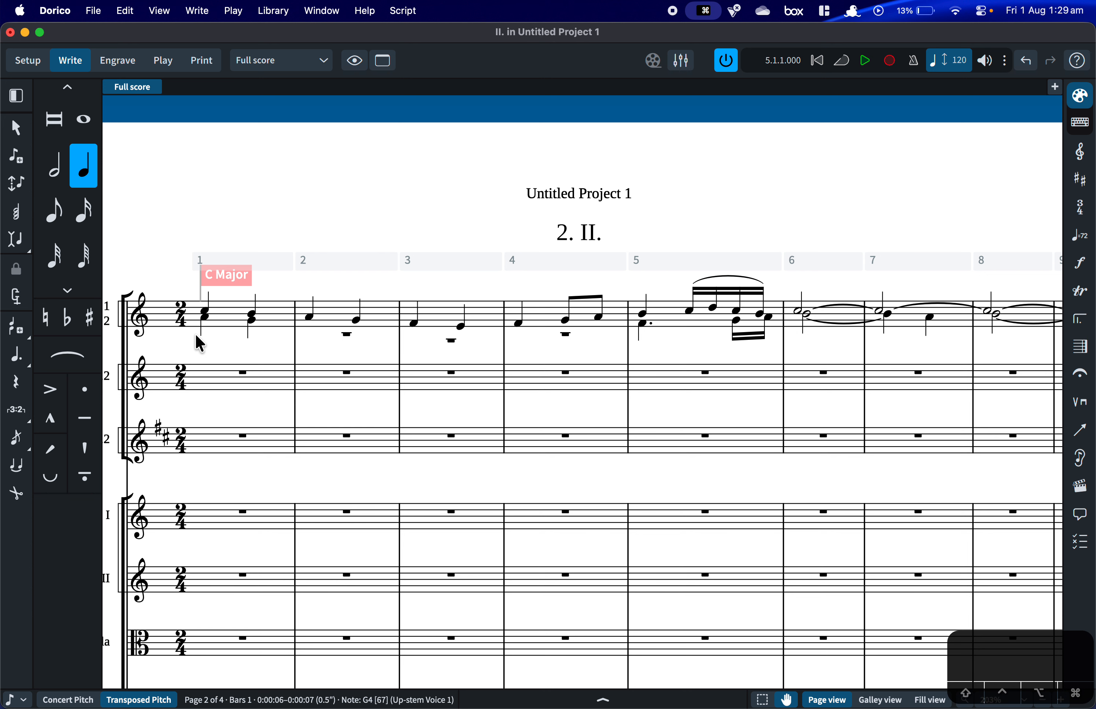
In the full score's layout options, set section players to Condense divisi under Condensing.
key("super+shift+l")
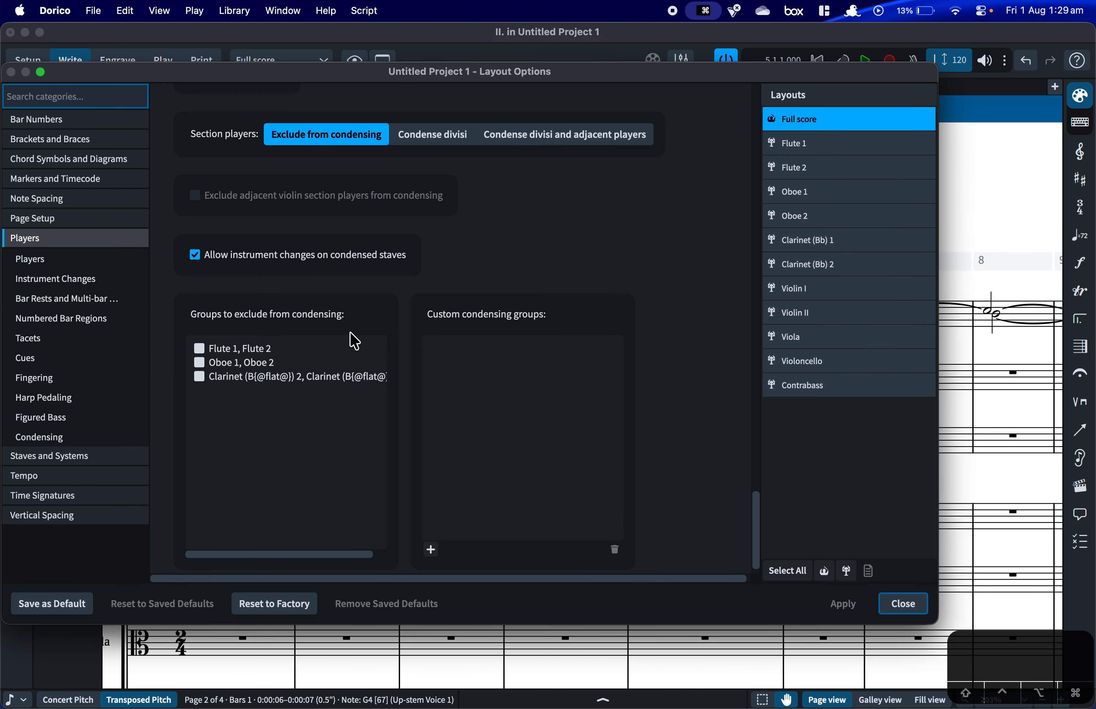
scroll(308, 283, "down", 2)
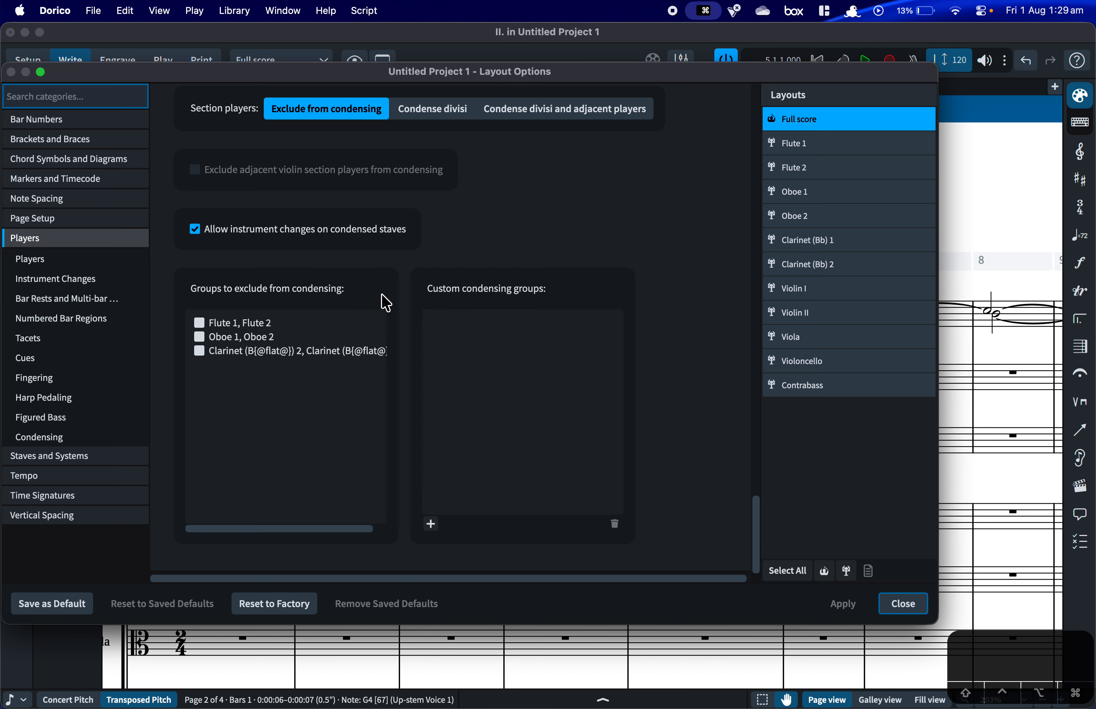
scroll(386, 302, "up", 4)
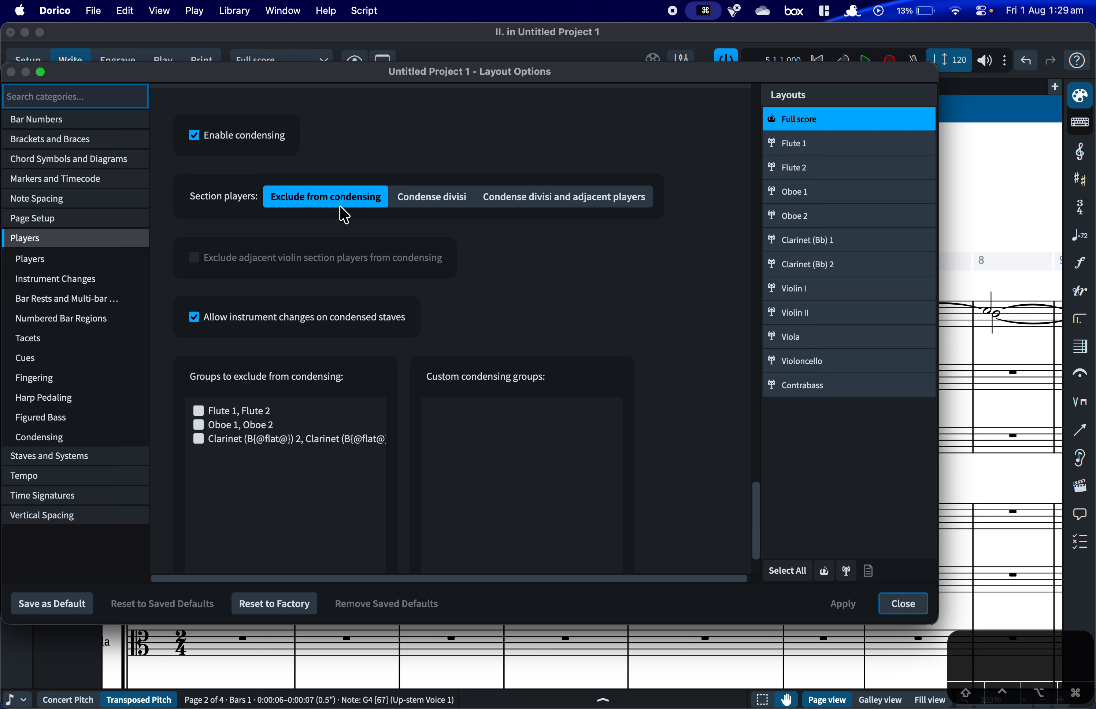
left_click(438, 203)
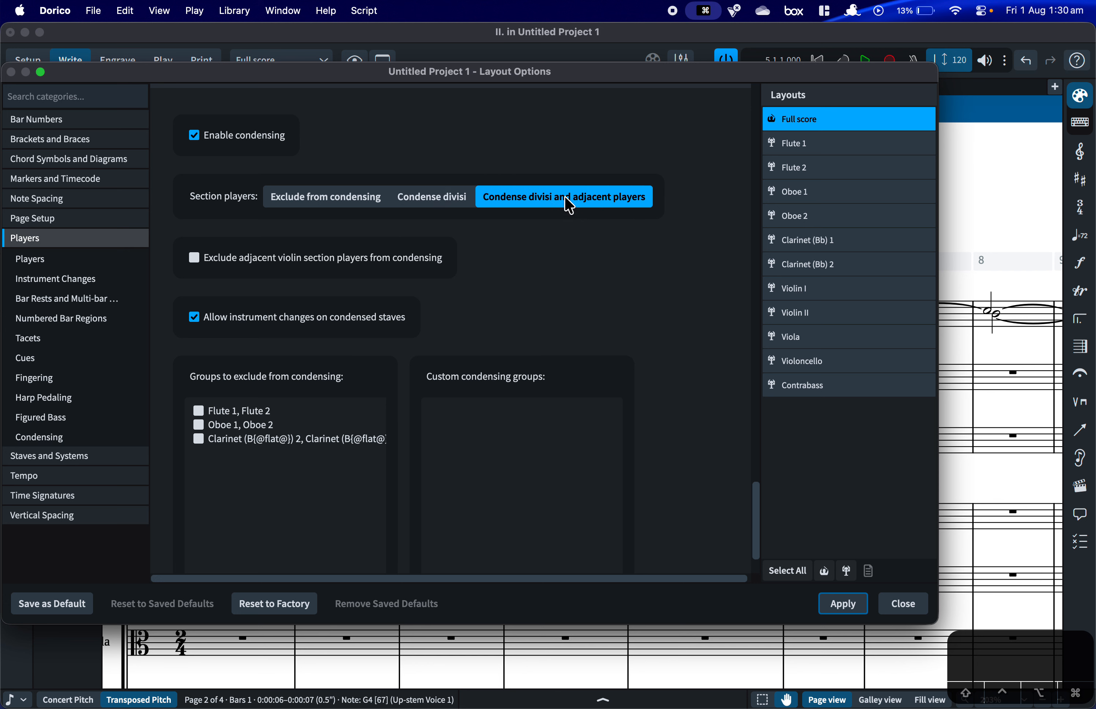
left_click(286, 263)
left_click(290, 266)
left_click(437, 205)
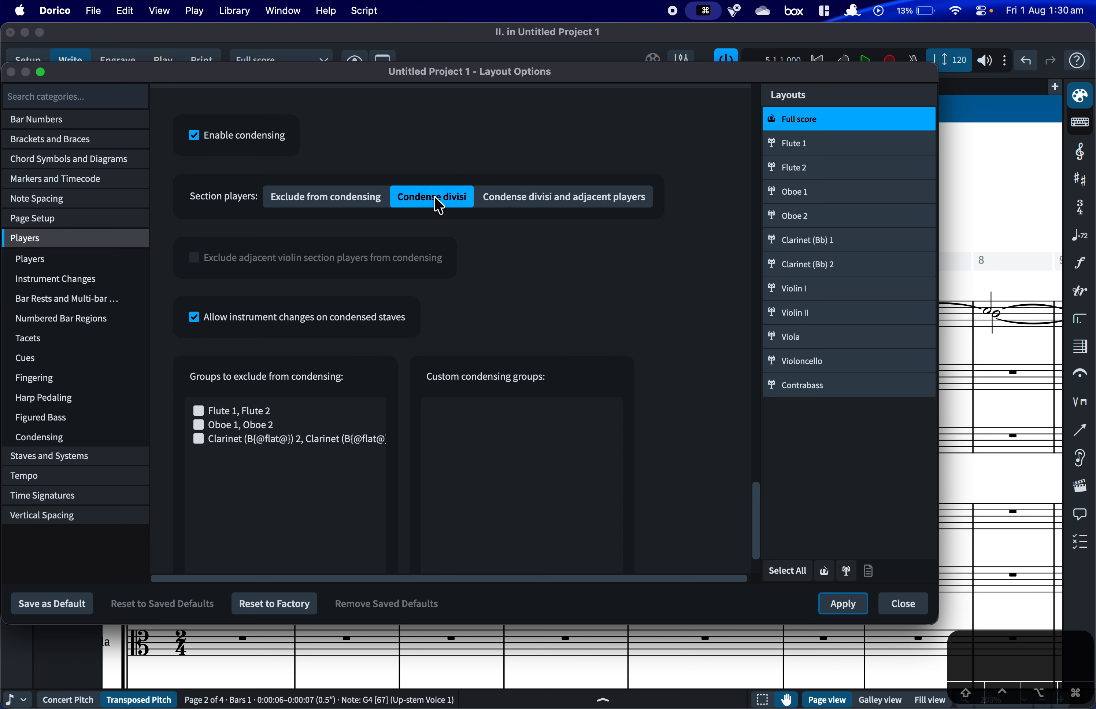
scroll(597, 286, "down", 2)
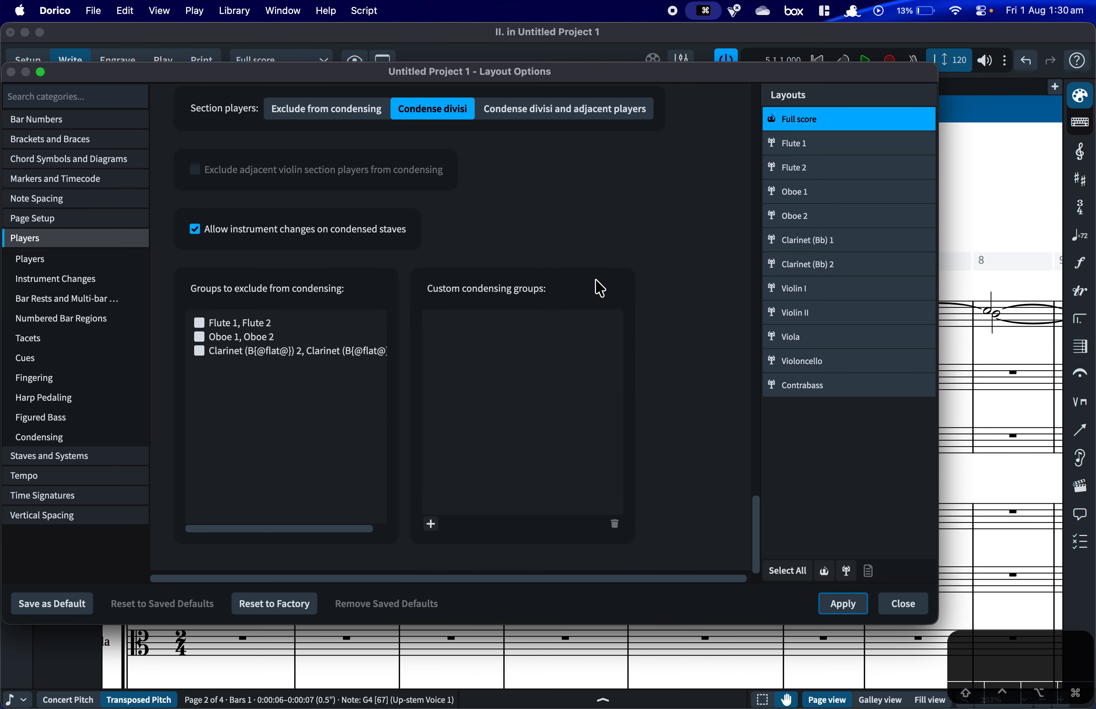
In the casting off options for staves and systems, enable a fixed number of bars per system and set it to 8.
left_click(111, 460)
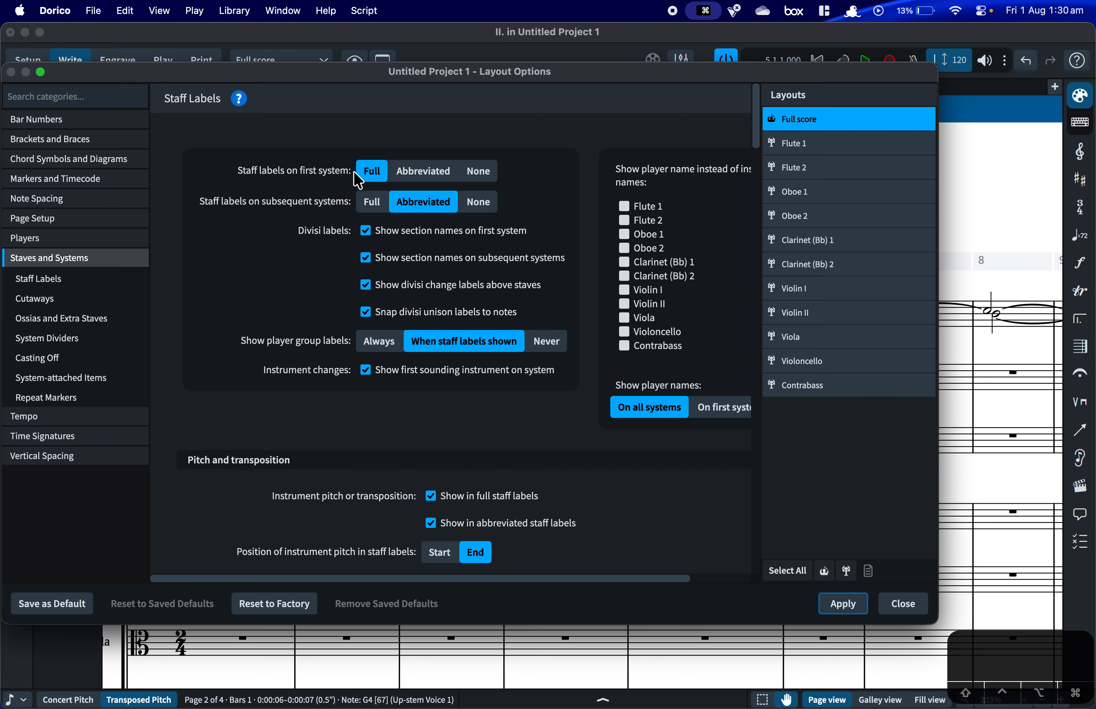
scroll(307, 406, "down", 2)
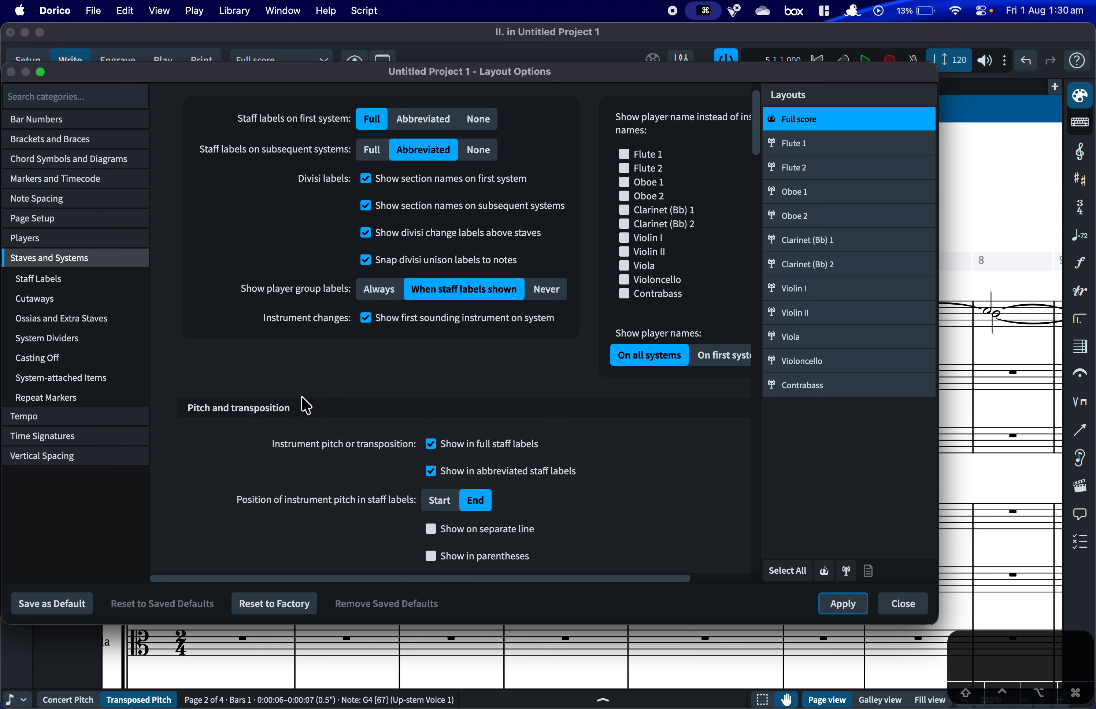
scroll(304, 404, "down", 3)
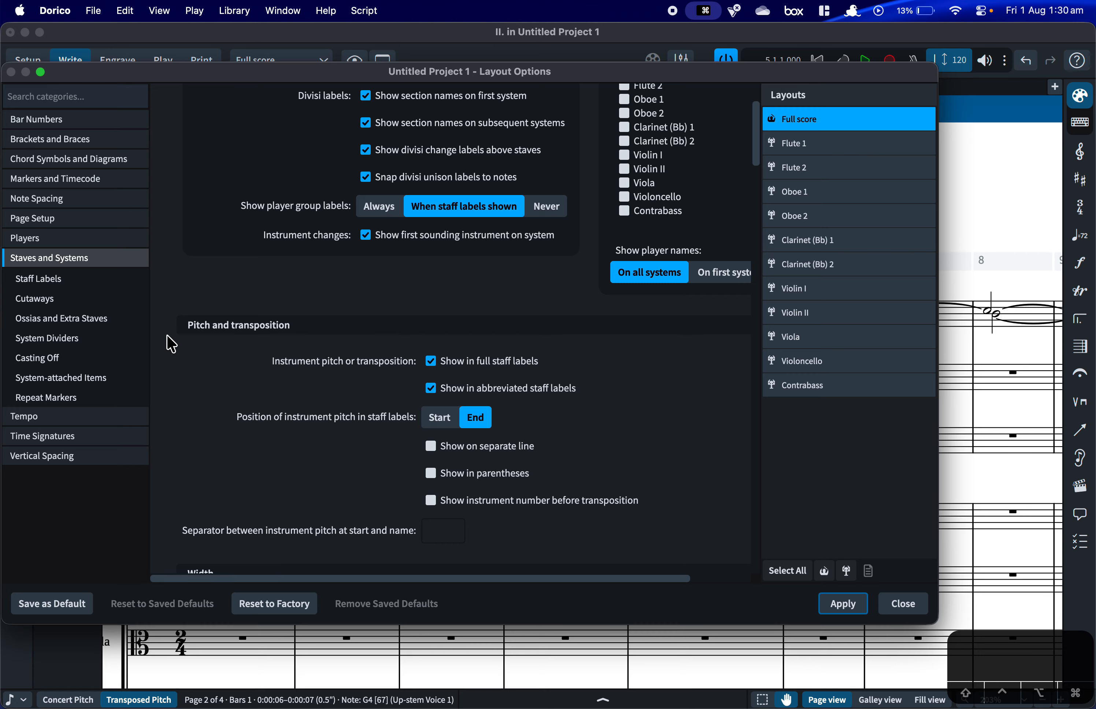
scroll(172, 343, "down", 20)
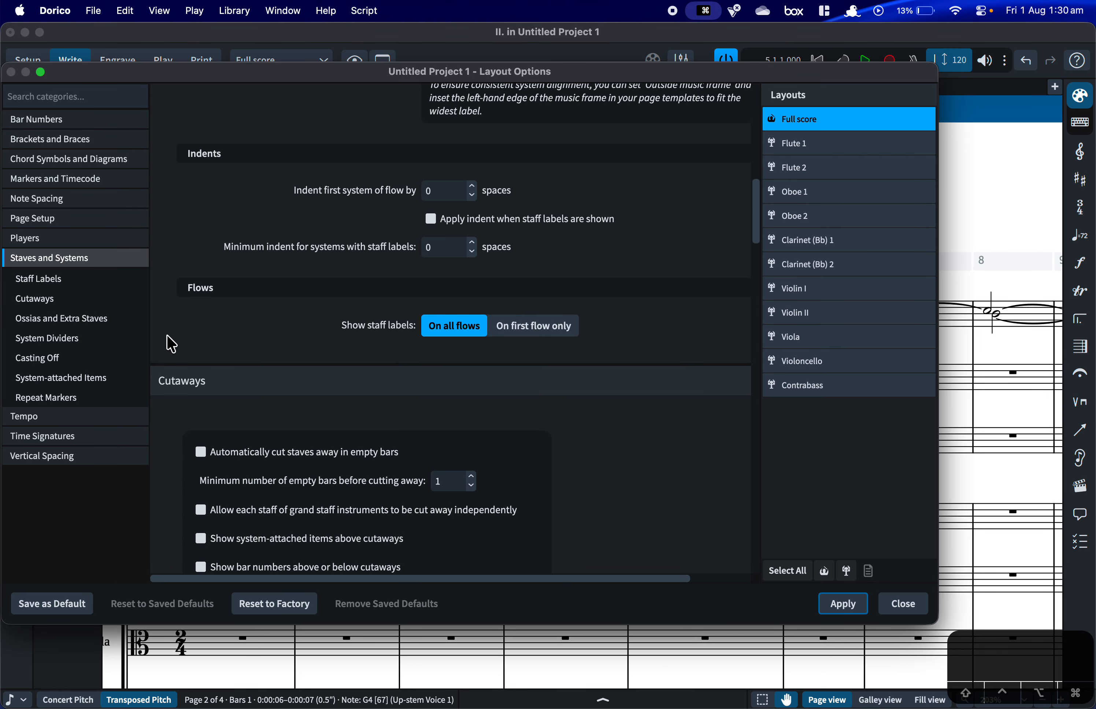
scroll(172, 343, "down", 4)
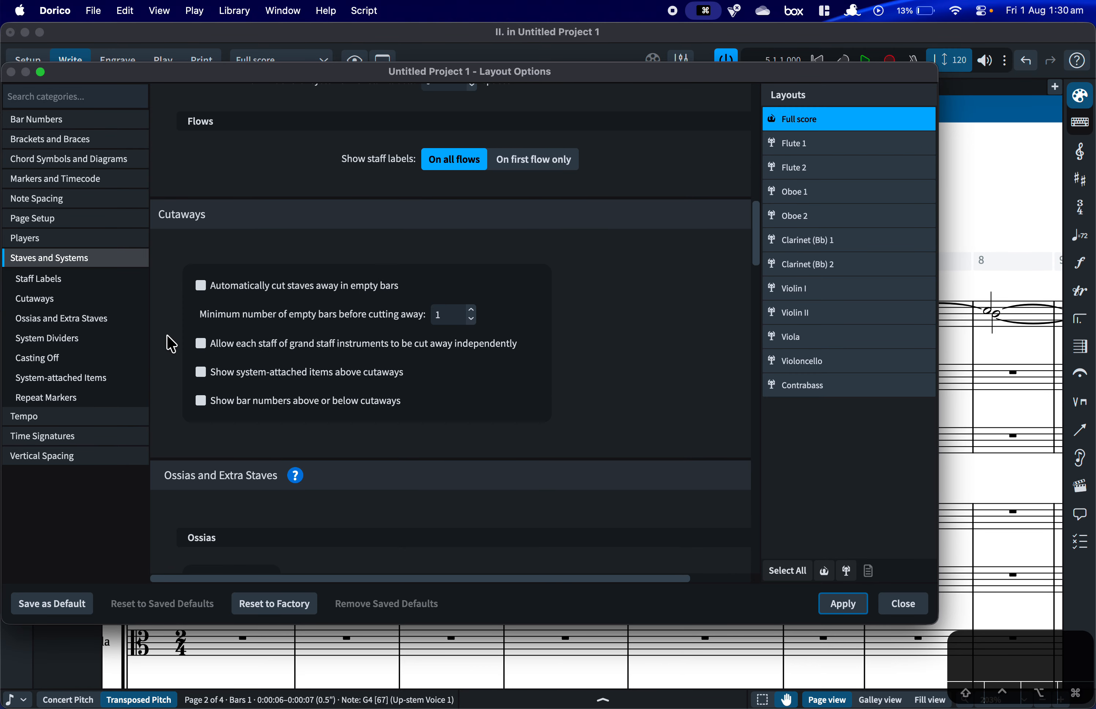
scroll(172, 343, "down", 15)
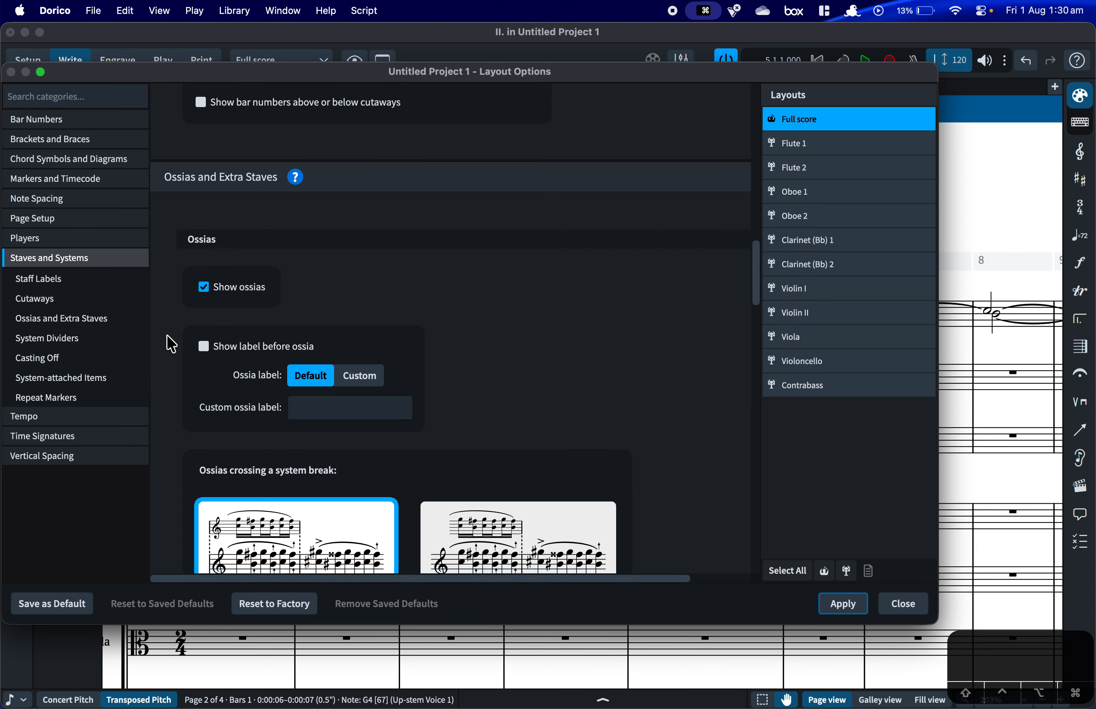
left_click(90, 358)
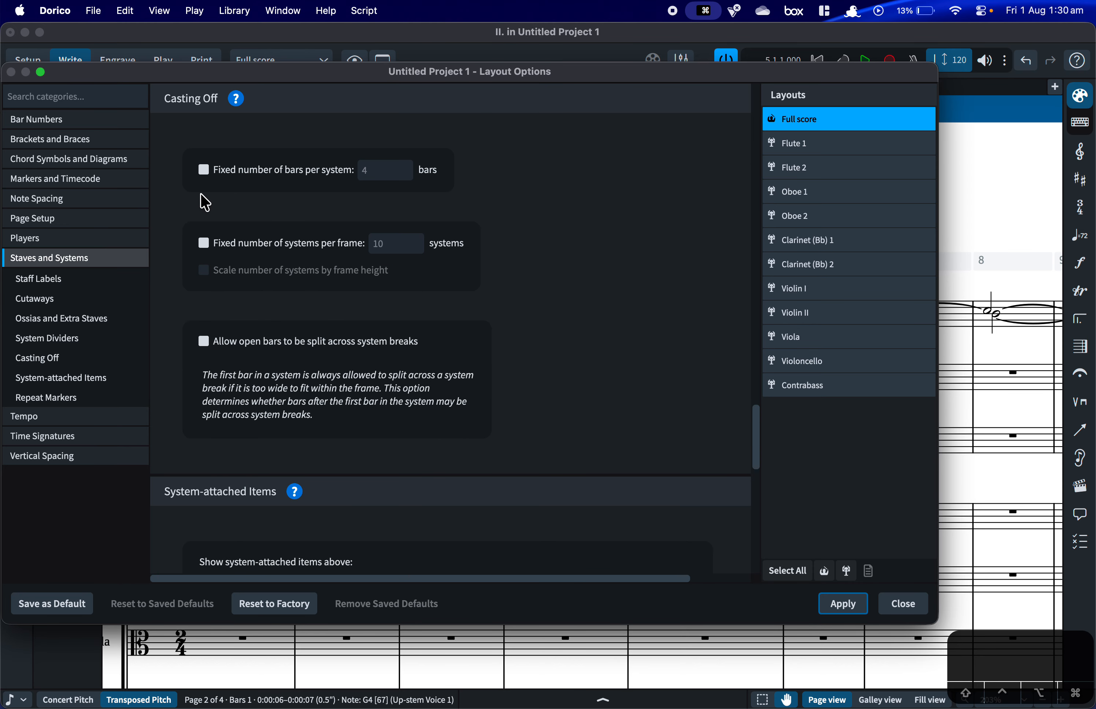
left_click(228, 176)
double_click(366, 170)
type("8")
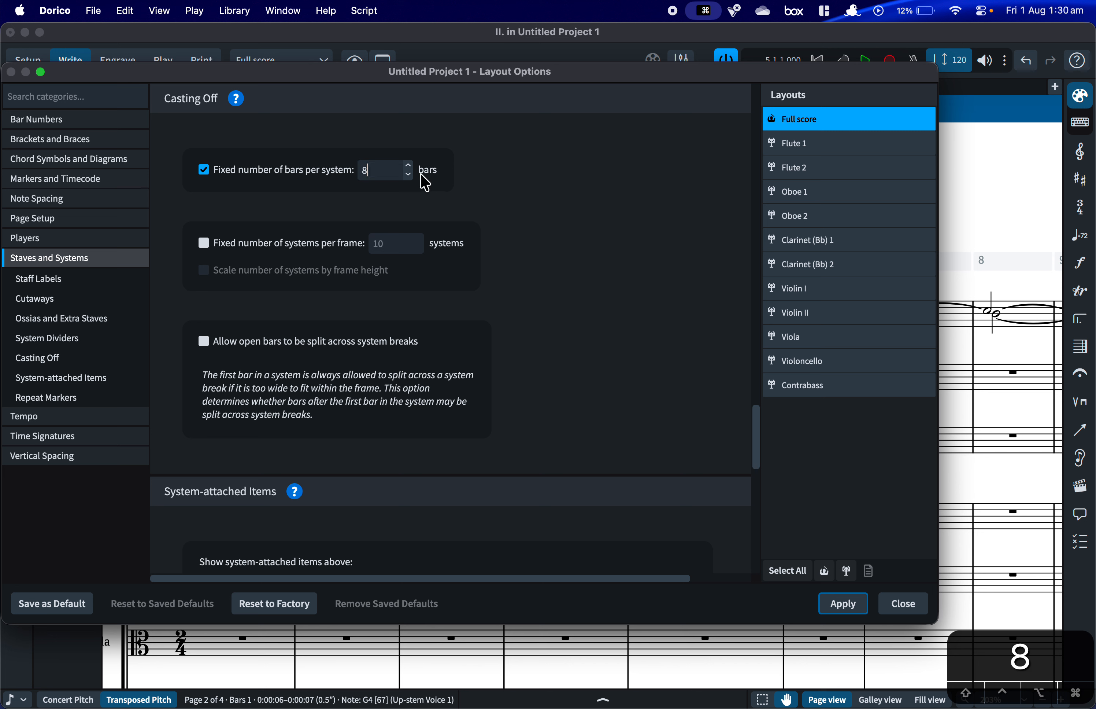
left_click(507, 175)
Review the system-attached item, tempo and time signature layout options, including time signature position and design.
scroll(427, 233, "down", 5)
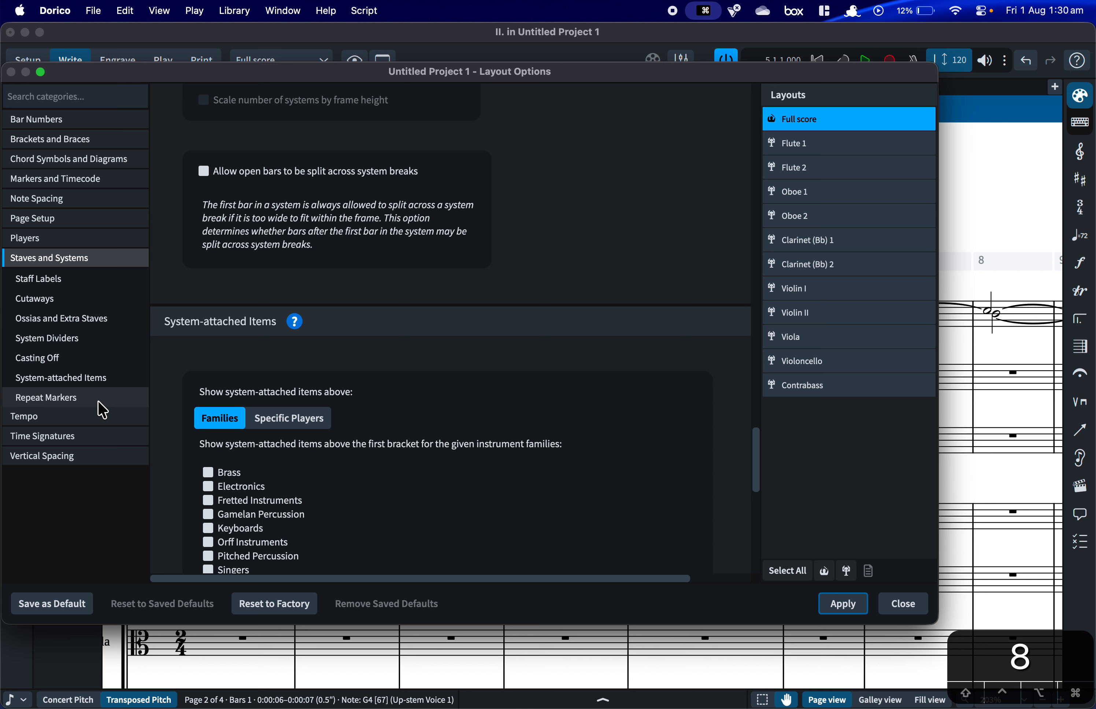
left_click(76, 415)
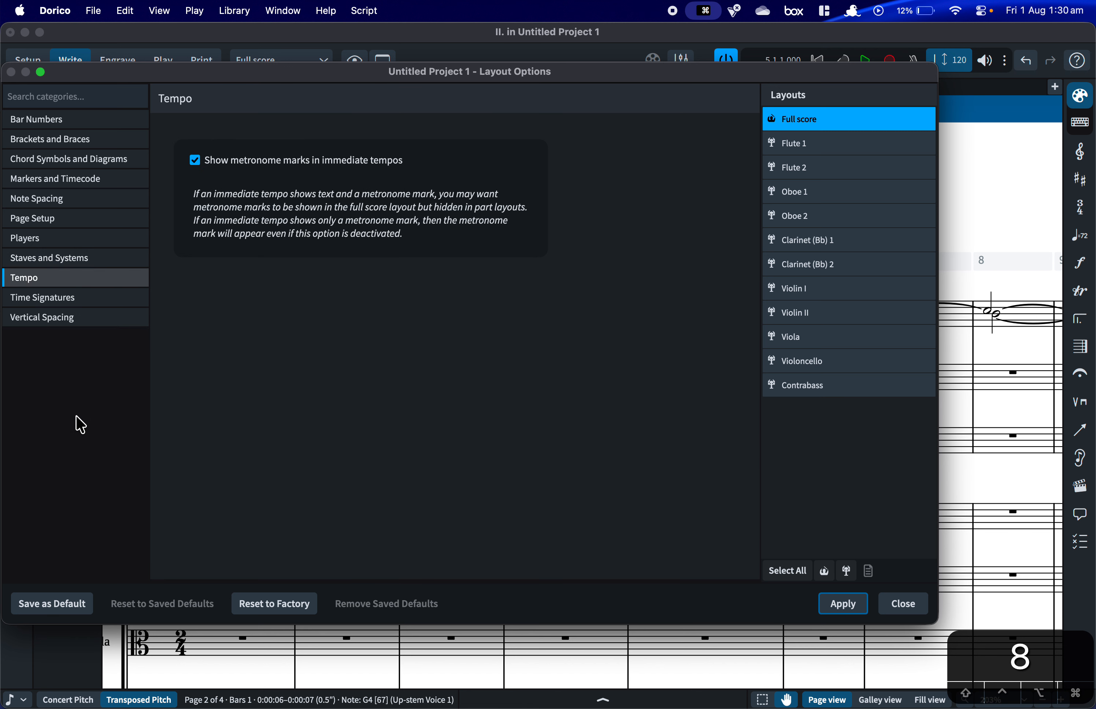
left_click(111, 302)
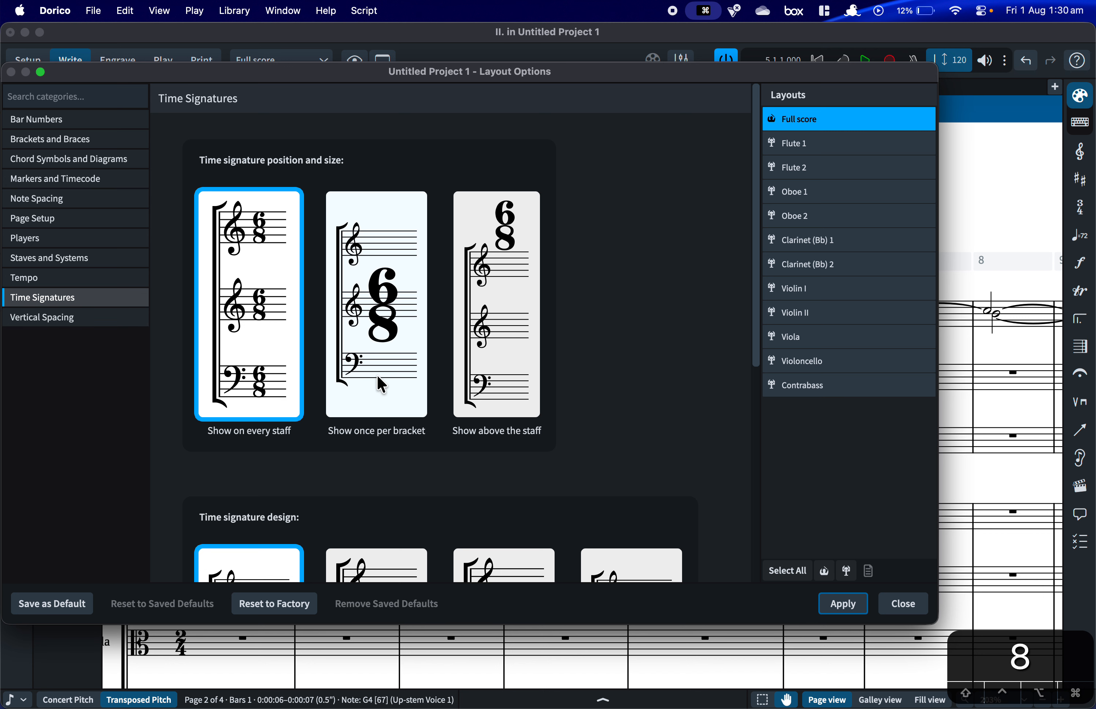
scroll(382, 385, "down", 2)
scroll(381, 384, "down", 6)
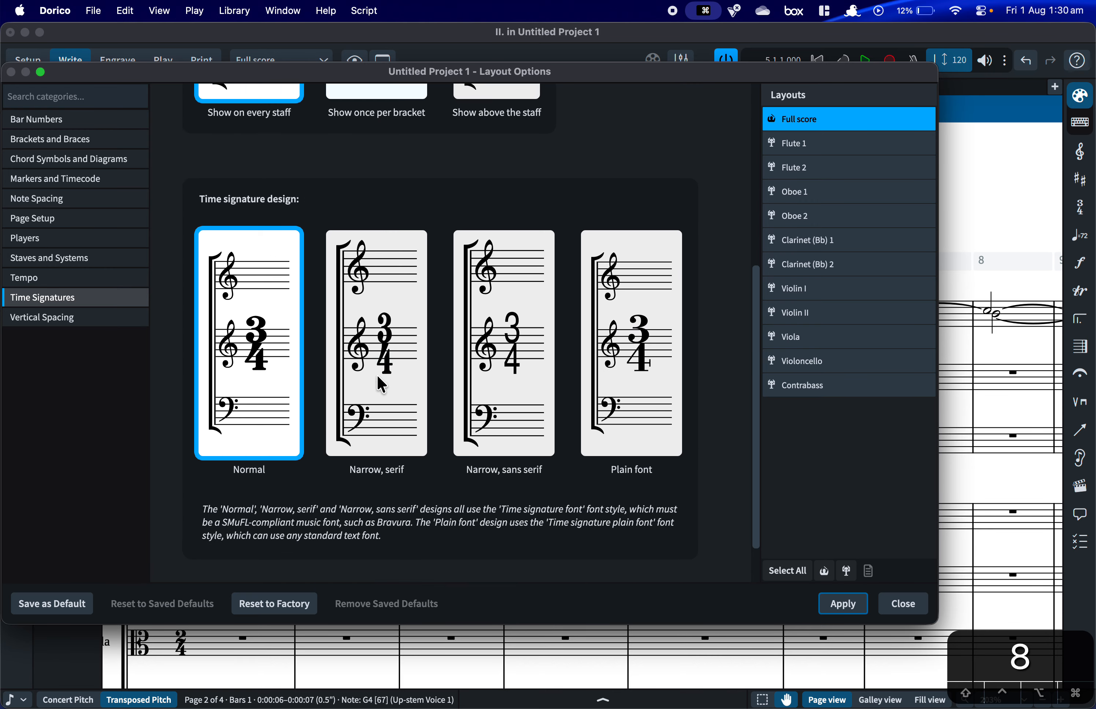
Review the vertical spacing options from minimum gaps to staff visibility, and apply the changed layout options while closing the dialog.
left_click(126, 323)
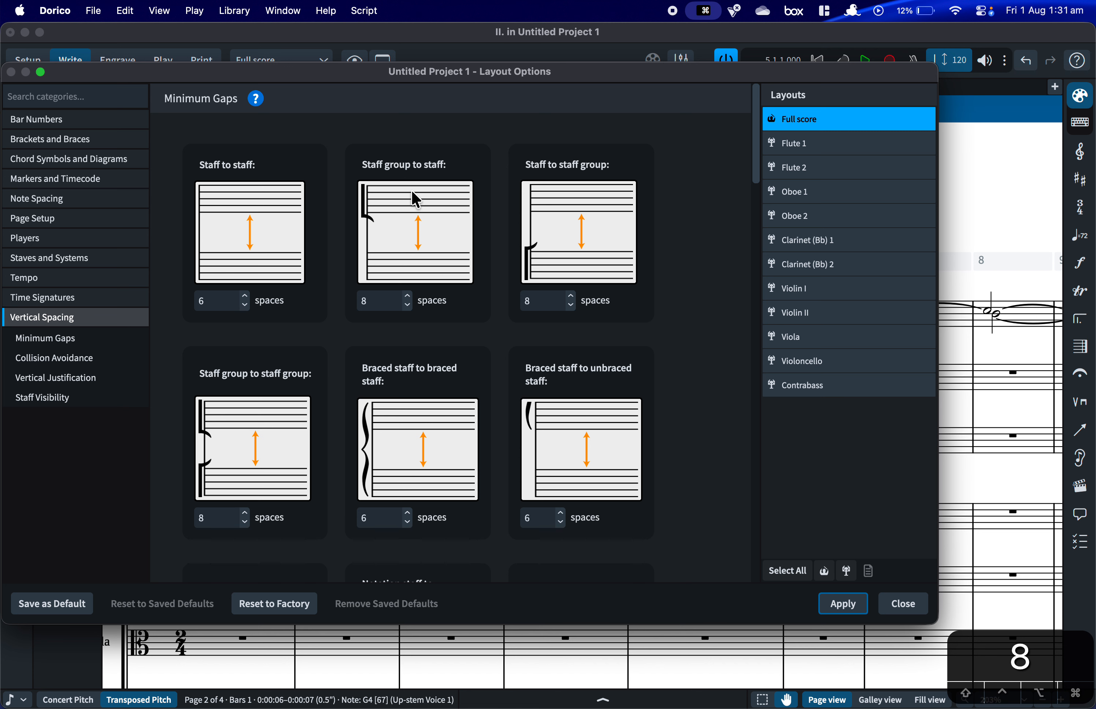
scroll(424, 258, "down", 5)
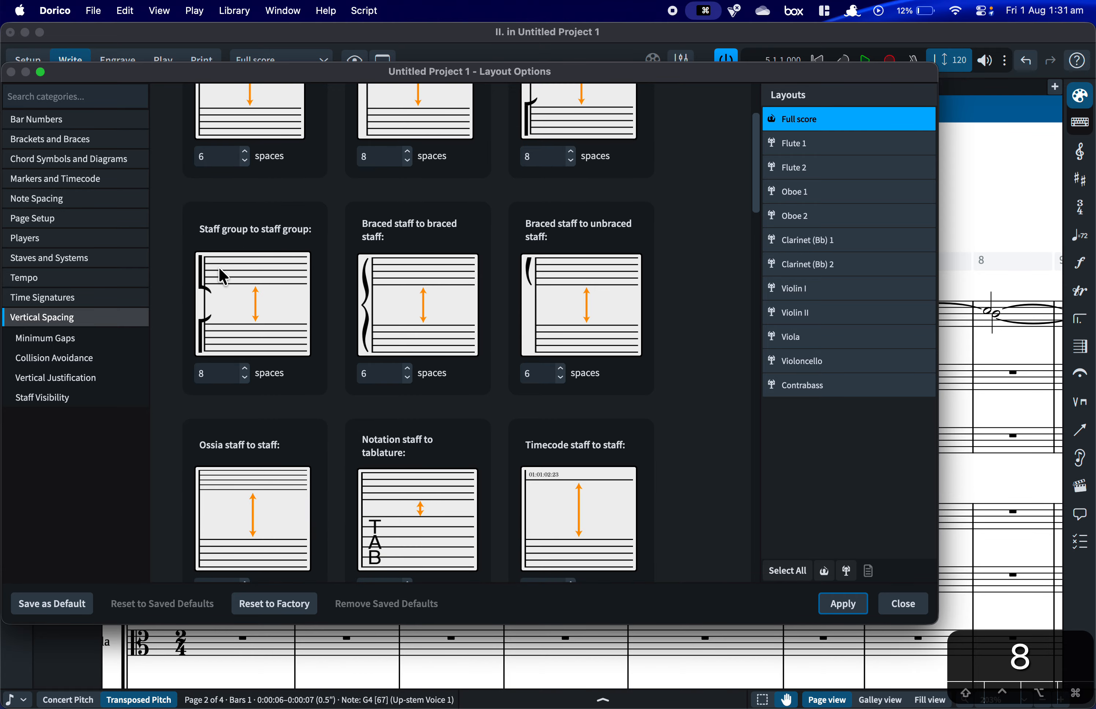
scroll(215, 364, "down", 15)
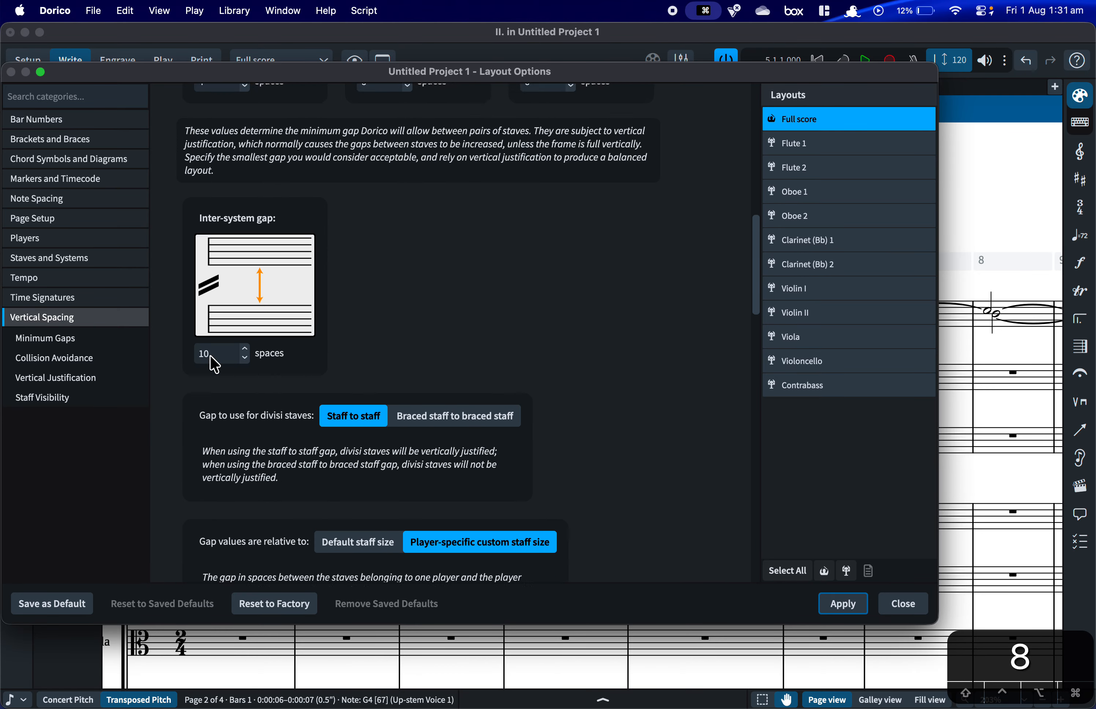
scroll(251, 380, "down", 12)
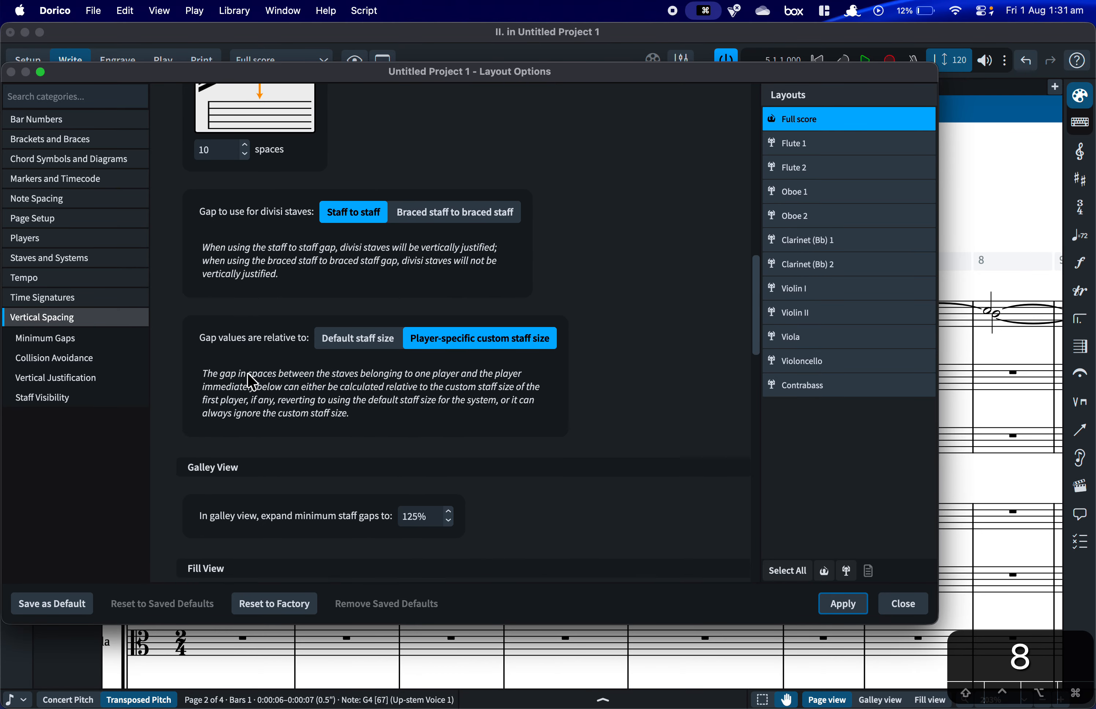
scroll(251, 381, "down", 19)
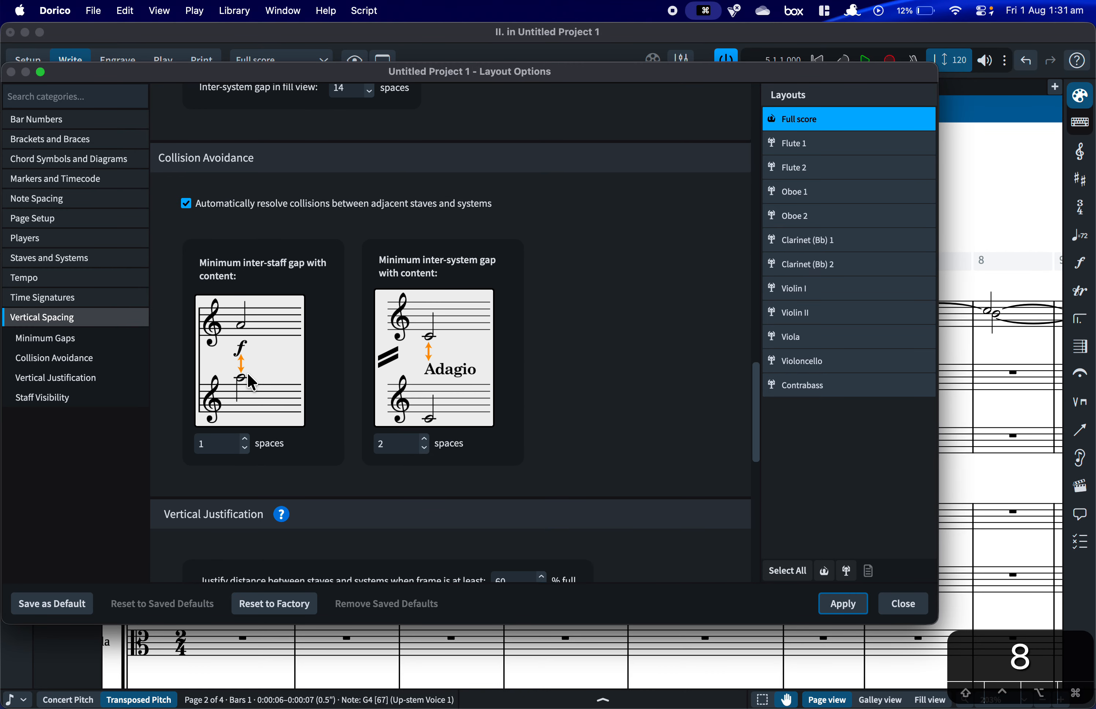
scroll(251, 382, "down", 10)
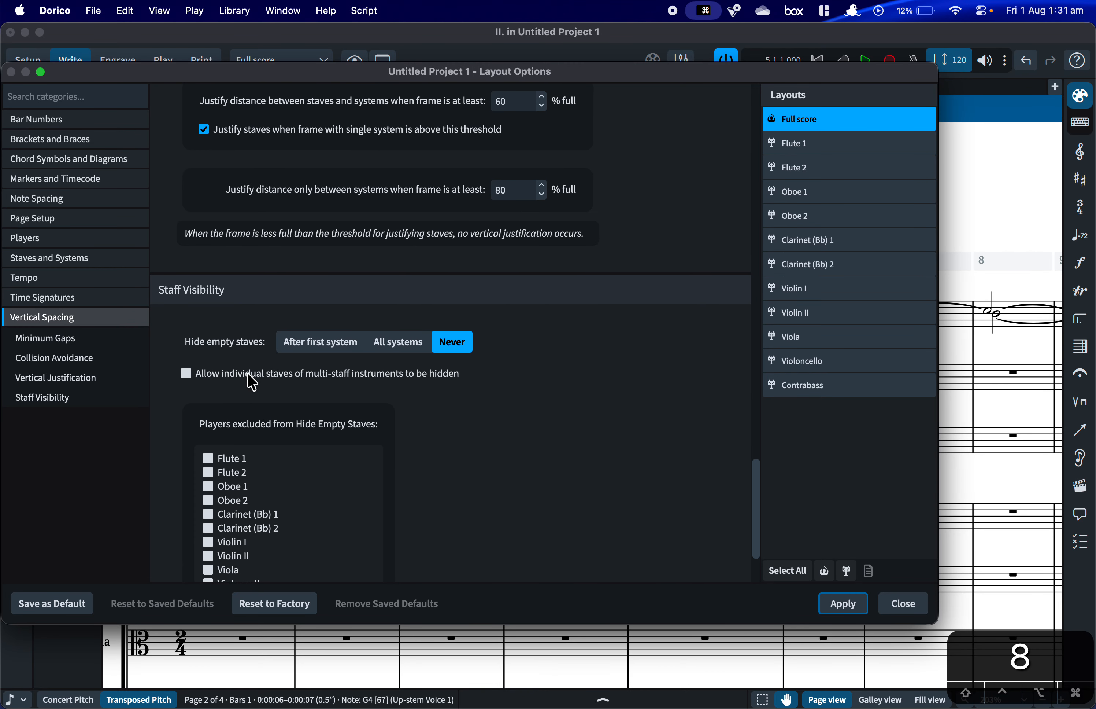
scroll(248, 373, "down", 3)
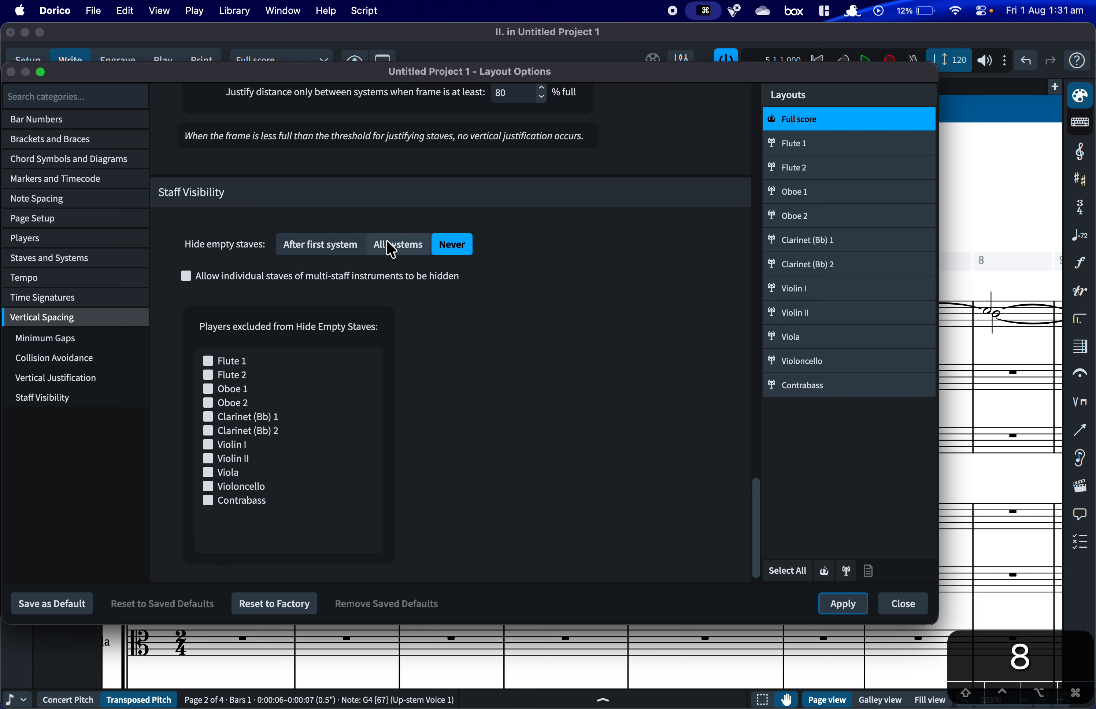
scroll(523, 263, "down", 1)
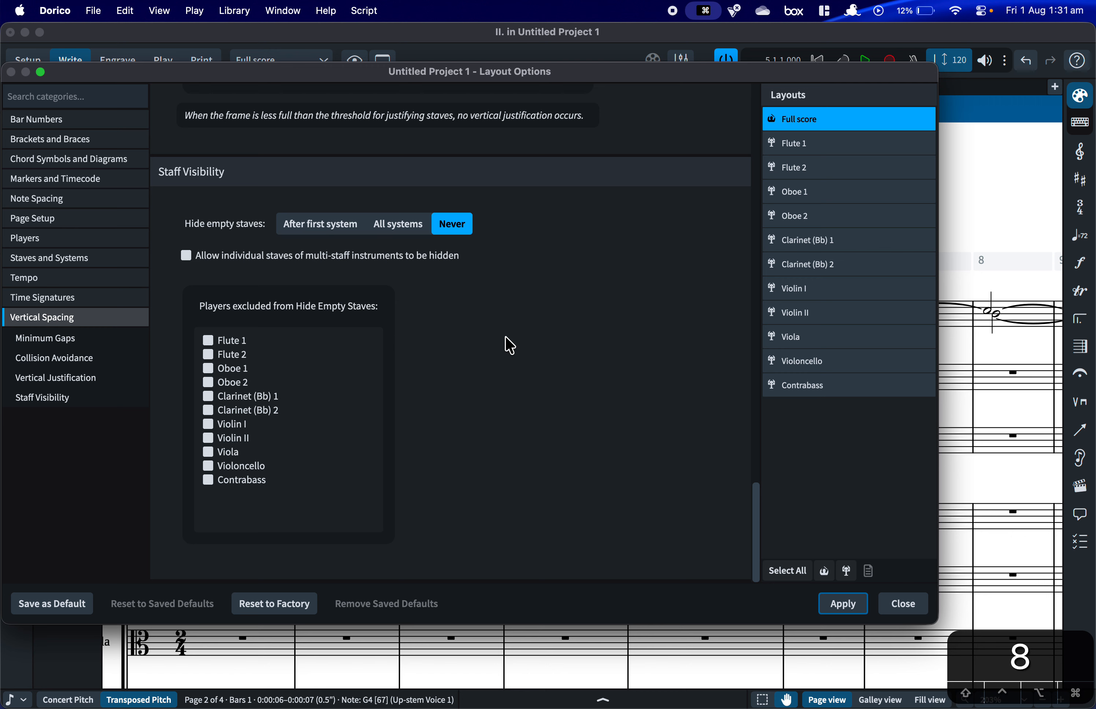
left_click(892, 605)
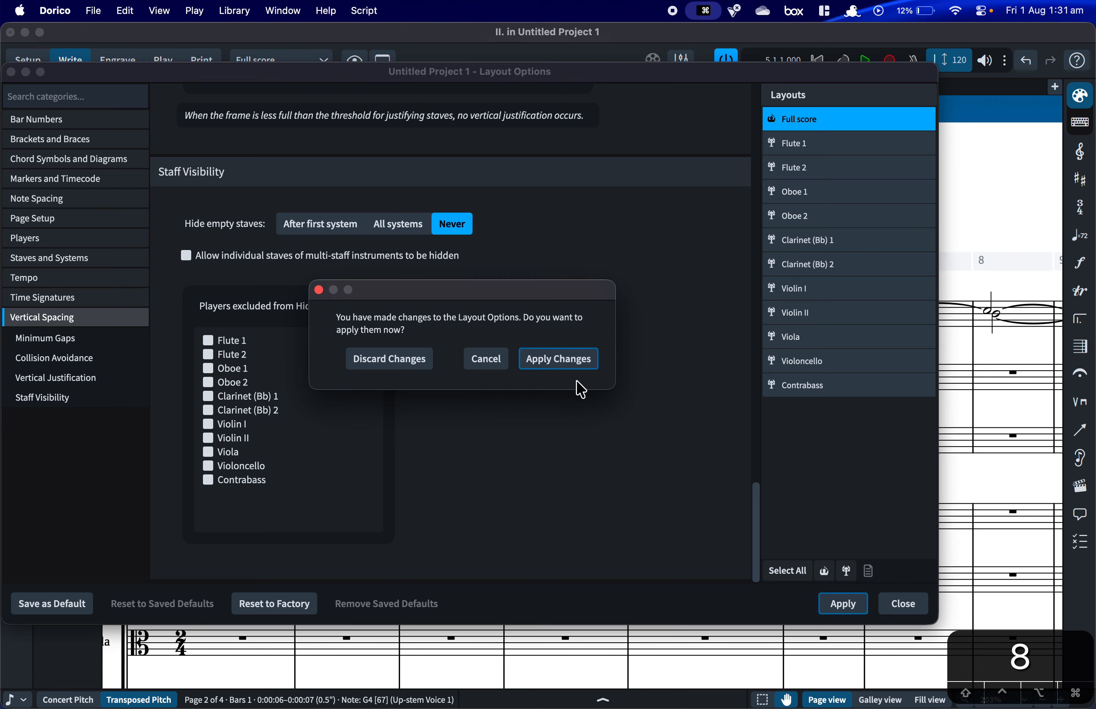
left_click(548, 364)
Open the notation options for flow II and look through the accidental duration rules, altered unisons and transposition settings.
left_click(276, 11)
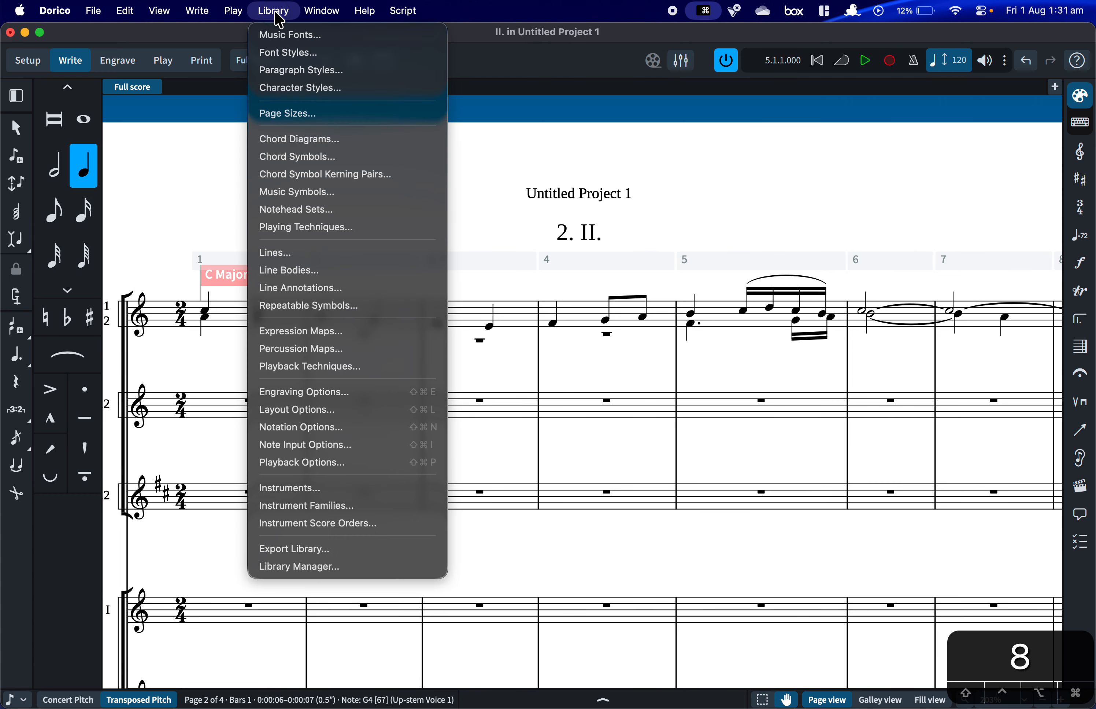
left_click(422, 437)
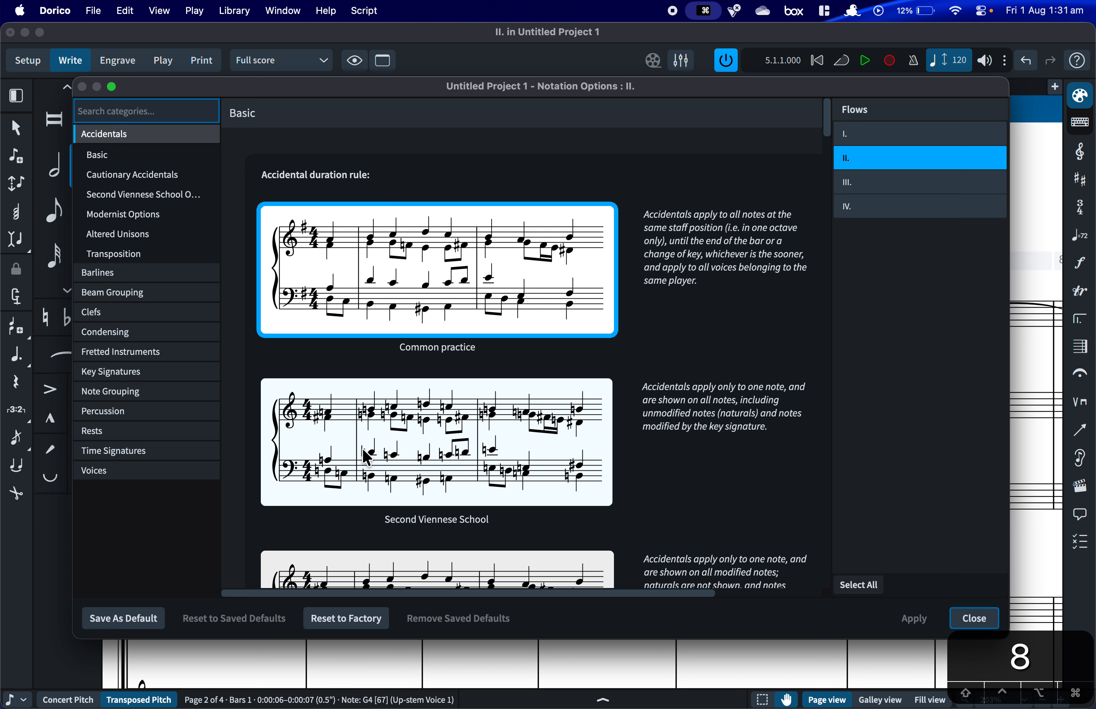
scroll(510, 372, "down", 6)
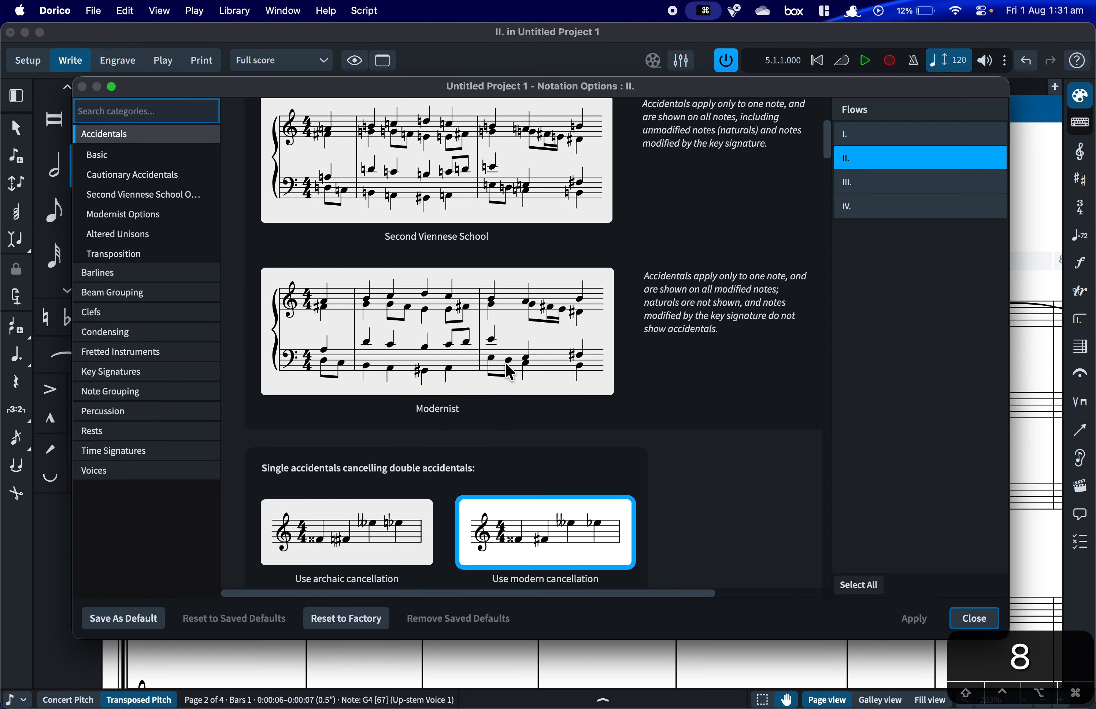
scroll(510, 372, "down", 15)
scroll(511, 372, "up", 2)
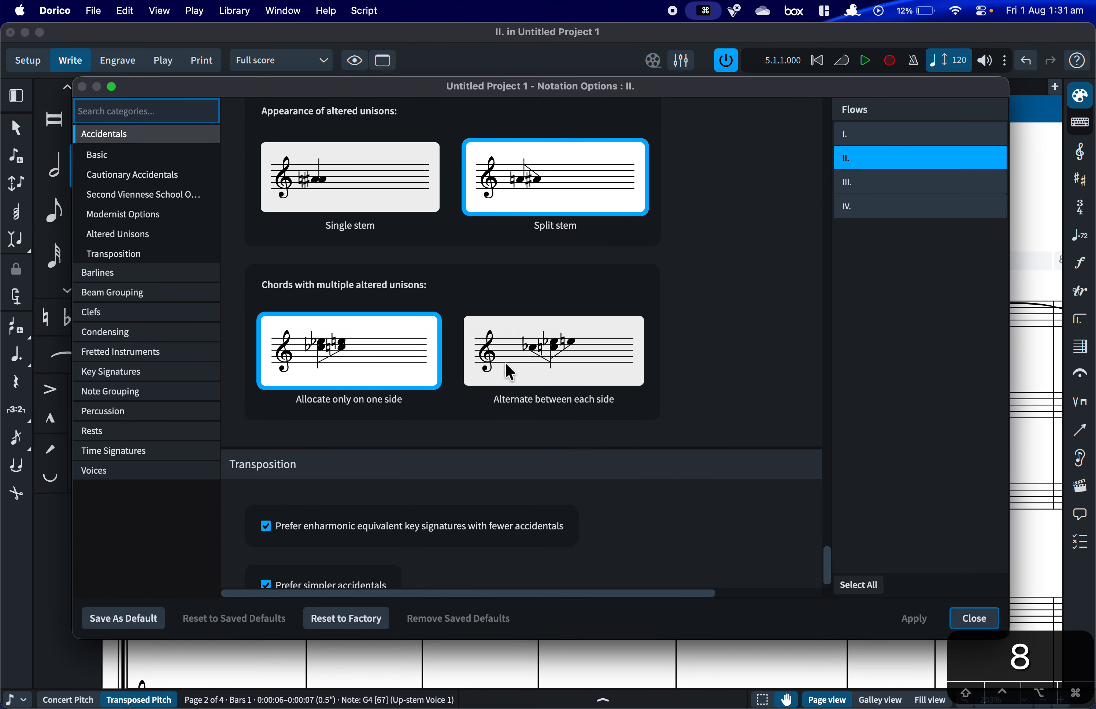
In the cautionary accidentals options, choose No cautionary for notes at a different octave within the same bar.
left_click(136, 180)
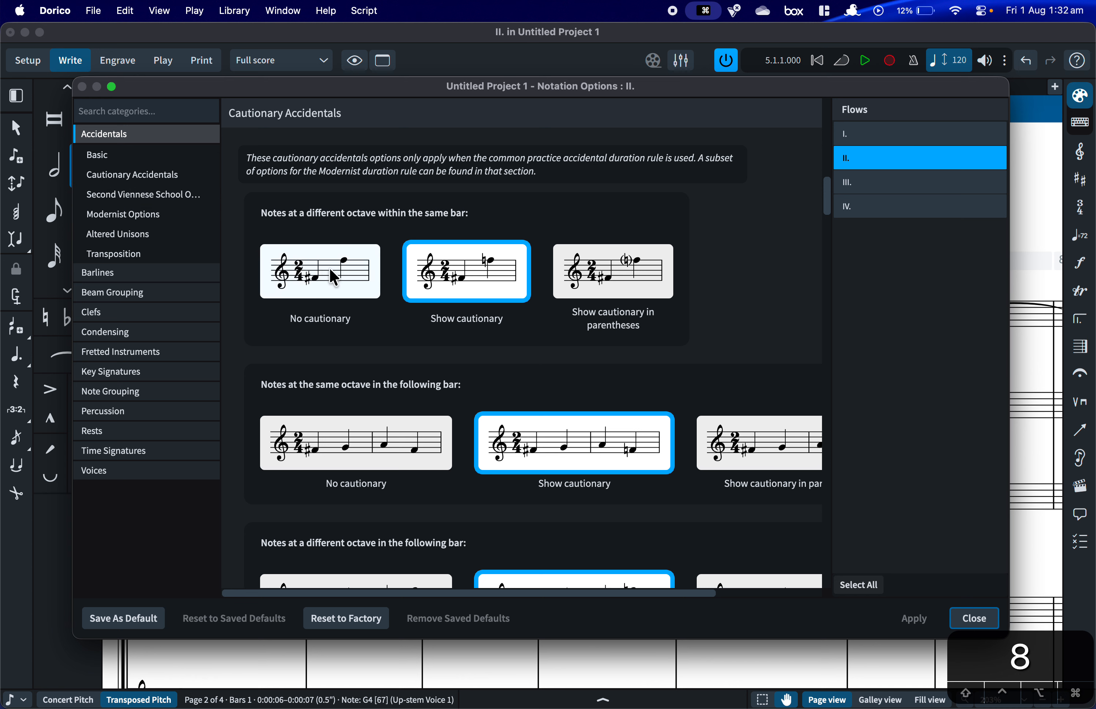
left_click(615, 274)
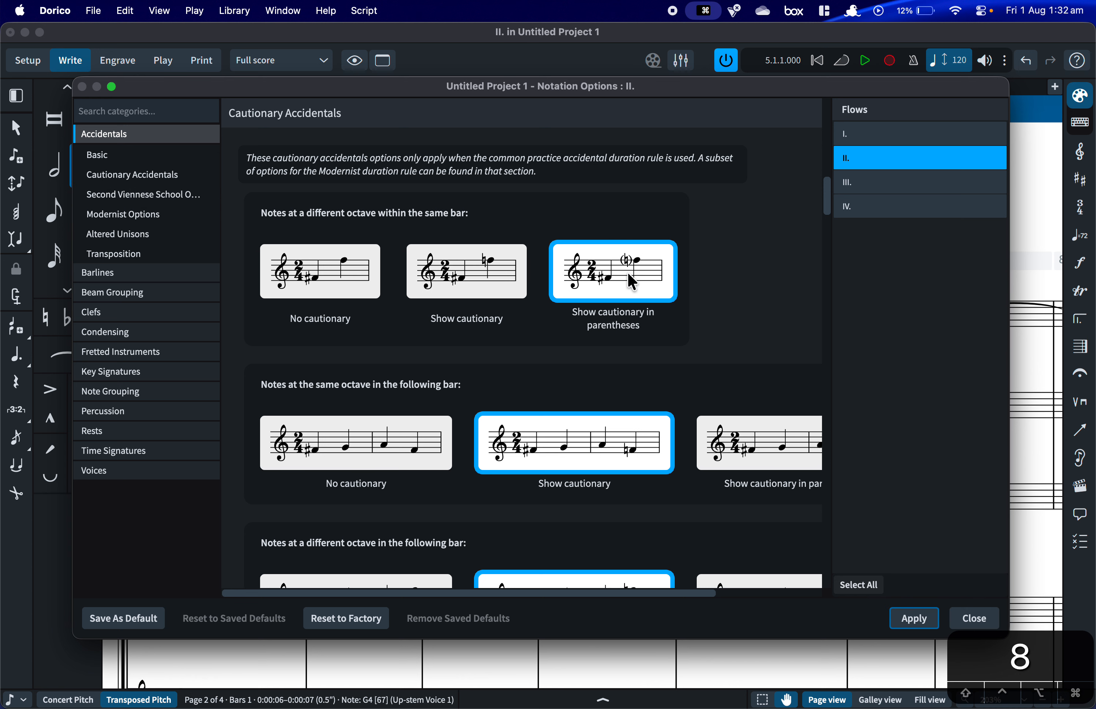
left_click(309, 270)
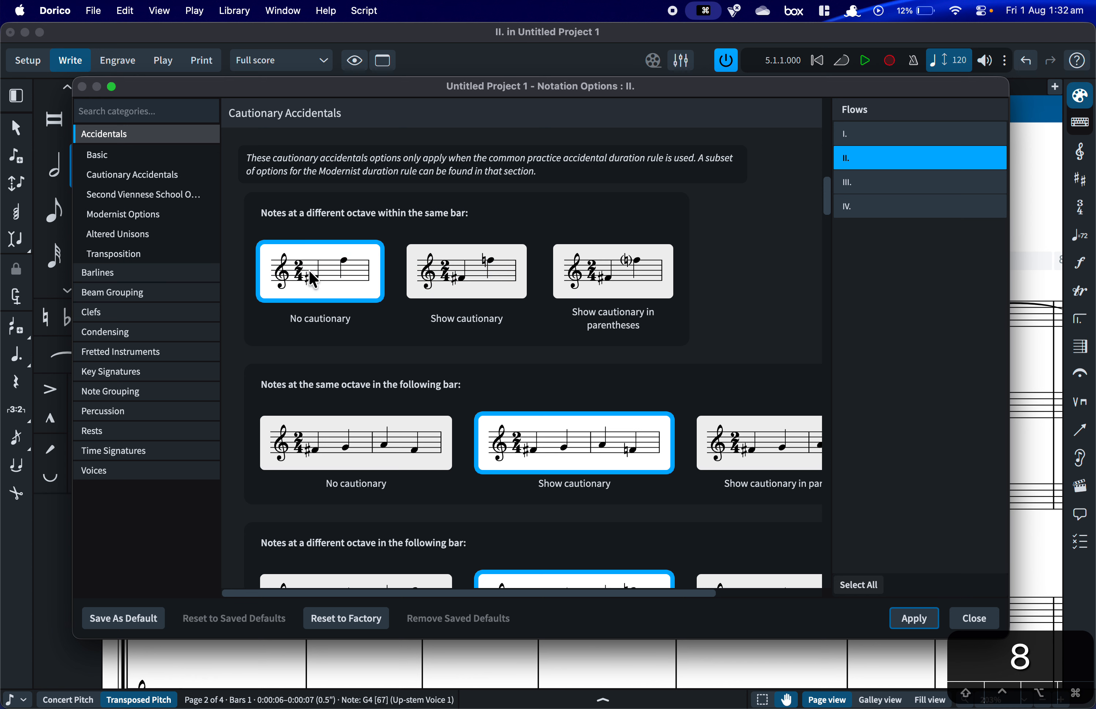
scroll(309, 270, "down", 3)
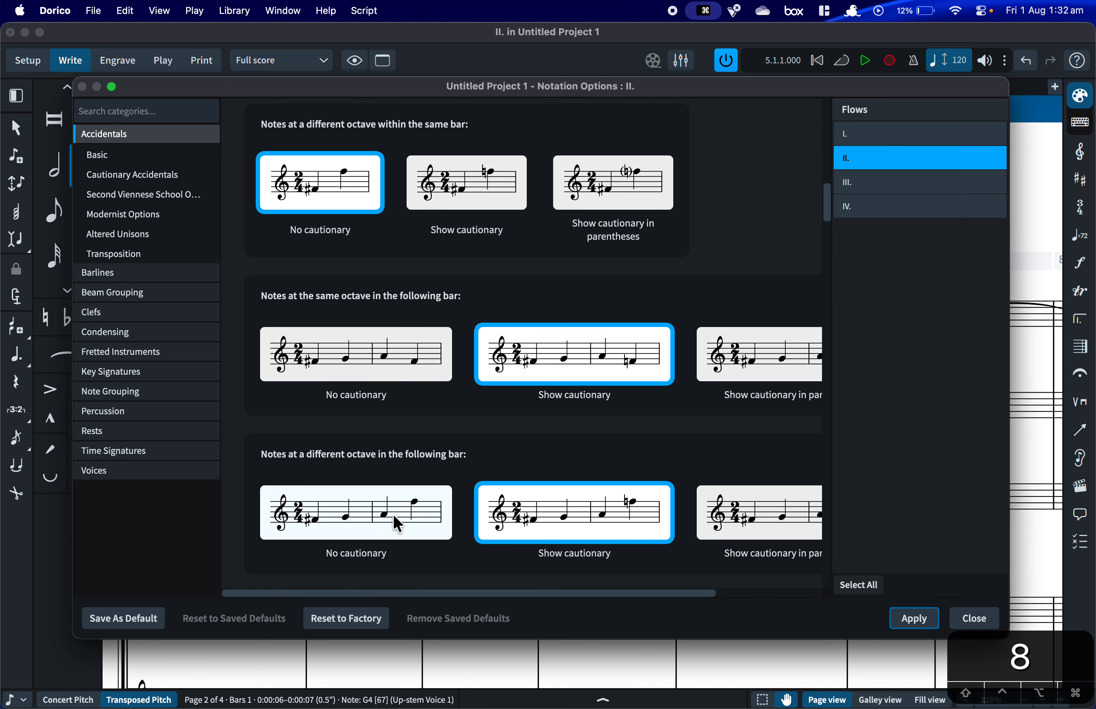
Review the clef, time signature, key signature and barline notation options, including automatic end-of-flow barlines and barline joins.
left_click(149, 313)
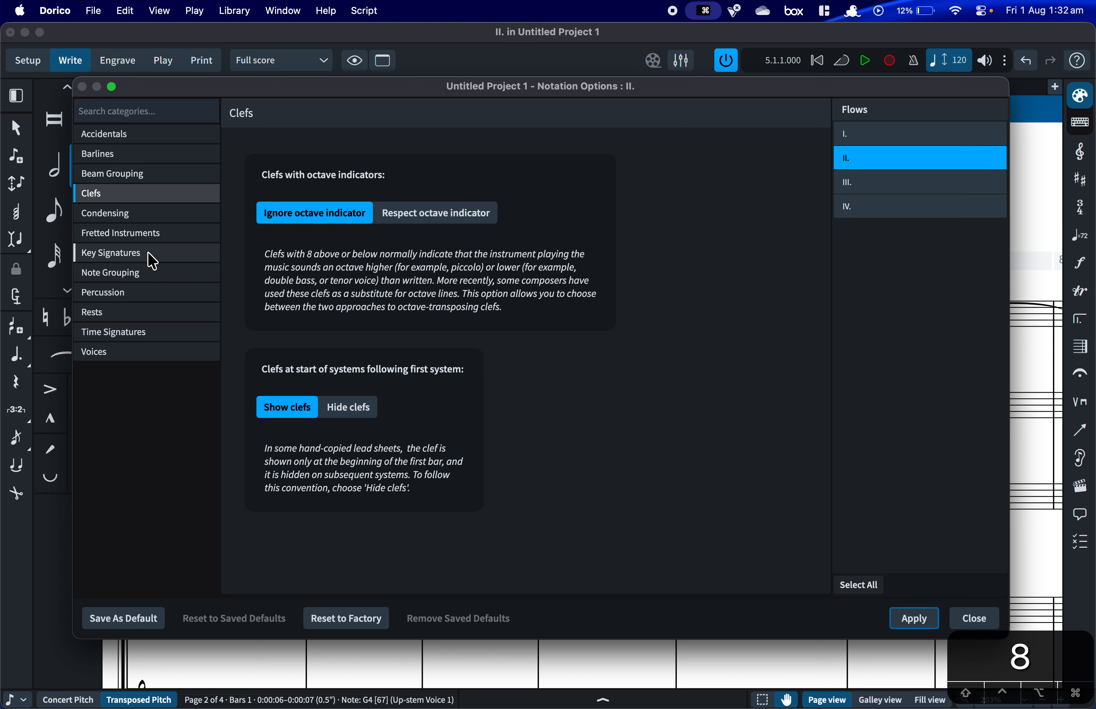
left_click(104, 331)
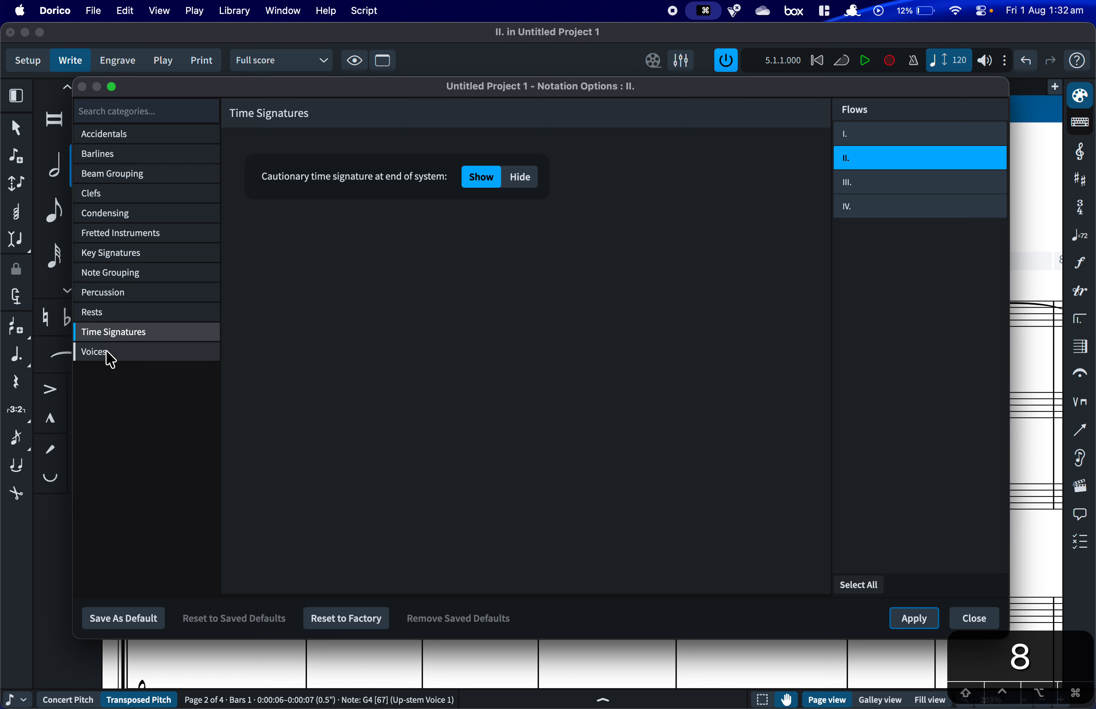
left_click(152, 262)
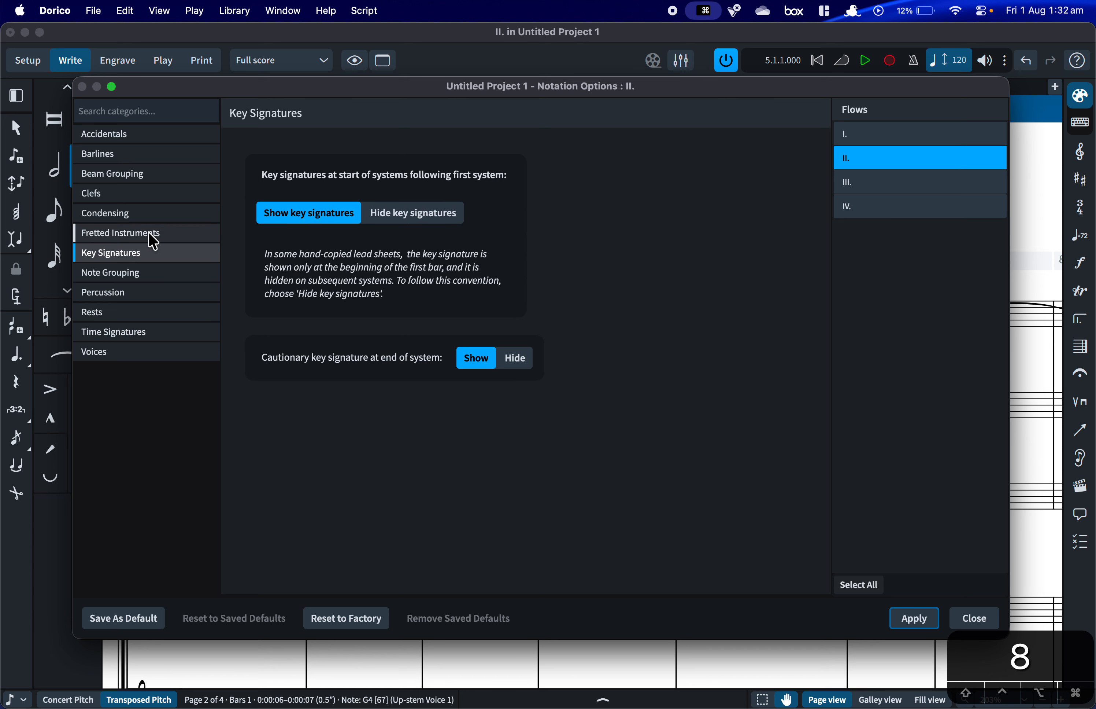
left_click(183, 162)
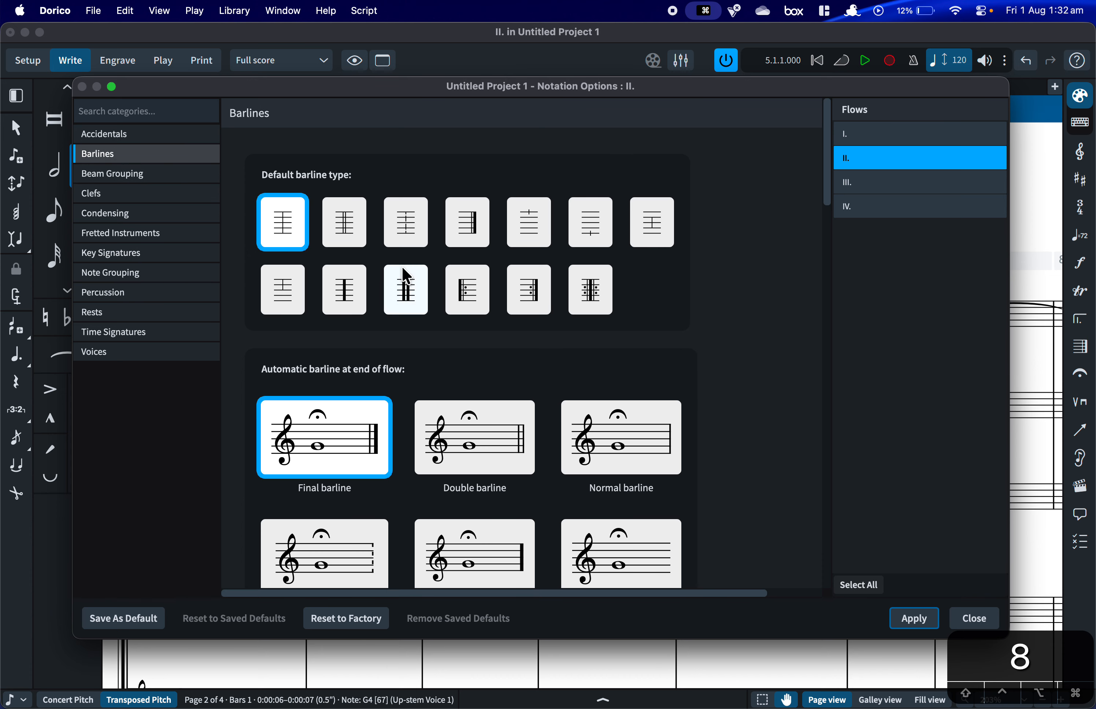
scroll(415, 242, "down", 3)
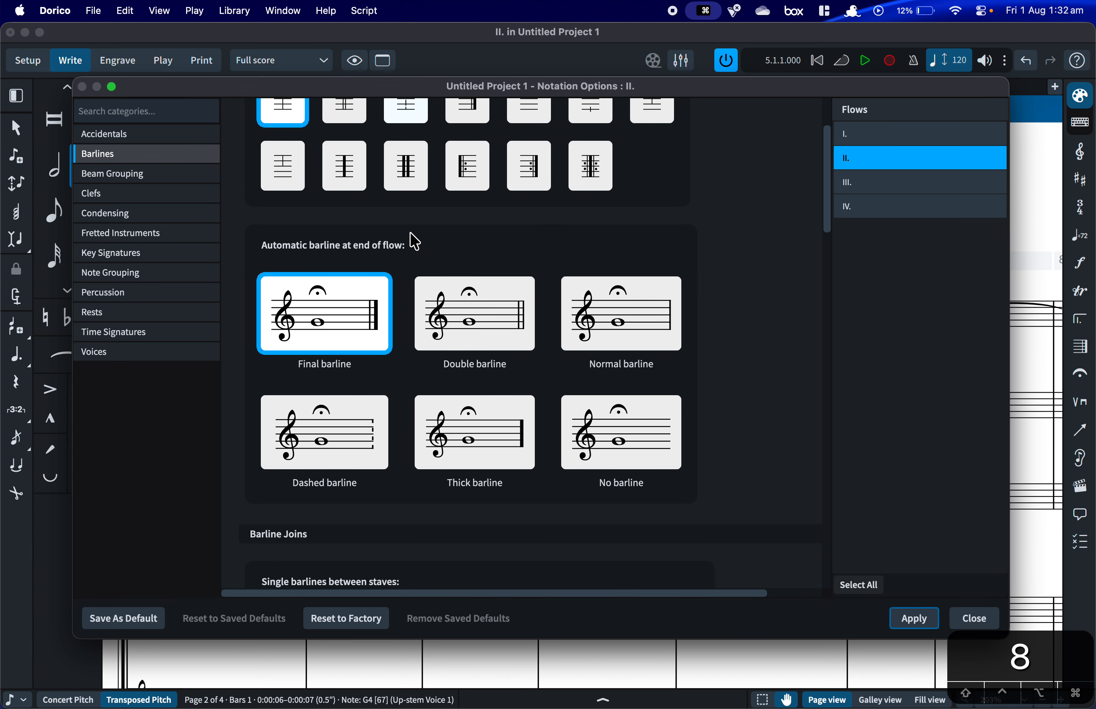
scroll(504, 397, "down", 5)
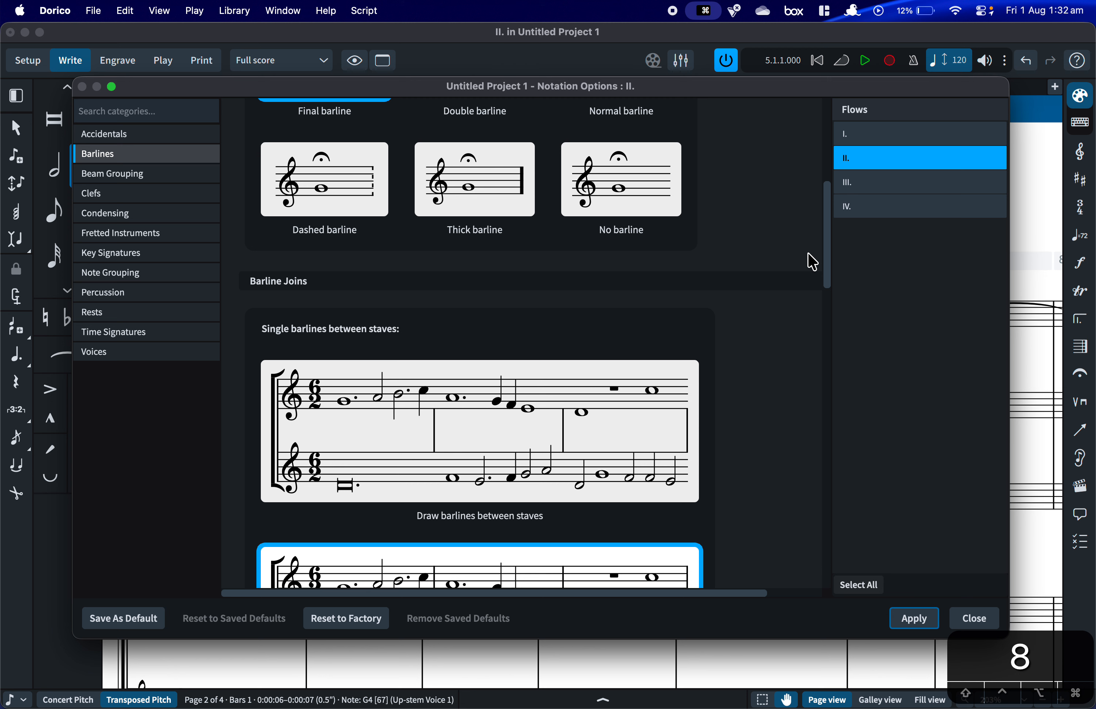
Select all flows in the notation options and close the dialog.
left_click(868, 594)
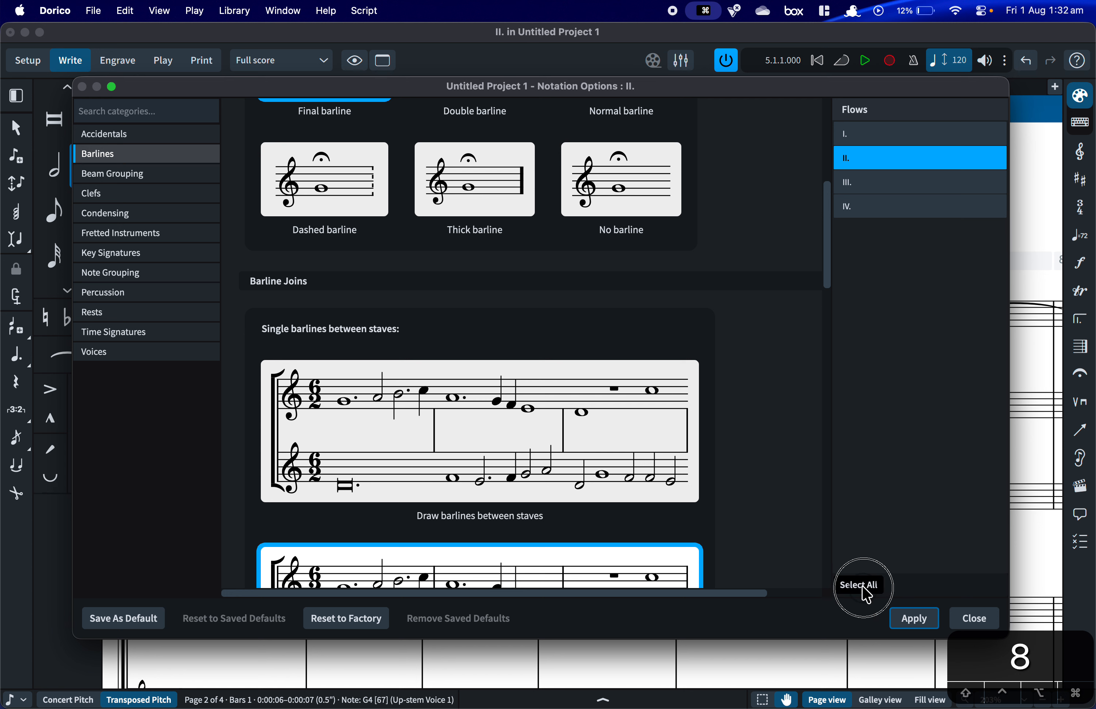
left_click(475, 377)
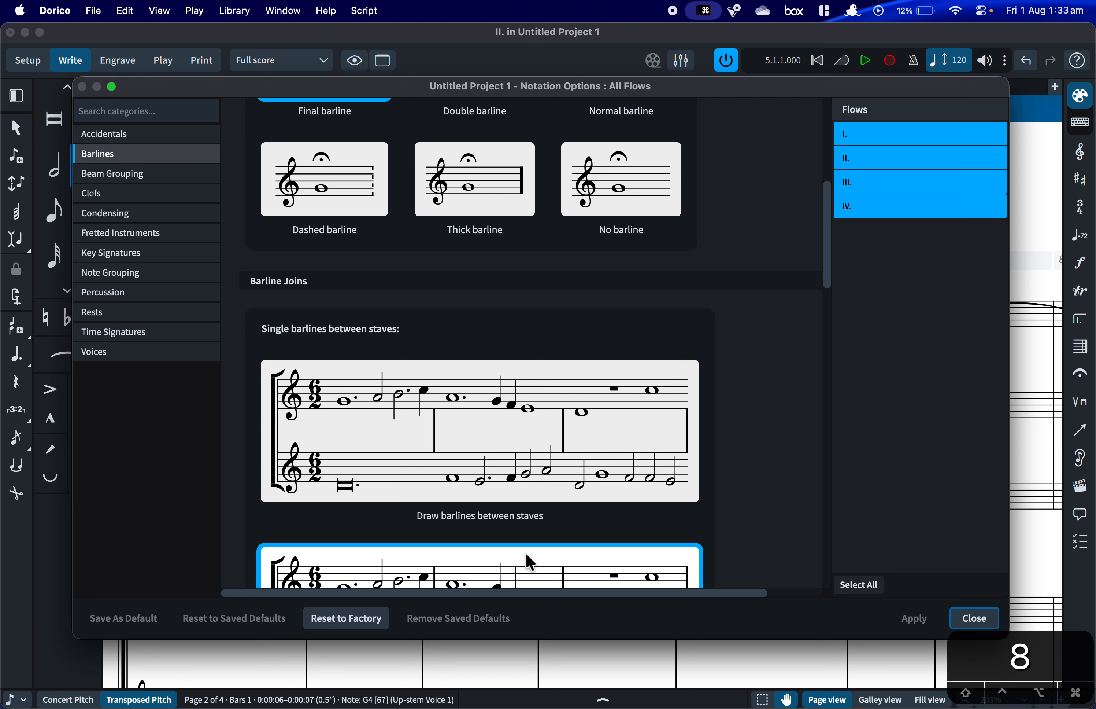
left_click(980, 619)
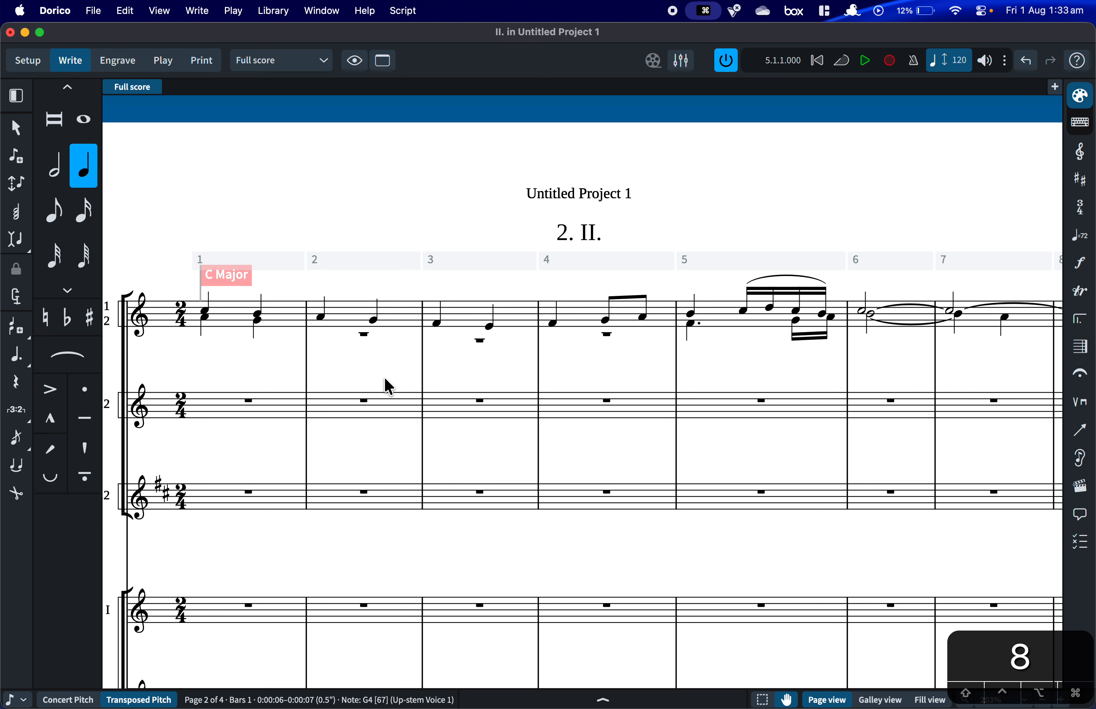
Open the note input options and look through the chord diagram, insert mode and MIDI input settings, including note spelling.
left_click(273, 11)
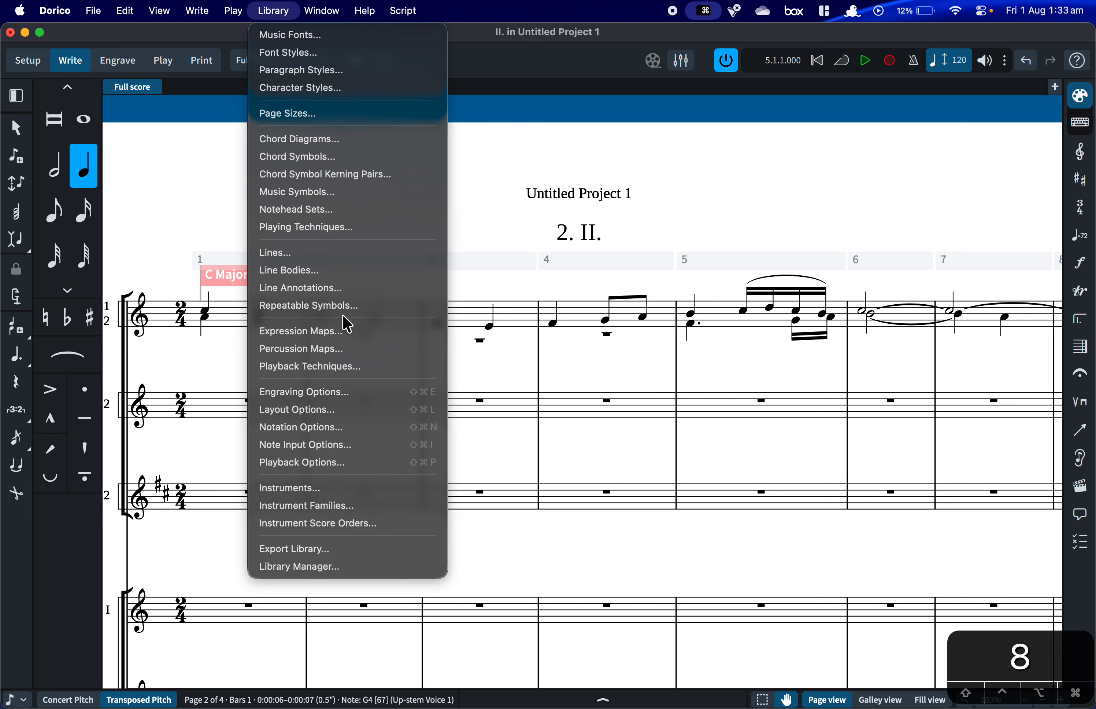
left_click(318, 444)
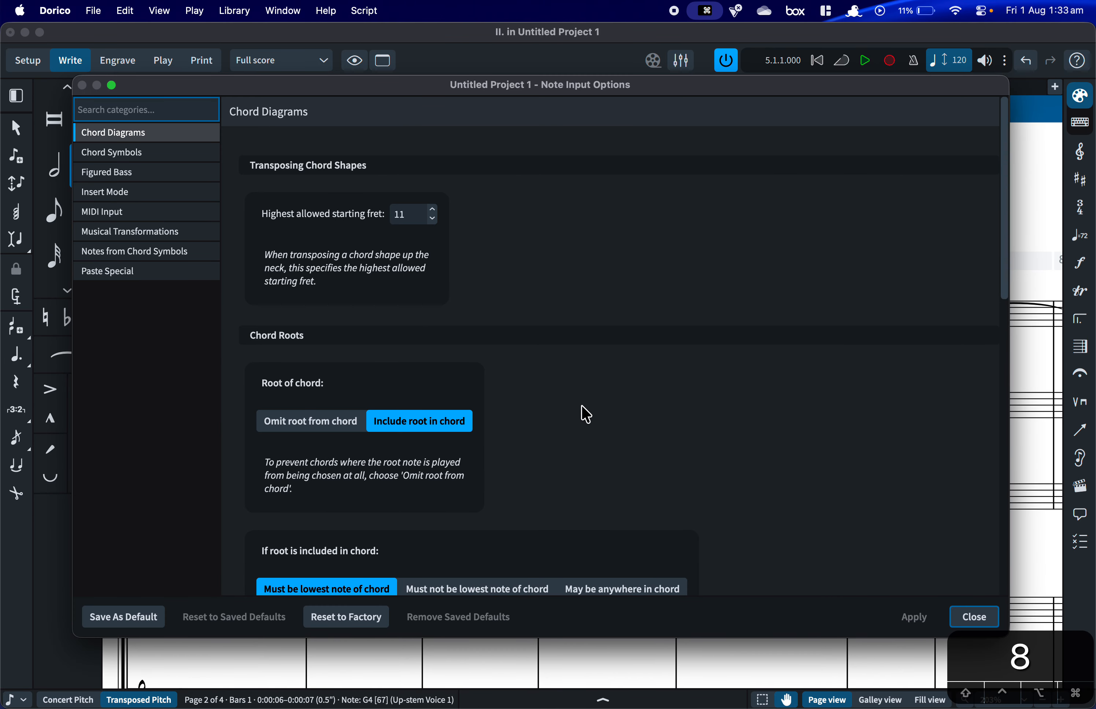
scroll(586, 415, "down", 5)
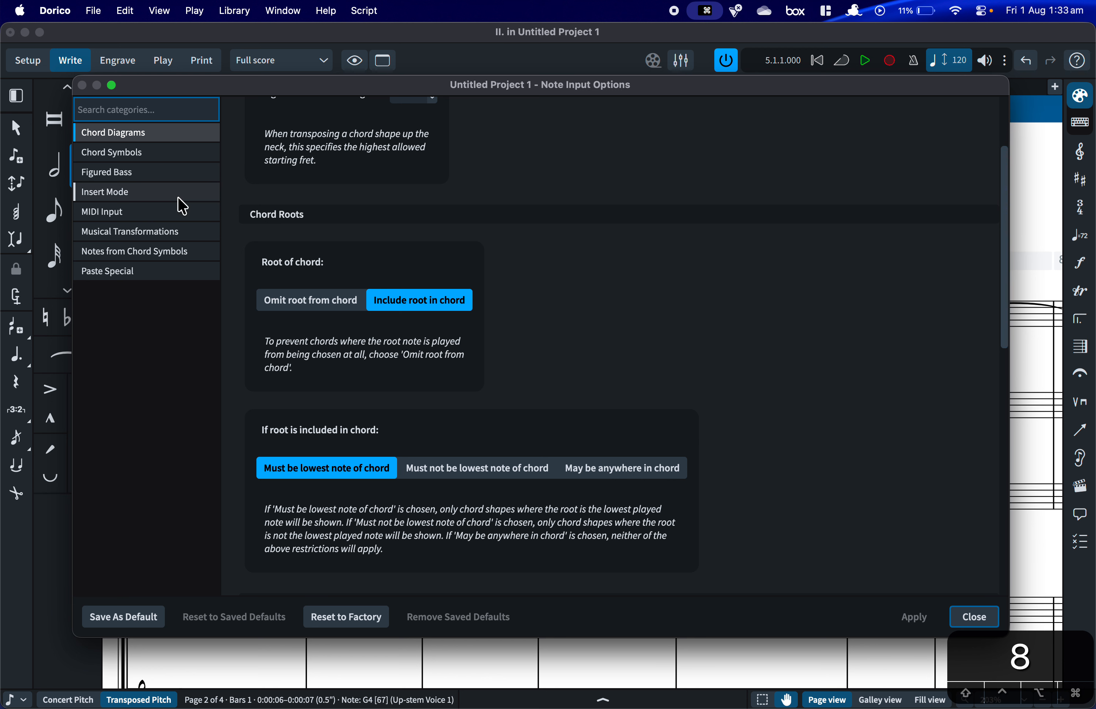
left_click(153, 214)
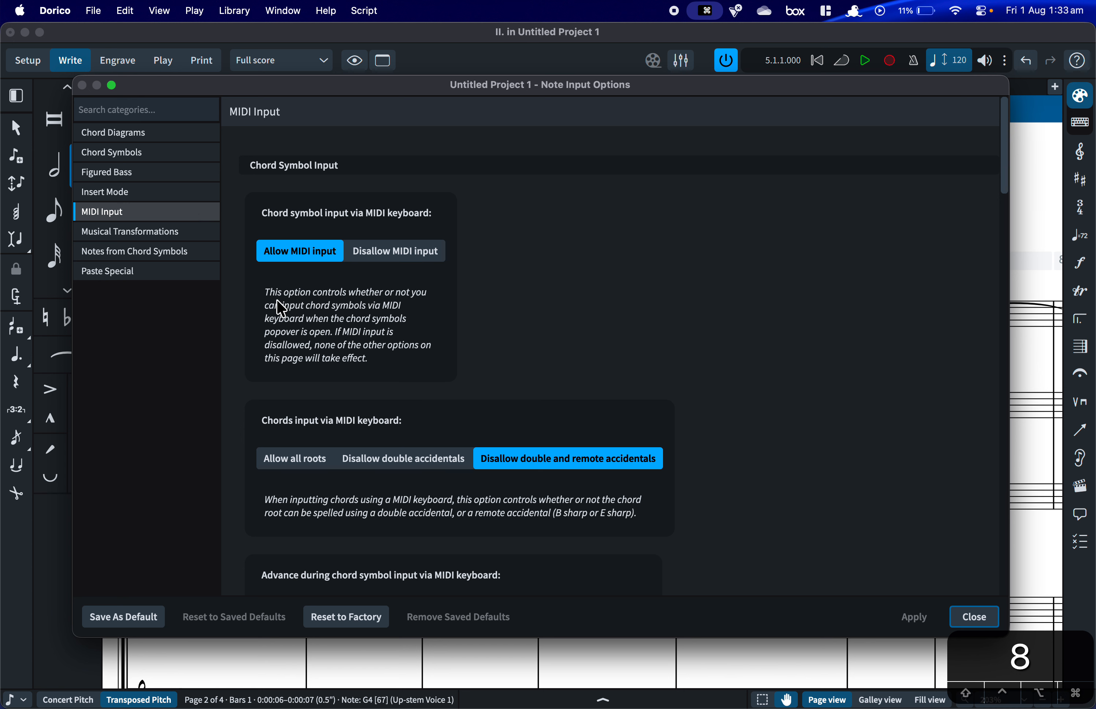
left_click(117, 192)
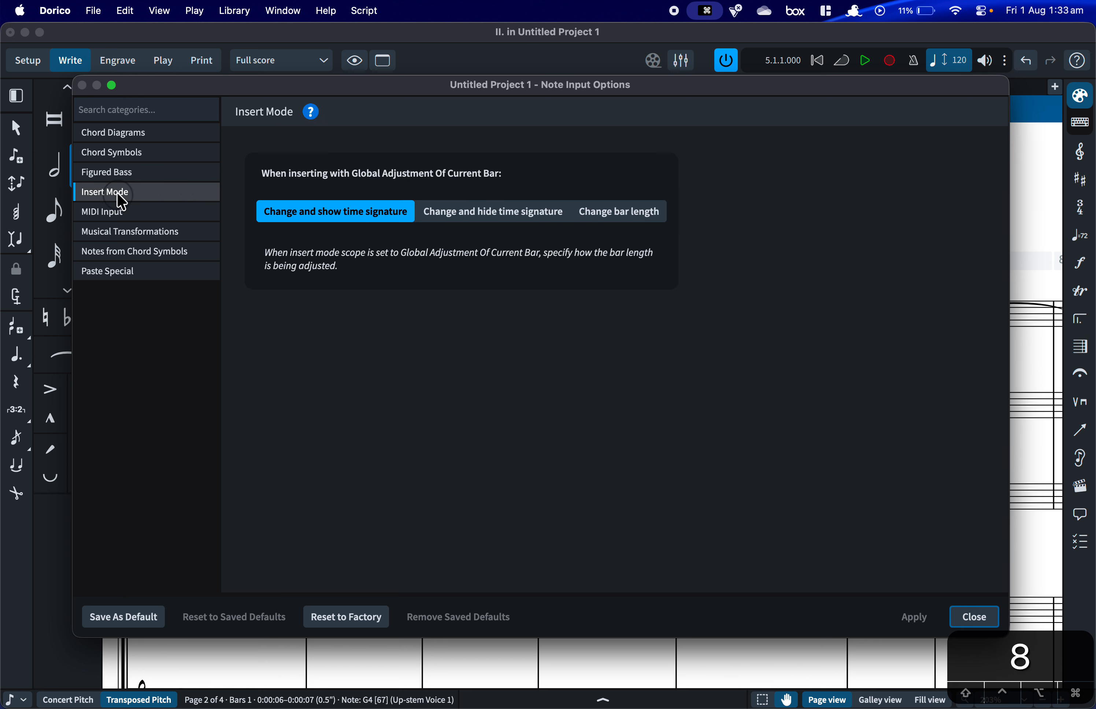
left_click(131, 213)
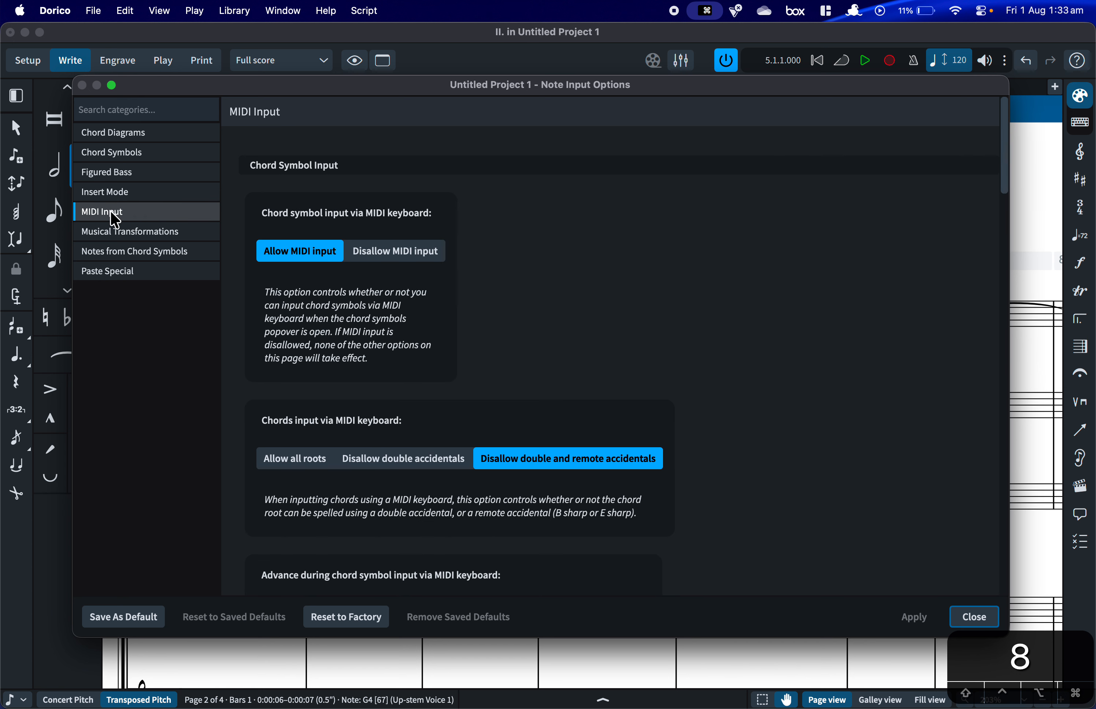
scroll(291, 328, "down", 10)
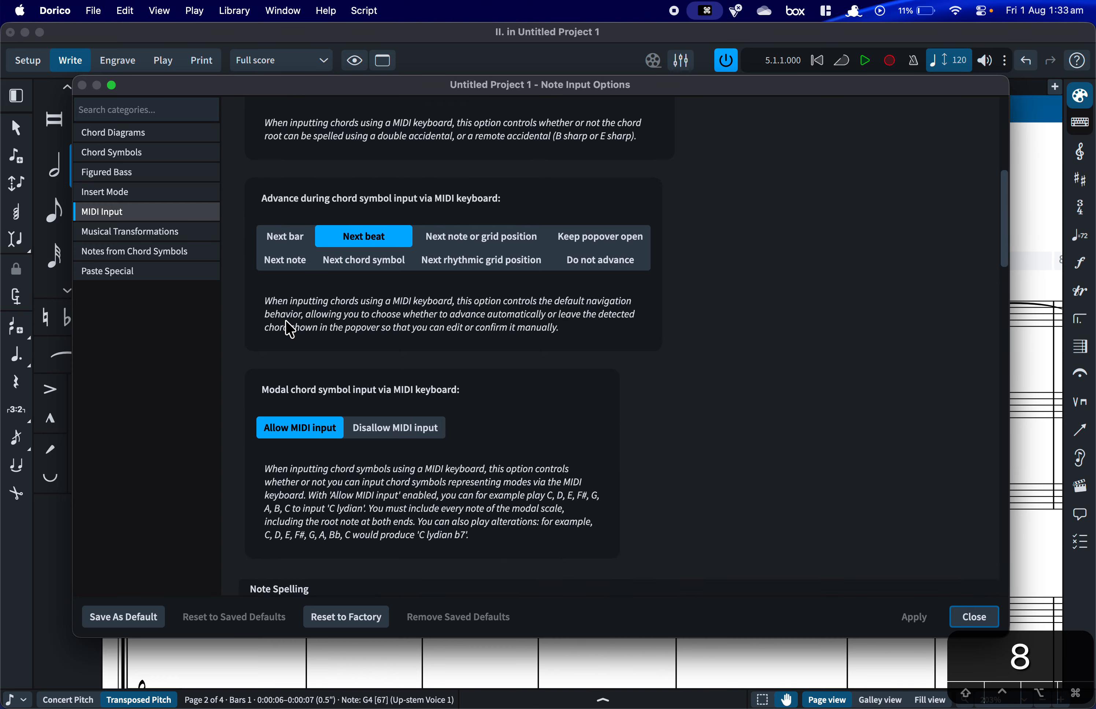
scroll(286, 321, "down", 10)
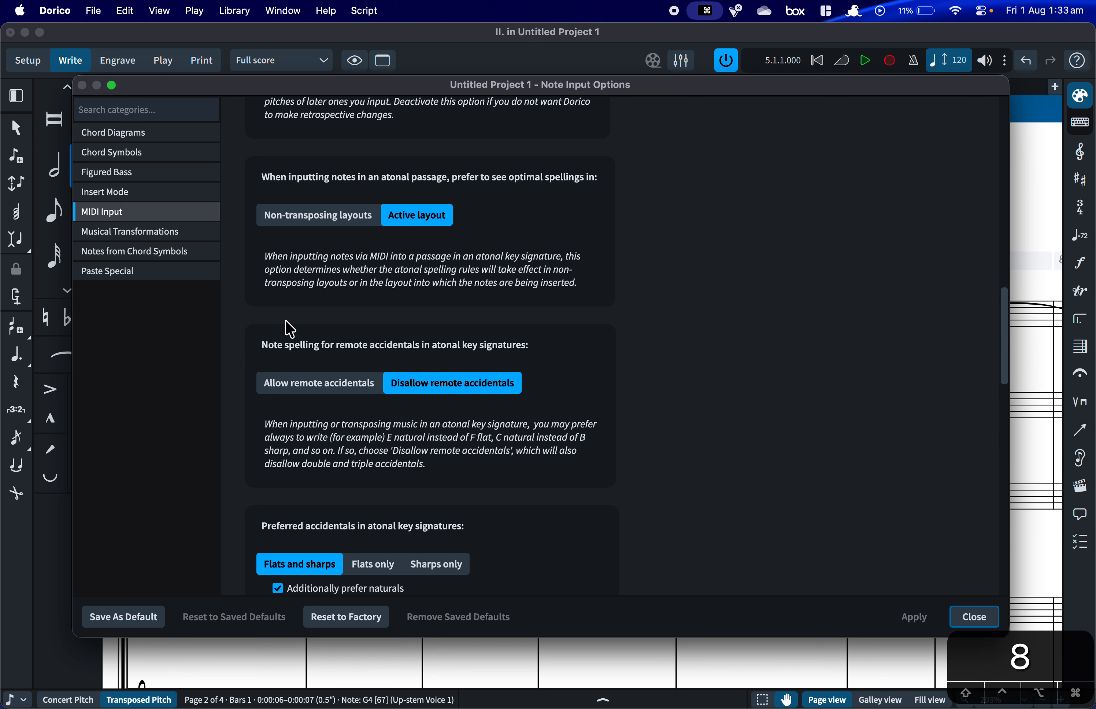
scroll(290, 328, "up", 2)
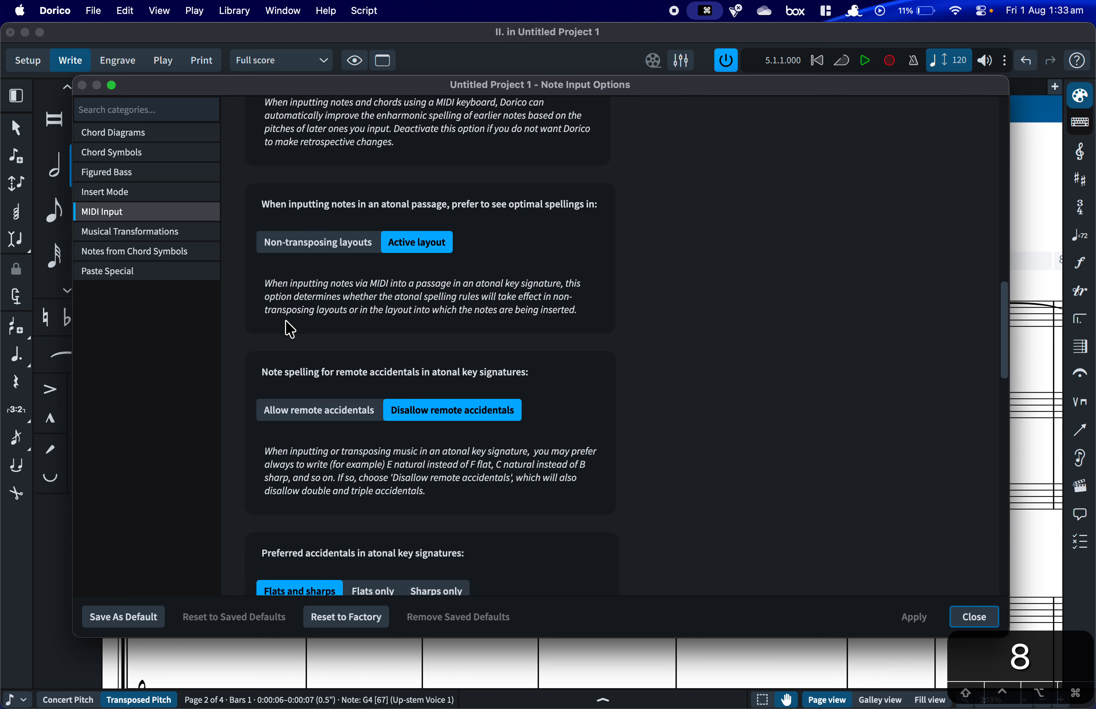
Review the musical transformation and paste special settings, including how duplicate notes are allocated, and close the note input options.
left_click(143, 231)
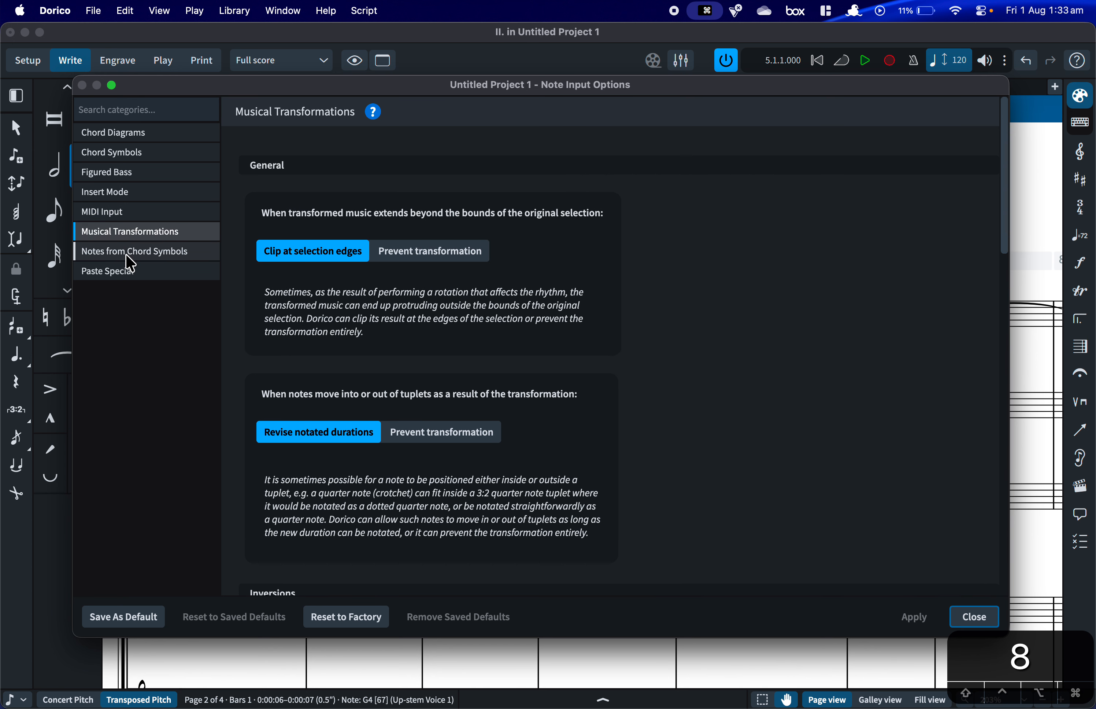
left_click(126, 253)
left_click(119, 330)
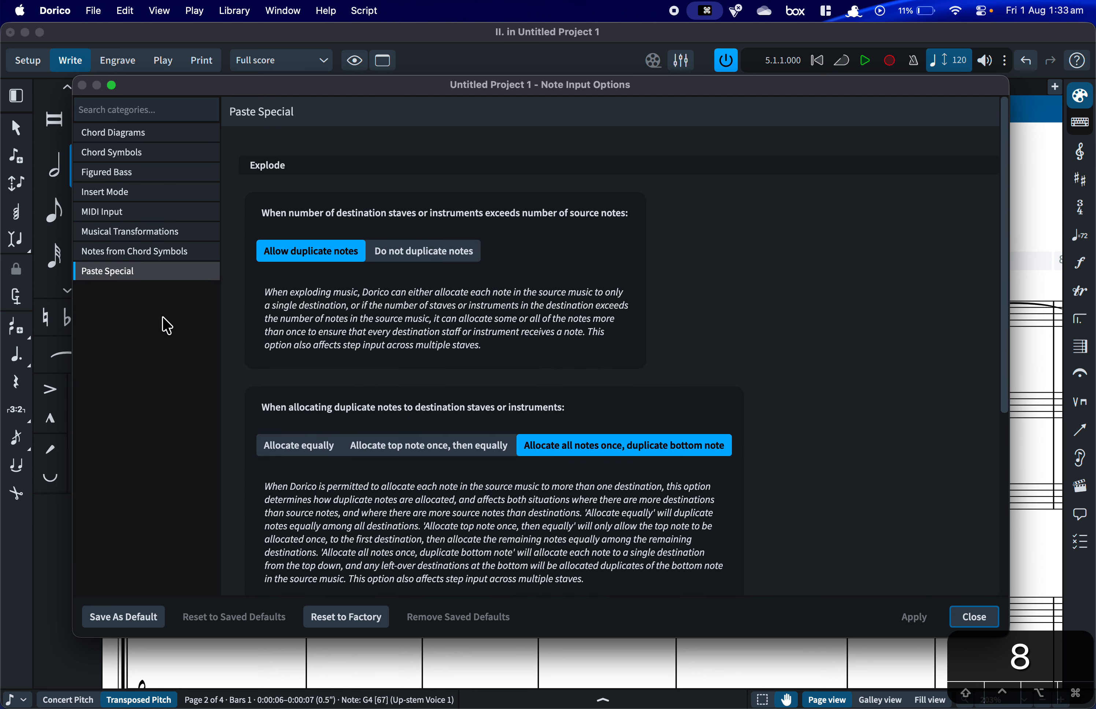
scroll(355, 323, "down", 3)
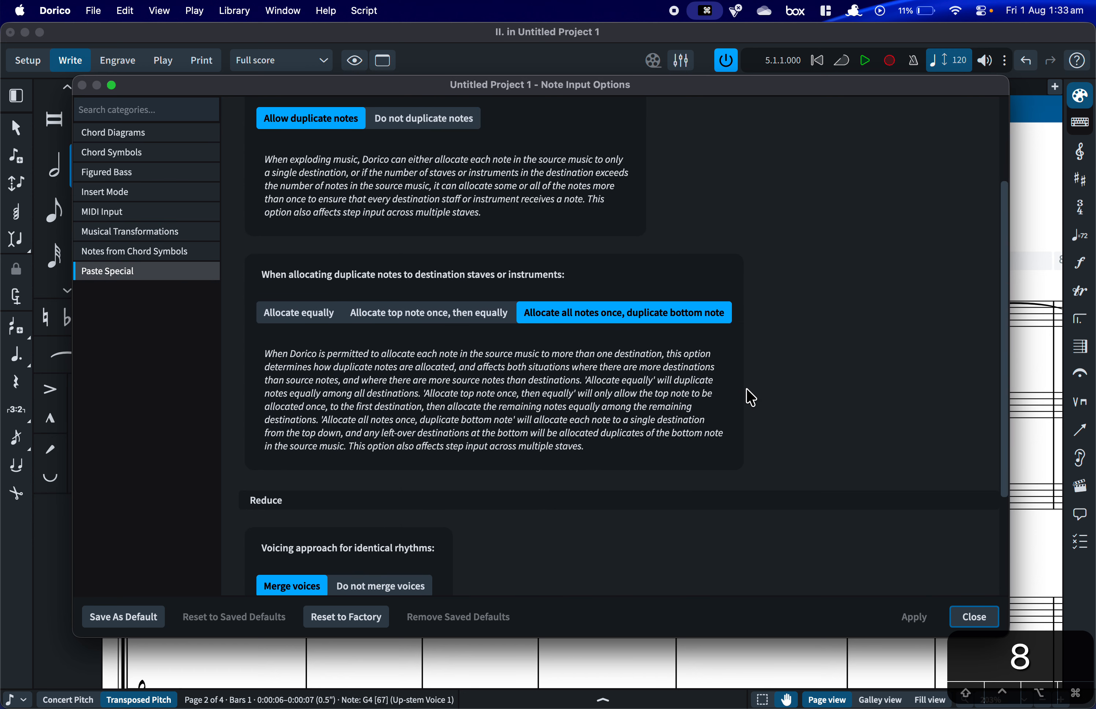
left_click(972, 617)
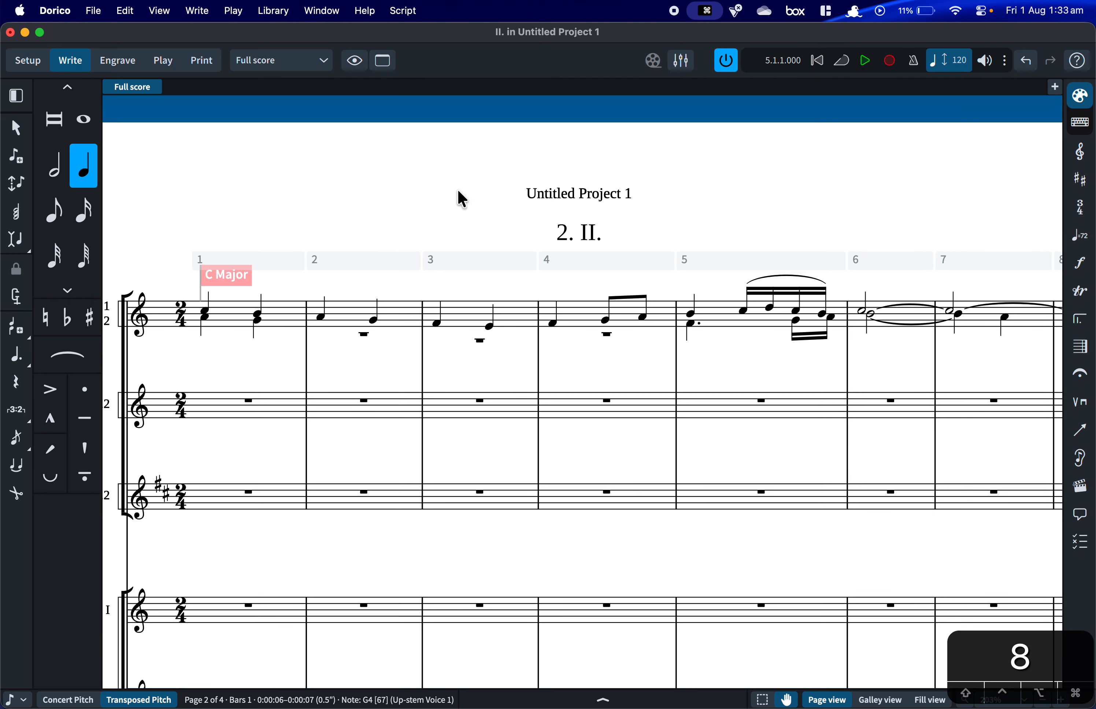
Open the playback options and show the dynamic curve settings.
left_click(274, 11)
left_click(335, 476)
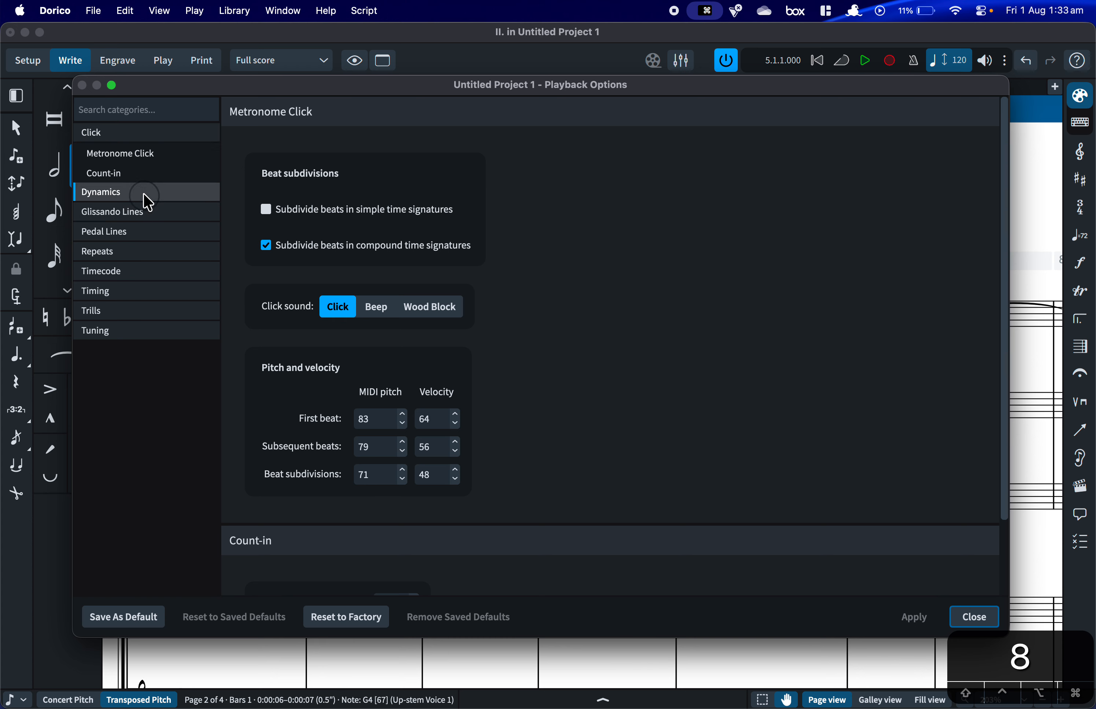
left_click(147, 192)
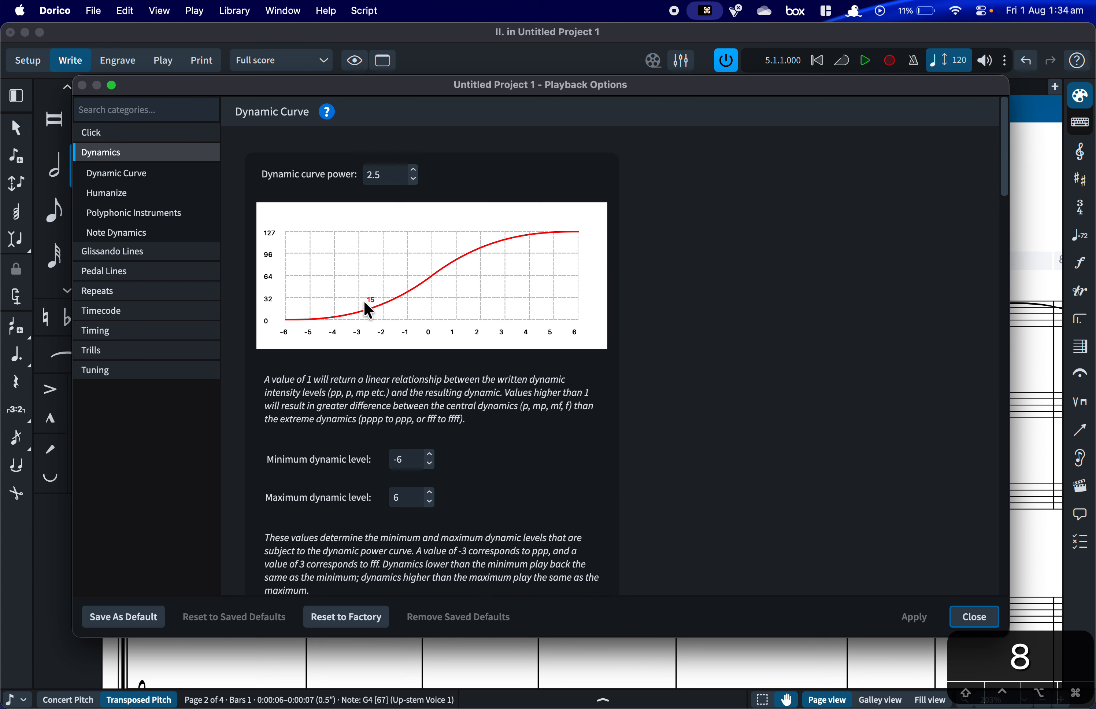
Lower the dynamic curve power to 0.9.
mouse_move(428, 279)
left_click(414, 181)
left_click(414, 180)
left_click(414, 181)
left_click(414, 181)
left_click(414, 180)
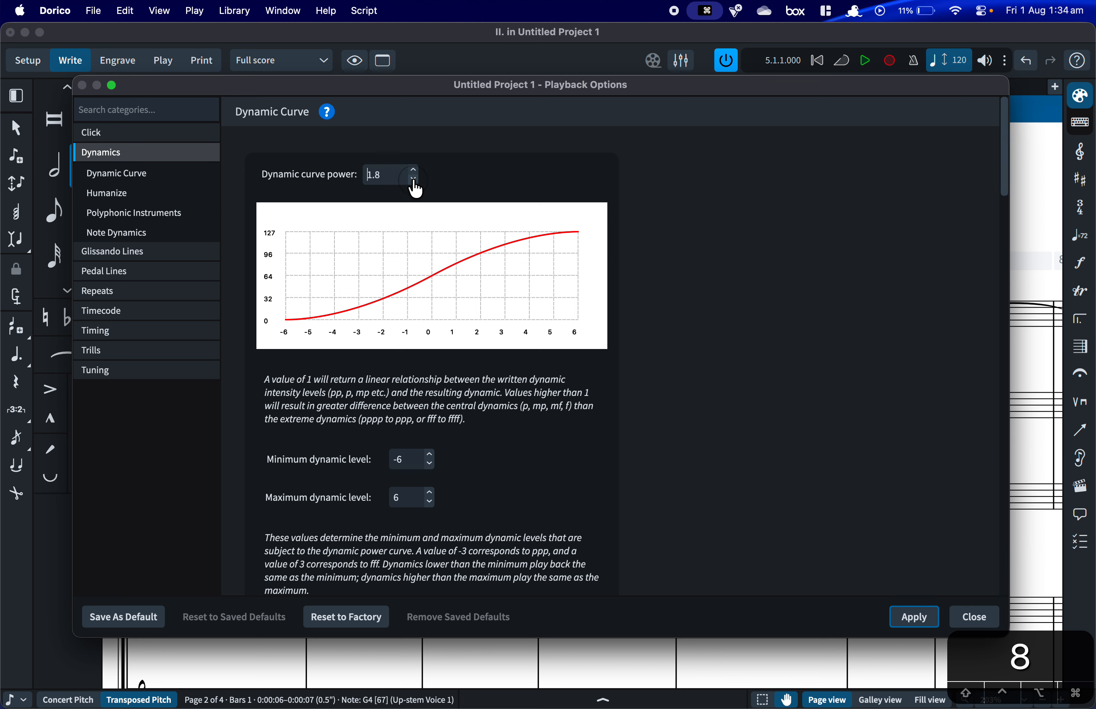
left_click(414, 181)
left_click(414, 181)
left_click(414, 180)
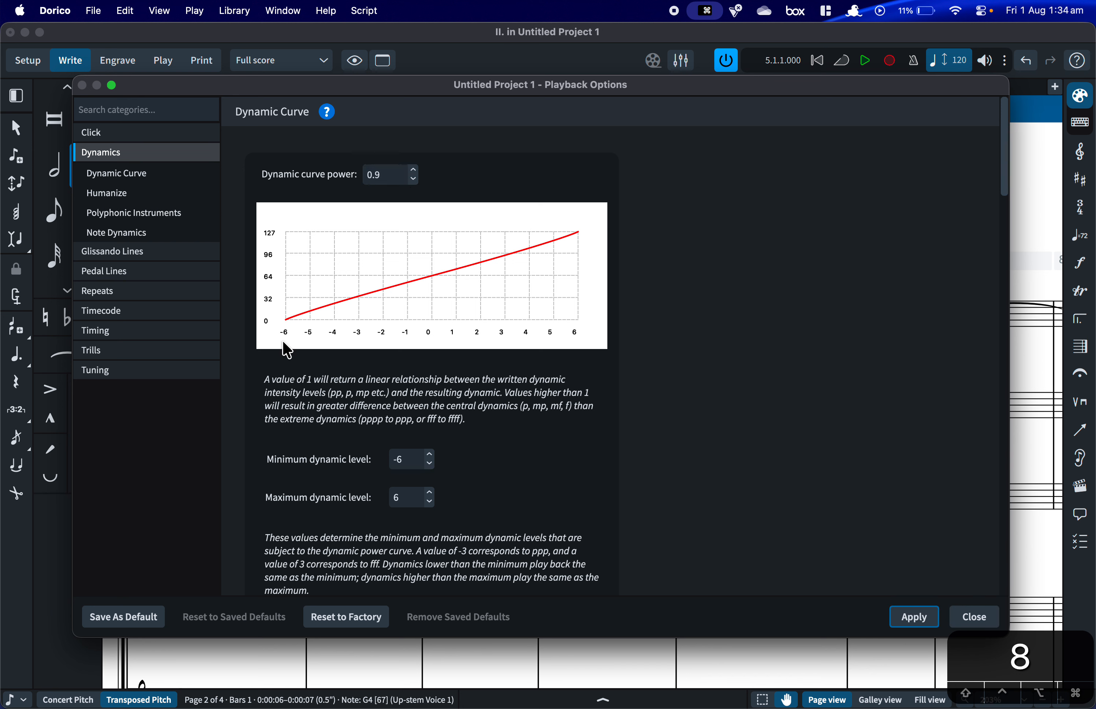
Raise the dynamic curve power to 3.0.
left_click(415, 172)
left_click(416, 172)
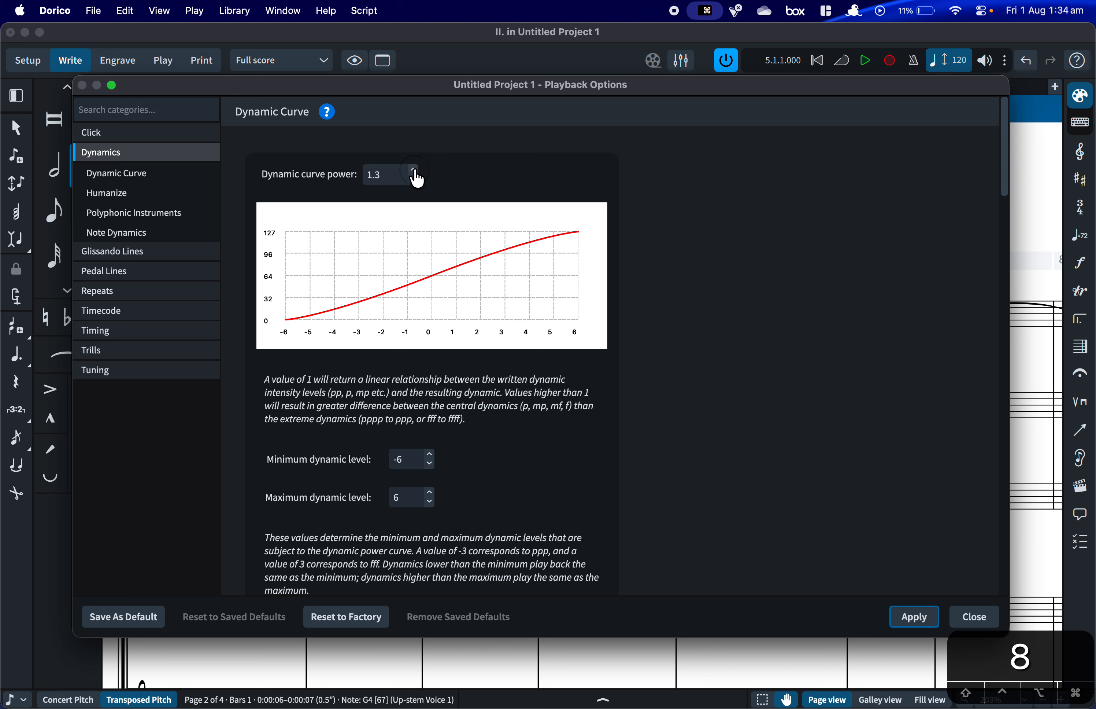
left_click(415, 171)
left_click(416, 171)
left_click(415, 171)
left_click(415, 172)
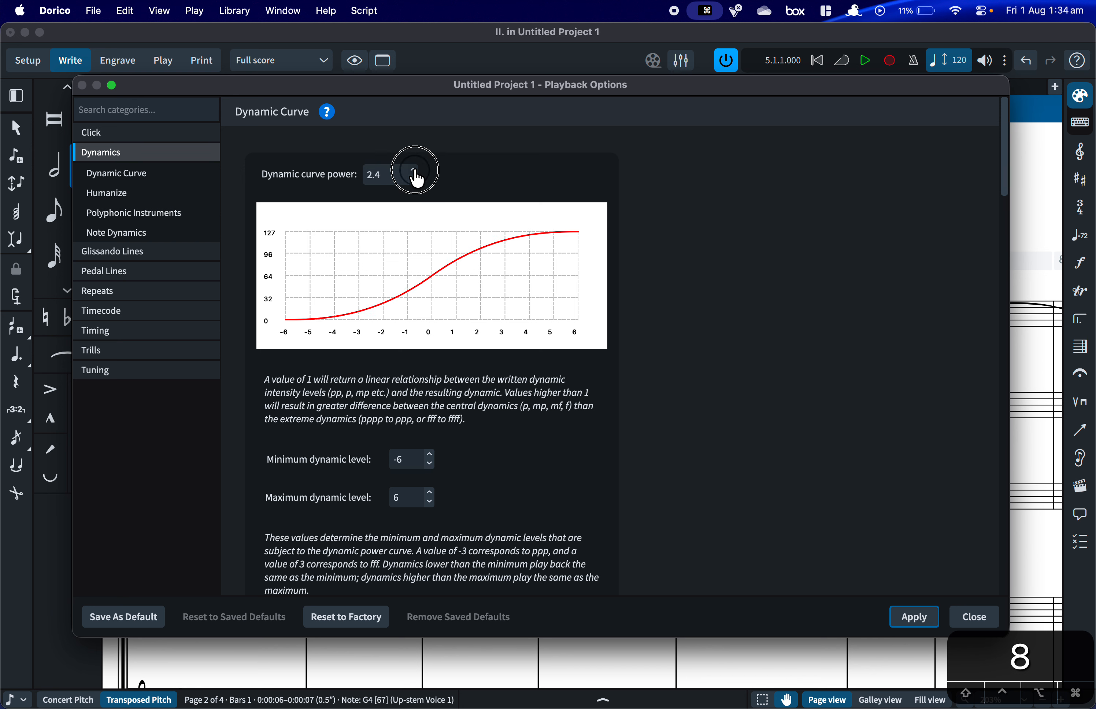
left_click(415, 171)
left_click(415, 172)
left_click(416, 171)
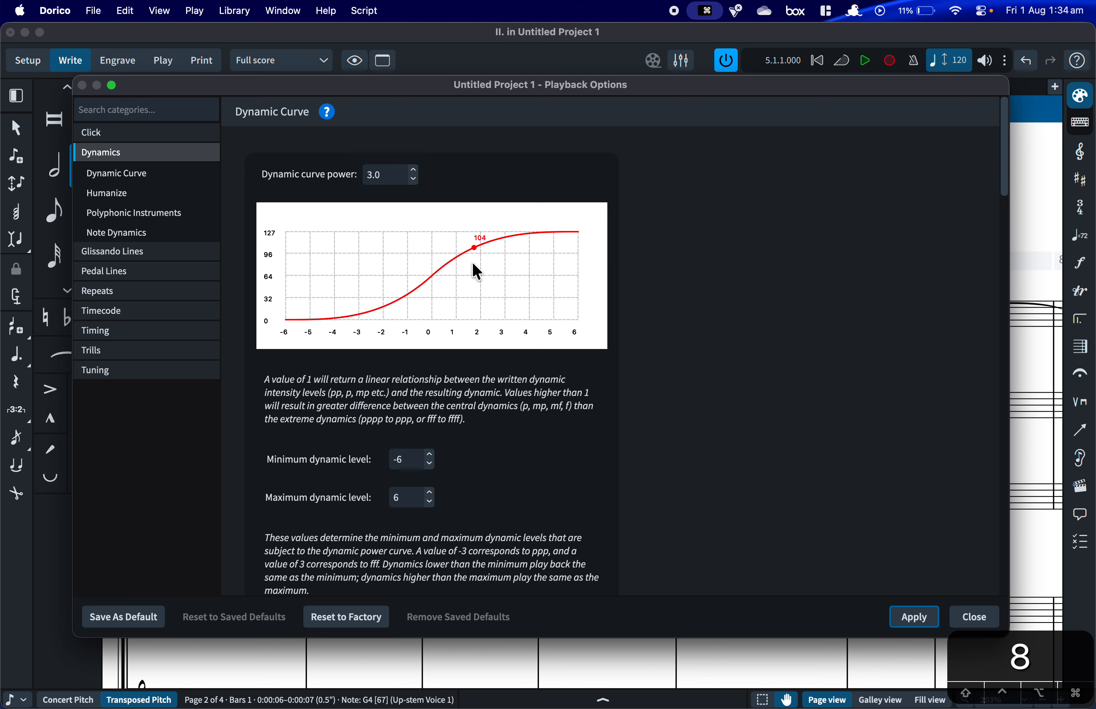
Review the remaining dynamics playback options: dynamic level limits, humanize, polyphonic voice balancing, contrapuntal rules, beat stress, accent and marcato.
scroll(326, 415, "down", 5)
scroll(326, 414, "down", 4)
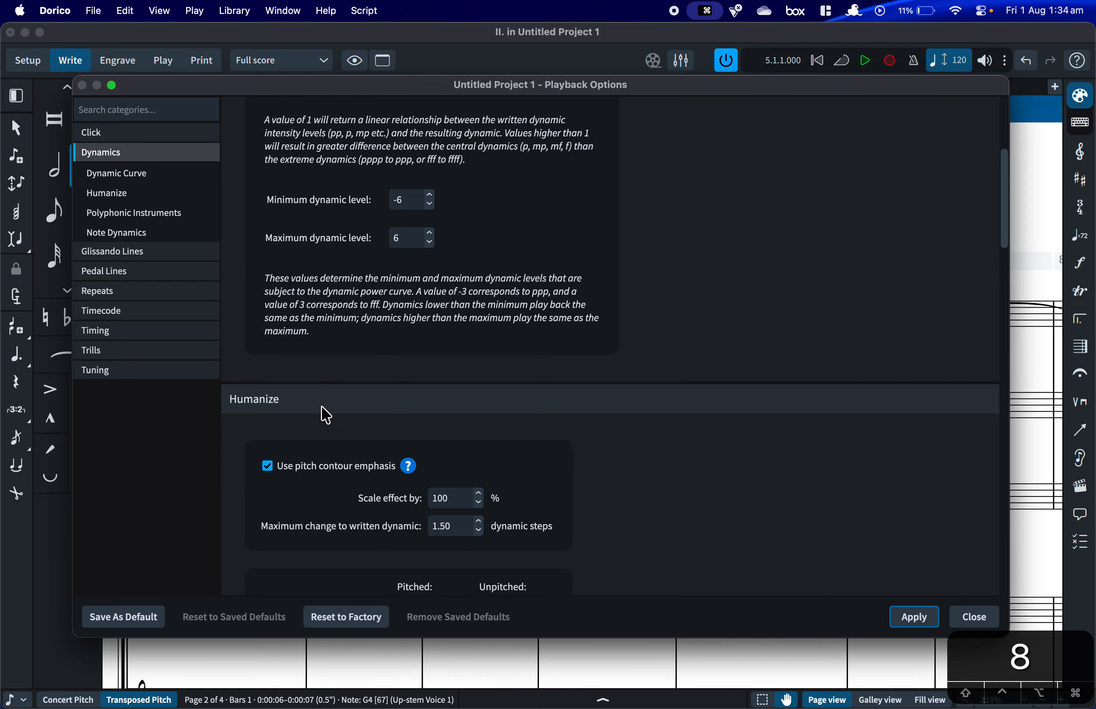
scroll(290, 454, "down", 2)
scroll(291, 454, "down", 15)
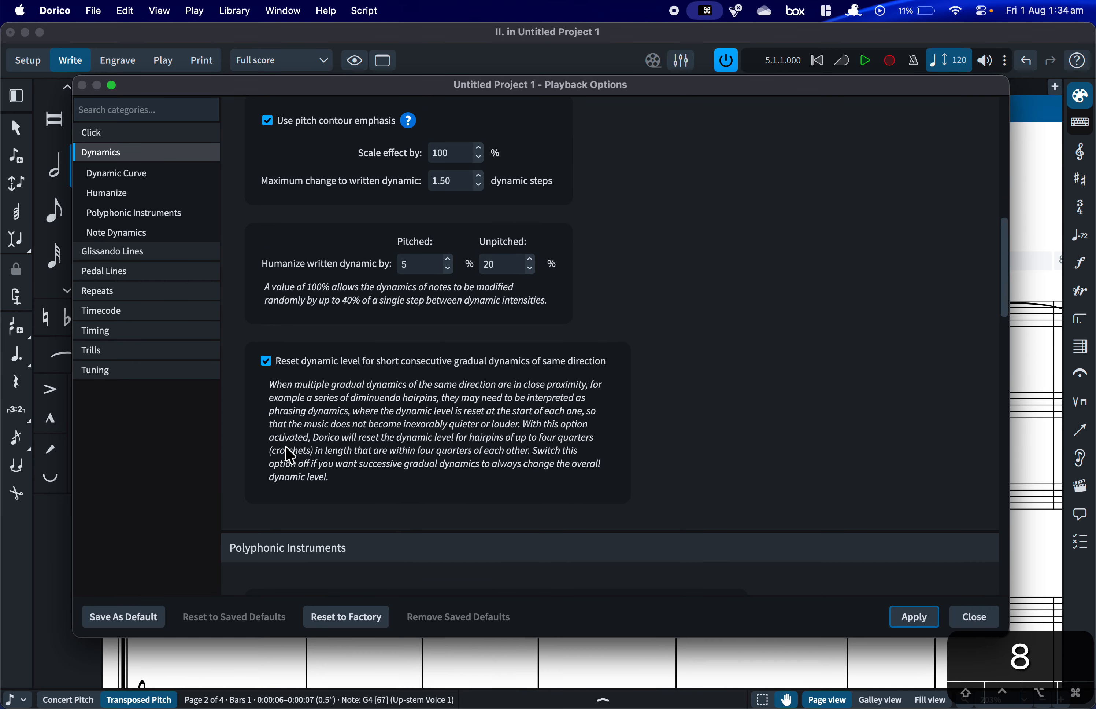
scroll(290, 455, "down", 2)
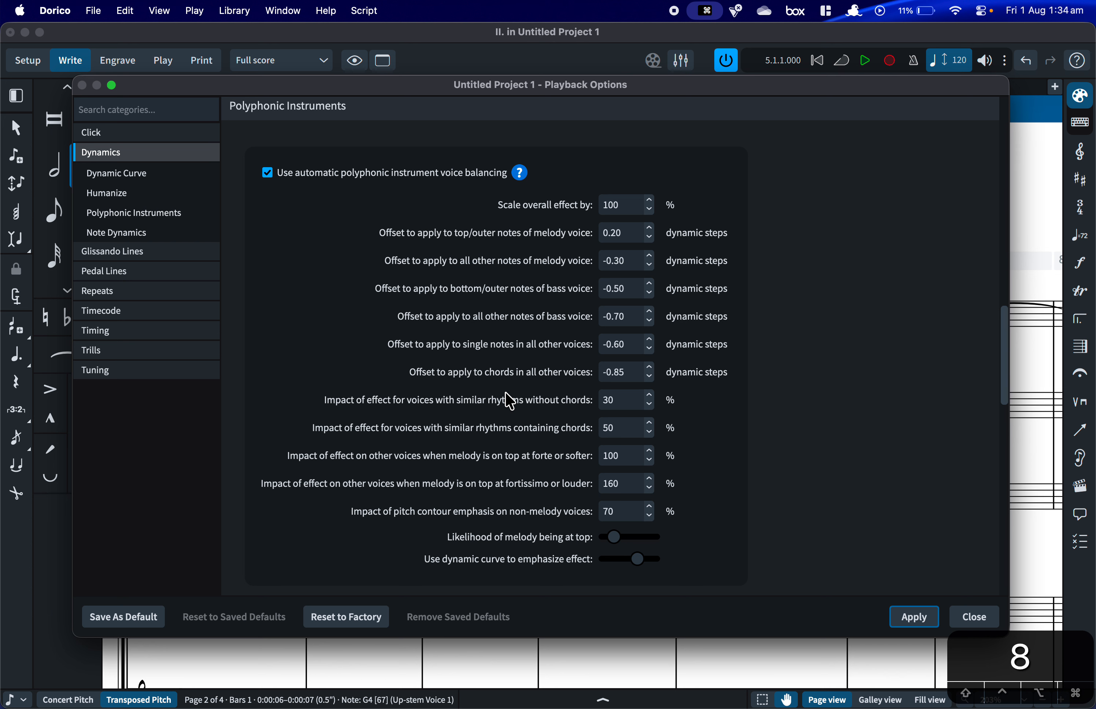
scroll(509, 401, "down", 8)
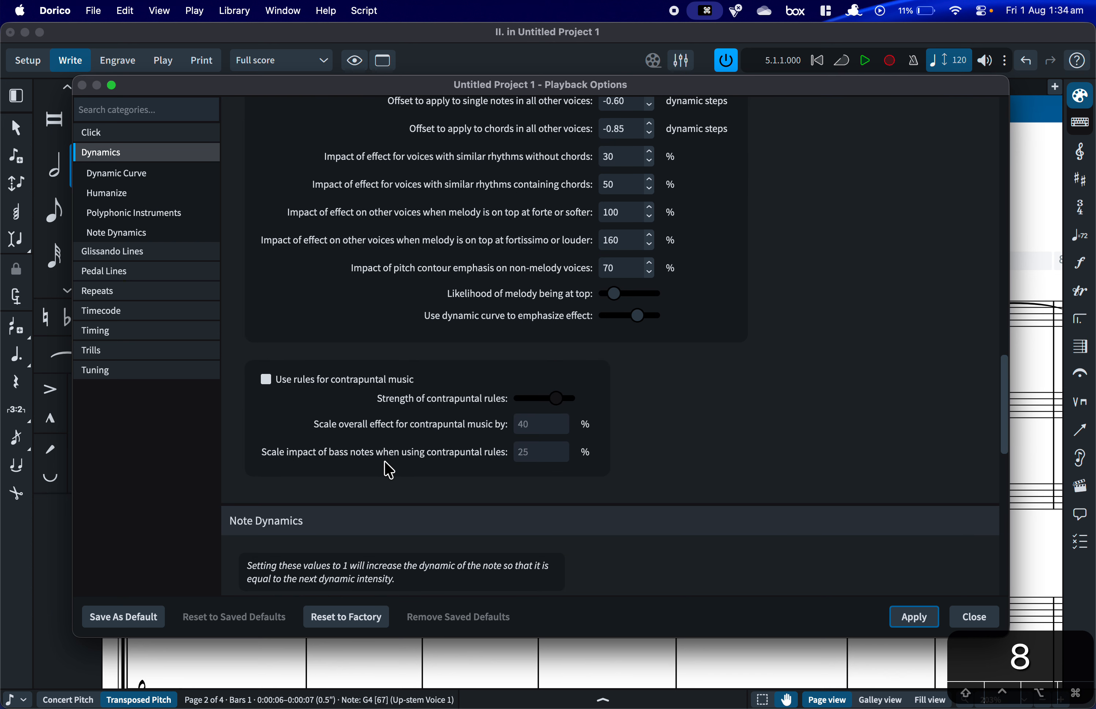
scroll(384, 460, "down", 6)
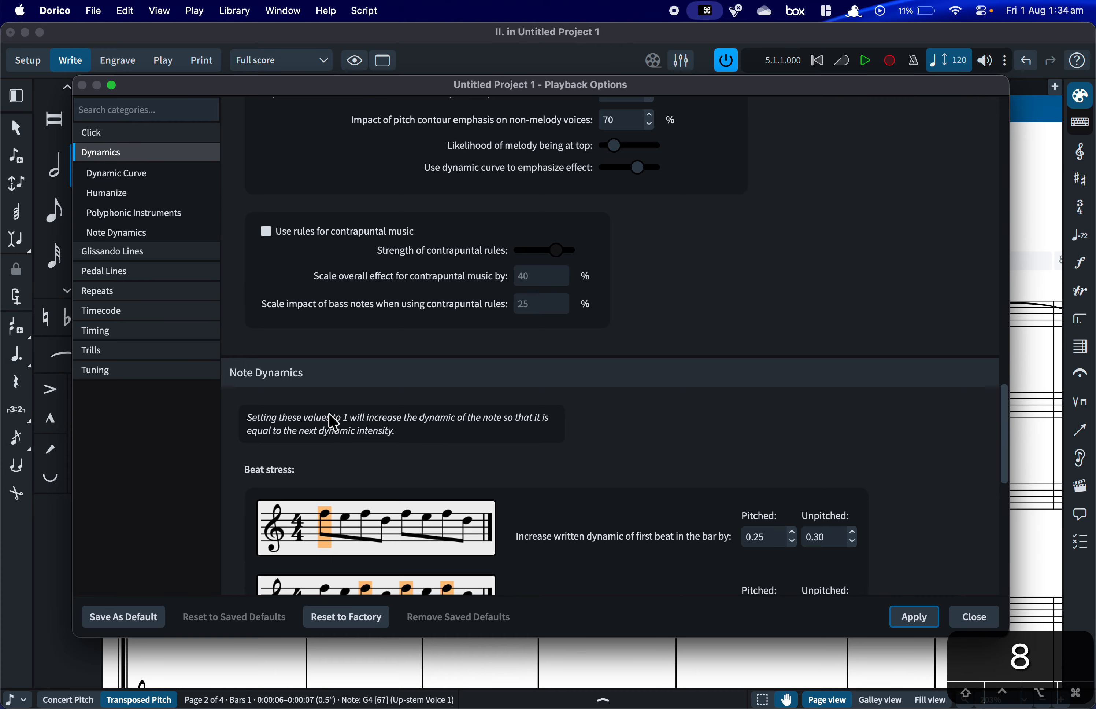
scroll(329, 413, "down", 6)
scroll(378, 380, "down", 9)
scroll(377, 379, "up", 6)
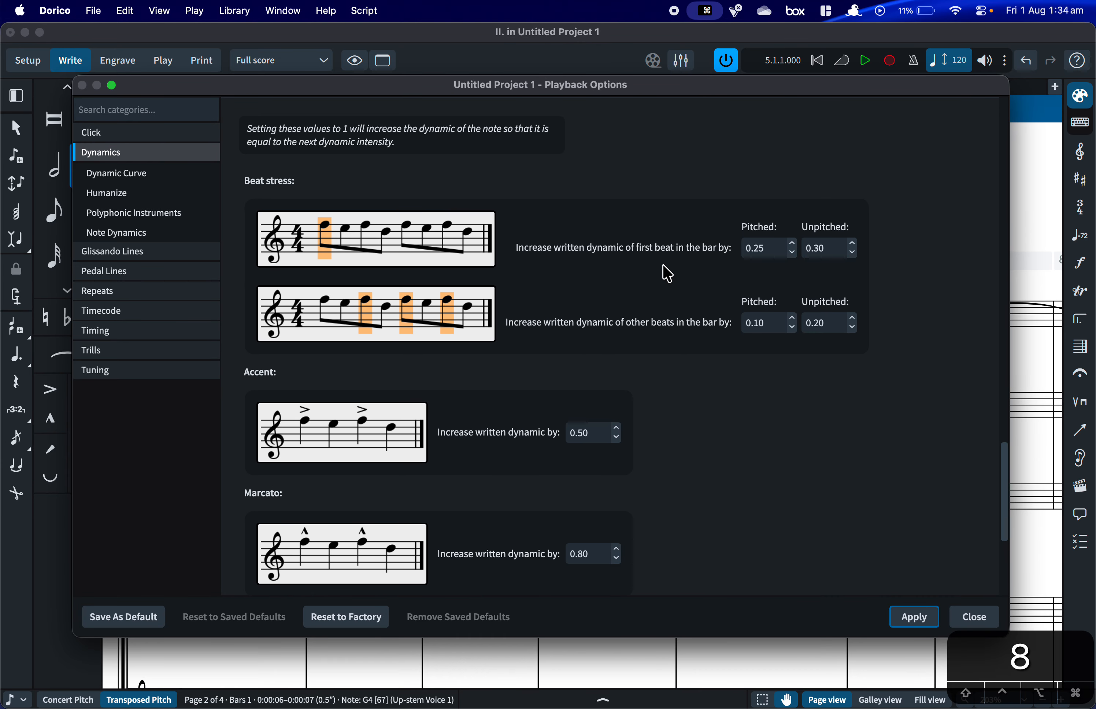
Review the note dynamics playback settings for accent, marcato, tenuto and bracketed ghost notes.
scroll(668, 272, "down", 2)
scroll(326, 520, "down", 3)
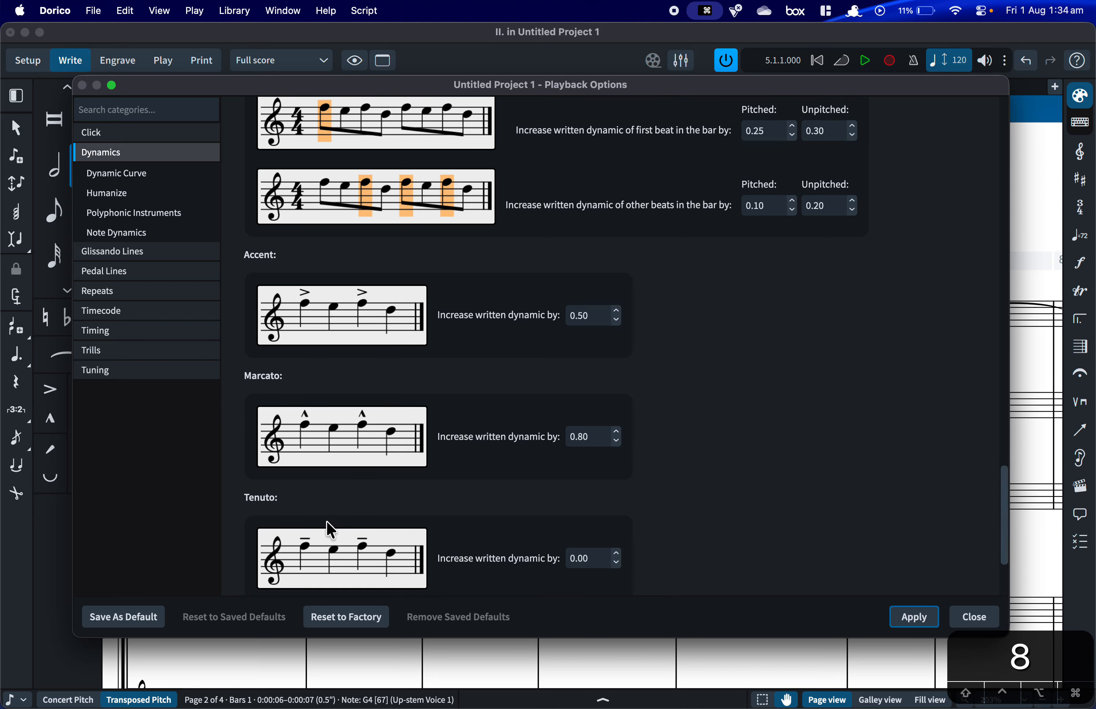
scroll(317, 519, "down", 4)
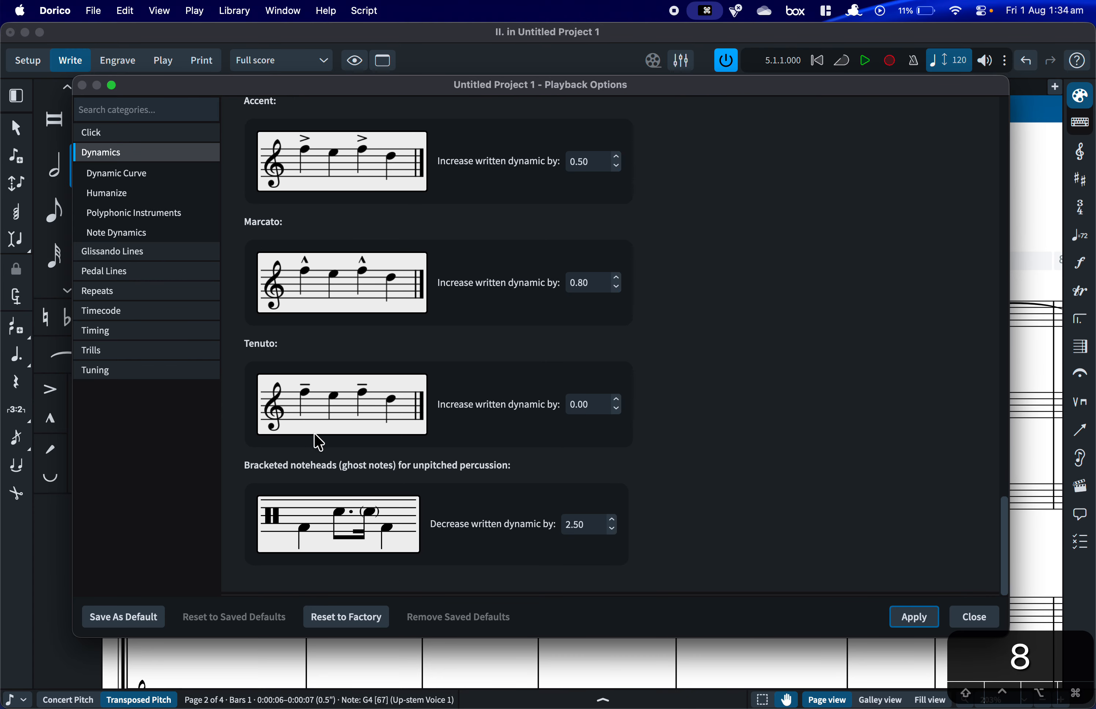
Look through the Timing, Repeats, Pedal Lines, Glissando Lines and Dynamics playback options and close the dialog.
left_click(151, 333)
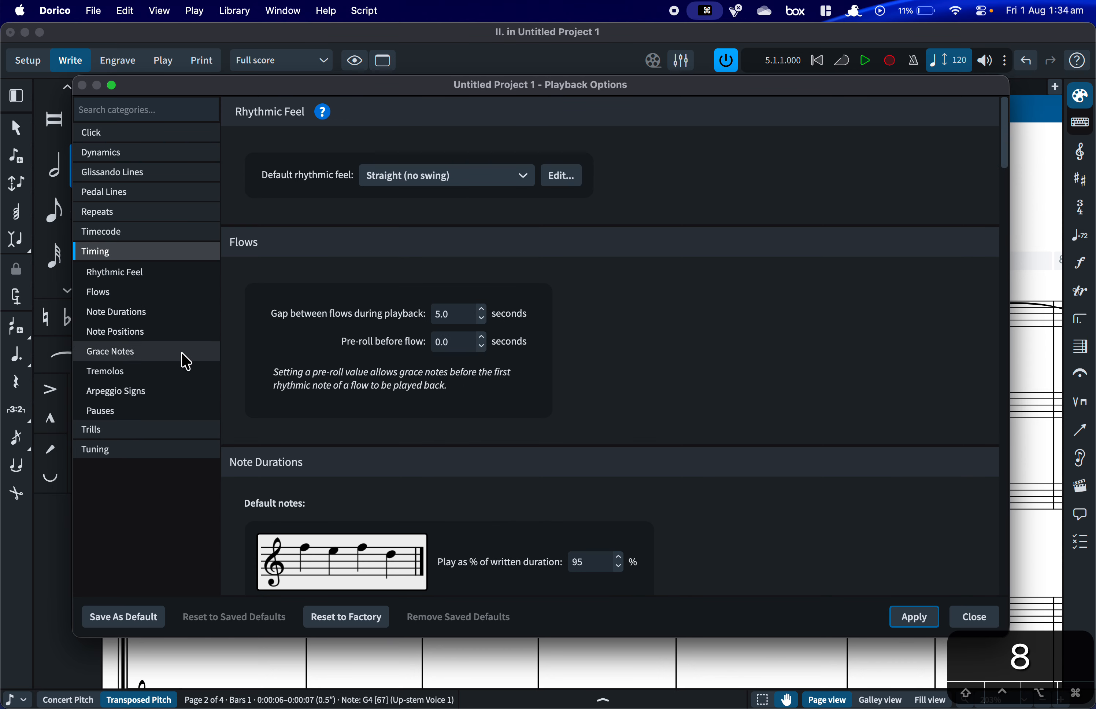
scroll(325, 351, "down", 5)
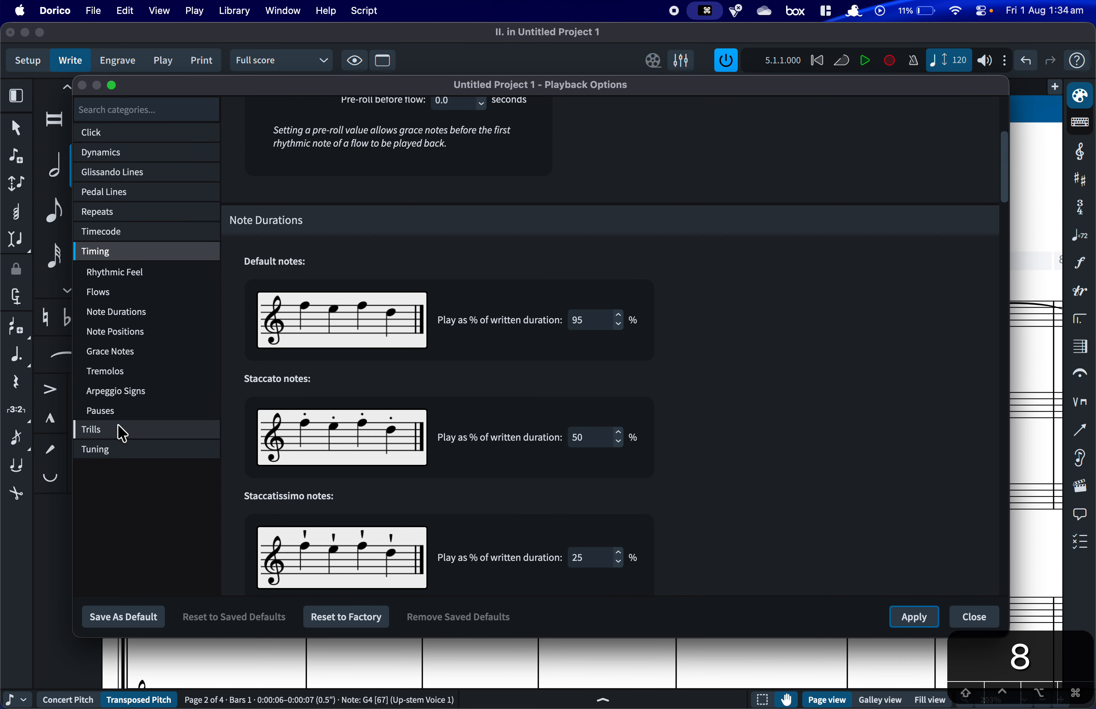
left_click(128, 216)
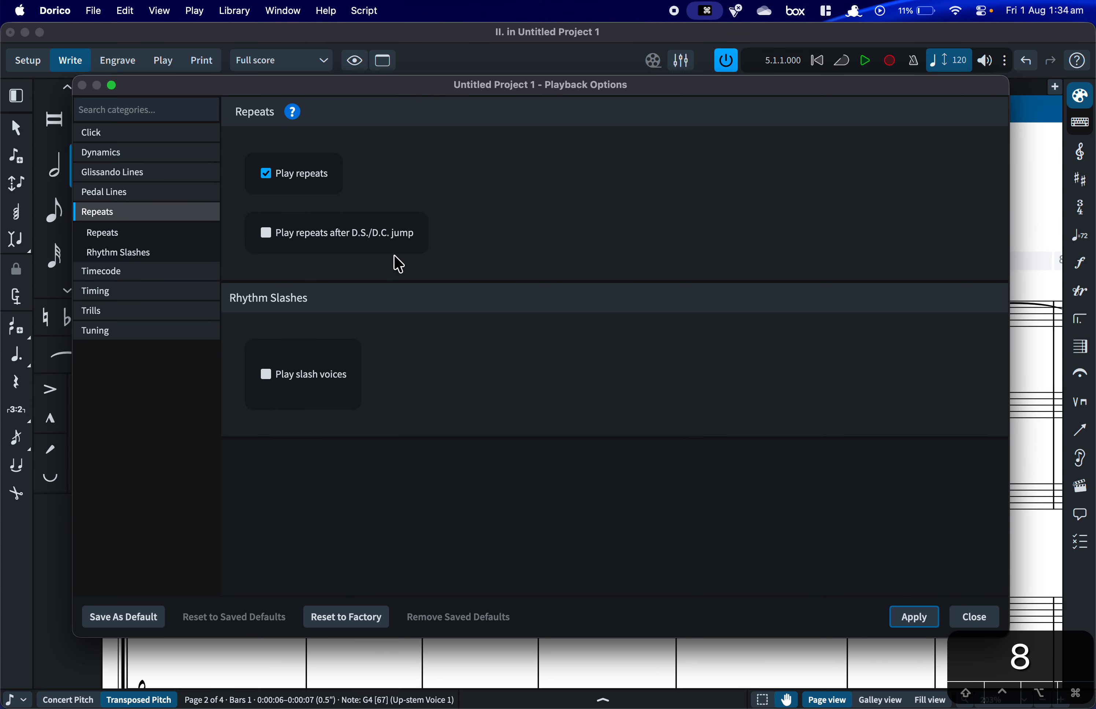
left_click(150, 195)
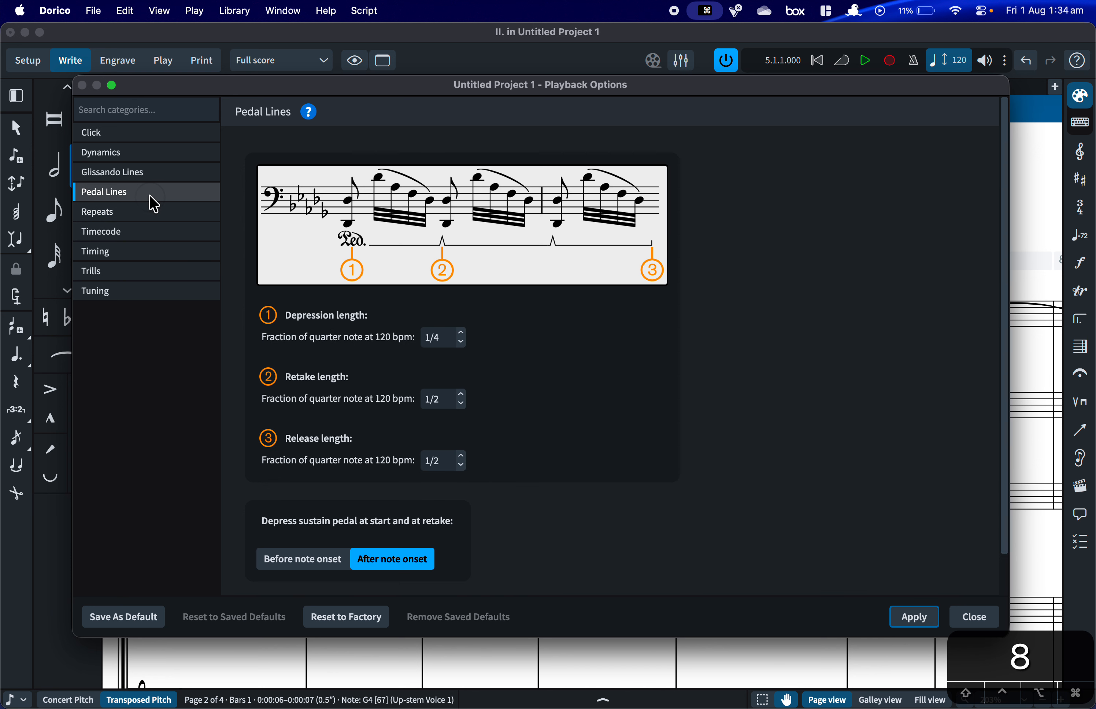
left_click(126, 172)
left_click(164, 152)
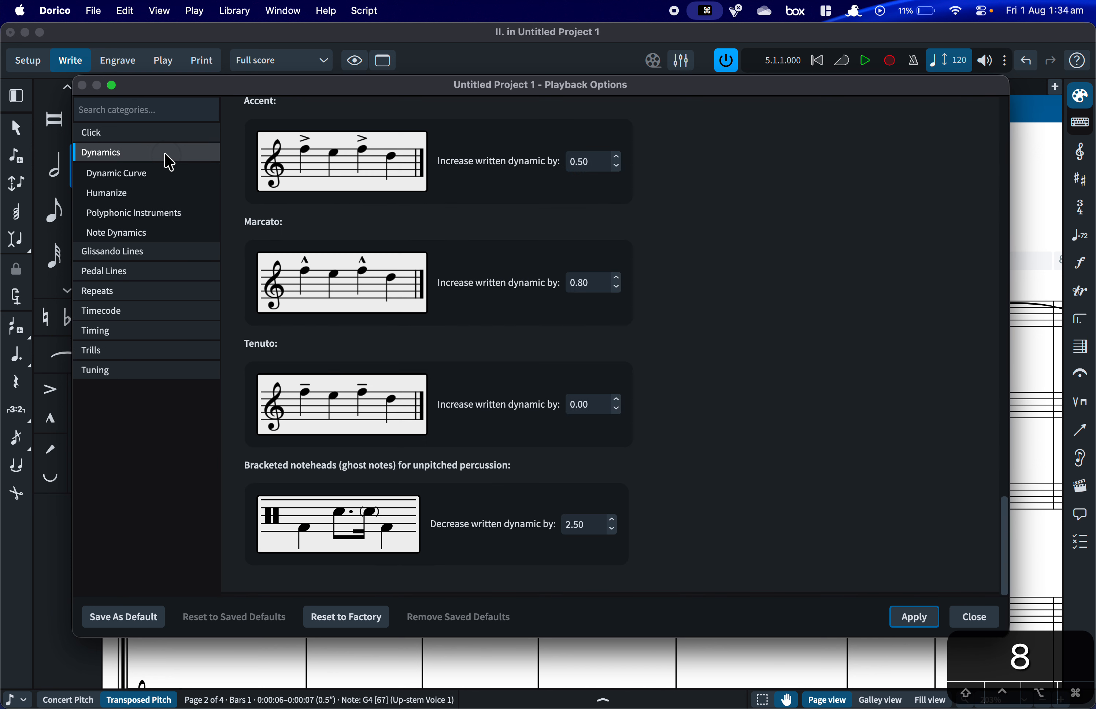
left_click(984, 620)
left_click(470, 379)
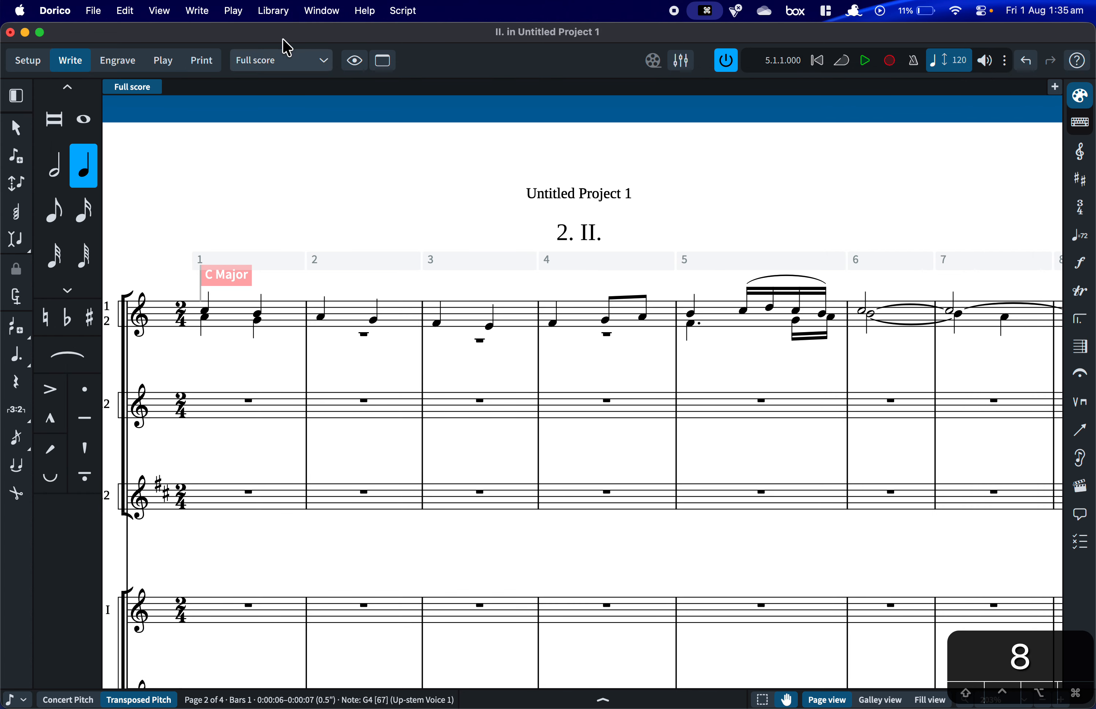
Find the engraving and playback options in the library commands, and open and close each of the two dialogs.
left_click(284, 13)
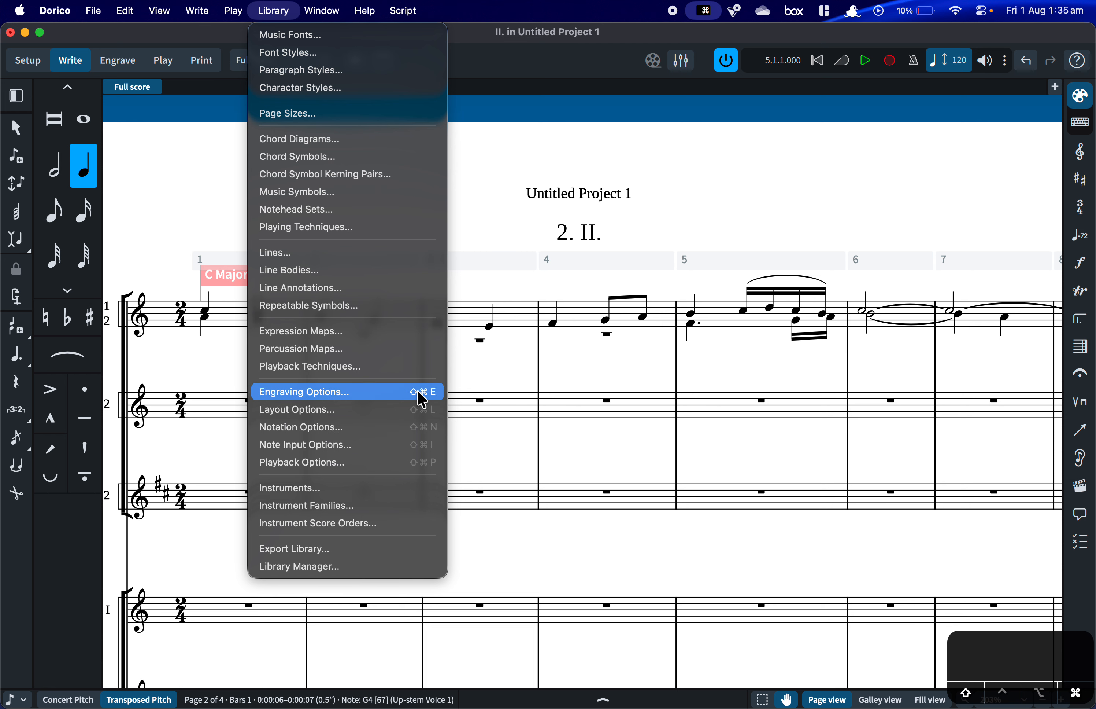
left_click(507, 378)
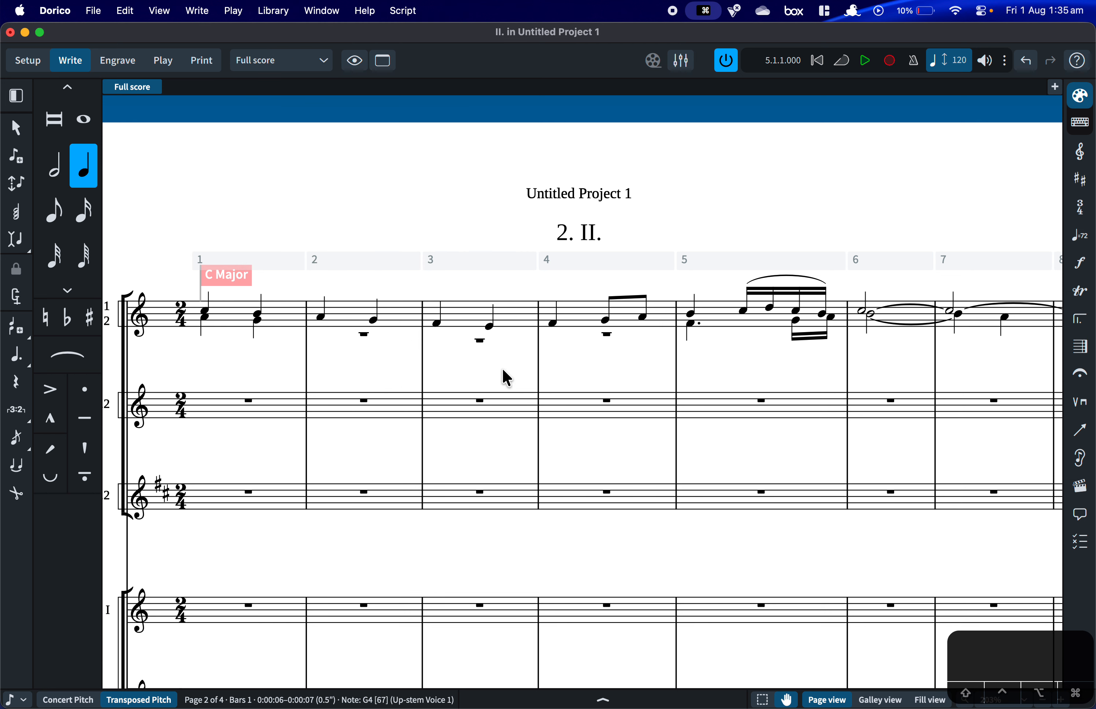
key("super+shift+e")
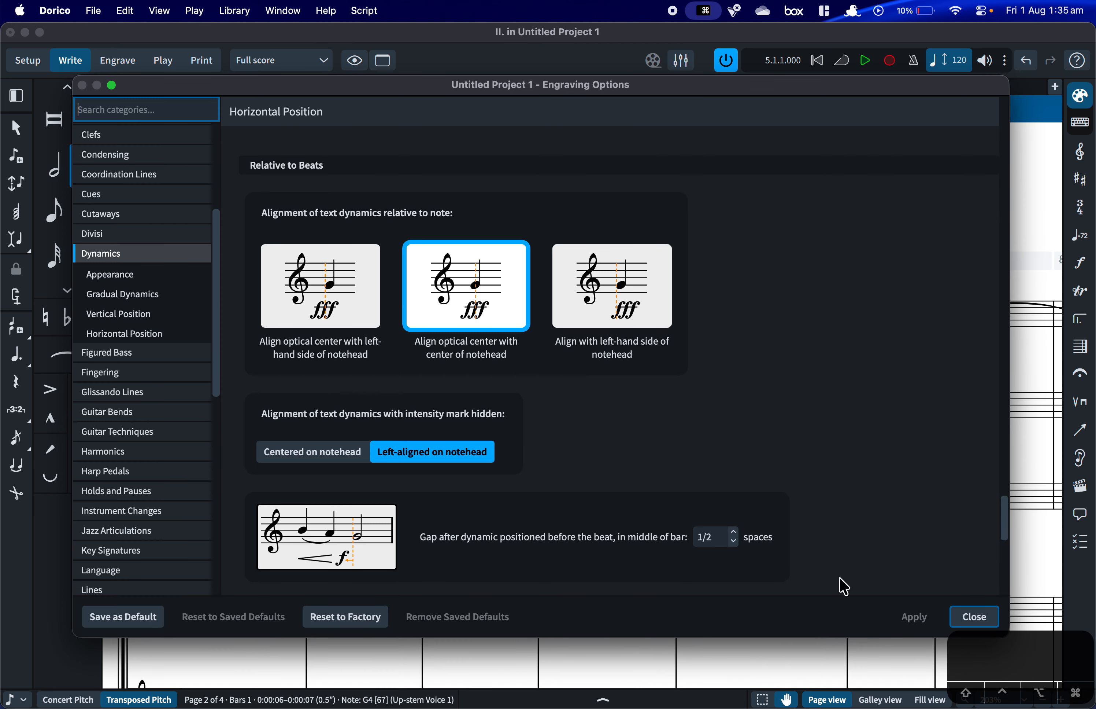
left_click(977, 616)
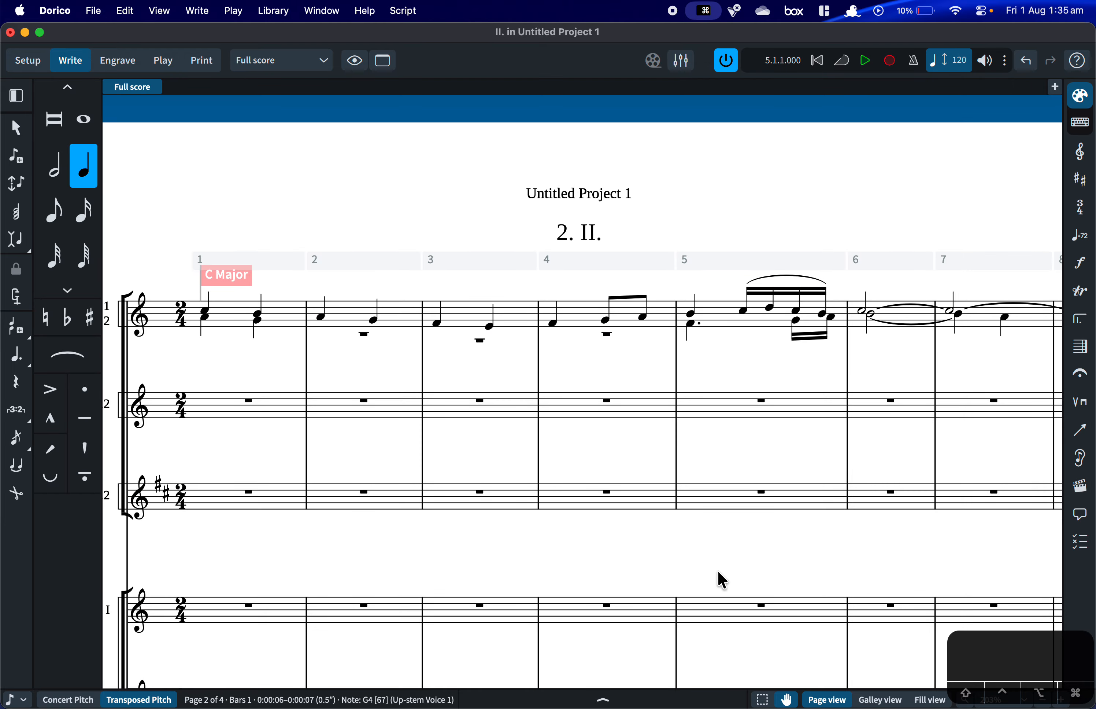
key("super+shift+p")
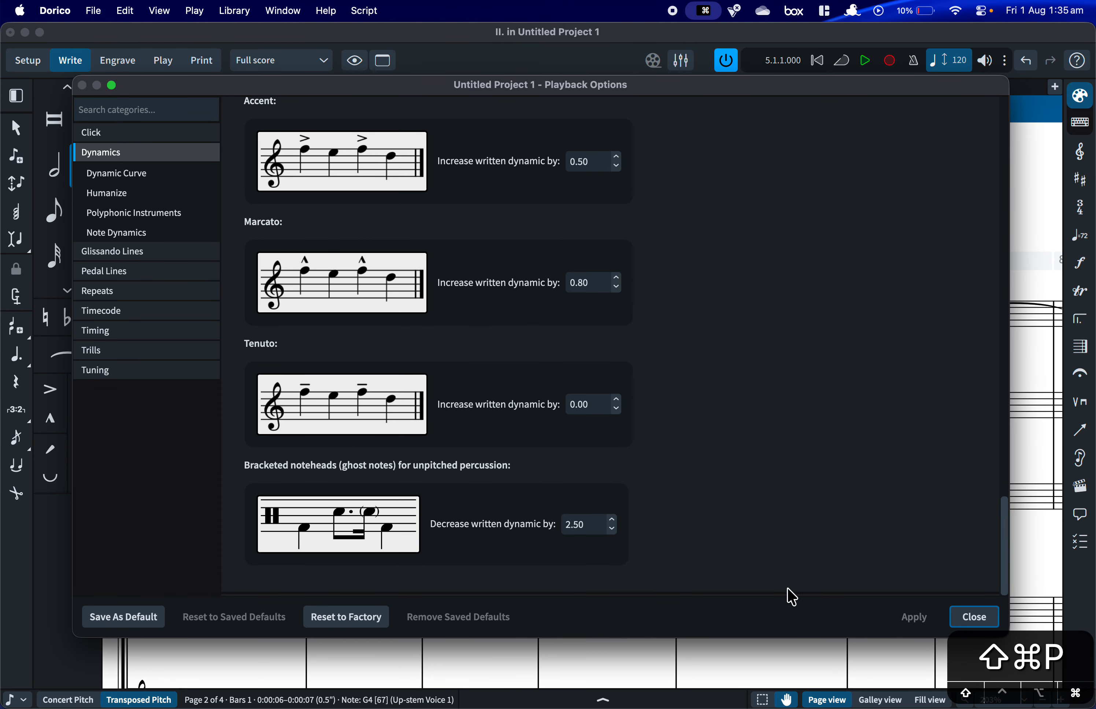
left_click(973, 616)
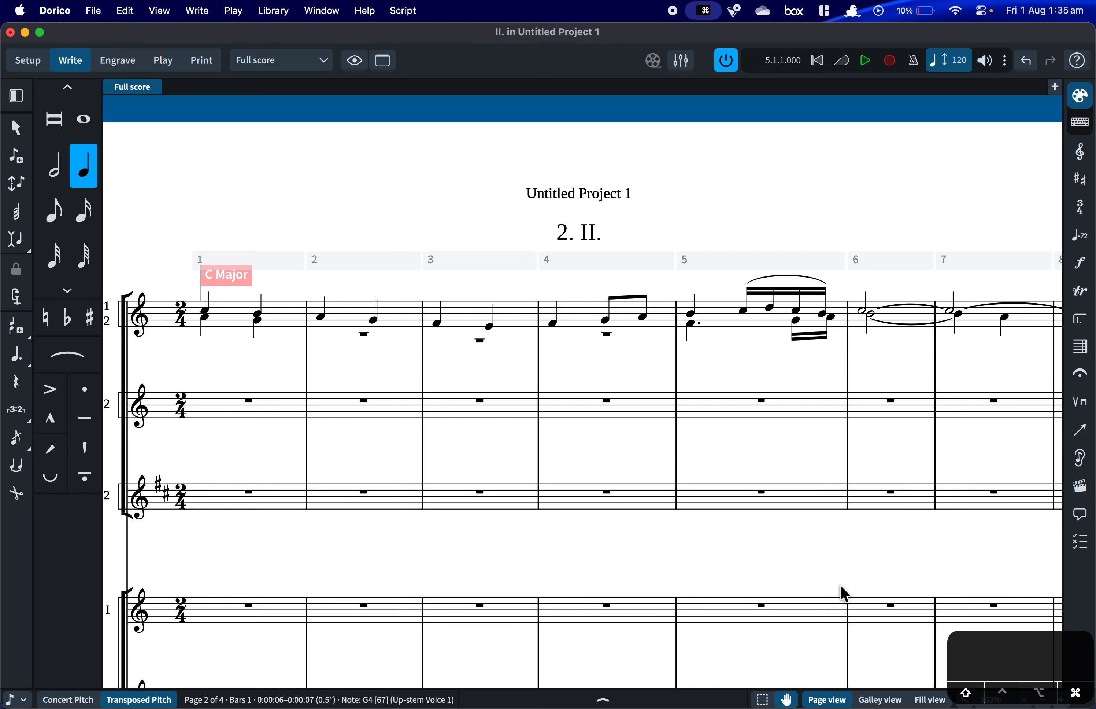
Open and close the layout options, note input options and notation options one after another.
key("super+shift+l")
left_click(895, 607)
key("super+shift+i")
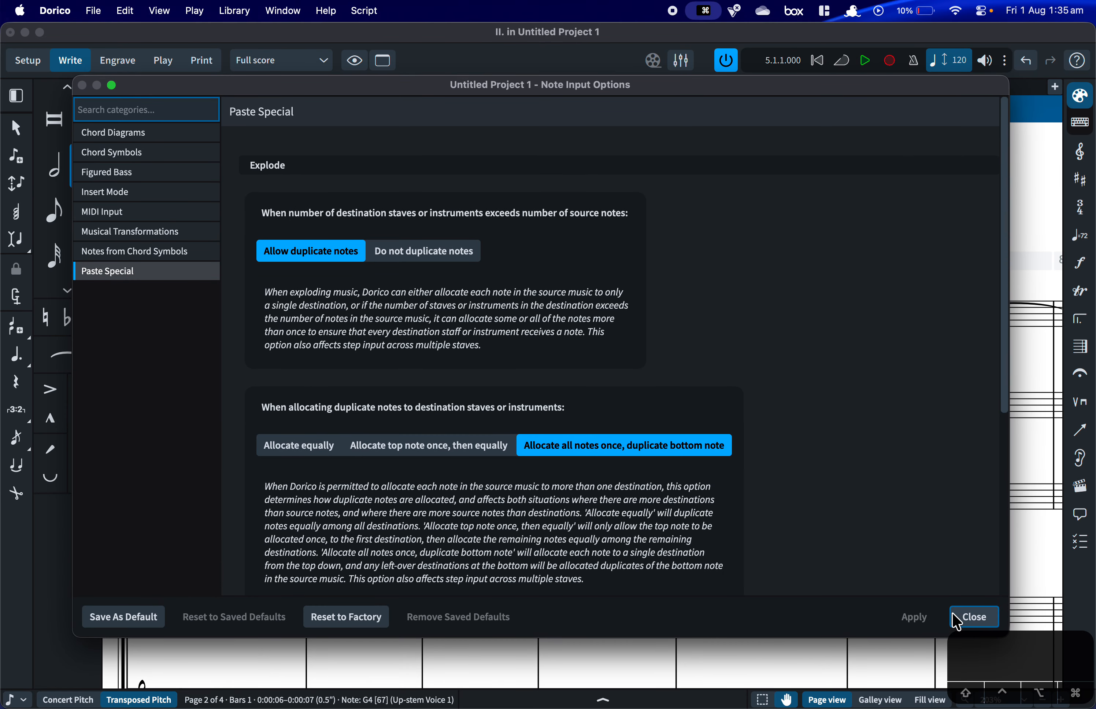
left_click(959, 620)
key("super+shift+n")
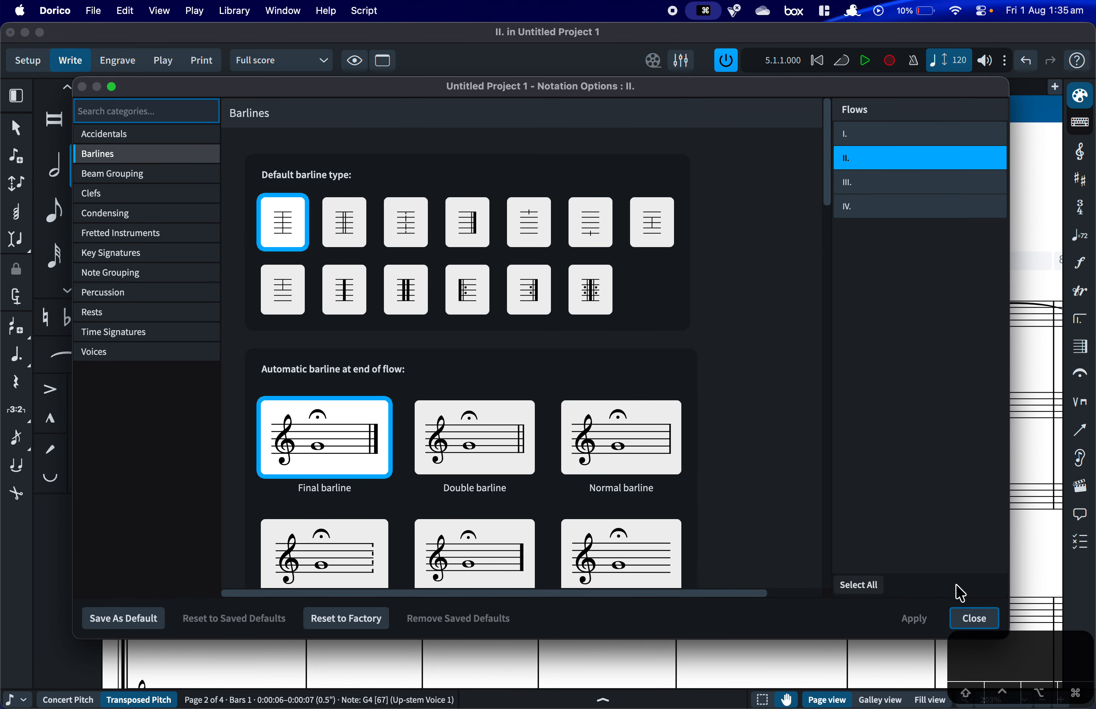
left_click(973, 618)
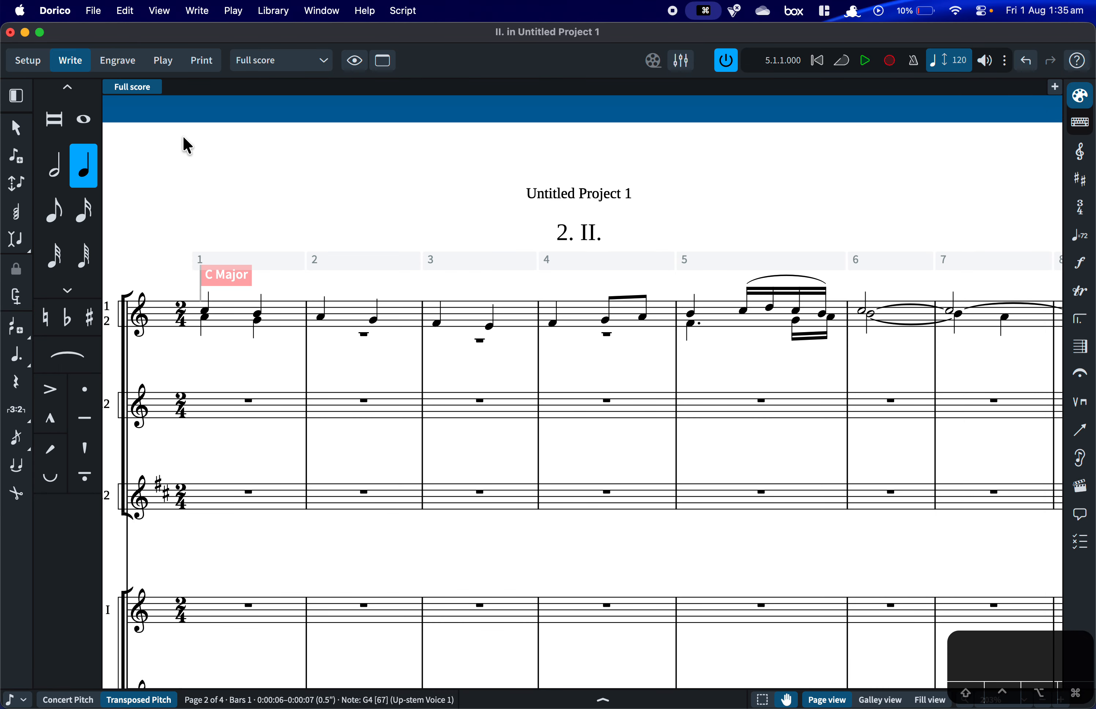
Switch to Setup mode and open the Library Manager.
left_click(27, 61)
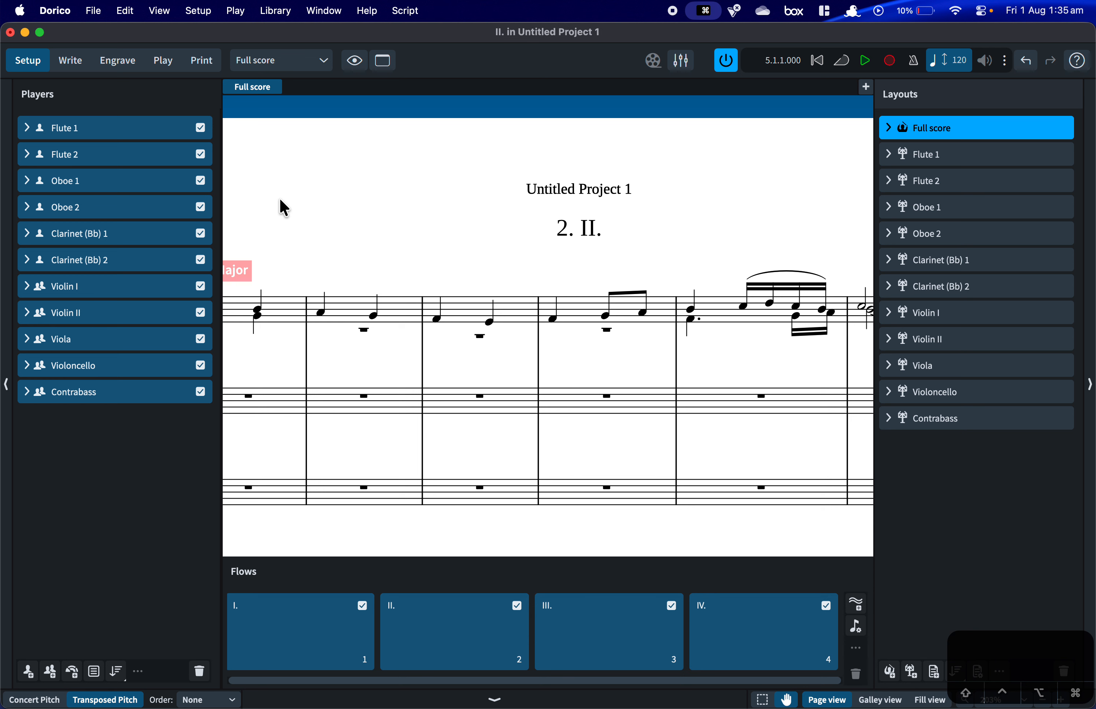
left_click(276, 11)
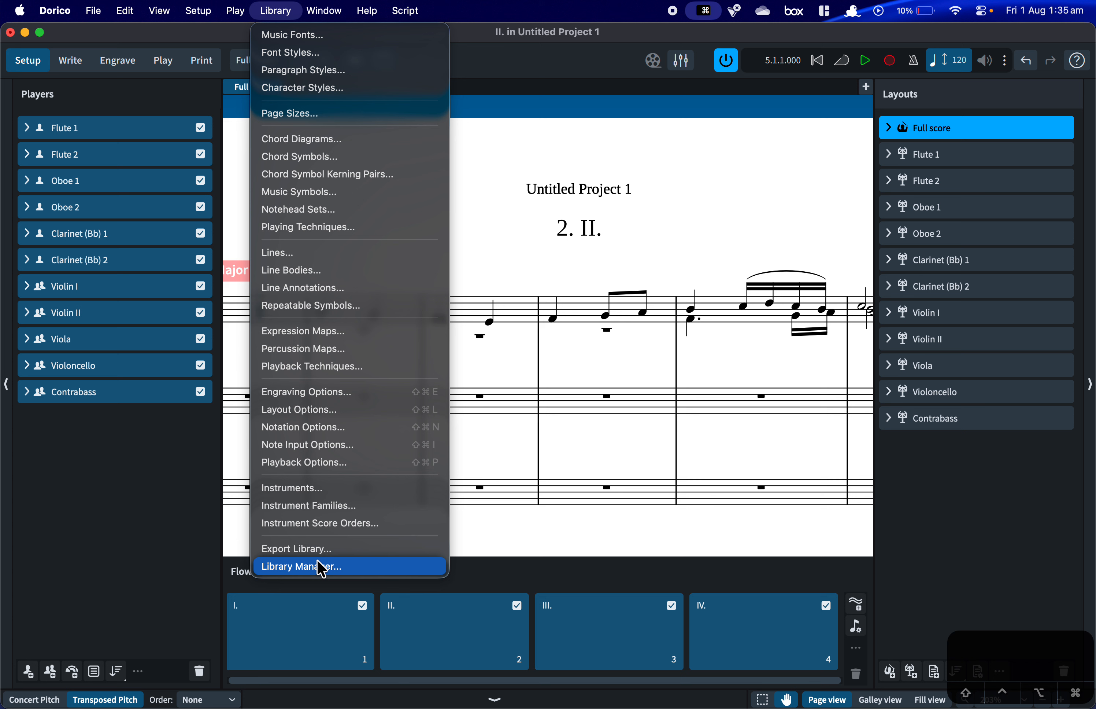
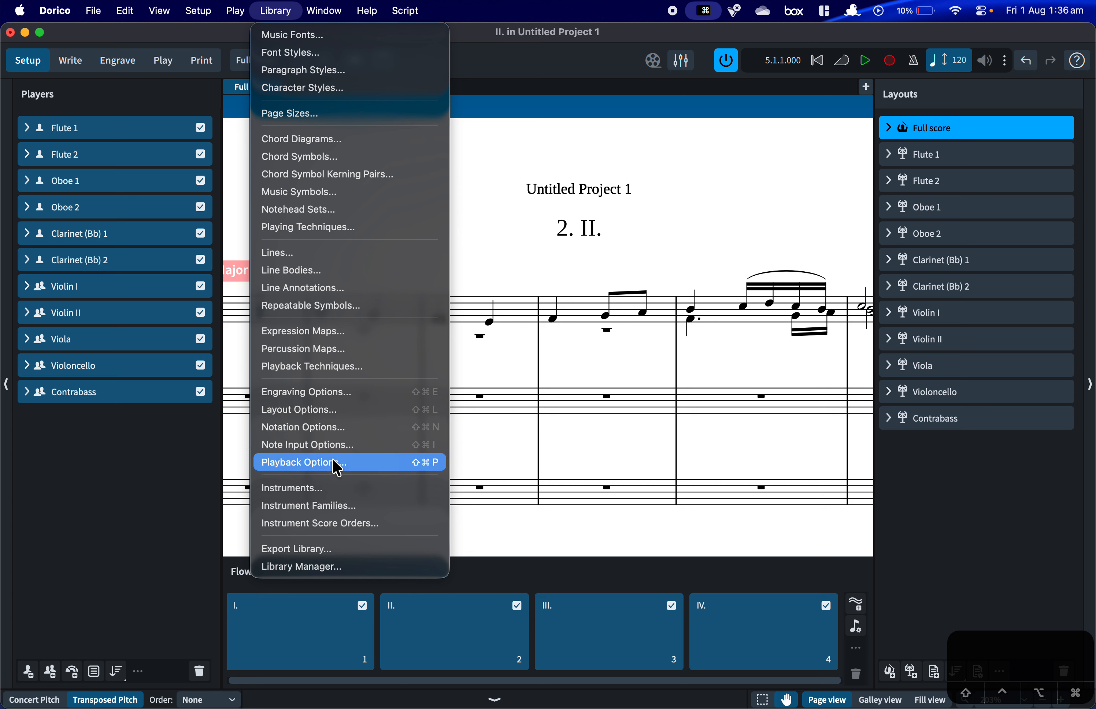
left_click(297, 567)
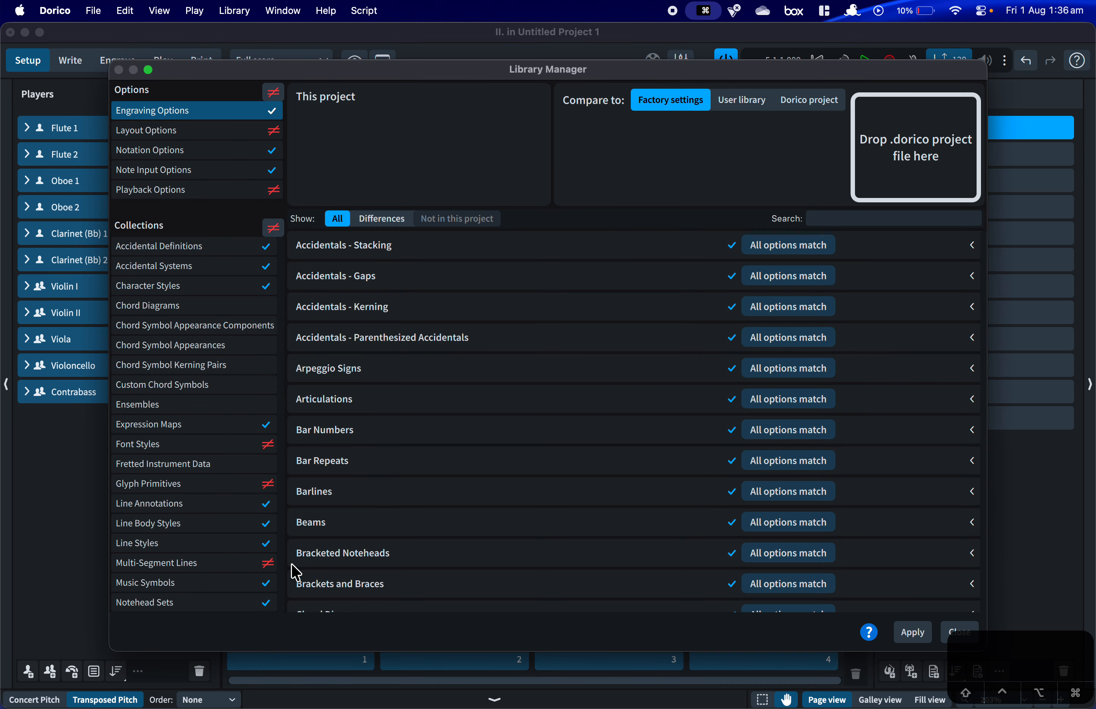
Examine the Library Manager's list of collections for differences between this project and the factory settings.
scroll(143, 406, "down", 5)
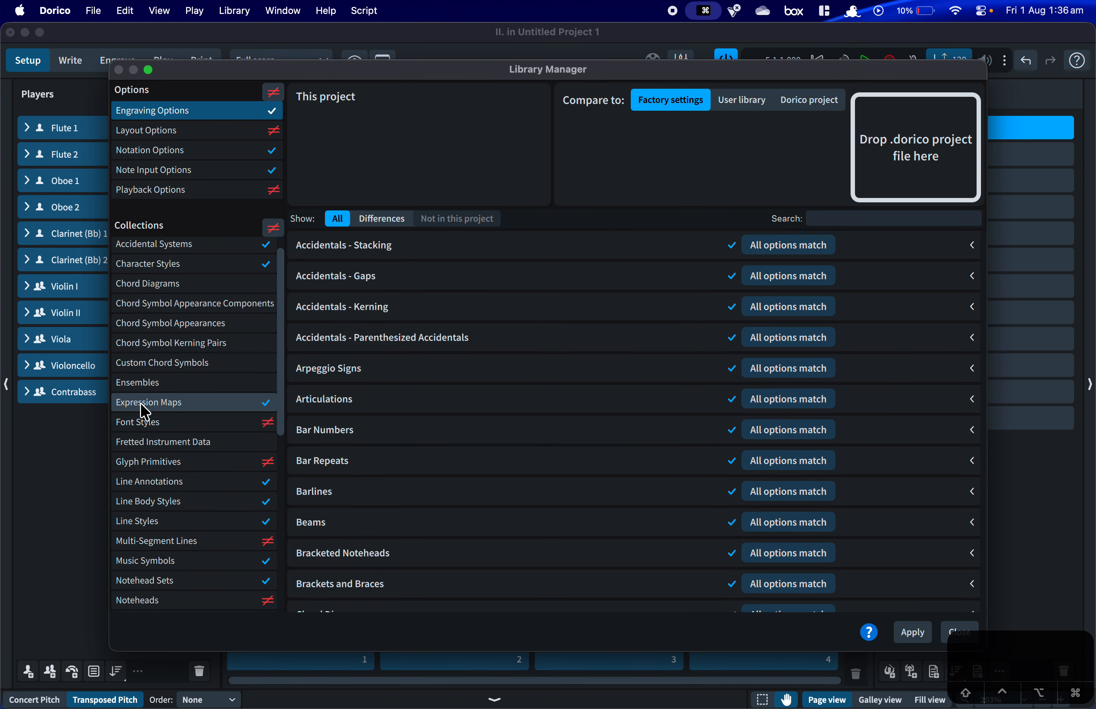
scroll(143, 406, "up", 5)
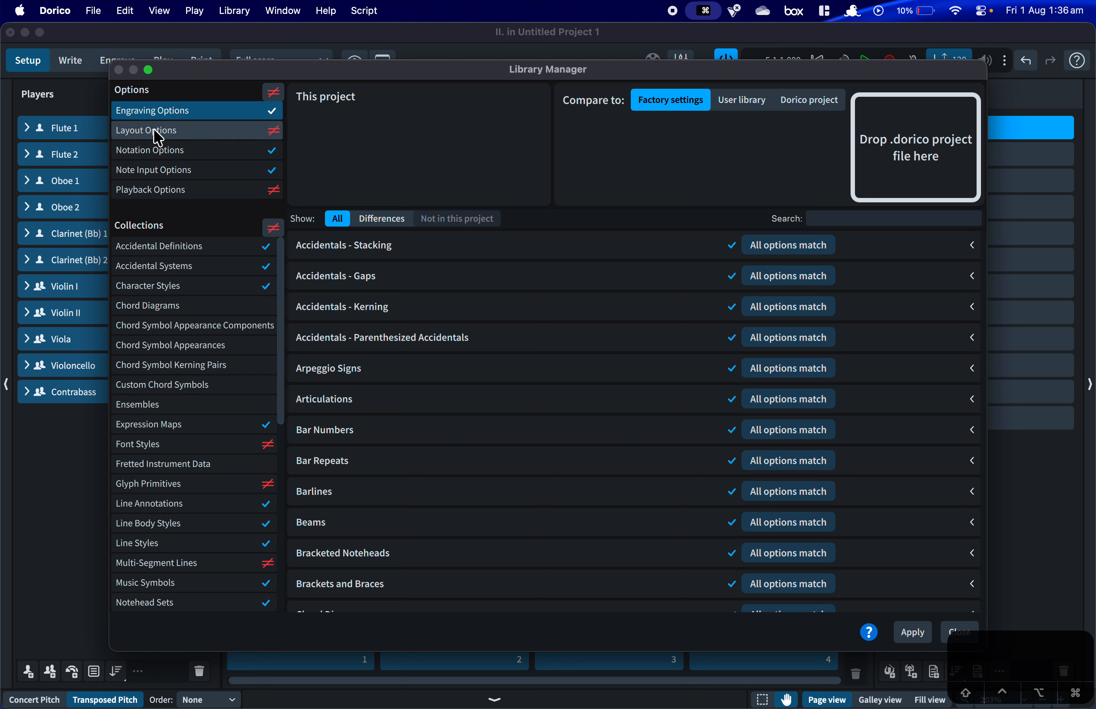
scroll(159, 364, "down", 8)
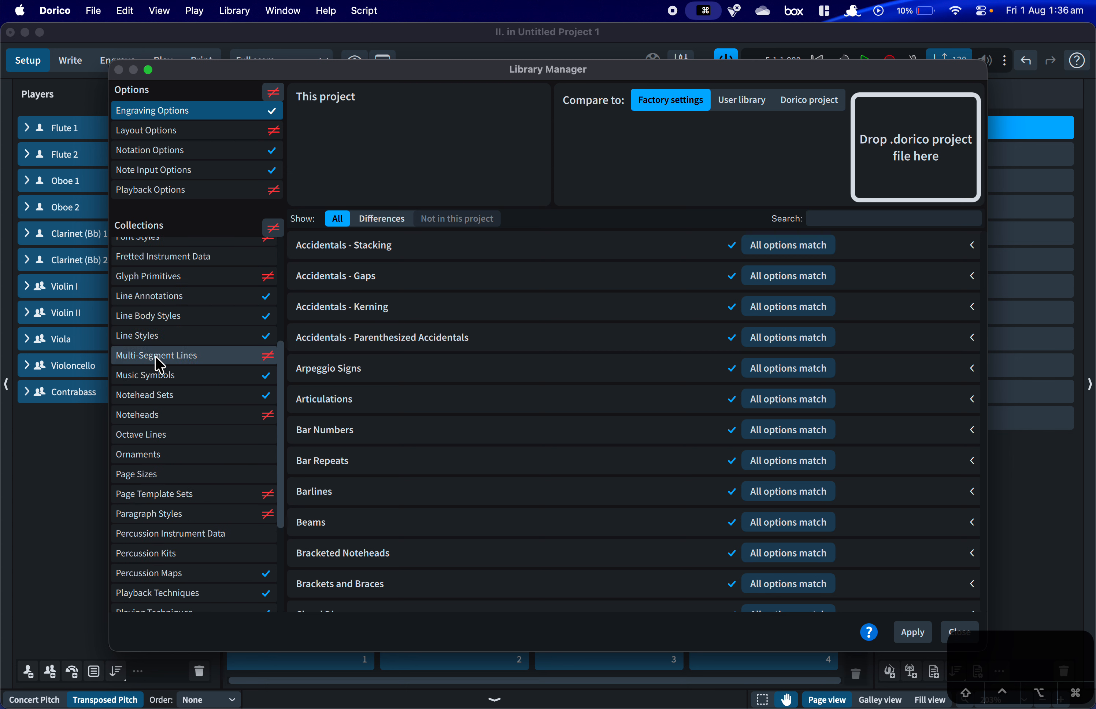
scroll(159, 363, "up", 4)
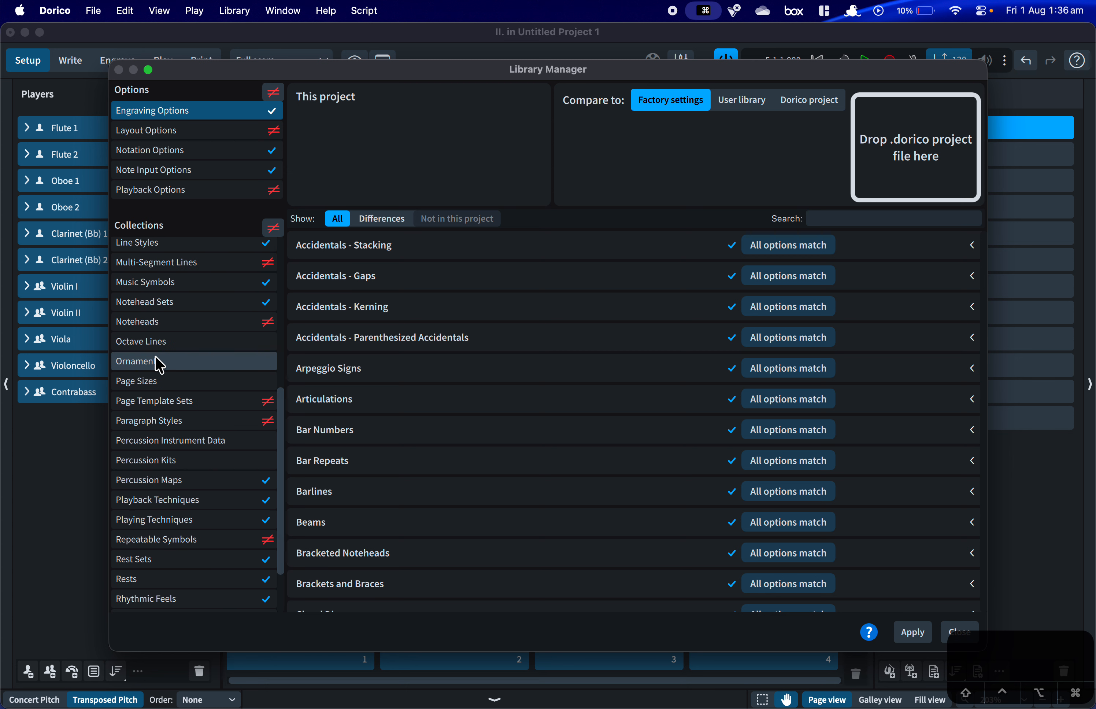
scroll(159, 364, "up", 10)
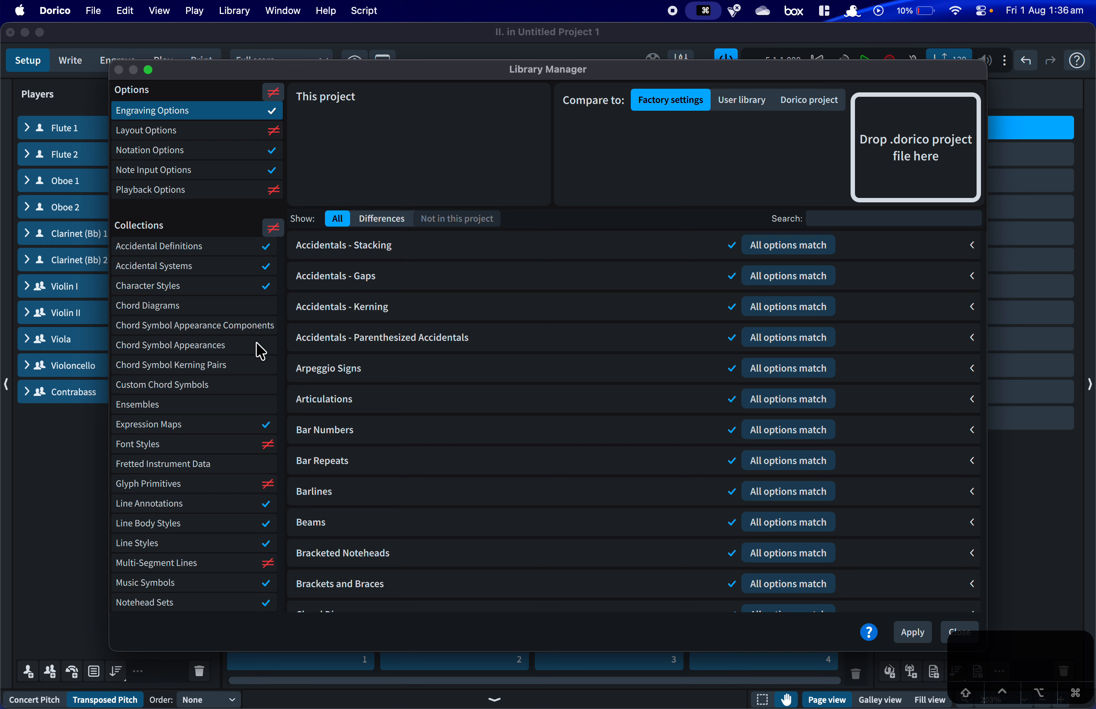
scroll(258, 350, "down", 5)
scroll(260, 352, "down", 5)
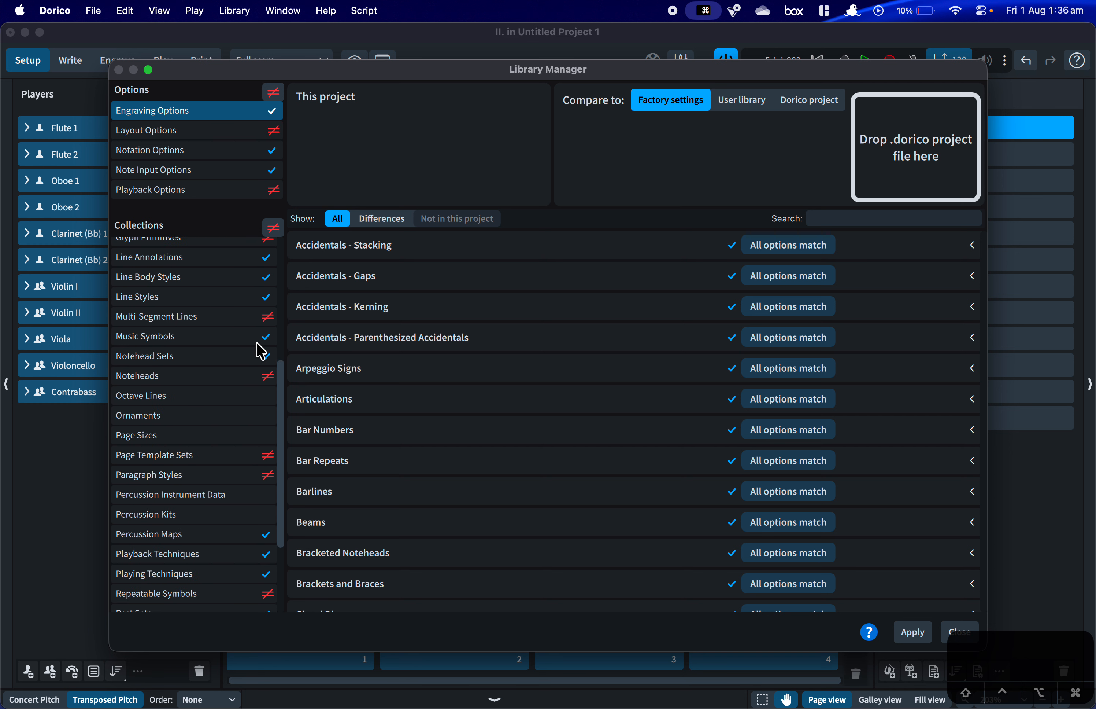
scroll(260, 351, "up", 10)
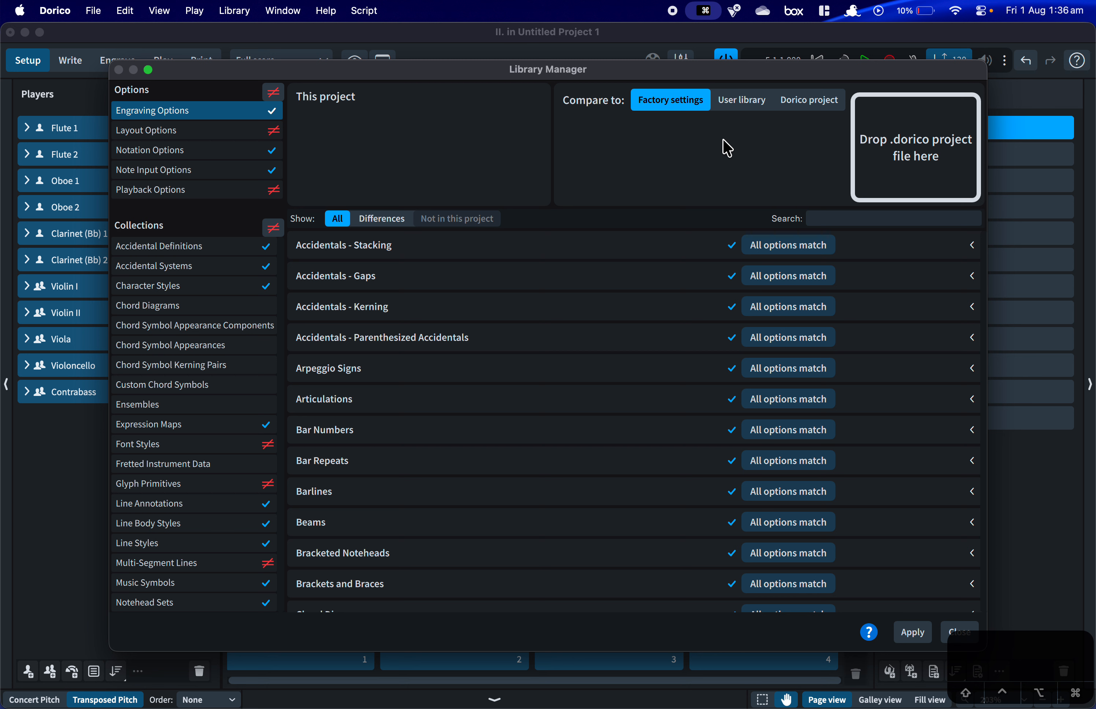
Compare the project to the user library and look through the list of collections.
left_click(742, 103)
scroll(198, 298, "down", 10)
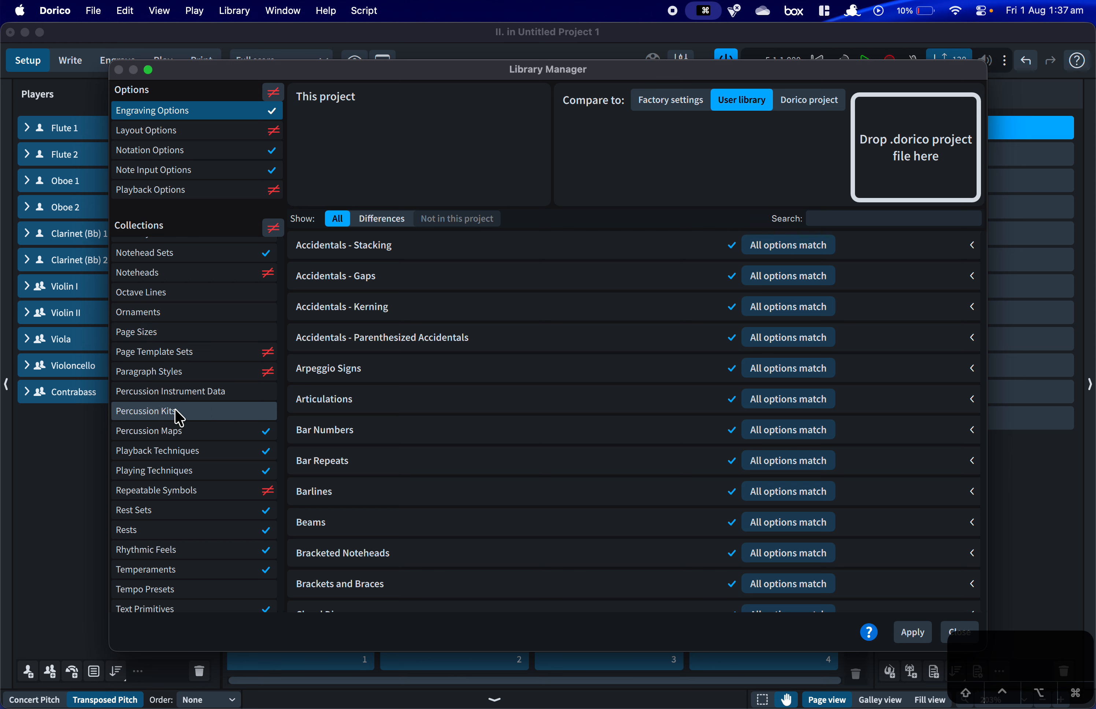
scroll(191, 375, "up", 10)
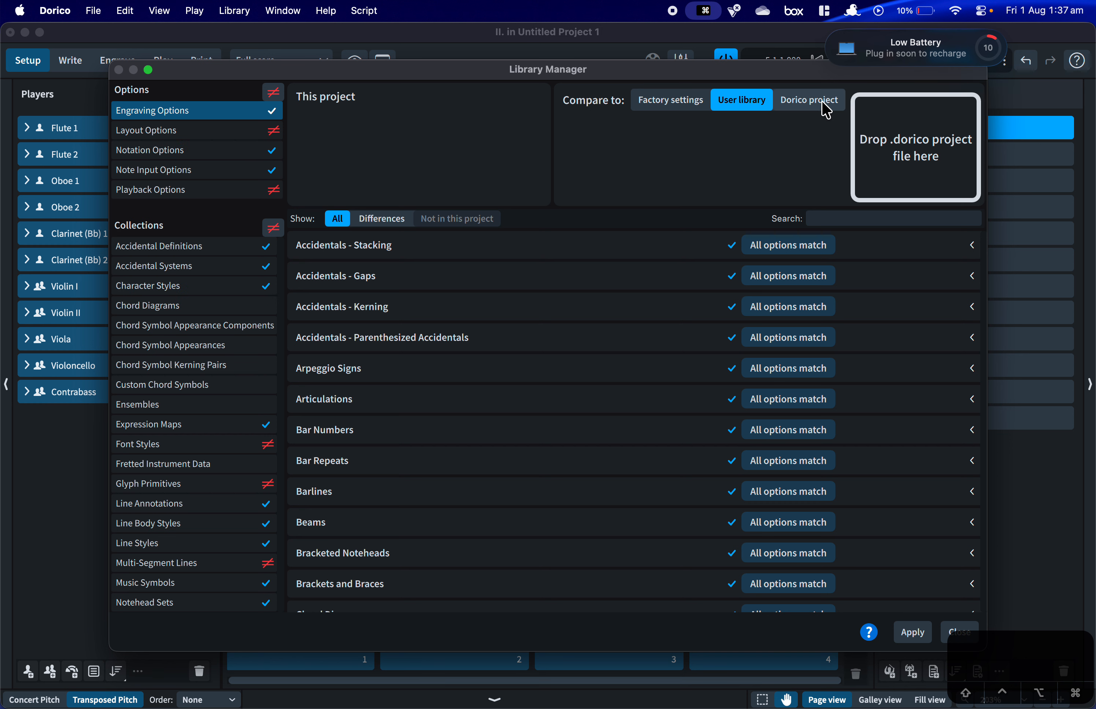
Start choosing another Dorico project to compare with and browse the Scores folder's Scoring Express Dorico and Chamber subfolders.
left_click(905, 169)
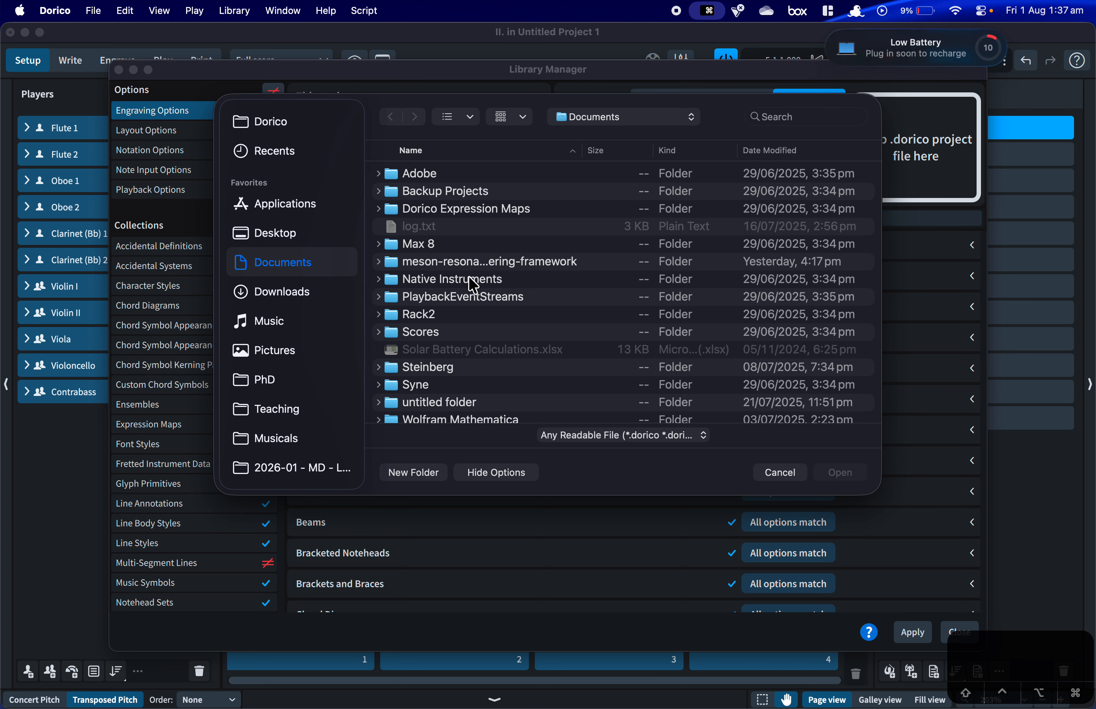
double_click(456, 341)
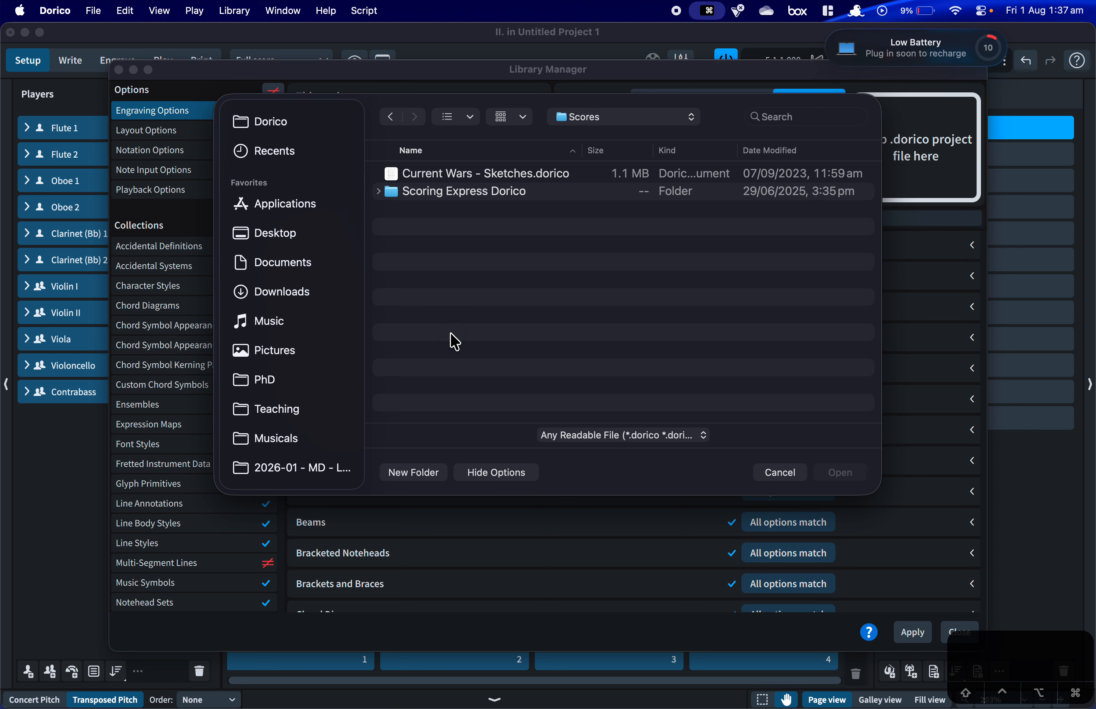
double_click(542, 200)
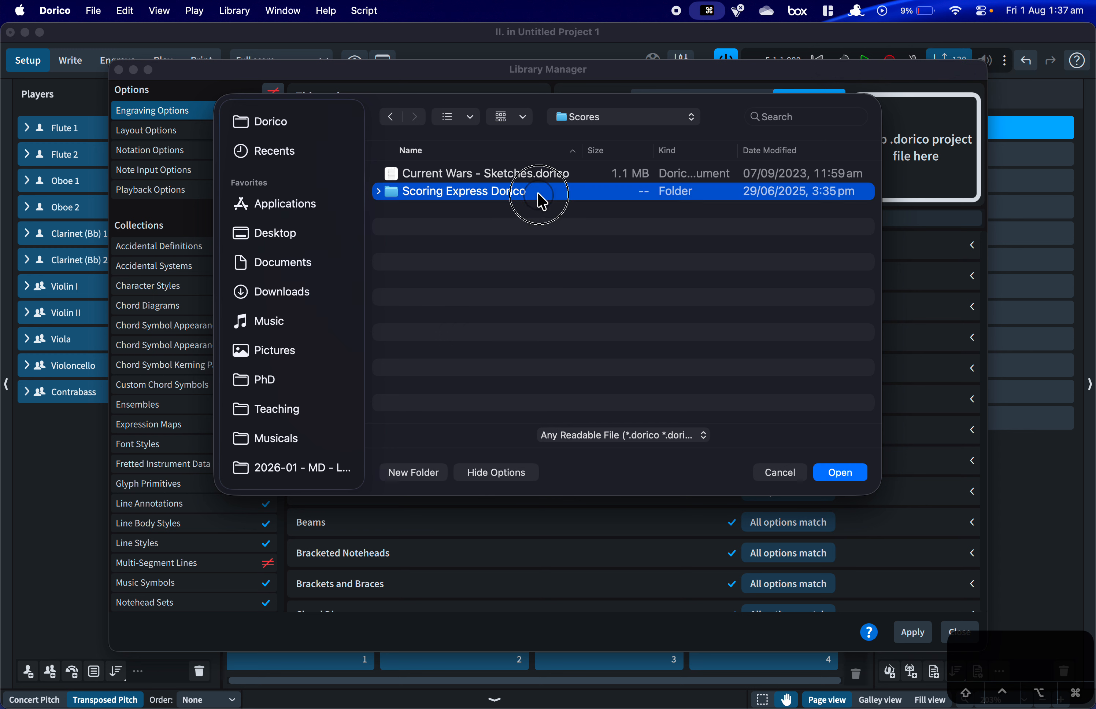
double_click(462, 175)
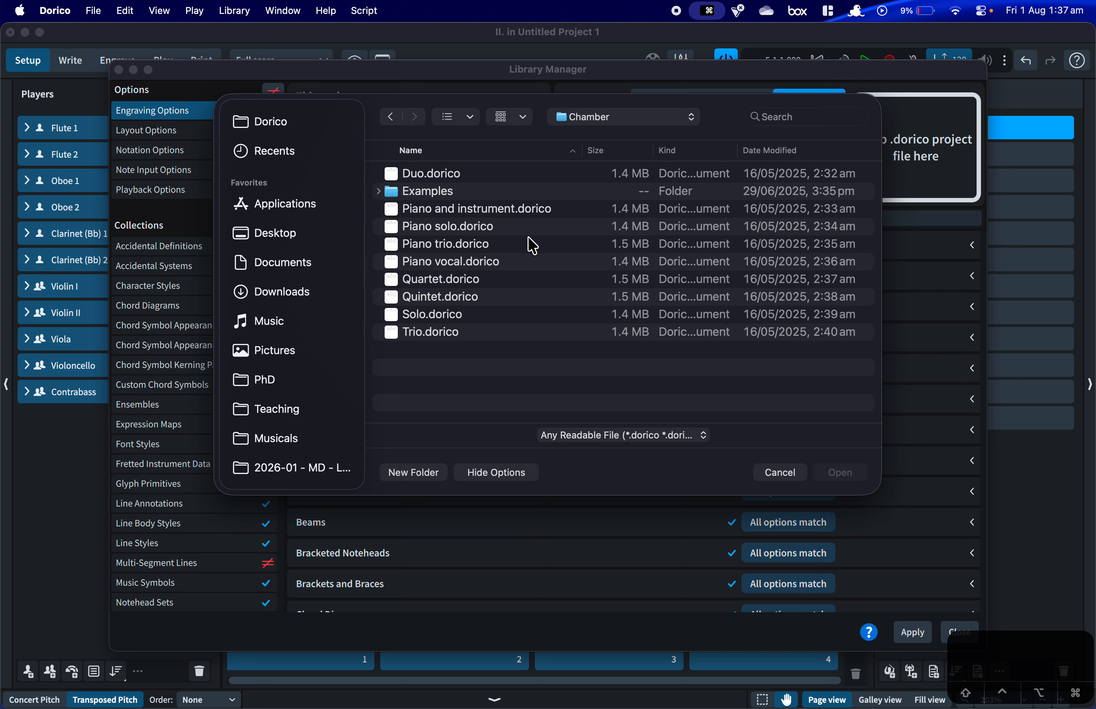
key("super+Up")
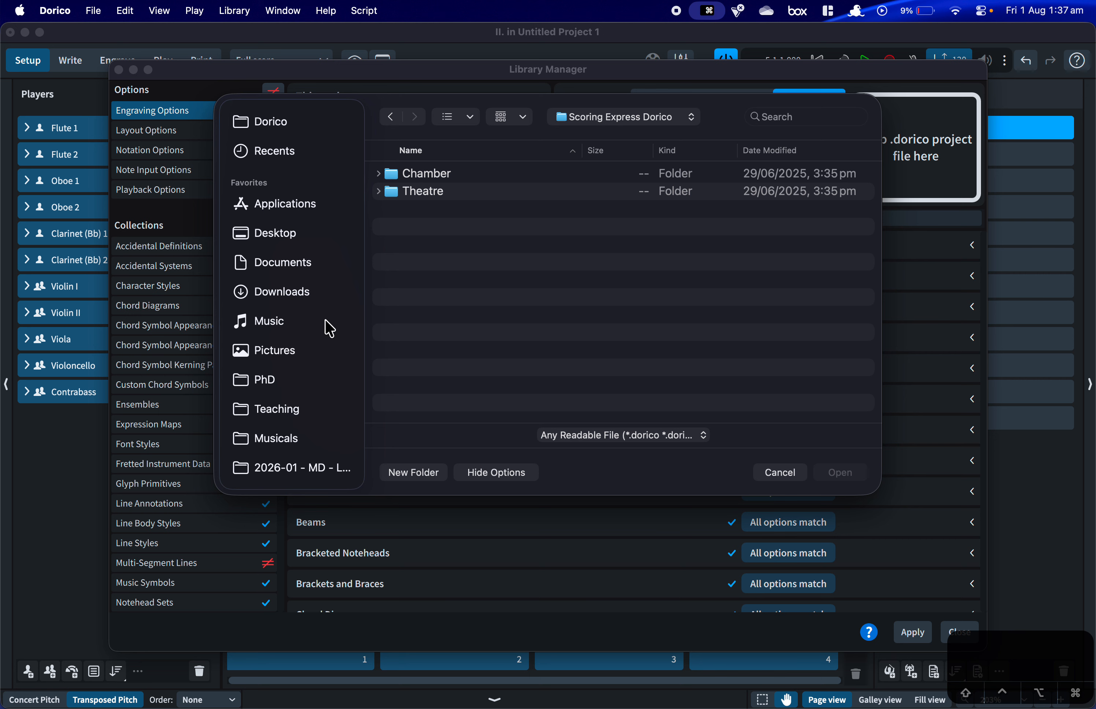
Load Symphony No. 1.dorico from the Op. 10 folder within My Compositions & Arrangements on OneDrive as the comparison project.
scroll(304, 276, "down", 8)
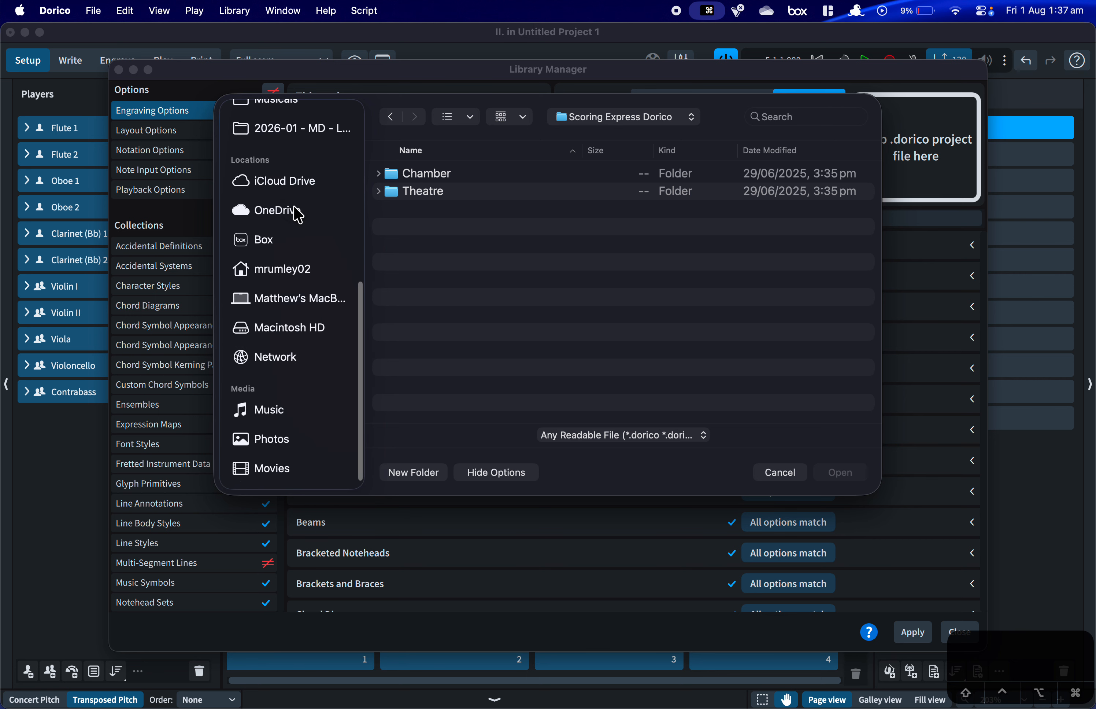
left_click(298, 215)
scroll(511, 343, "down", 8)
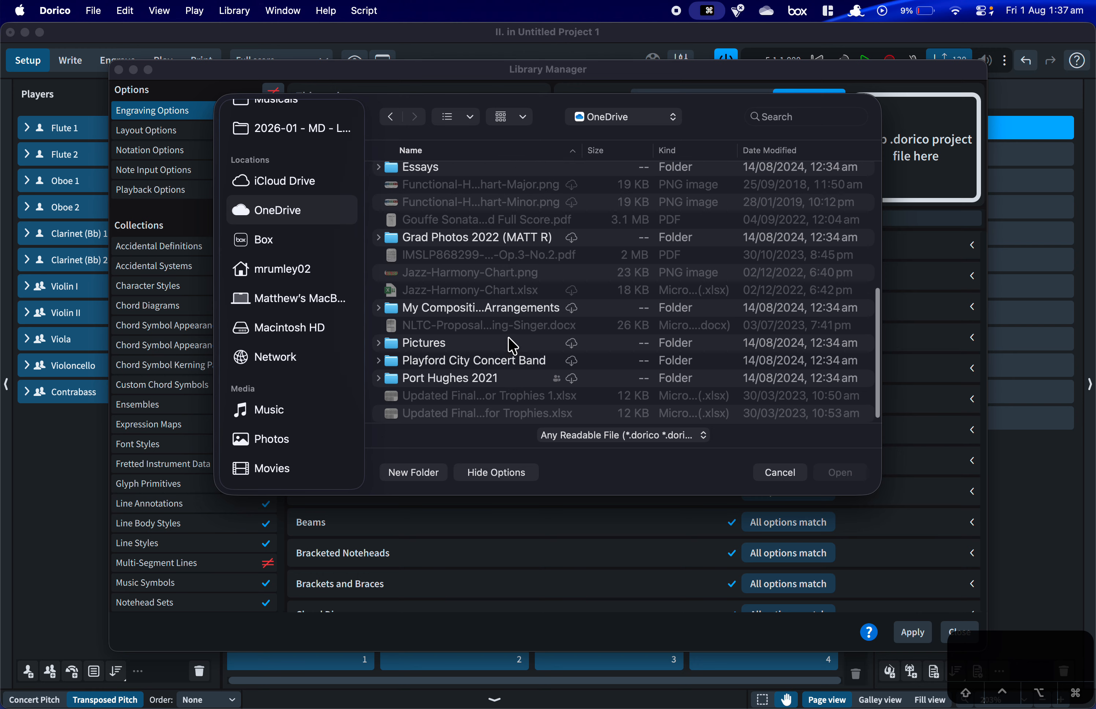
scroll(512, 345, "up", 3)
double_click(518, 358)
scroll(518, 367, "down", 3)
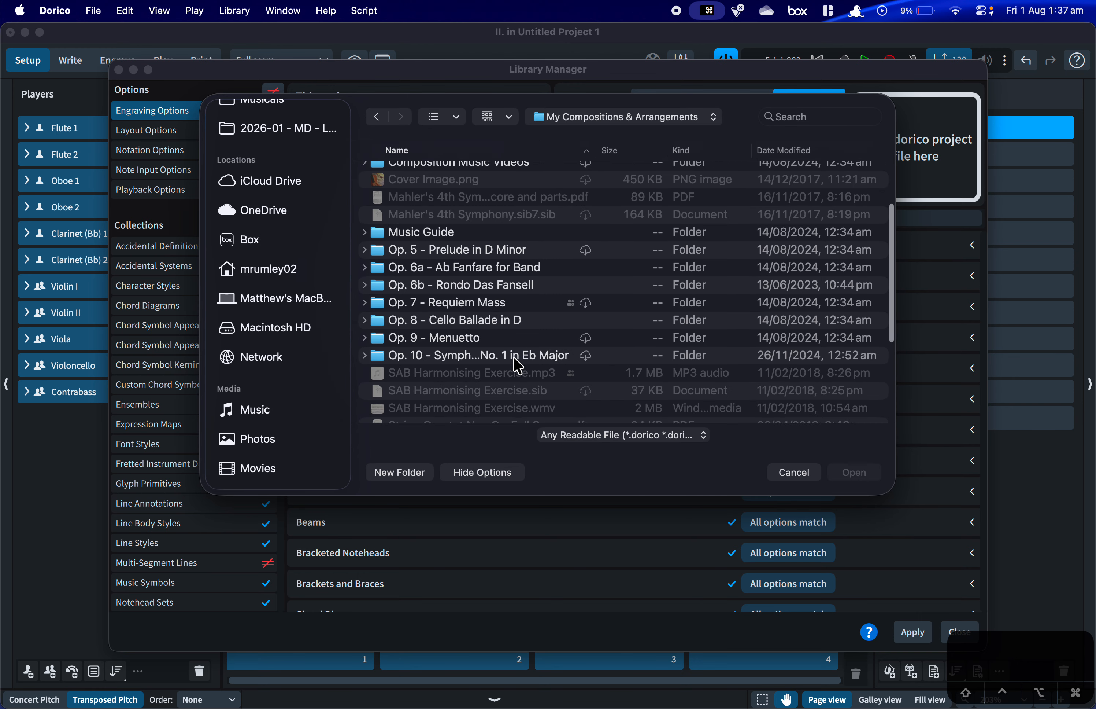
scroll(518, 366, "down", 2)
double_click(497, 334)
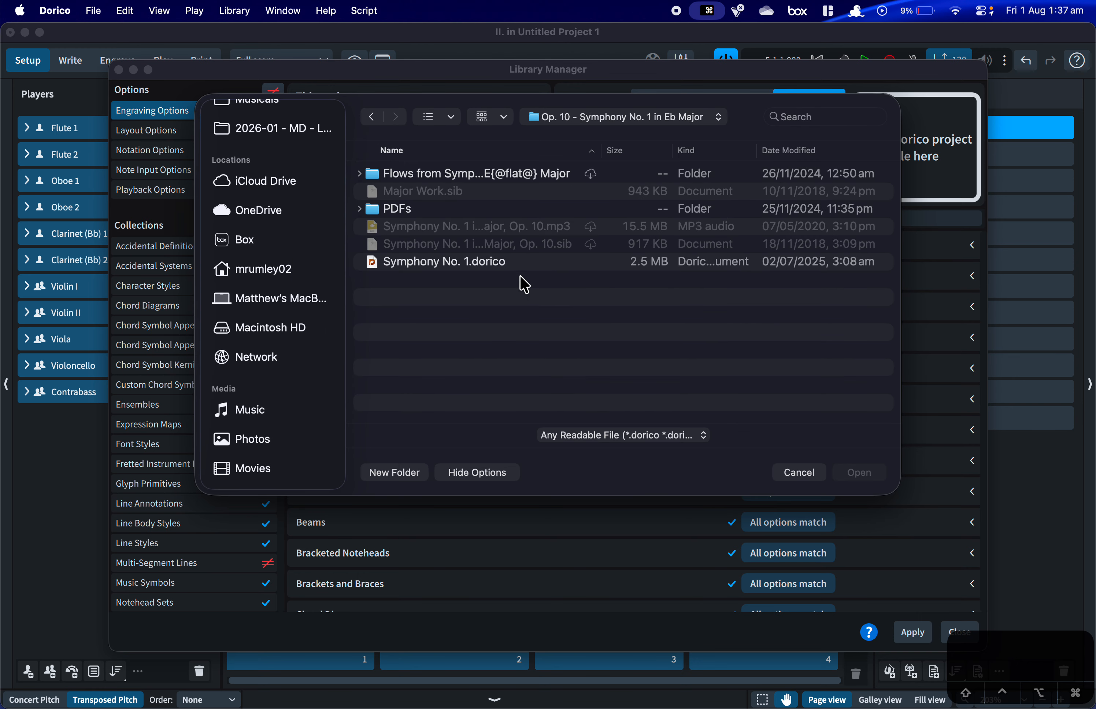
double_click(534, 263)
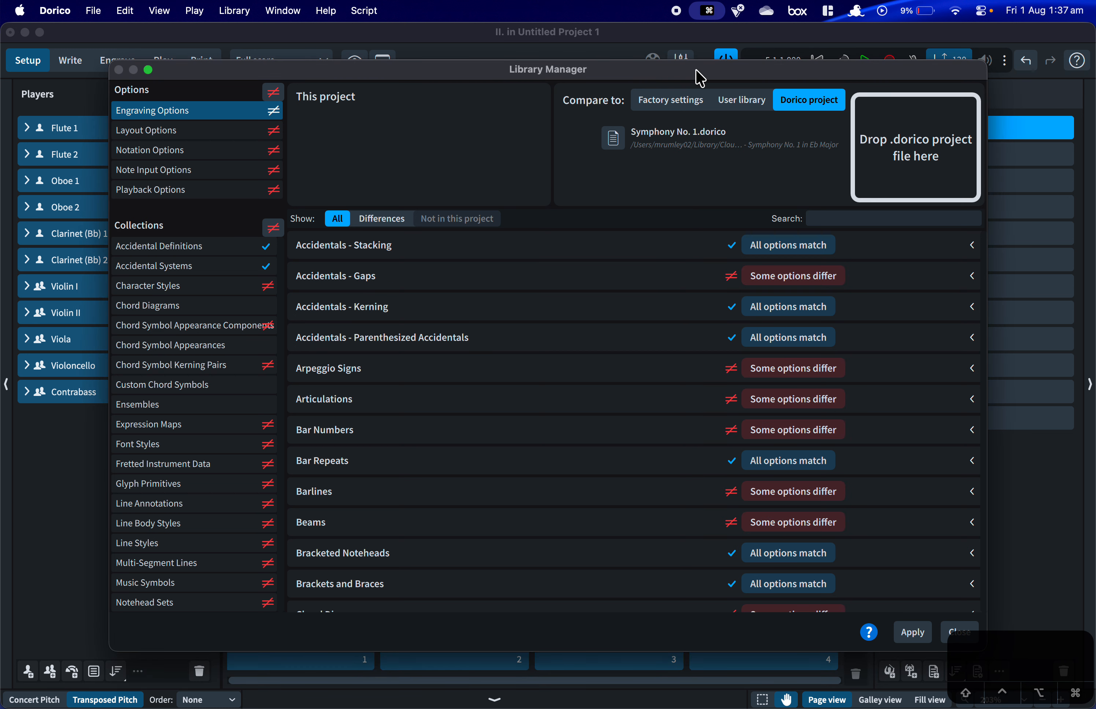
Examine the engraving option categories and the list of collections for differences from the Symphony No. 1 project.
left_click_drag(696, 68, 638, 64)
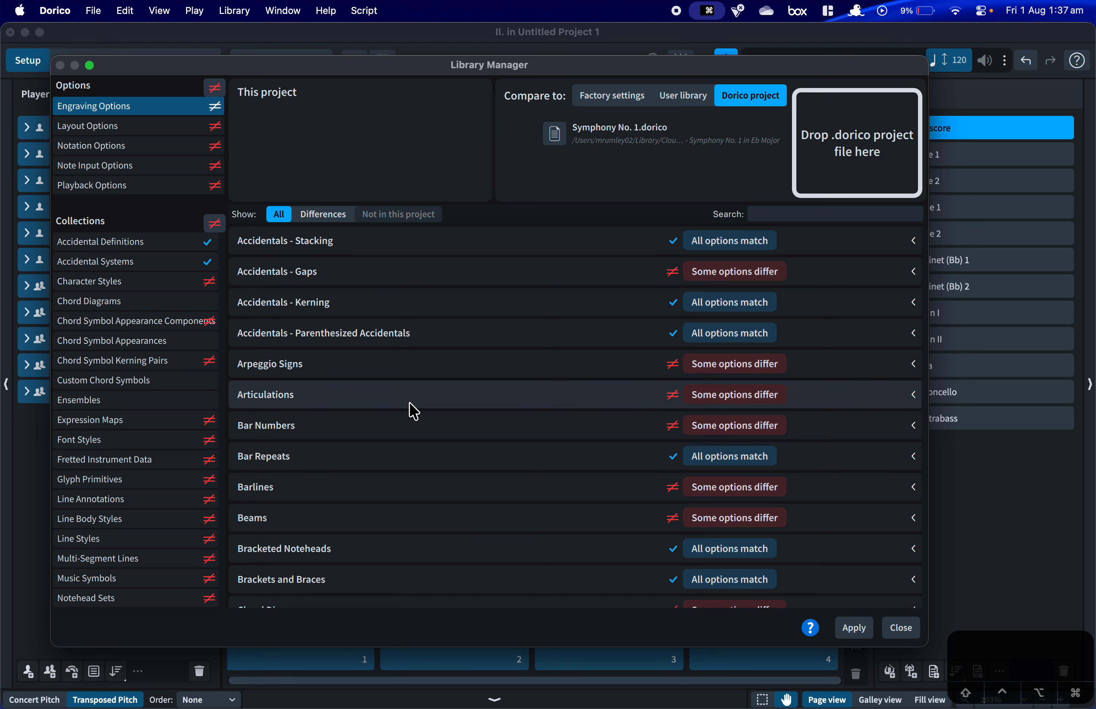
scroll(405, 410, "down", 4)
scroll(134, 481, "down", 5)
scroll(120, 492, "down", 1)
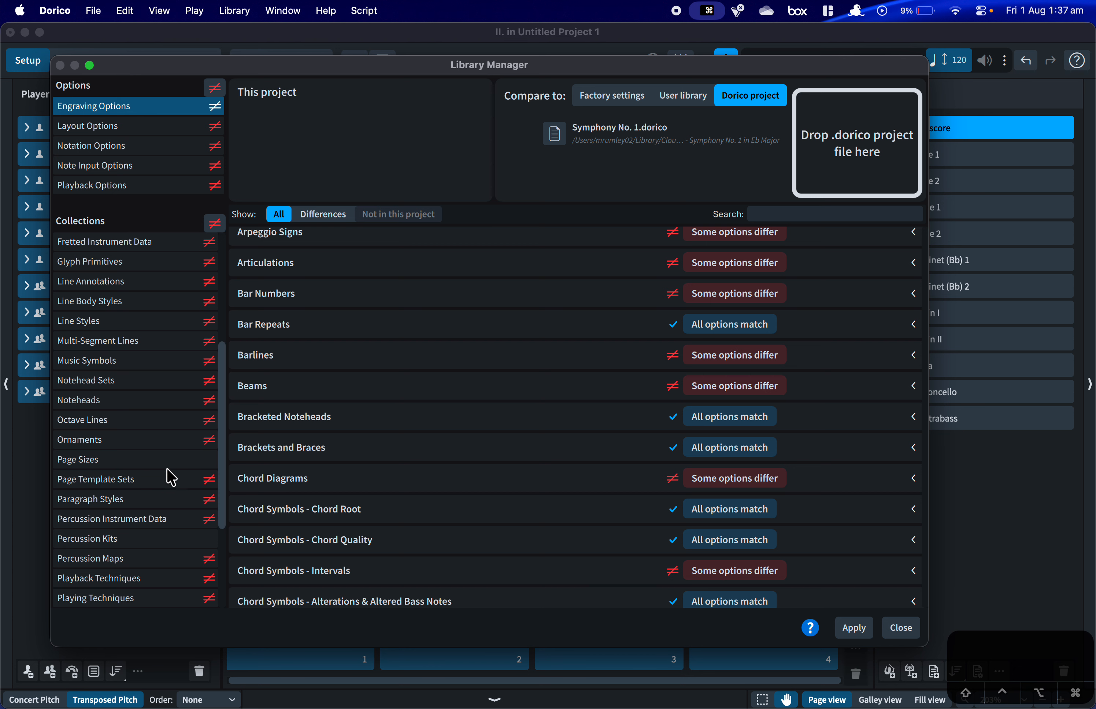
scroll(147, 433, "up", 6)
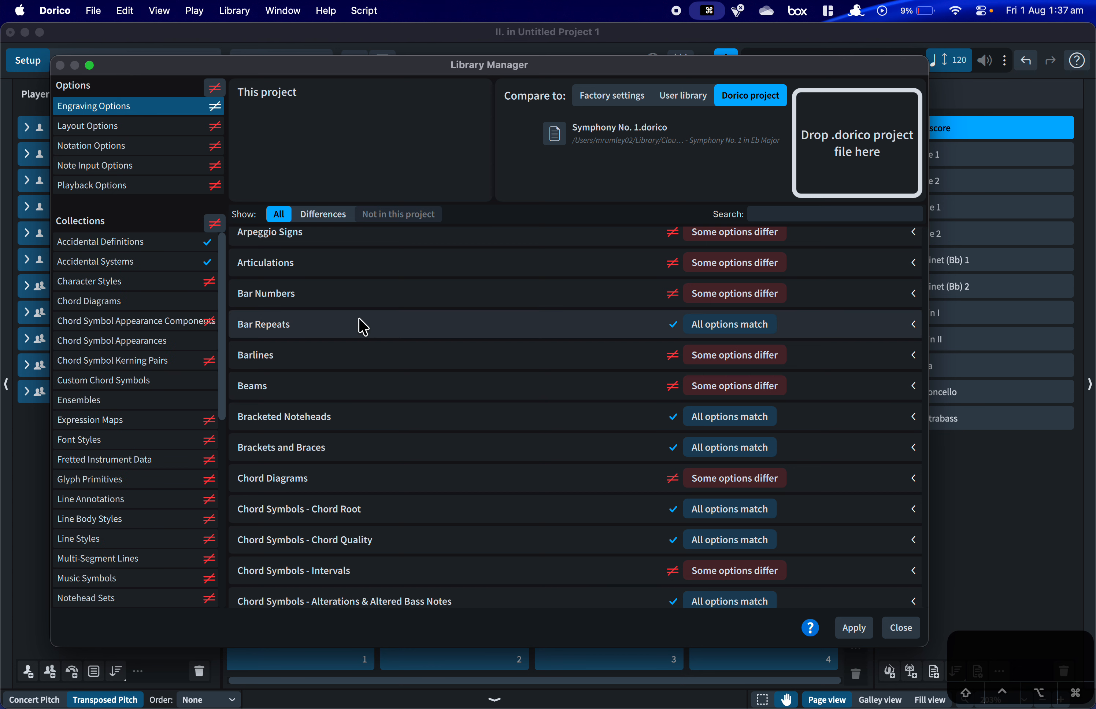
scroll(362, 323, "up", 4)
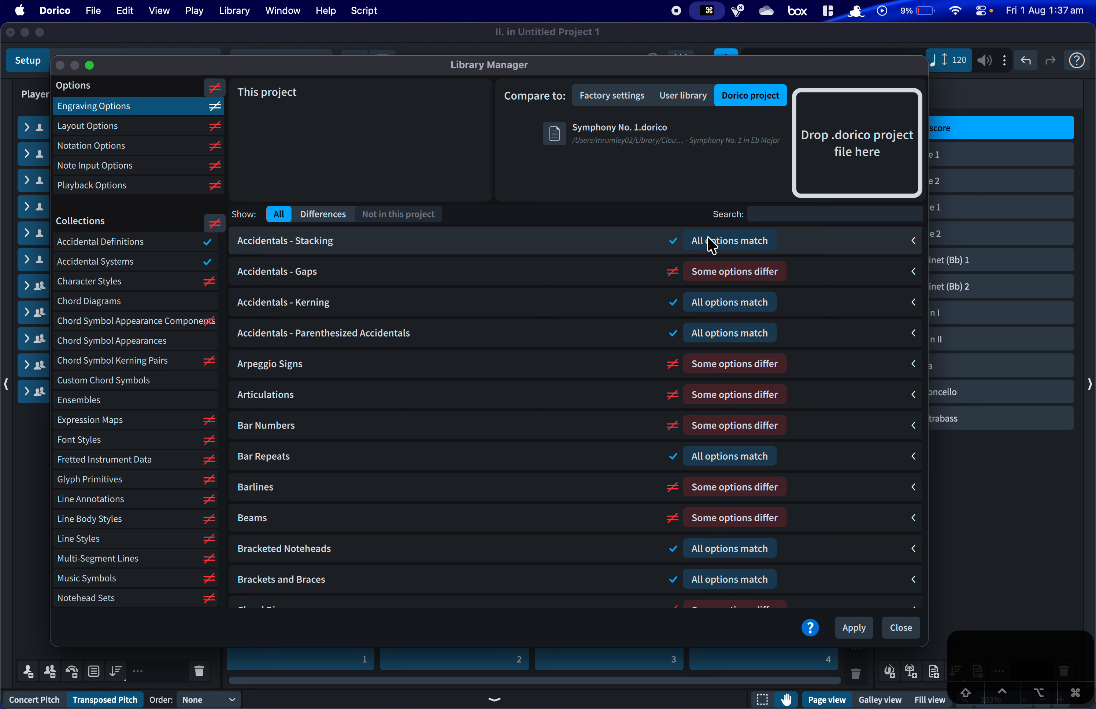
Filter the engraving options to differences only and inspect the details under Accidentals - Gaps and Barlines.
left_click(314, 216)
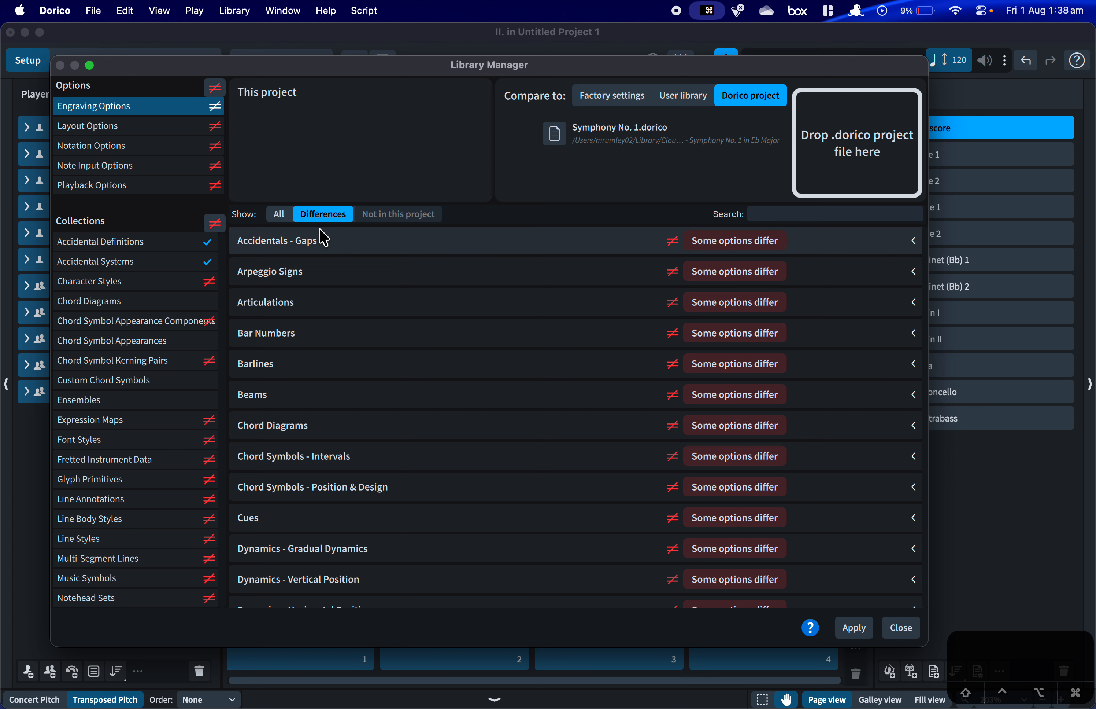
left_click(331, 243)
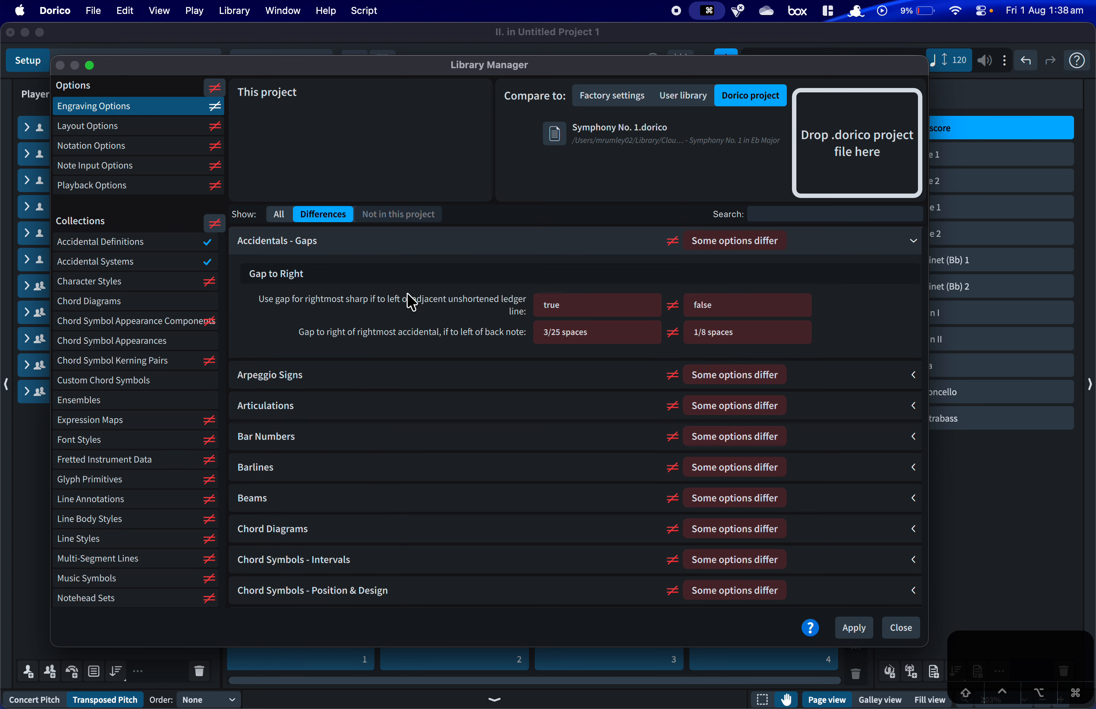
scroll(362, 360, "down", 3)
left_click(328, 391)
scroll(331, 396, "down", 3)
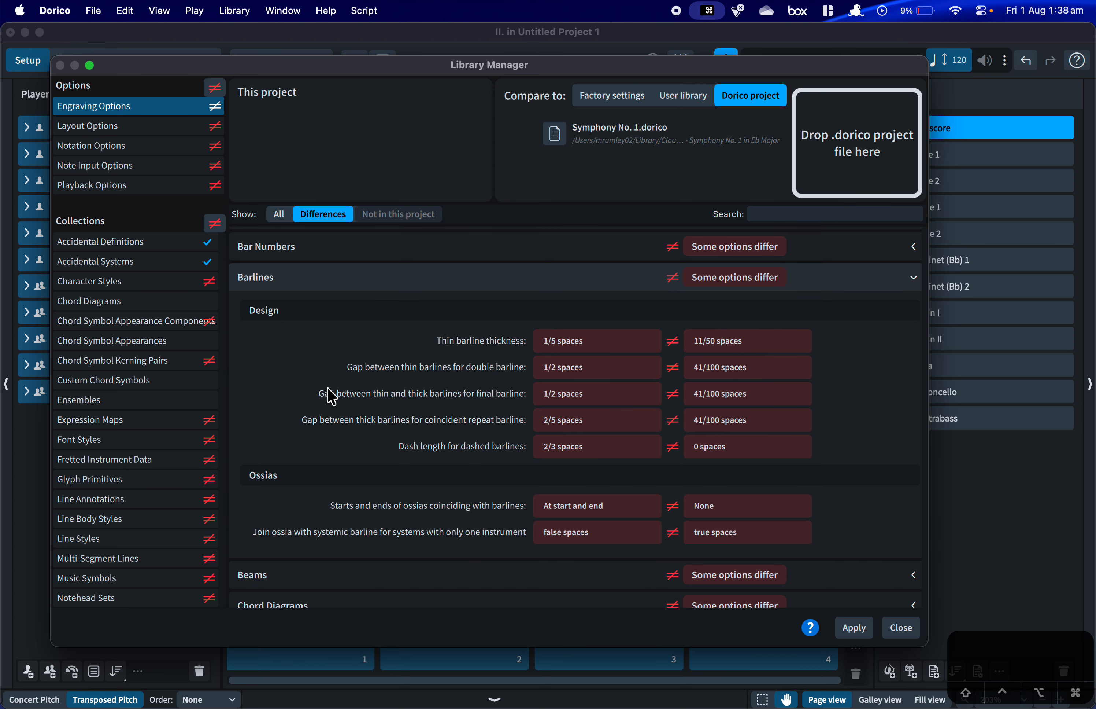
scroll(331, 396, "down", 1)
scroll(331, 394, "up", 1)
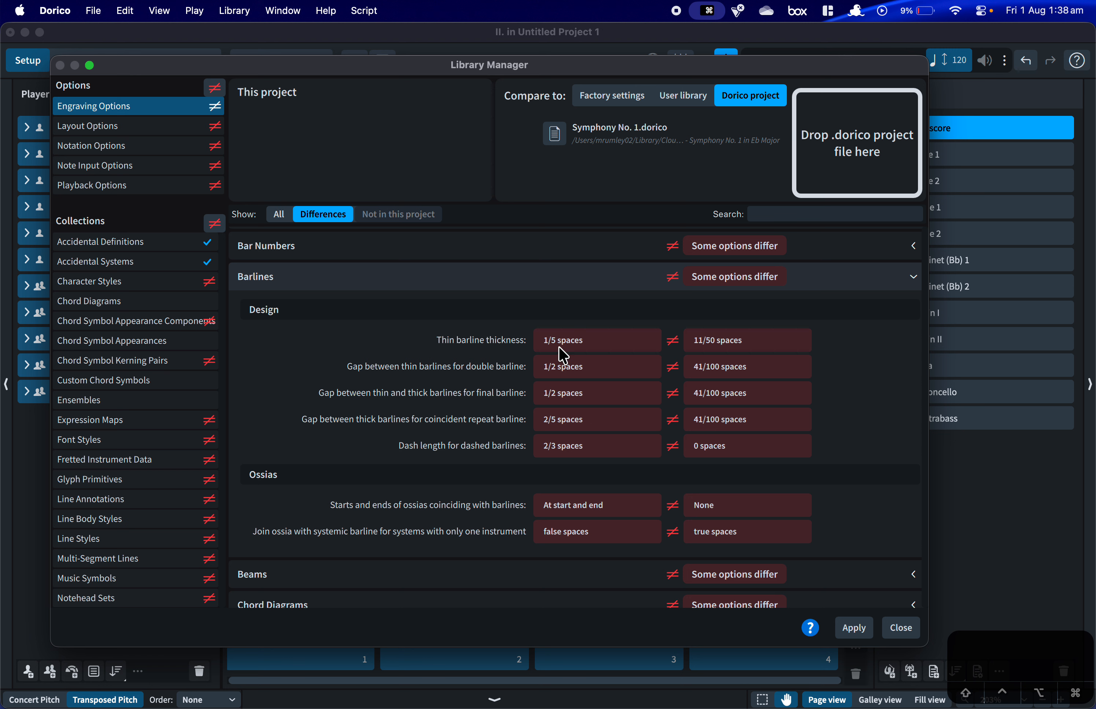
Mark the thin barline thickness and the whole Barlines category to be copied from Symphony No. 1.dorico into this project.
left_click(673, 345)
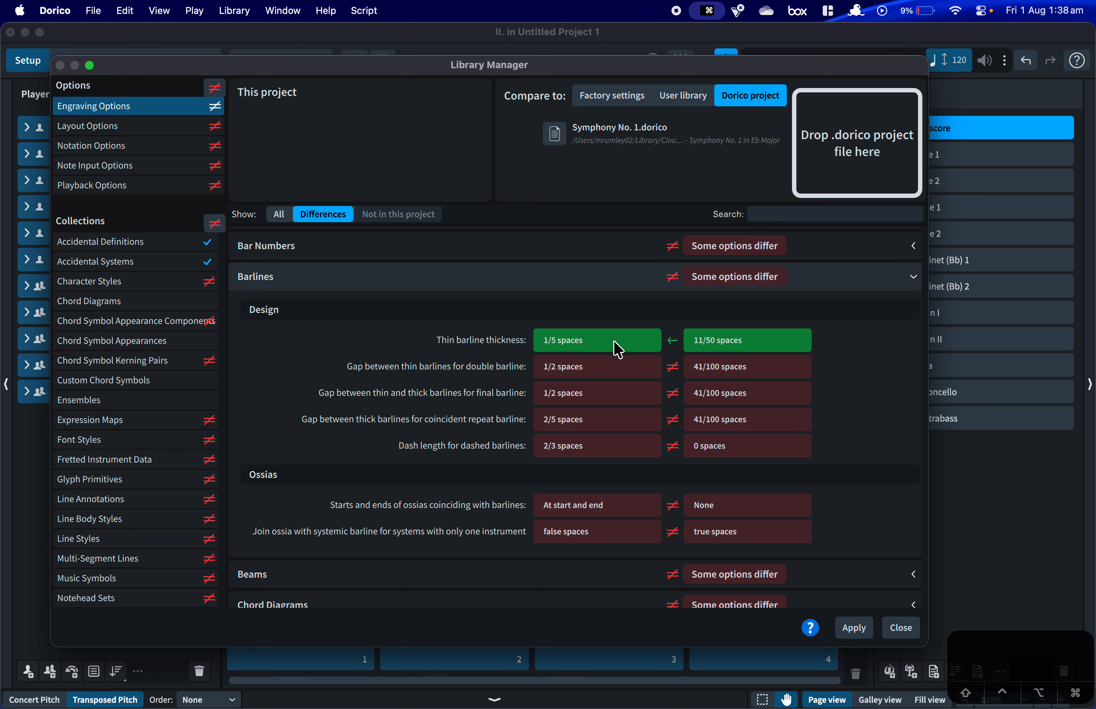
left_click(627, 281)
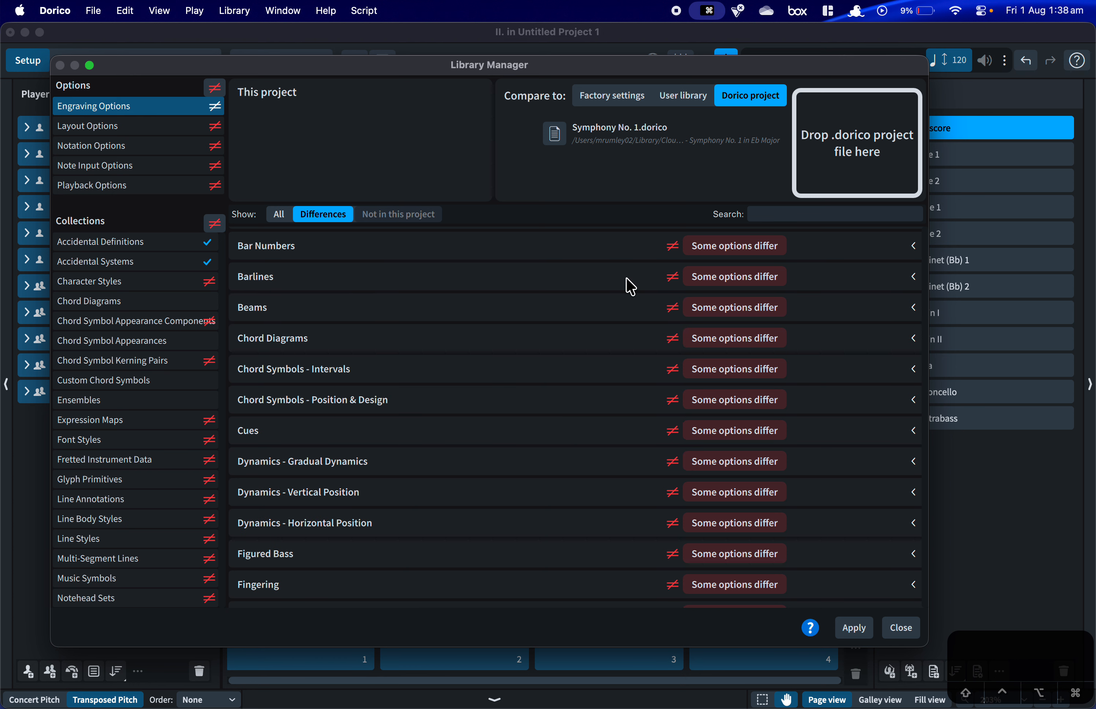
scroll(629, 286, "up", 2)
scroll(631, 286, "down", 2)
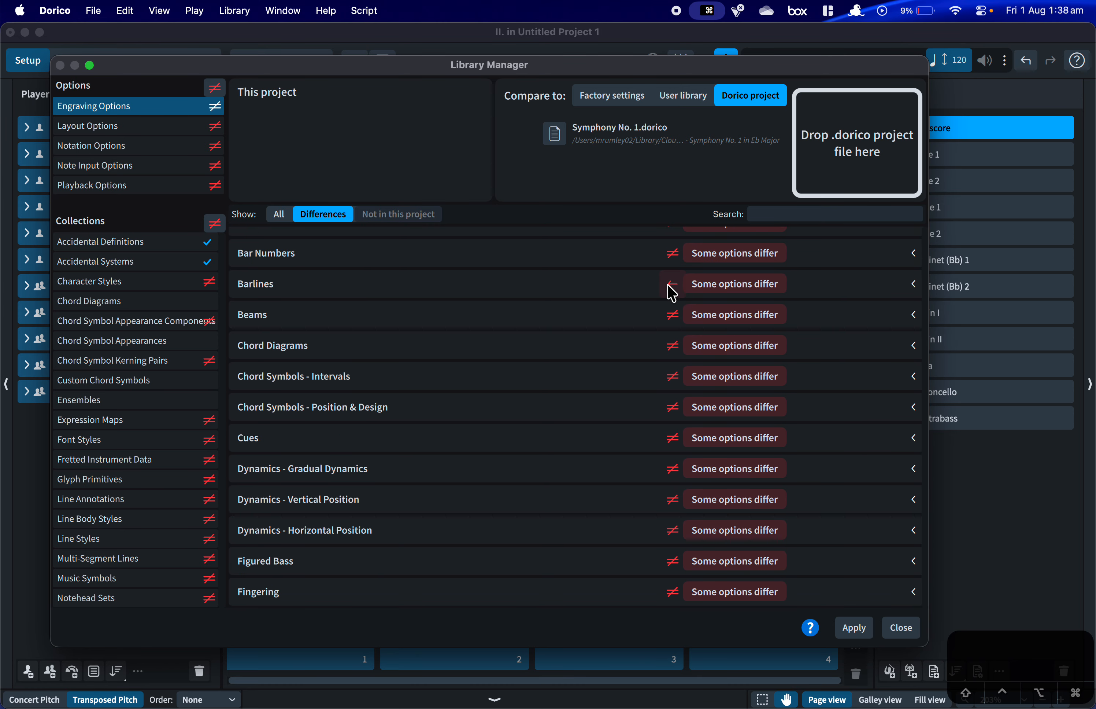
left_click(672, 290)
left_click(617, 290)
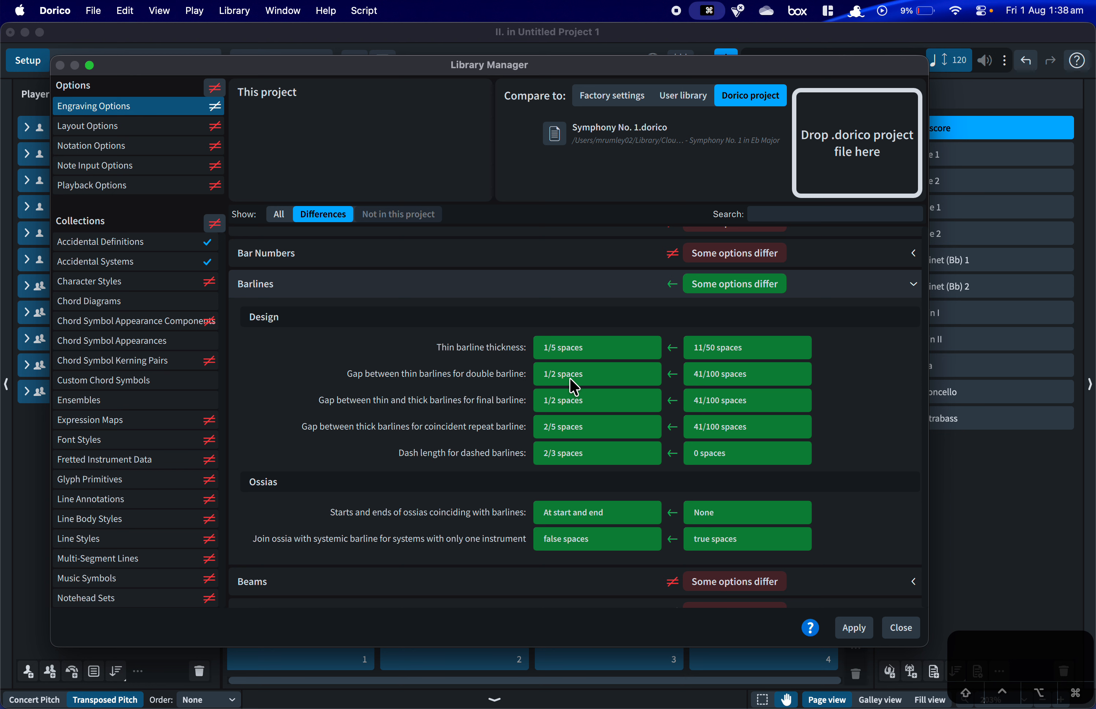
left_click(509, 290)
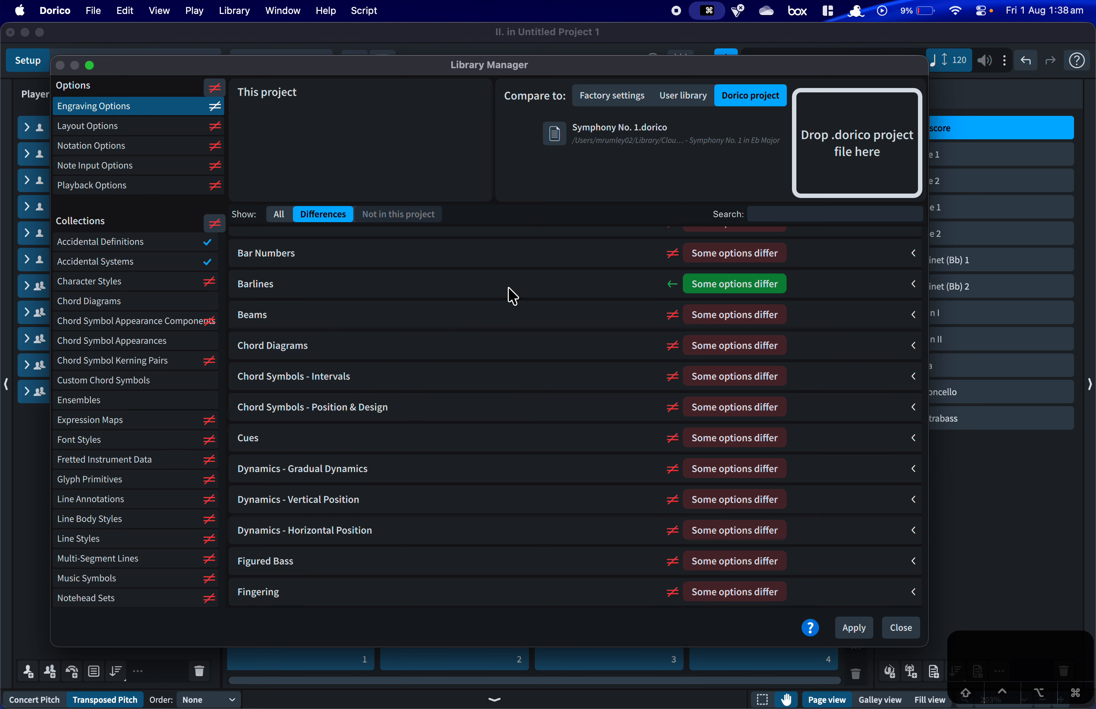
Mark all Engraving Options and all differing Collections for import from the comparison project.
left_click(215, 106)
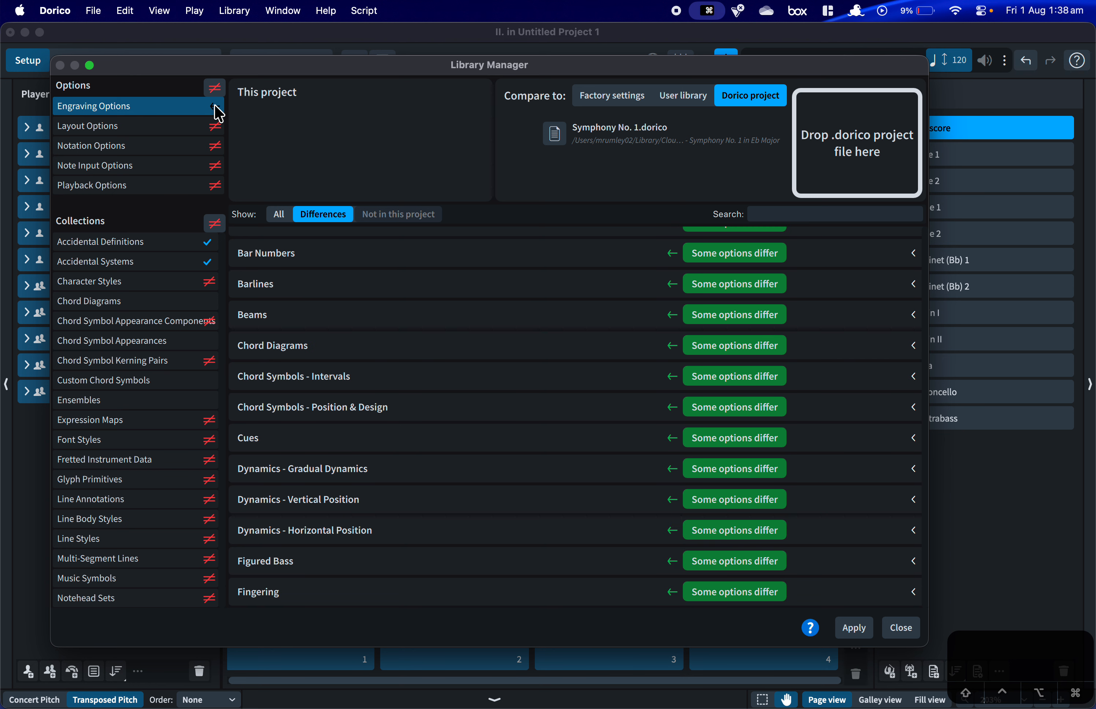
scroll(130, 389, "down", 10)
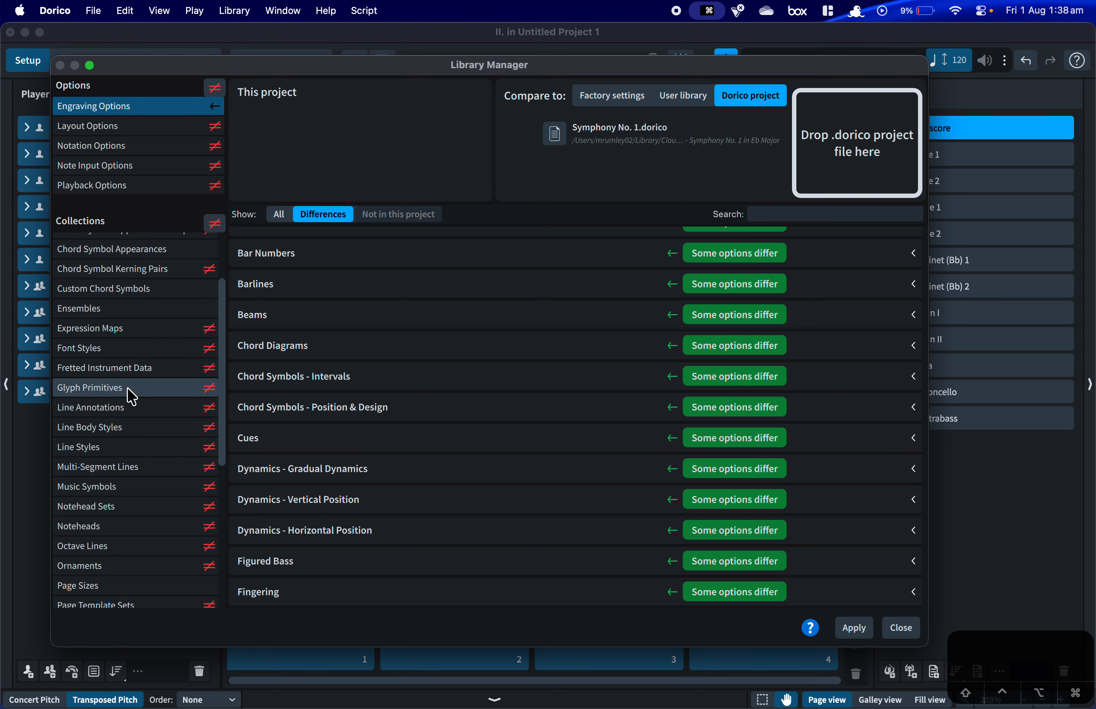
scroll(130, 396, "up", 10)
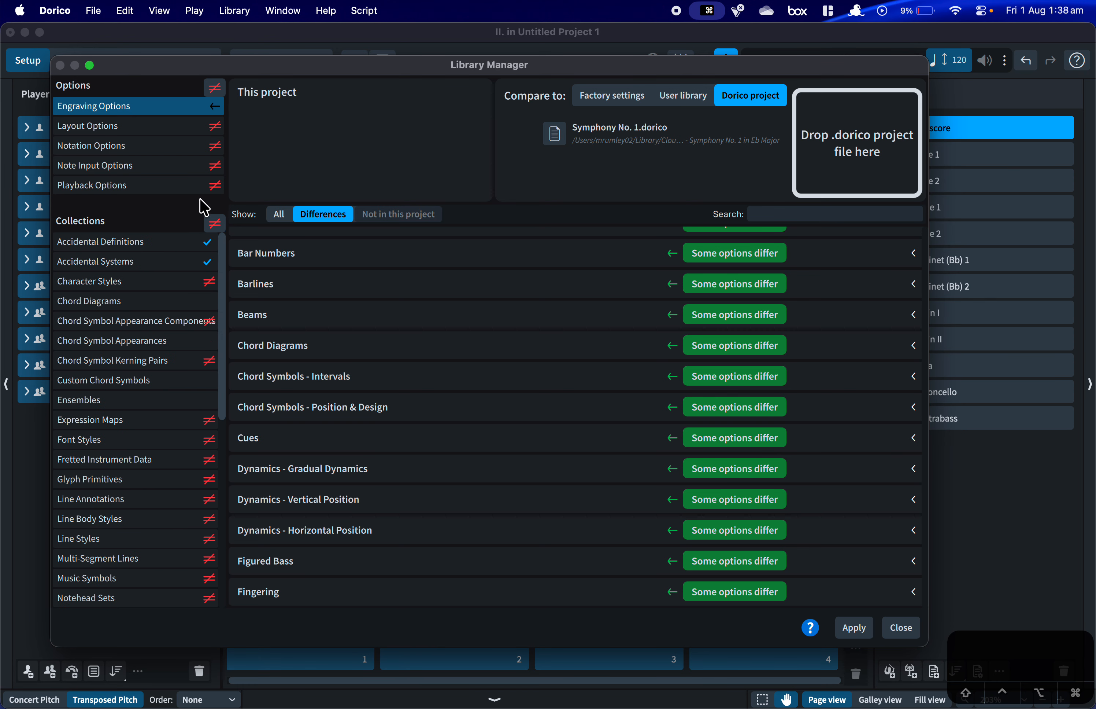
scroll(156, 369, "down", 5)
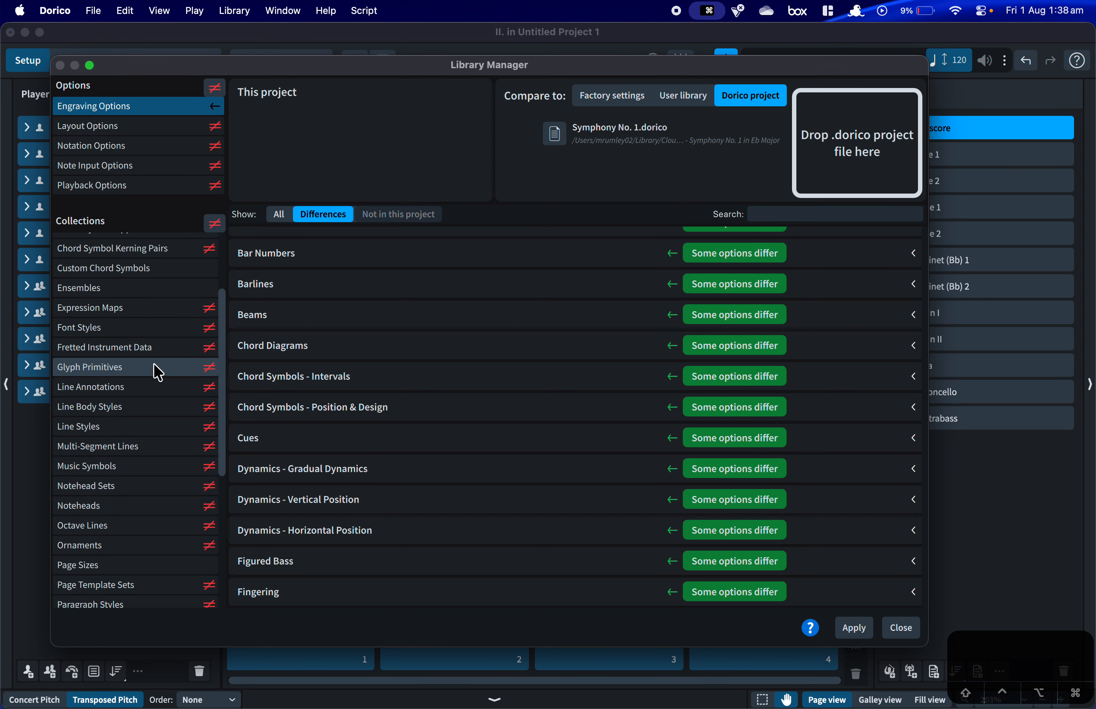
left_click(212, 225)
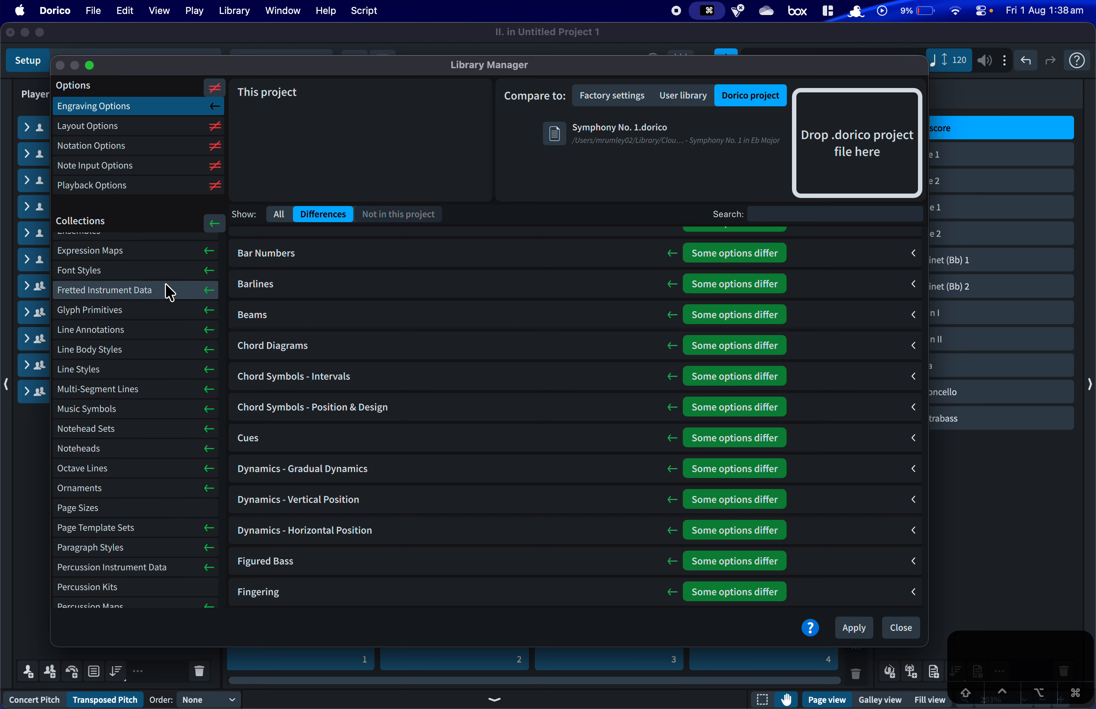
In Layout Options, mark every differing category of the Full score layout for import, from Bar Numbers to Vertical Spacing.
left_click(135, 136)
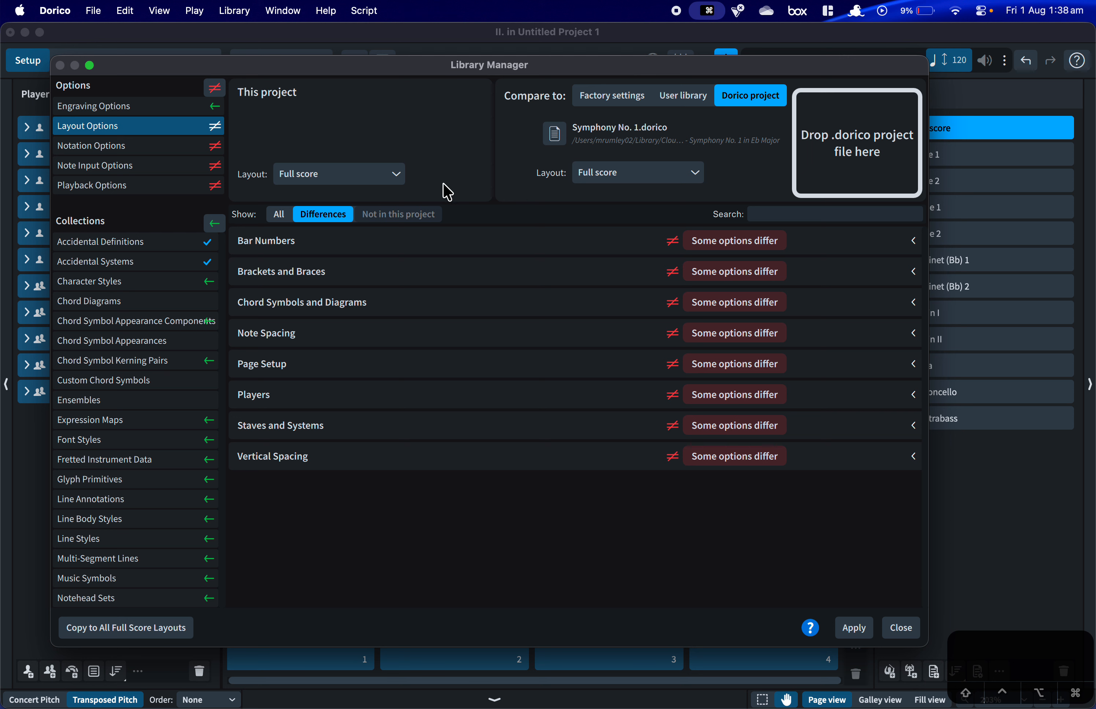
left_click(380, 174)
left_click(457, 163)
left_click(672, 241)
left_click(672, 271)
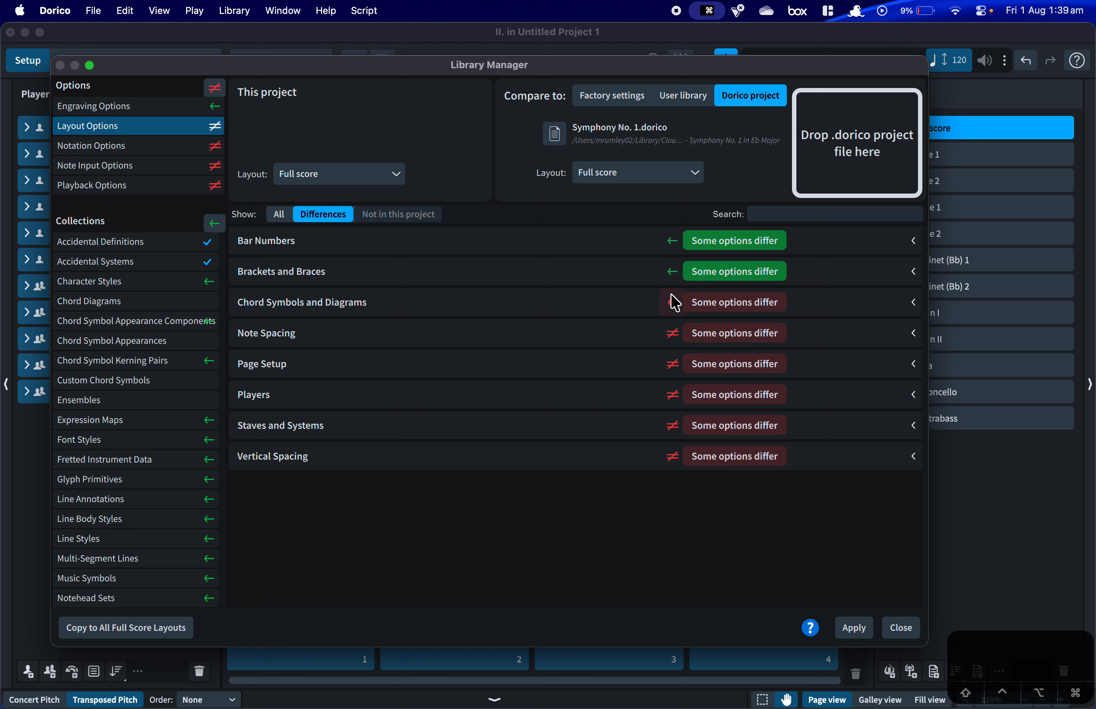
left_click(672, 302)
left_click(672, 333)
left_click(672, 363)
left_click(672, 395)
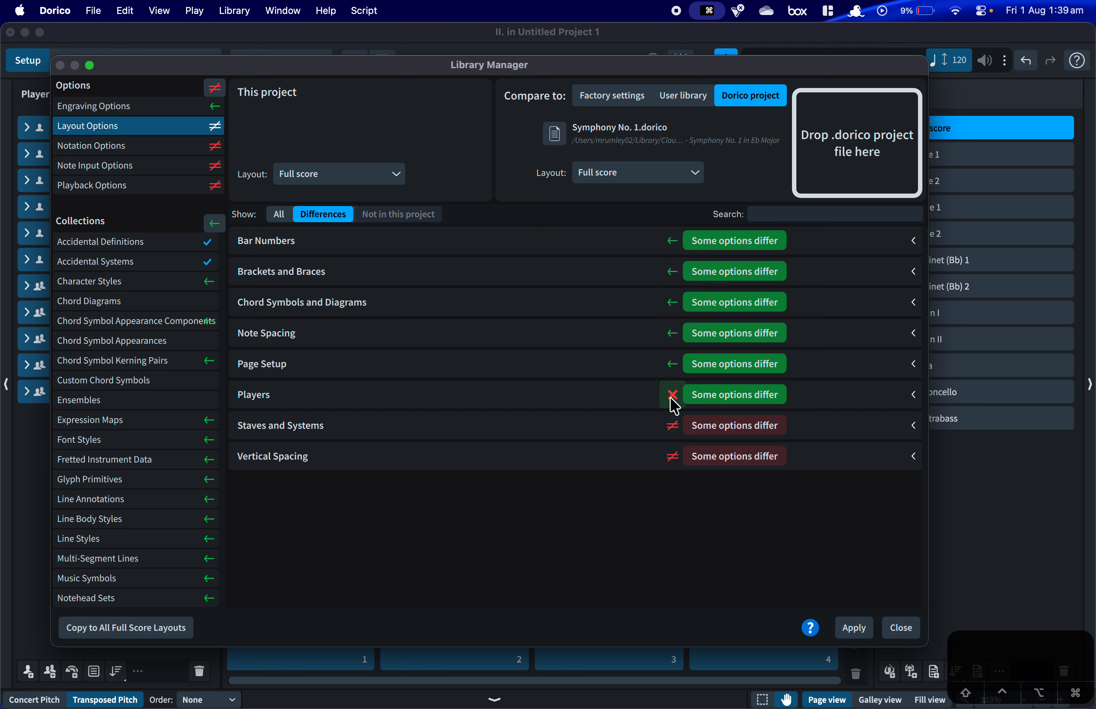
left_click(672, 424)
left_click(672, 456)
Set the compared layout to Flute 1 for both this project and Symphony No. 1.dorico.
left_click(358, 178)
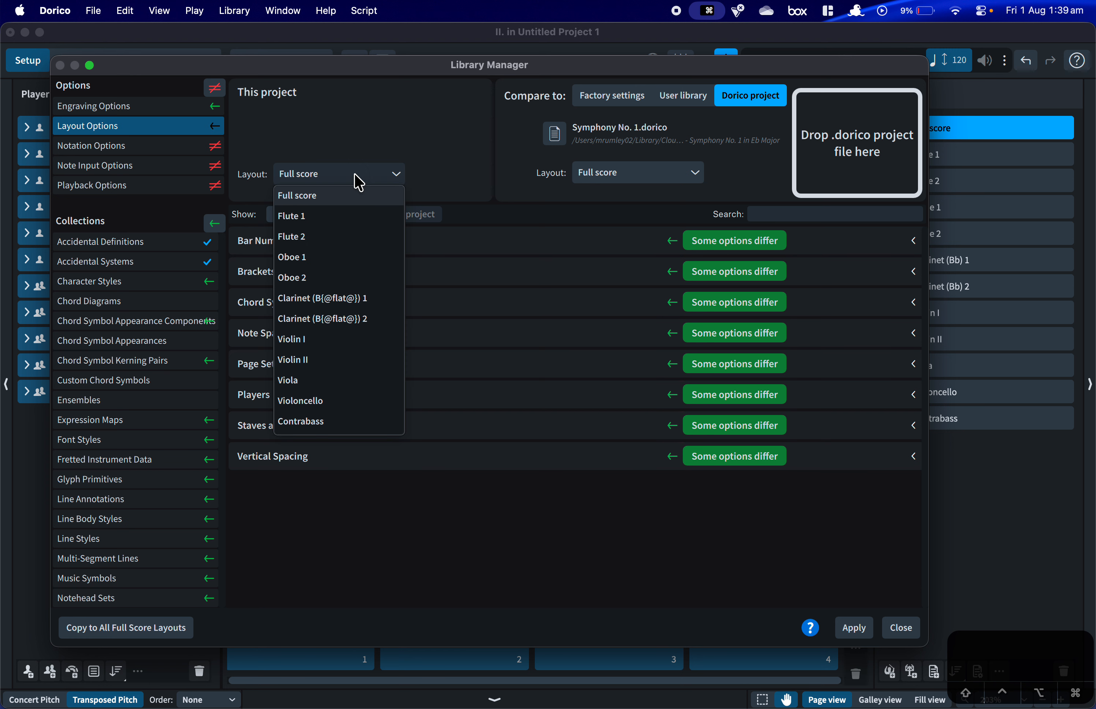
left_click(338, 216)
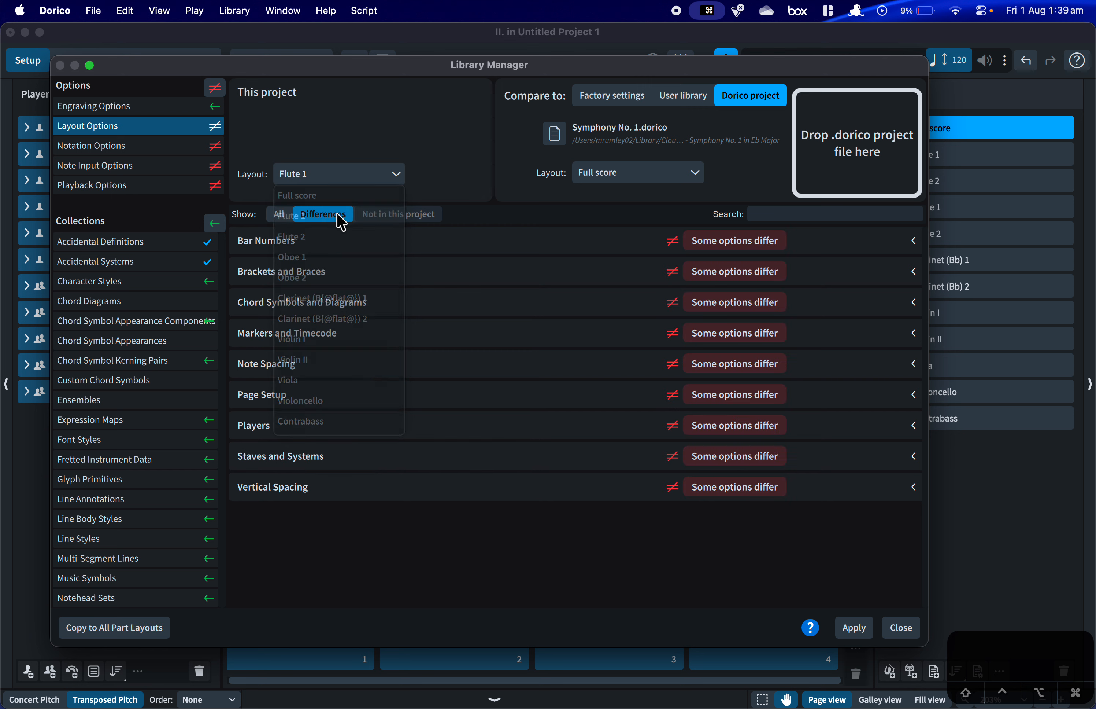
left_click(636, 179)
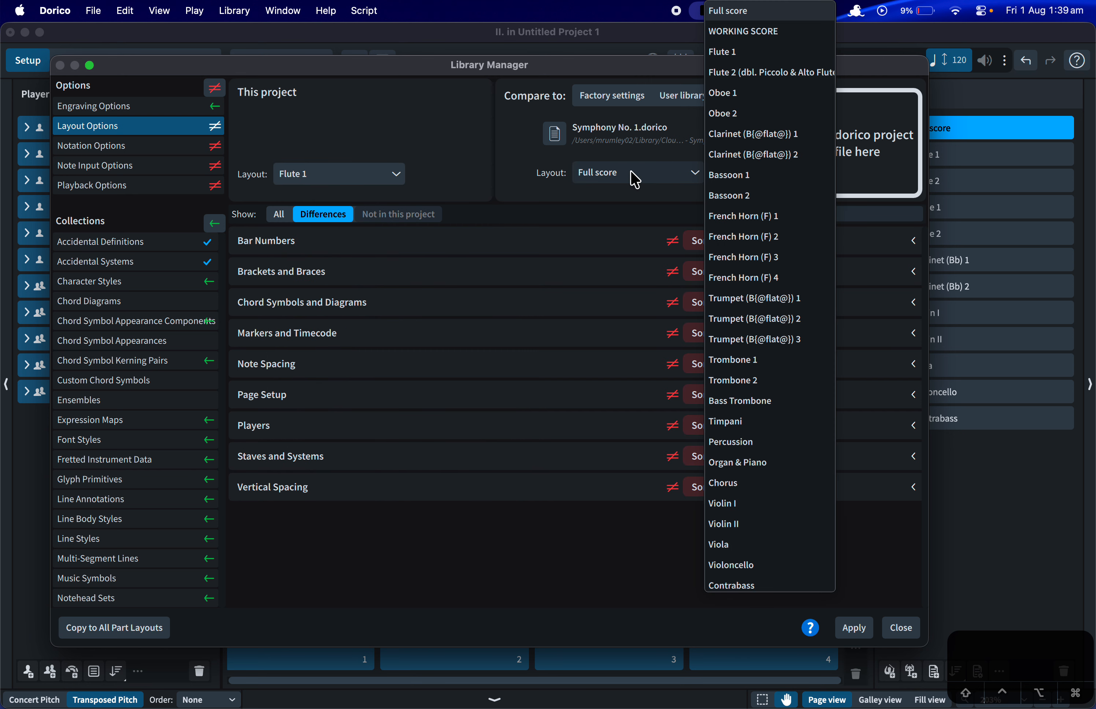
left_click(769, 54)
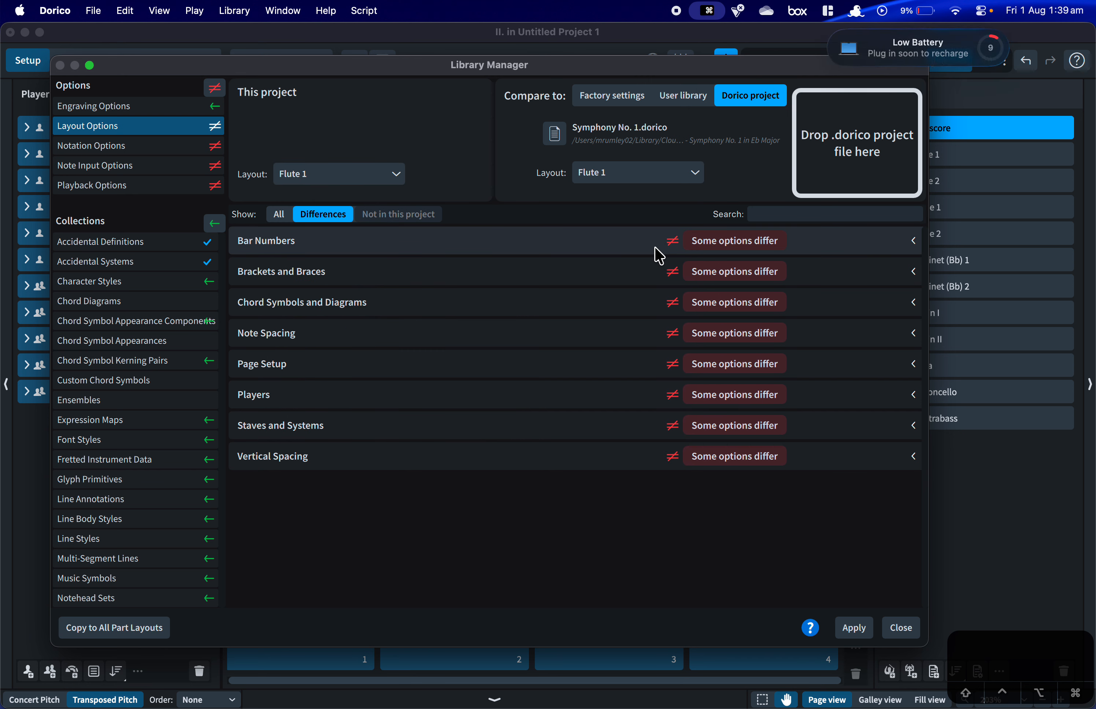
Mark every differing Layout Options category of the Flute 1 layout for import, from Bar Numbers to Vertical Spacing.
left_click(670, 242)
left_click(672, 272)
left_click(673, 304)
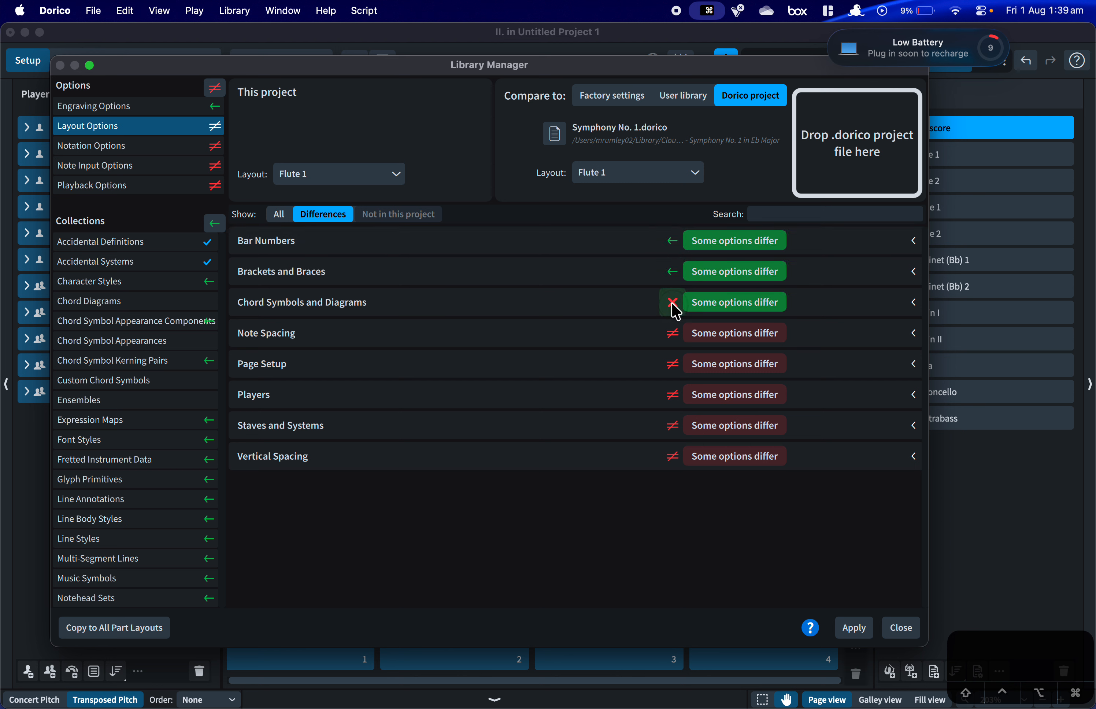
left_click(674, 336)
left_click(673, 366)
left_click(673, 398)
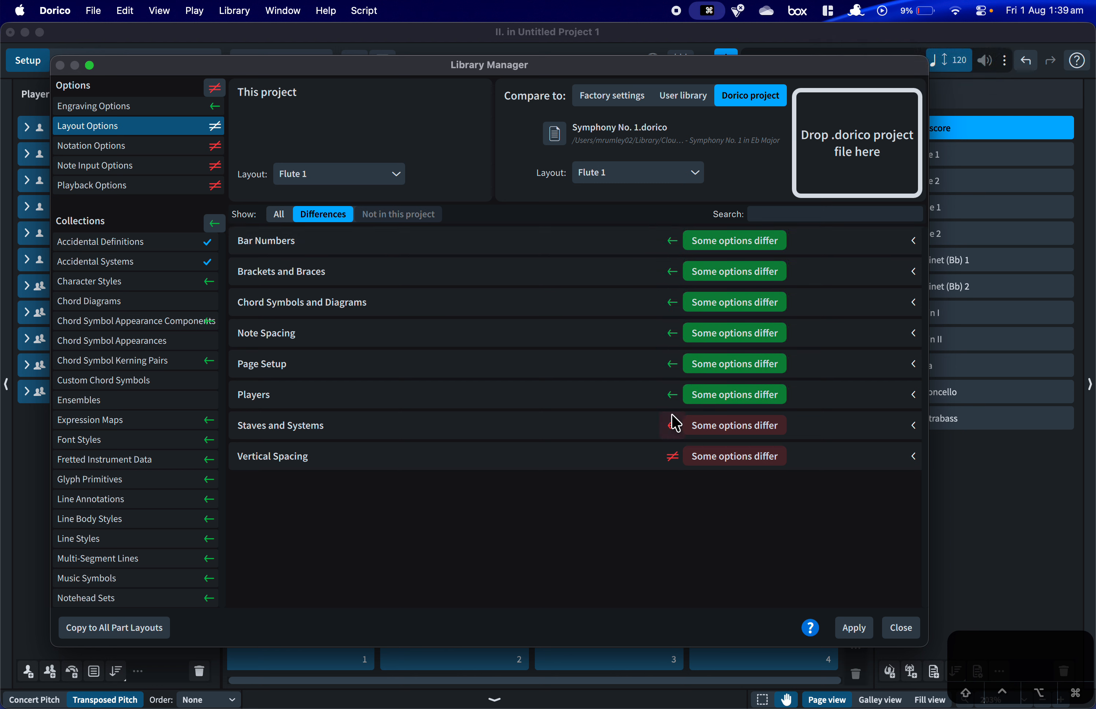
left_click(674, 428)
left_click(673, 457)
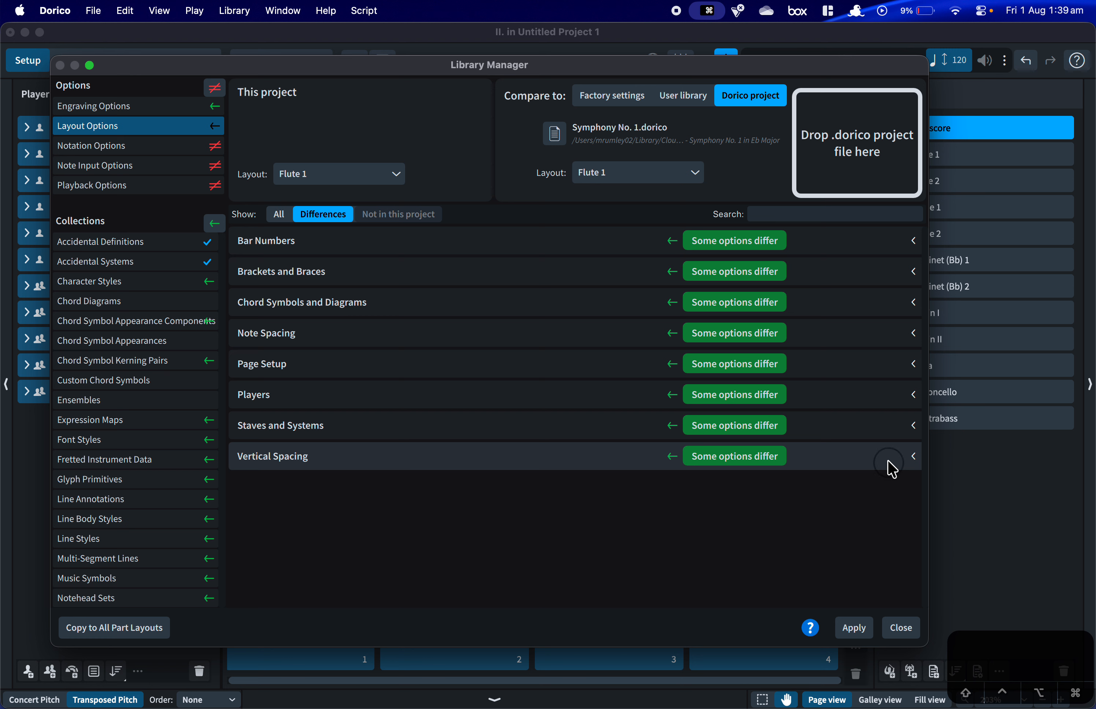
Expand the Vertical Spacing category of the Flute 1 layout, remove its import mark and collapse it again.
left_click(890, 465)
left_click(672, 457)
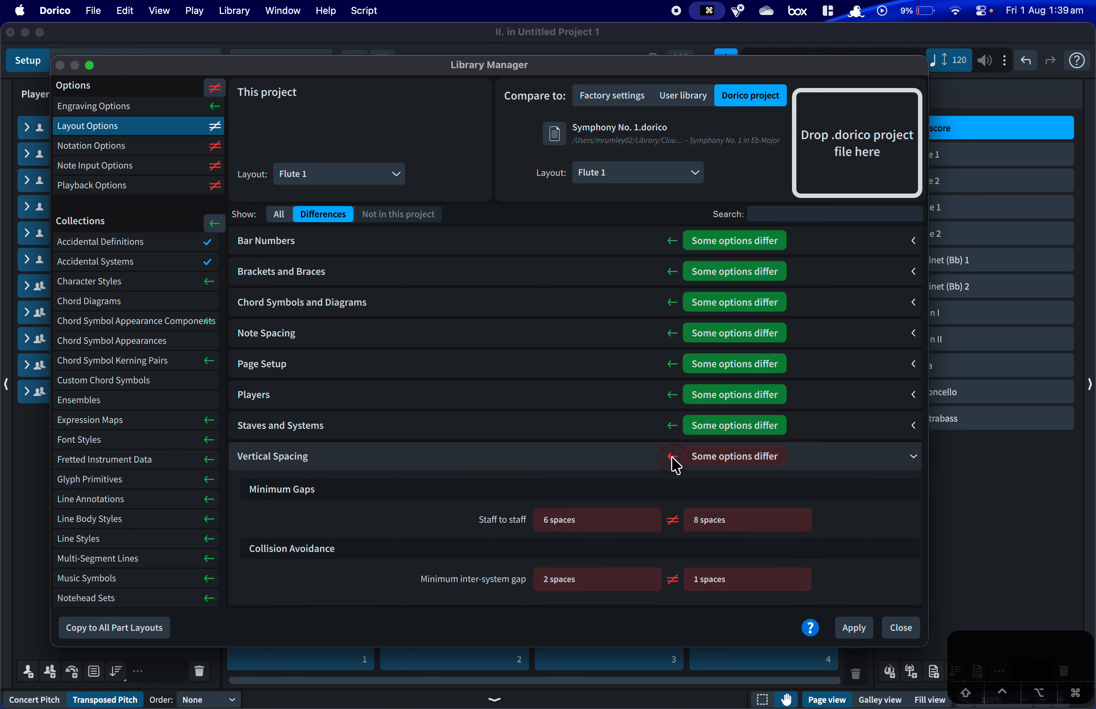
left_click(862, 452)
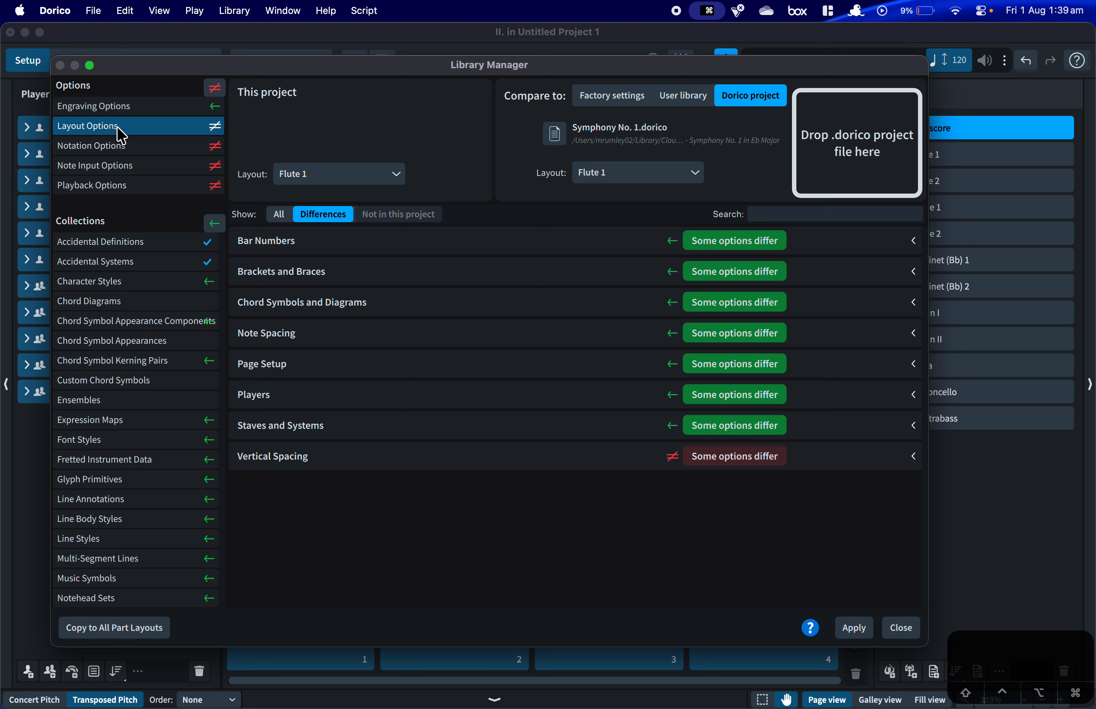
In Notation Options, compare flow II. with II. Fall of Symphony No. 1.dorico and mark Accidentals and Percussion for import.
left_click(102, 143)
left_click(359, 177)
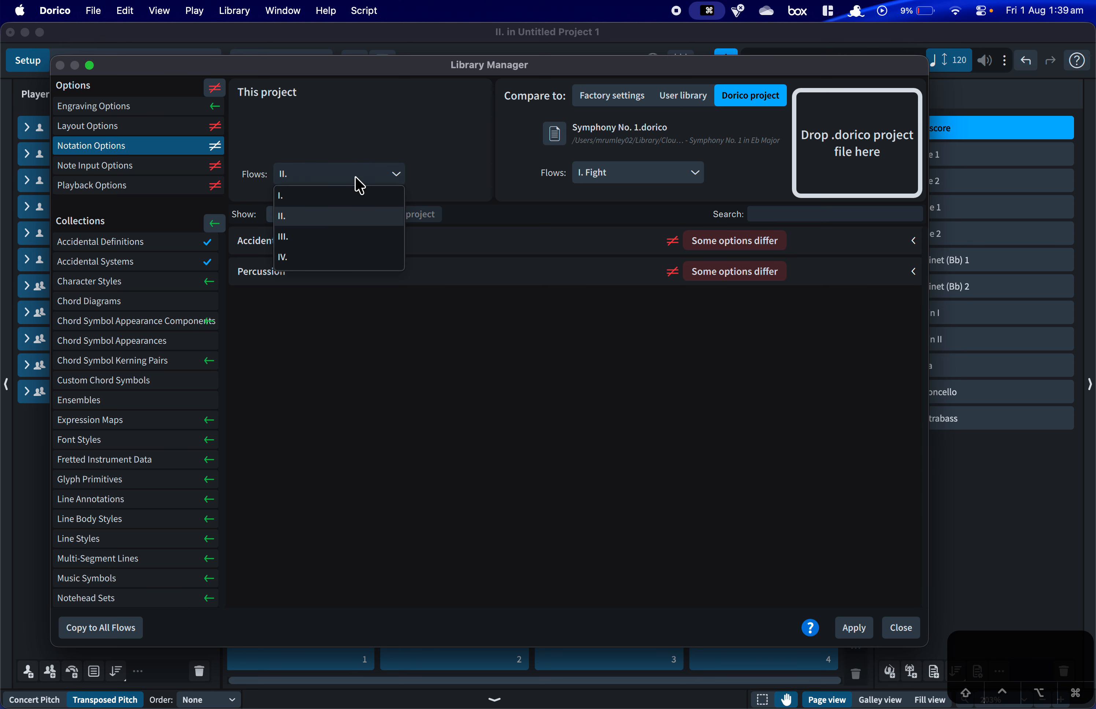
left_click(359, 181)
left_click(604, 172)
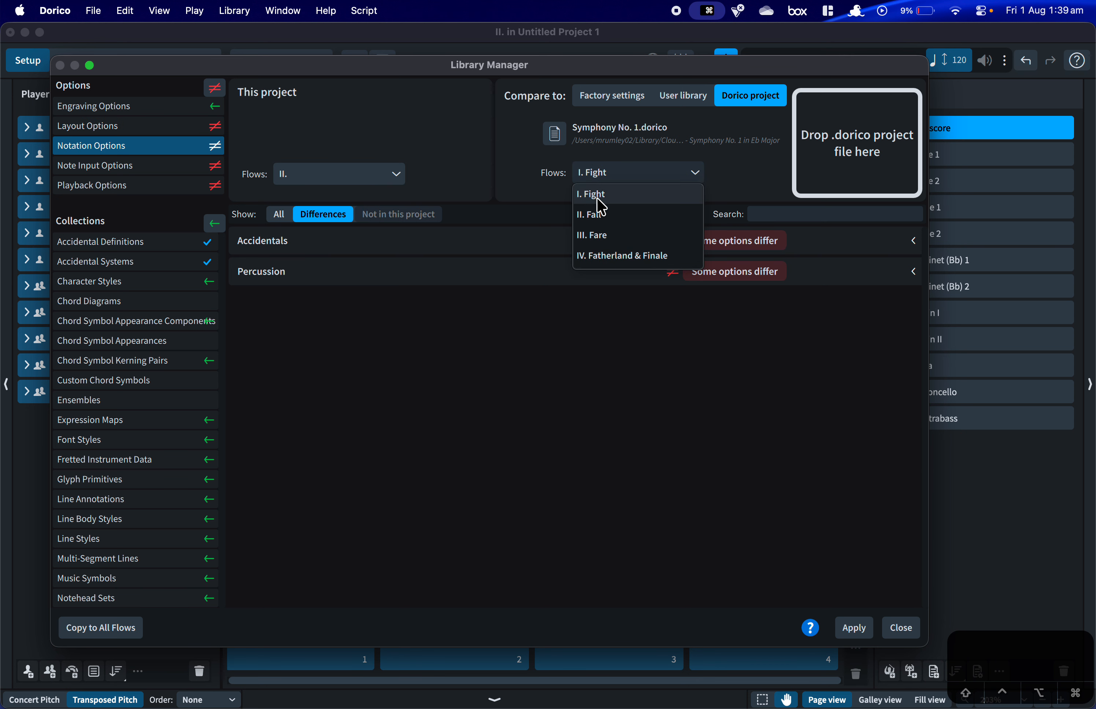
left_click(594, 215)
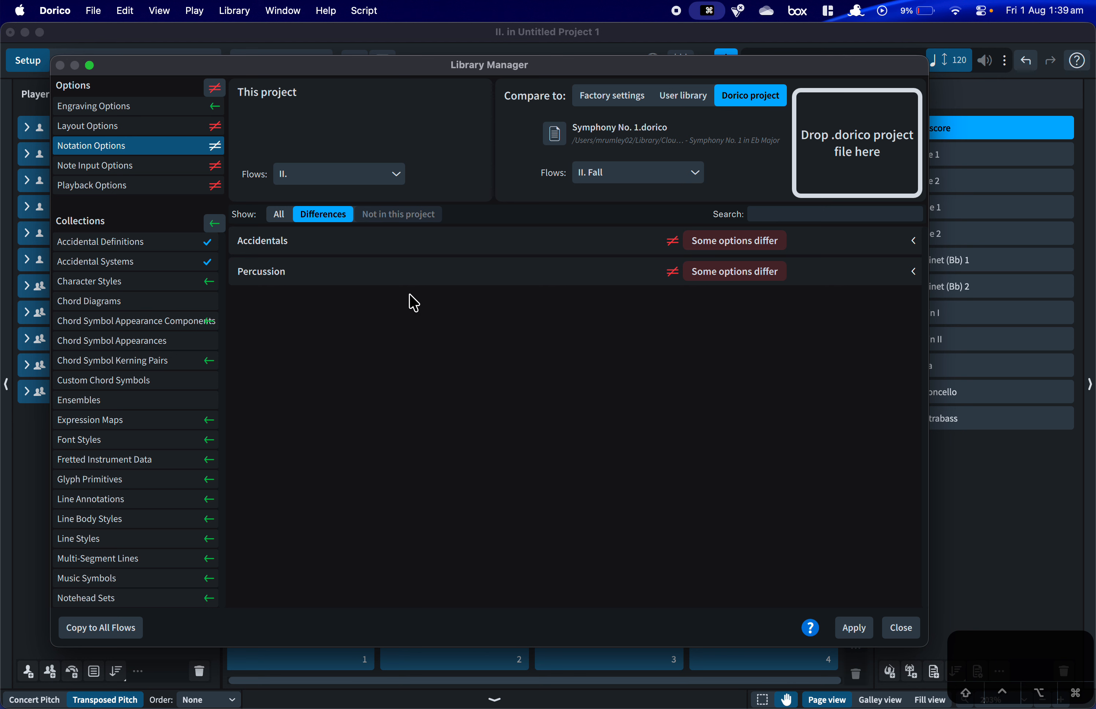
left_click(675, 249)
left_click(673, 272)
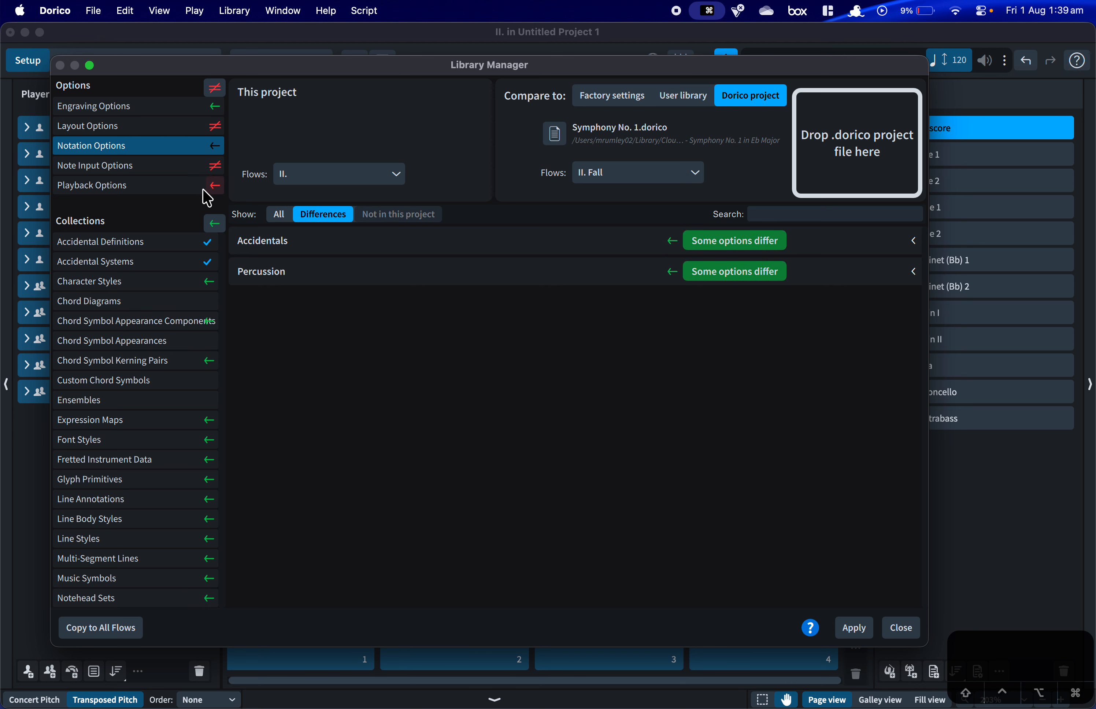
left_click(215, 146)
Inspect the MIDI Input differences in Note Input Options and mark all Note Input Options for import.
left_click(166, 166)
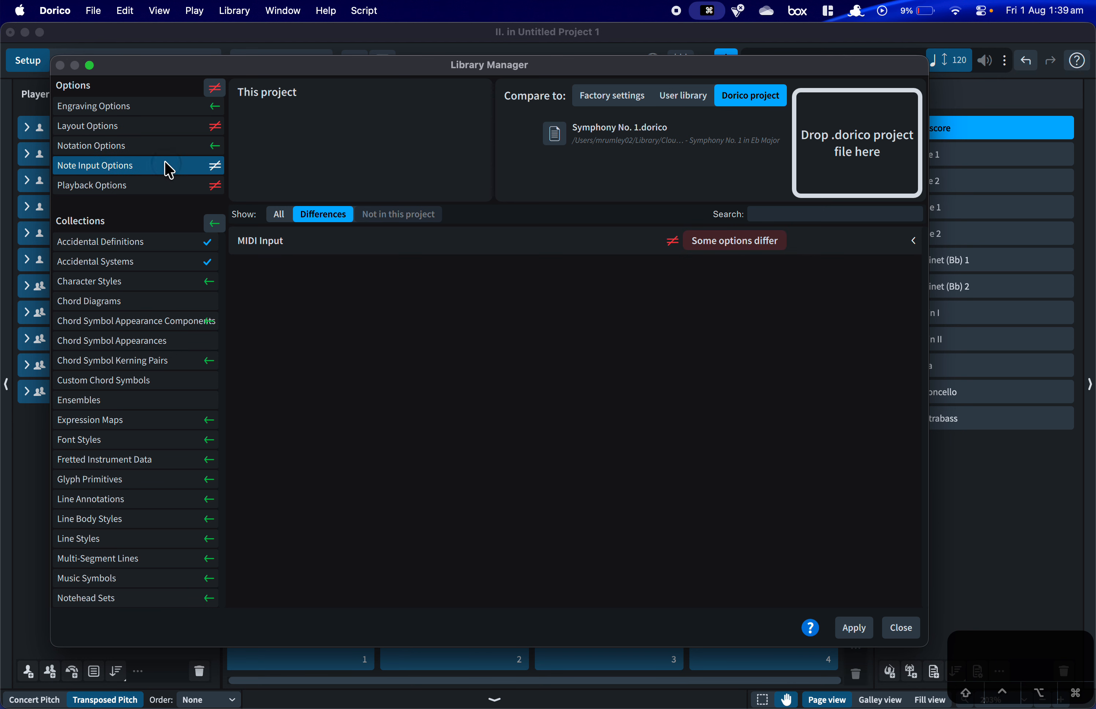
left_click(293, 242)
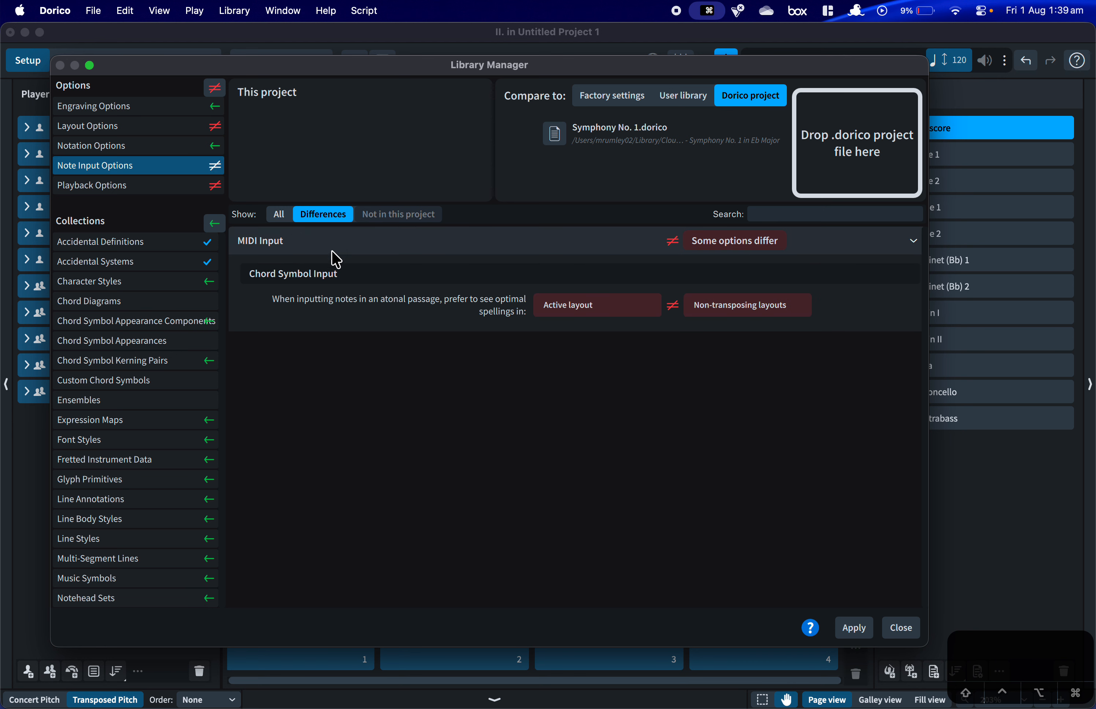
left_click(218, 168)
Inspect the Dynamics differences in Playback Options and mark all Playback Options for import.
left_click(162, 189)
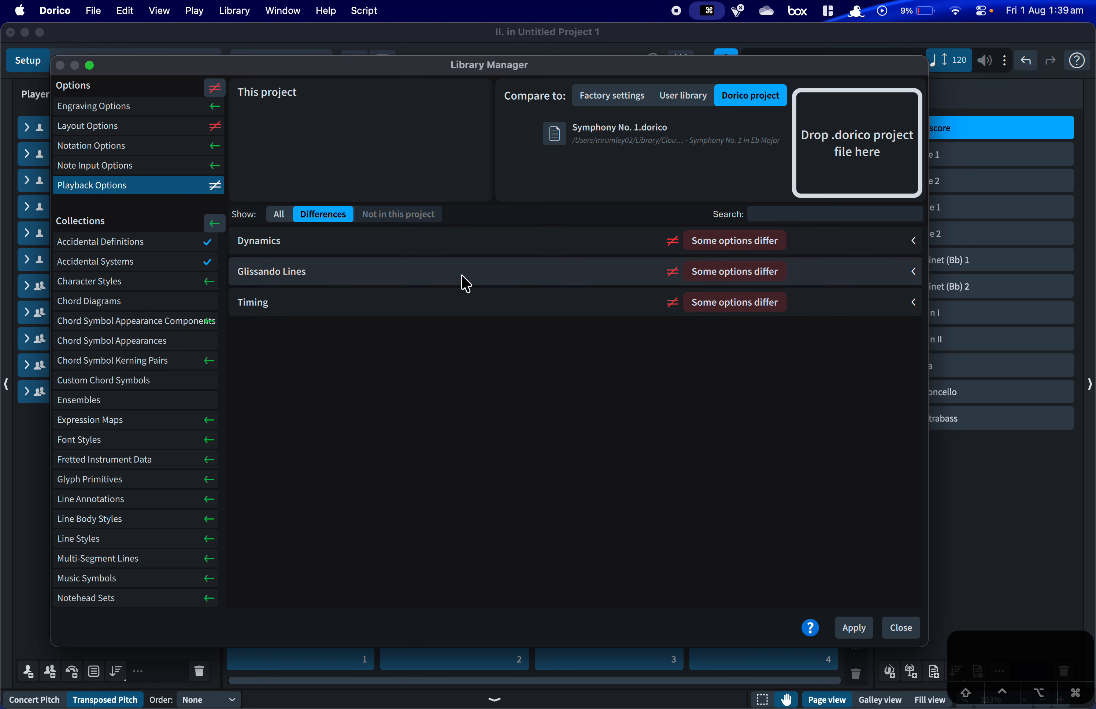
left_click(368, 247)
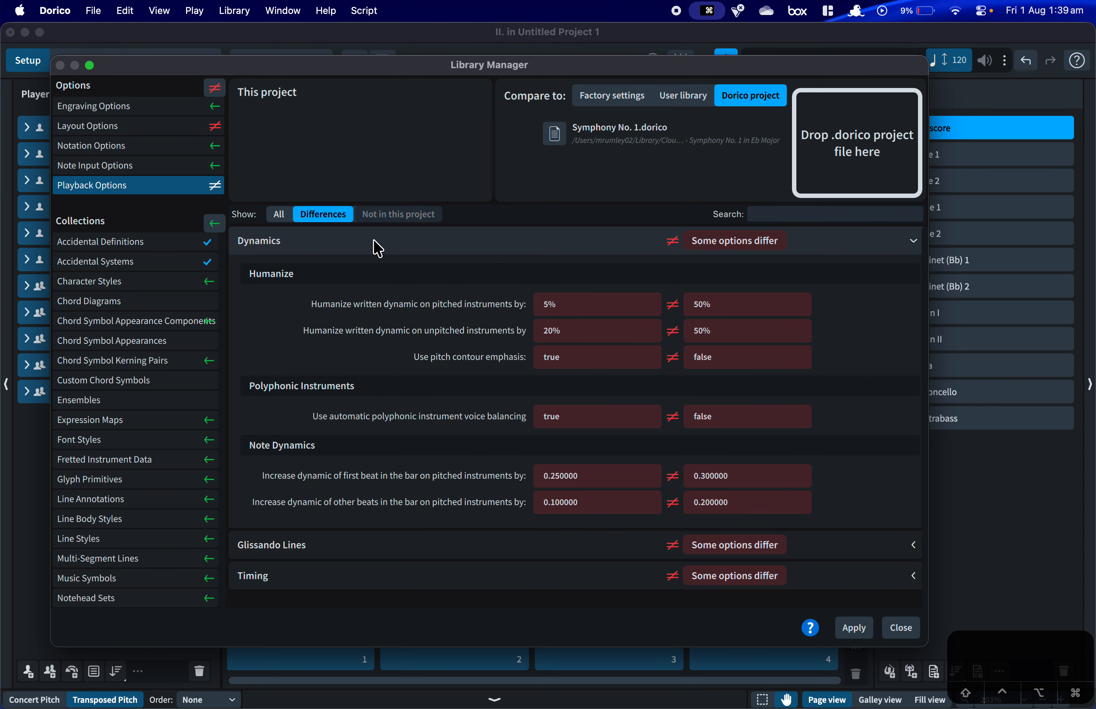
left_click(374, 247)
left_click(303, 243)
left_click(302, 244)
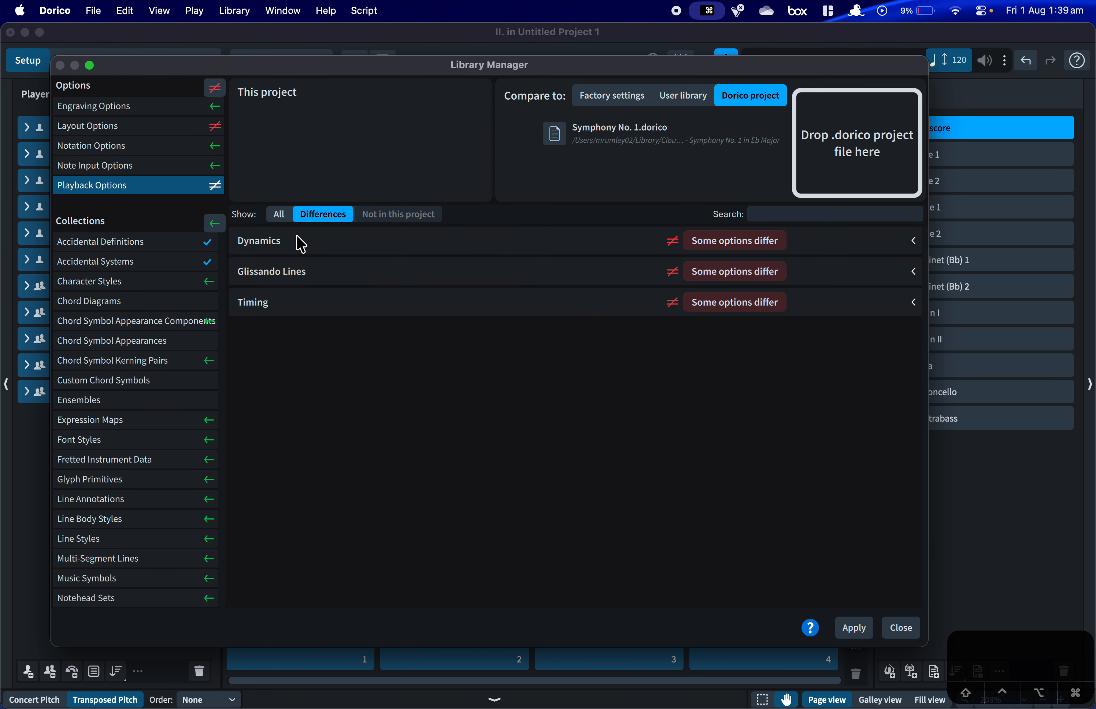
left_click(215, 187)
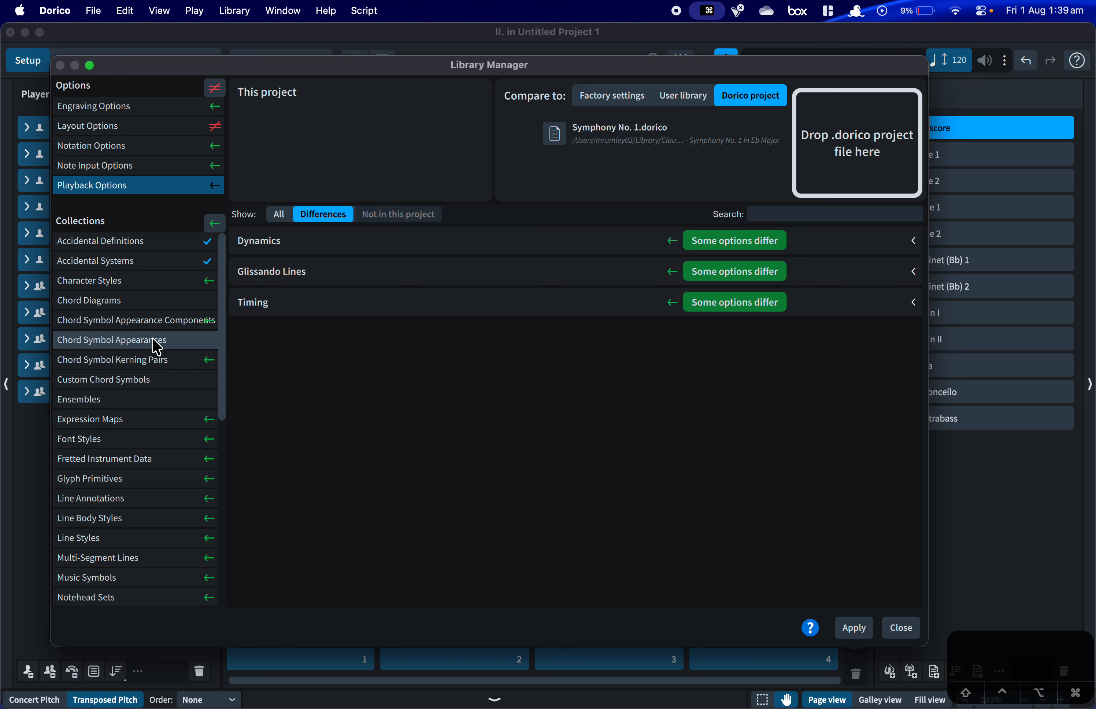
Review the marked Collections and Layout Options, close the Library Manager applying the changes, and check the full score's pages.
scroll(154, 343, "down", 10)
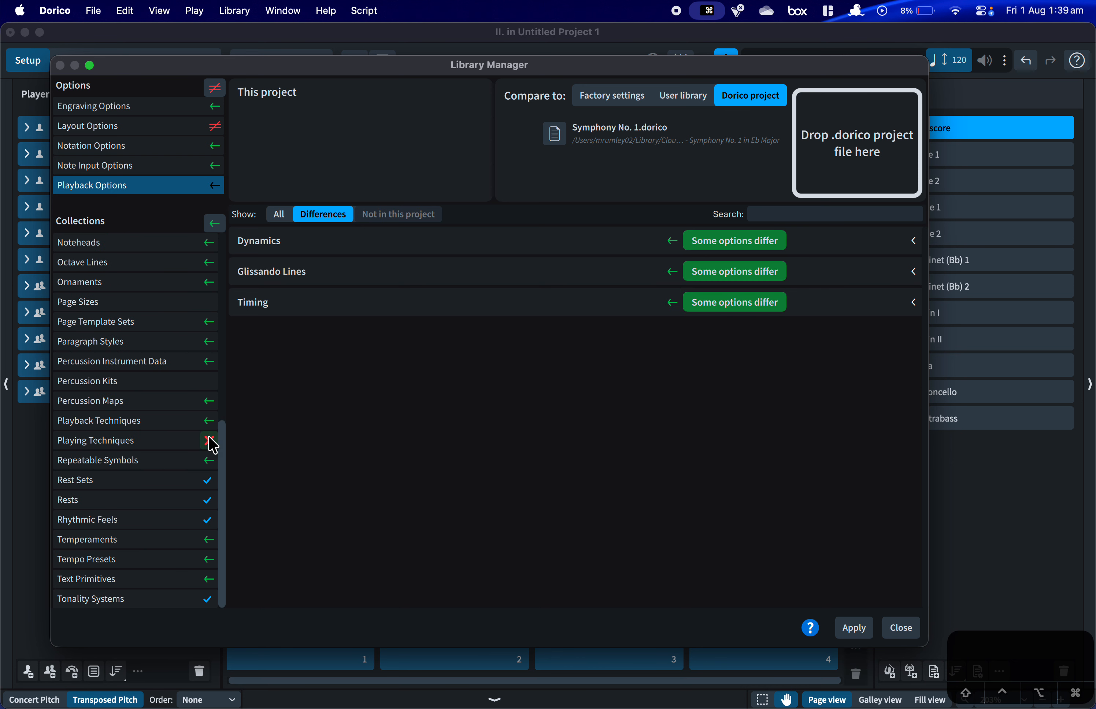
scroll(190, 355, "up", 10)
left_click(168, 131)
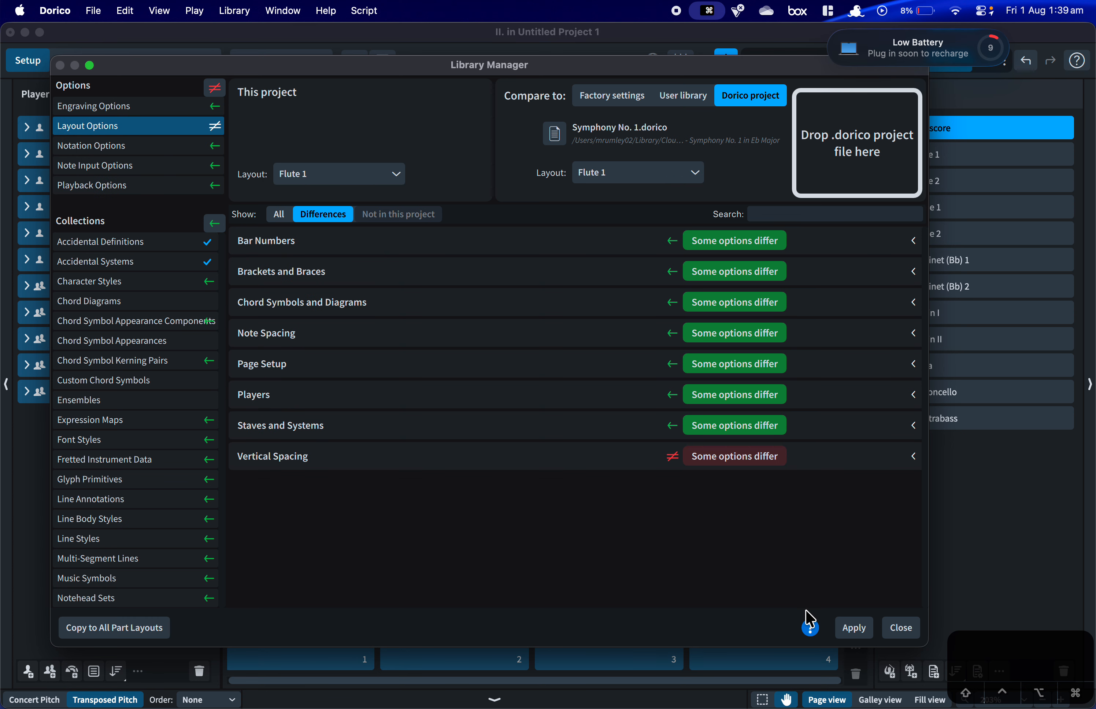
left_click(902, 628)
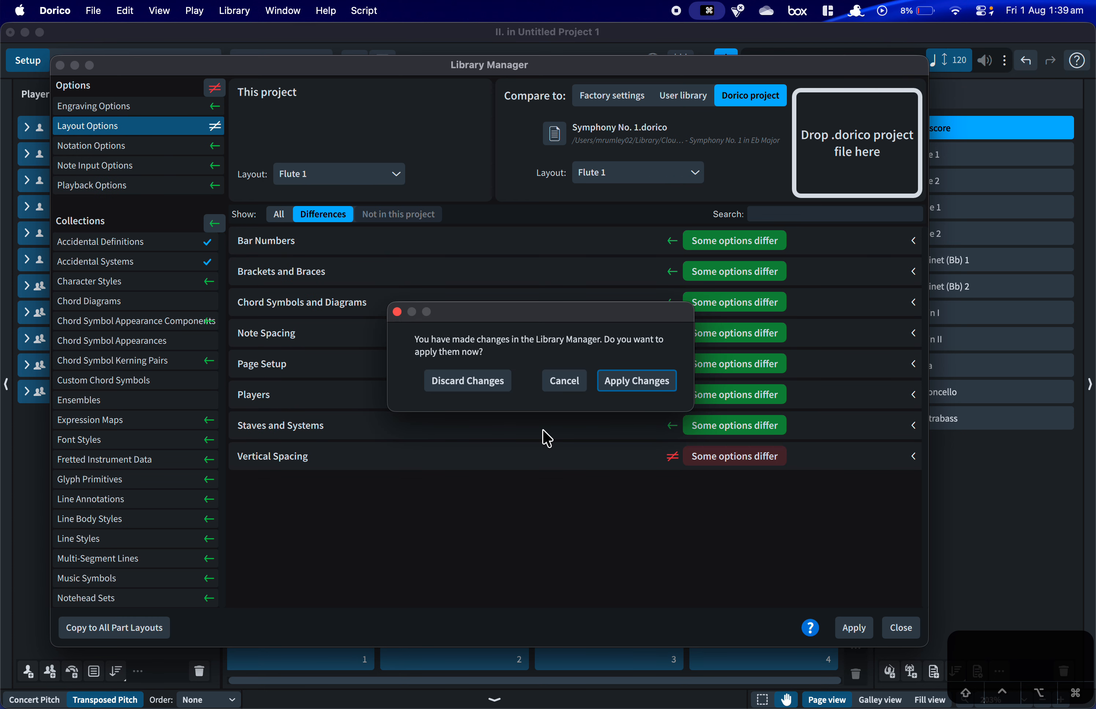
left_click(629, 387)
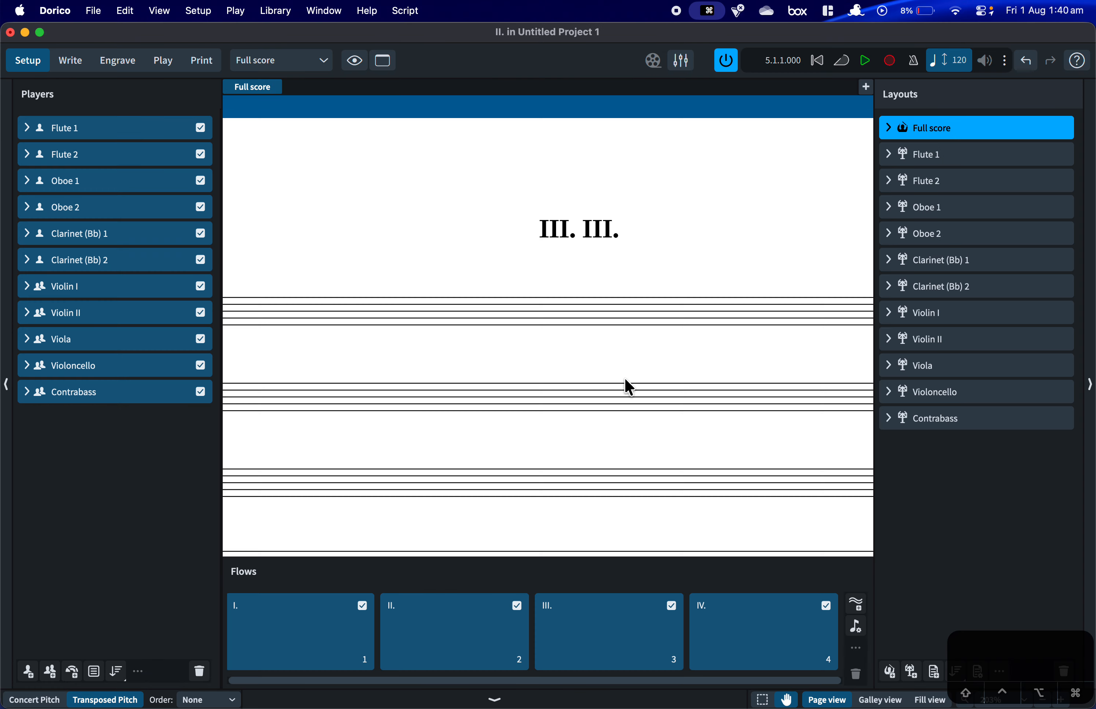
key("alt+super+0")
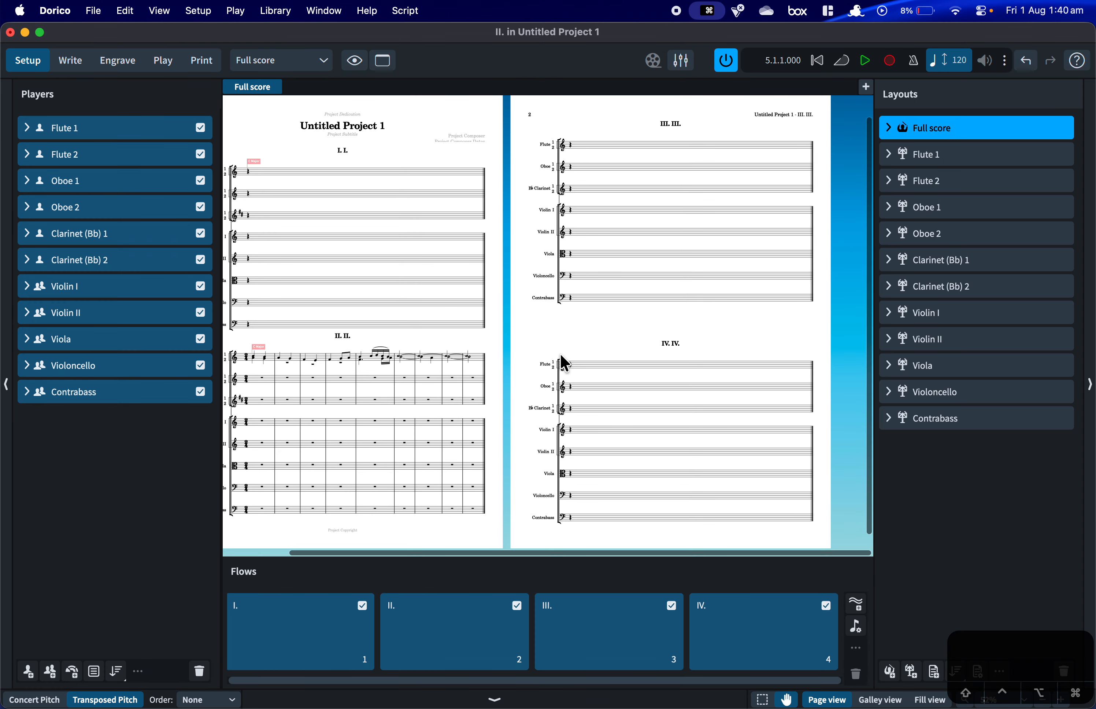
scroll(566, 363, "right", 3)
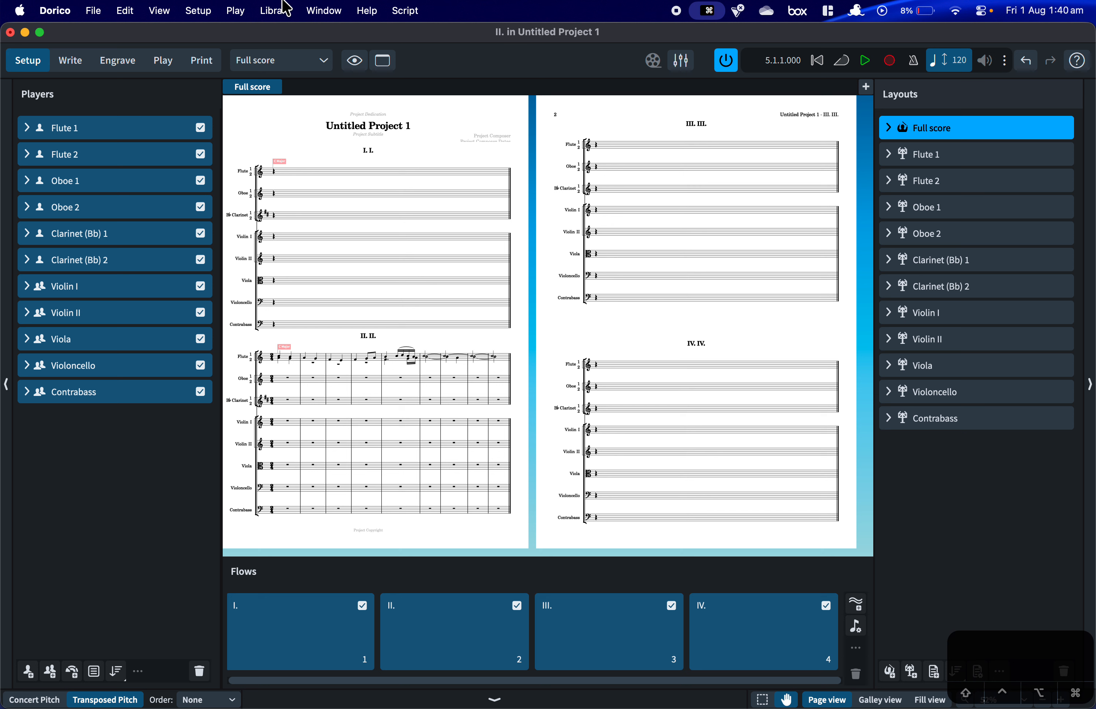
left_click(276, 10)
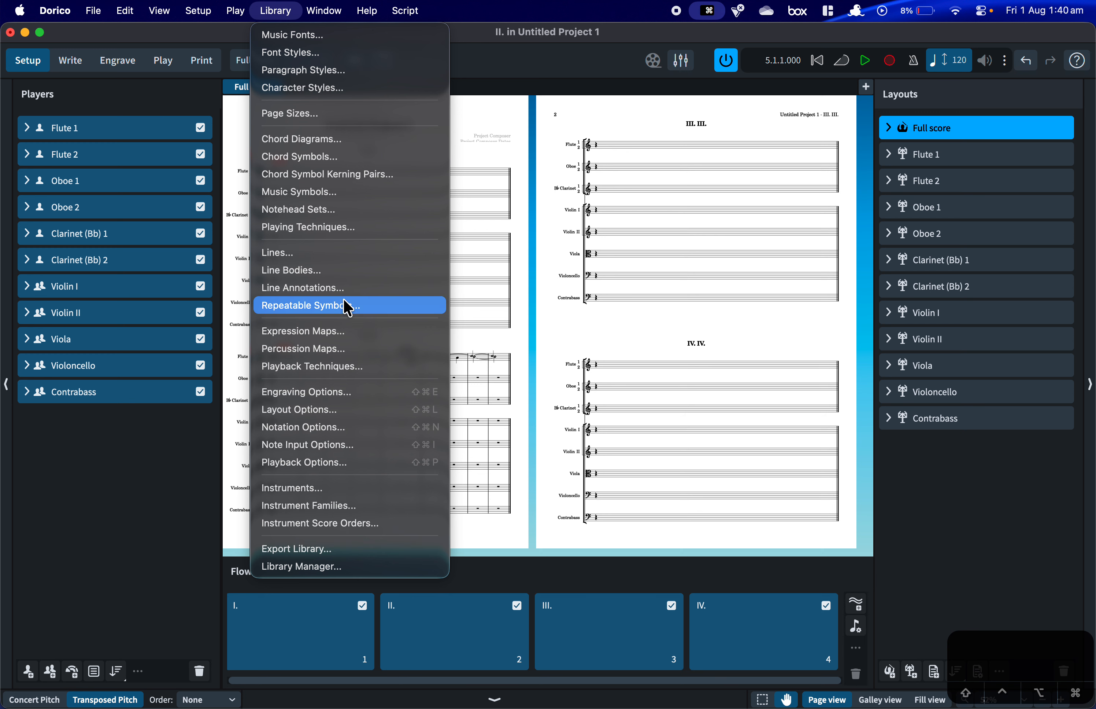
left_click(295, 16)
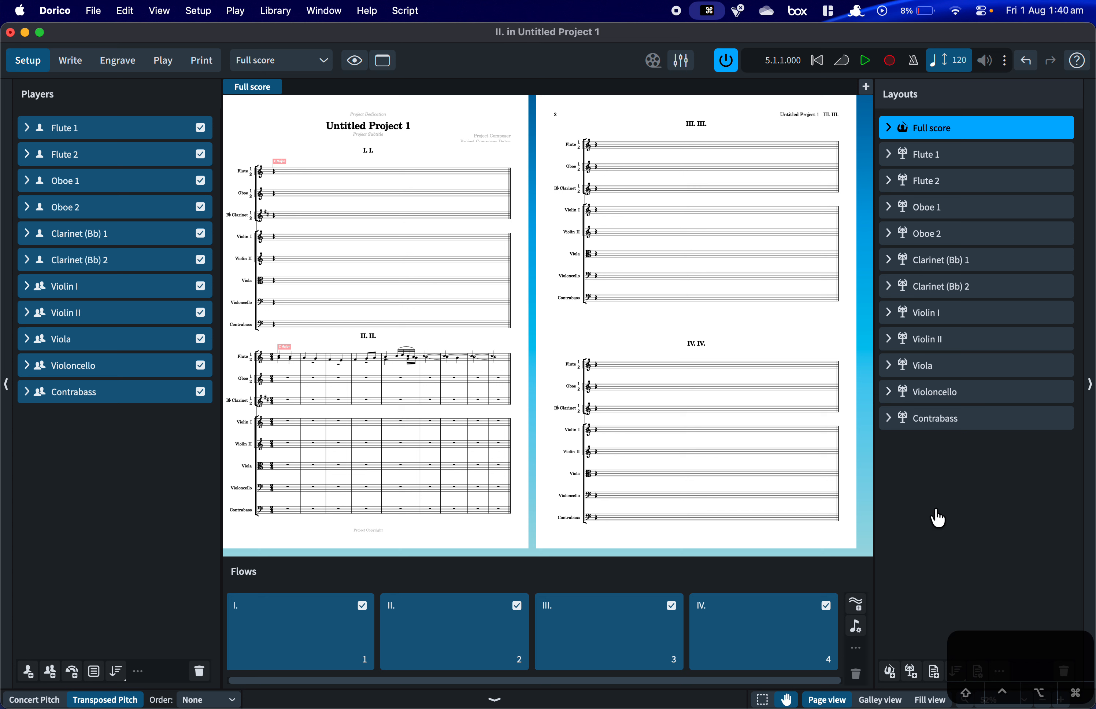
left_click_drag(1013, 655, 991, 597)
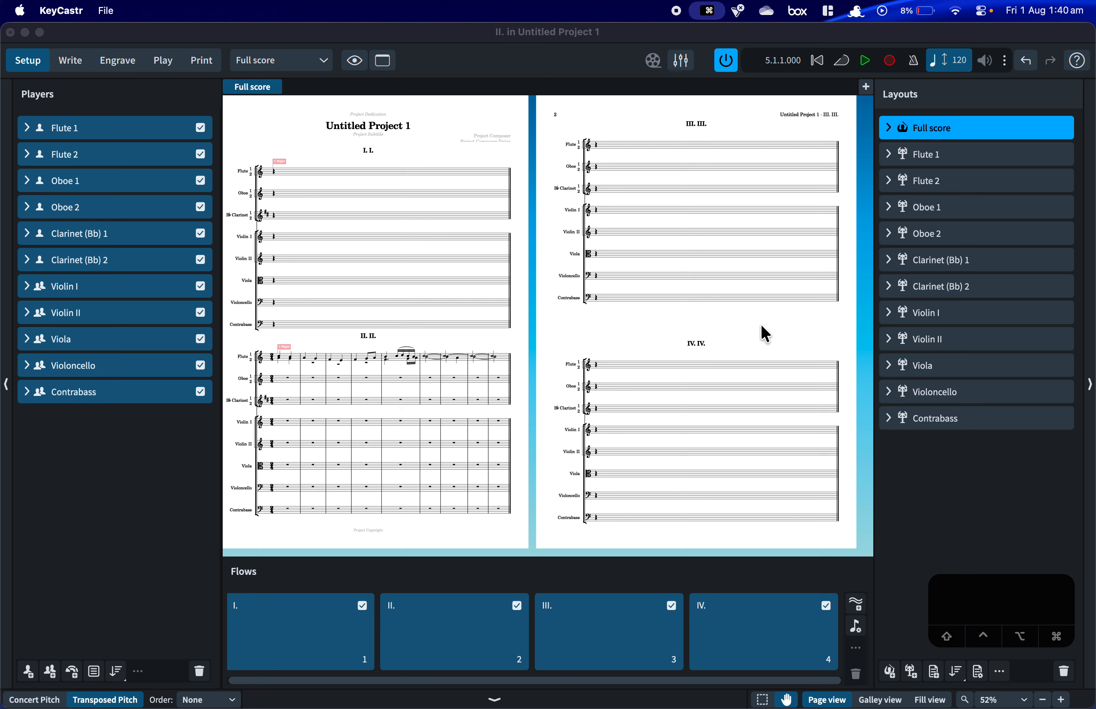
left_click(589, 338)
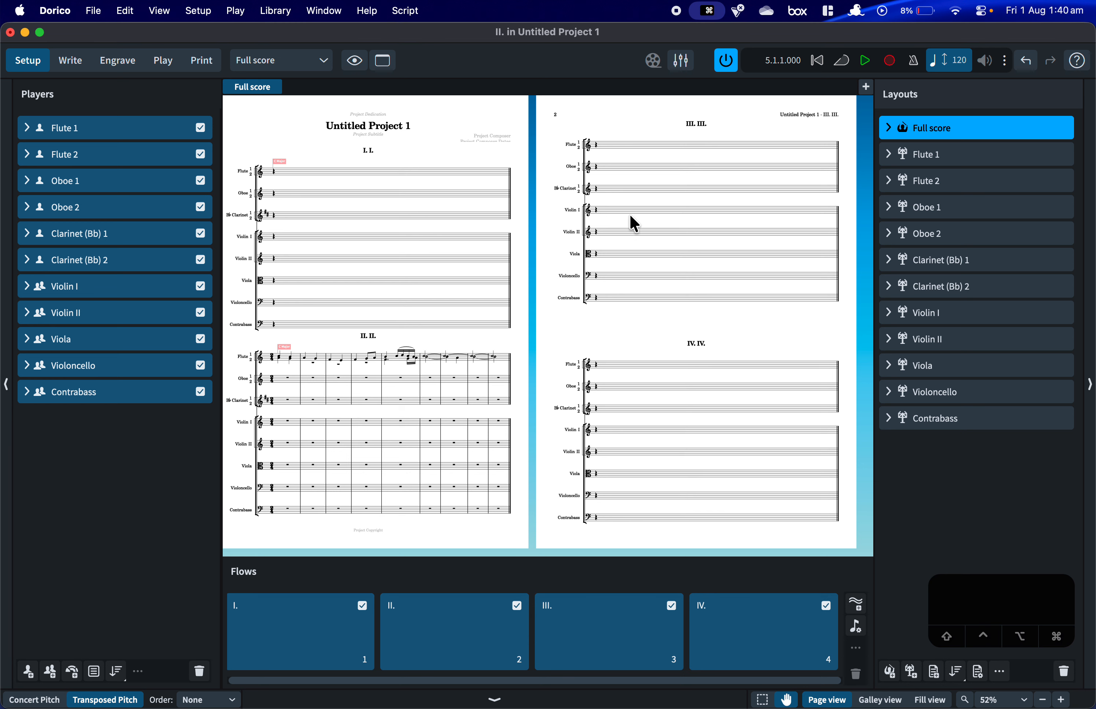